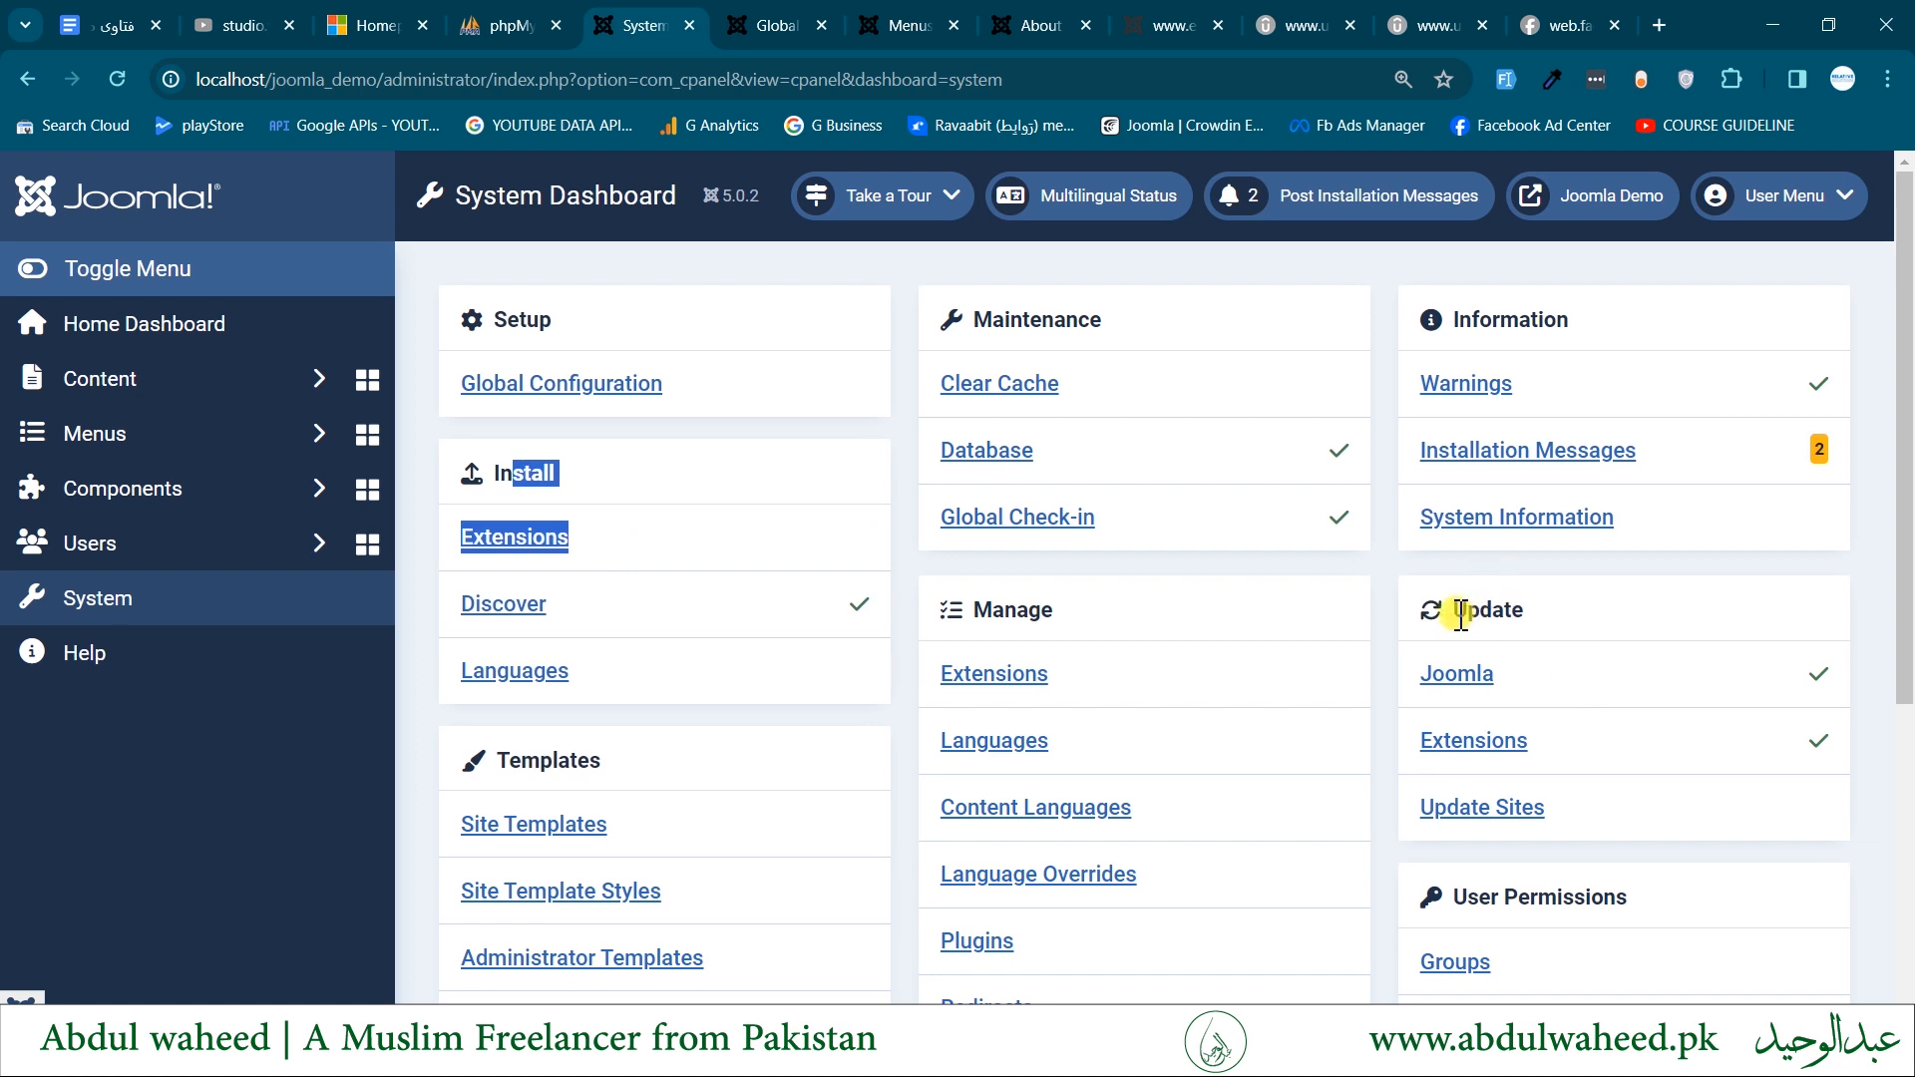
- Check the site's Warnings page from the Information section and return to the System Dashboard
{"action": "double_click", "coordinate": [1582, 611]}
{"action": "left_click_drag", "start_coordinate": [1461, 318], "coordinate": [1646, 343]}
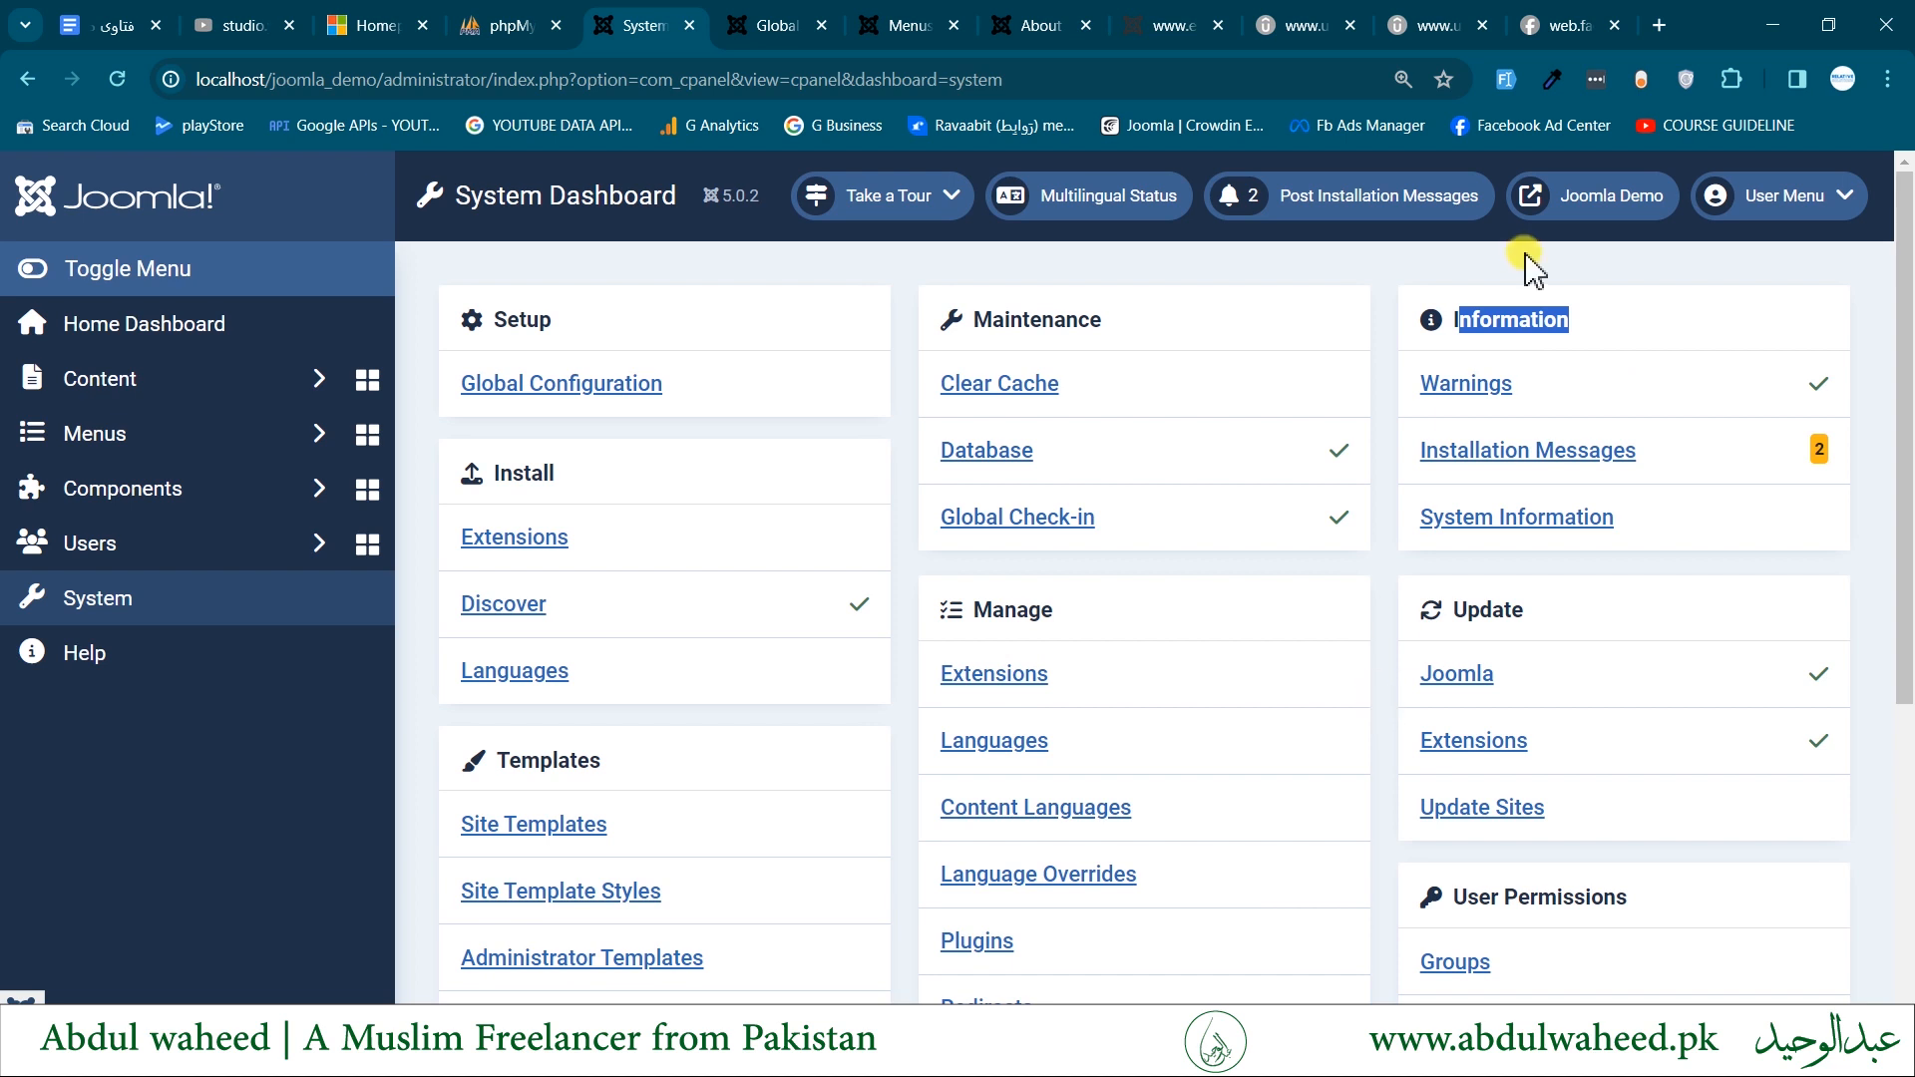
{"action": "left_click", "coordinate": [1457, 327]}
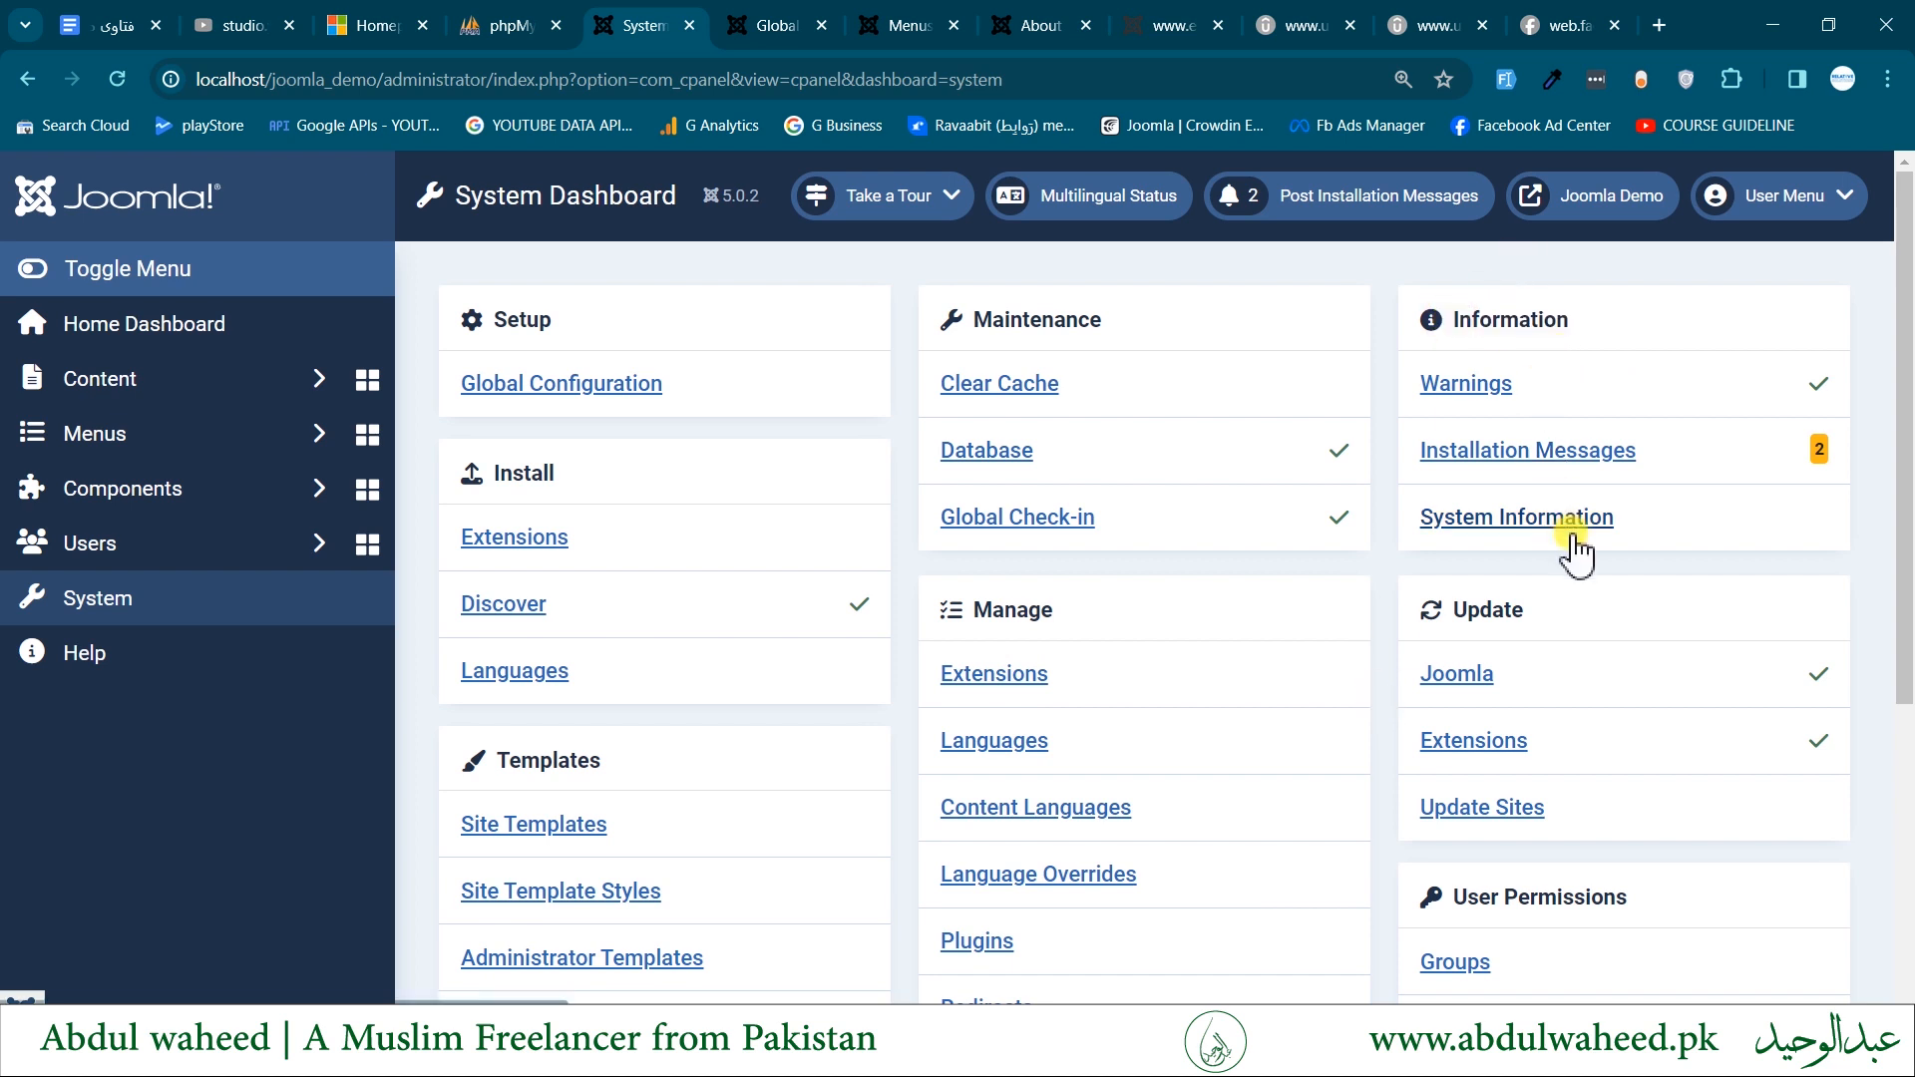
{"action": "left_click", "coordinate": [1445, 403]}
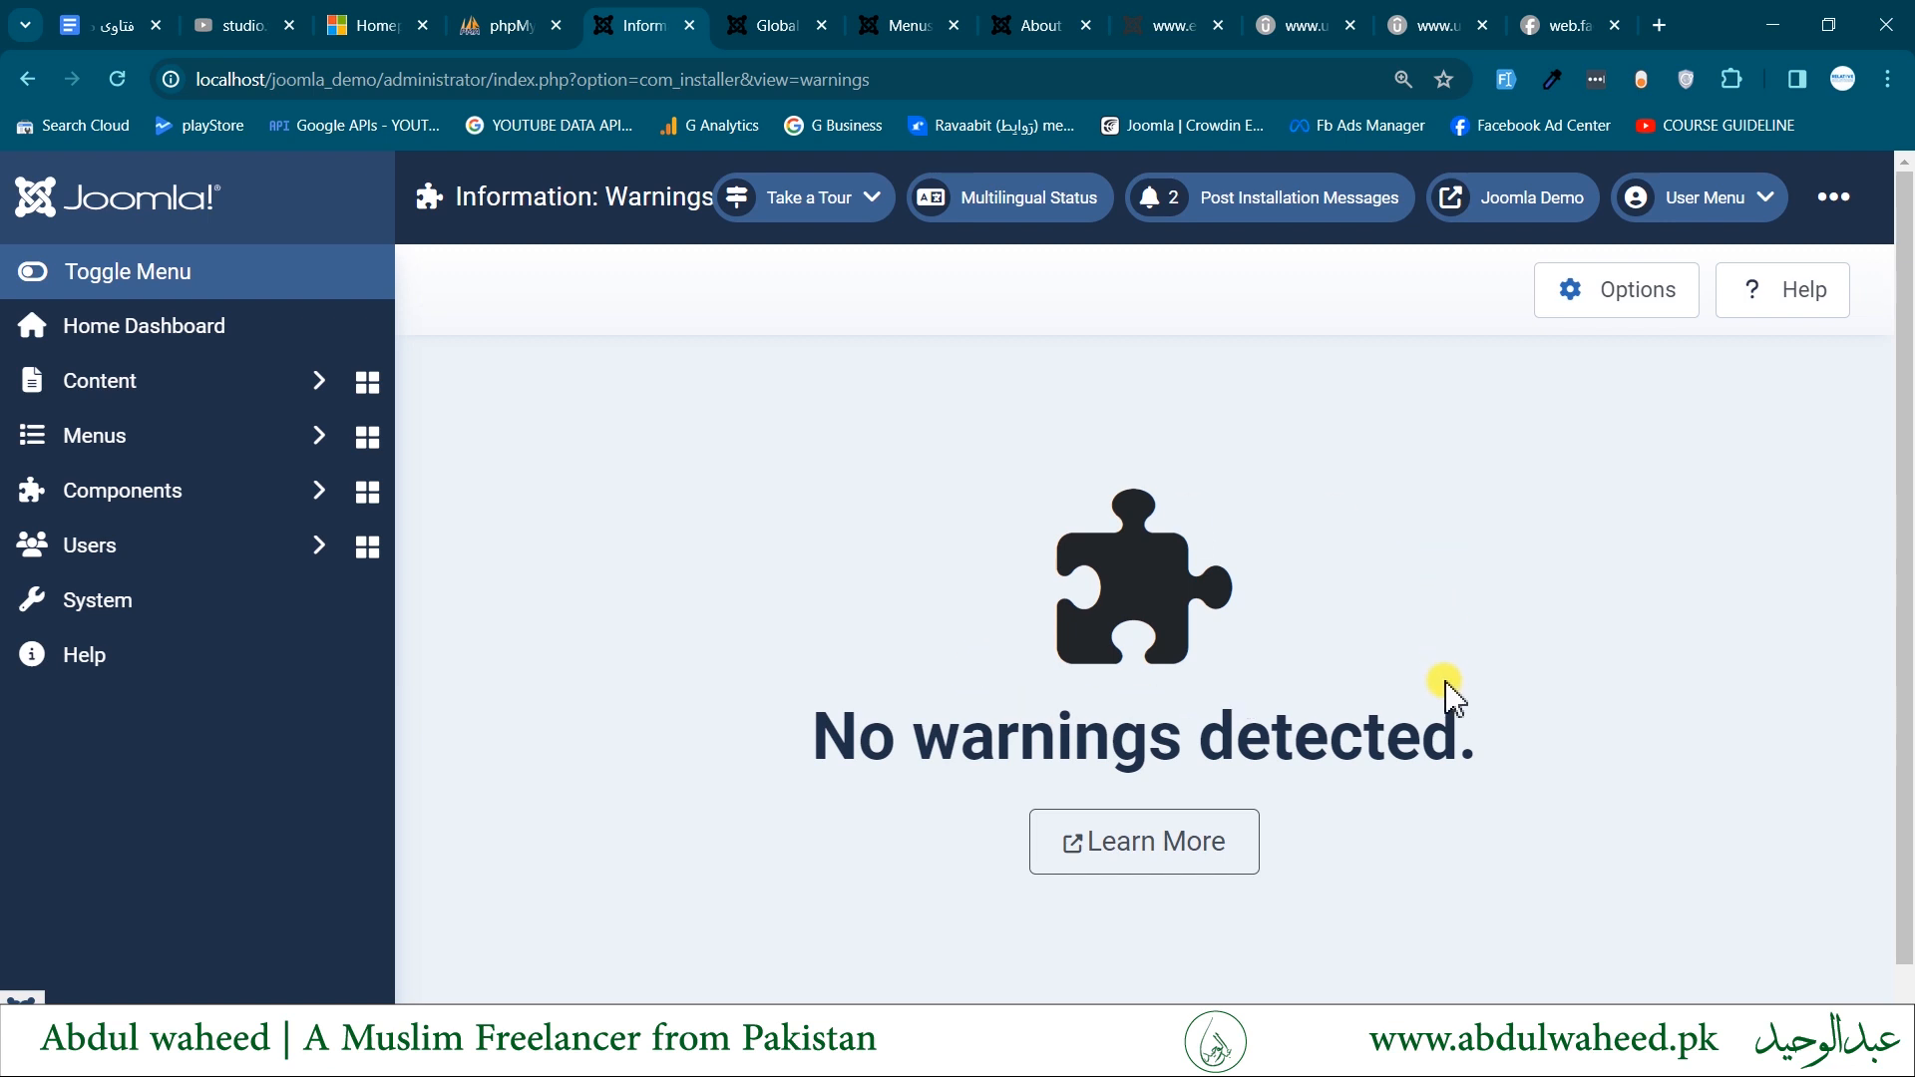
{"action": "left_click", "coordinate": [28, 79]}
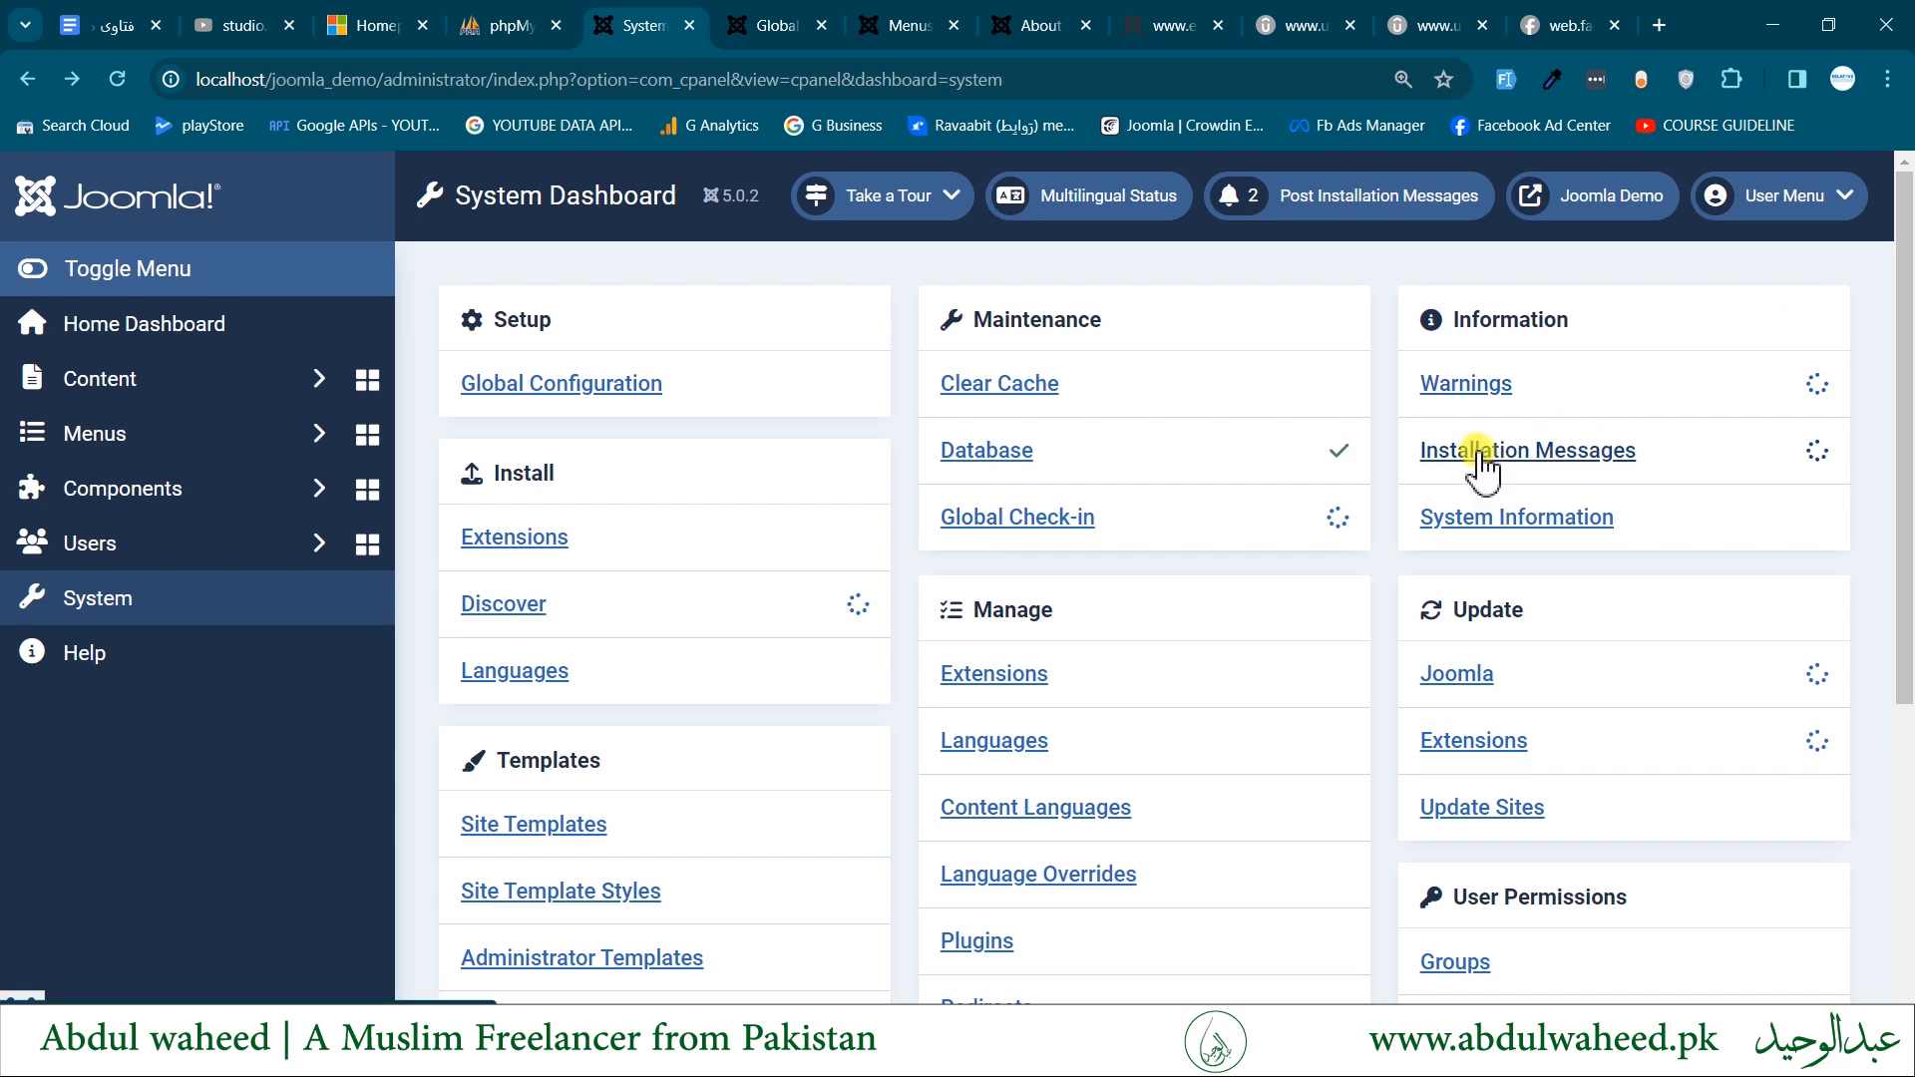
- Read the post-installation messages for Joomla CMS and return to the System Dashboard
{"action": "left_click", "coordinate": [1482, 454]}
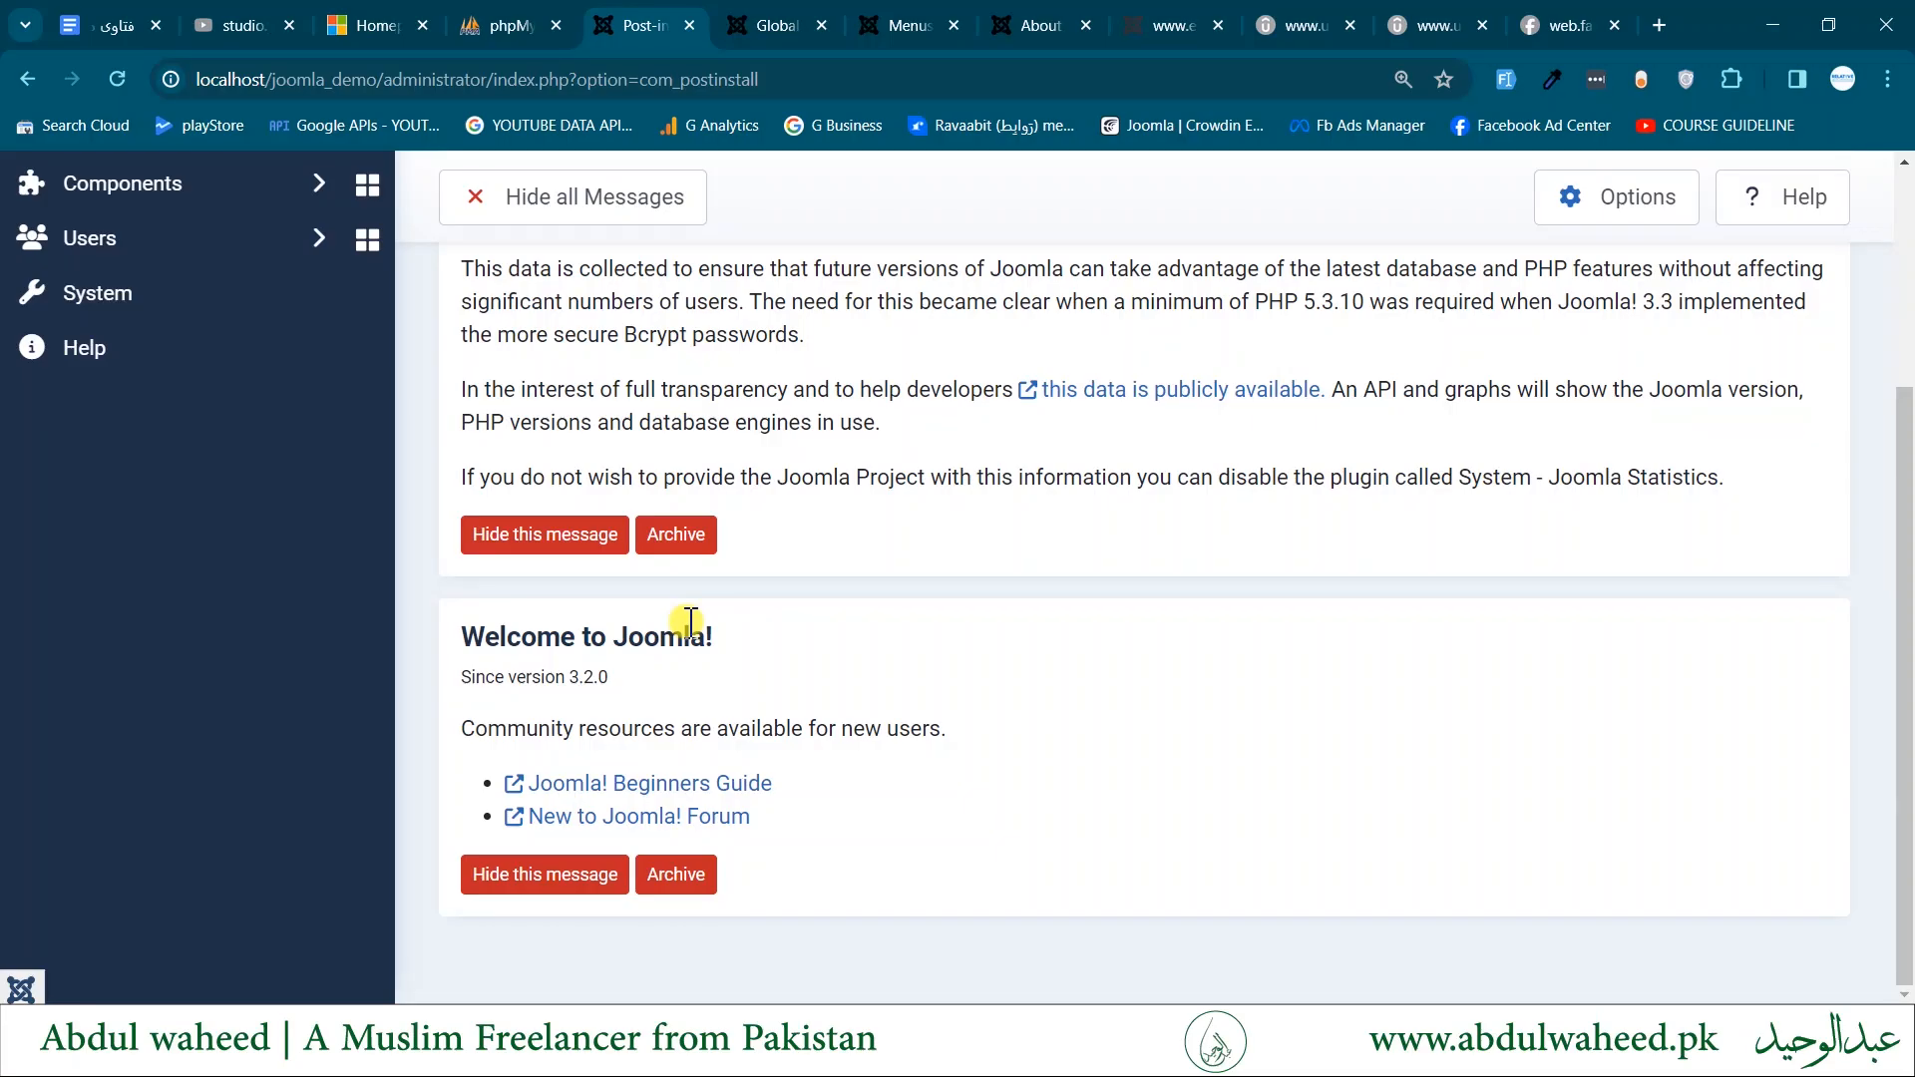
{"action": "scroll", "coordinate": [690, 623], "scroll_direction": "up", "scroll_amount": 3}
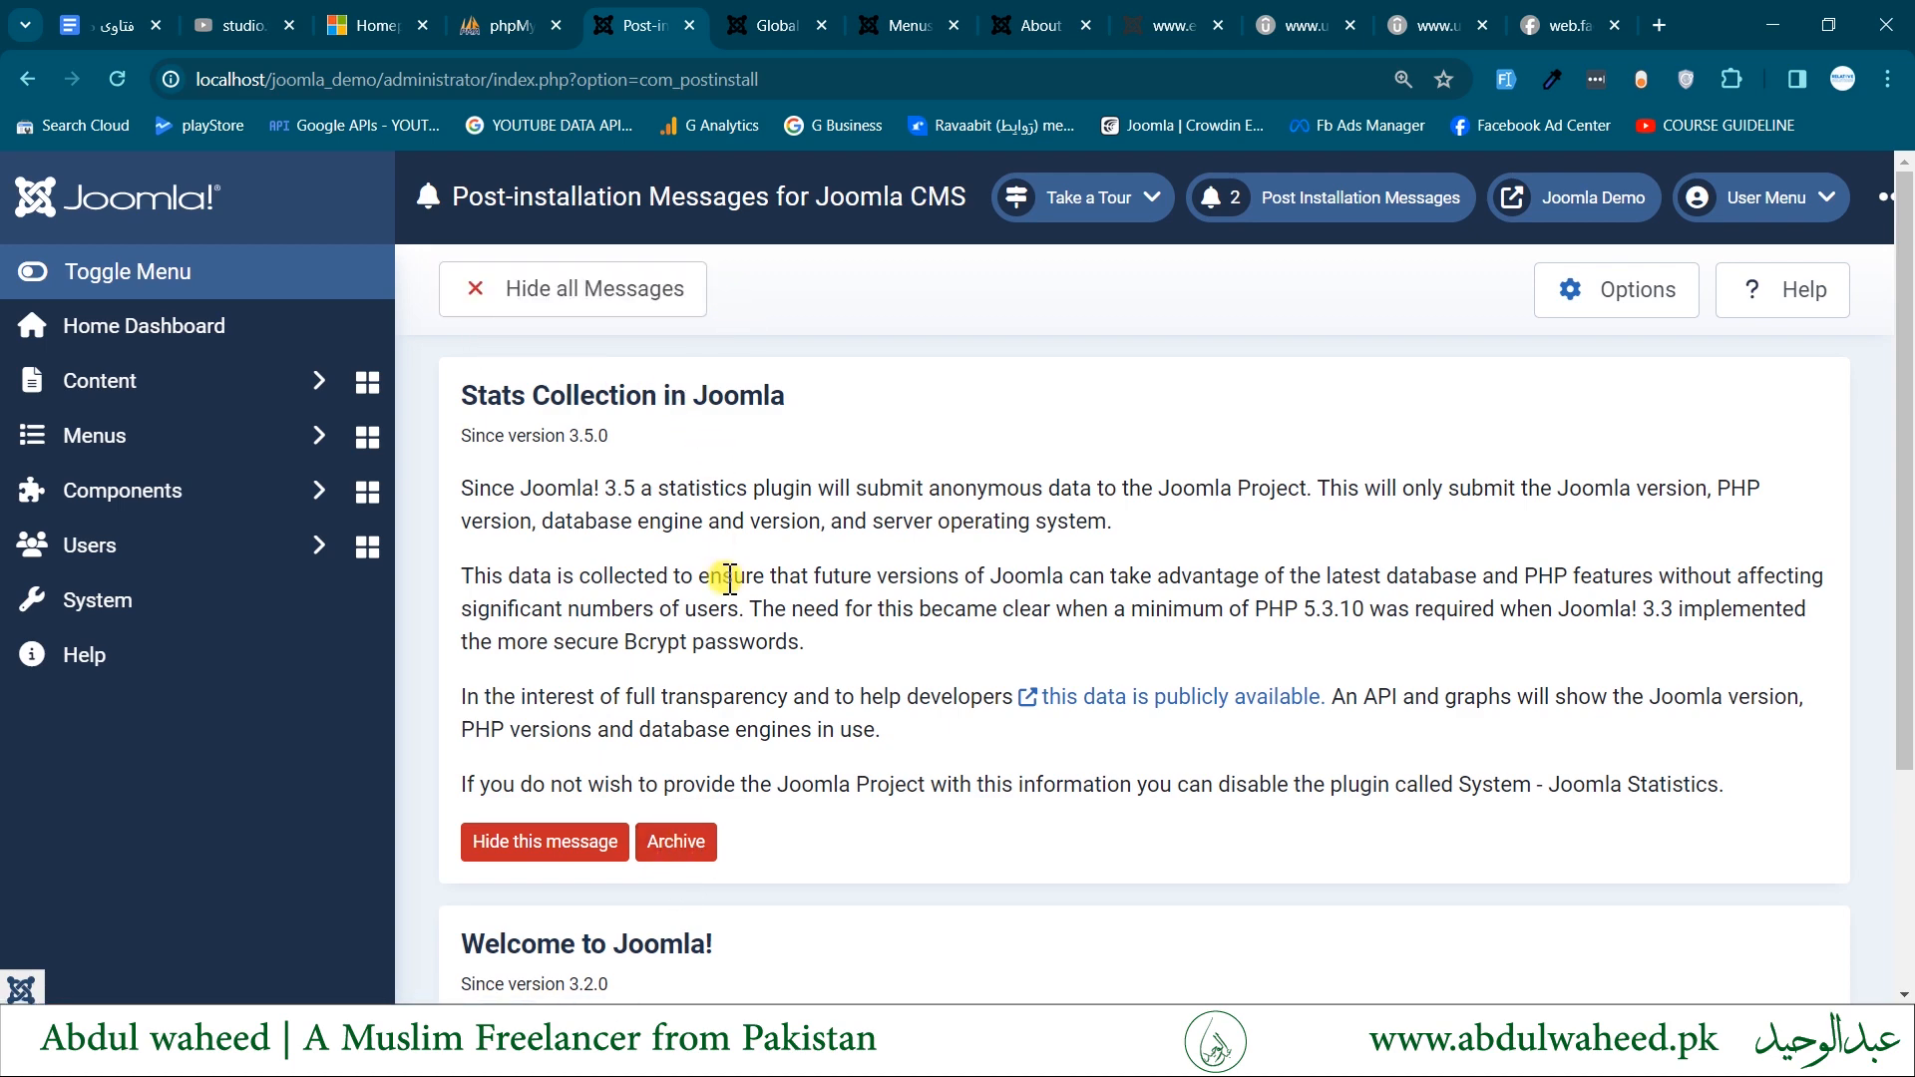
{"action": "scroll", "coordinate": [730, 581], "scroll_direction": "down", "scroll_amount": 2}
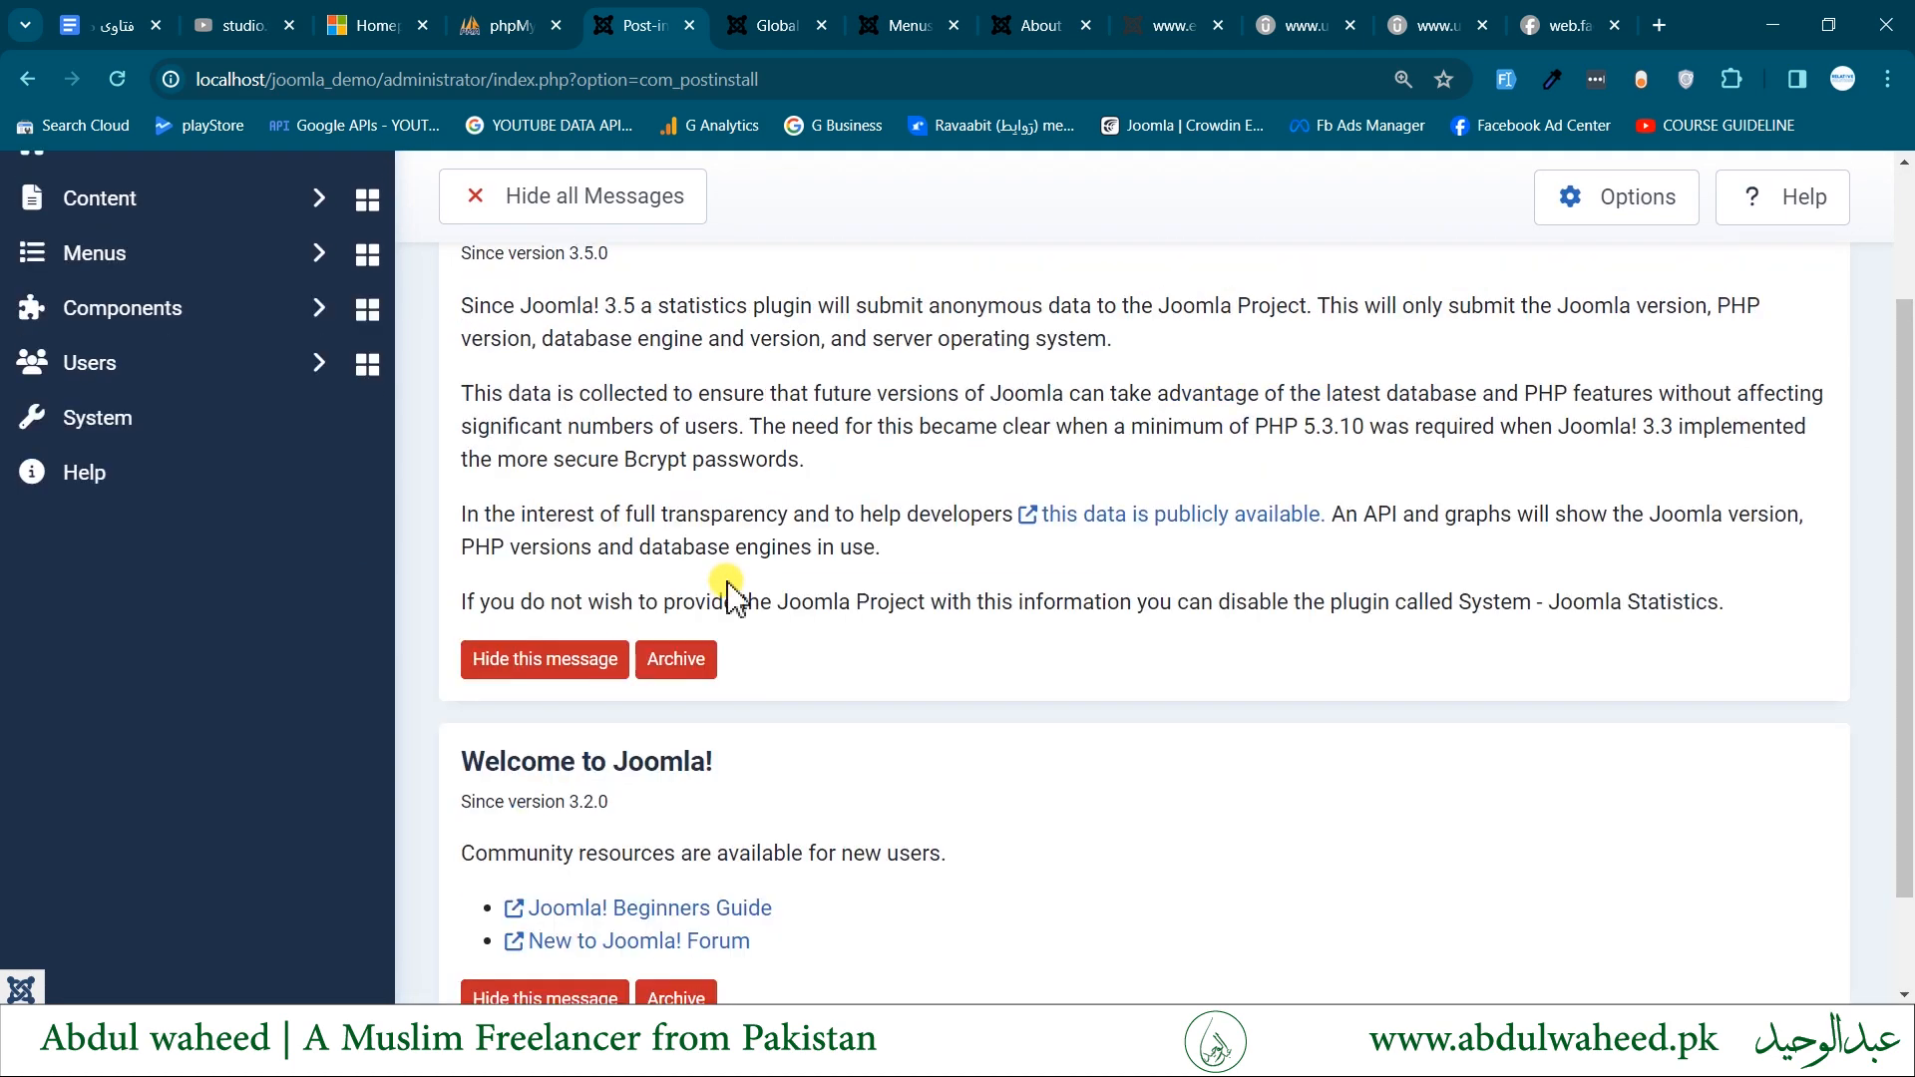
{"action": "left_click", "coordinate": [24, 77]}
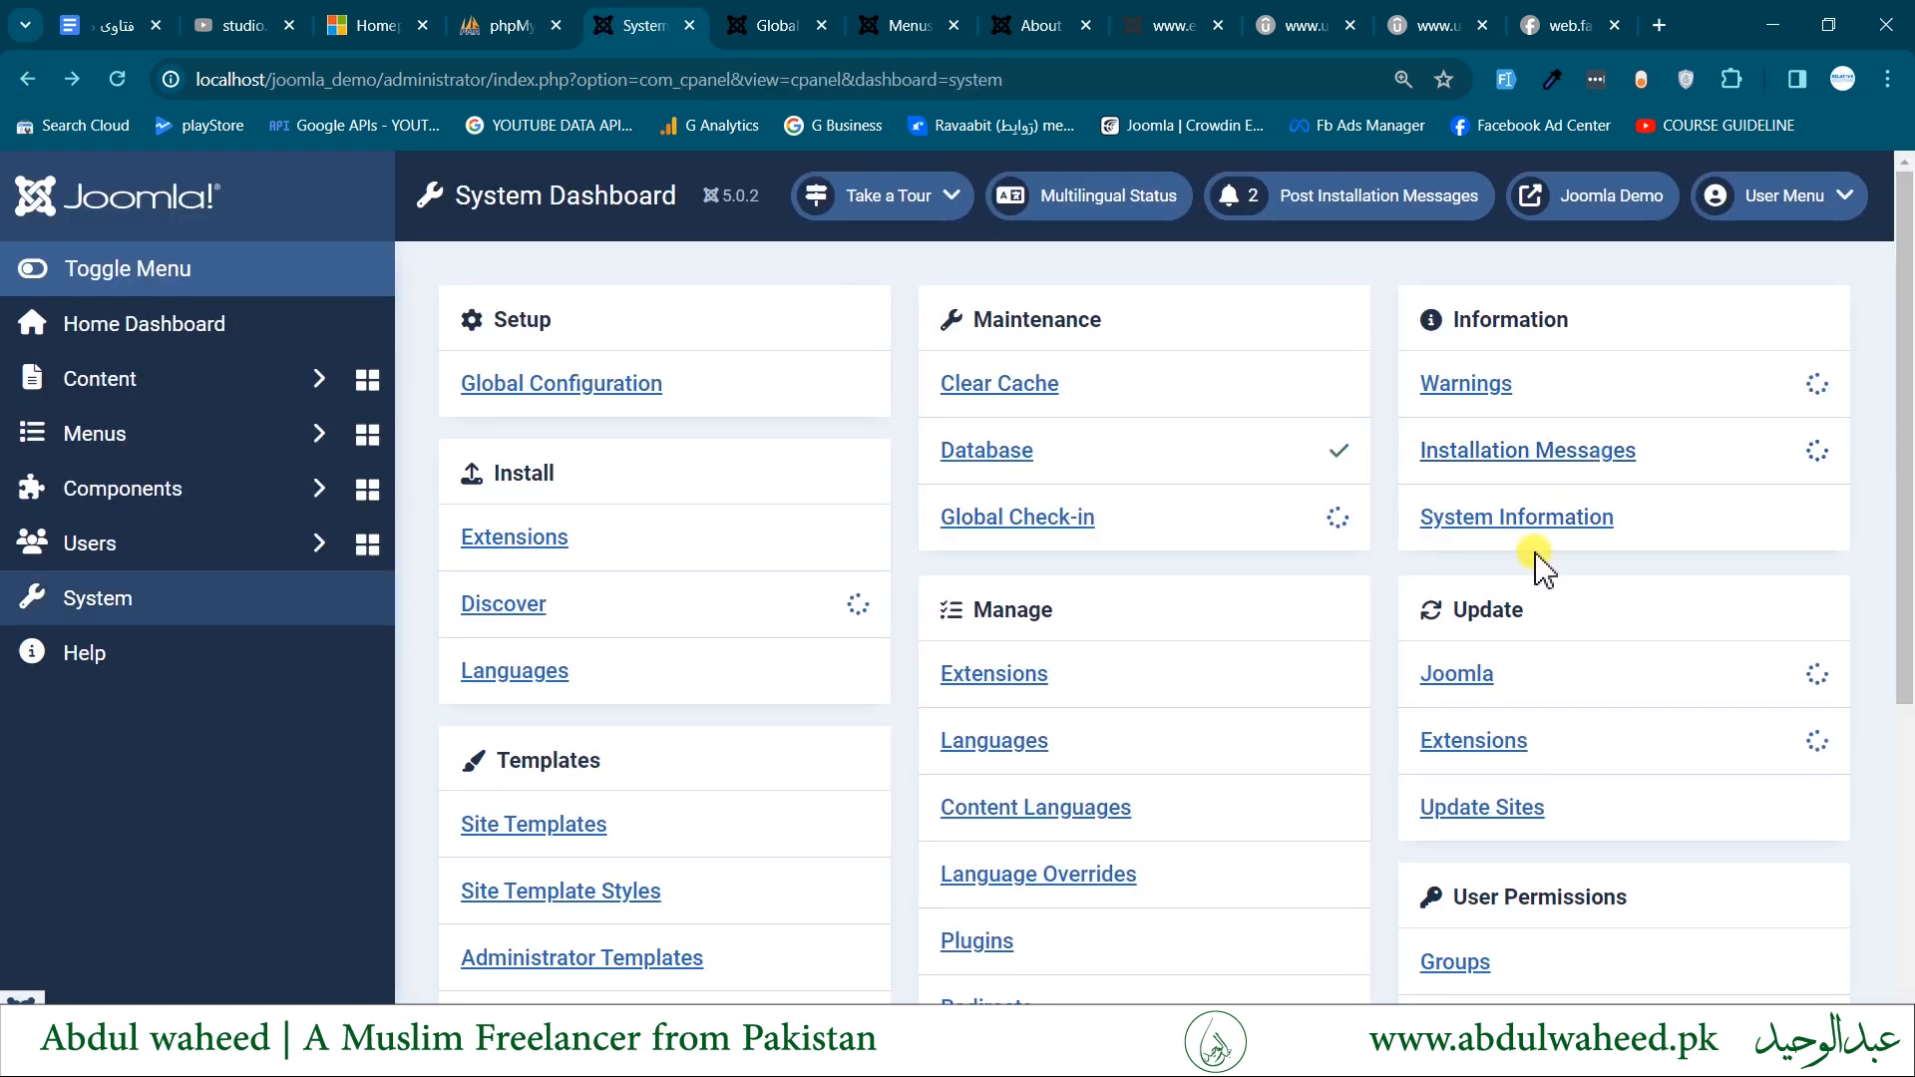
- Open System Information and examine the database, web server, Joomla version, Backward Compatibility Plugin and User Agent entries
{"action": "left_click", "coordinate": [1526, 521]}
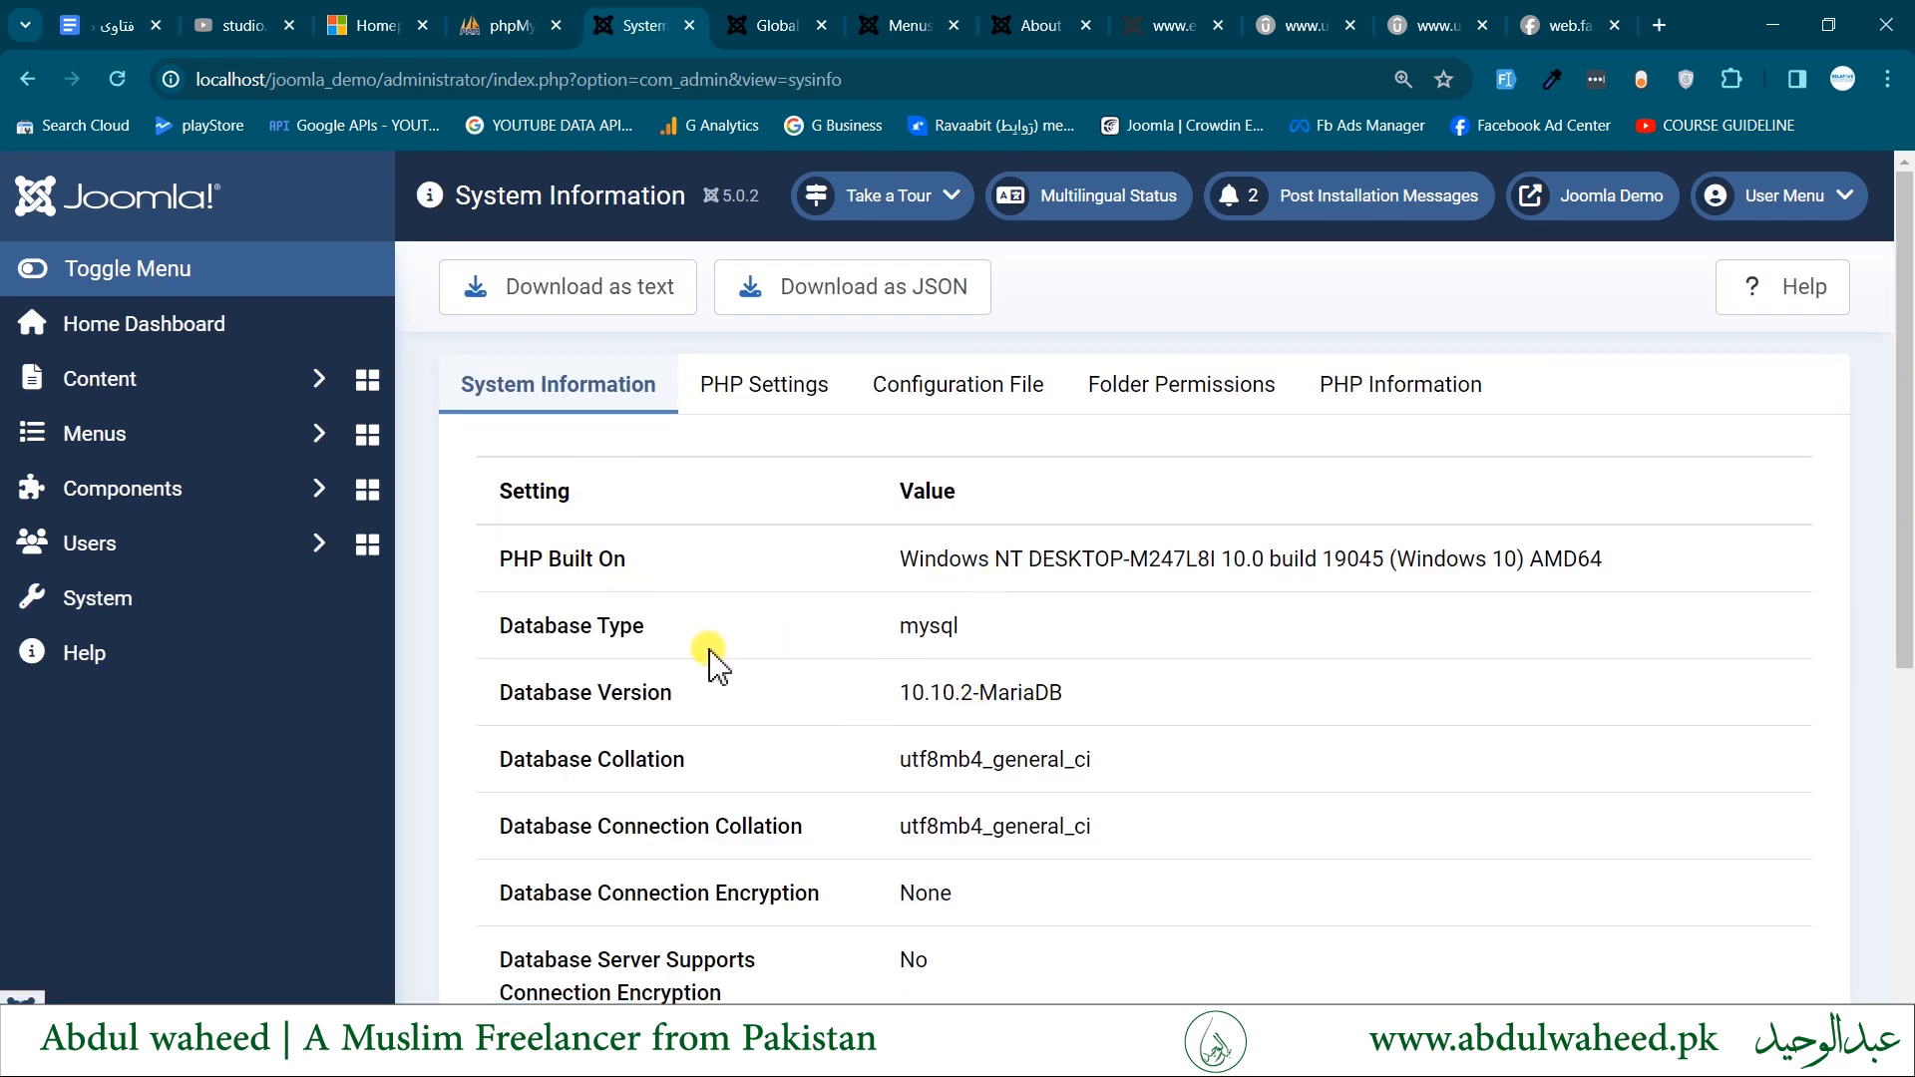
{"action": "scroll", "coordinate": [716, 663], "scroll_direction": "down", "scroll_amount": 3}
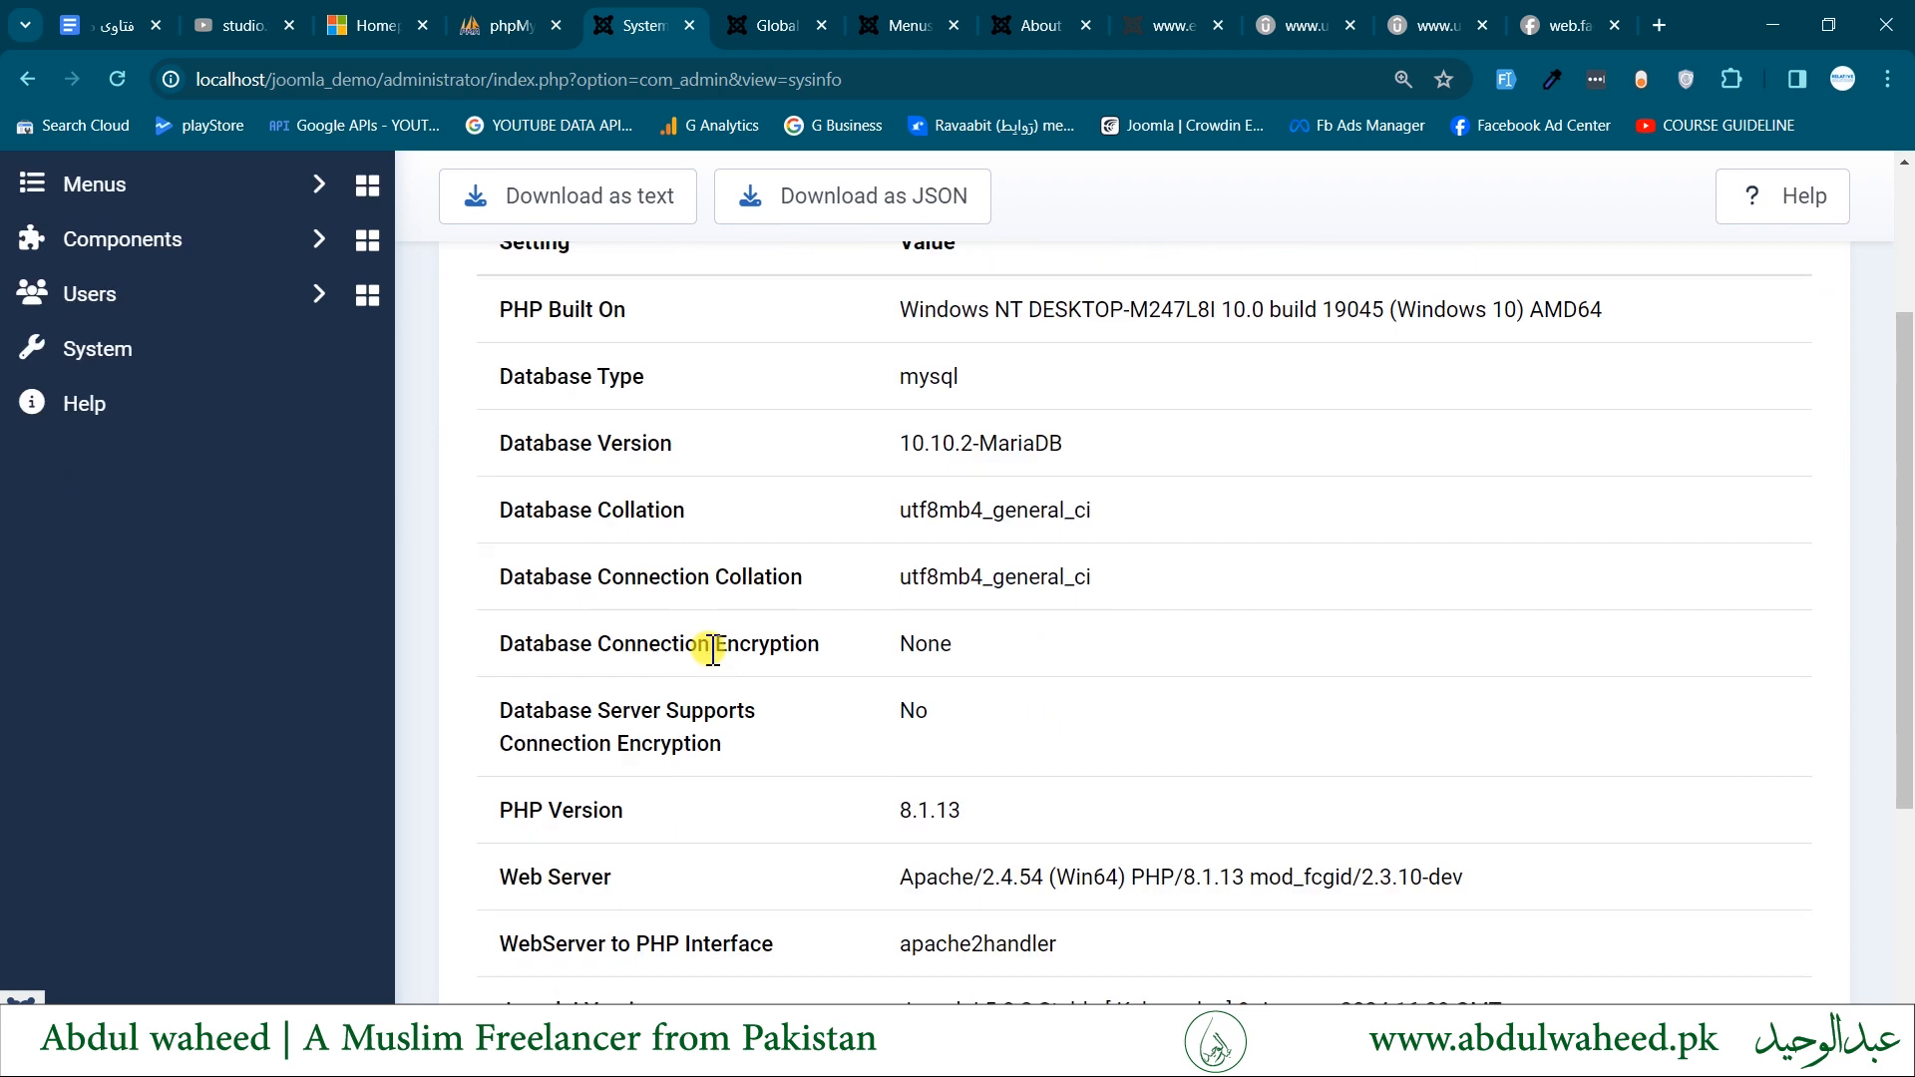
{"action": "left_click_drag", "start_coordinate": [526, 376], "coordinate": [834, 415]}
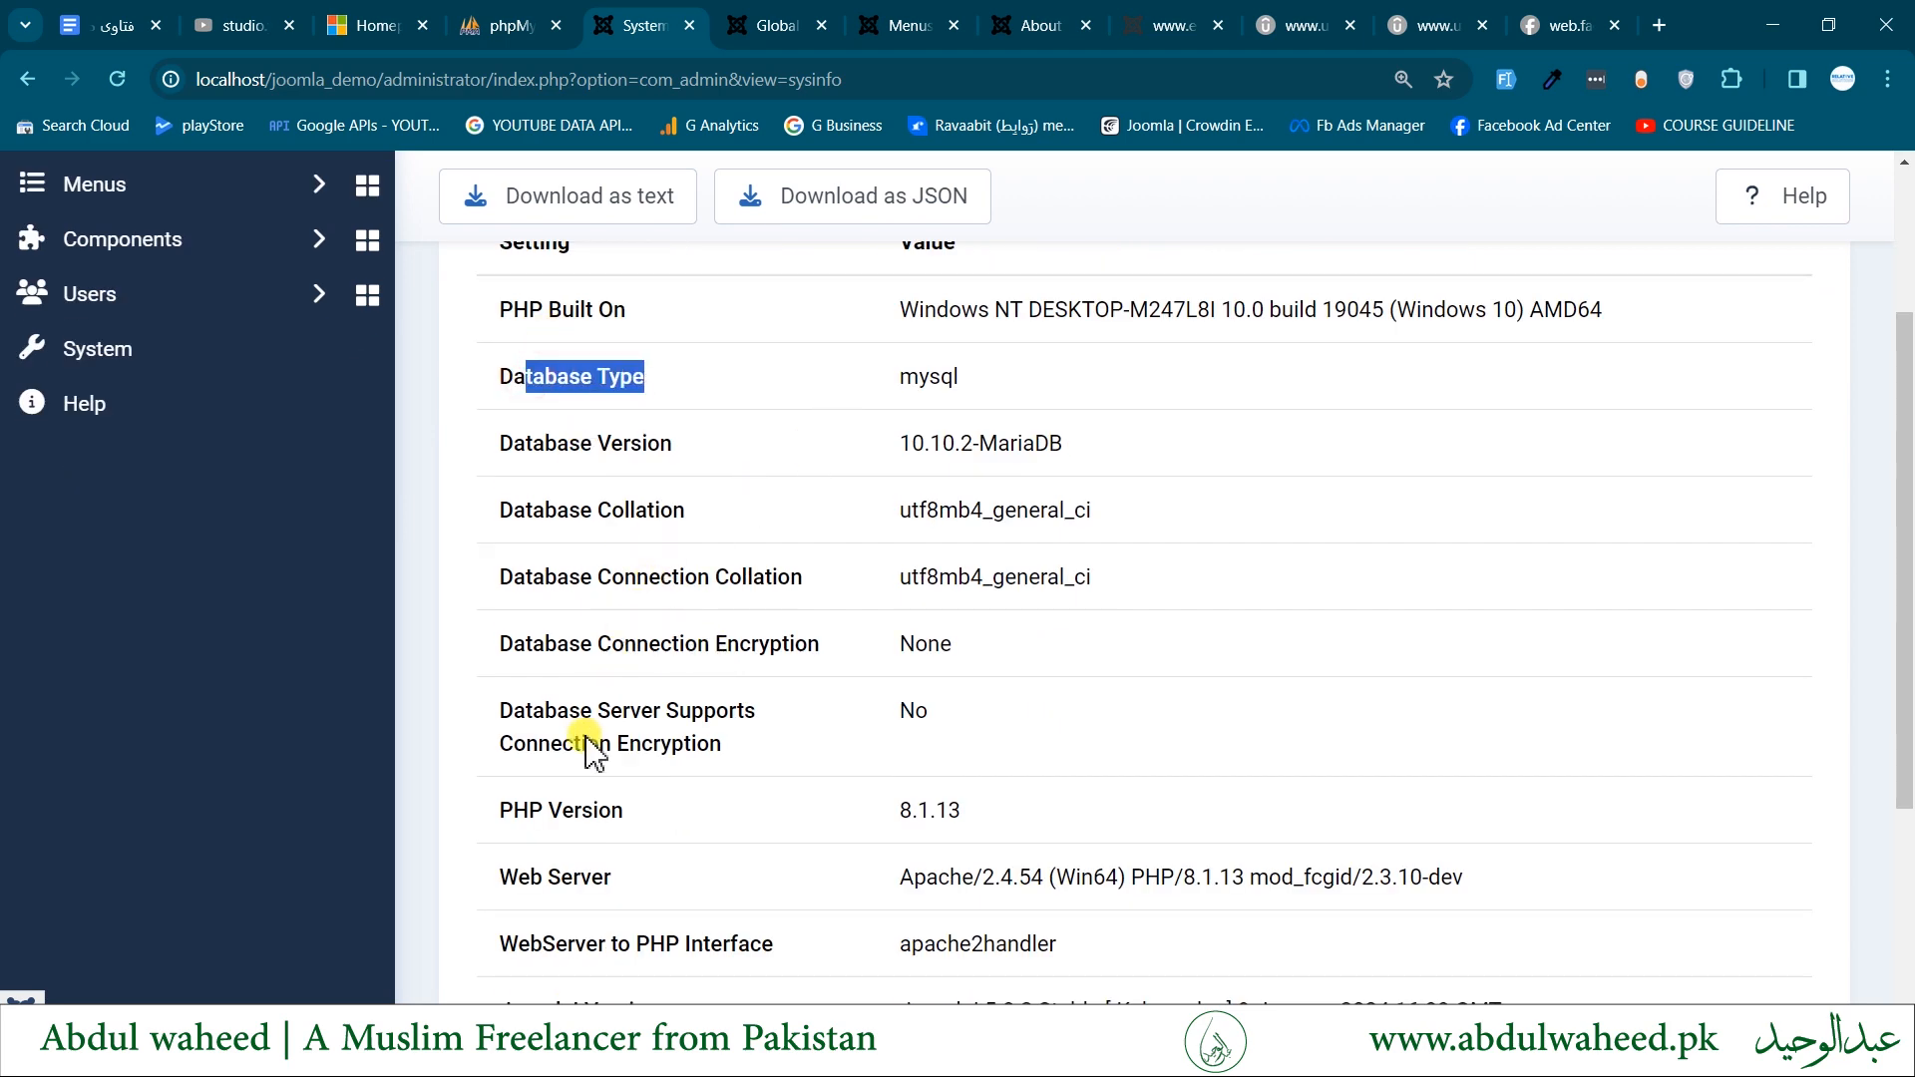
{"action": "scroll", "coordinate": [599, 886], "scroll_direction": "down", "scroll_amount": 1}
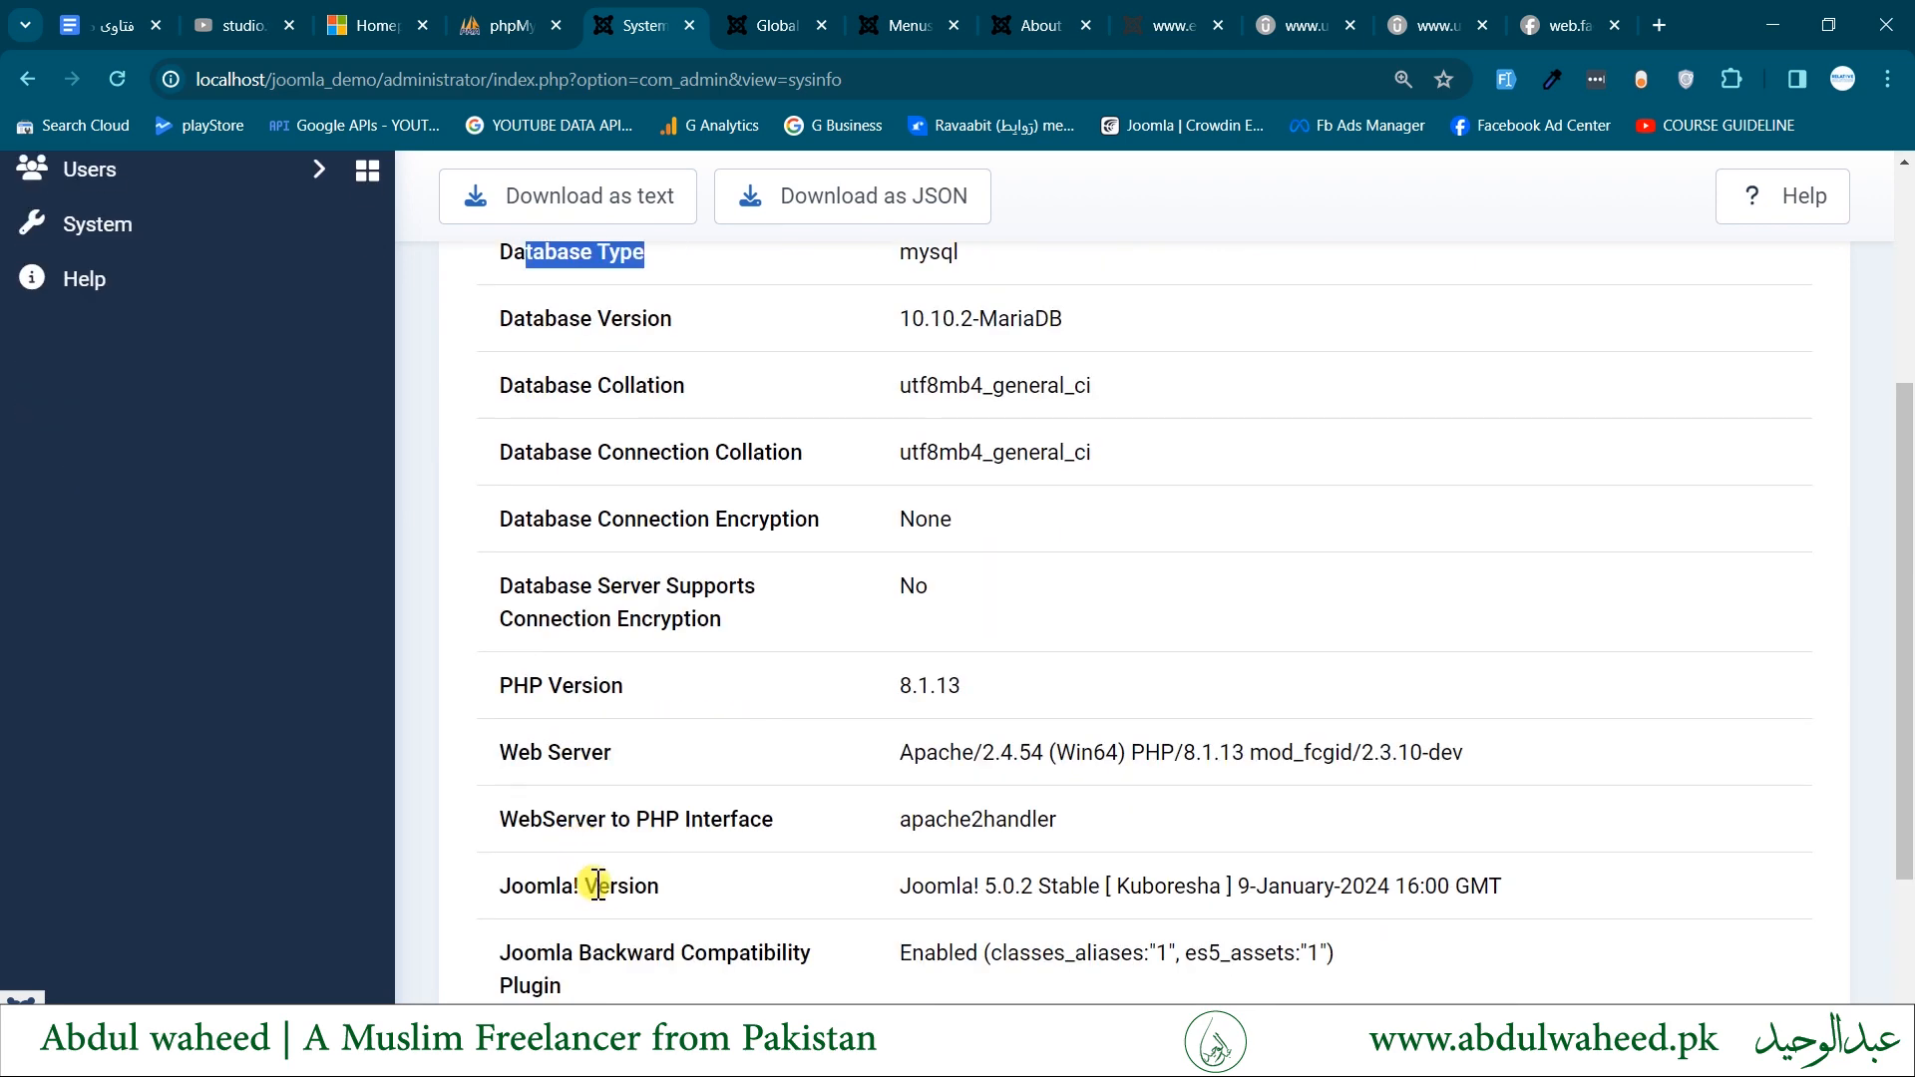
{"action": "left_click_drag", "start_coordinate": [518, 754], "coordinate": [761, 782]}
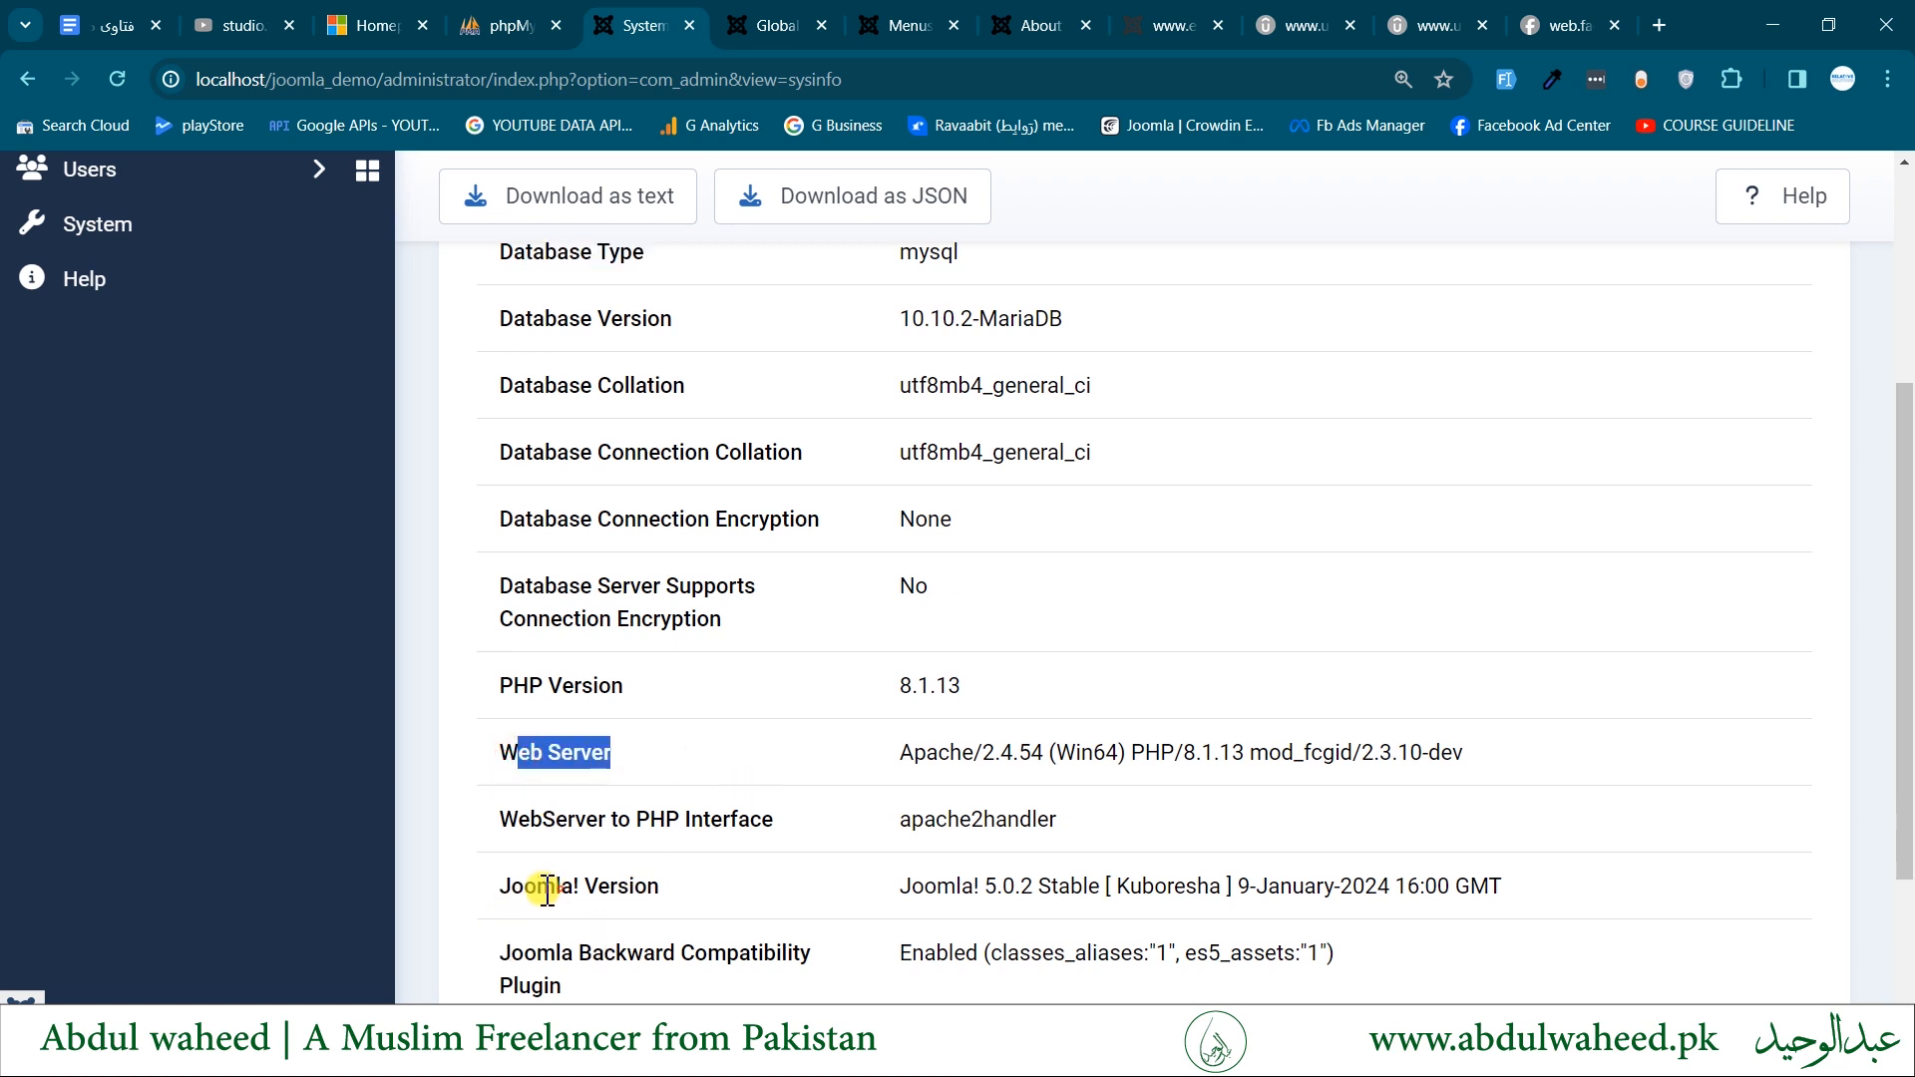
{"action": "left_click_drag", "start_coordinate": [548, 887], "coordinate": [1221, 886]}
{"action": "left_click_drag", "start_coordinate": [1905, 715], "coordinate": [1906, 852]}
{"action": "left_click_drag", "start_coordinate": [591, 731], "coordinate": [748, 788]}
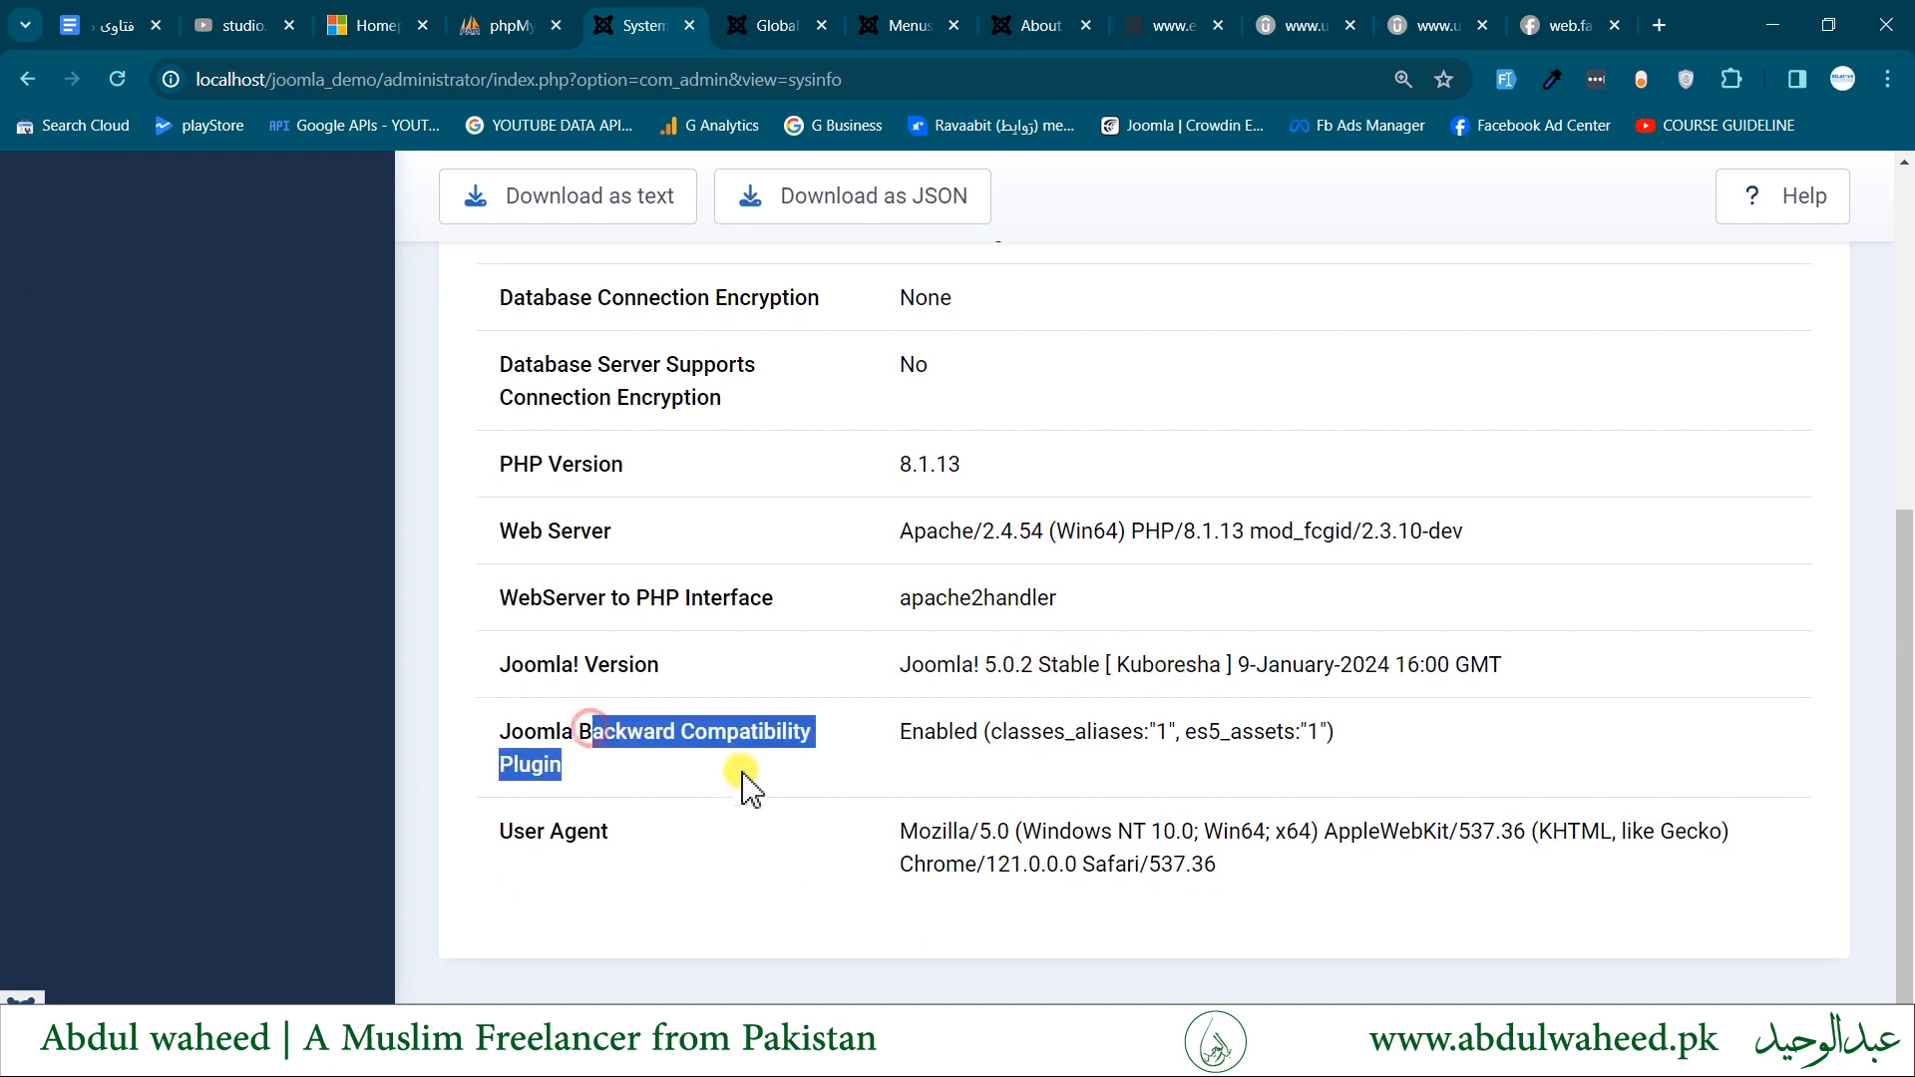
{"action": "left_click_drag", "start_coordinate": [496, 831], "coordinate": [733, 847]}
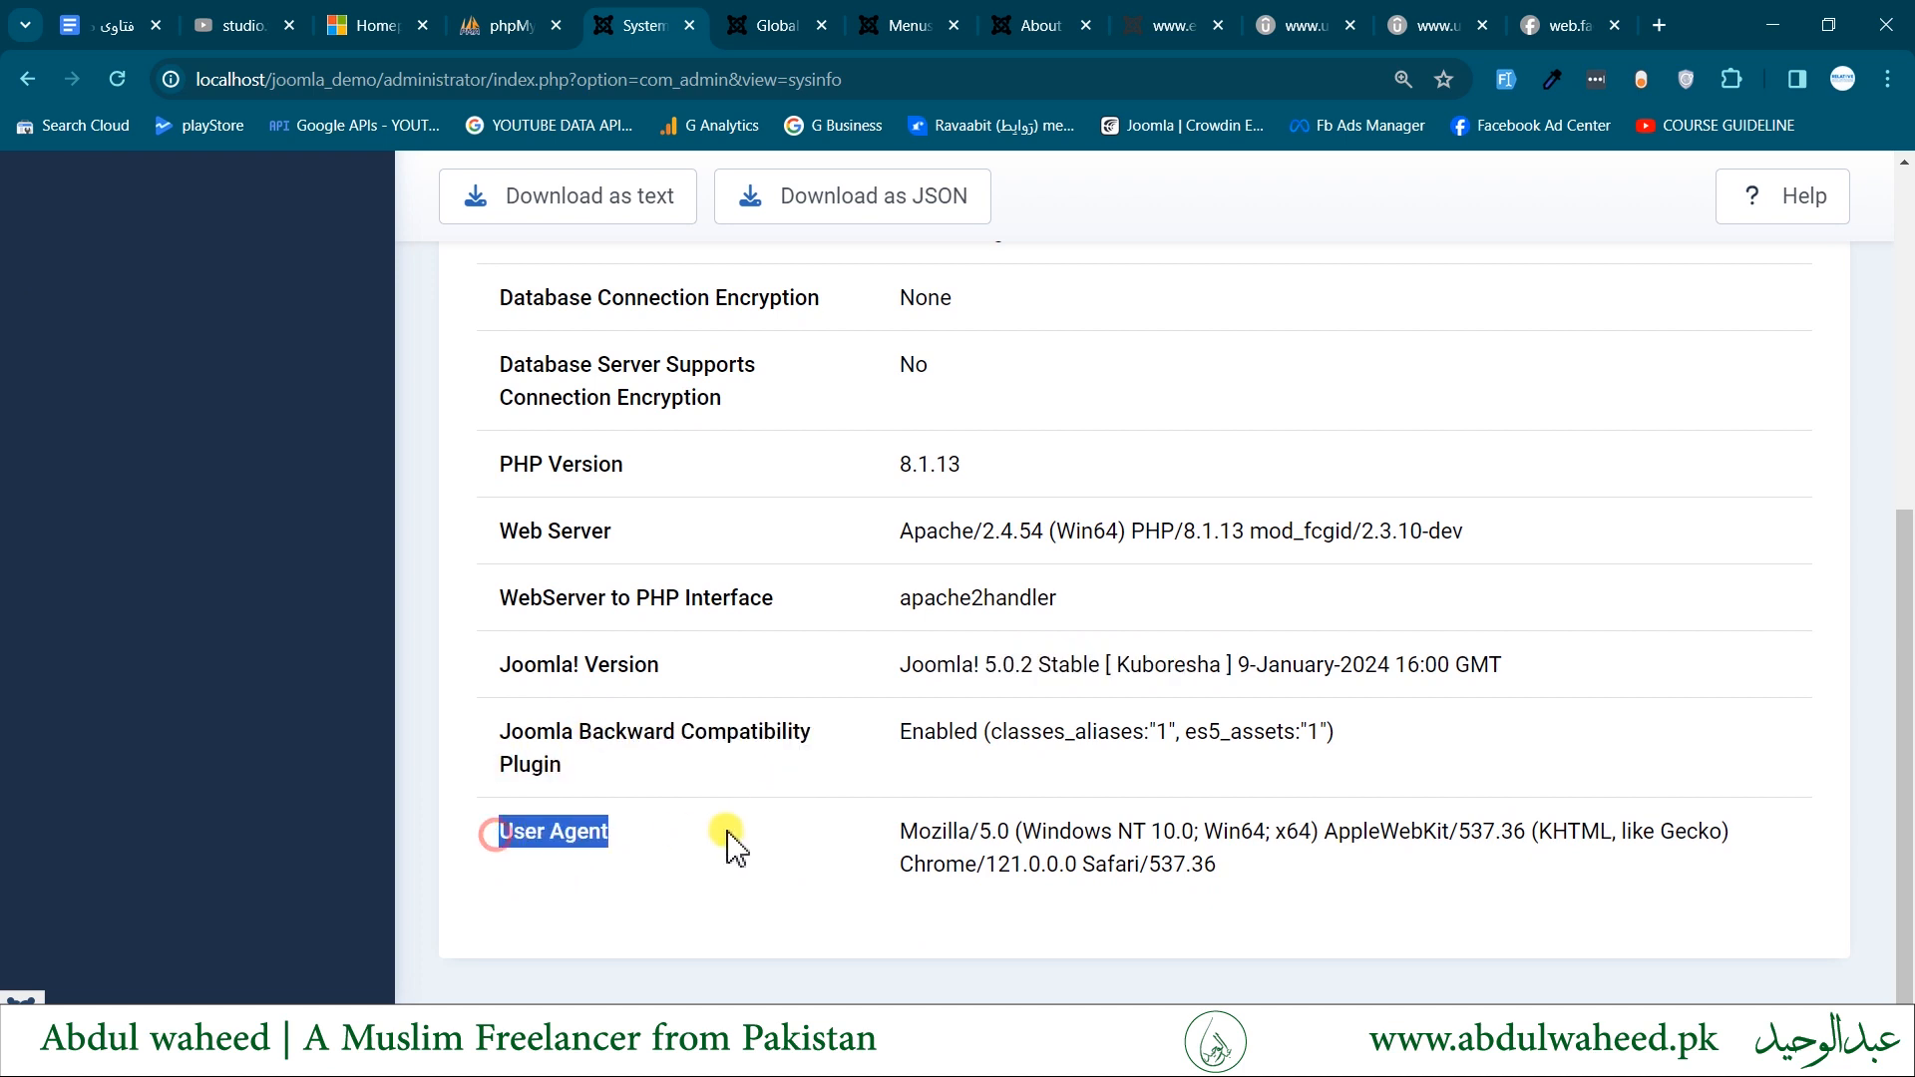
{"action": "left_click", "coordinate": [1125, 834]}
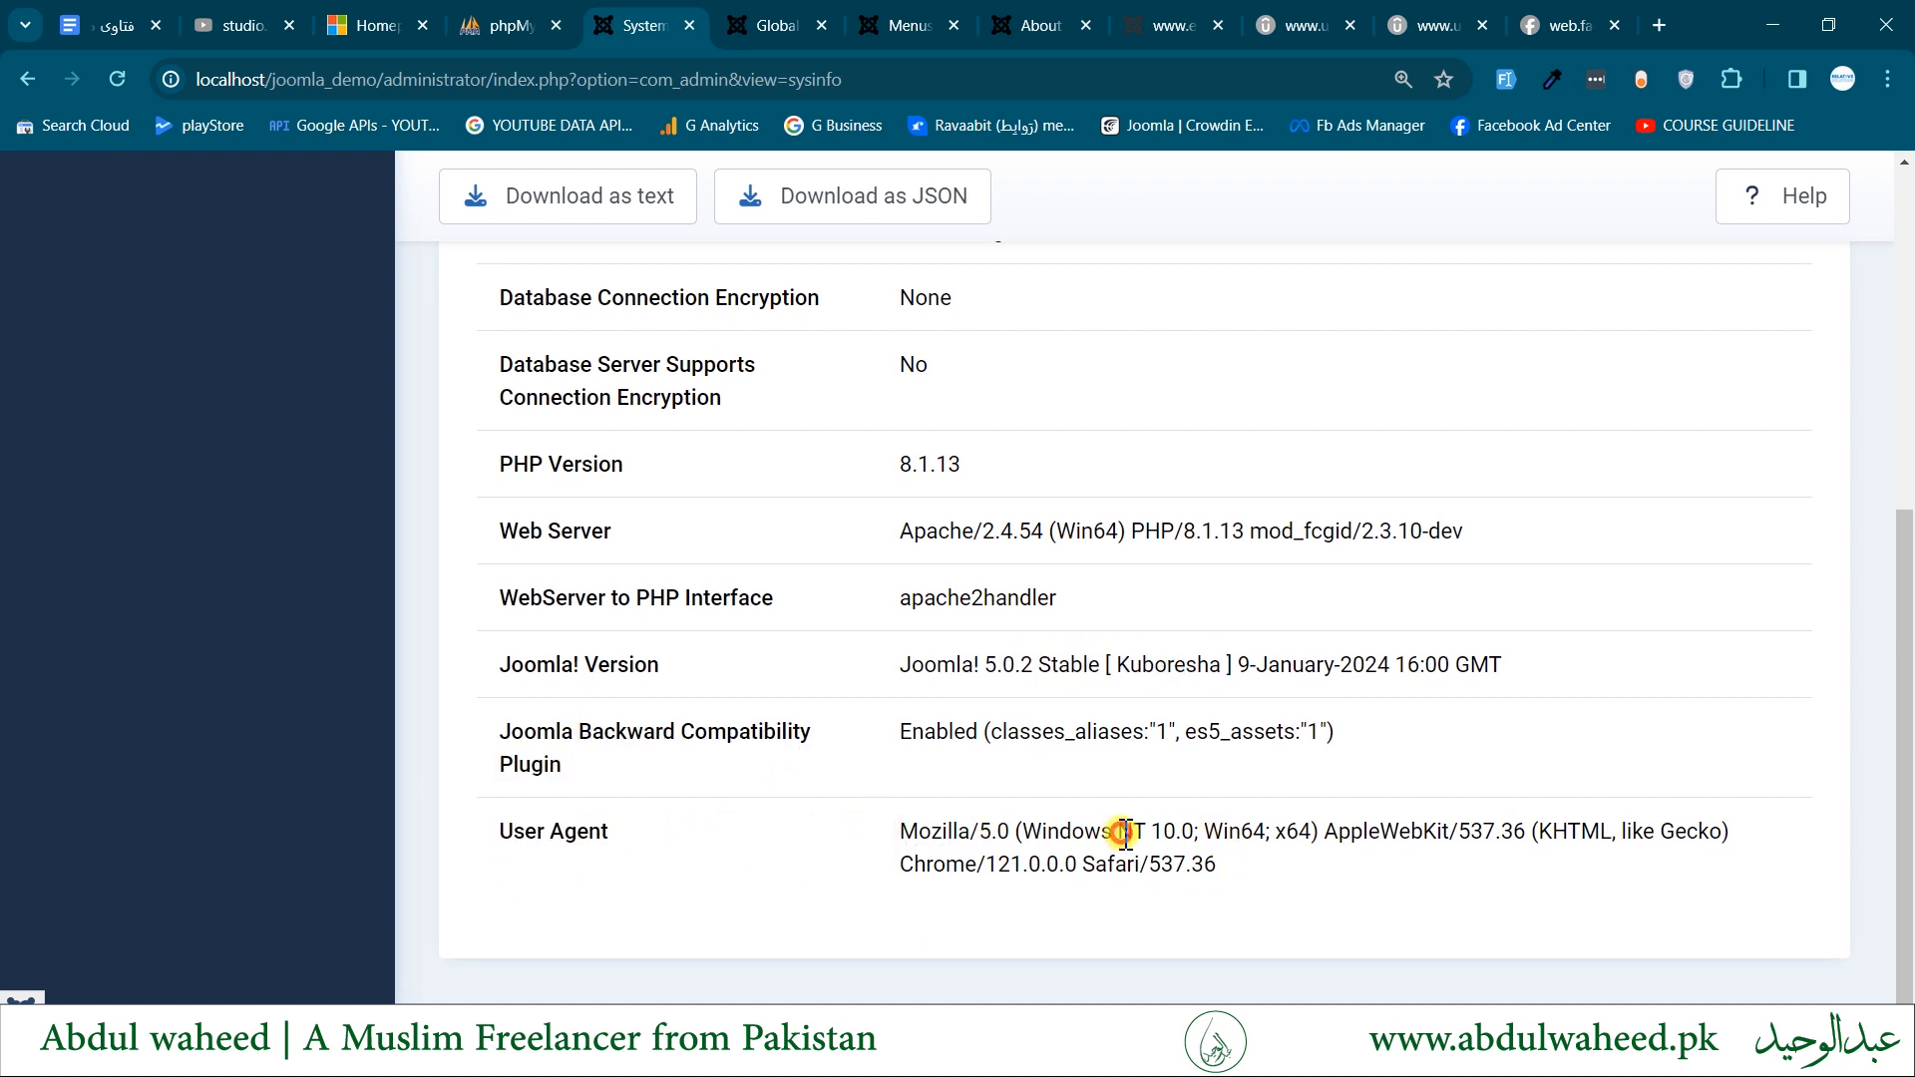
{"action": "triple_click", "coordinate": [1125, 833]}
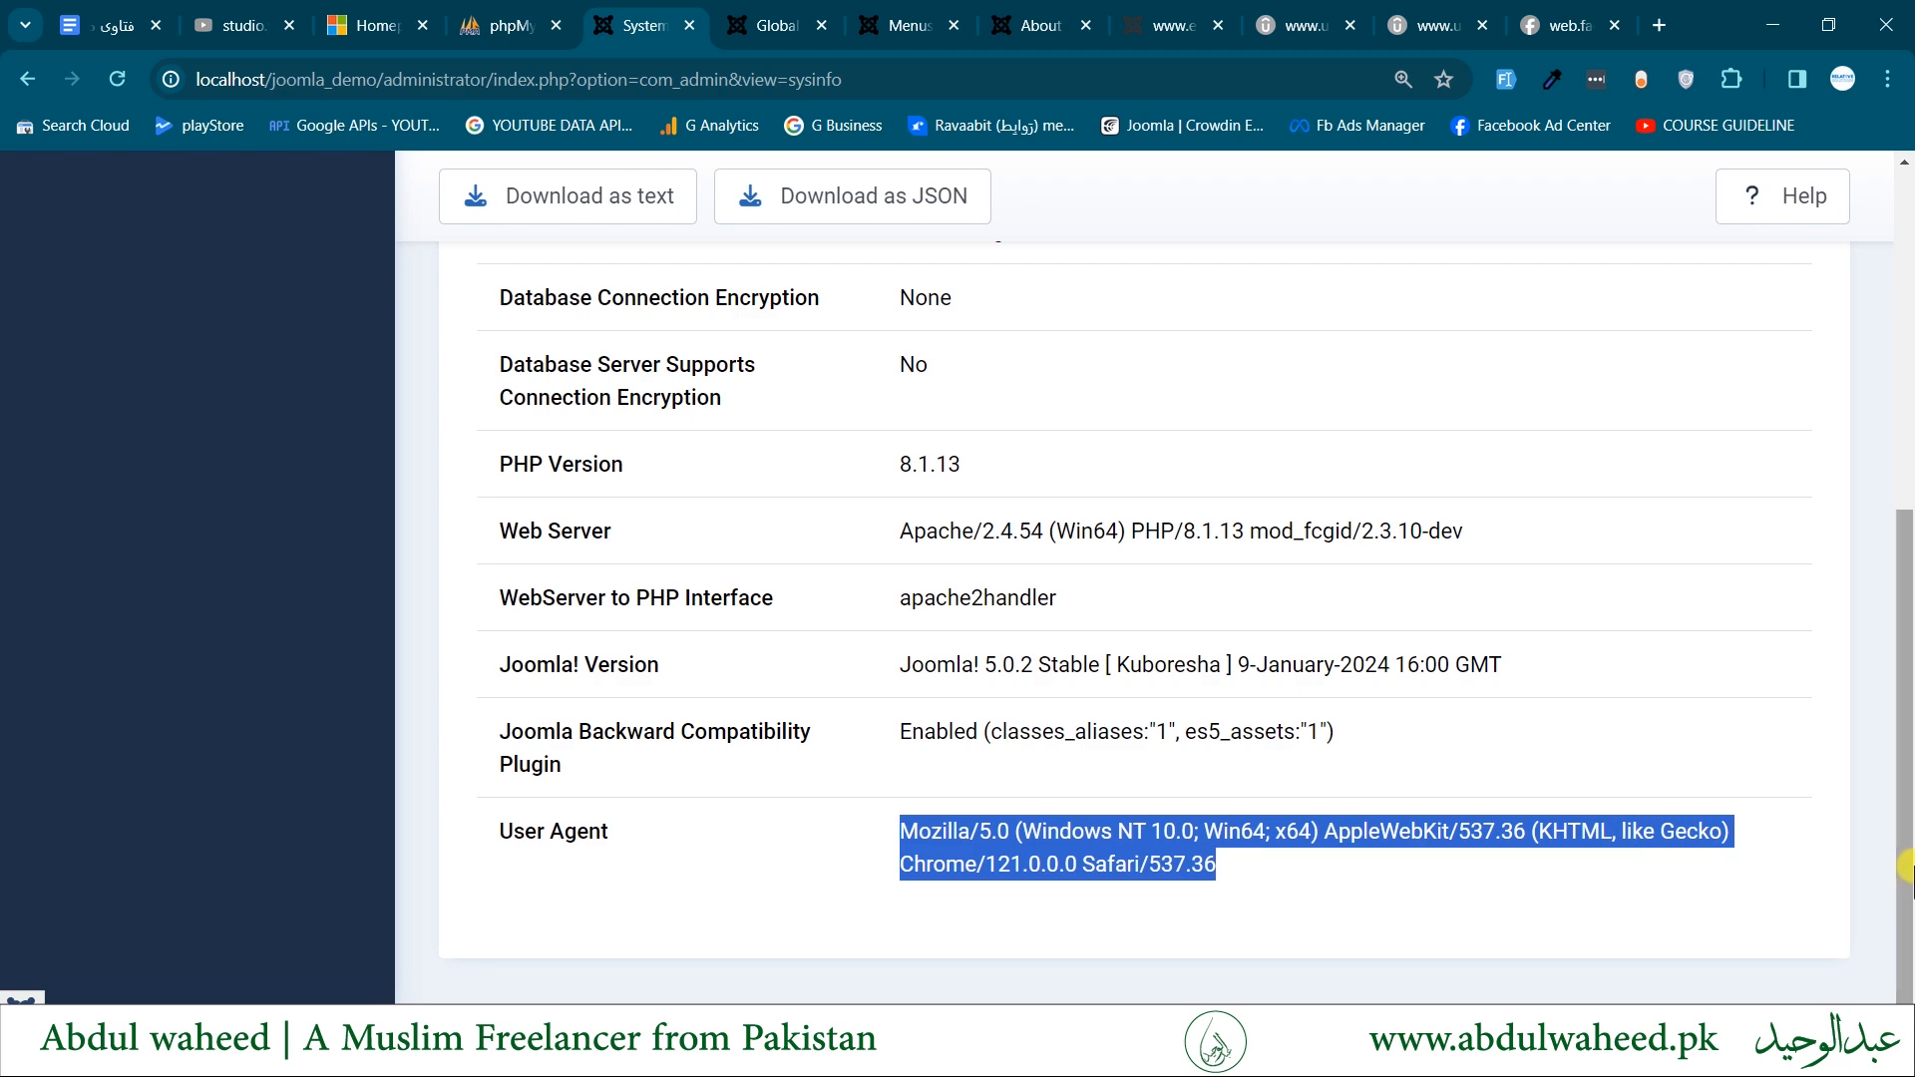
{"action": "left_click_drag", "start_coordinate": [1905, 866], "coordinate": [1812, 504]}
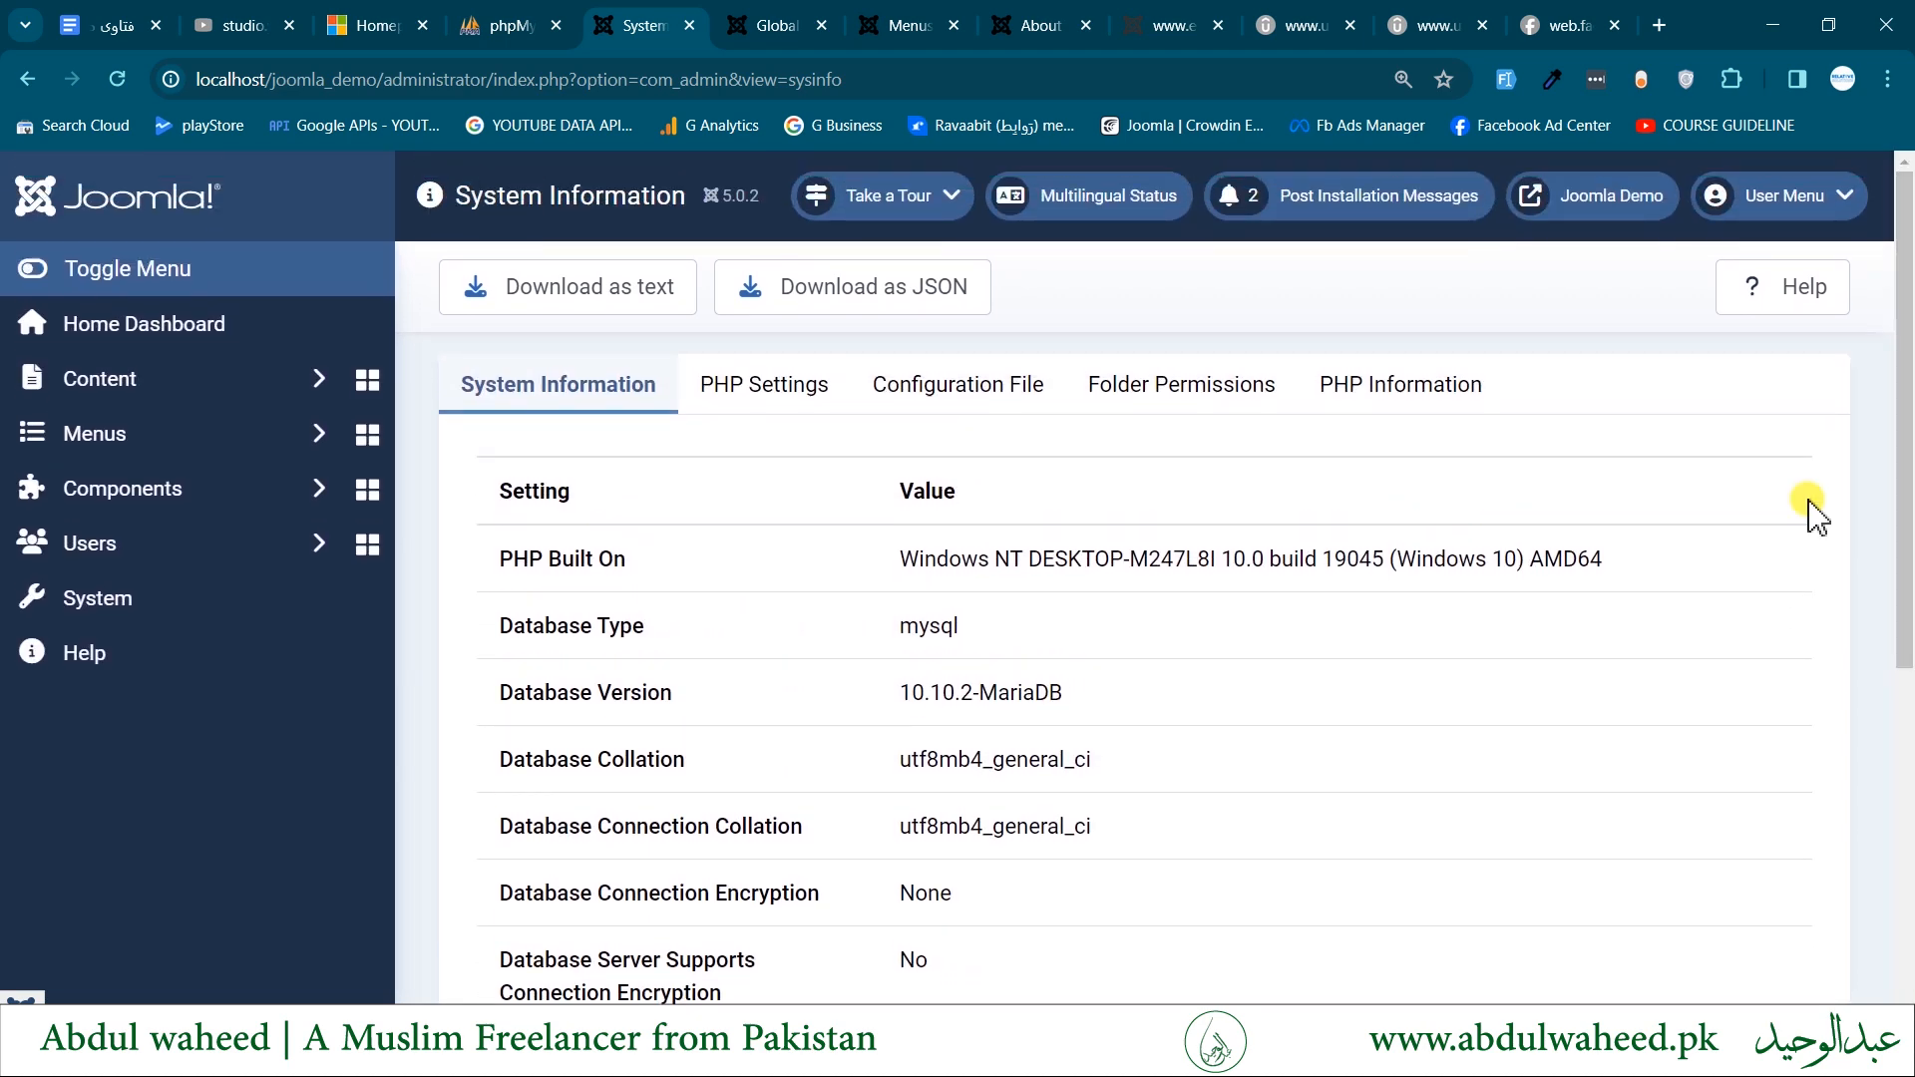
- Examine the site's PHP Settings in System Information, including the upload and memory limits
{"action": "left_click", "coordinate": [704, 389]}
{"action": "left_click", "coordinate": [1105, 577]}
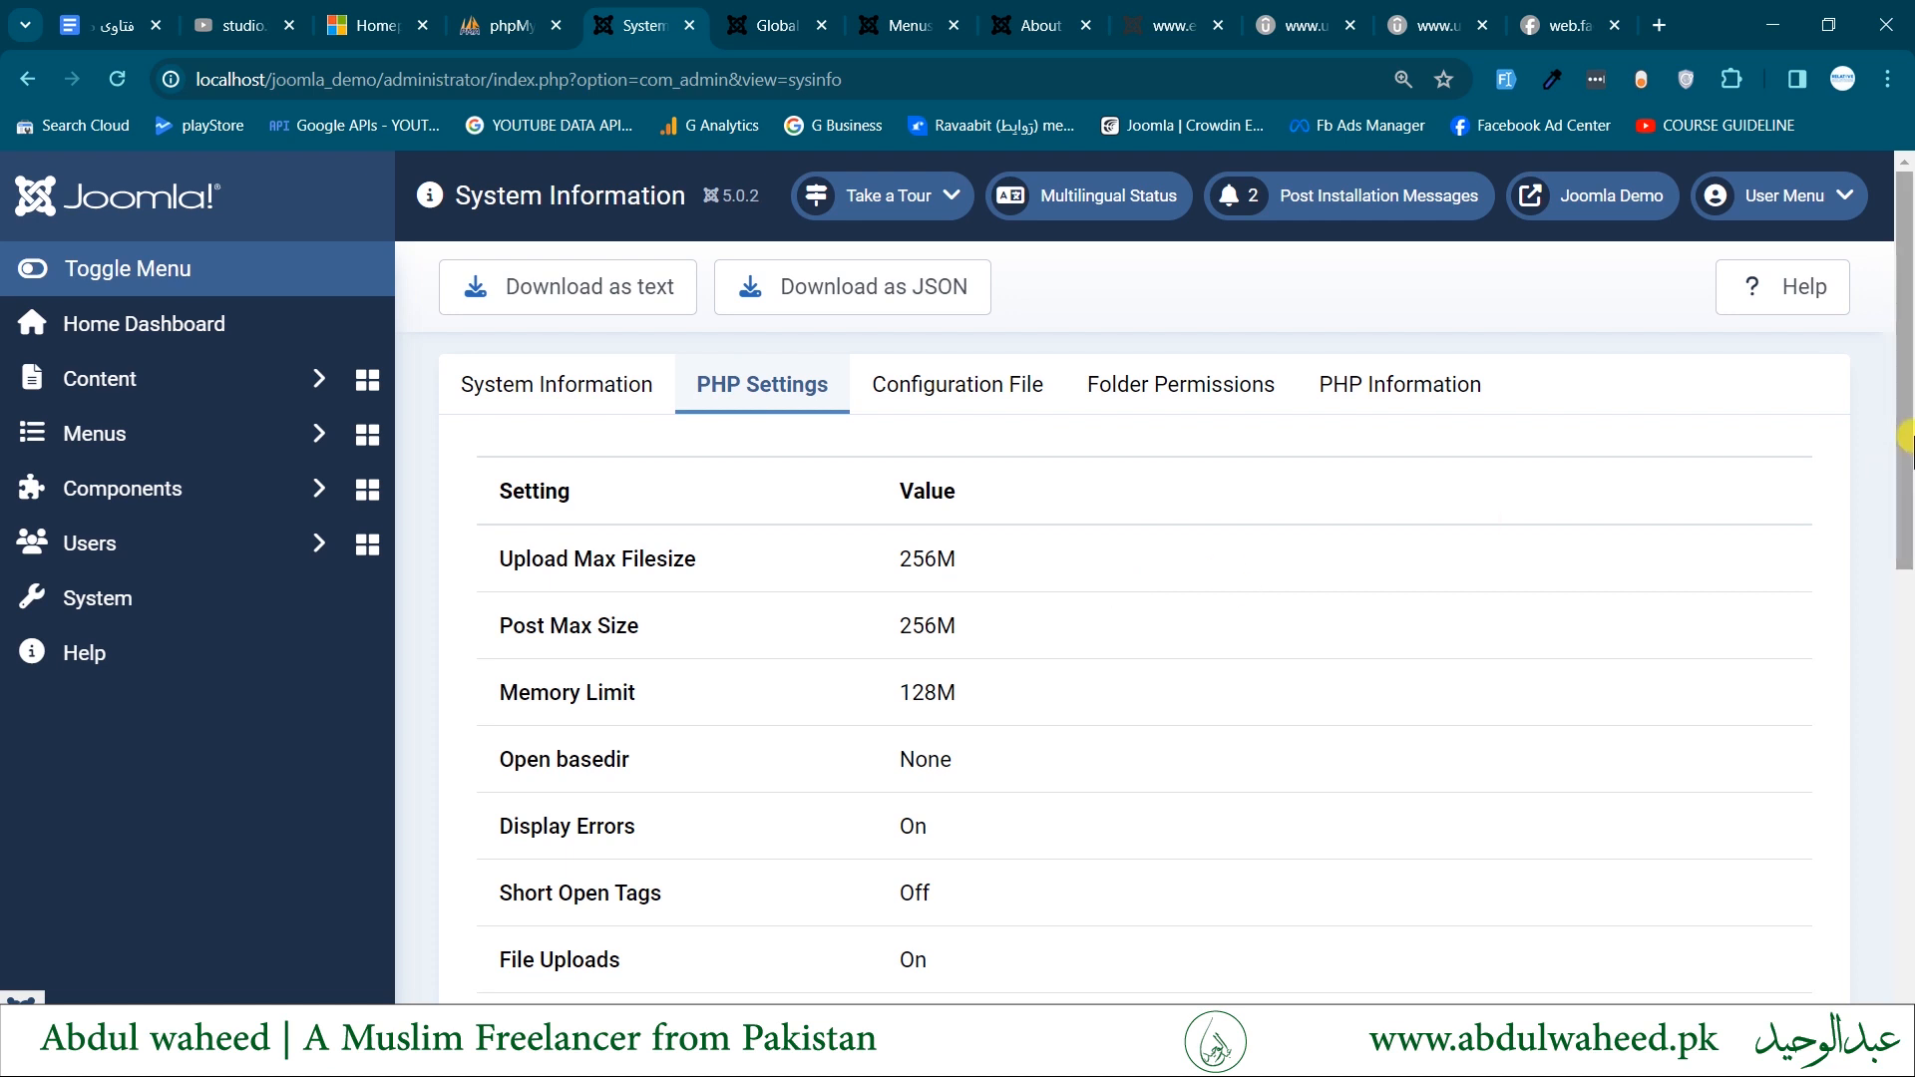
{"action": "scroll", "coordinate": [1905, 459], "scroll_direction": "down", "scroll_amount": 3}
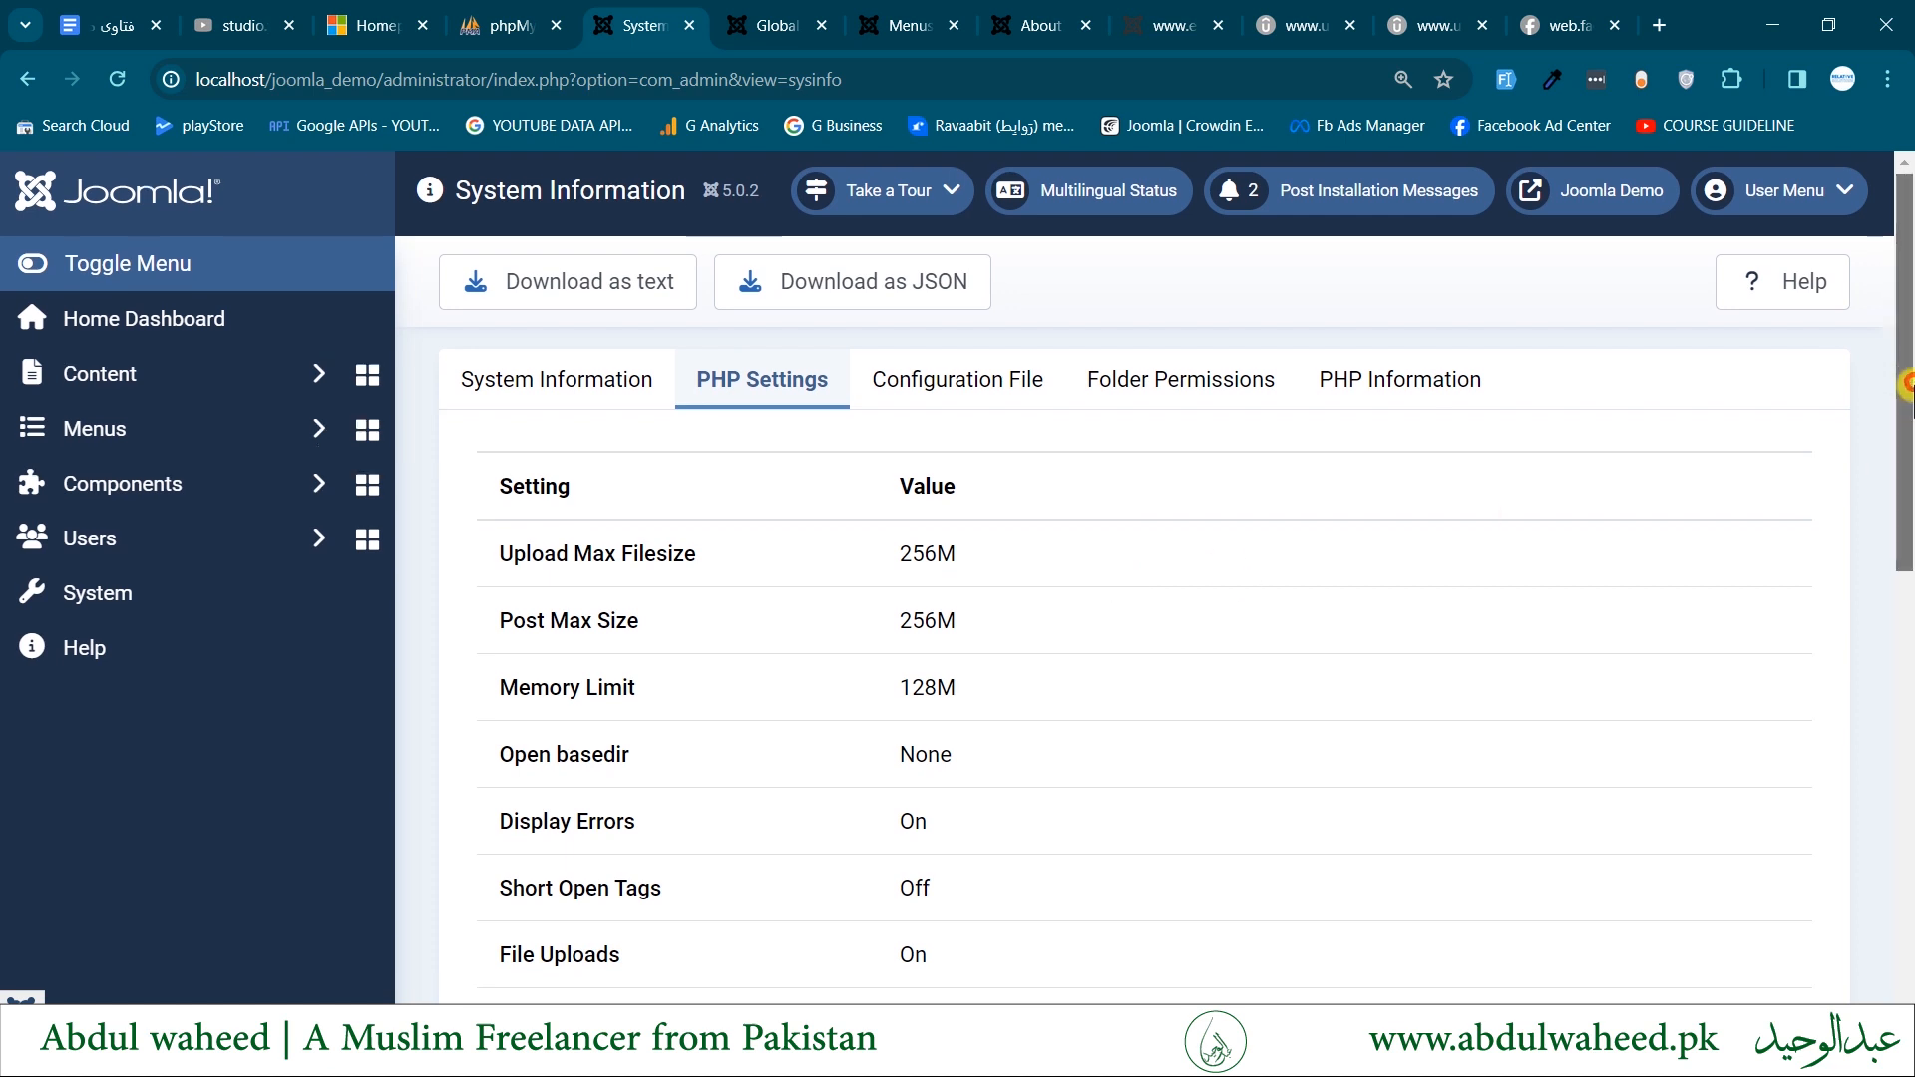
{"action": "left_click_drag", "start_coordinate": [1905, 515], "coordinate": [1565, 313]}
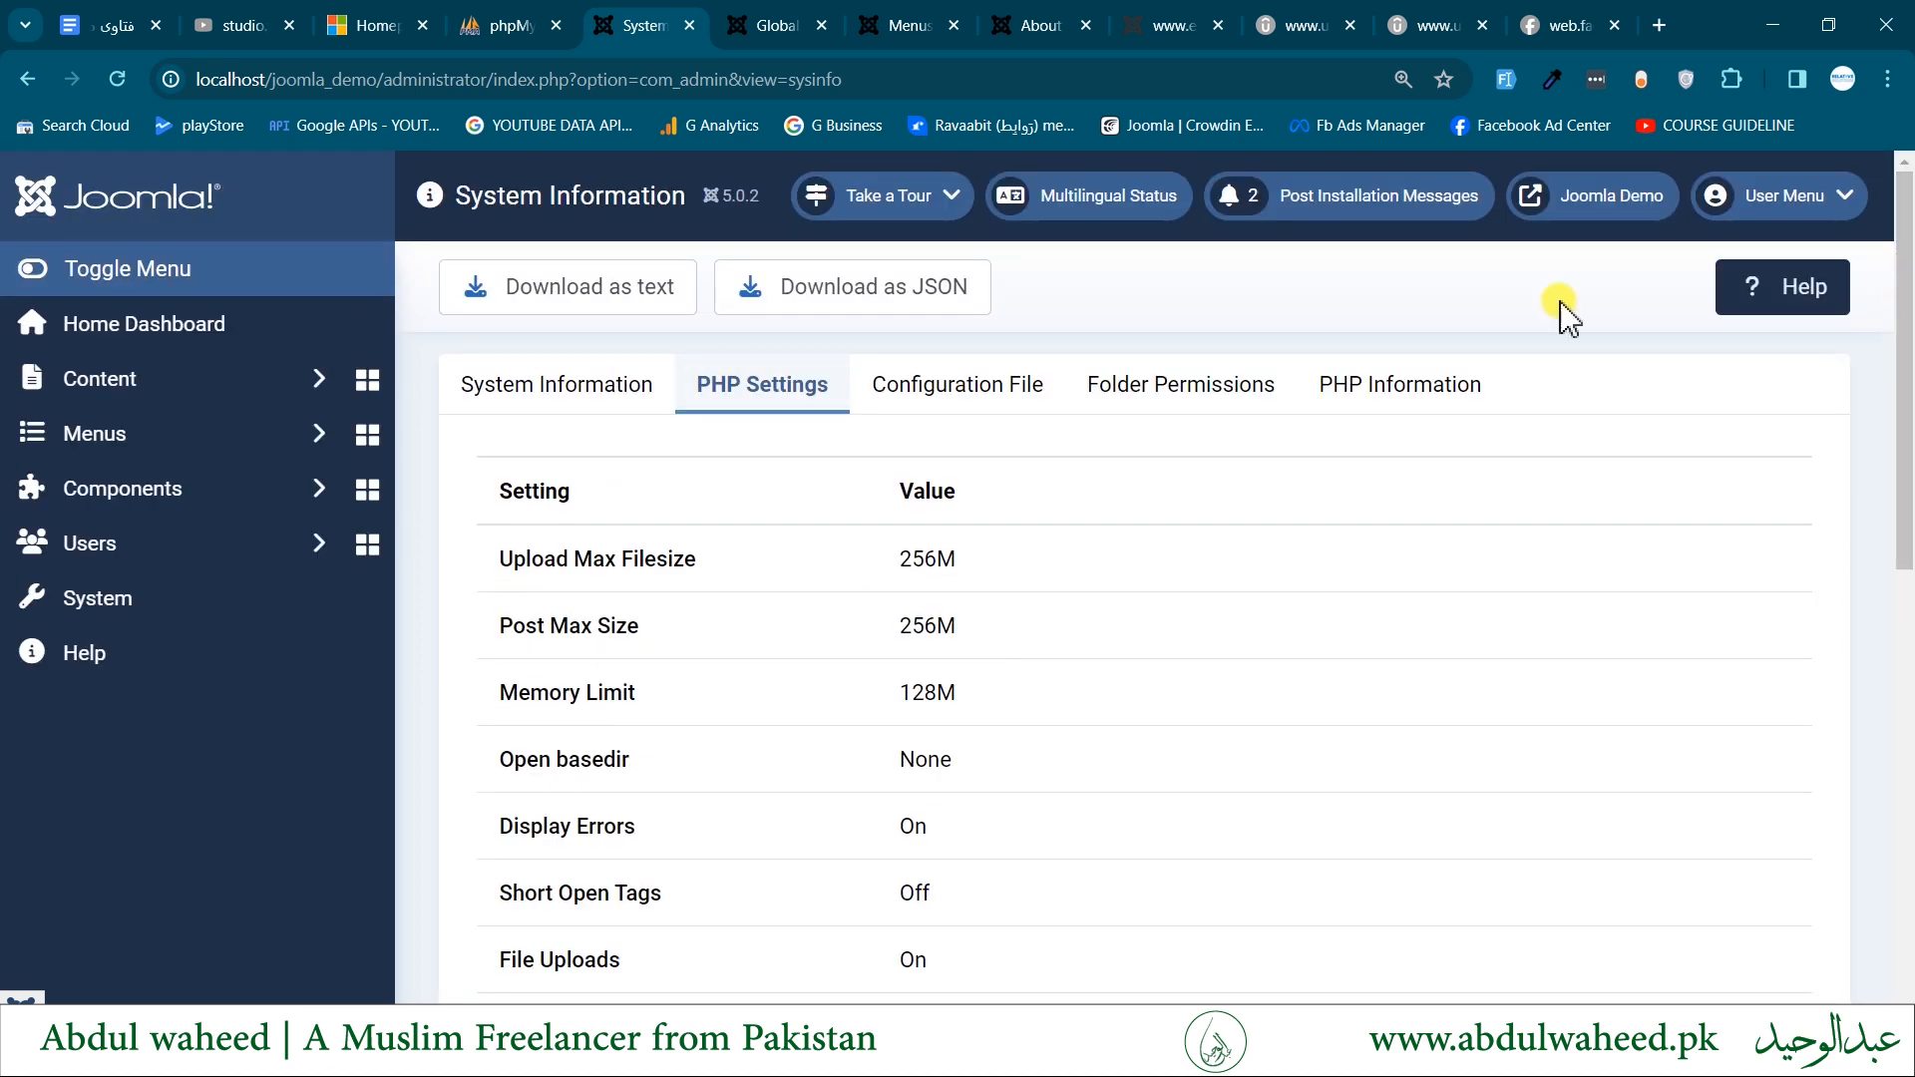
- Review the Configuration File values and the Folder Permissions statuses in System Information
{"action": "left_click", "coordinate": [984, 403]}
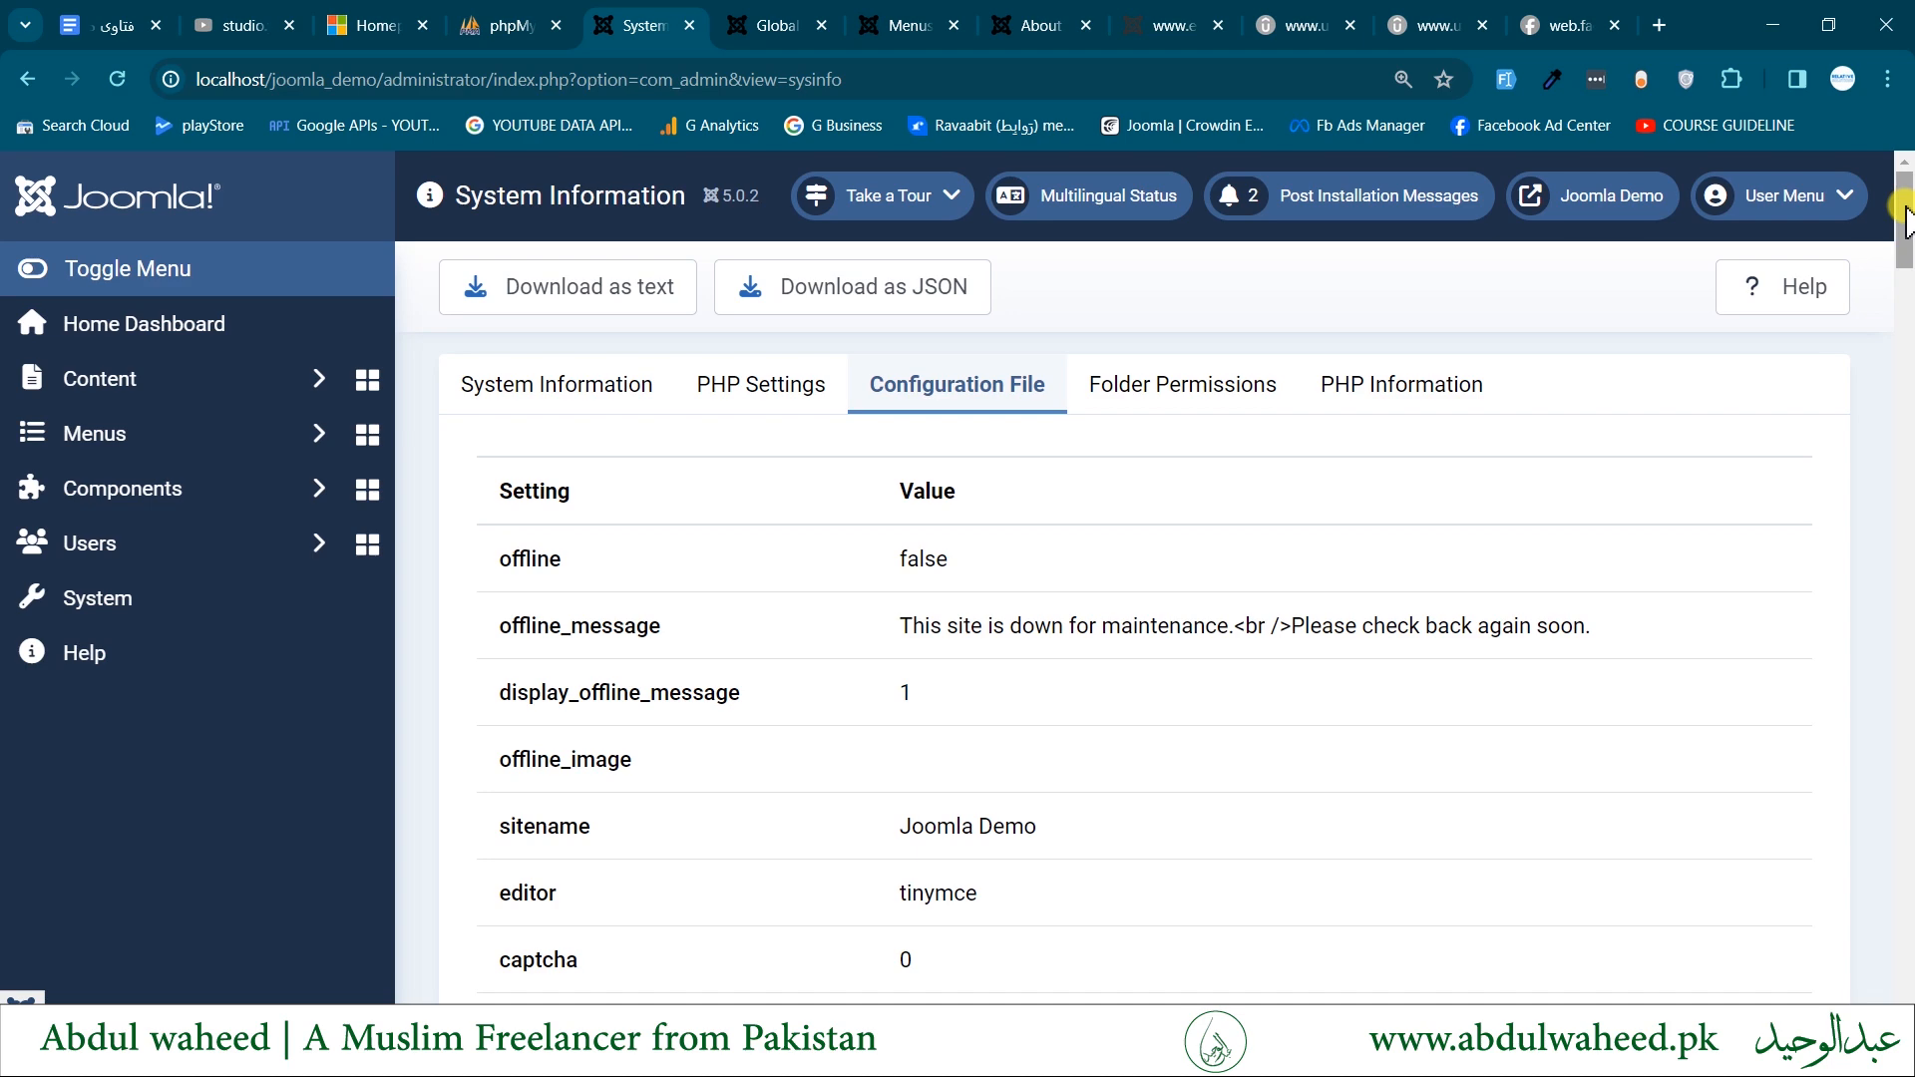
{"action": "mouse_move", "coordinate": [1907, 219]}
{"action": "left_mouse_down"}
{"action": "mouse_move", "coordinate": [1906, 948]}
{"action": "mouse_move", "coordinate": [1906, 200]}
{"action": "left_mouse_up"}
{"action": "left_click", "coordinate": [1180, 389]}
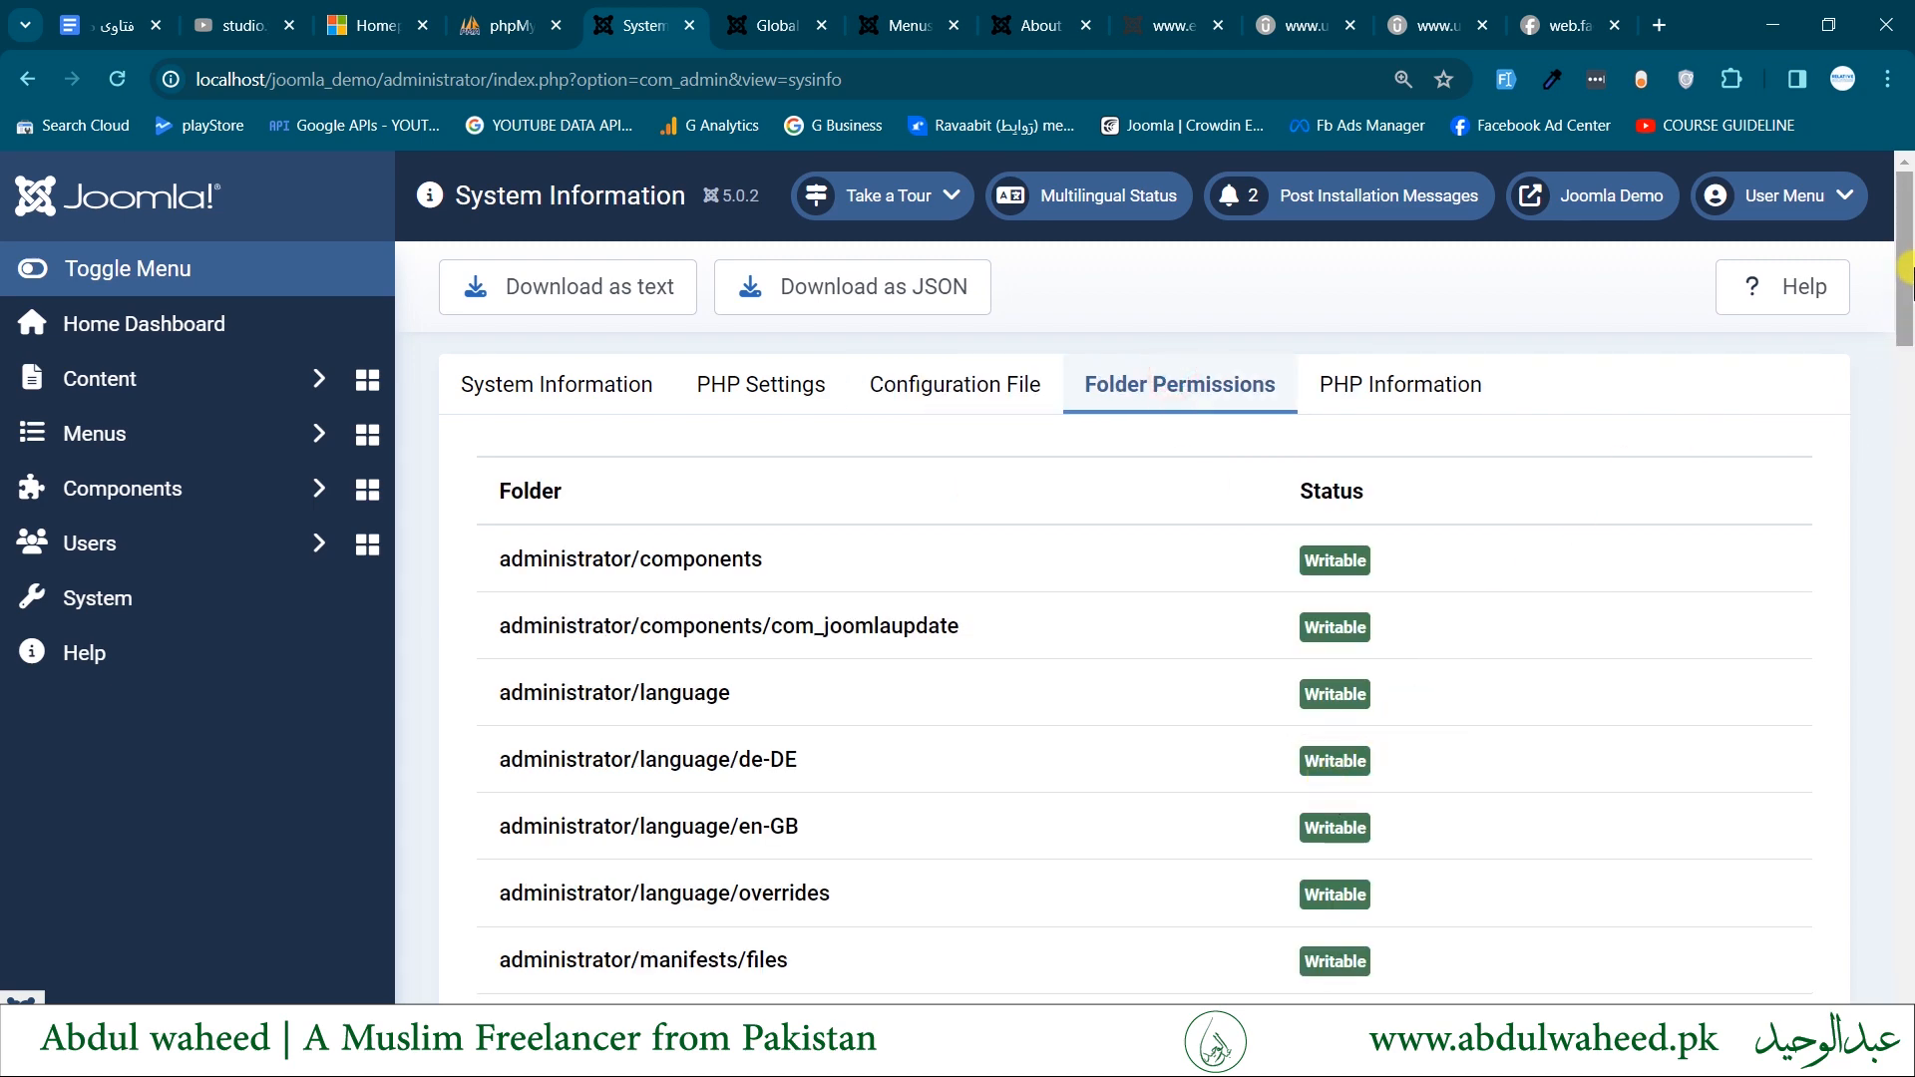
{"action": "left_click_drag", "start_coordinate": [1907, 267], "coordinate": [1906, 307]}
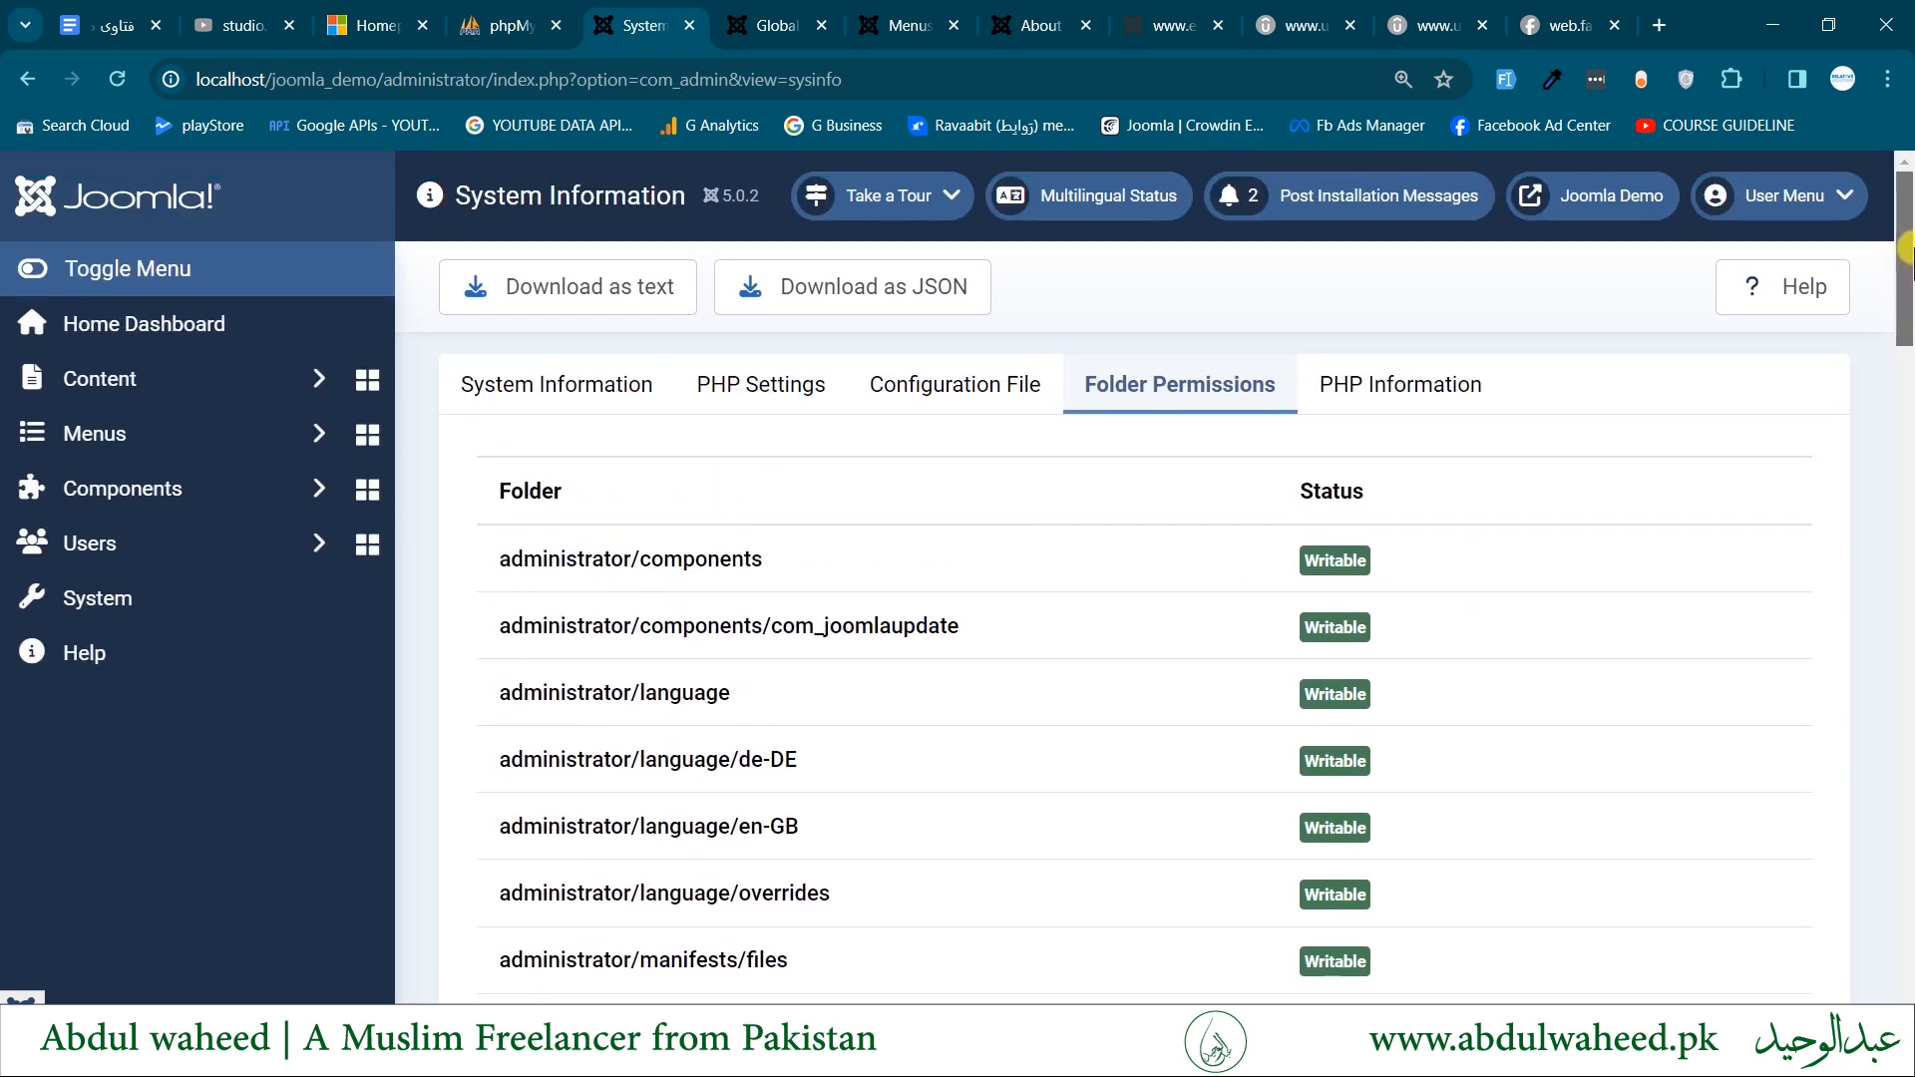
- Check the PHP version and build details under PHP Information and return to the System Dashboard
{"action": "left_click", "coordinate": [1377, 397]}
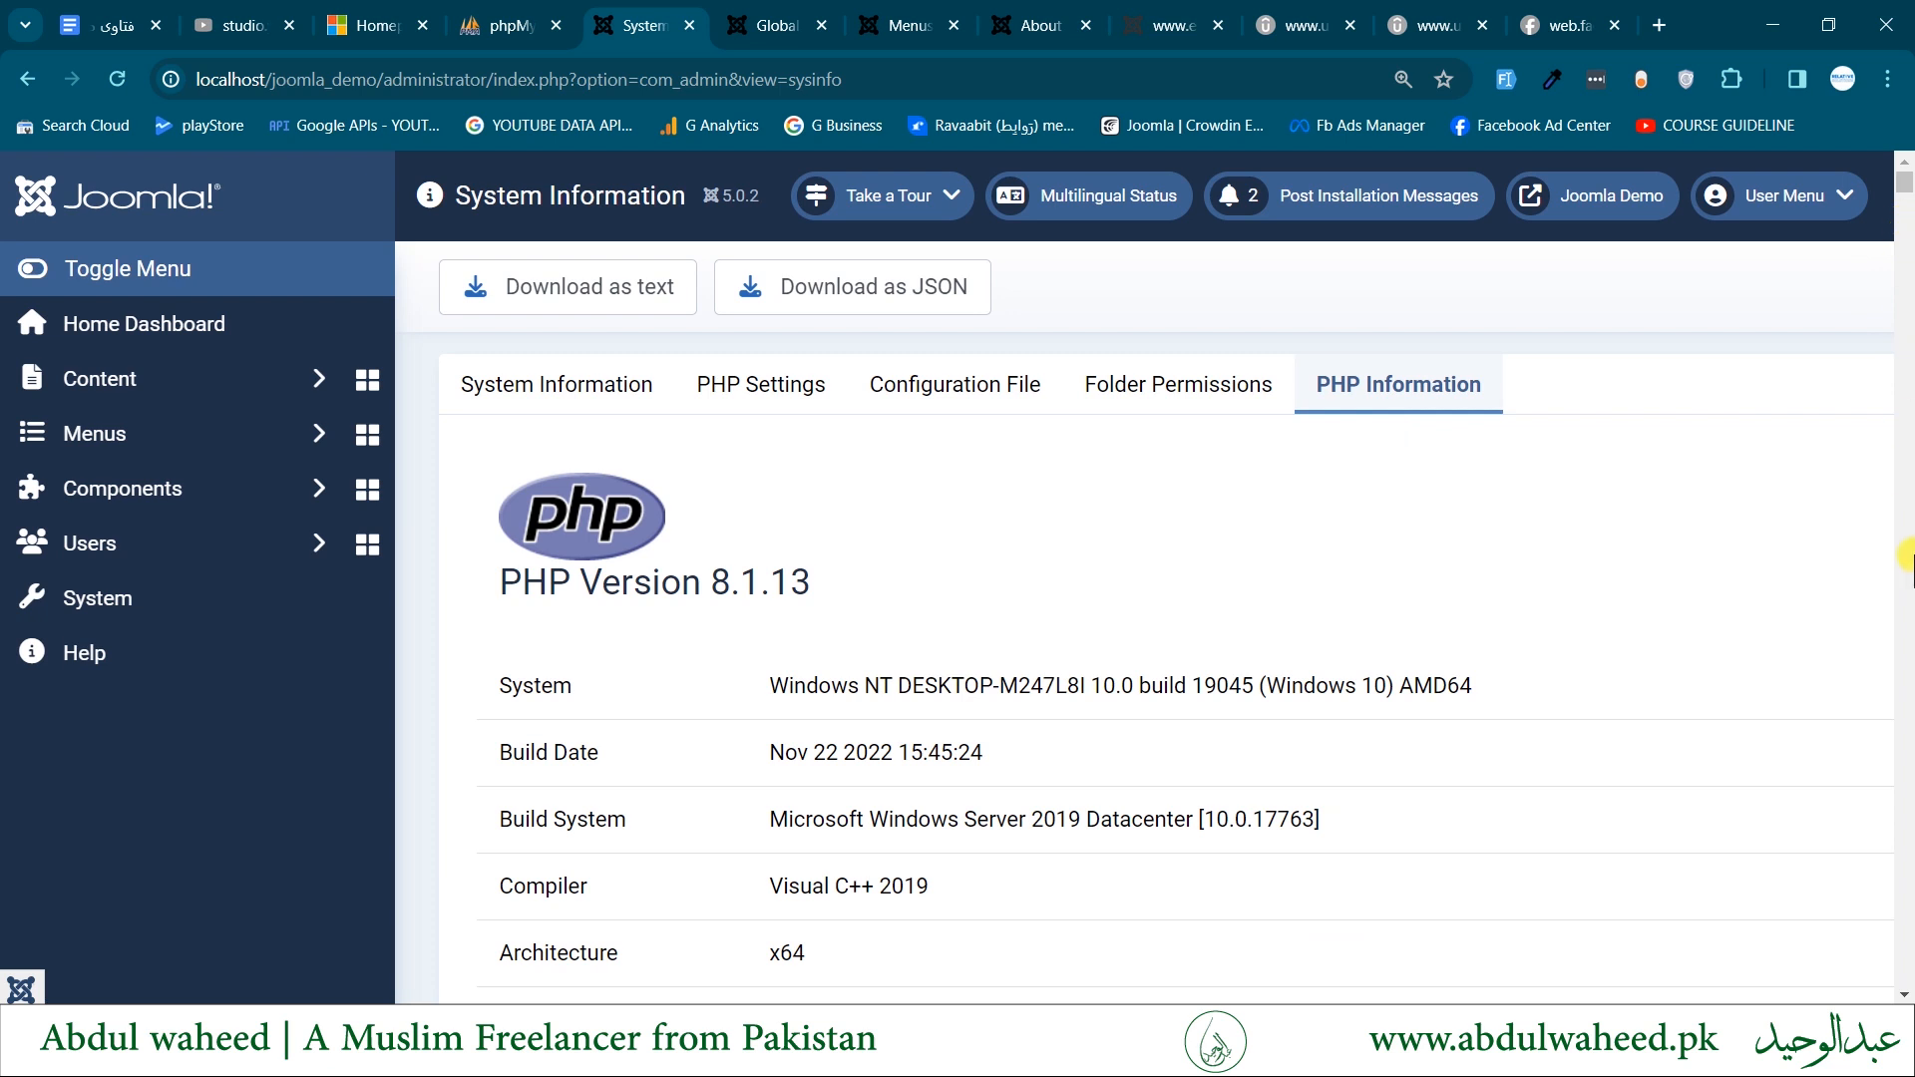
{"action": "left_click_drag", "start_coordinate": [585, 581], "coordinate": [997, 581]}
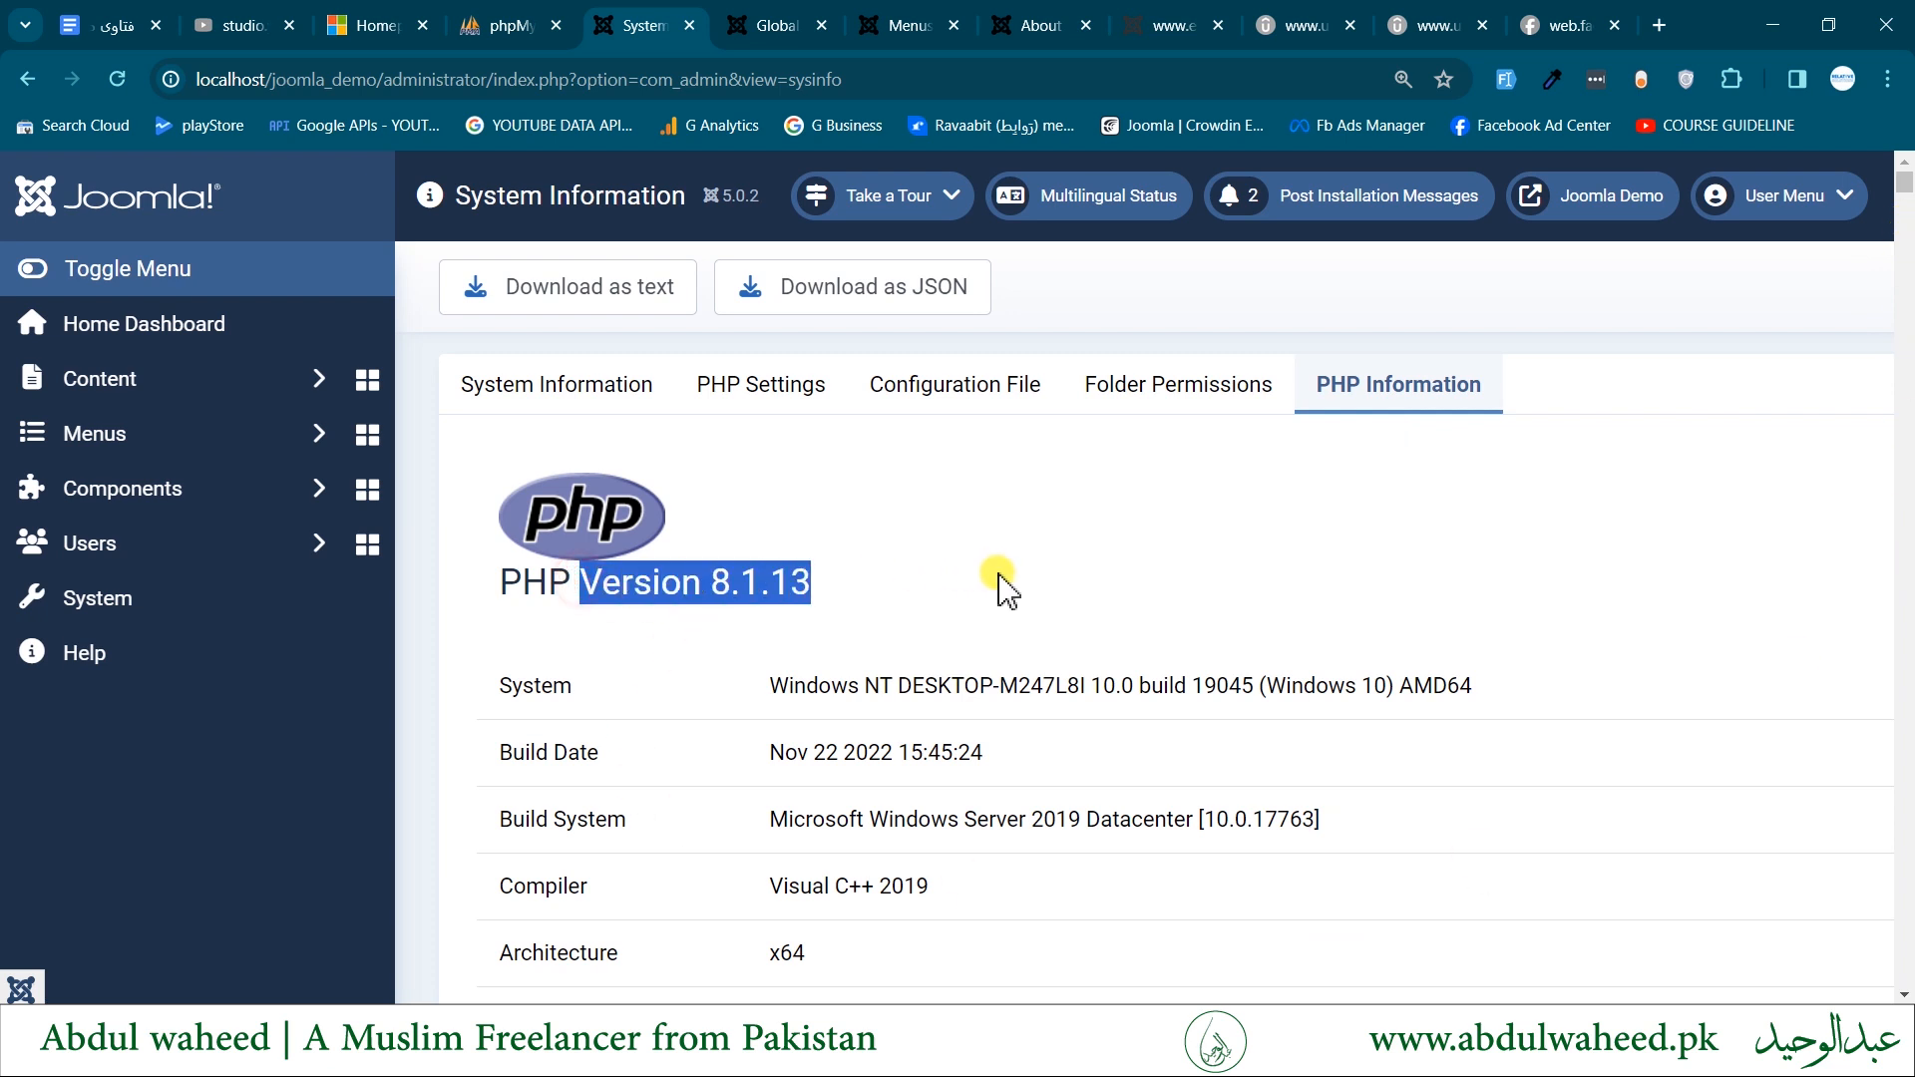
{"action": "left_click", "coordinate": [1143, 572]}
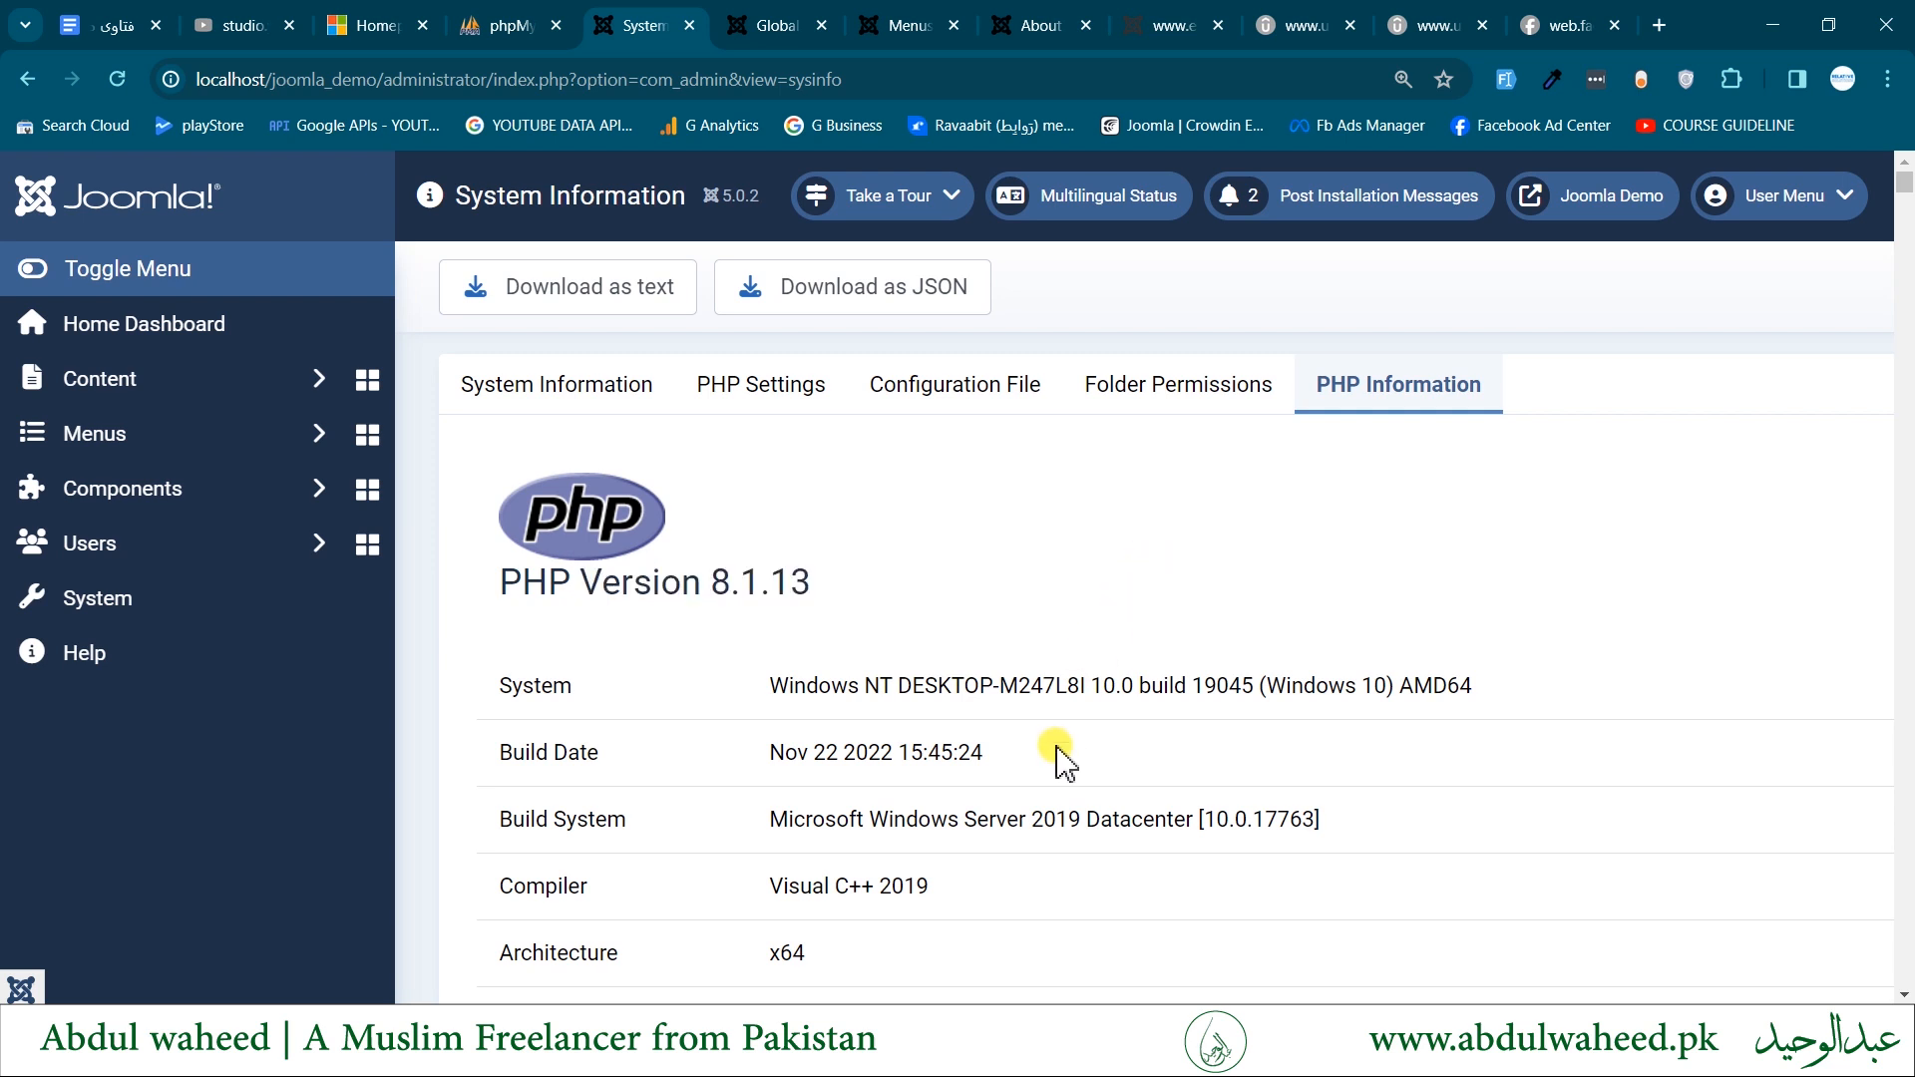
{"action": "left_click", "coordinate": [587, 291]}
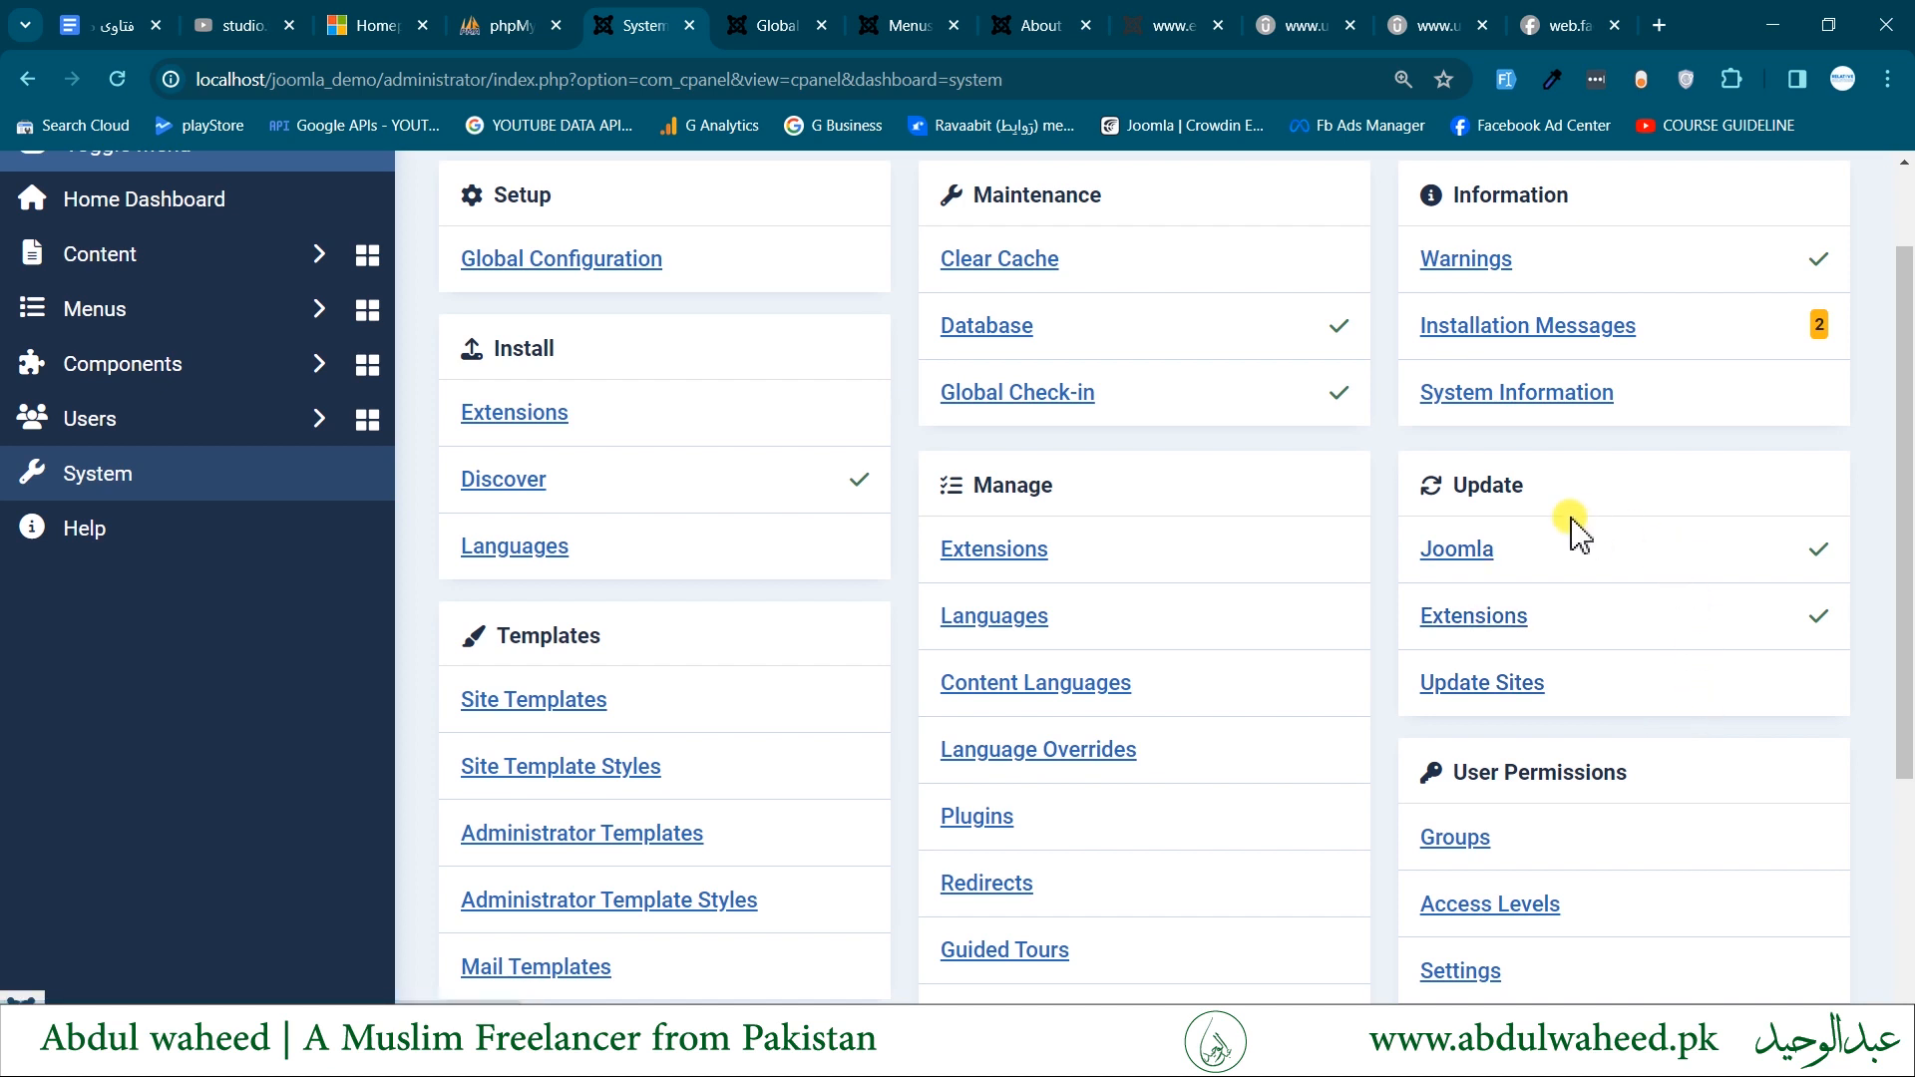
- Open the Joomla core update page from the Update section and read which update channel and release apply
{"action": "left_click_drag", "start_coordinate": [1412, 477], "coordinate": [1600, 484]}
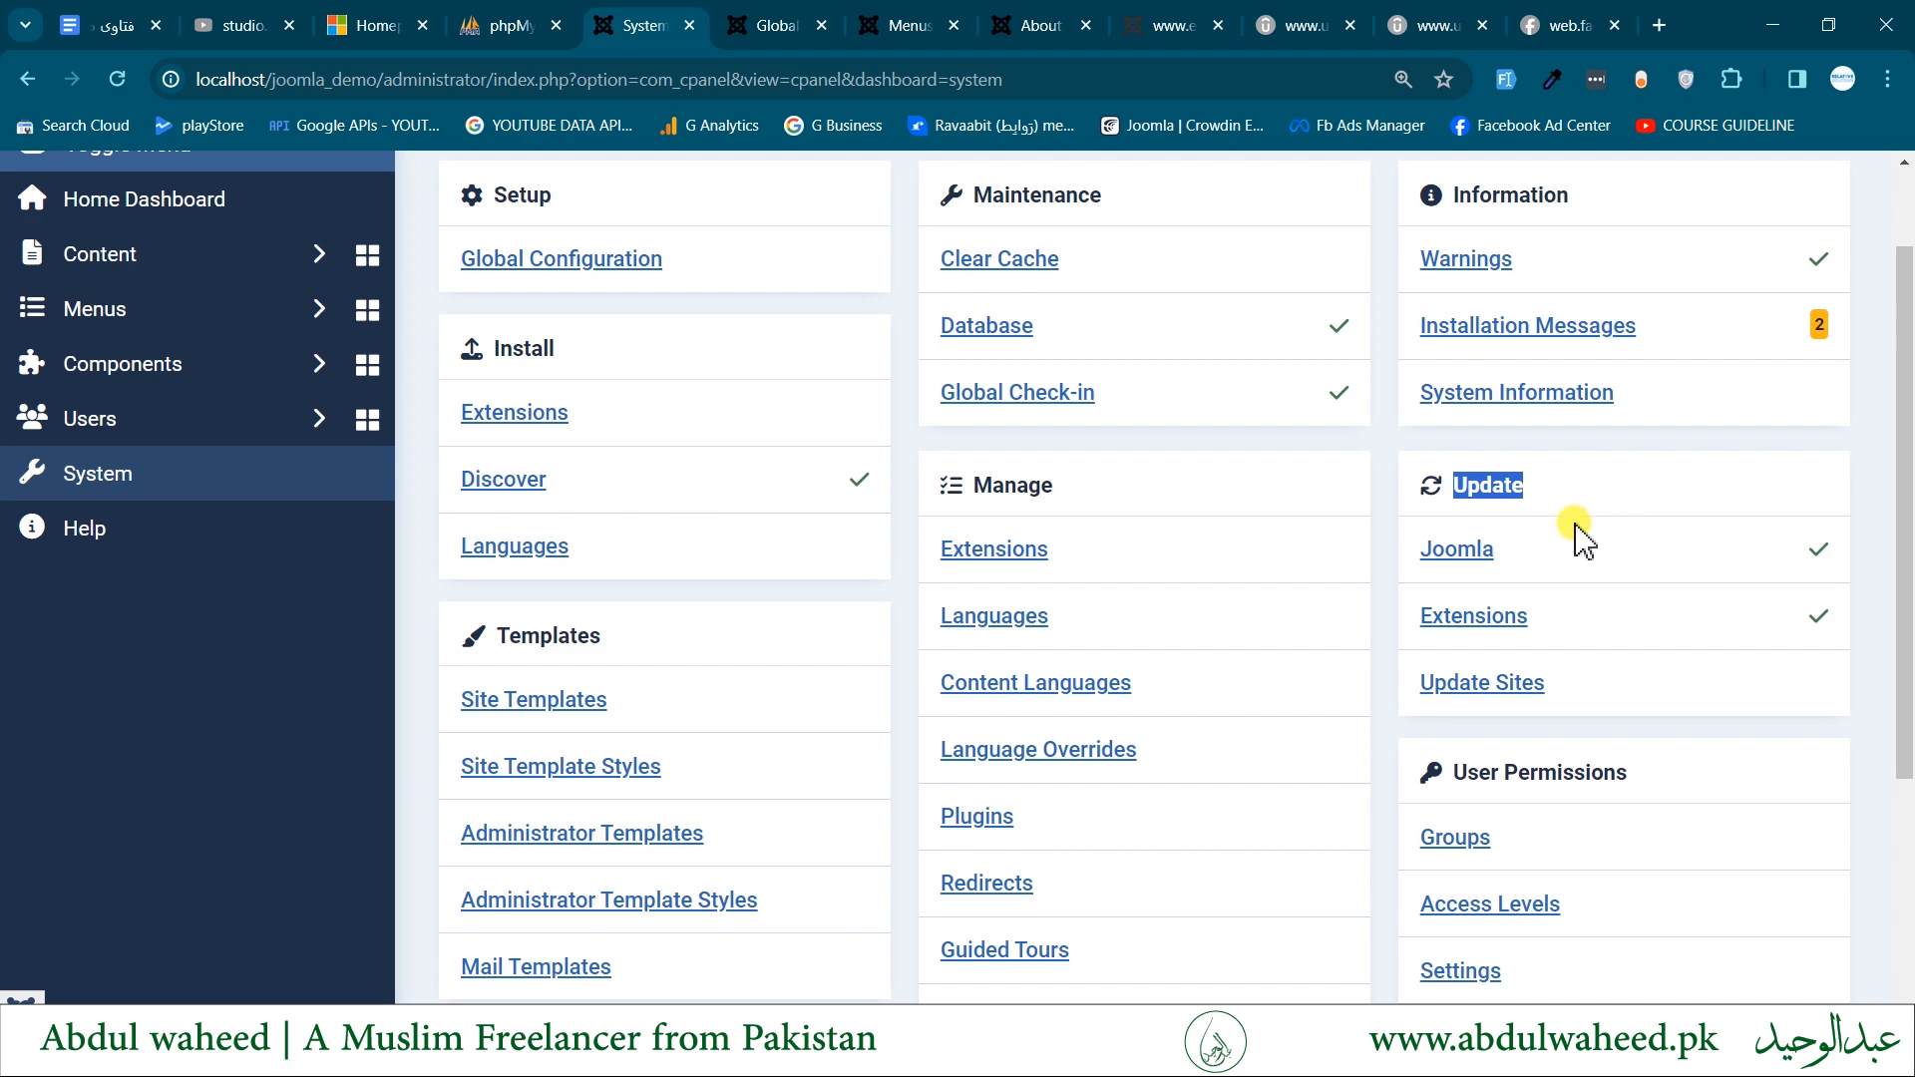
{"action": "left_click", "coordinate": [1456, 551]}
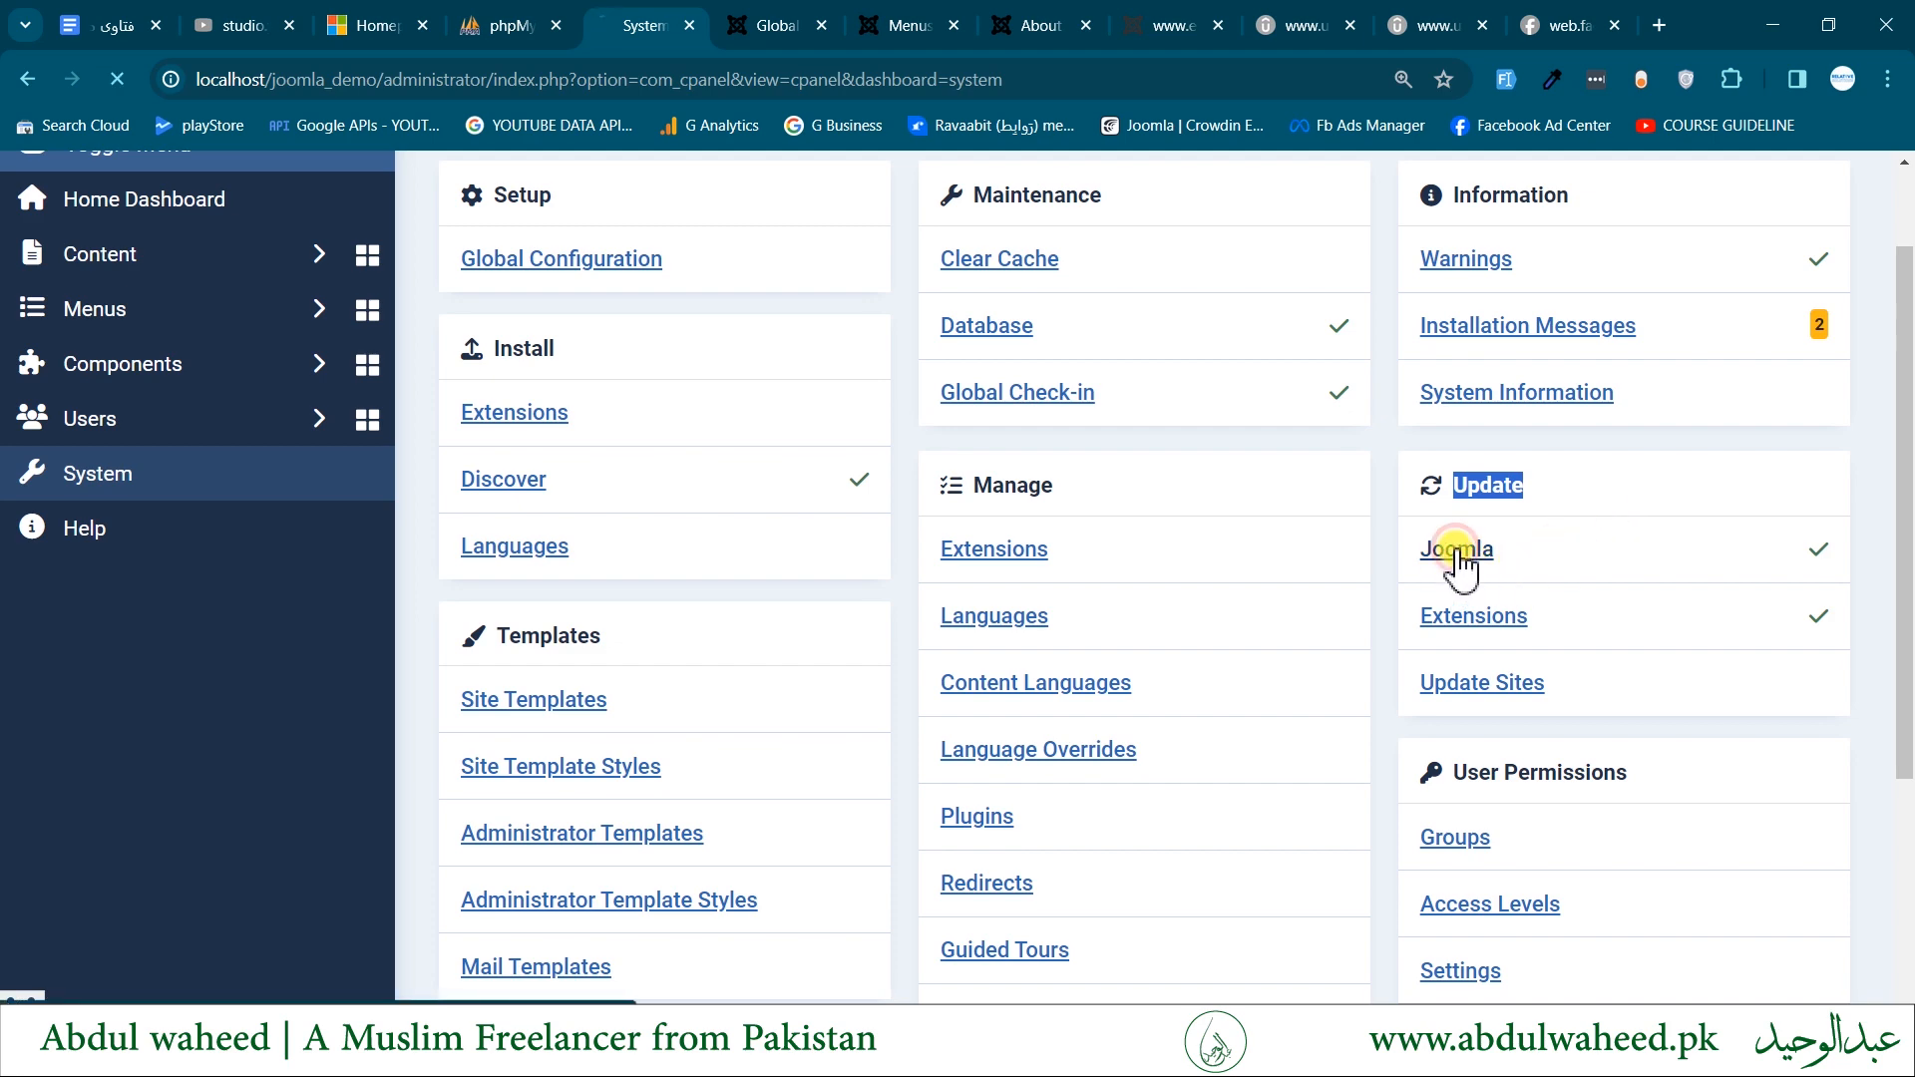
{"action": "scroll", "coordinate": [1456, 563], "scroll_direction": "down", "scroll_amount": 2}
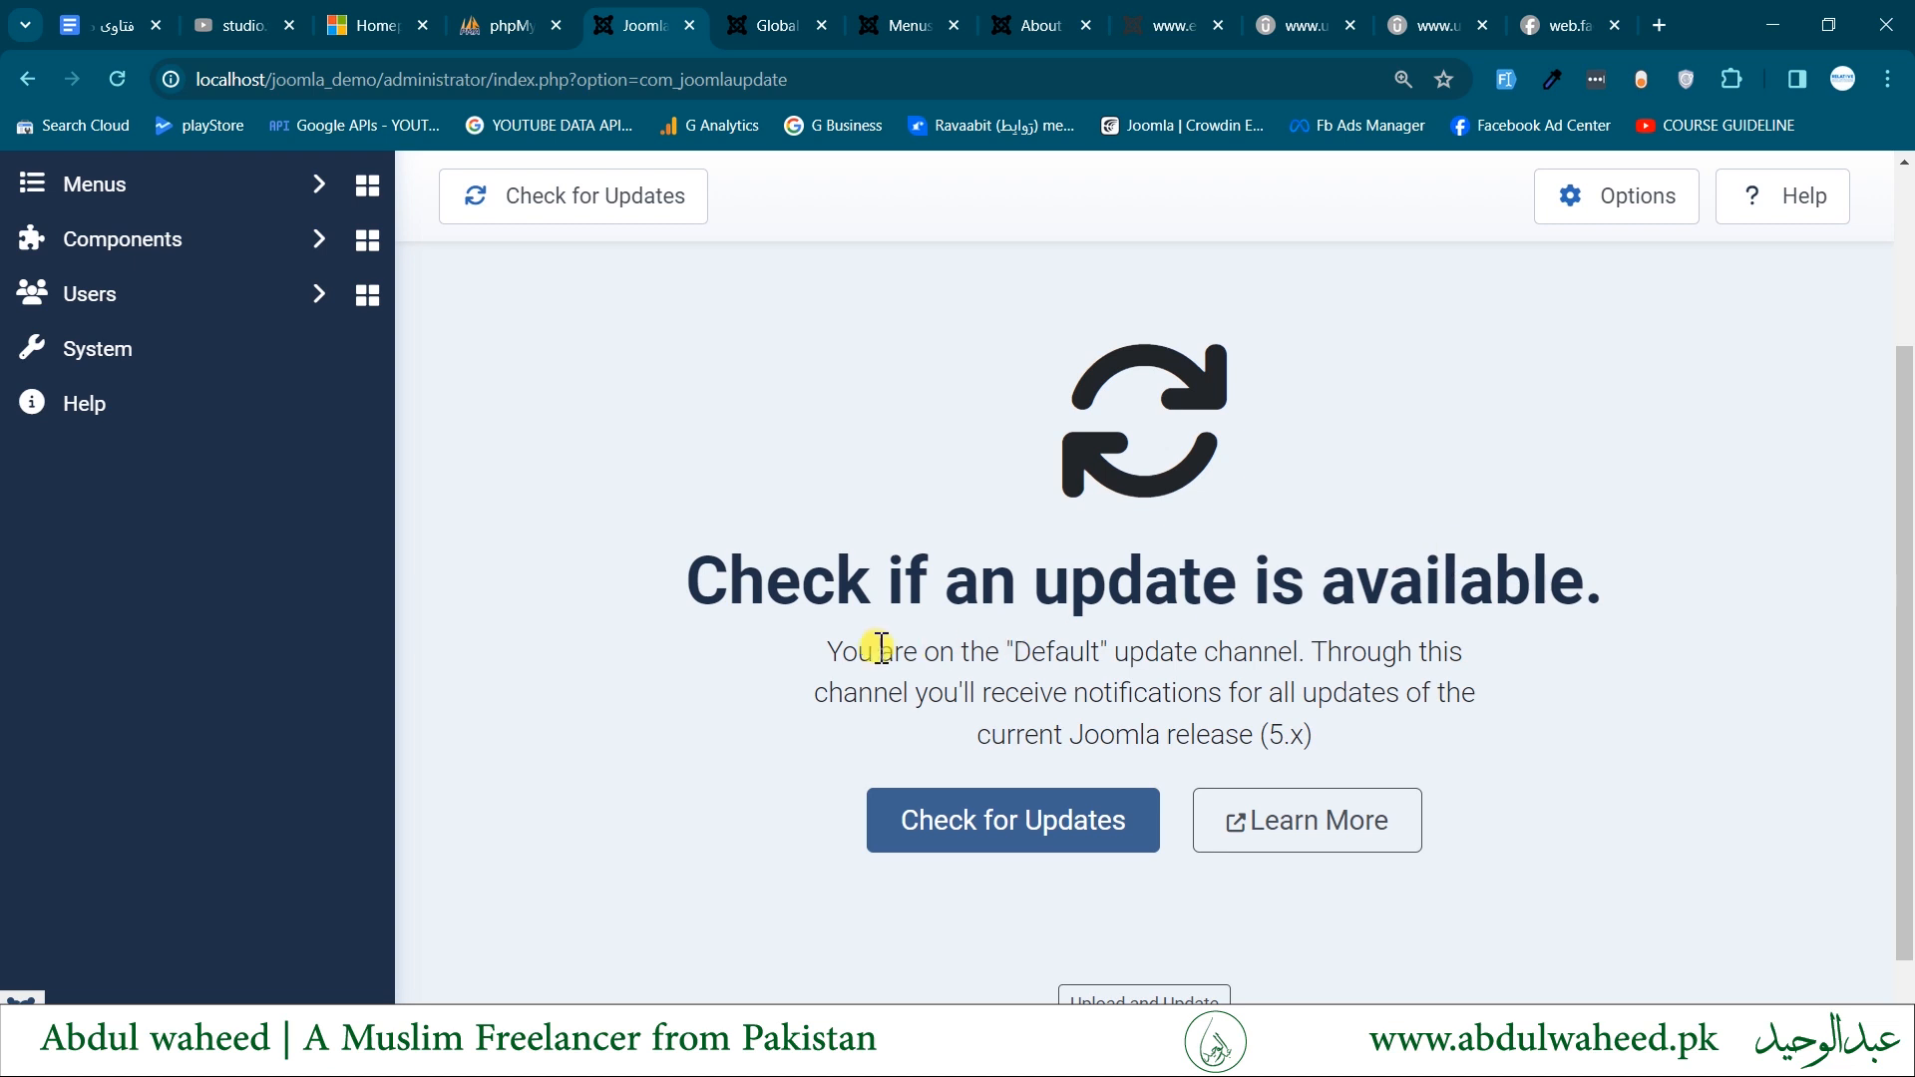
{"action": "left_click_drag", "start_coordinate": [1046, 650], "coordinate": [1310, 660]}
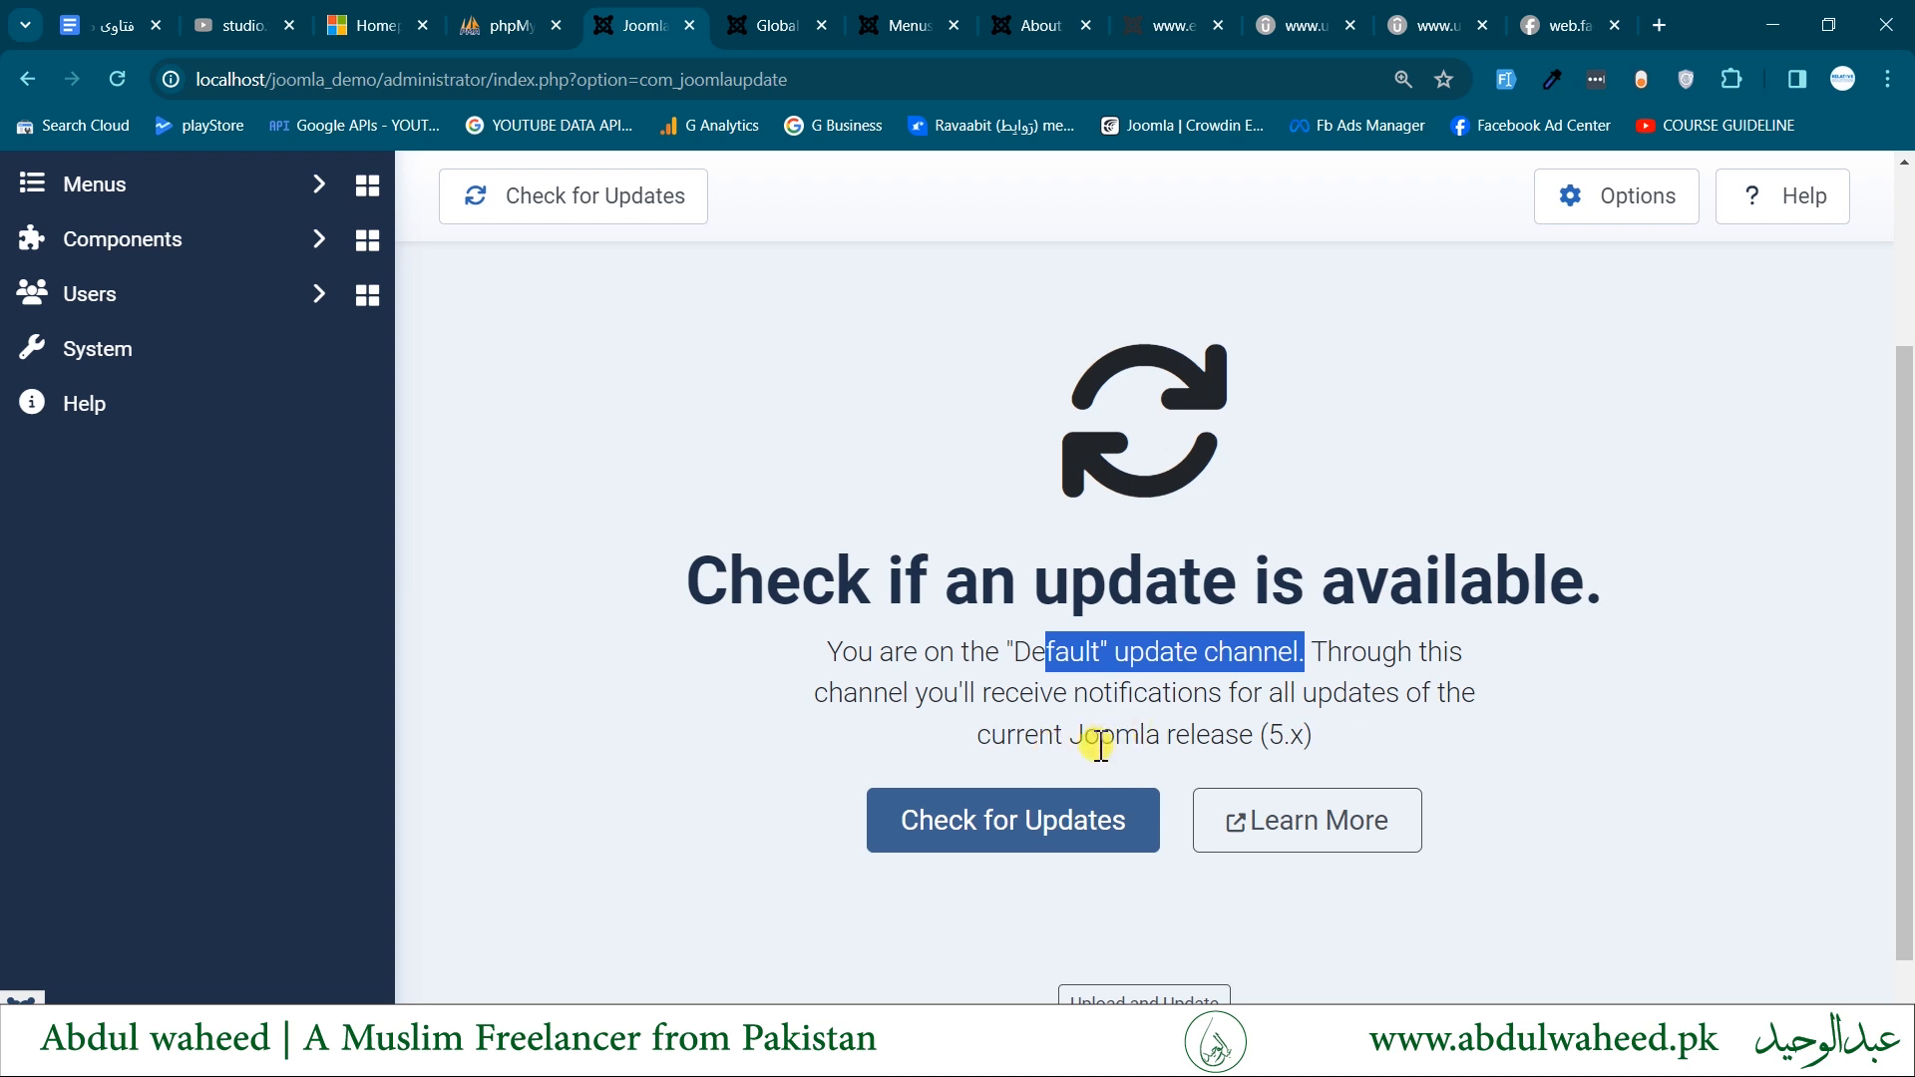
{"action": "left_click_drag", "start_coordinate": [1087, 738], "coordinate": [1354, 746]}
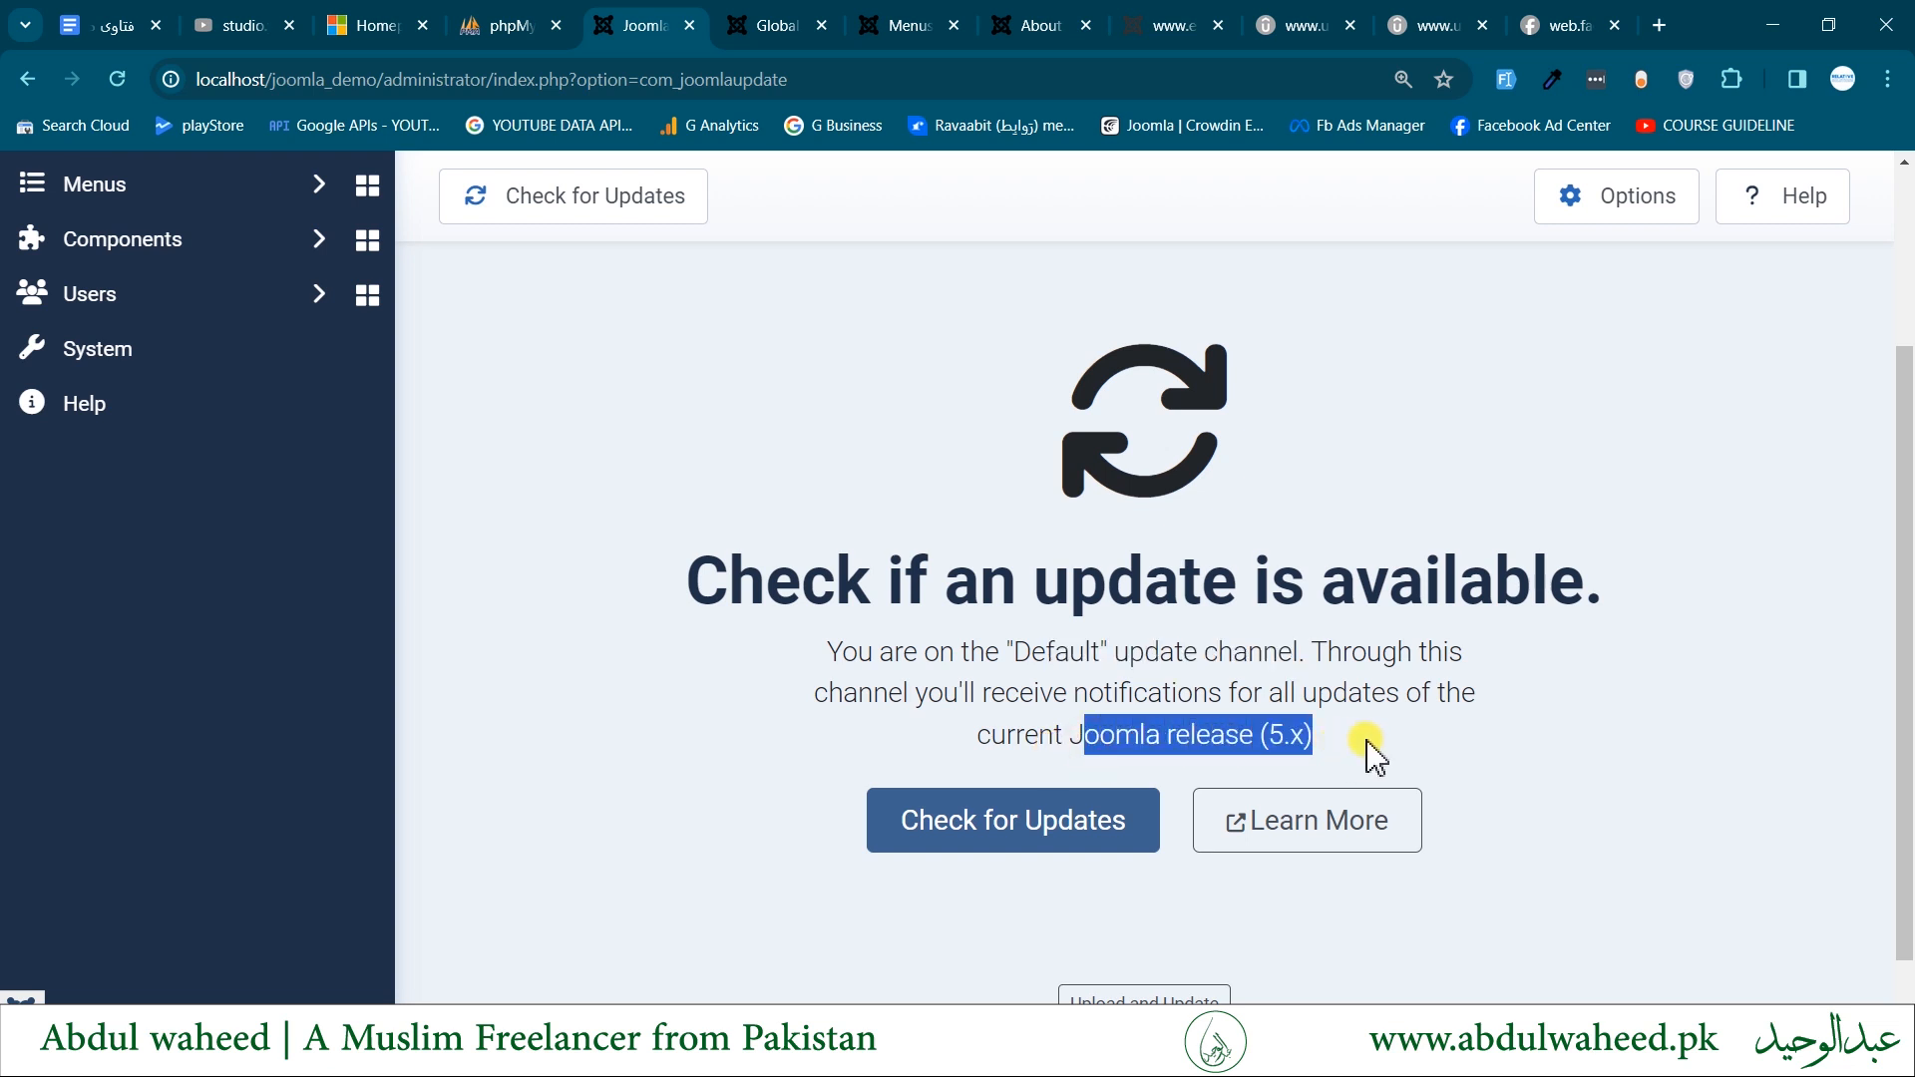
- Set the Joomla Update component's update channel to Joomla Next in its options, then save and close them
{"action": "scroll", "coordinate": [1373, 757], "scroll_direction": "up", "scroll_amount": 3}
{"action": "left_click", "coordinate": [1611, 299]}
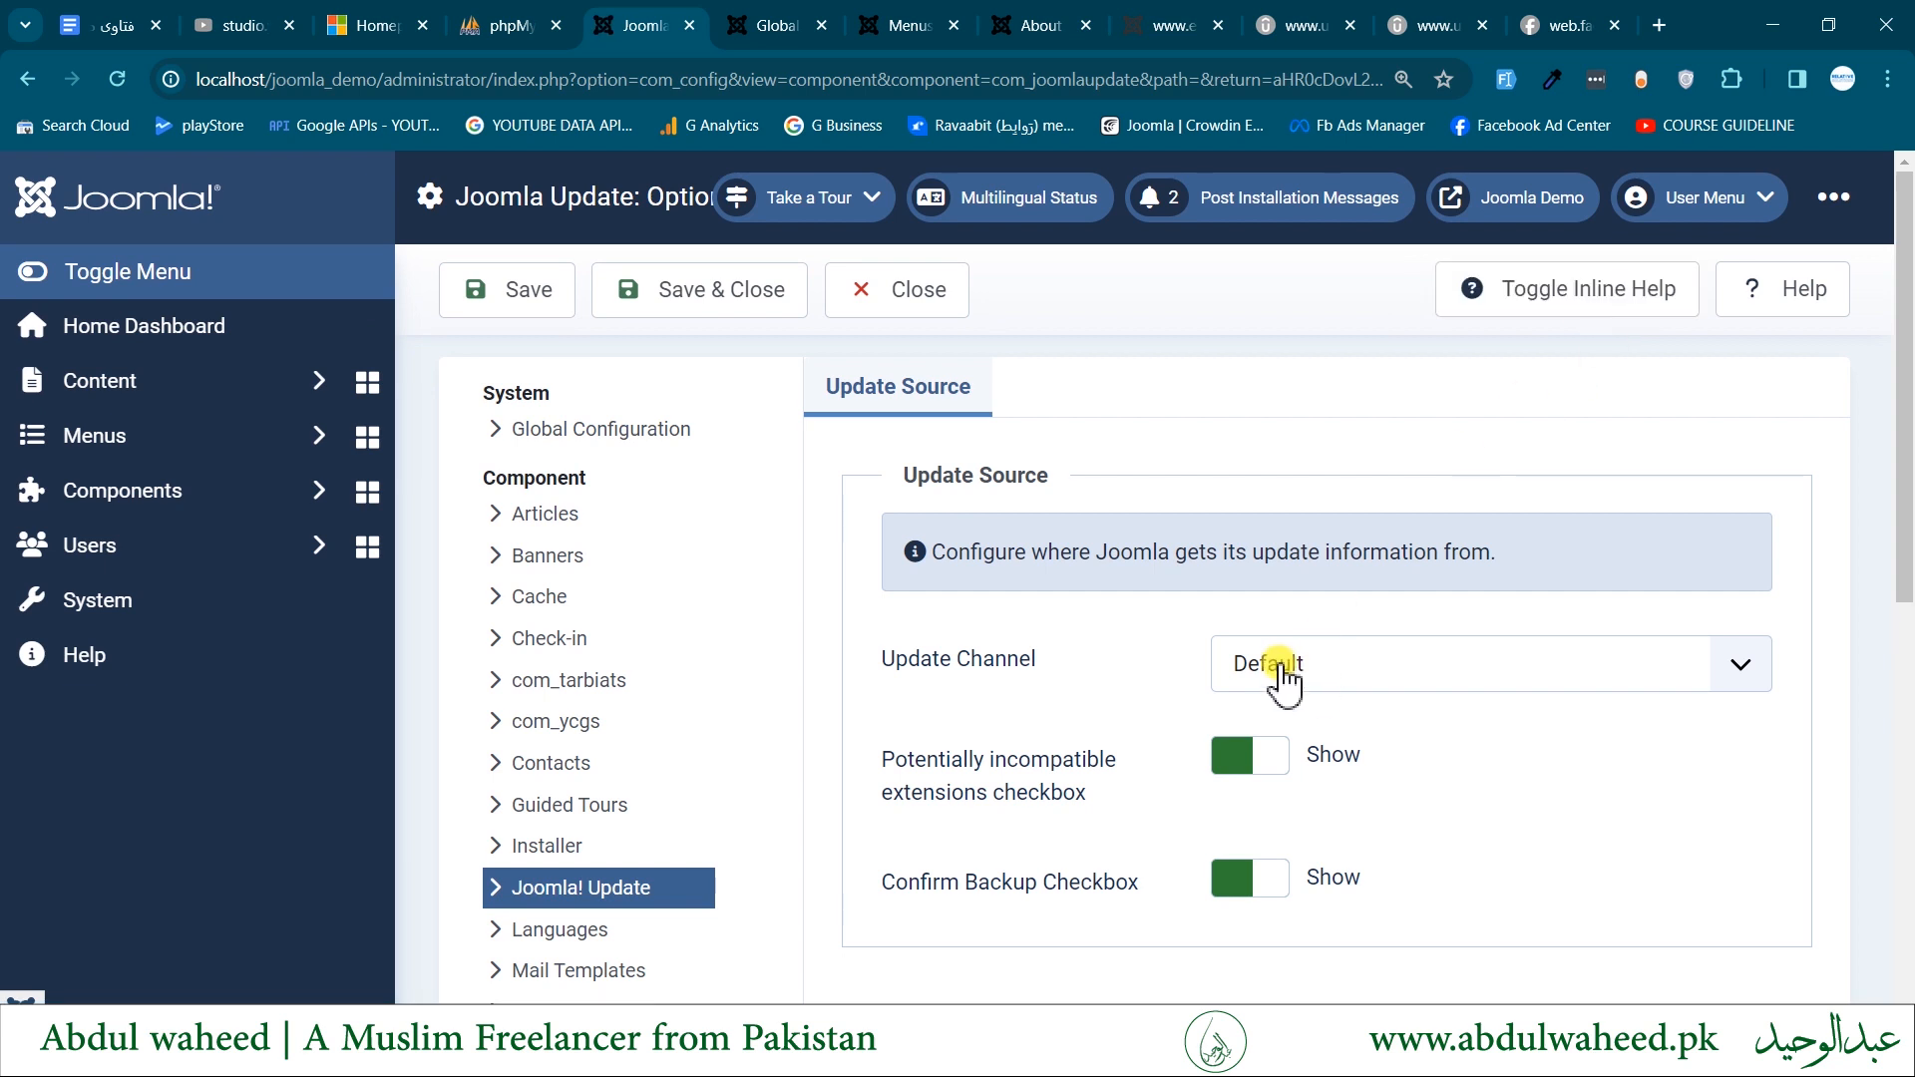
{"action": "left_click", "coordinate": [1337, 666]}
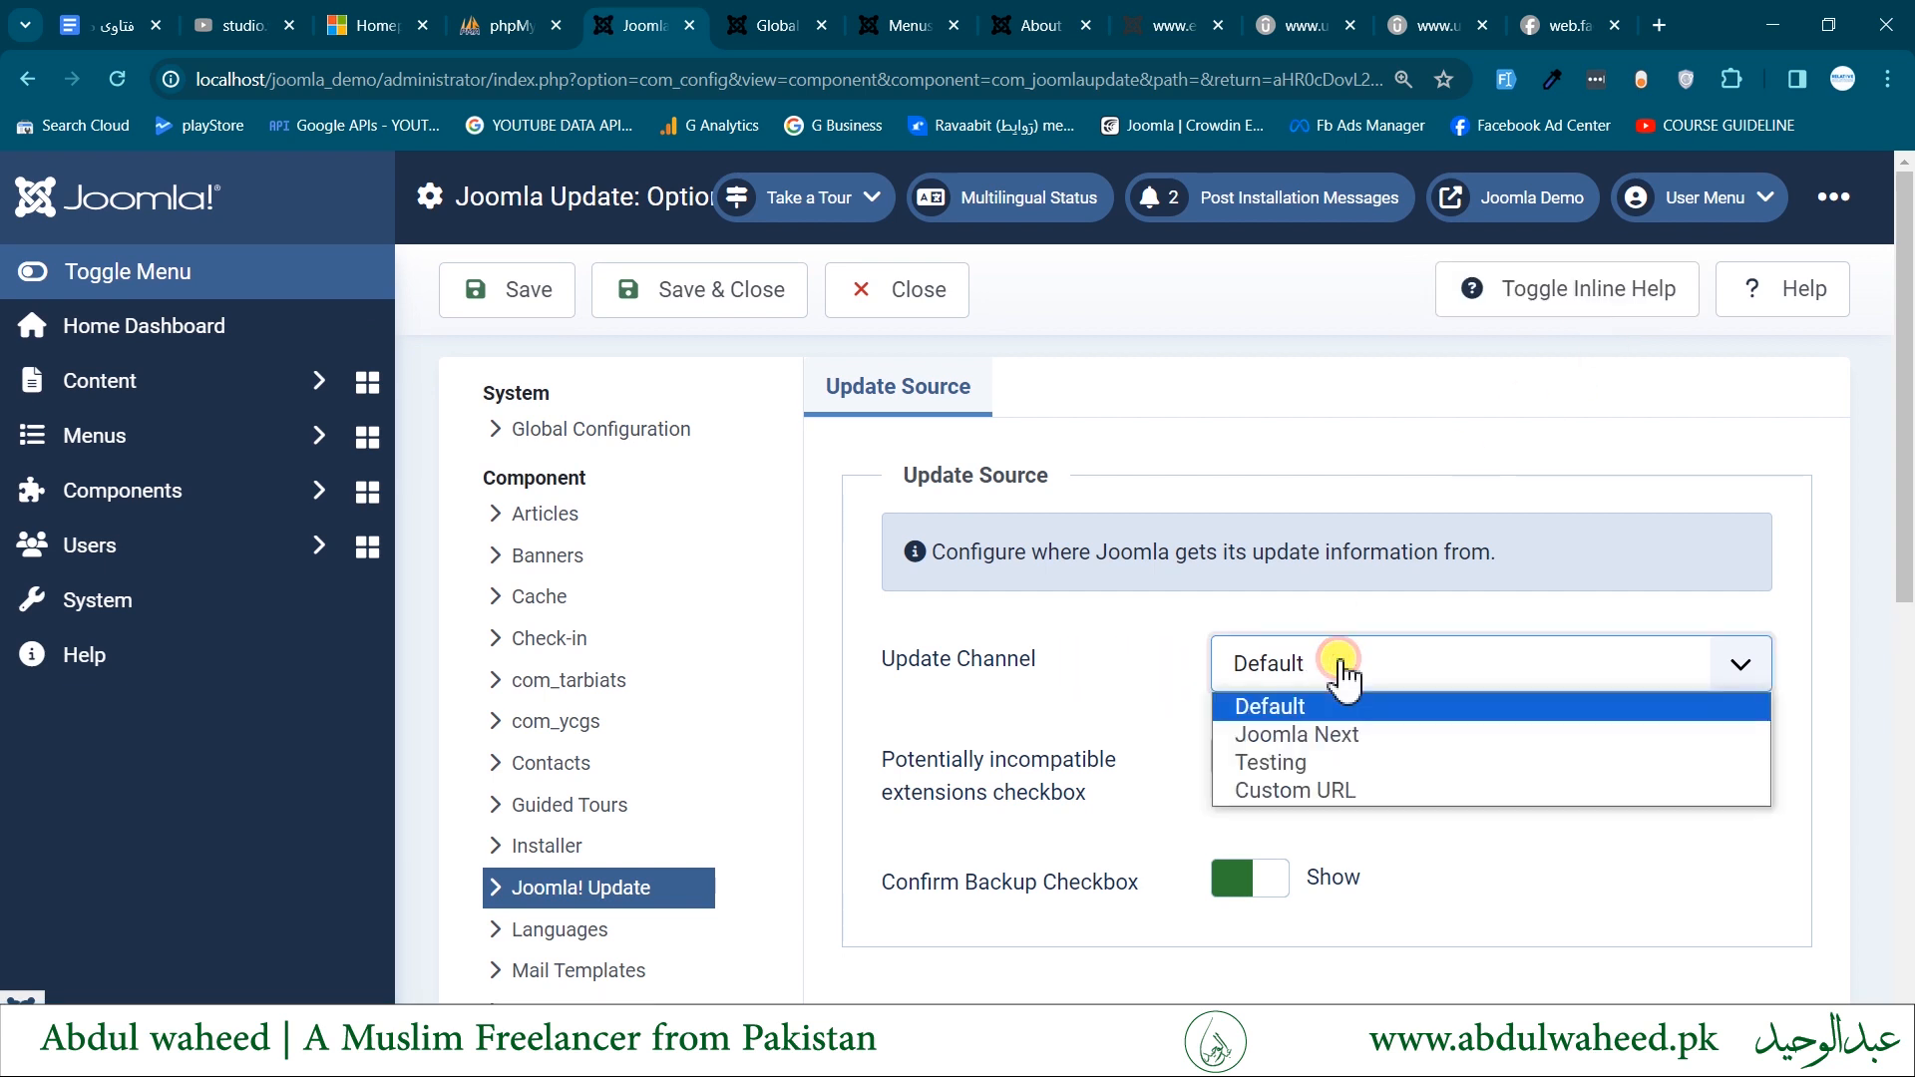
{"action": "left_click", "coordinate": [1346, 739]}
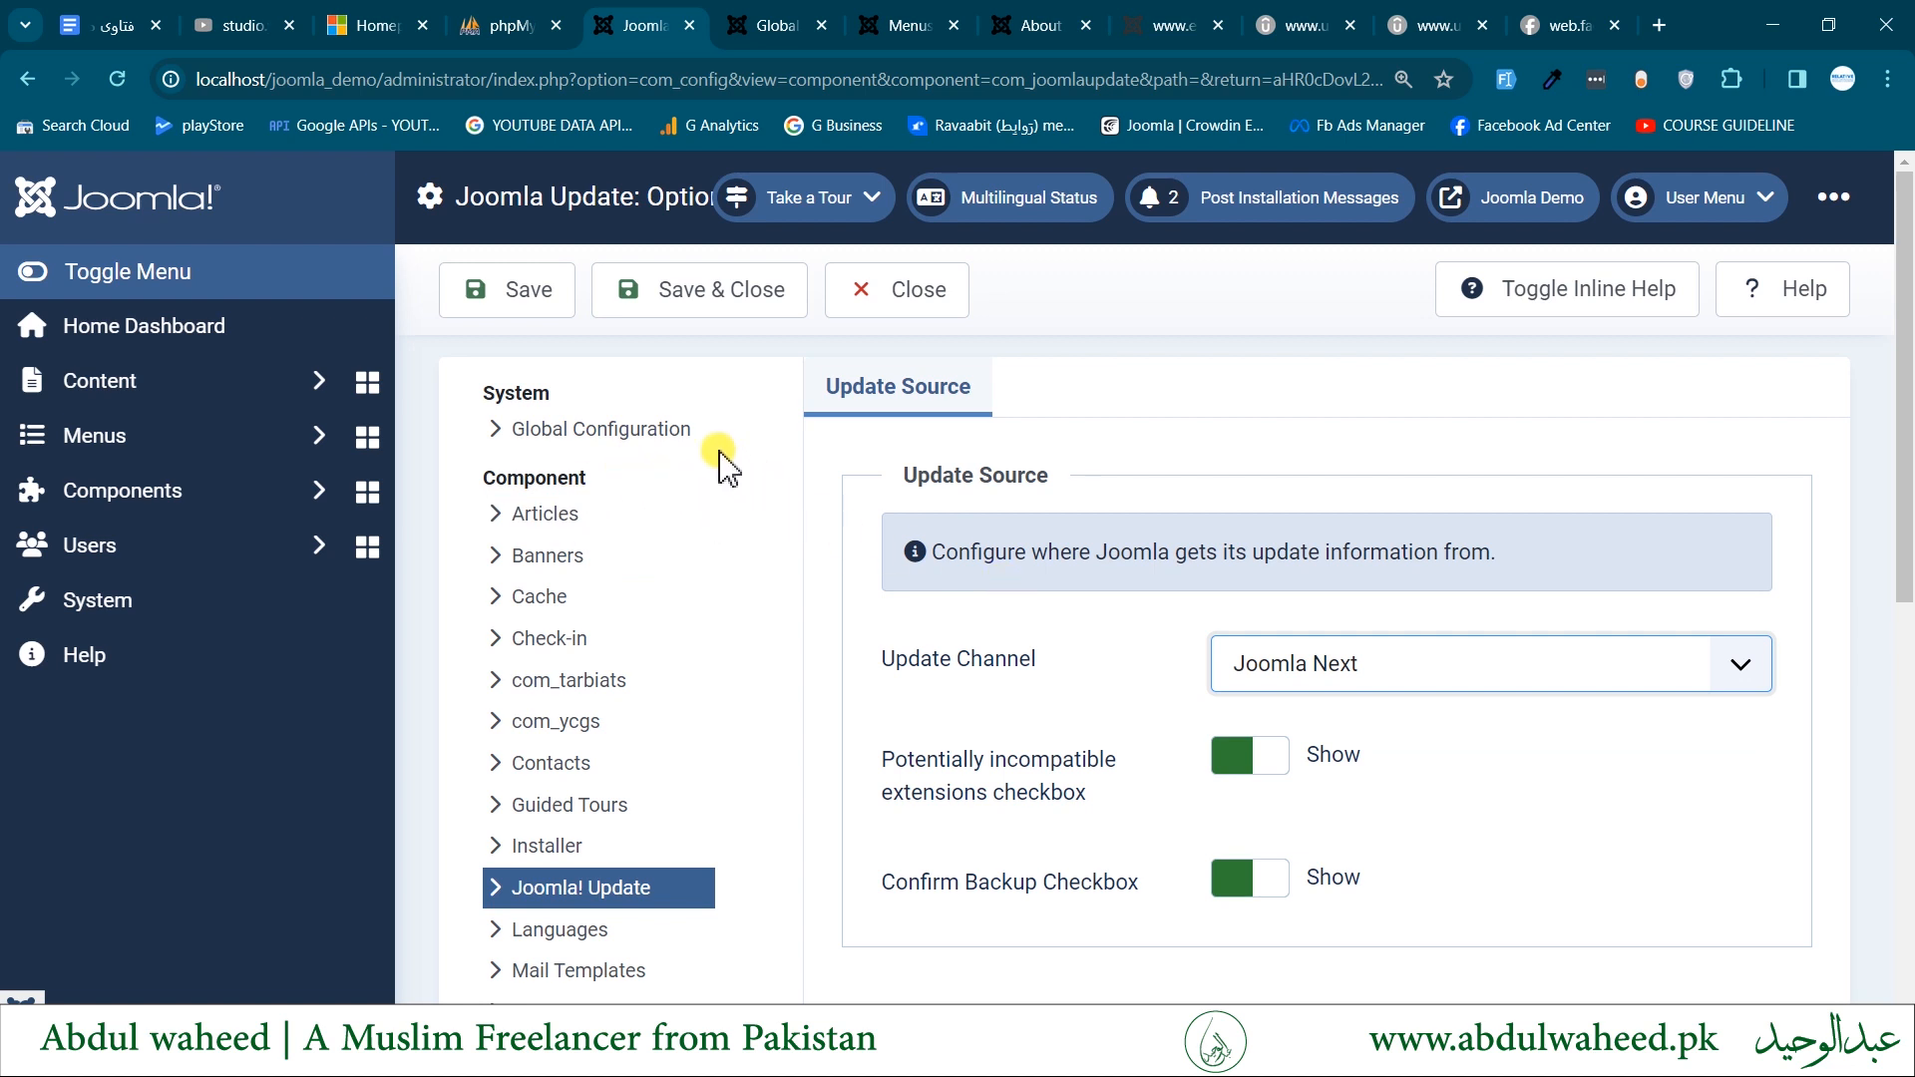
{"action": "left_click", "coordinate": [749, 306]}
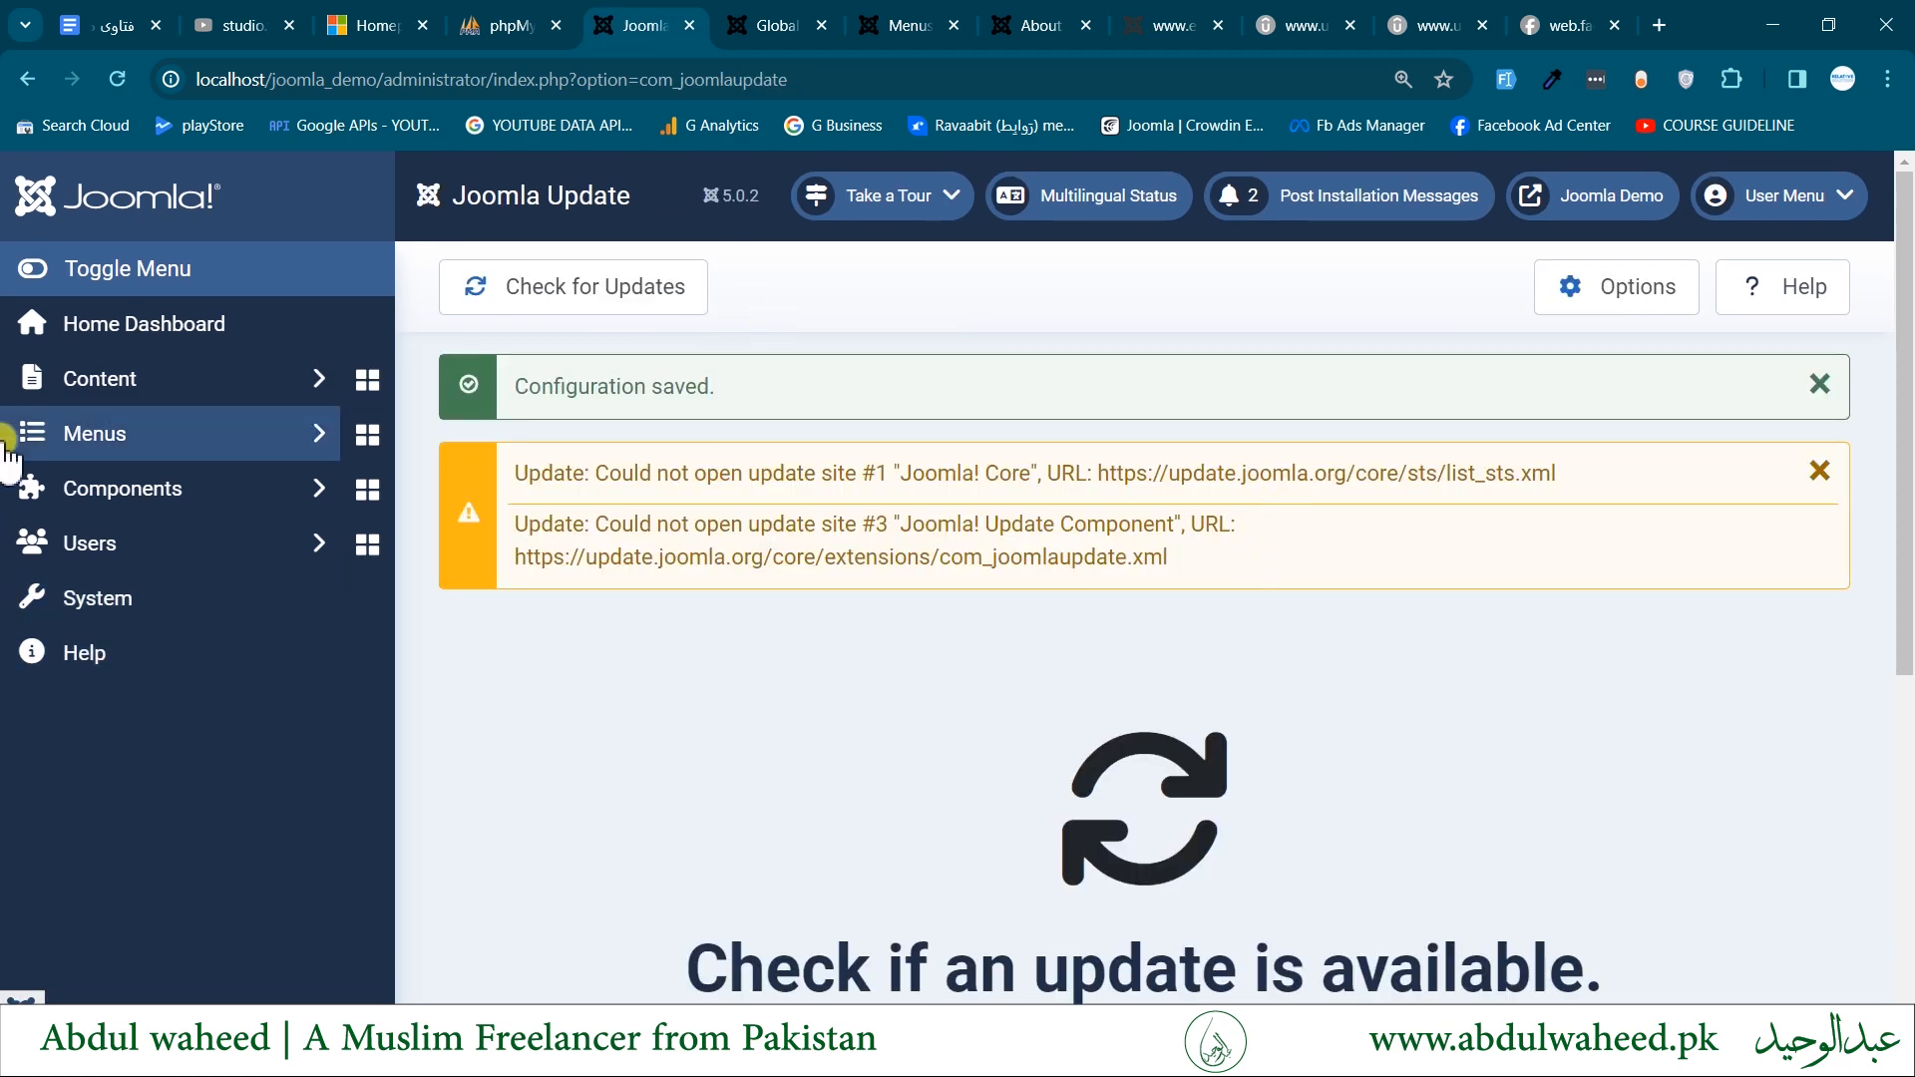
- Open the extensions update page from the System Dashboard, check for extension updates and review the messages returned
{"action": "left_click", "coordinate": [90, 598]}
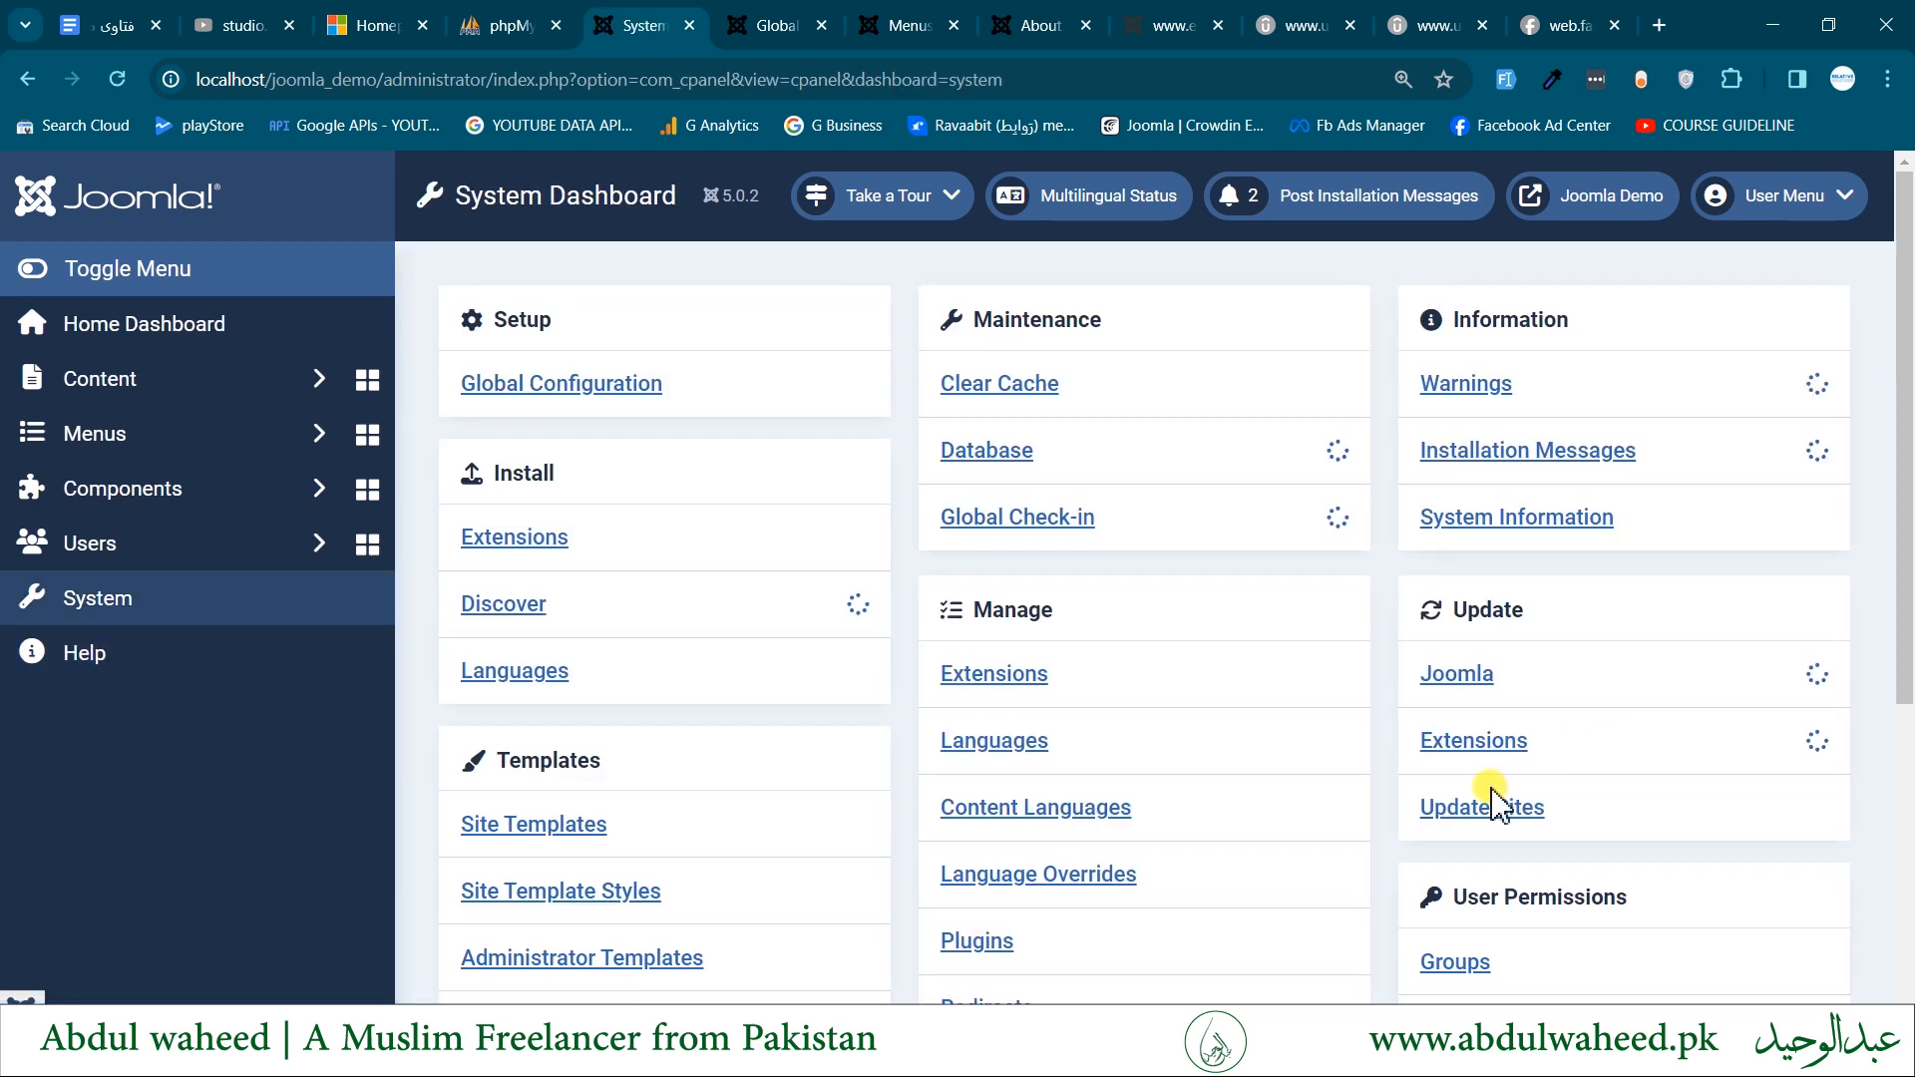
{"action": "left_click", "coordinate": [1472, 750]}
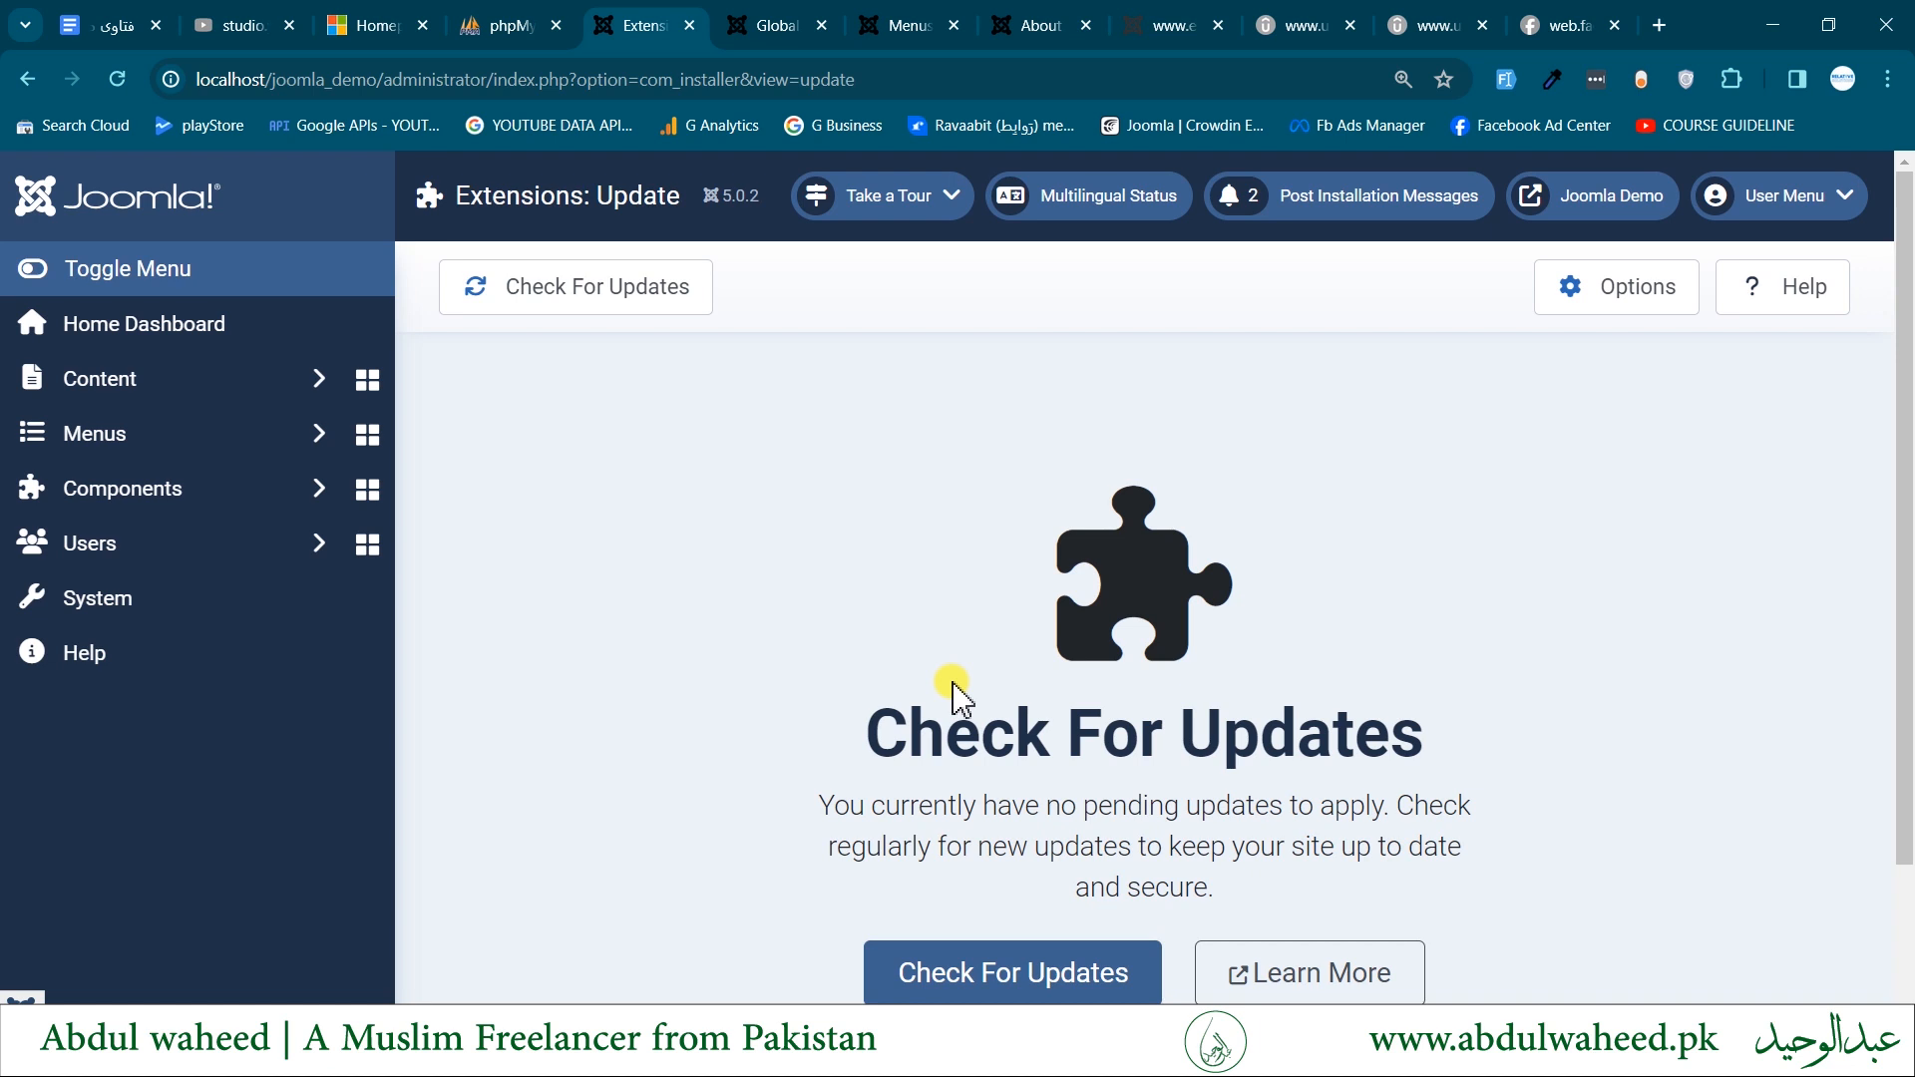
{"action": "scroll", "coordinate": [956, 693], "scroll_direction": "down", "scroll_amount": 2}
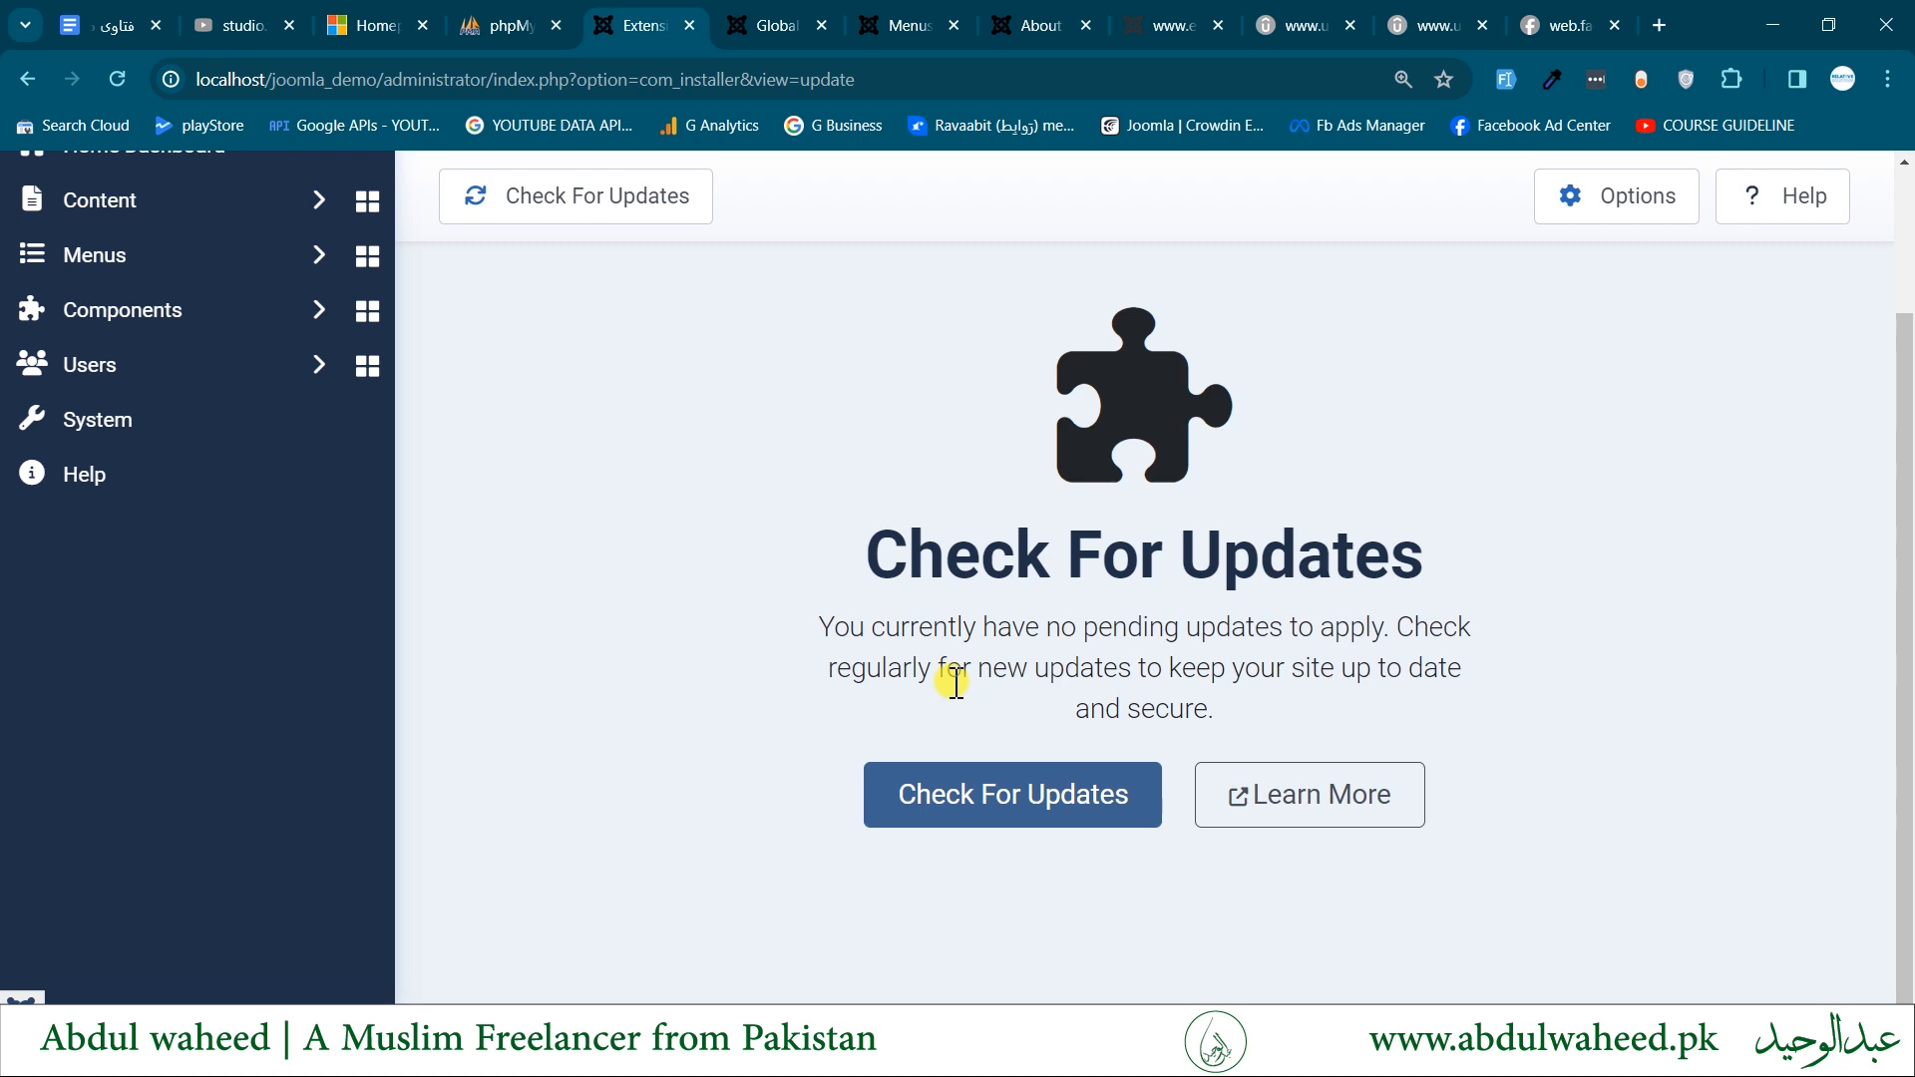
{"action": "scroll", "coordinate": [956, 683], "scroll_direction": "up", "scroll_amount": 1}
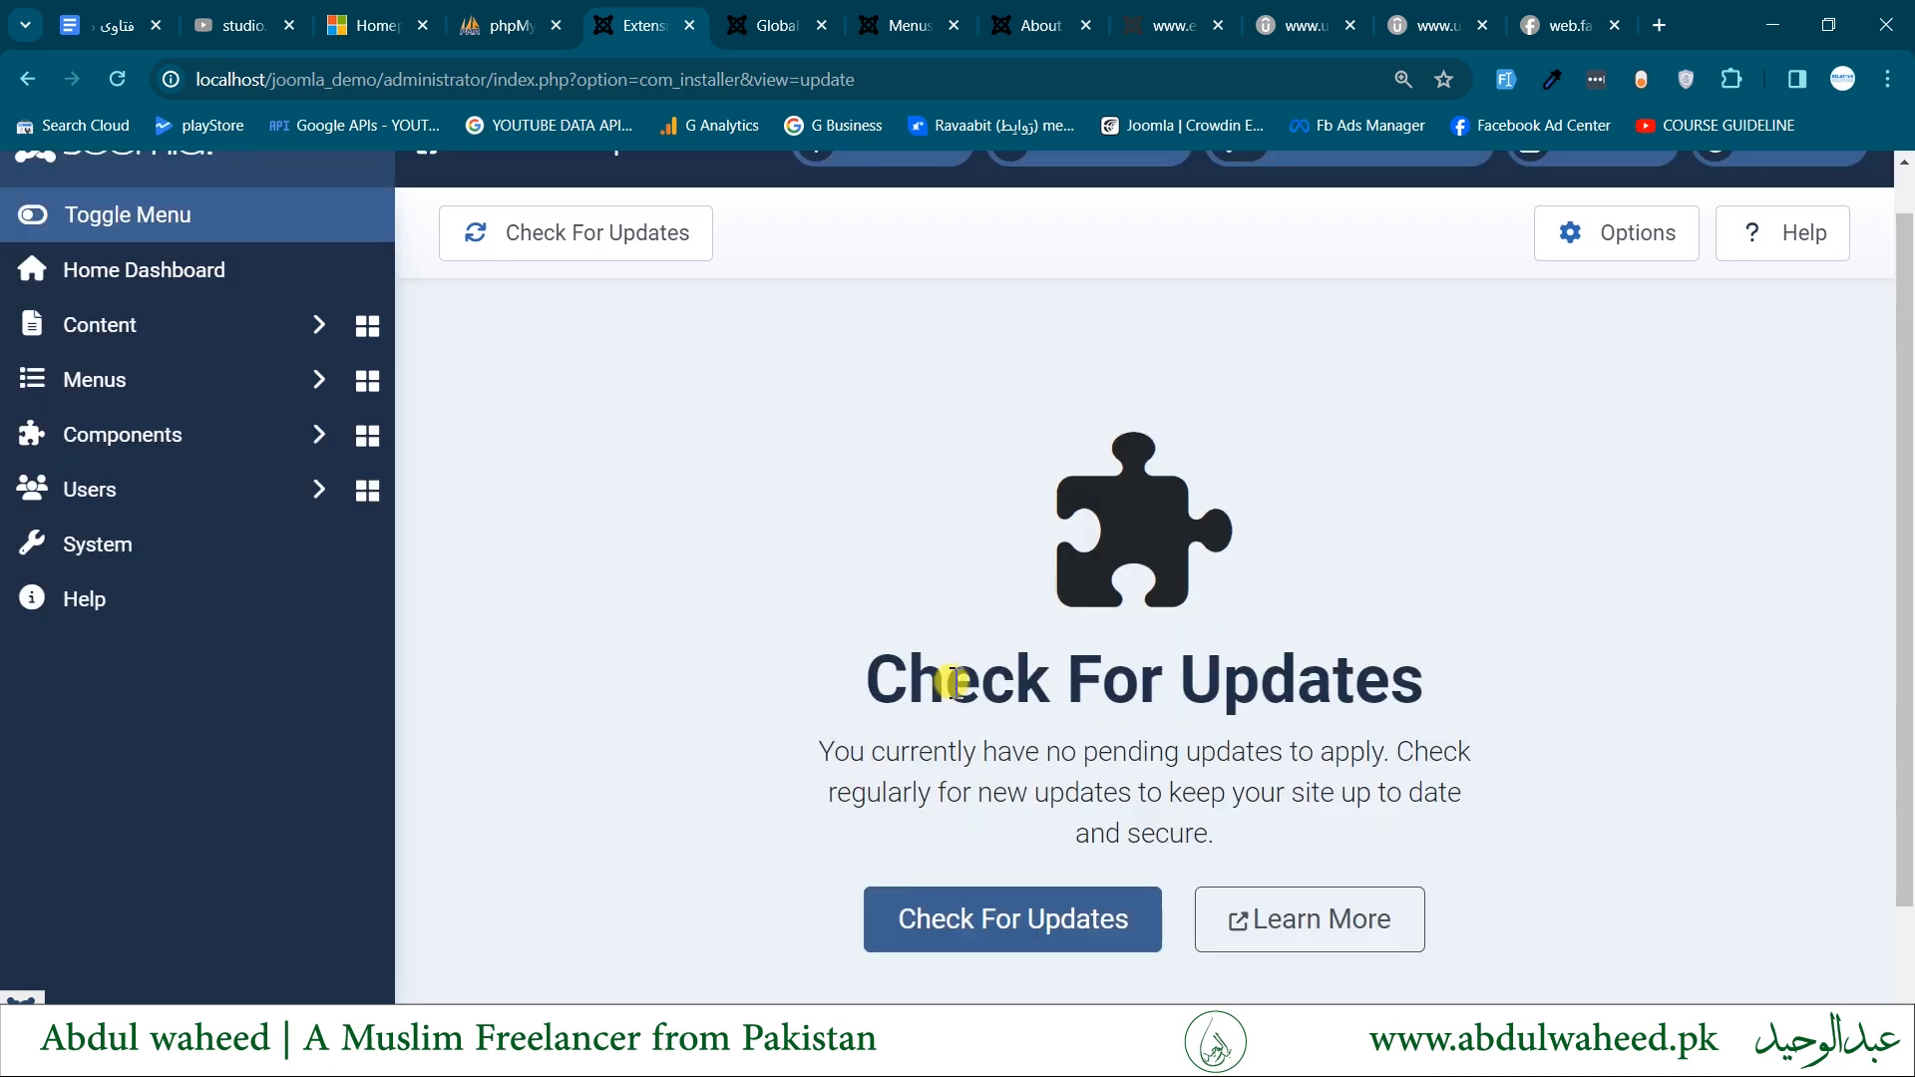
{"action": "left_click", "coordinate": [550, 247]}
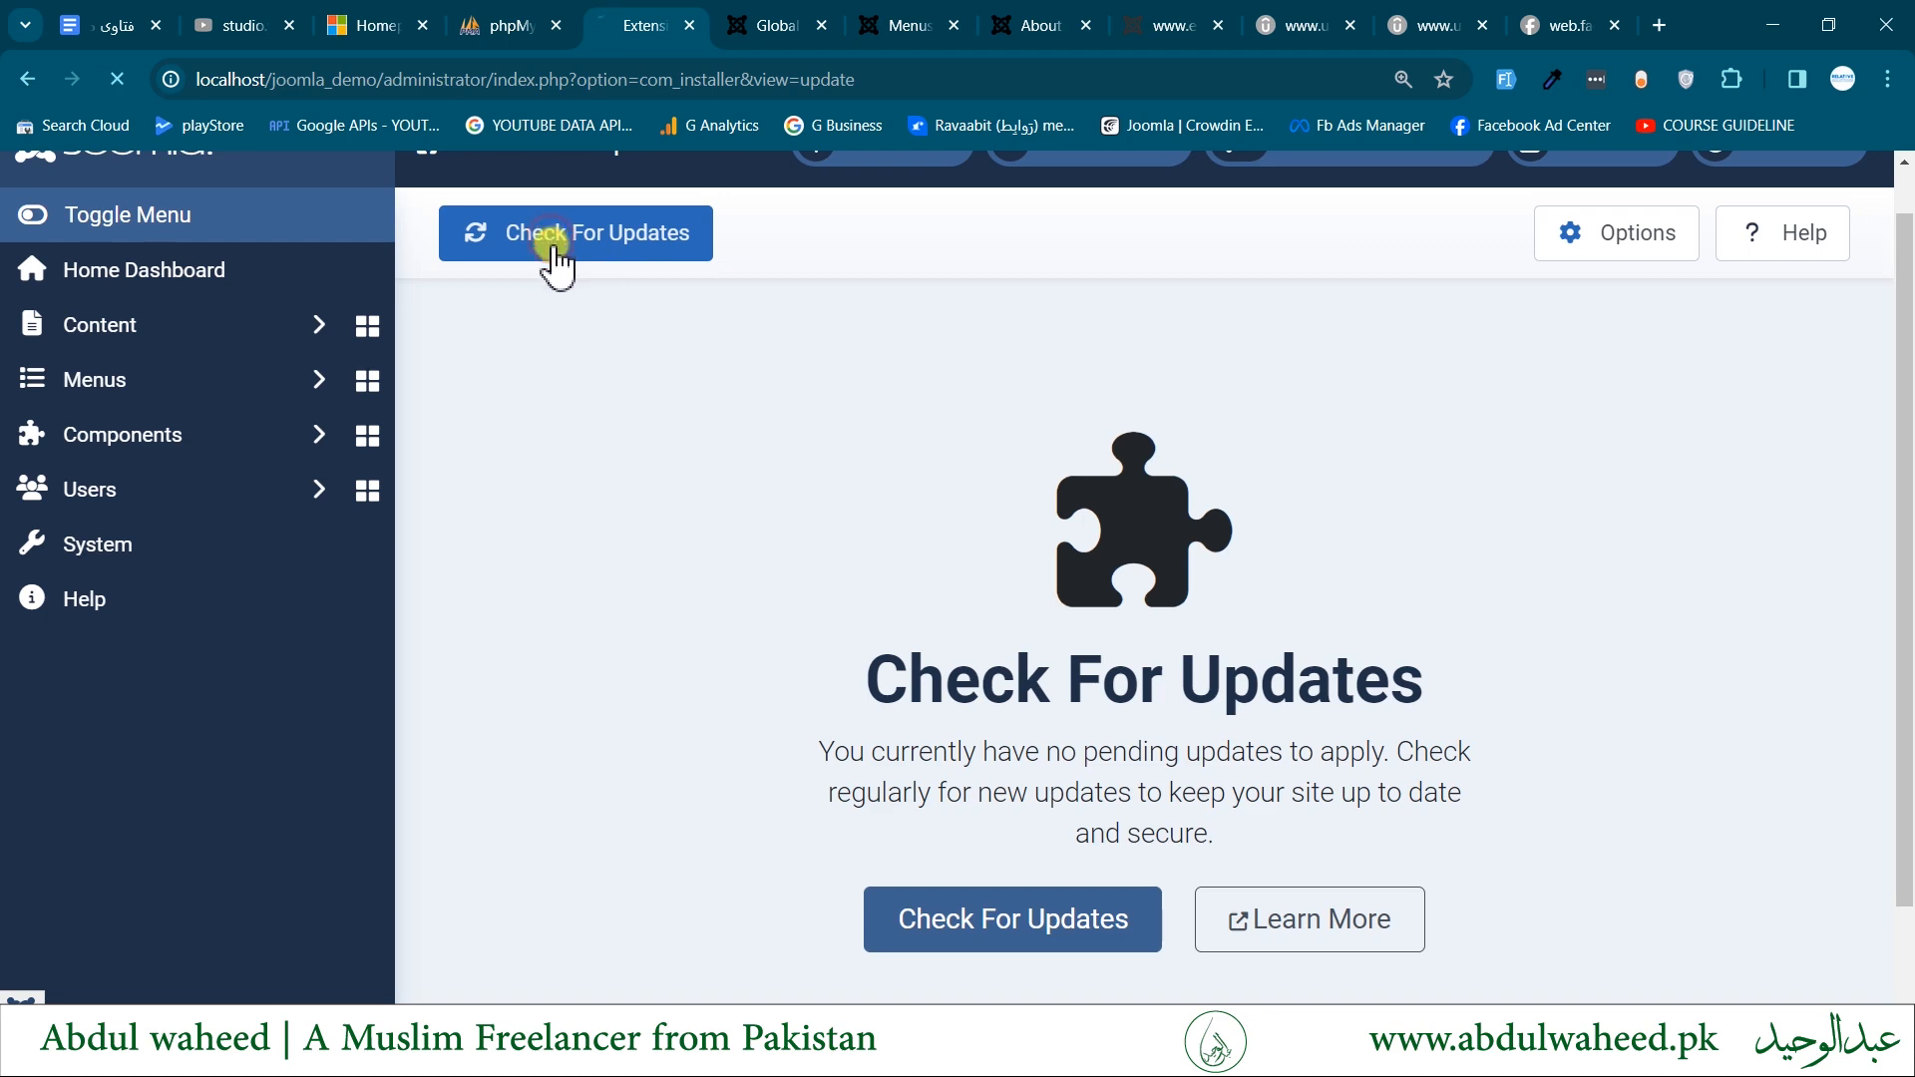
{"action": "scroll", "coordinate": [860, 666], "scroll_direction": "down", "scroll_amount": 1}
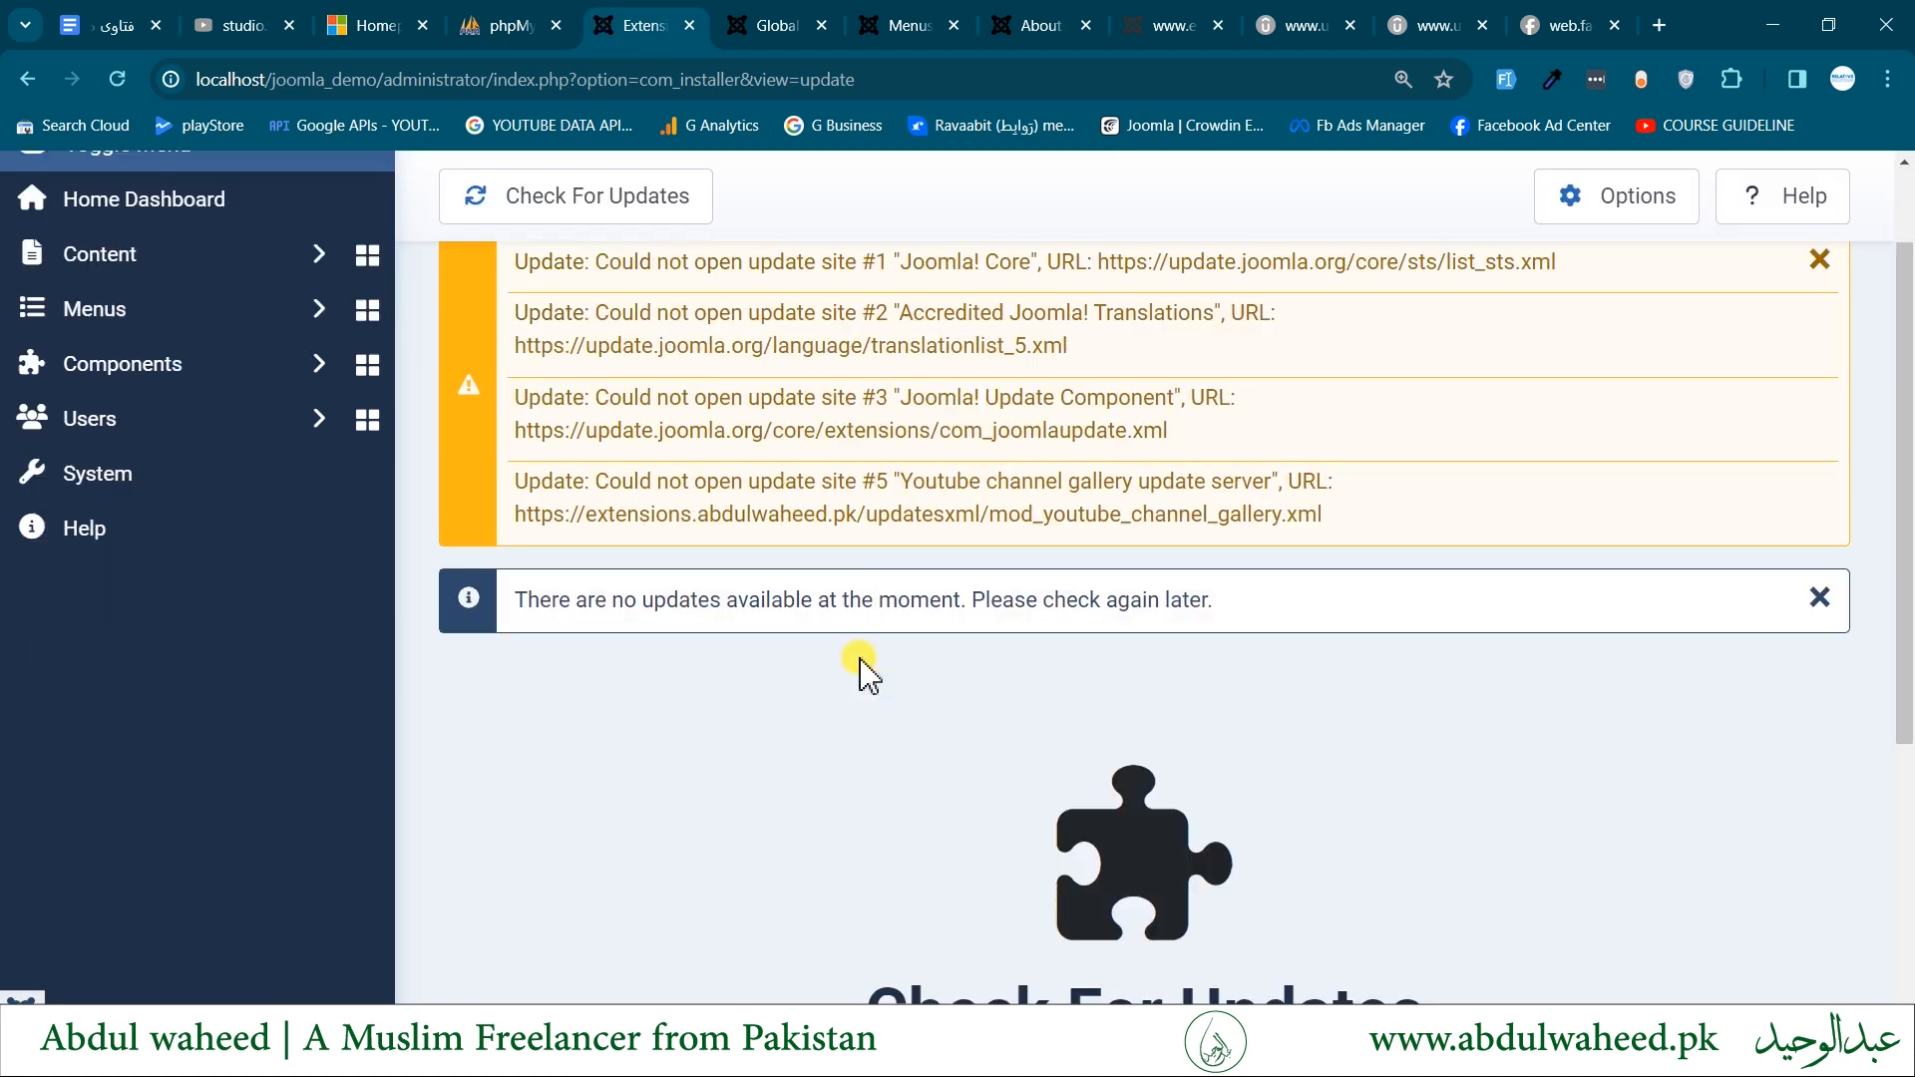
{"action": "scroll", "coordinate": [857, 664], "scroll_direction": "down", "scroll_amount": 4}
{"action": "scroll", "coordinate": [866, 661], "scroll_direction": "up", "scroll_amount": 3}
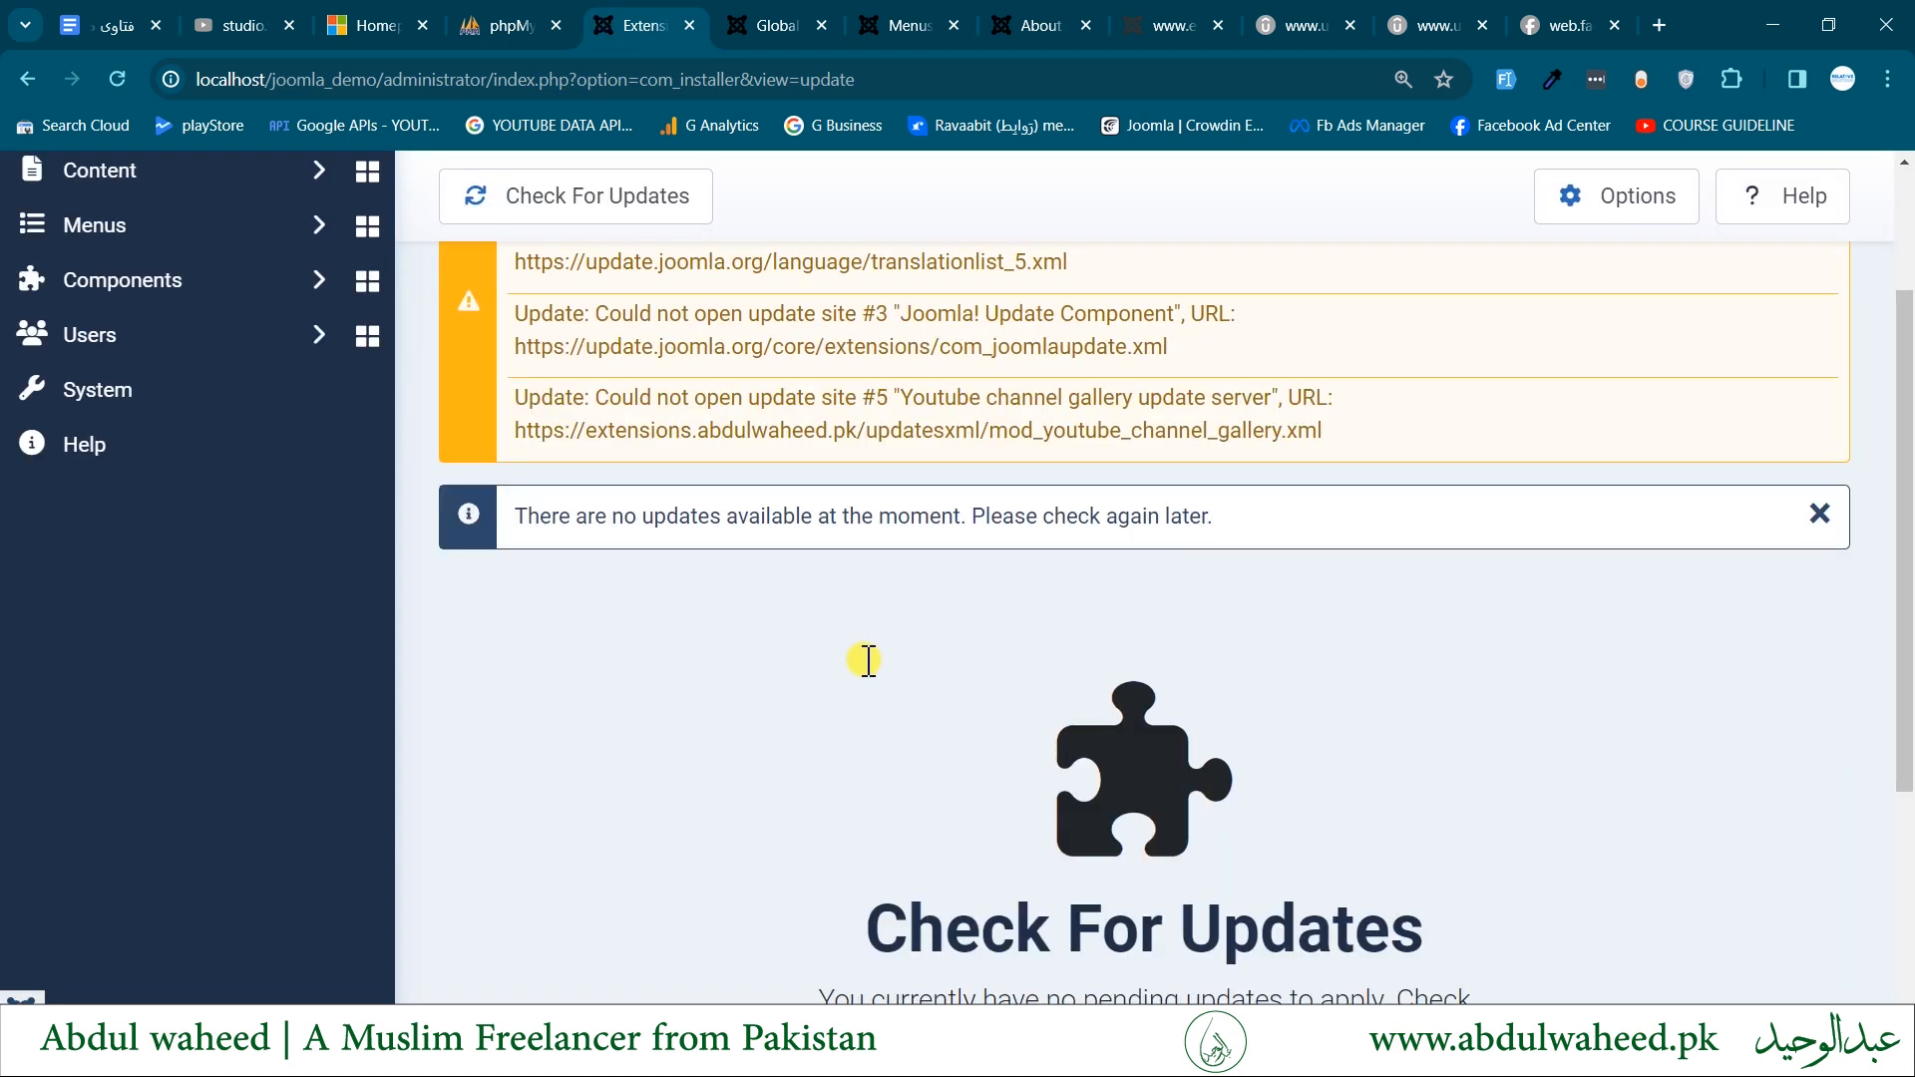
{"action": "scroll", "coordinate": [529, 618], "scroll_direction": "down", "scroll_amount": 3}
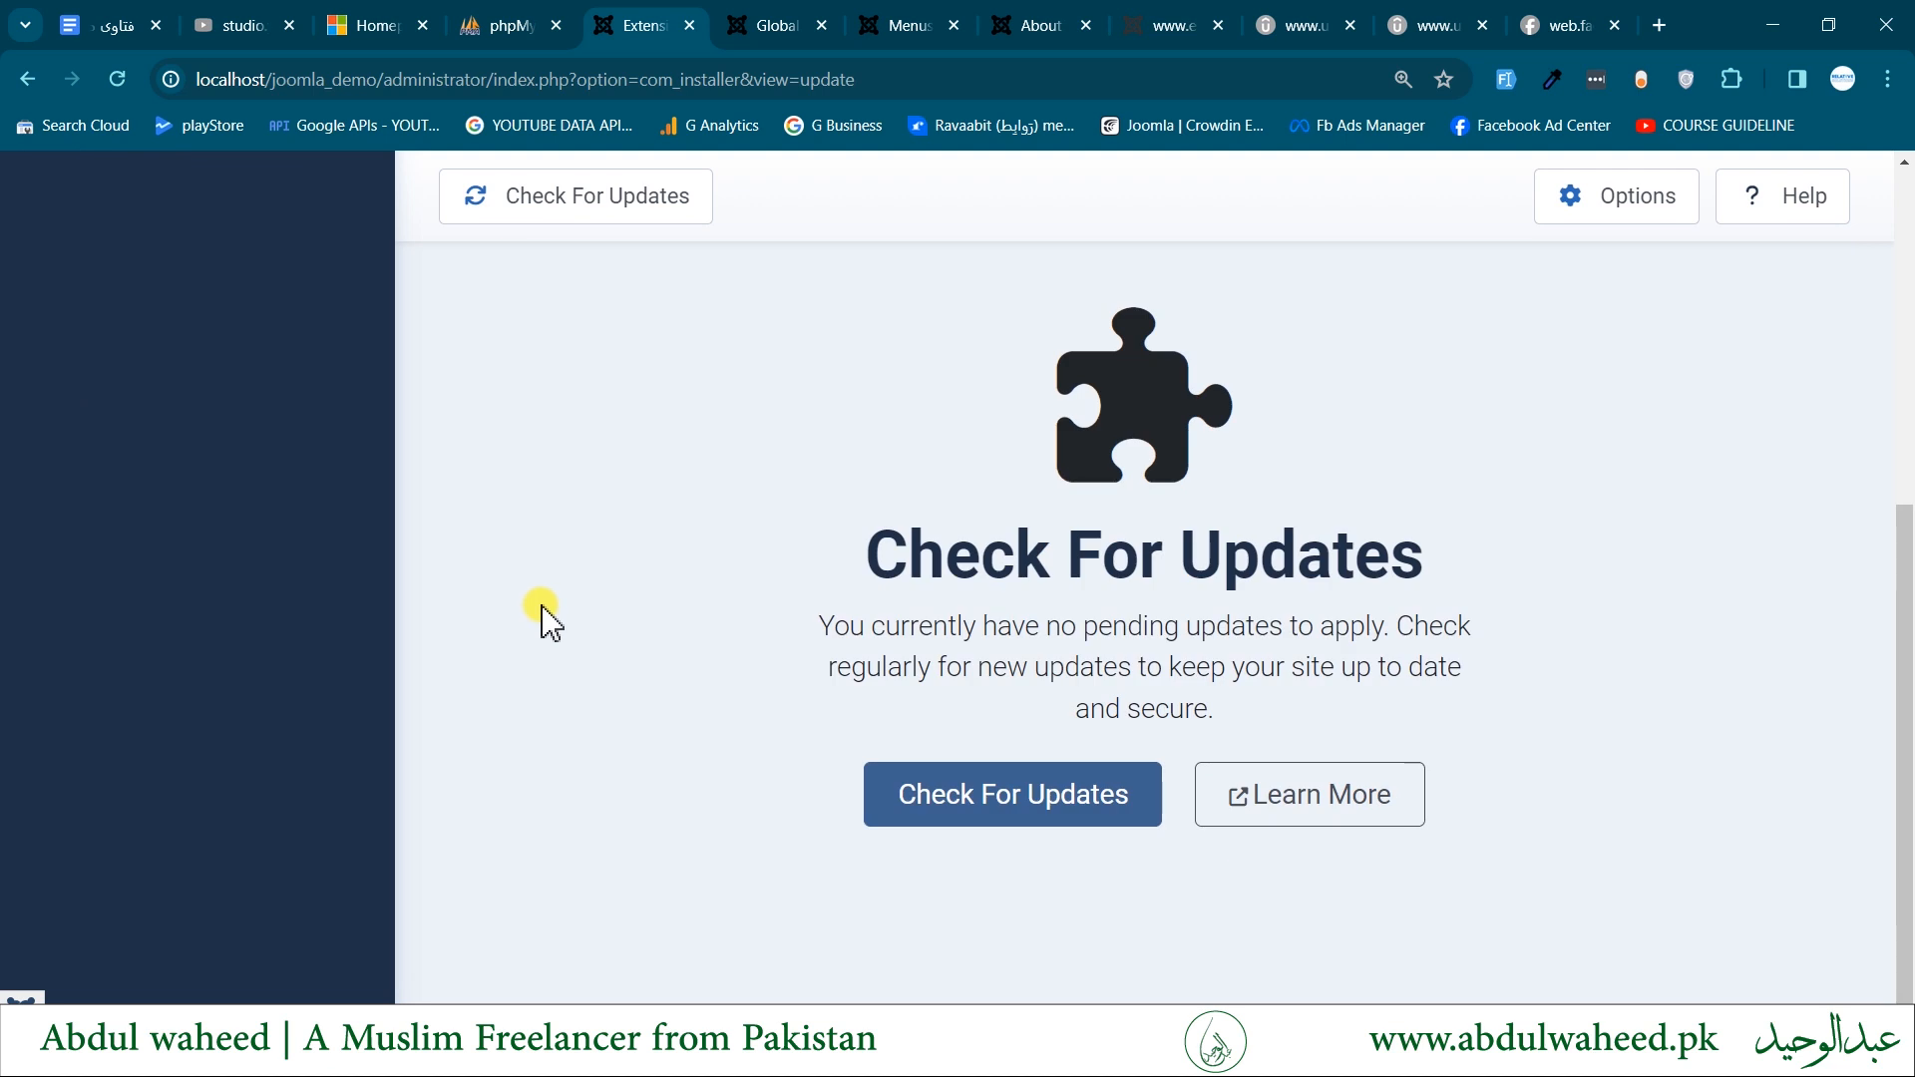
- Return to the System Dashboard, open Update Sites and review the listed update servers
{"action": "left_click", "coordinate": [39, 88]}
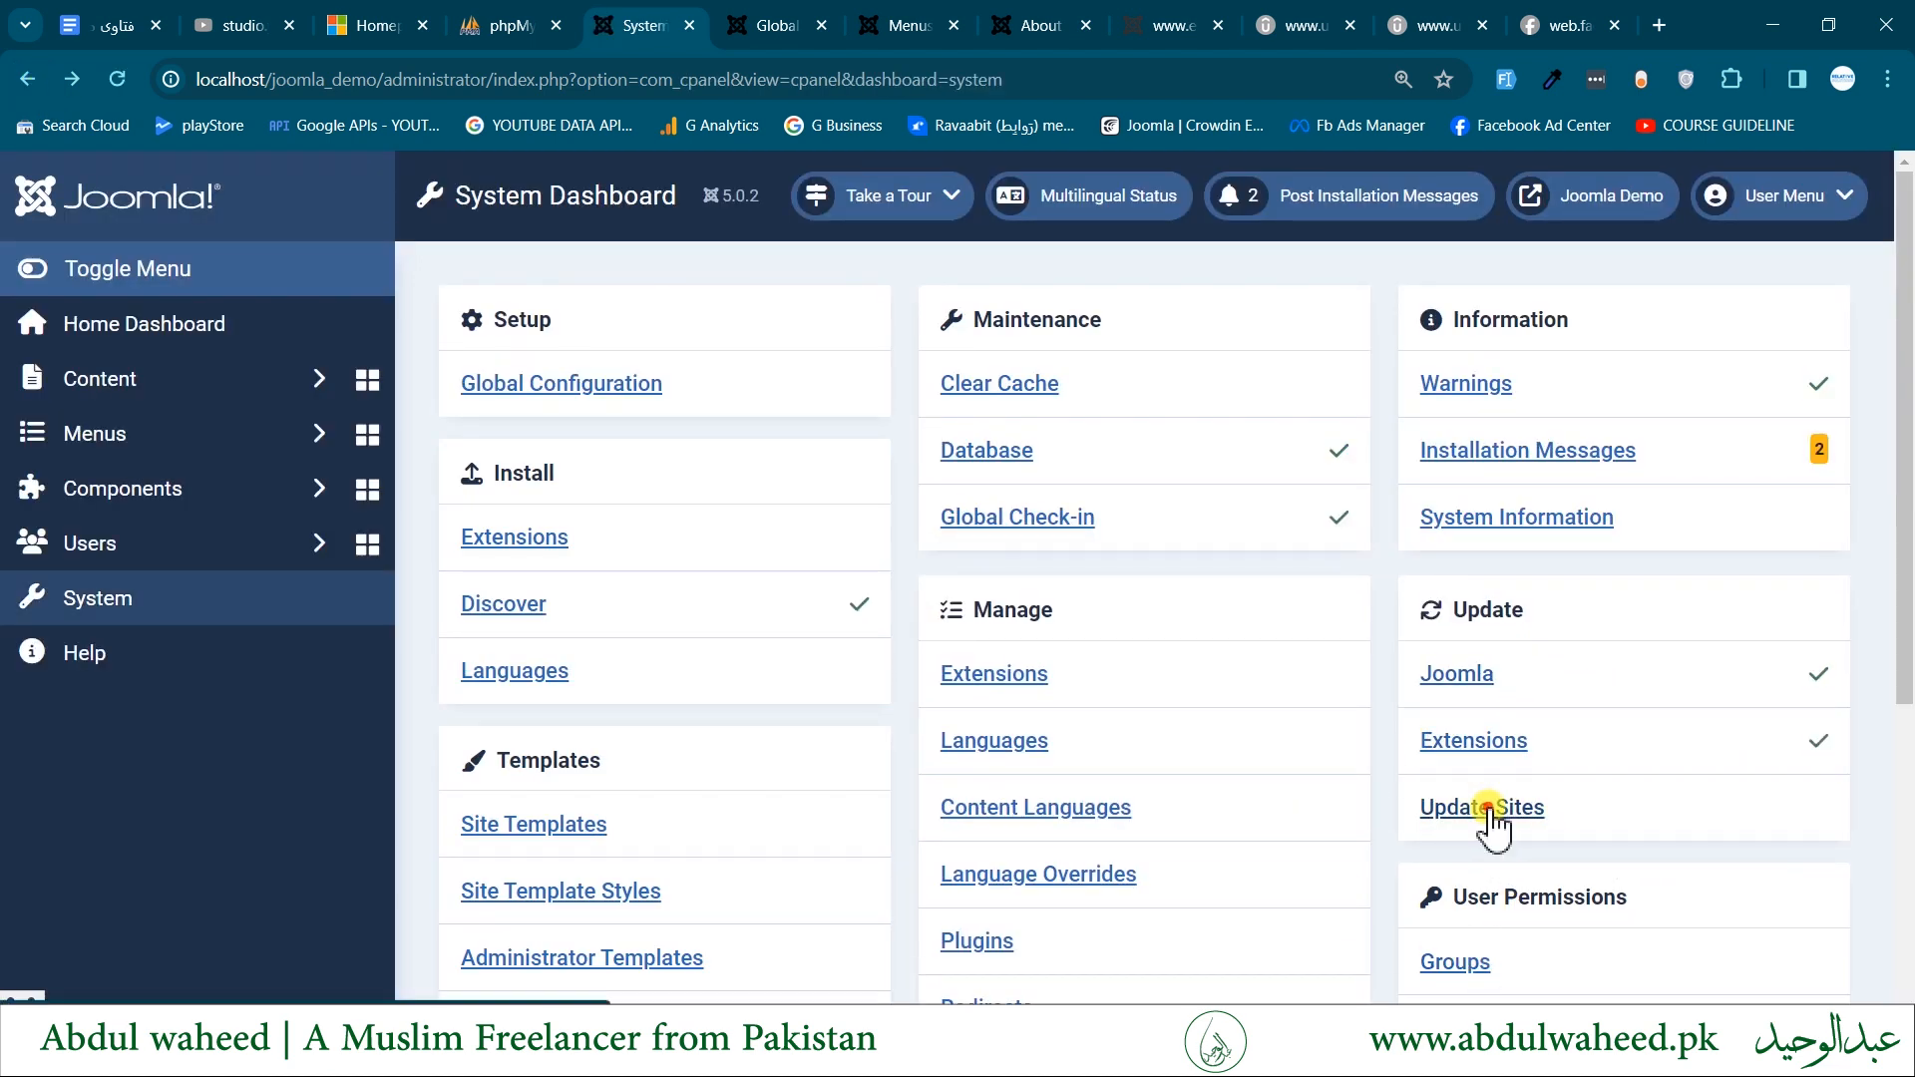
{"action": "left_click", "coordinate": [1492, 810]}
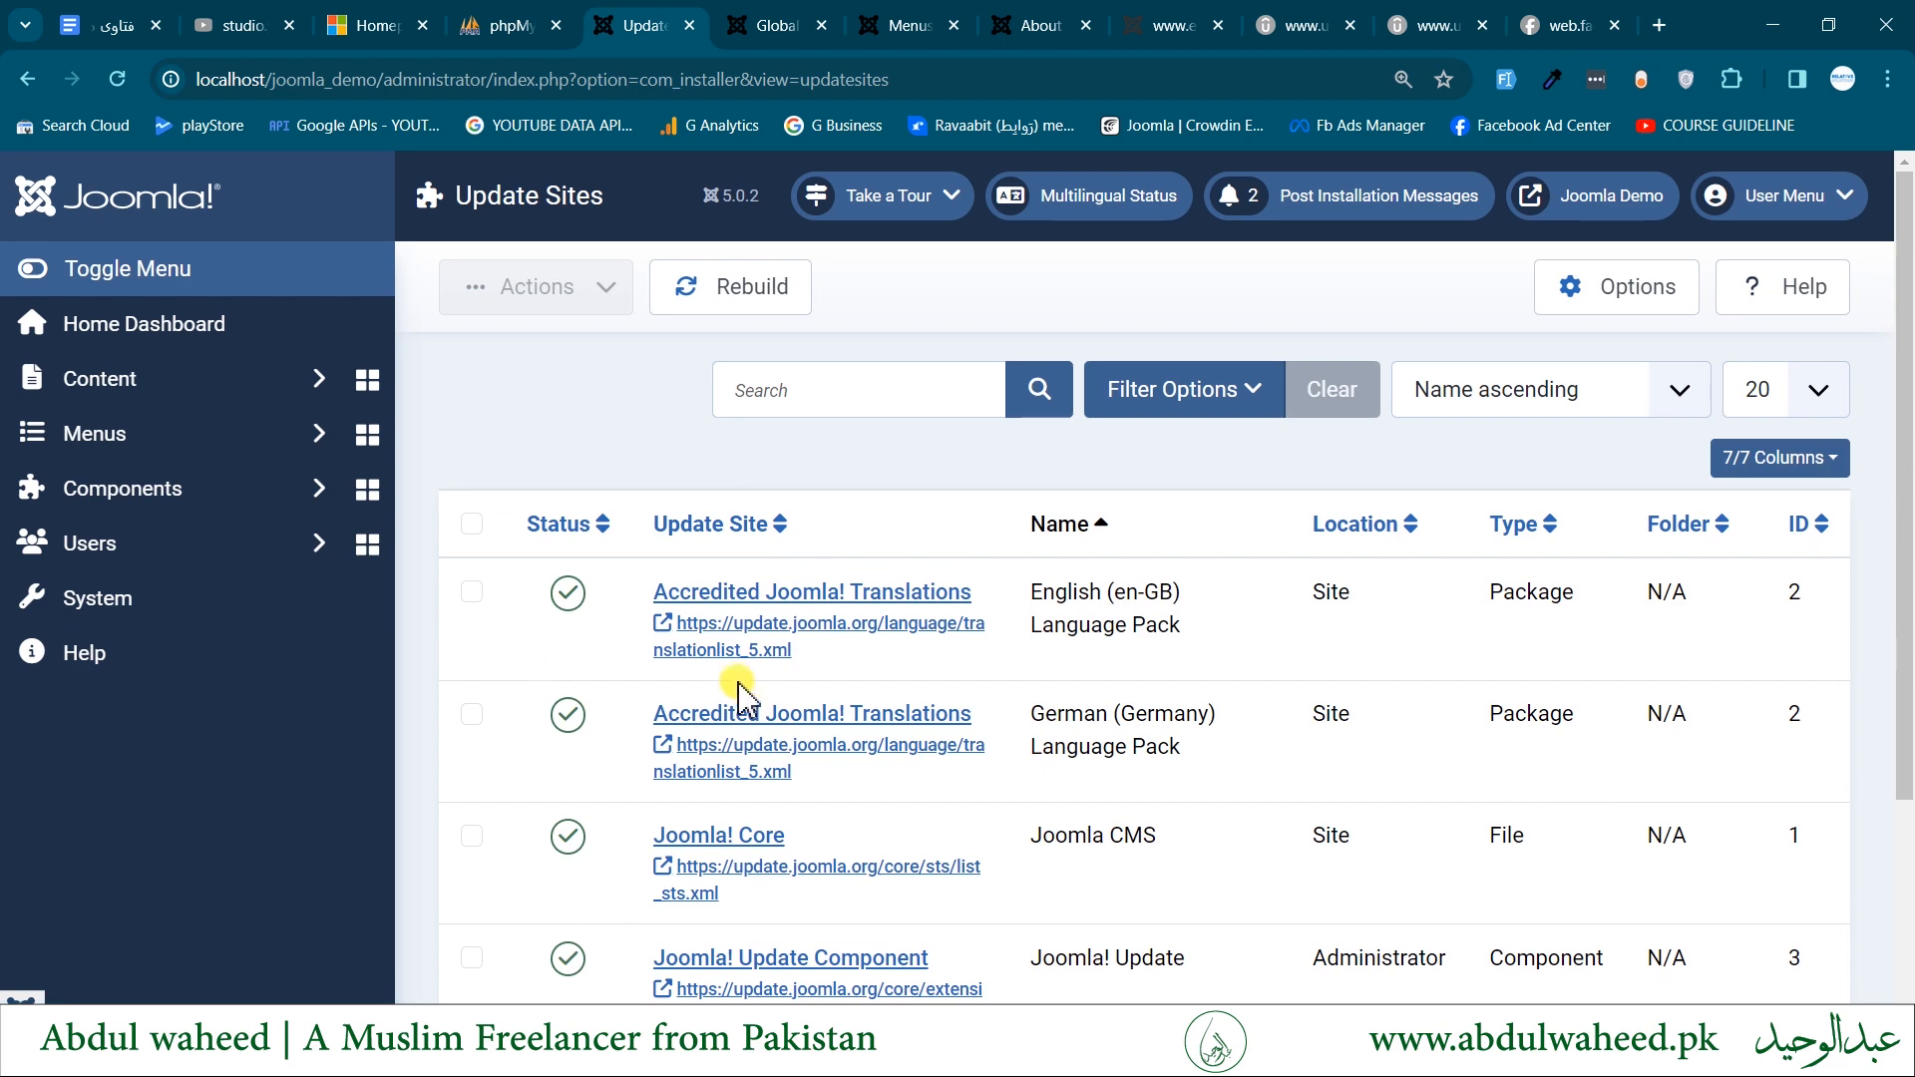
{"action": "scroll", "coordinate": [845, 474], "scroll_direction": "down", "scroll_amount": 2}
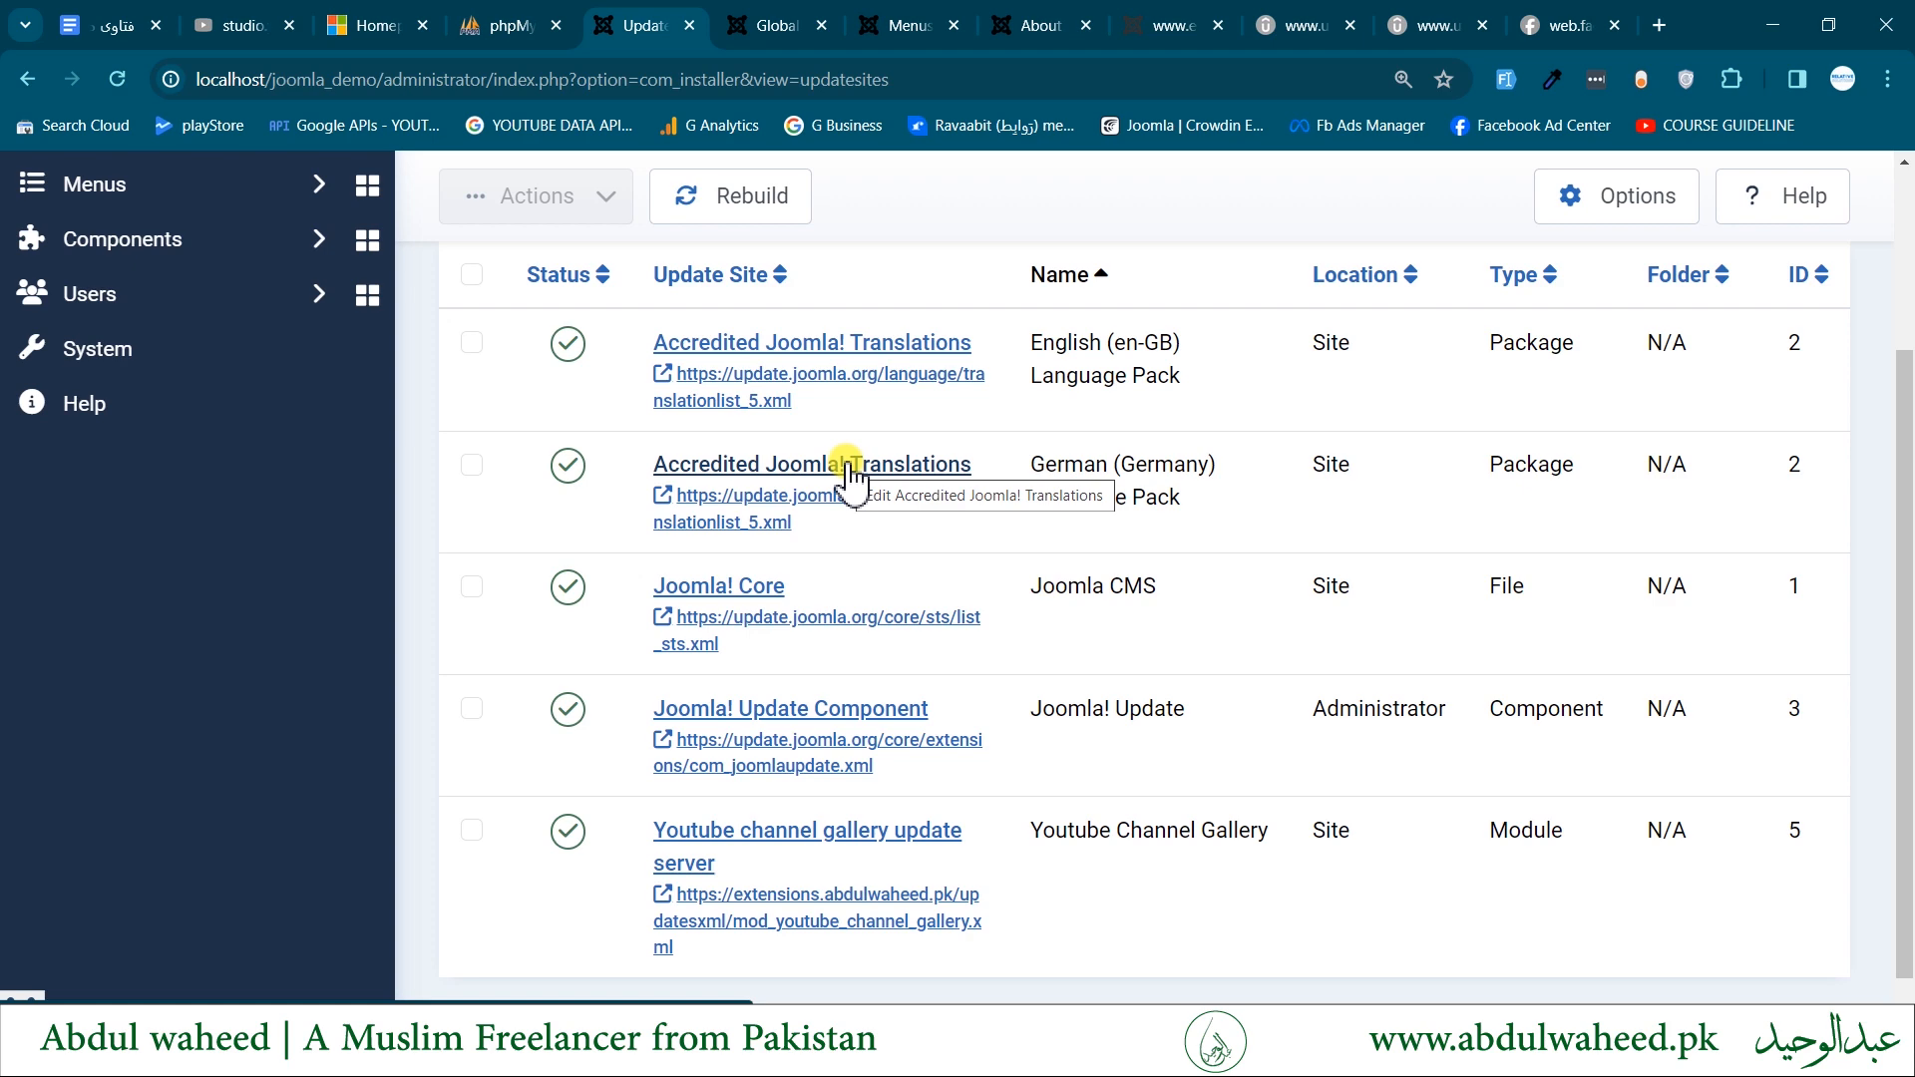
{"action": "scroll", "coordinate": [846, 475], "scroll_direction": "up", "scroll_amount": 2}
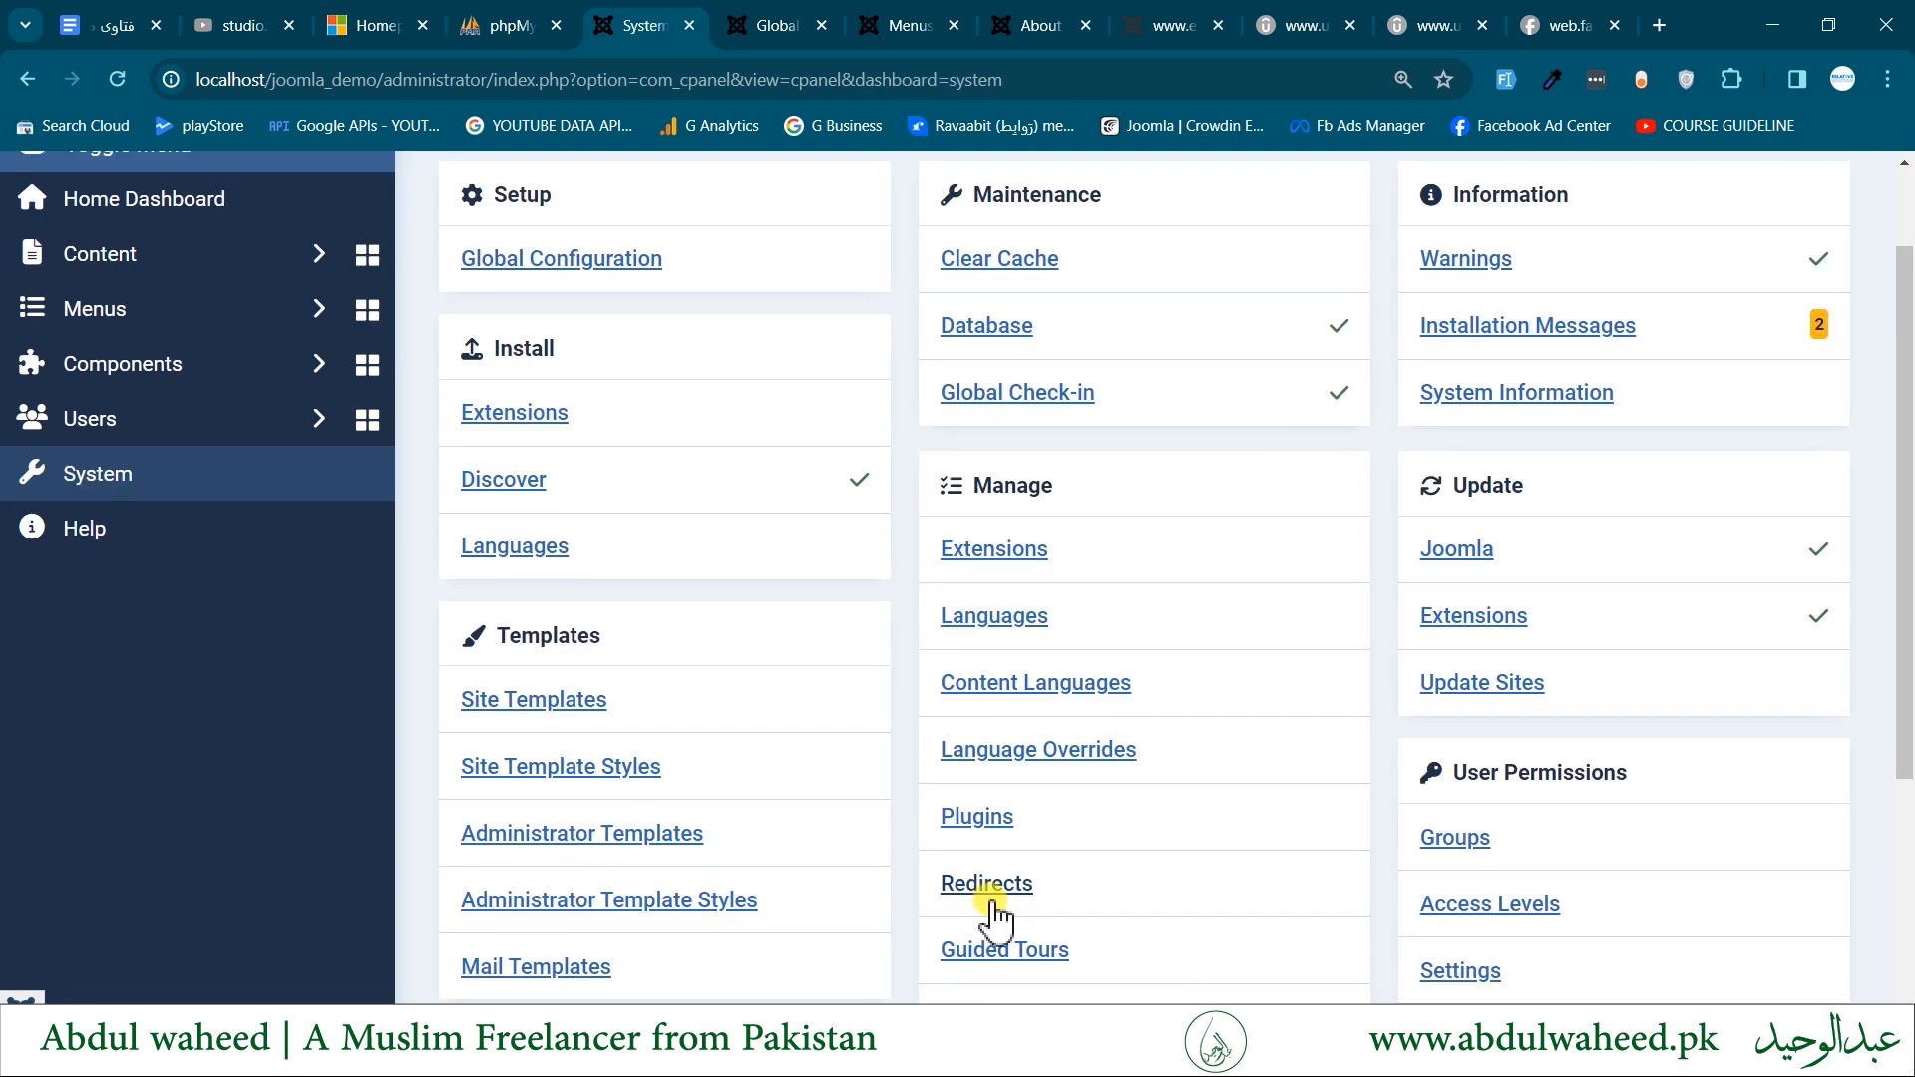
- Open Redirects and set the System - Redirect plugin's status to Enabled, saving and closing its settings
{"action": "left_click", "coordinate": [987, 896]}
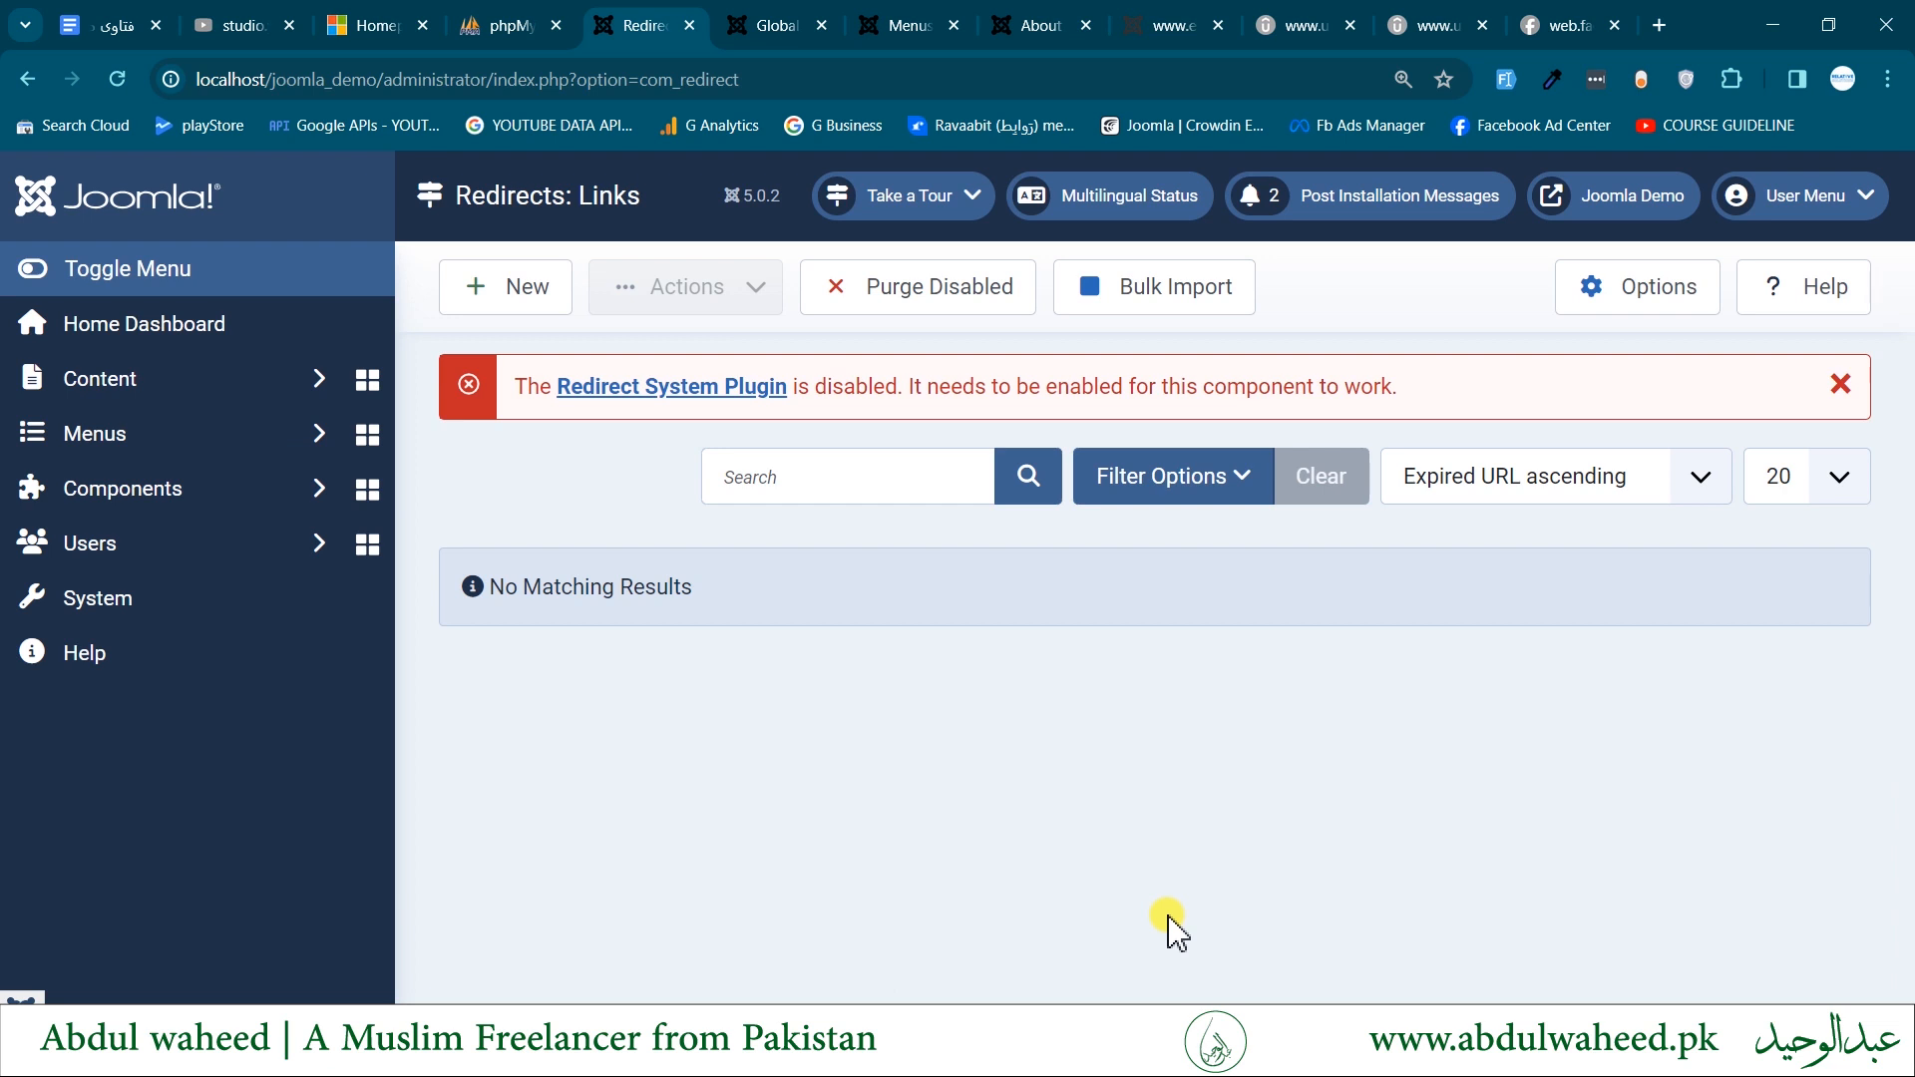
{"action": "left_click", "coordinate": [632, 389]}
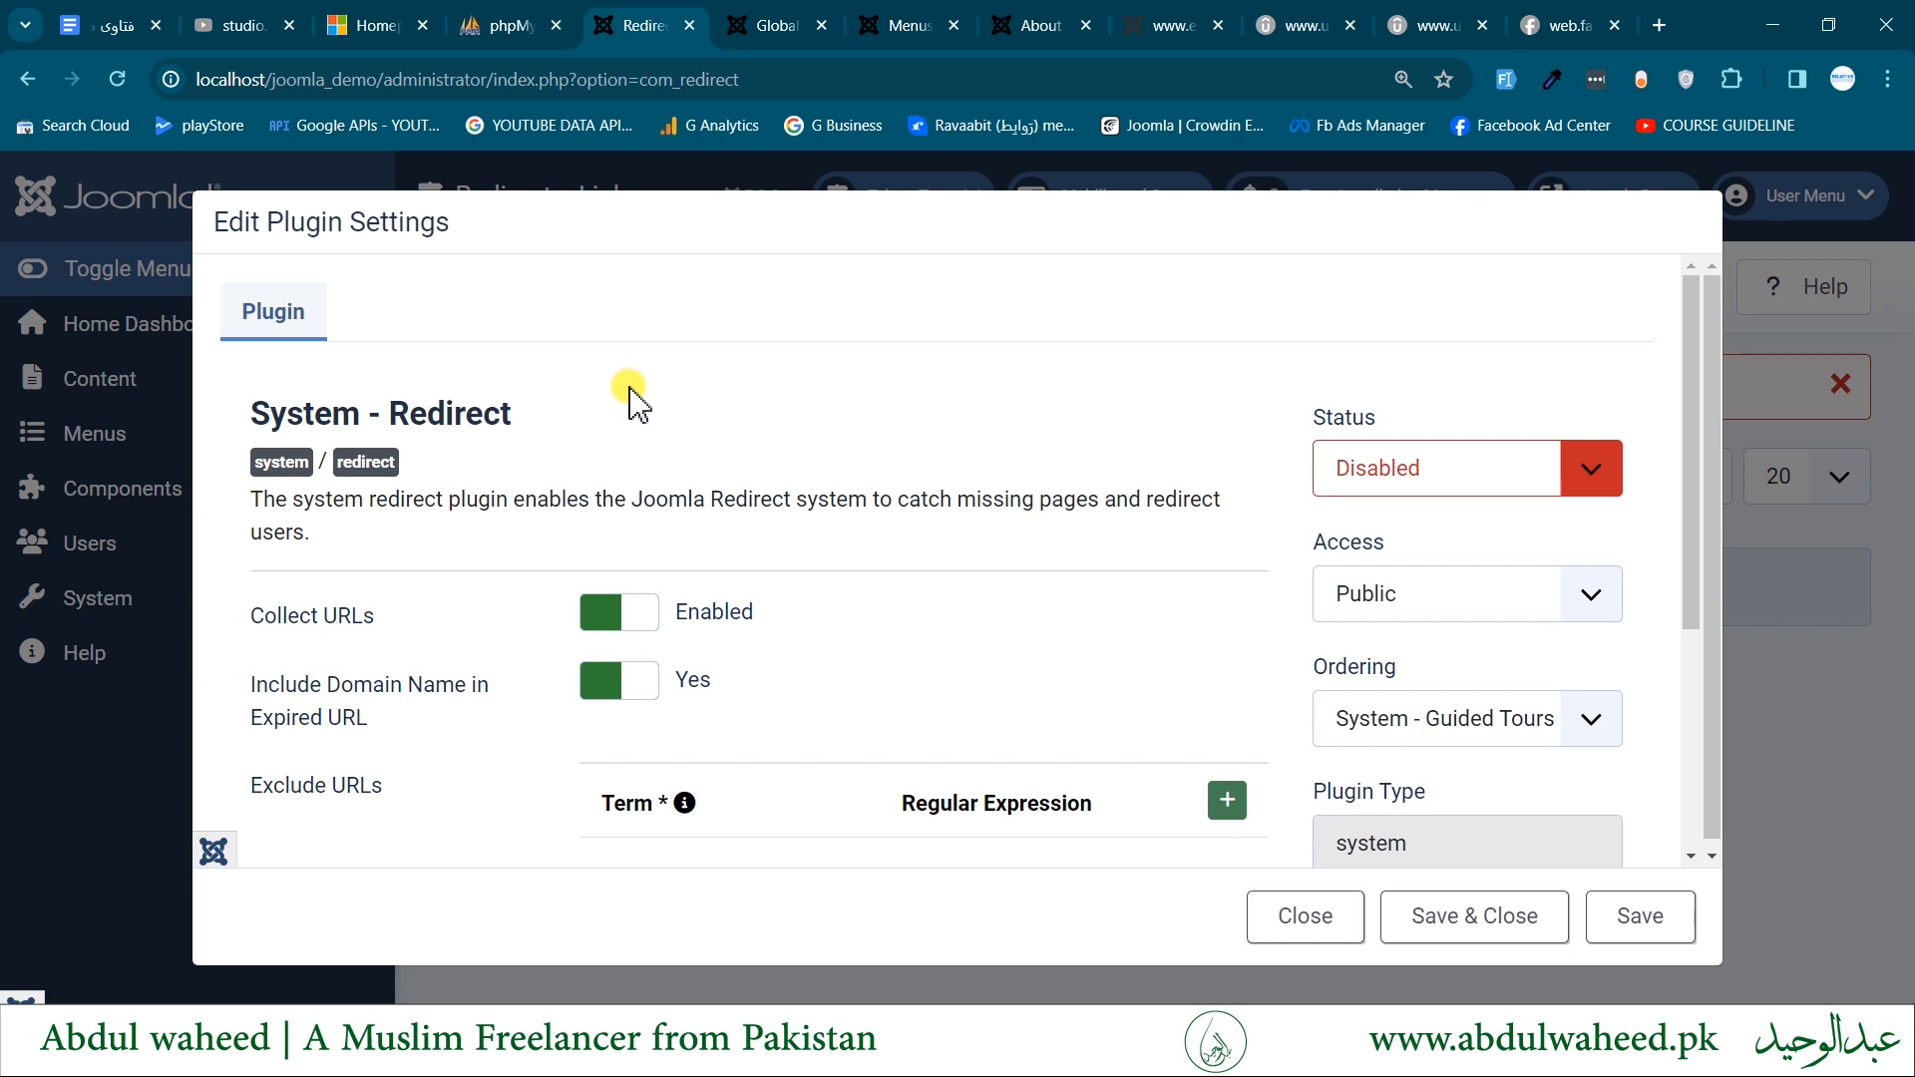
{"action": "left_click", "coordinate": [1431, 479]}
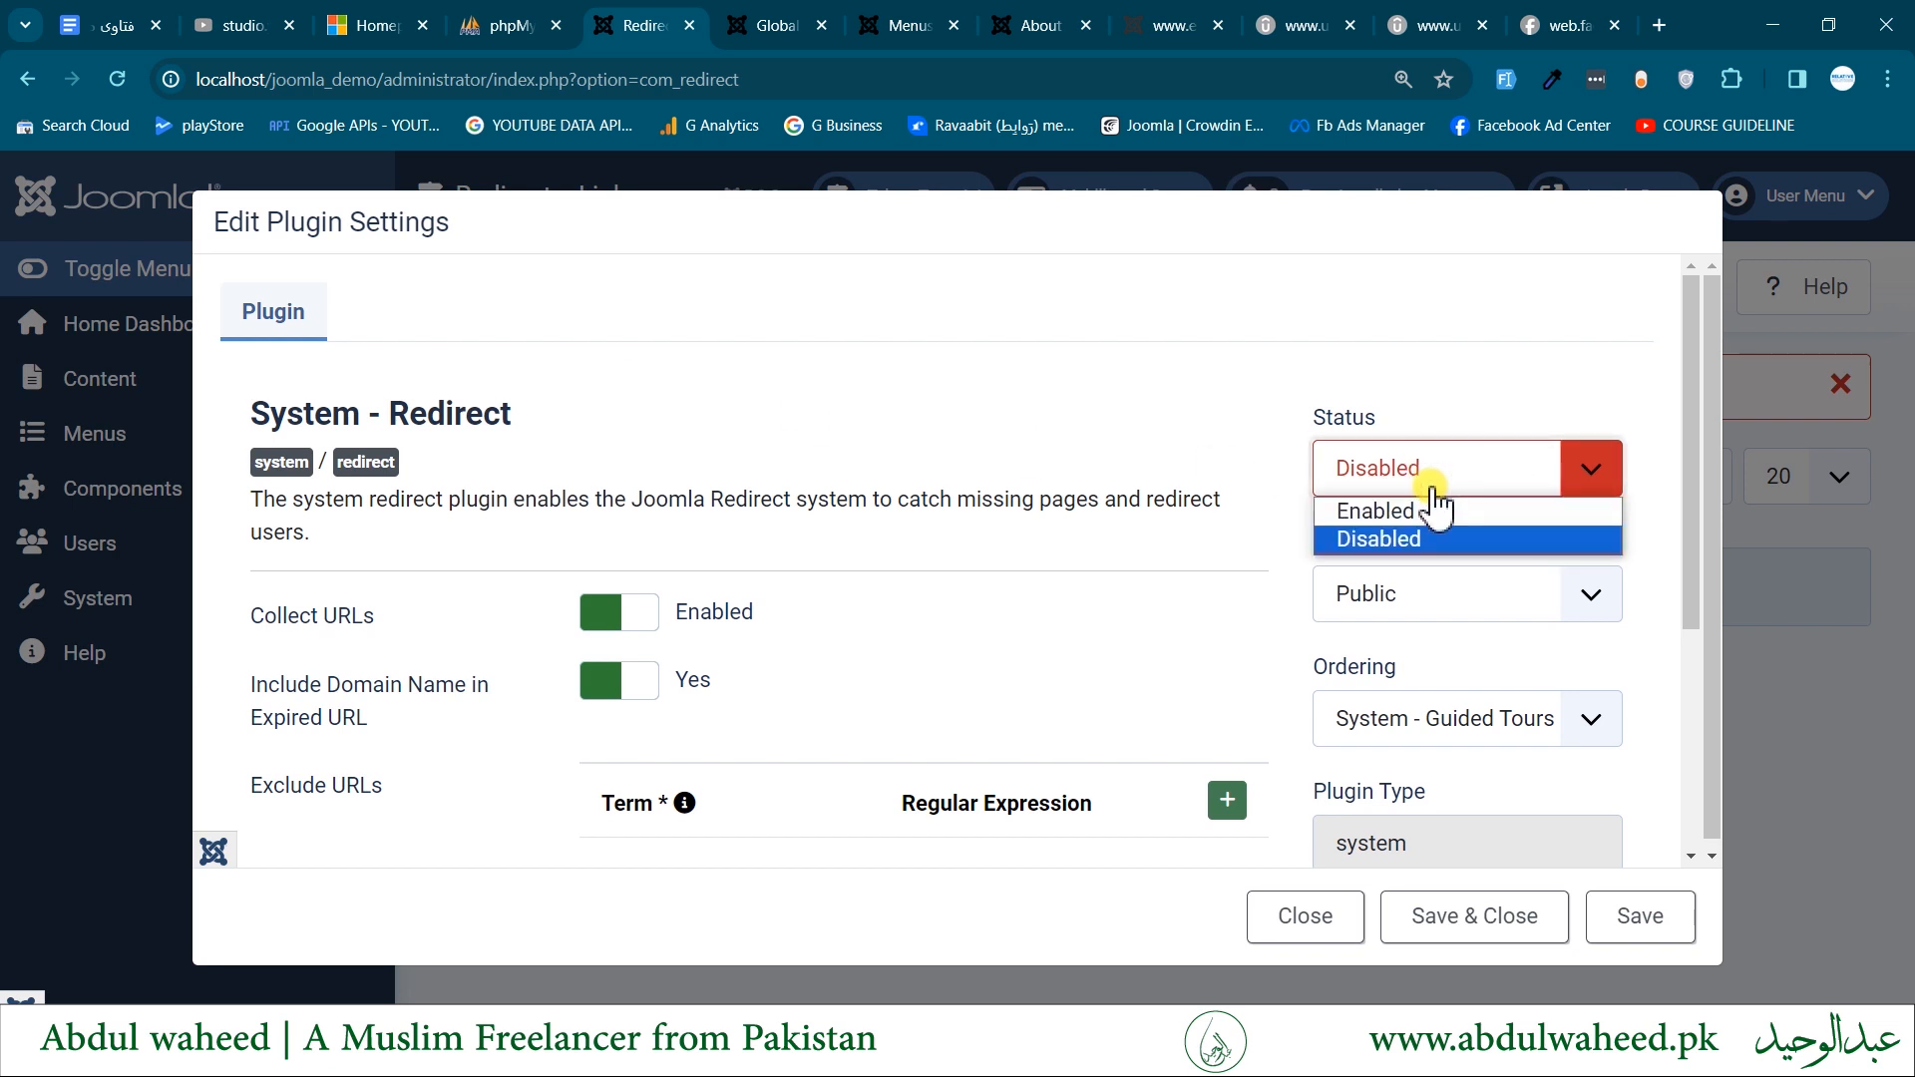
{"action": "left_click", "coordinate": [1417, 510]}
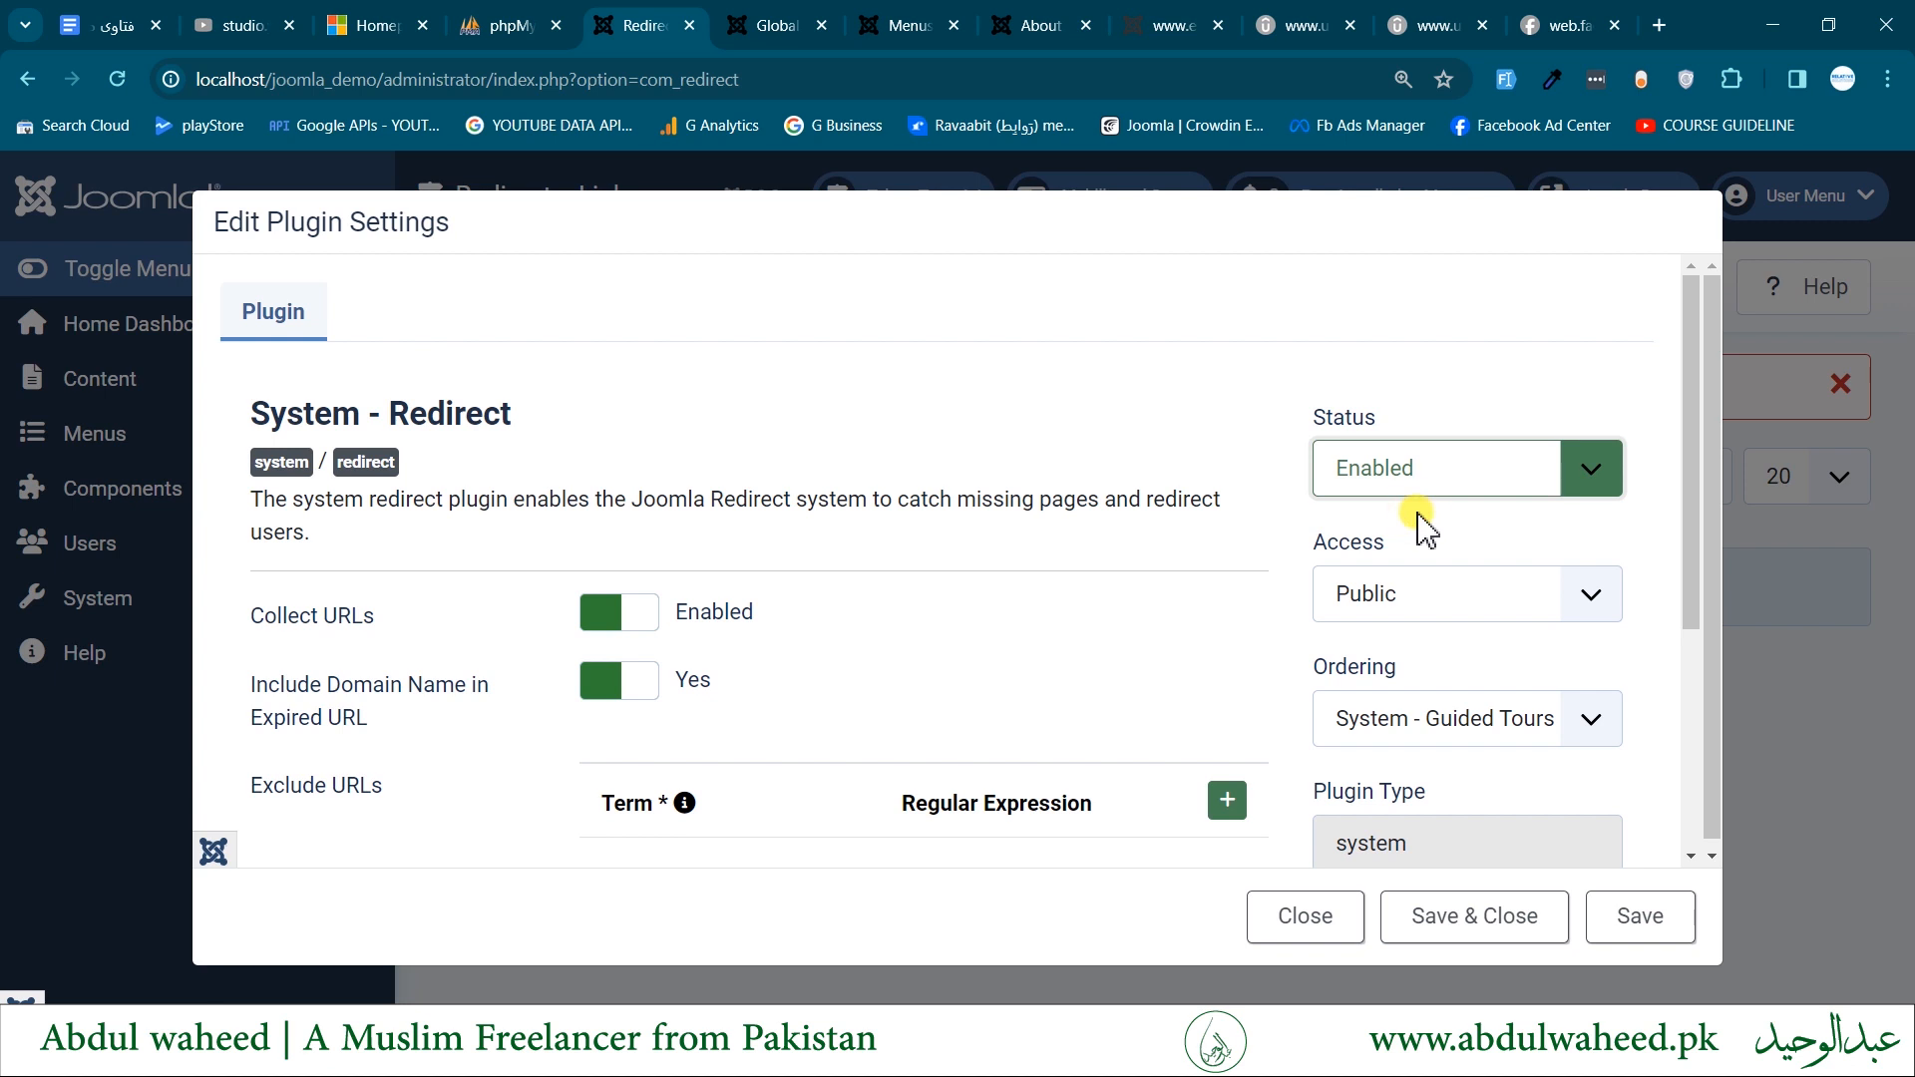
{"action": "left_click", "coordinate": [1466, 923]}
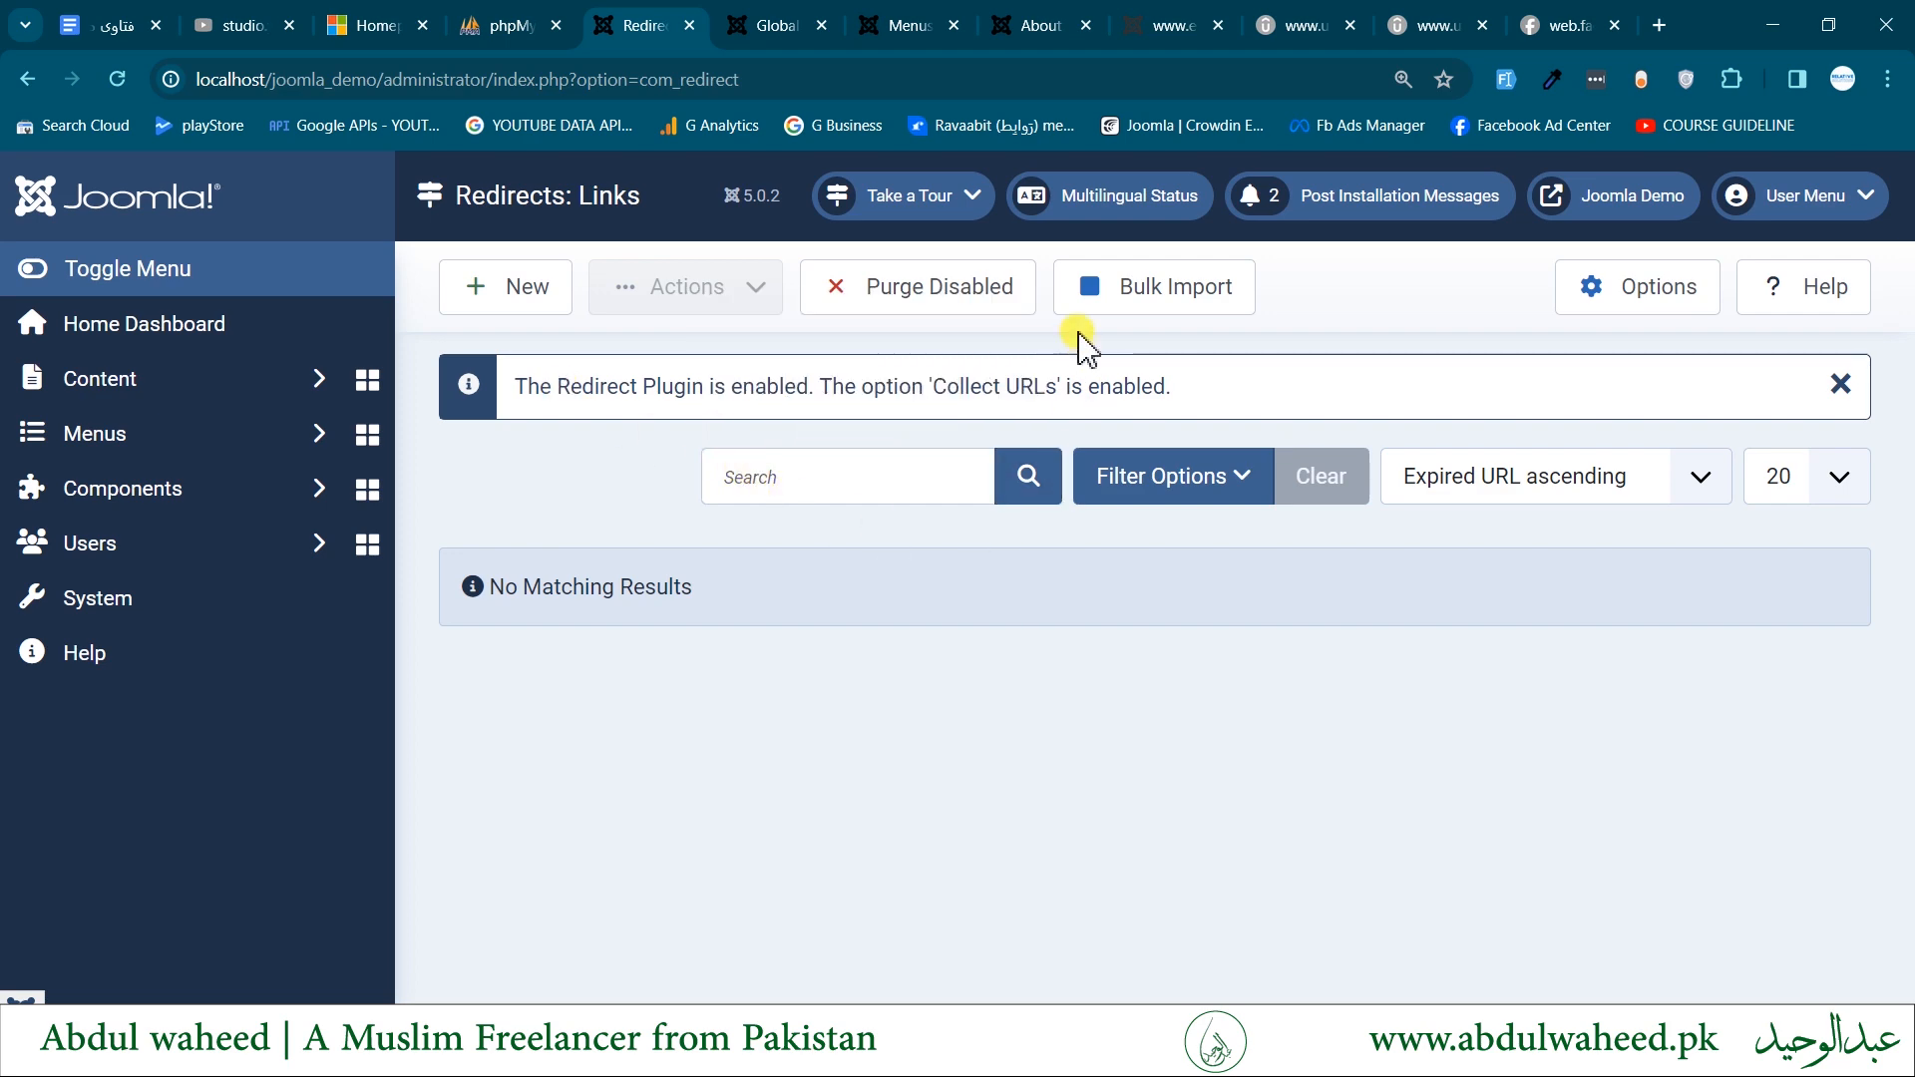
- Examine the URL of the site's About us page and return to the Redirects list
{"action": "left_click", "coordinate": [1037, 16]}
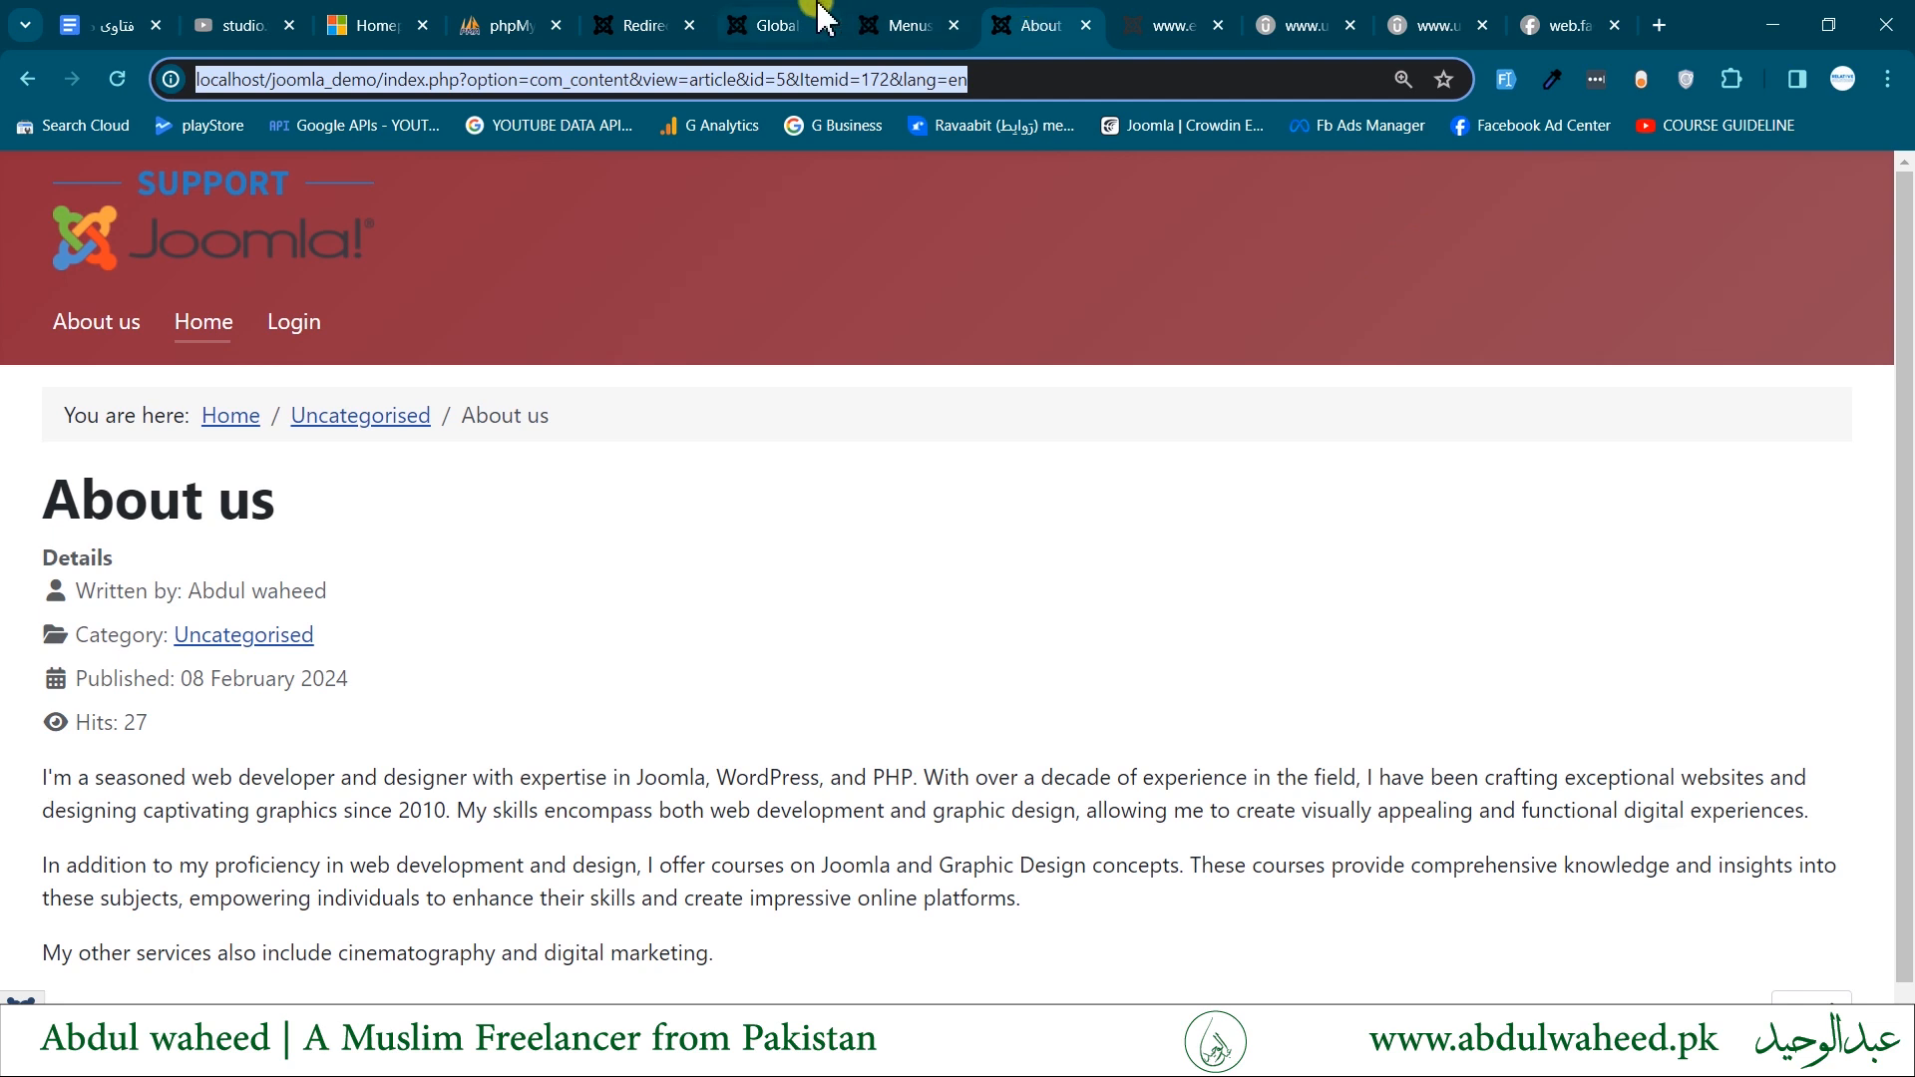
{"action": "left_click", "coordinate": [946, 696]}
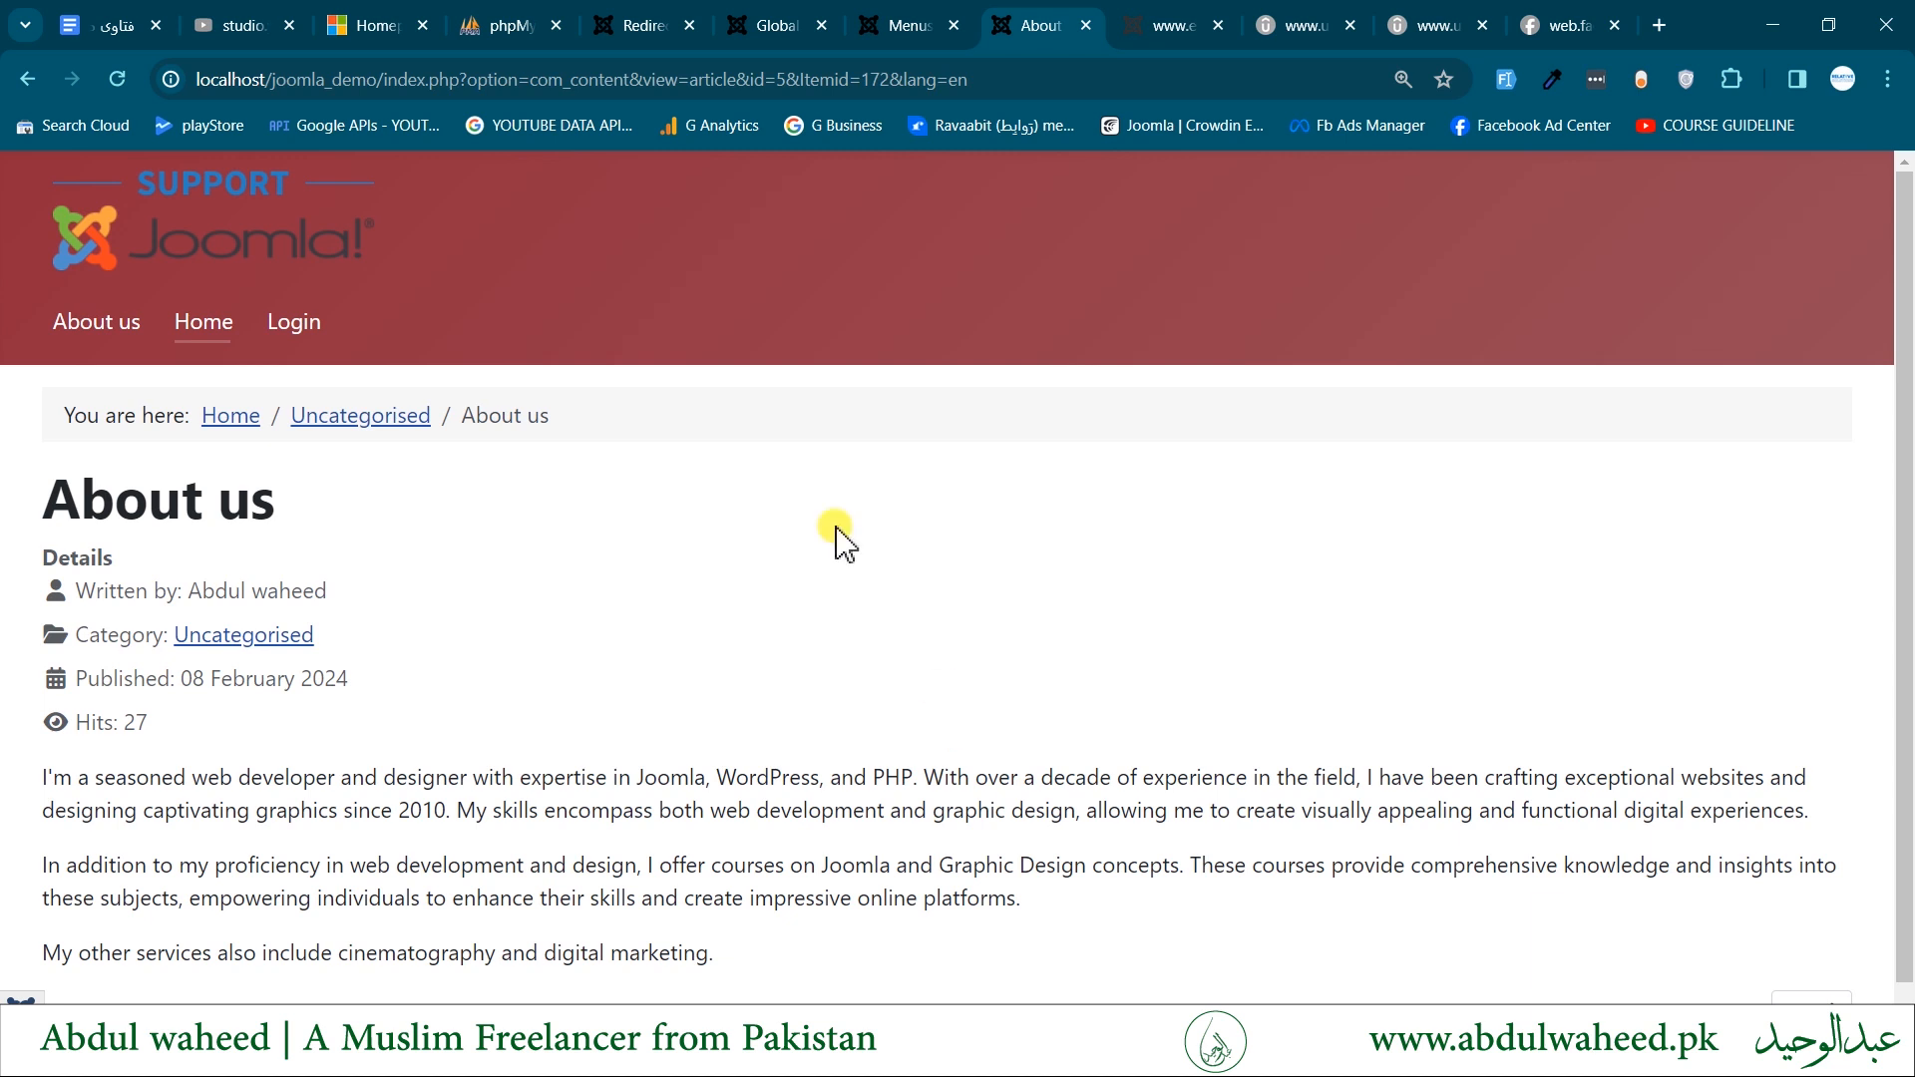
{"action": "left_click", "coordinate": [636, 22]}
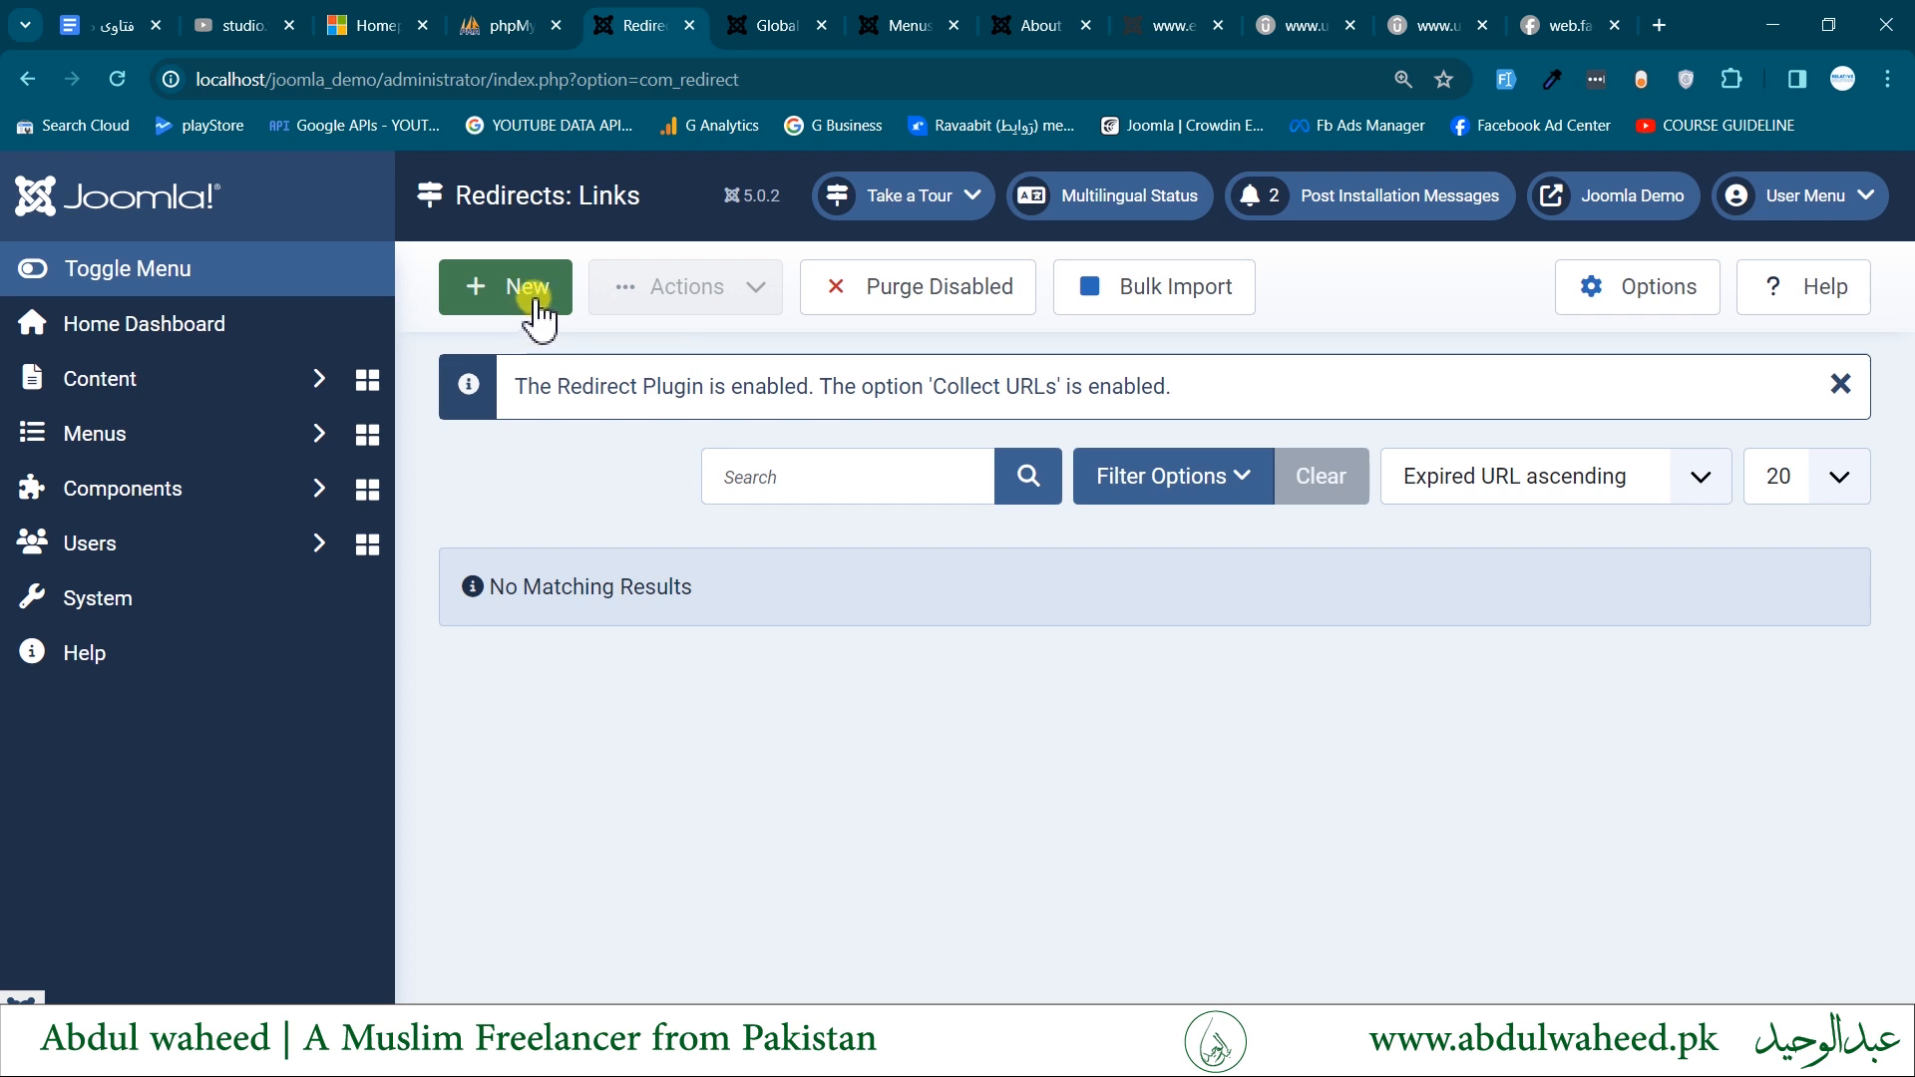
- Open Global Configuration from the Home Dashboard and set Search Engine Friendly URLs to Yes in the SEO section
{"action": "left_click", "coordinate": [200, 326]}
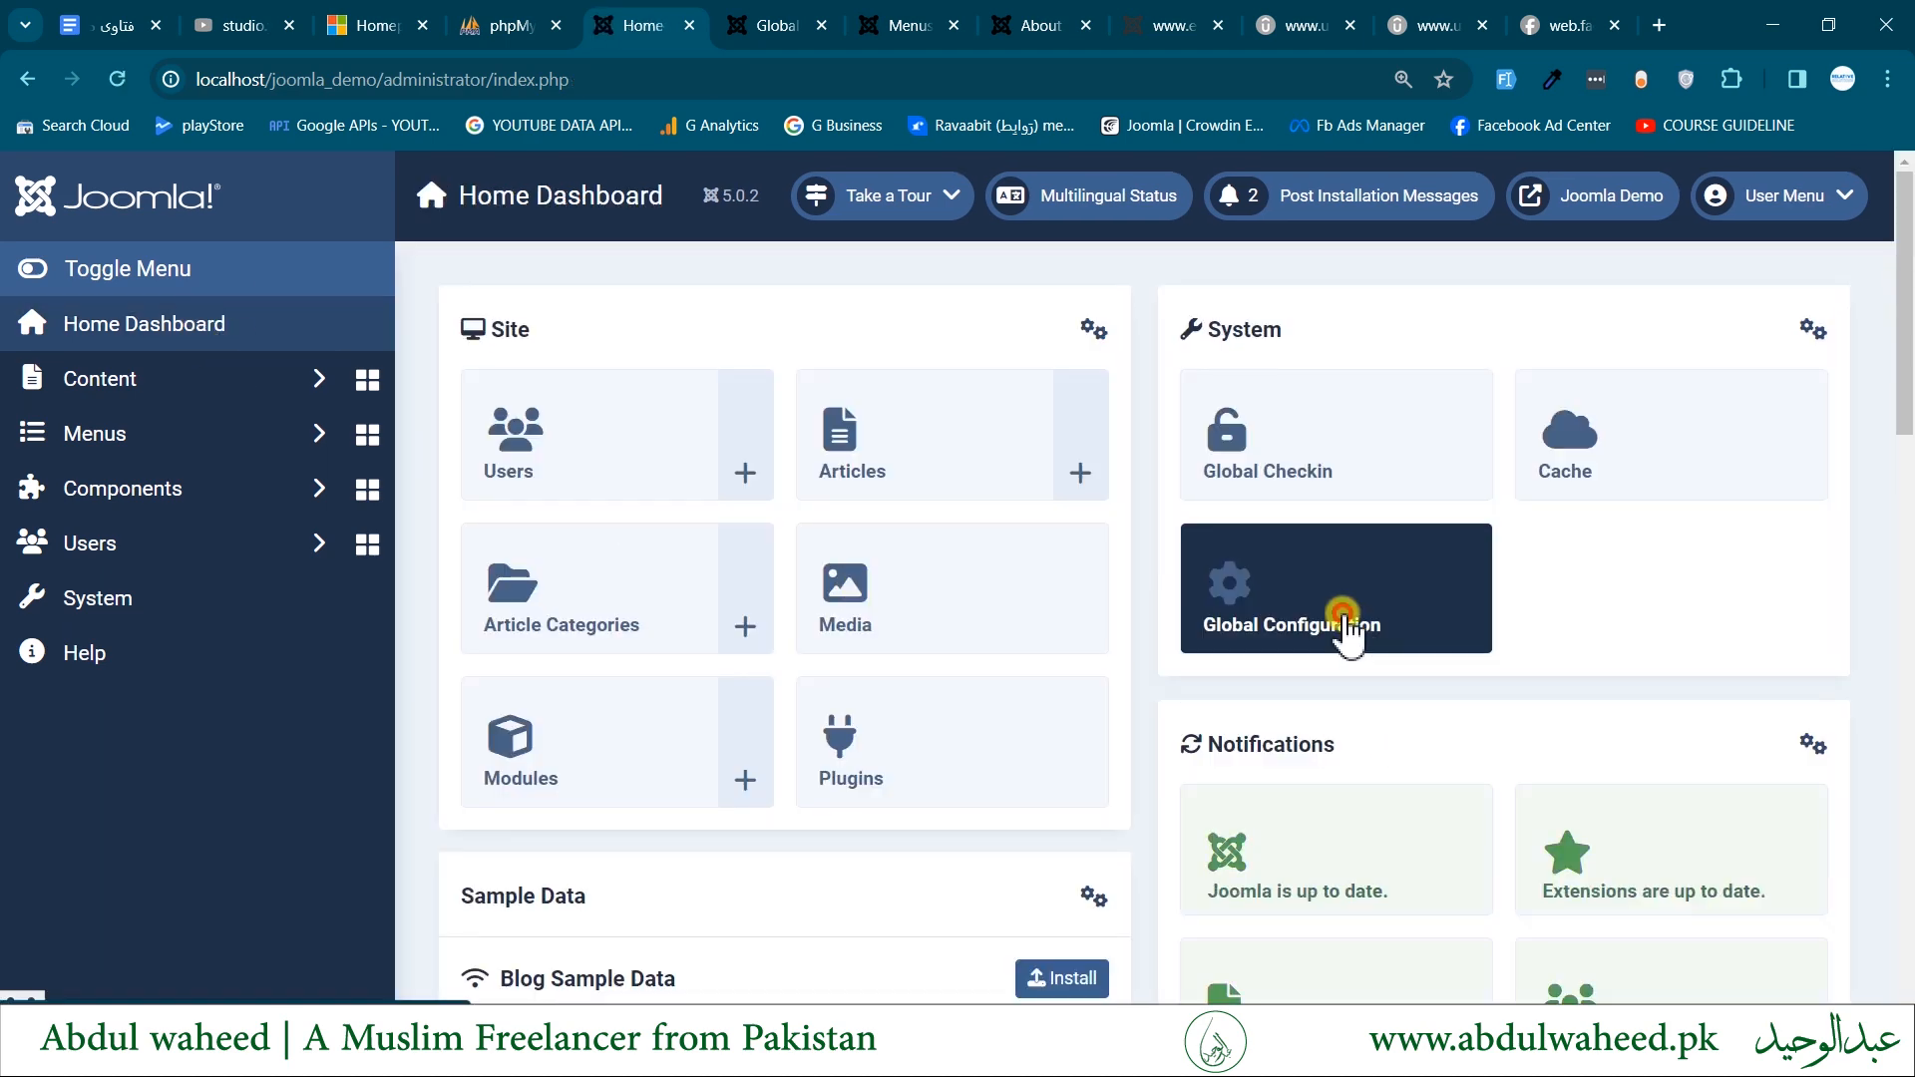
{"action": "left_click", "coordinate": [1343, 623]}
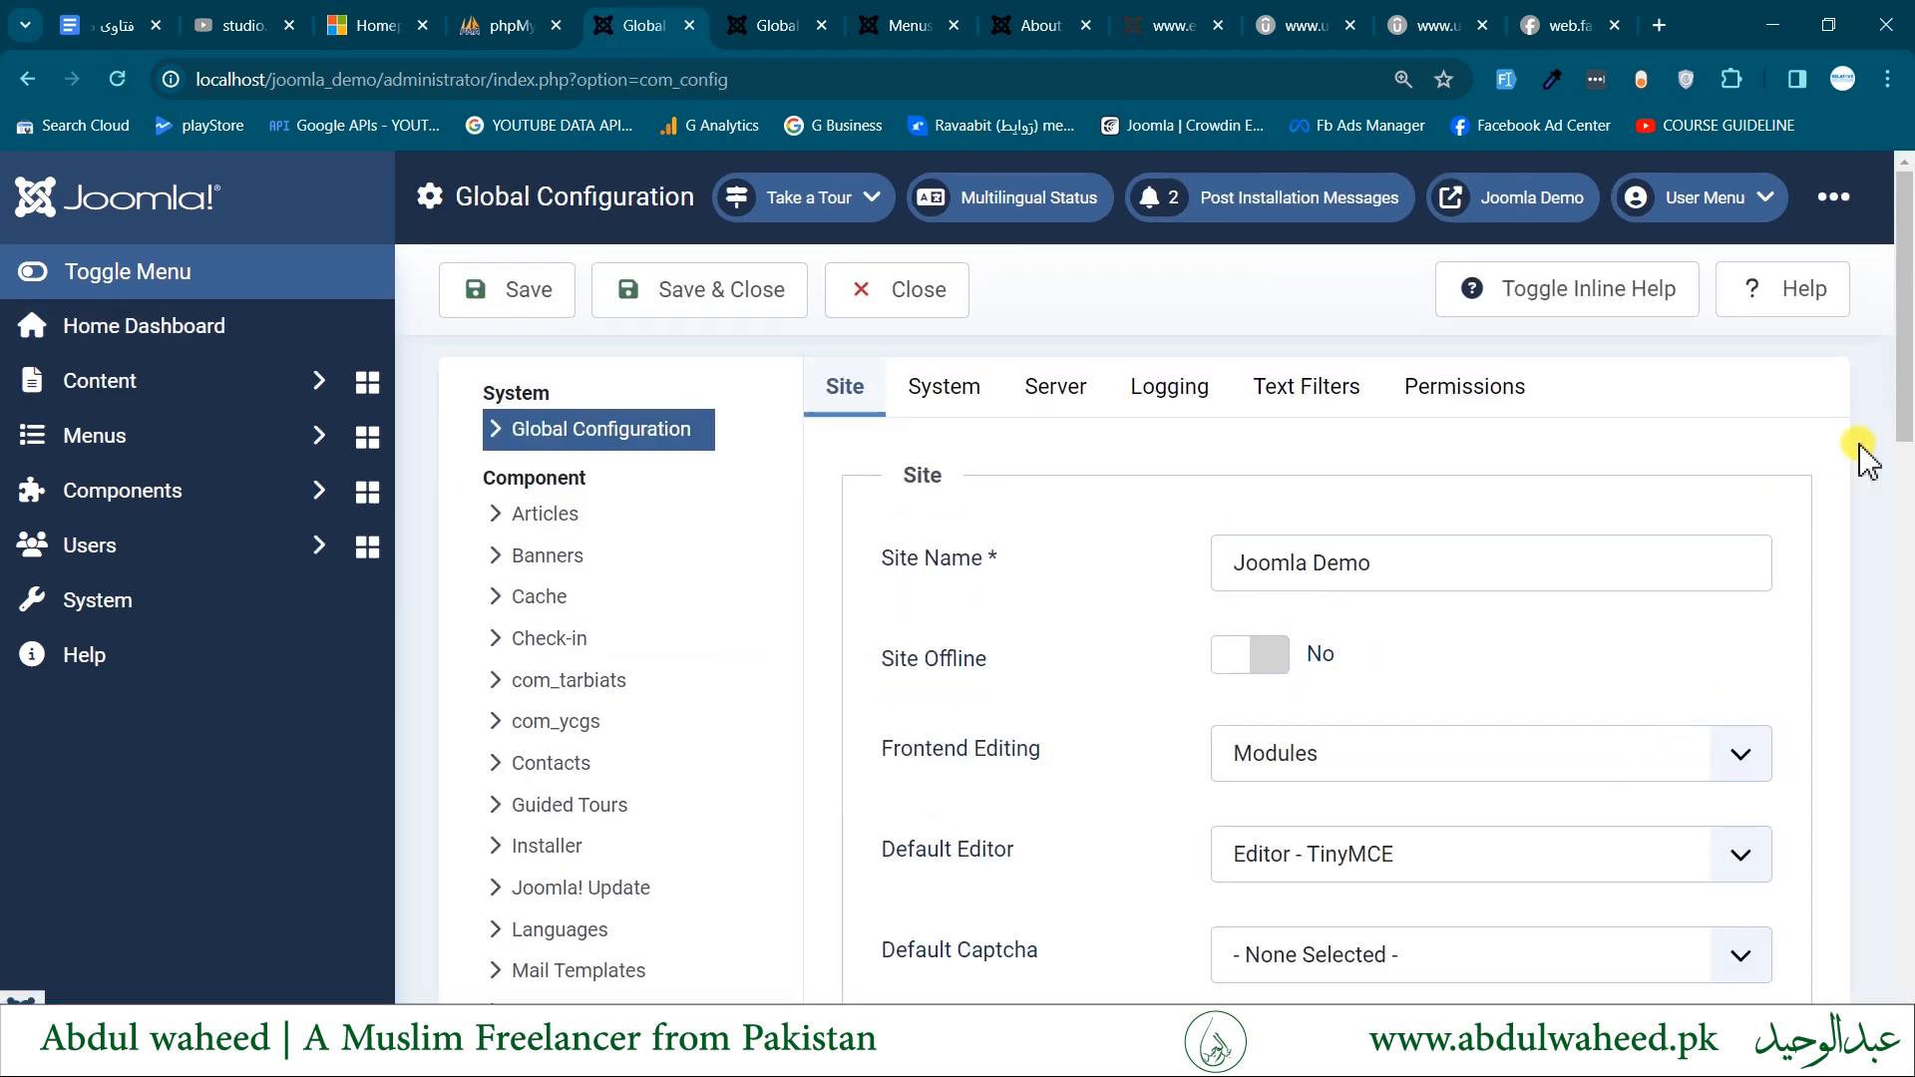
{"action": "left_click_drag", "start_coordinate": [1905, 366], "coordinate": [1908, 873]}
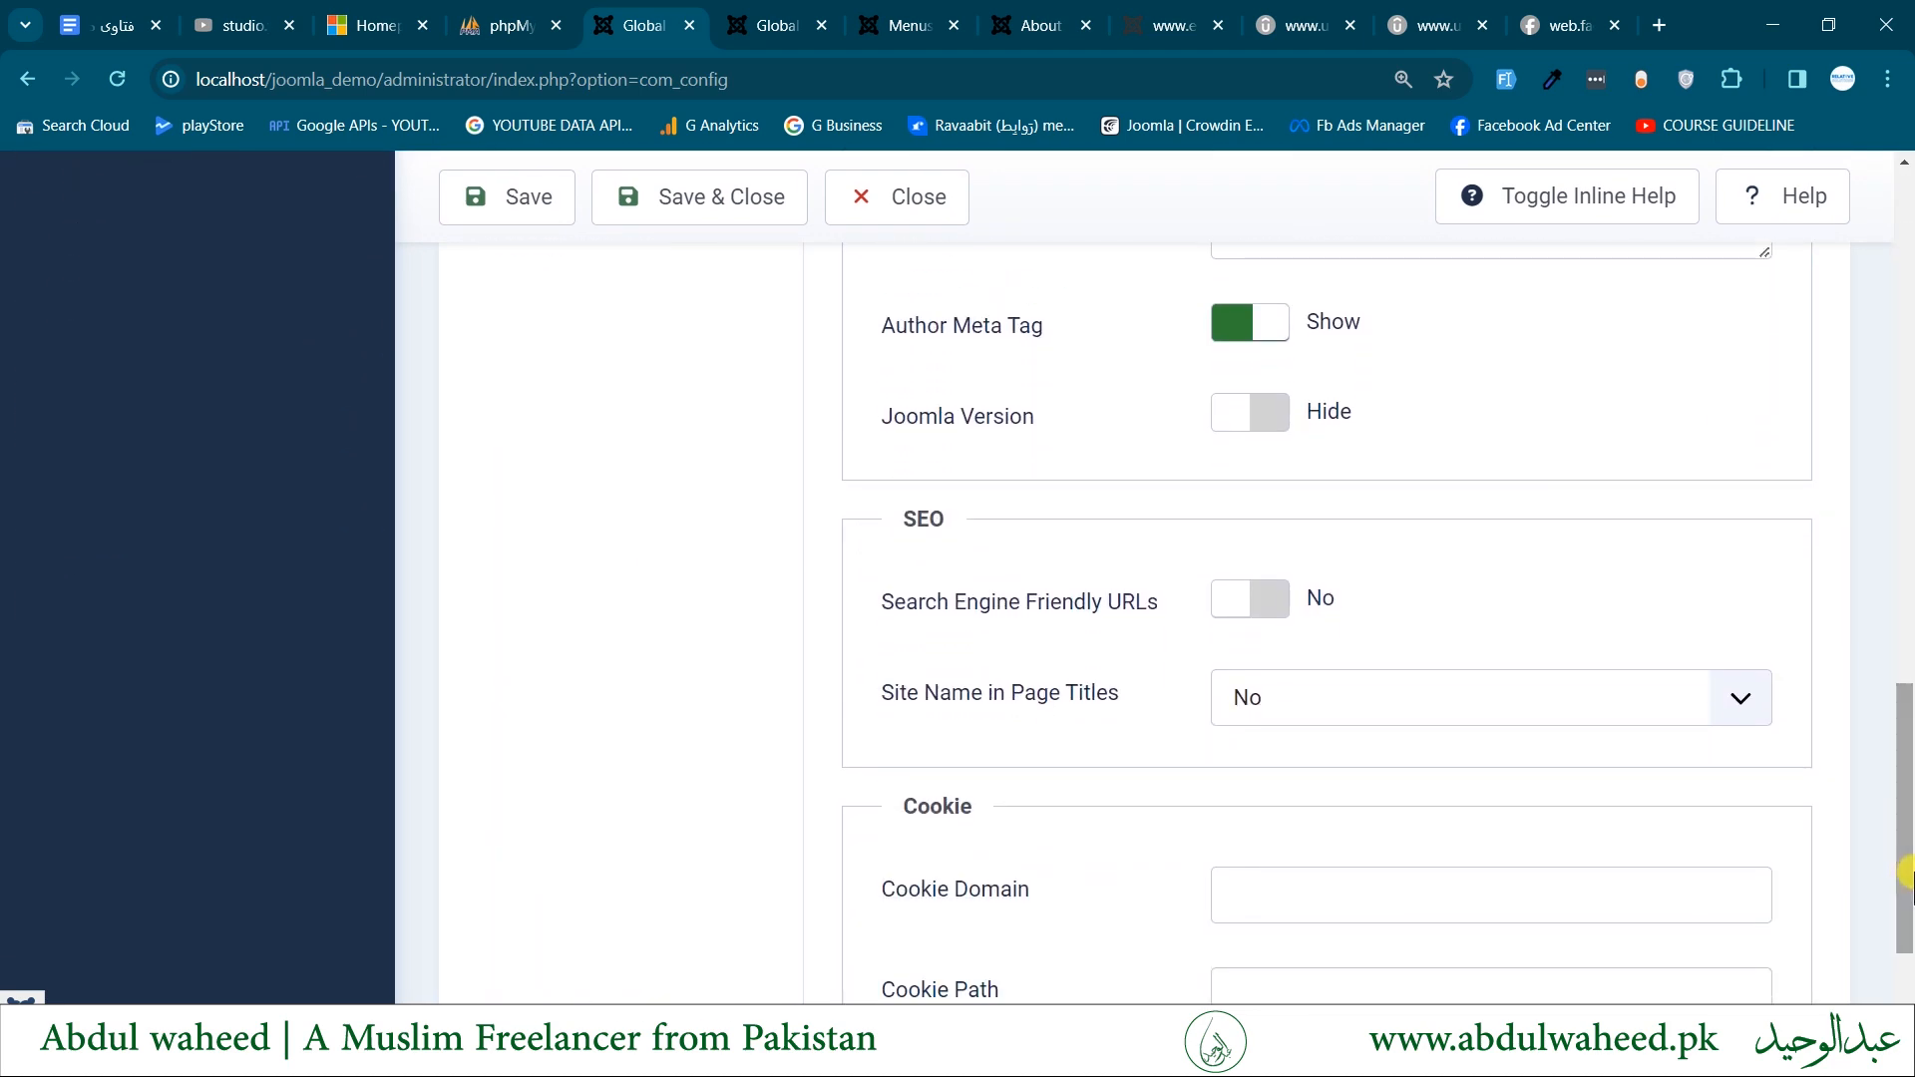
{"action": "left_click", "coordinate": [1253, 604]}
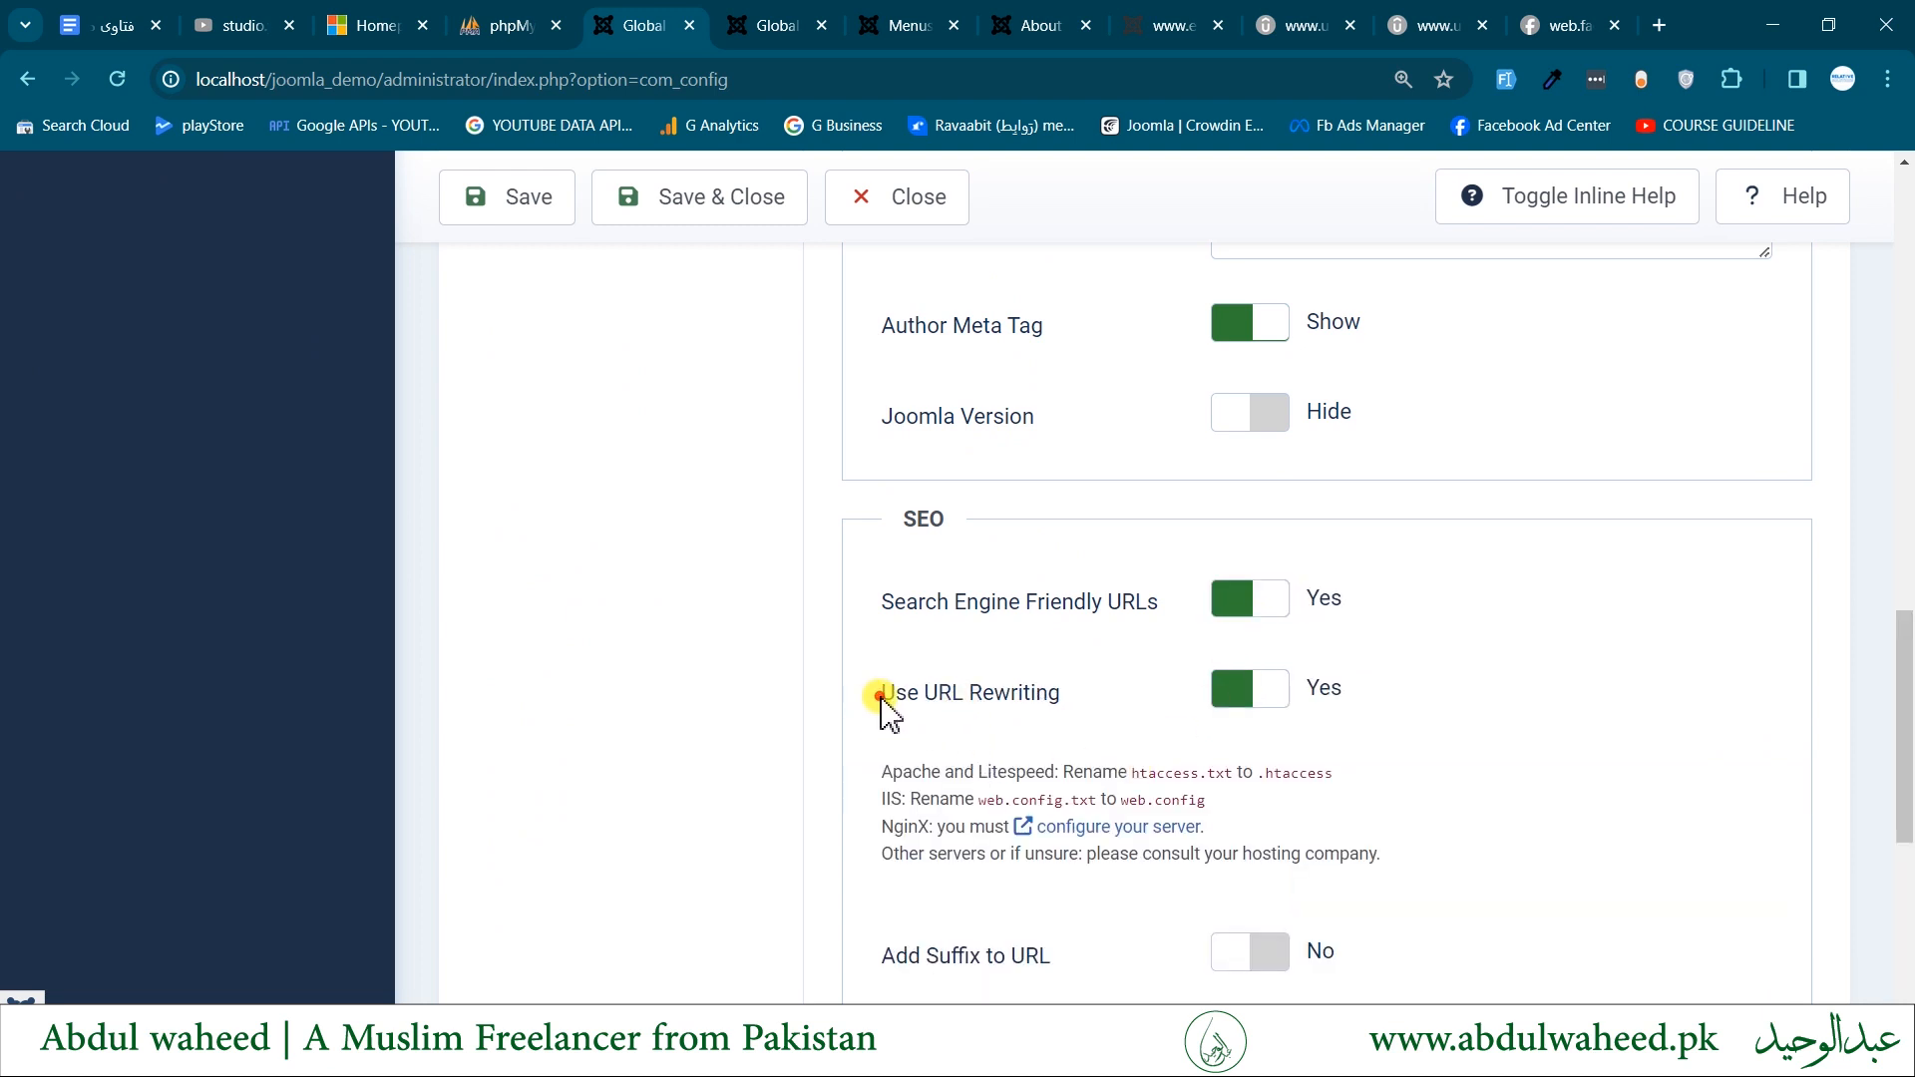
- Read the server instructions under Use URL Rewriting, including the renaming of htaccess.txt to .htaccess
{"action": "left_click_drag", "start_coordinate": [882, 697], "coordinate": [1097, 720]}
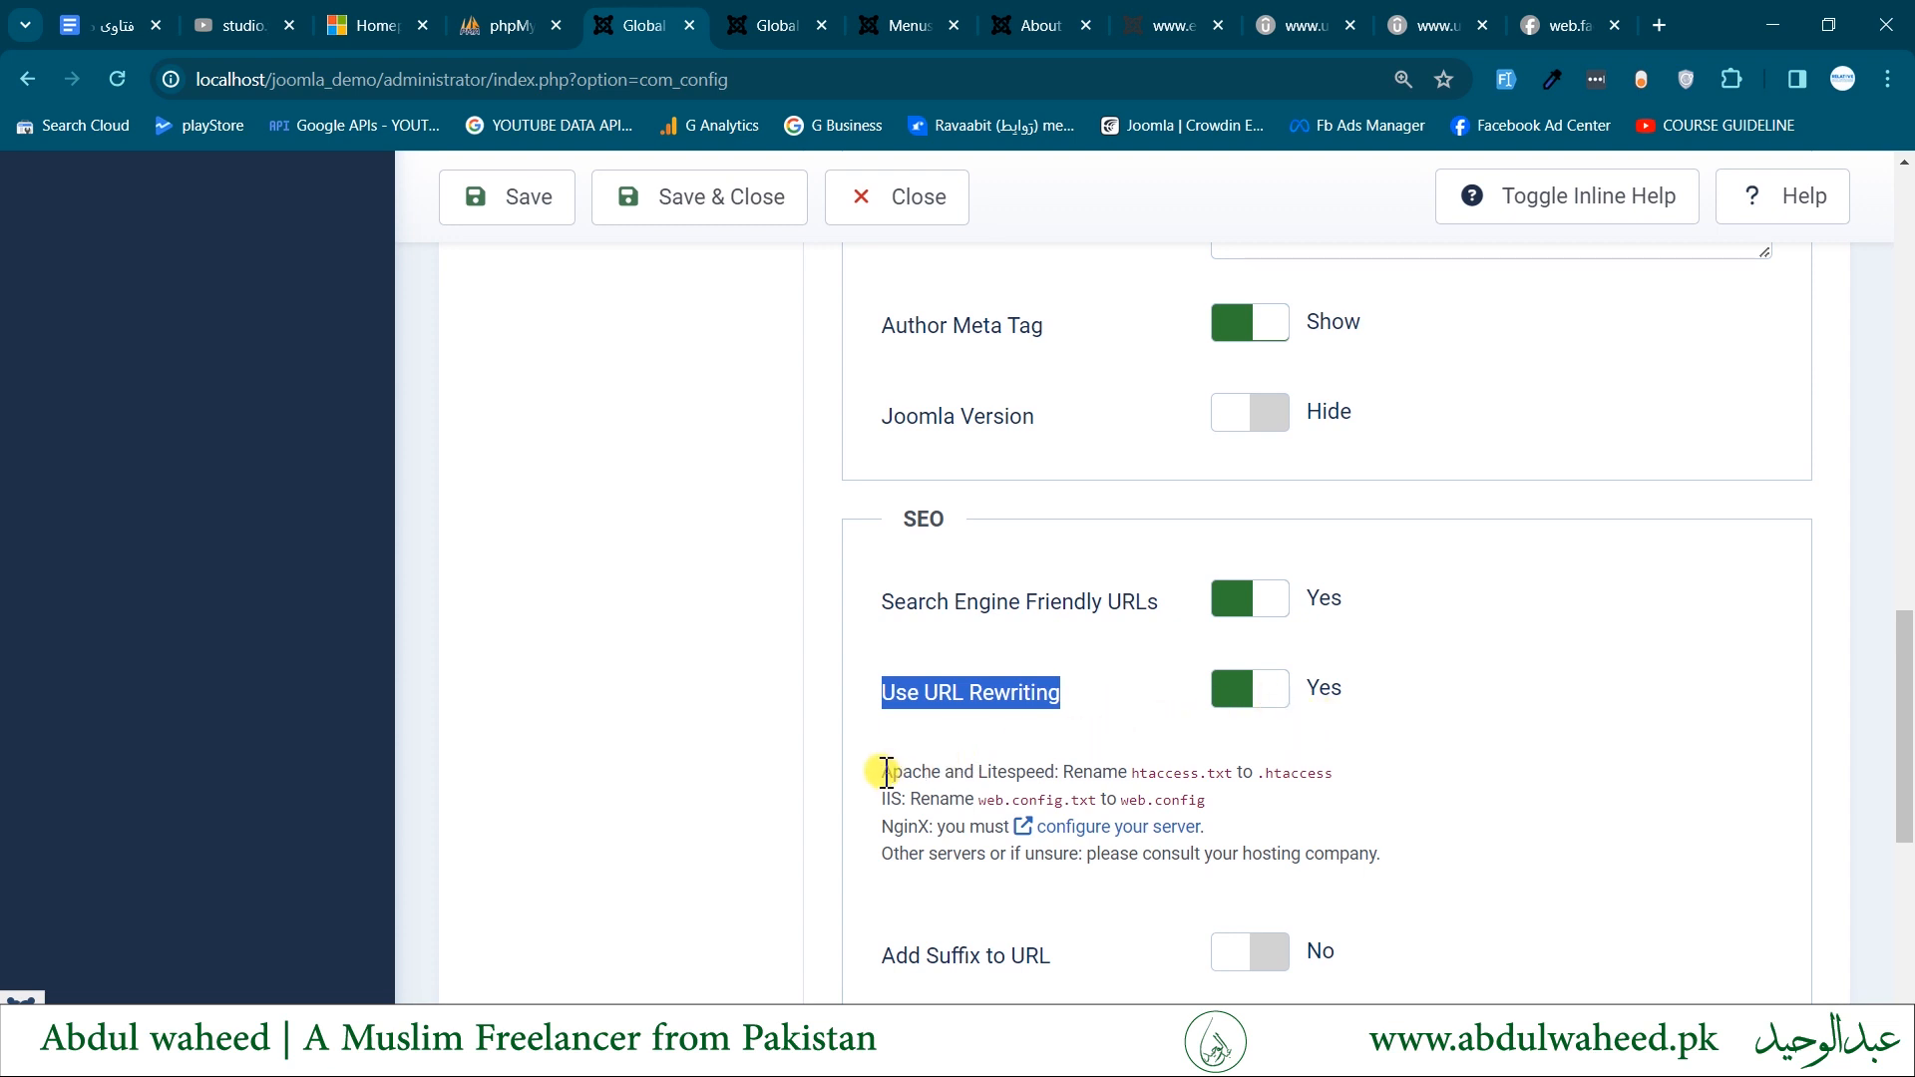
{"action": "left_click_drag", "start_coordinate": [882, 772], "coordinate": [1313, 825]}
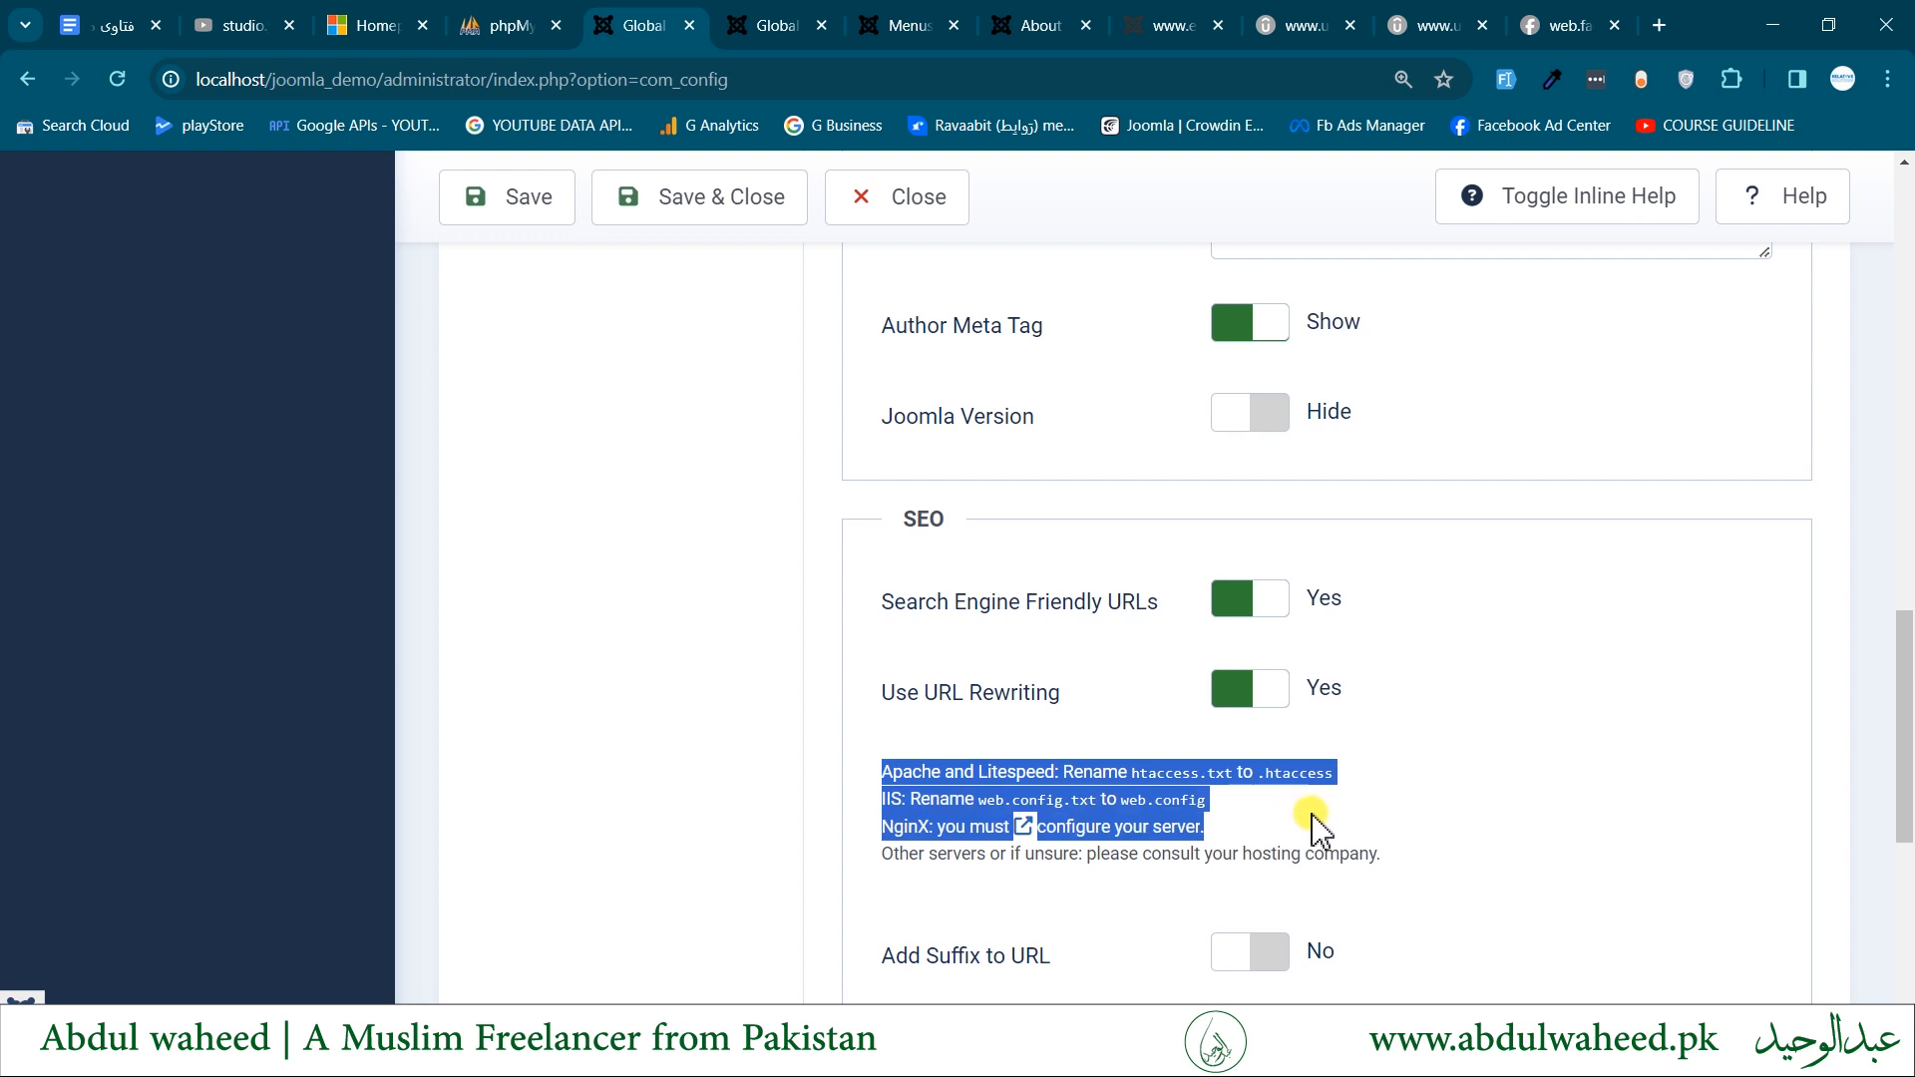
{"action": "left_click", "coordinate": [1127, 773]}
{"action": "left_click_drag", "start_coordinate": [1134, 774], "coordinate": [1250, 773]}
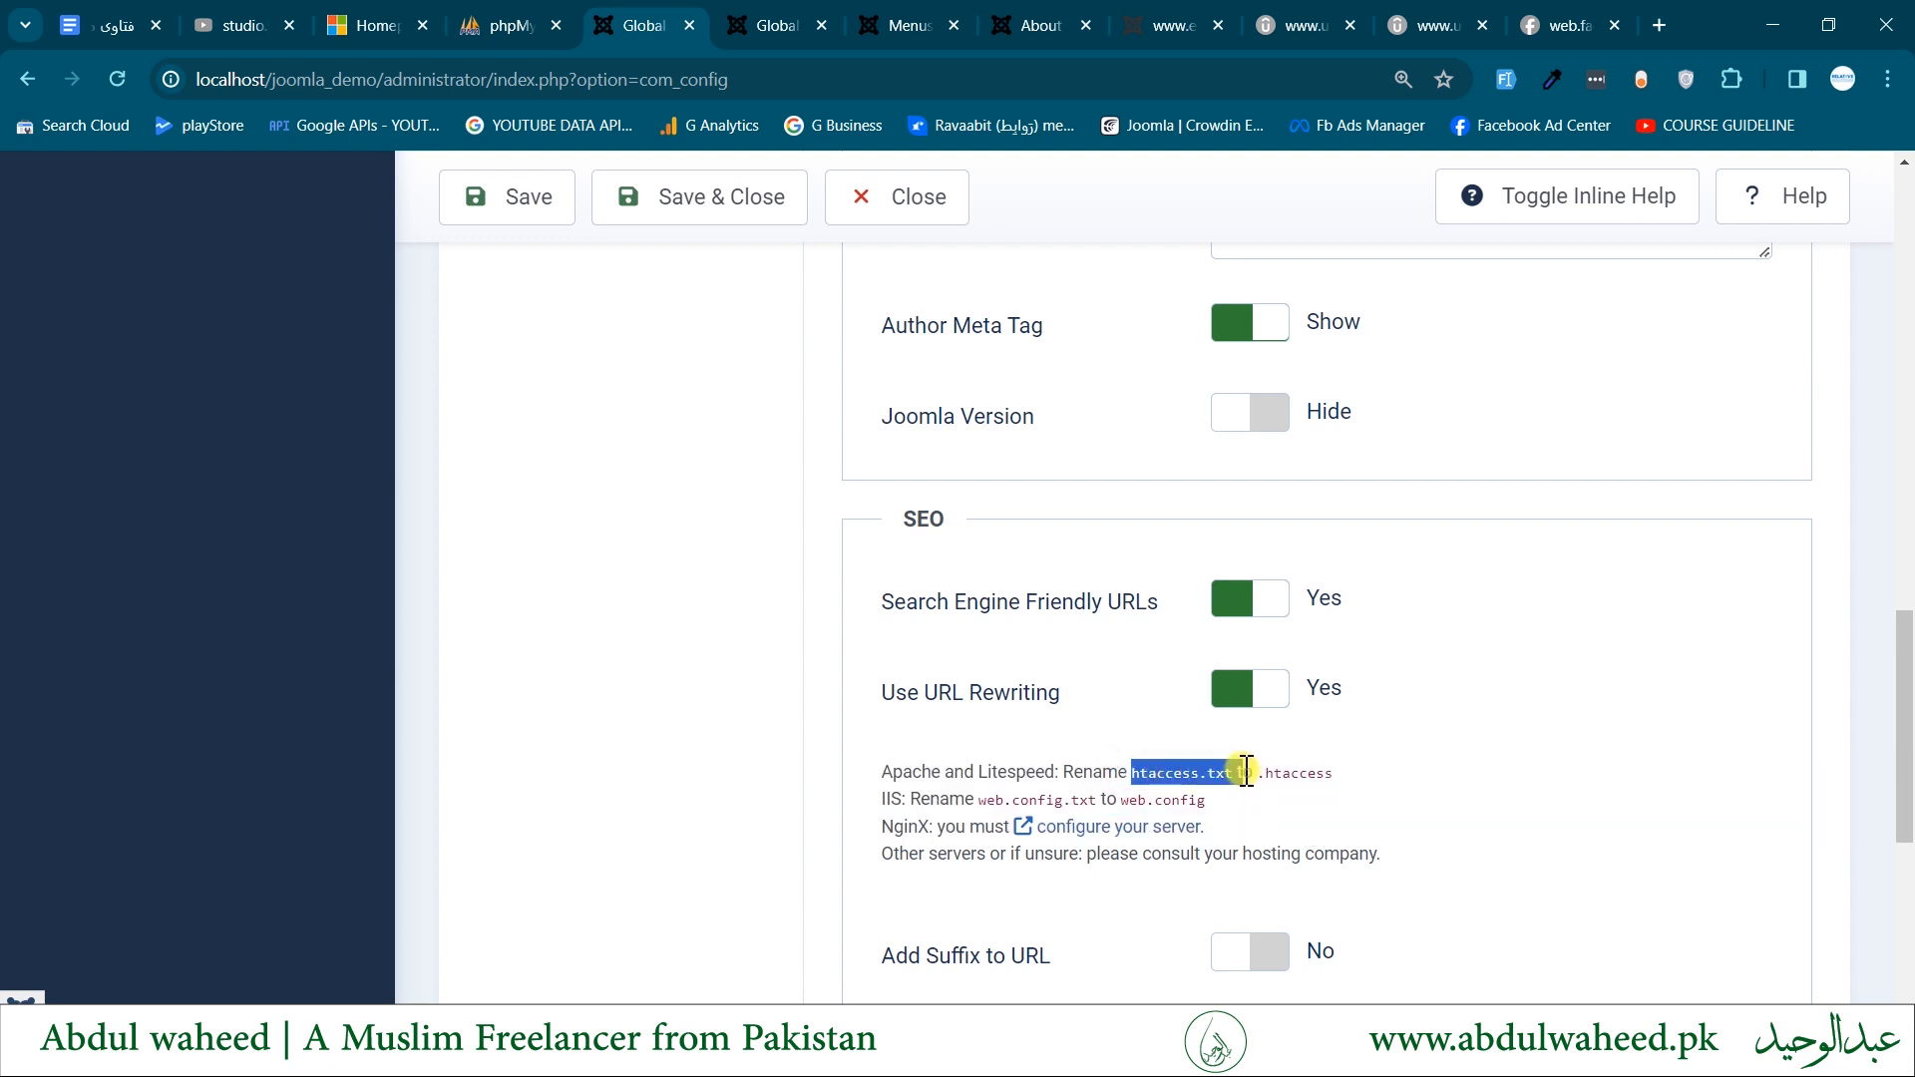
{"action": "left_click_drag", "start_coordinate": [1273, 773], "coordinate": [1367, 774]}
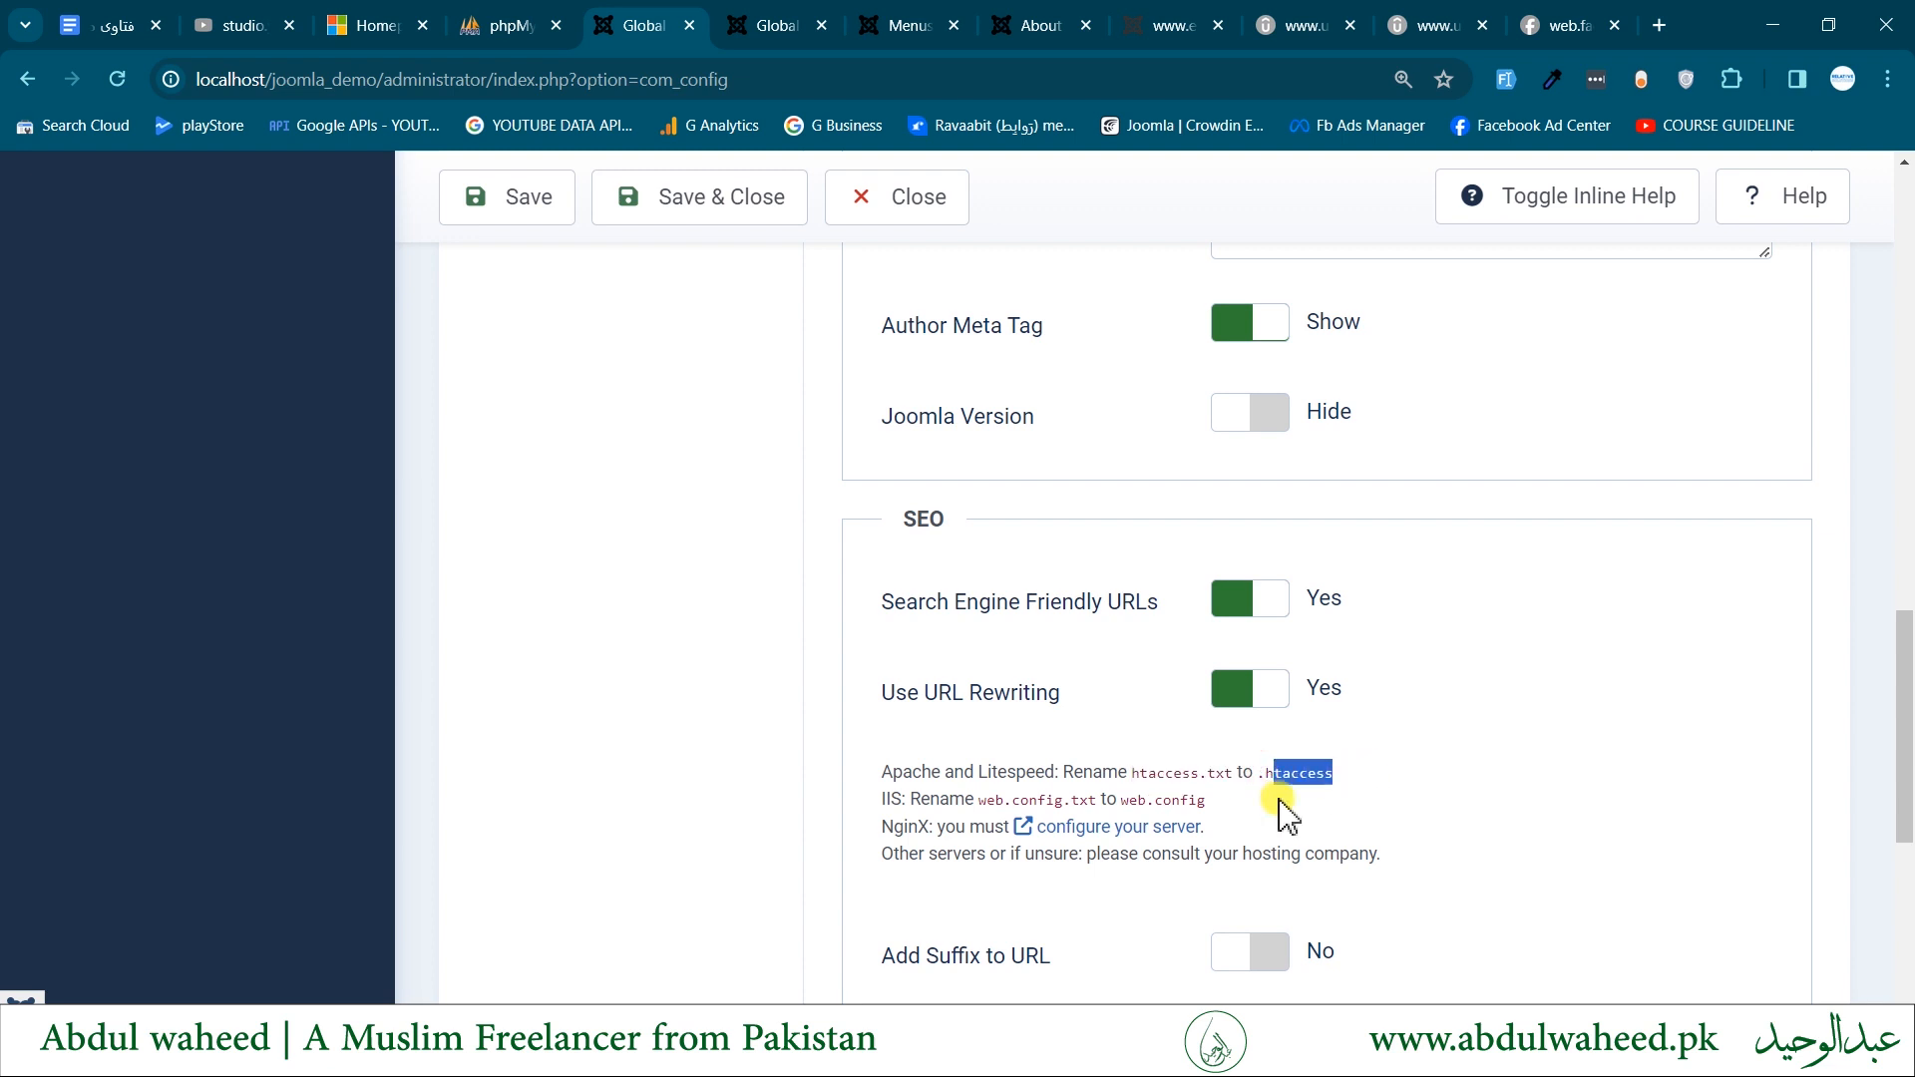
- Switch to File Explorer and make a copy of htaccess.txt in the joomla_demo folder
{"action": "key", "text": "alt+Tab"}
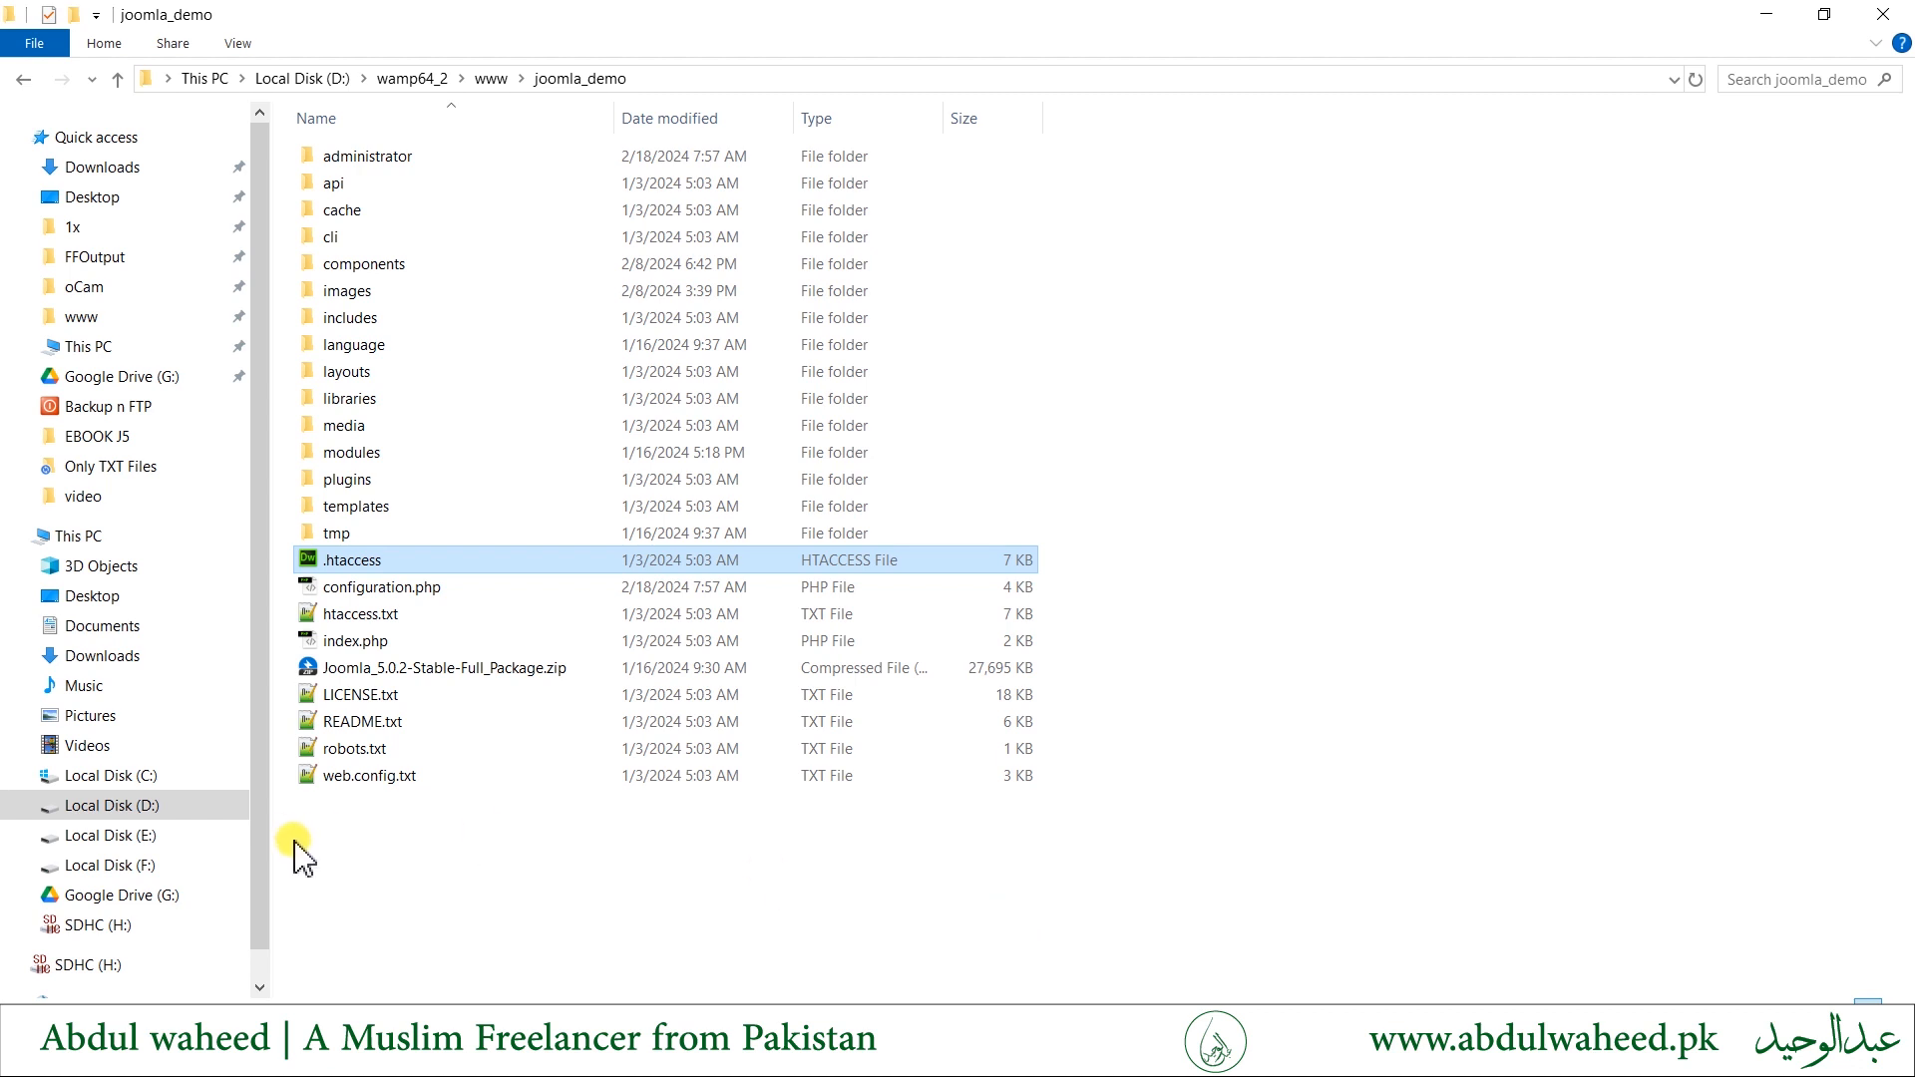
{"action": "left_click", "coordinate": [357, 616]}
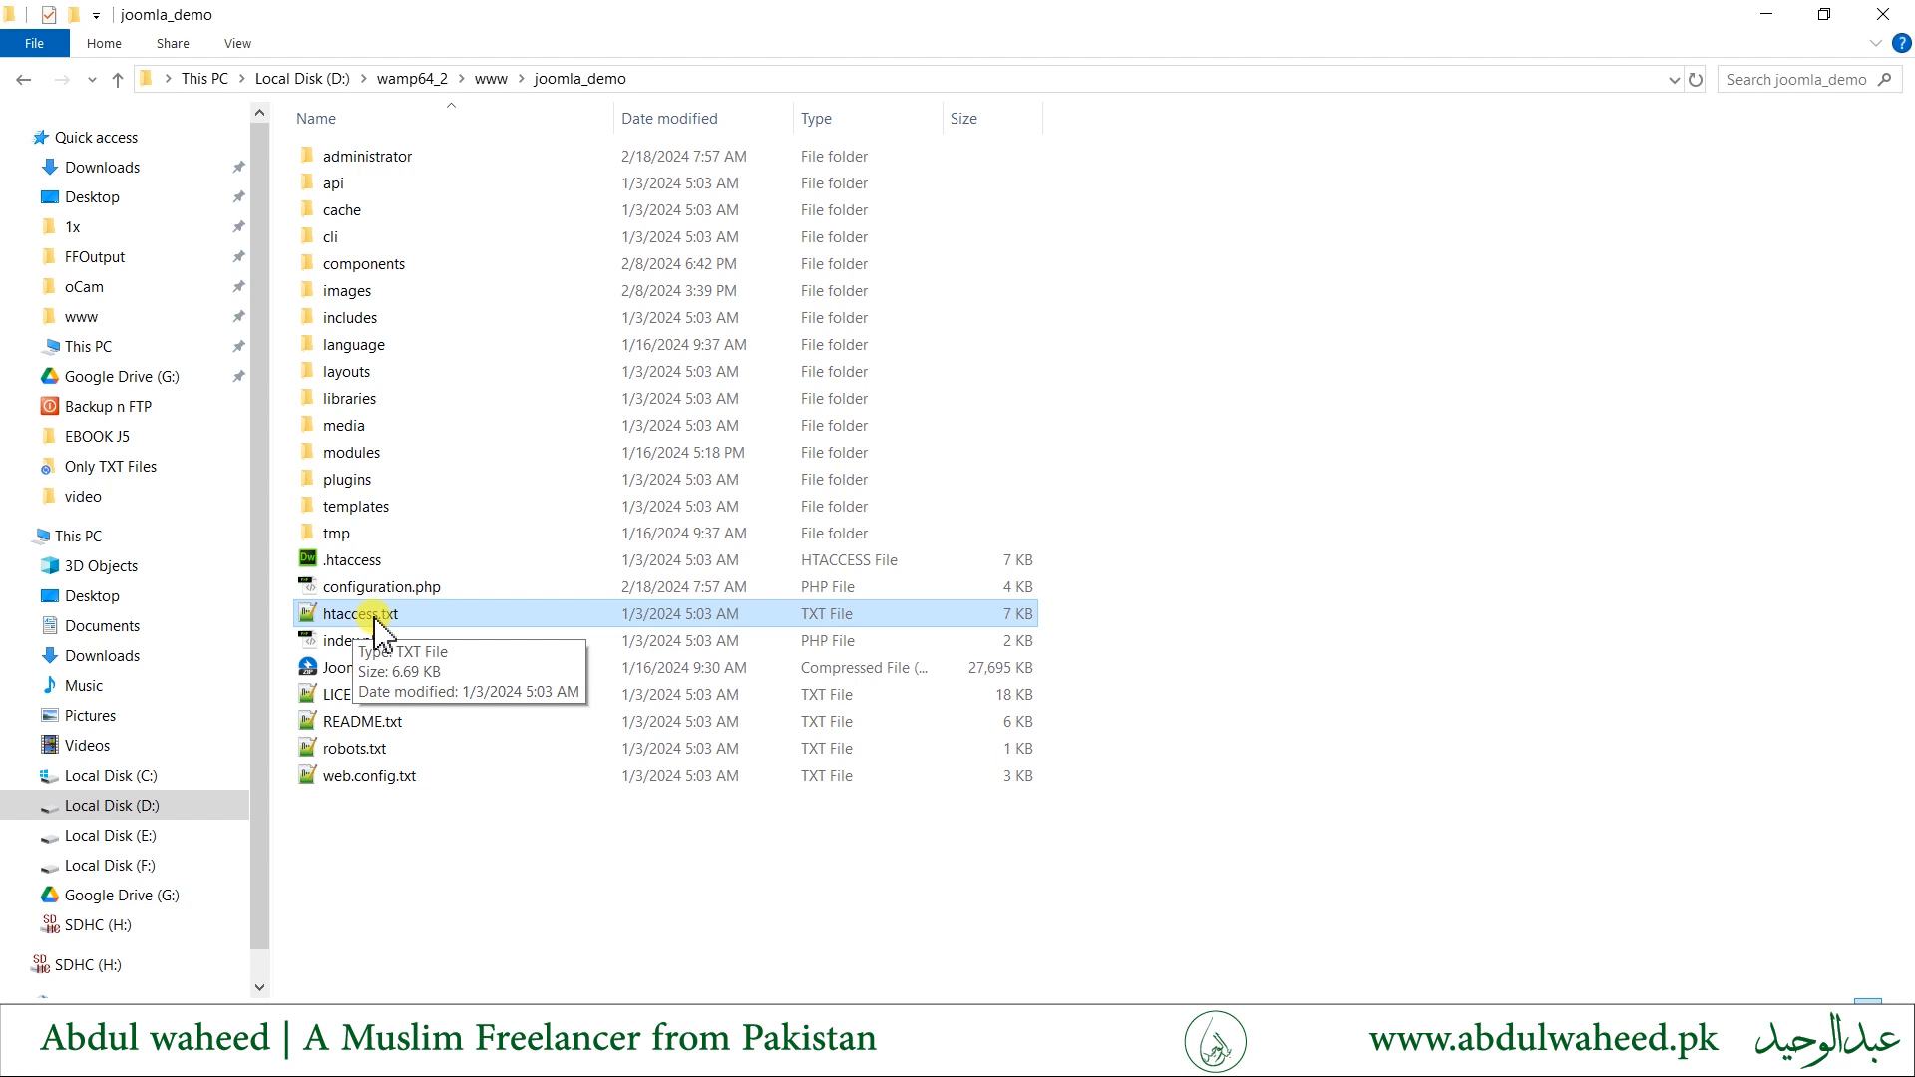
{"action": "key", "text": "ctrl+c"}
{"action": "key", "text": "ctrl+v"}
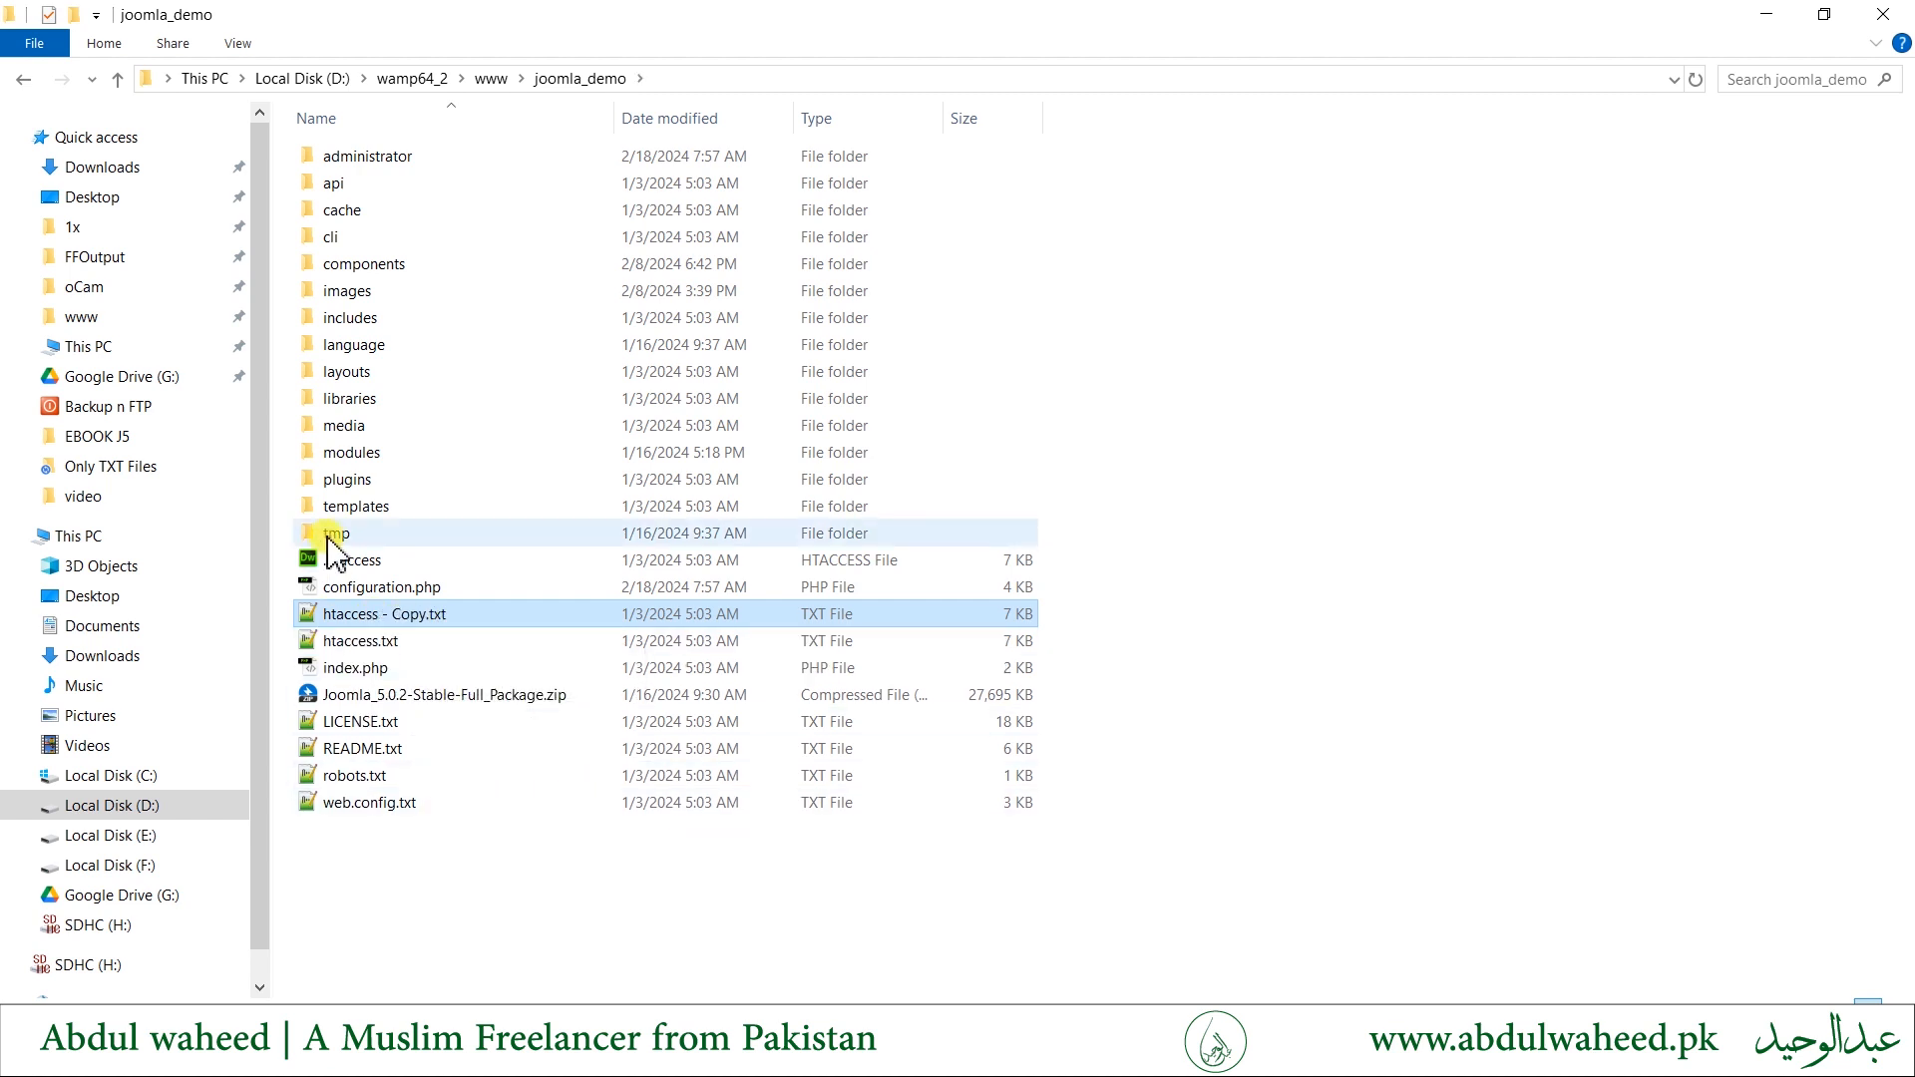
- Delete the existing .htaccess file in the joomla_demo folder and rename htaccess - Copy.txt to .htaccess
{"action": "left_click", "coordinate": [361, 557]}
{"action": "key", "text": "Delete"}
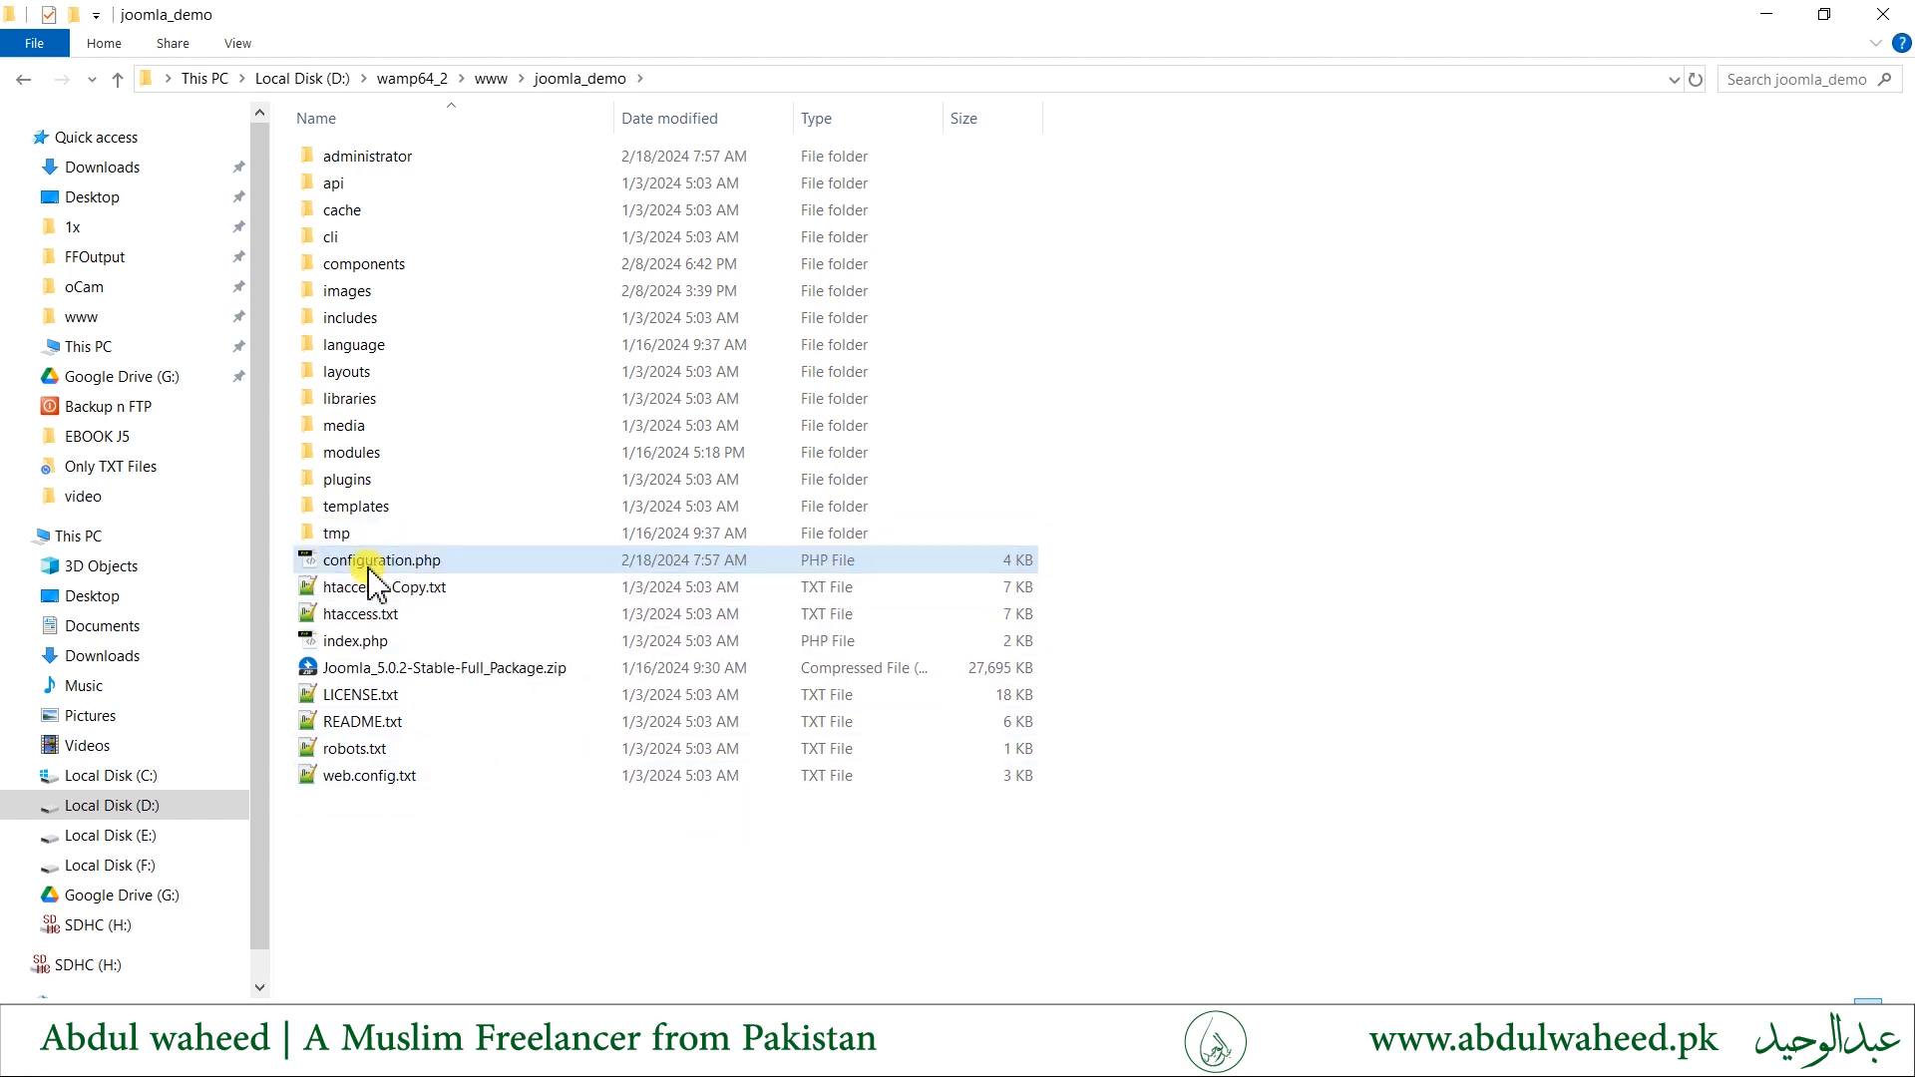
{"action": "left_click", "coordinate": [394, 588]}
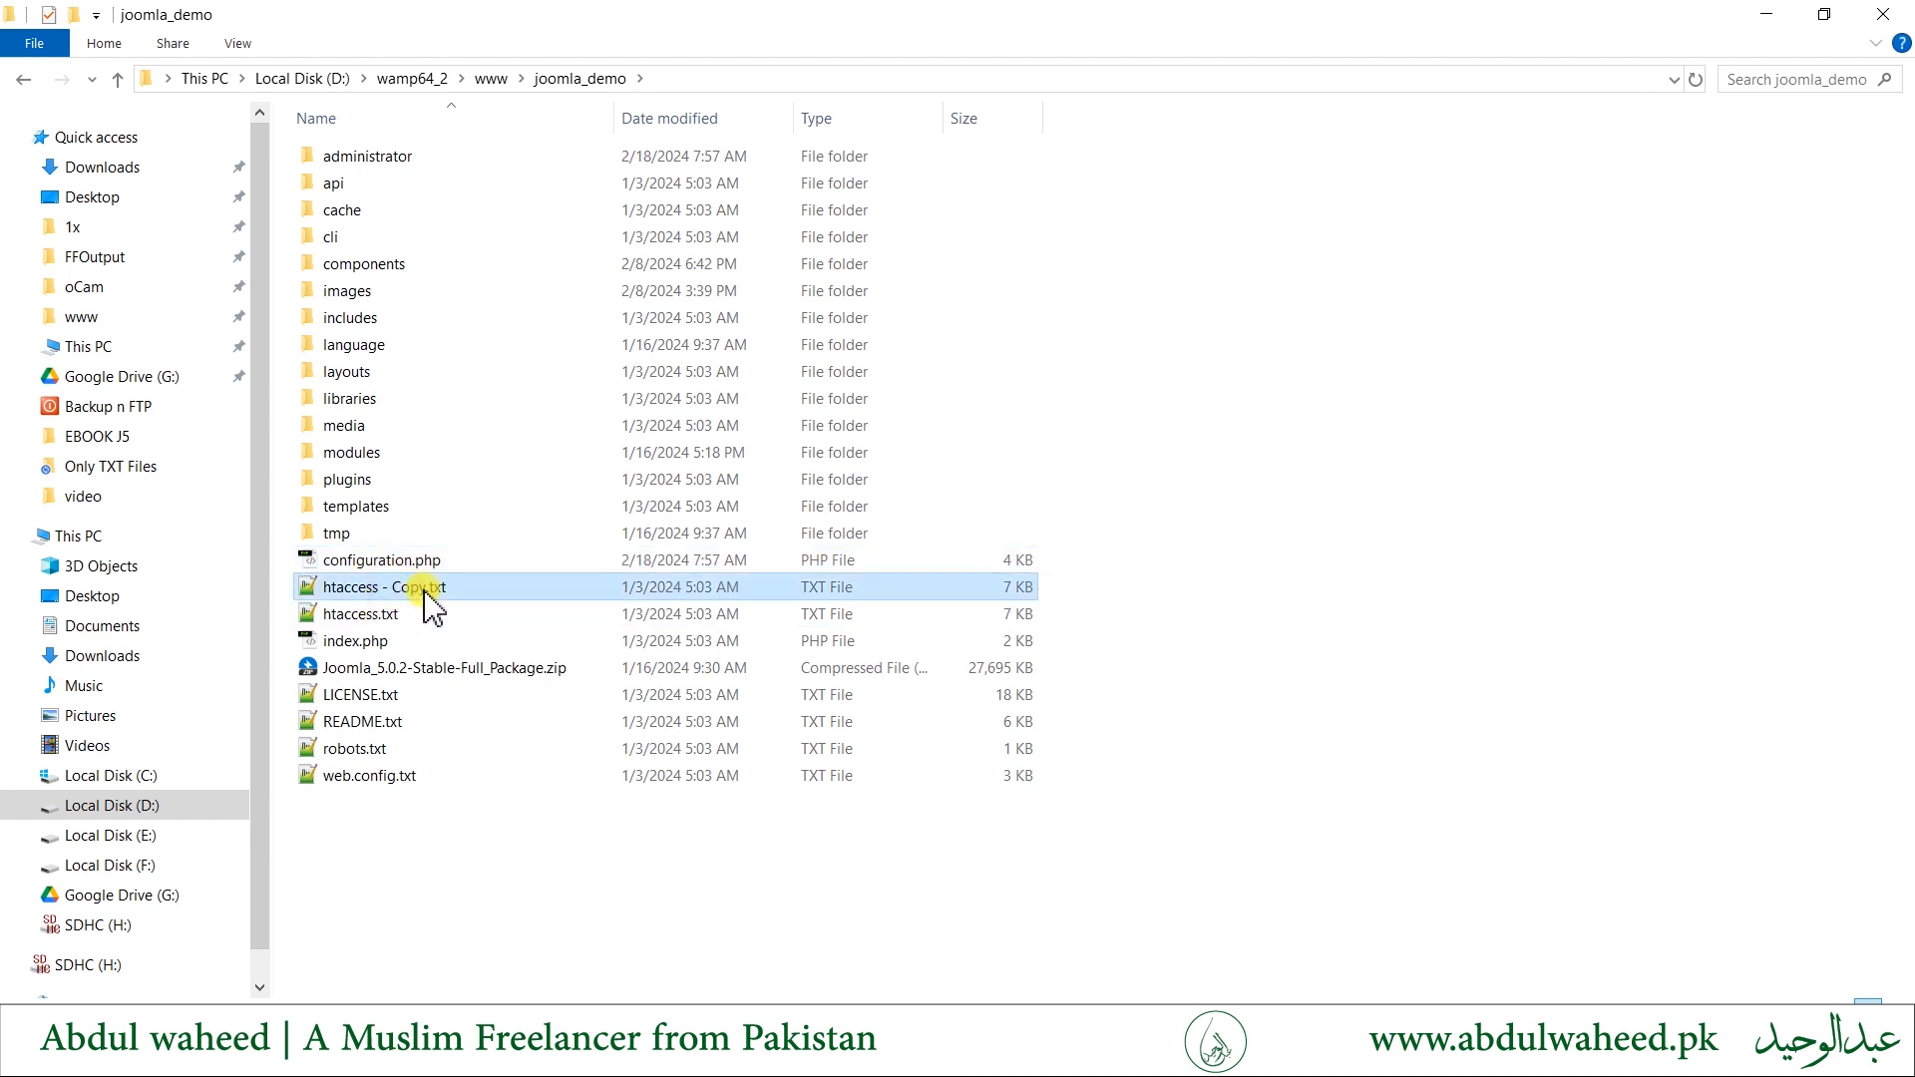
{"action": "left_click", "coordinate": [384, 587]}
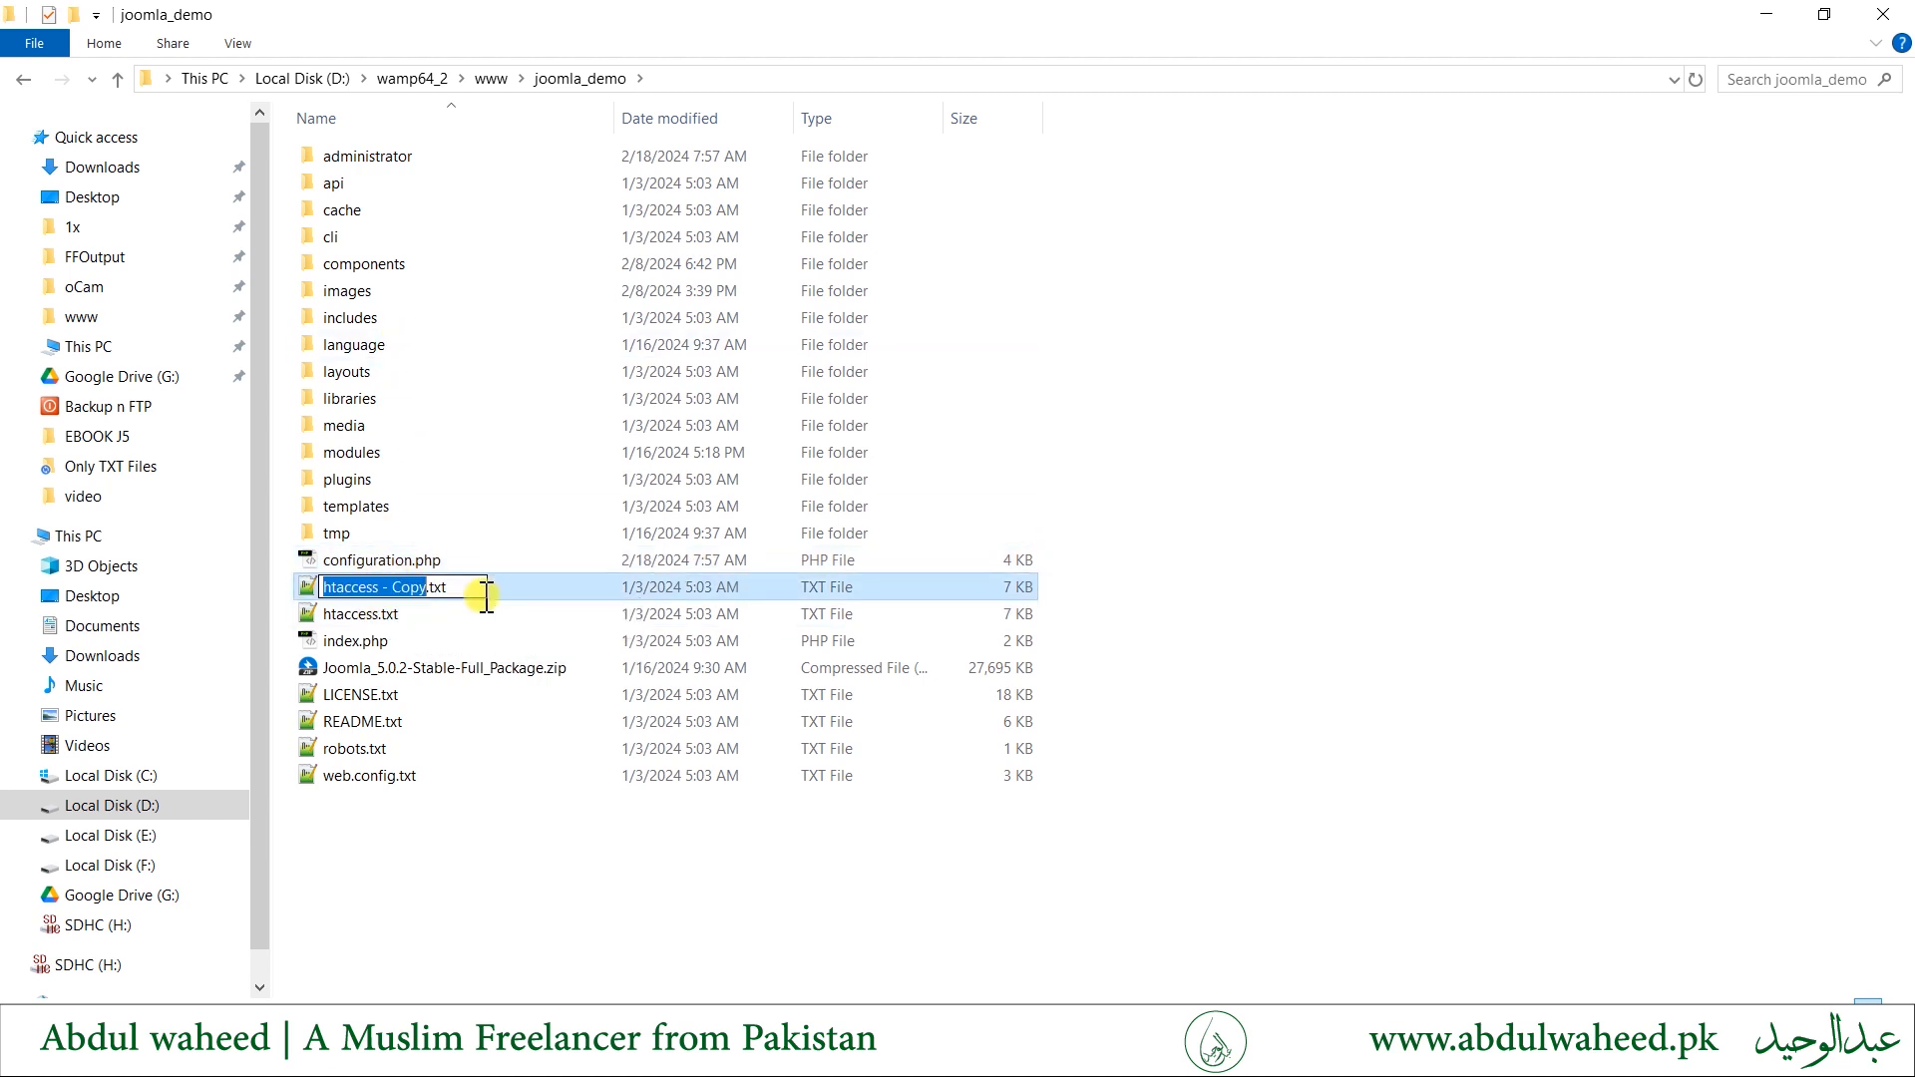
{"action": "key", "text": "ctrl+a"}
{"action": "type", "text": "."}
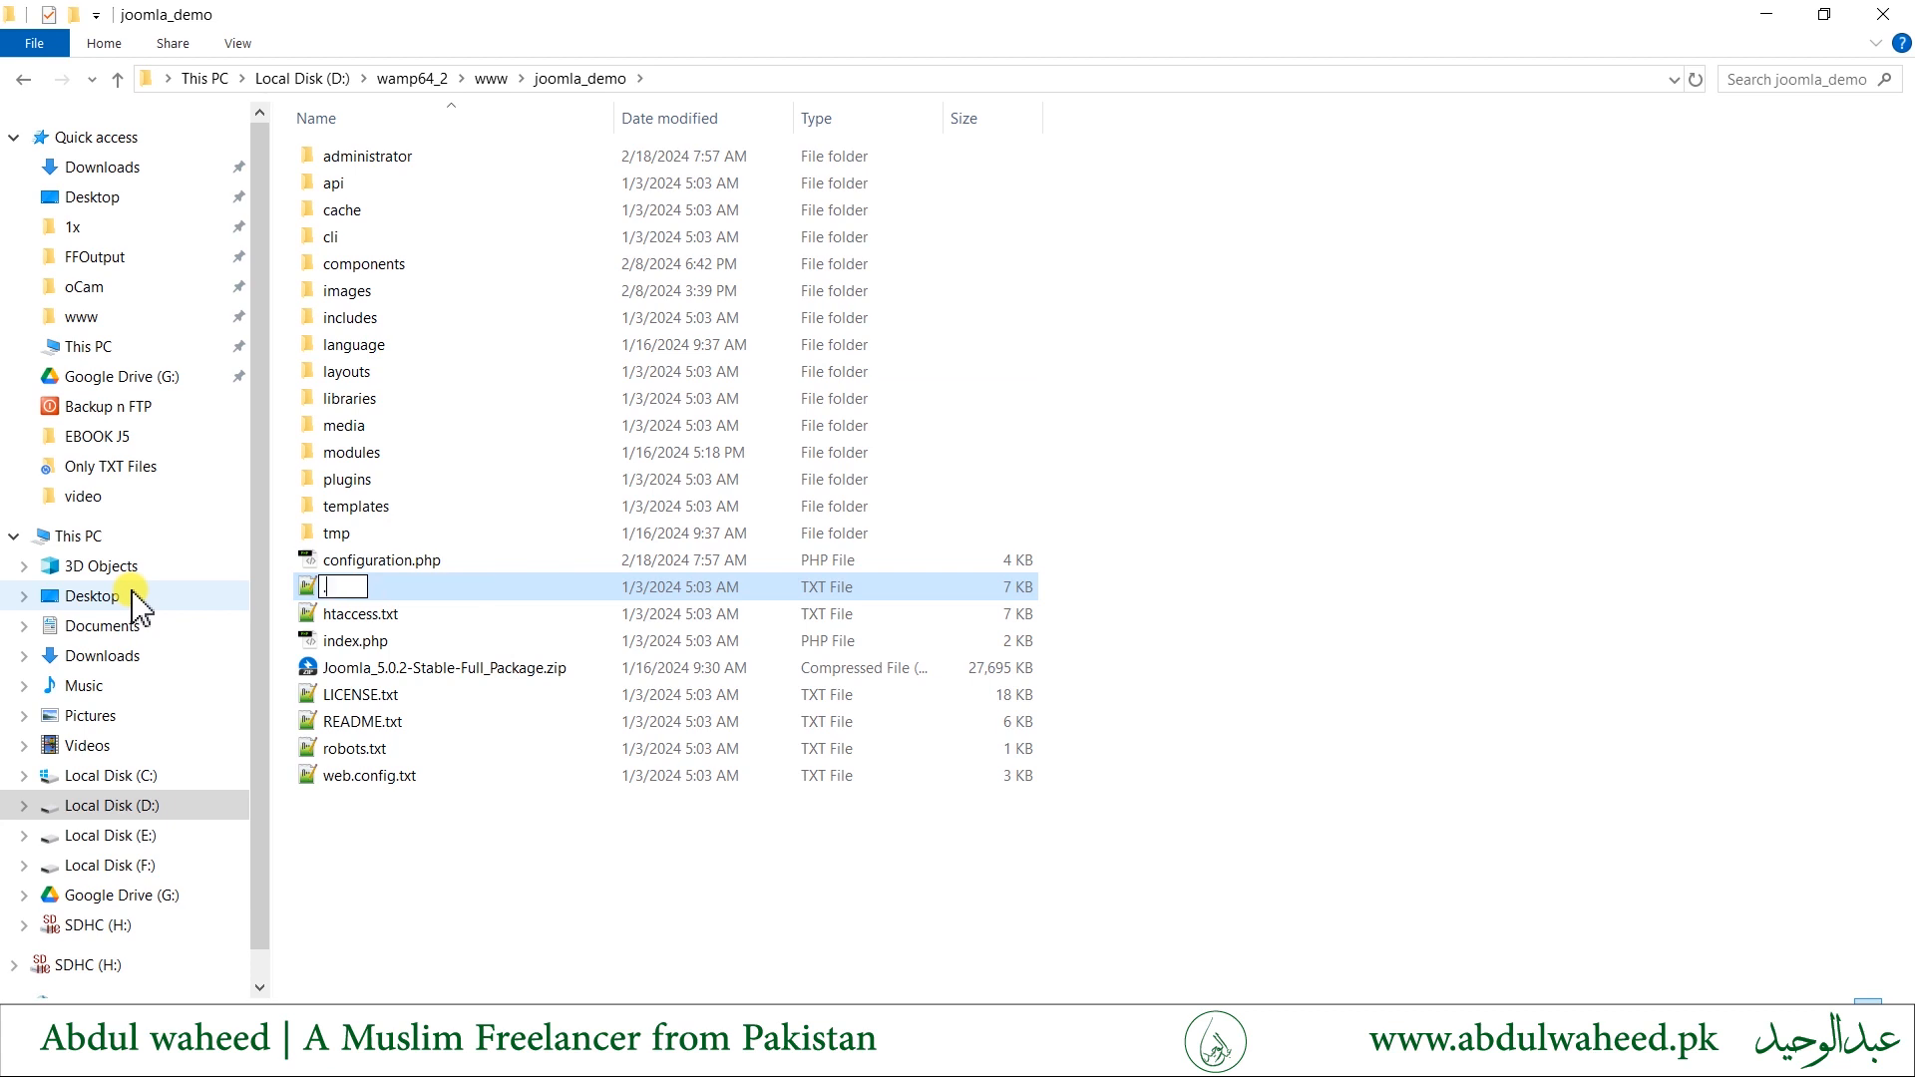
{"action": "type", "text": "htaccess"}
{"action": "key", "text": "Return"}
{"action": "key", "text": "Return"}
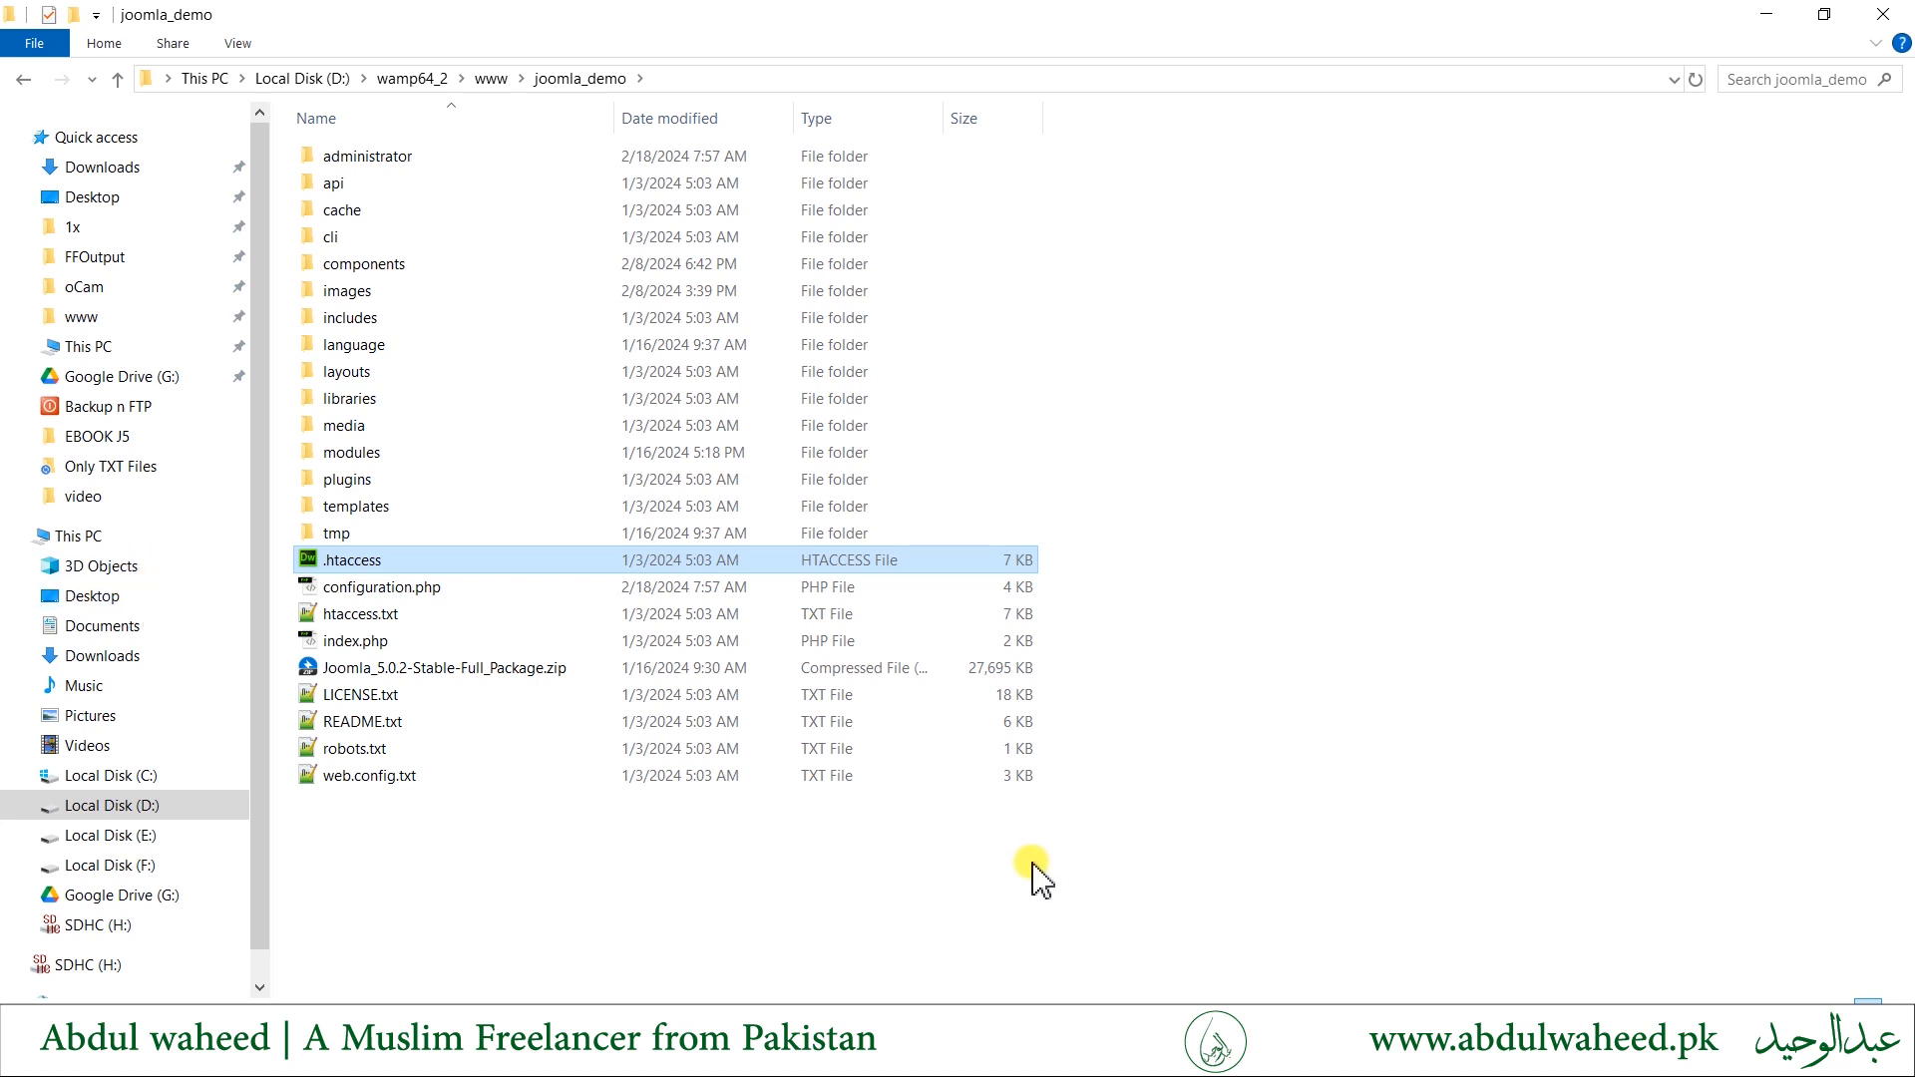
- Switch back to Chrome, save and close the Global Configuration, and open Redirects from the System Dashboard
{"action": "left_click", "coordinate": [558, 1057]}
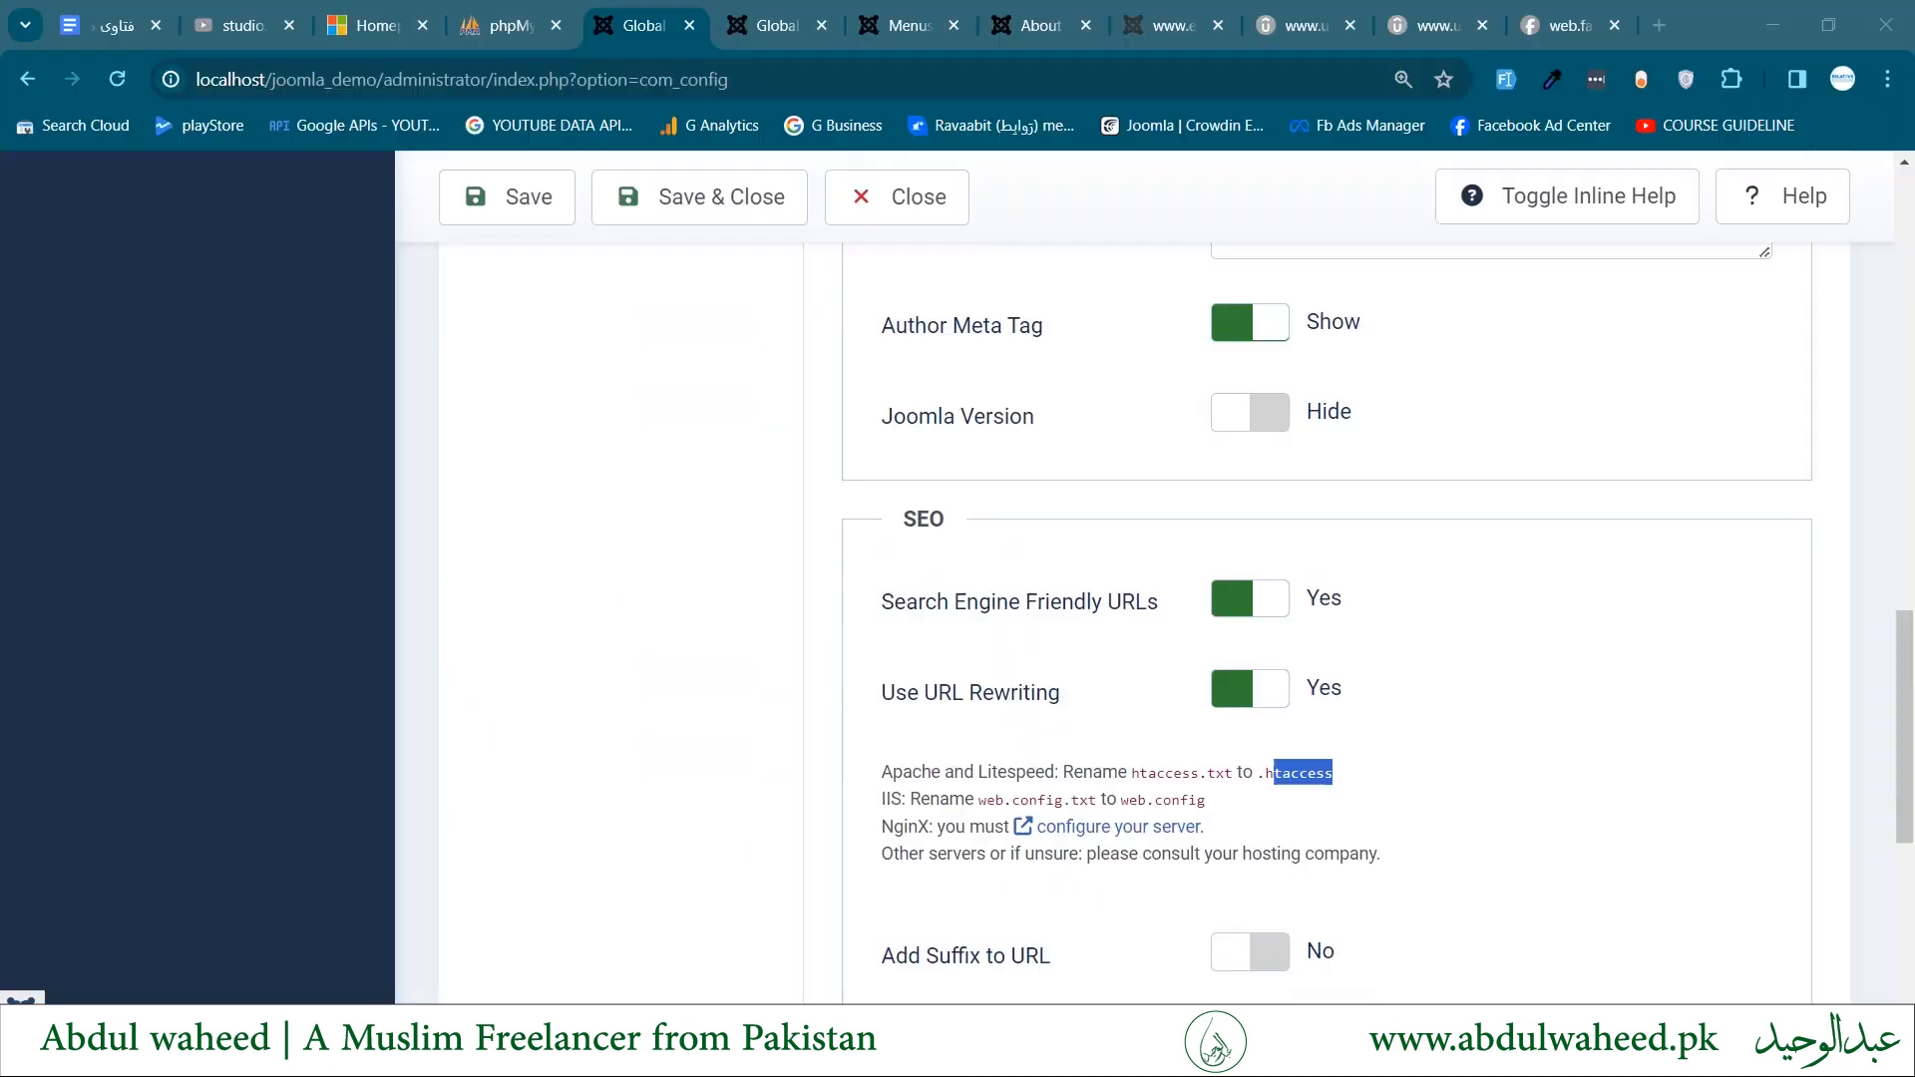
{"action": "left_click", "coordinate": [708, 231]}
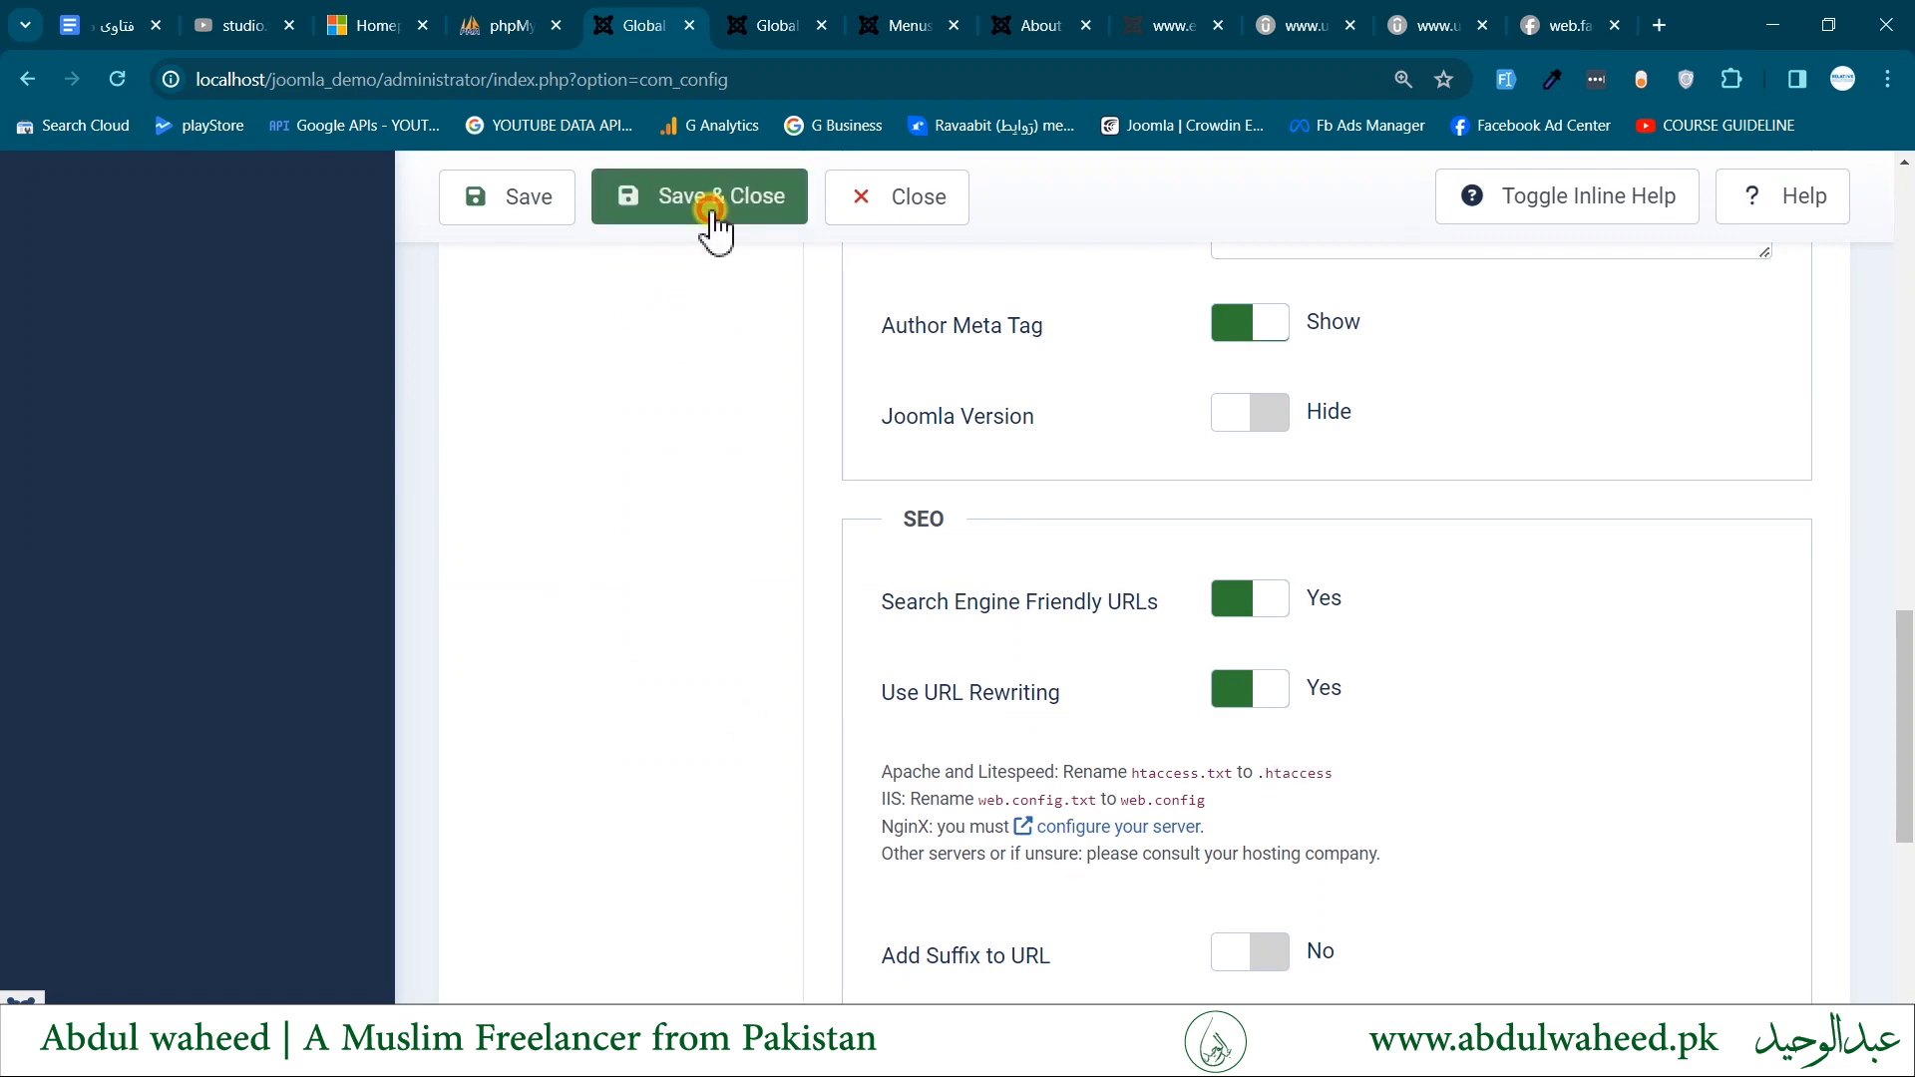
{"action": "left_click", "coordinate": [715, 219]}
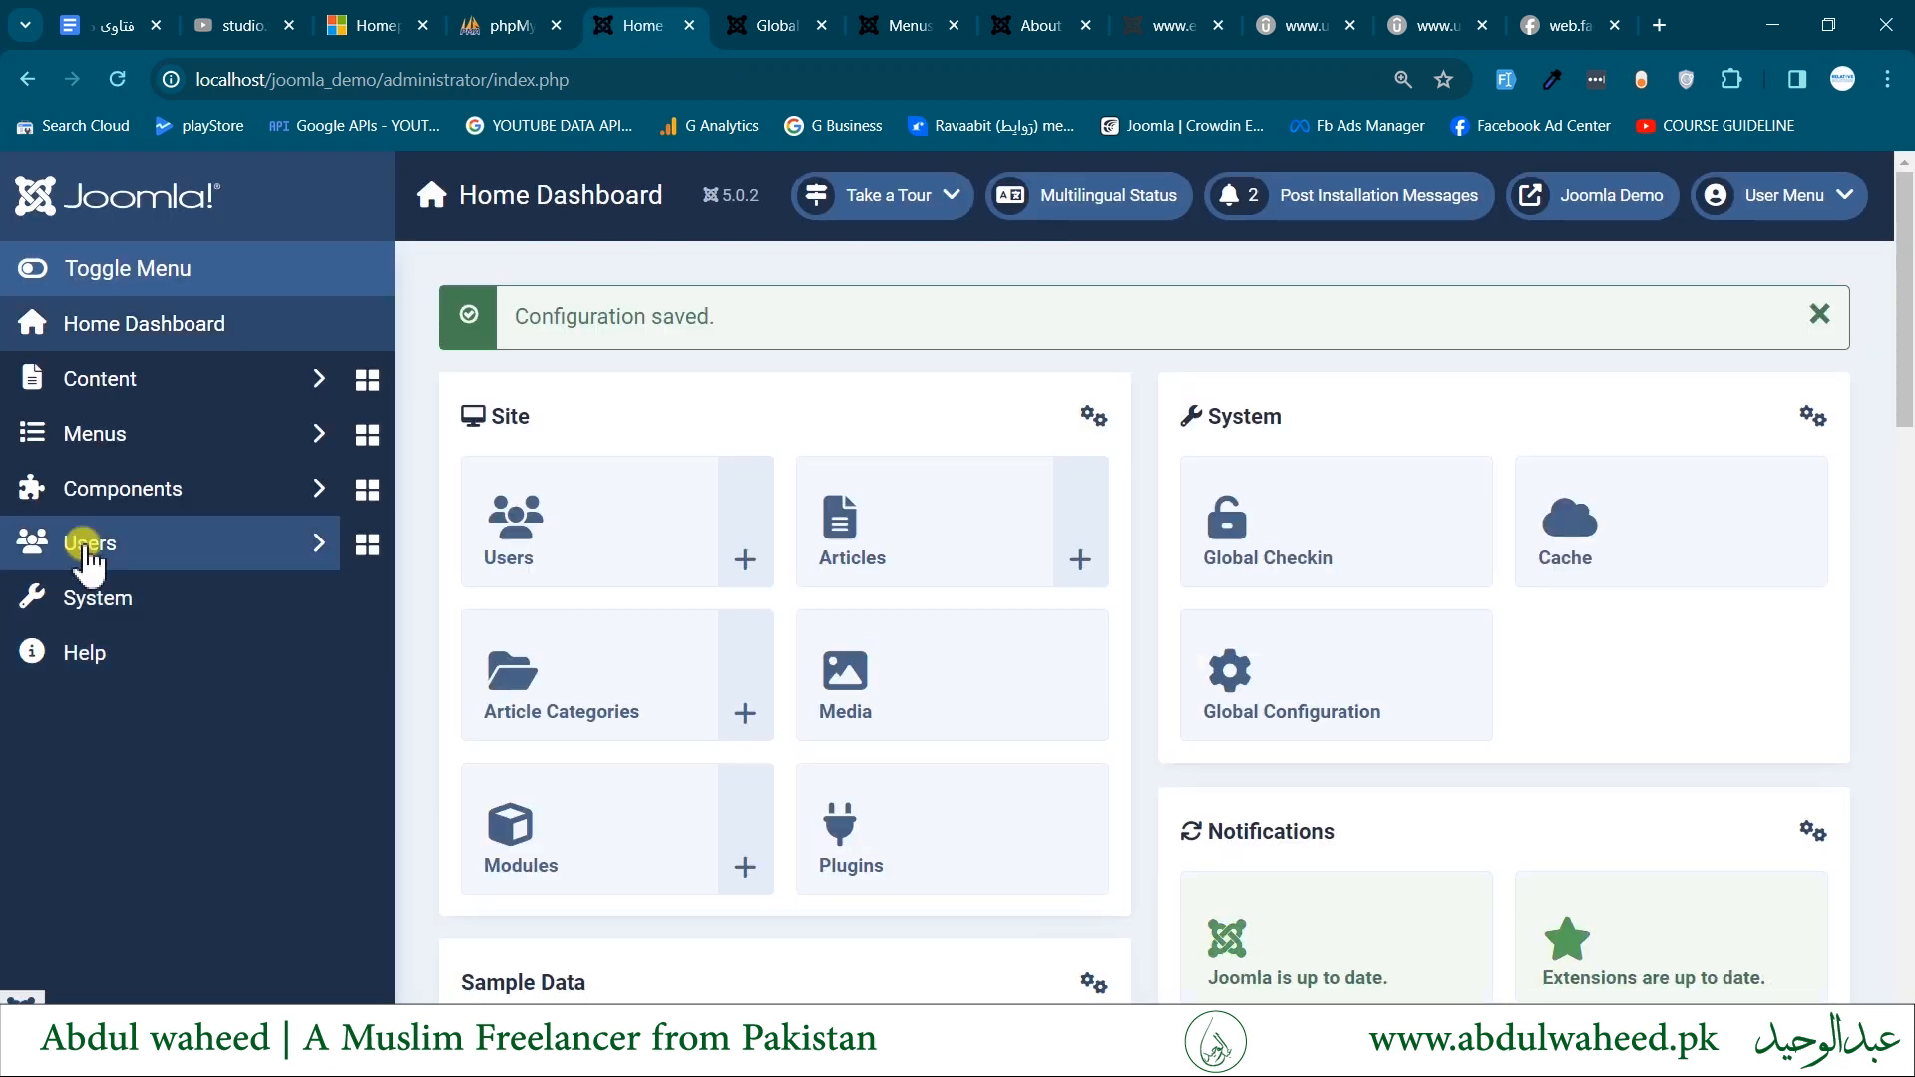
{"action": "left_click", "coordinate": [93, 598]}
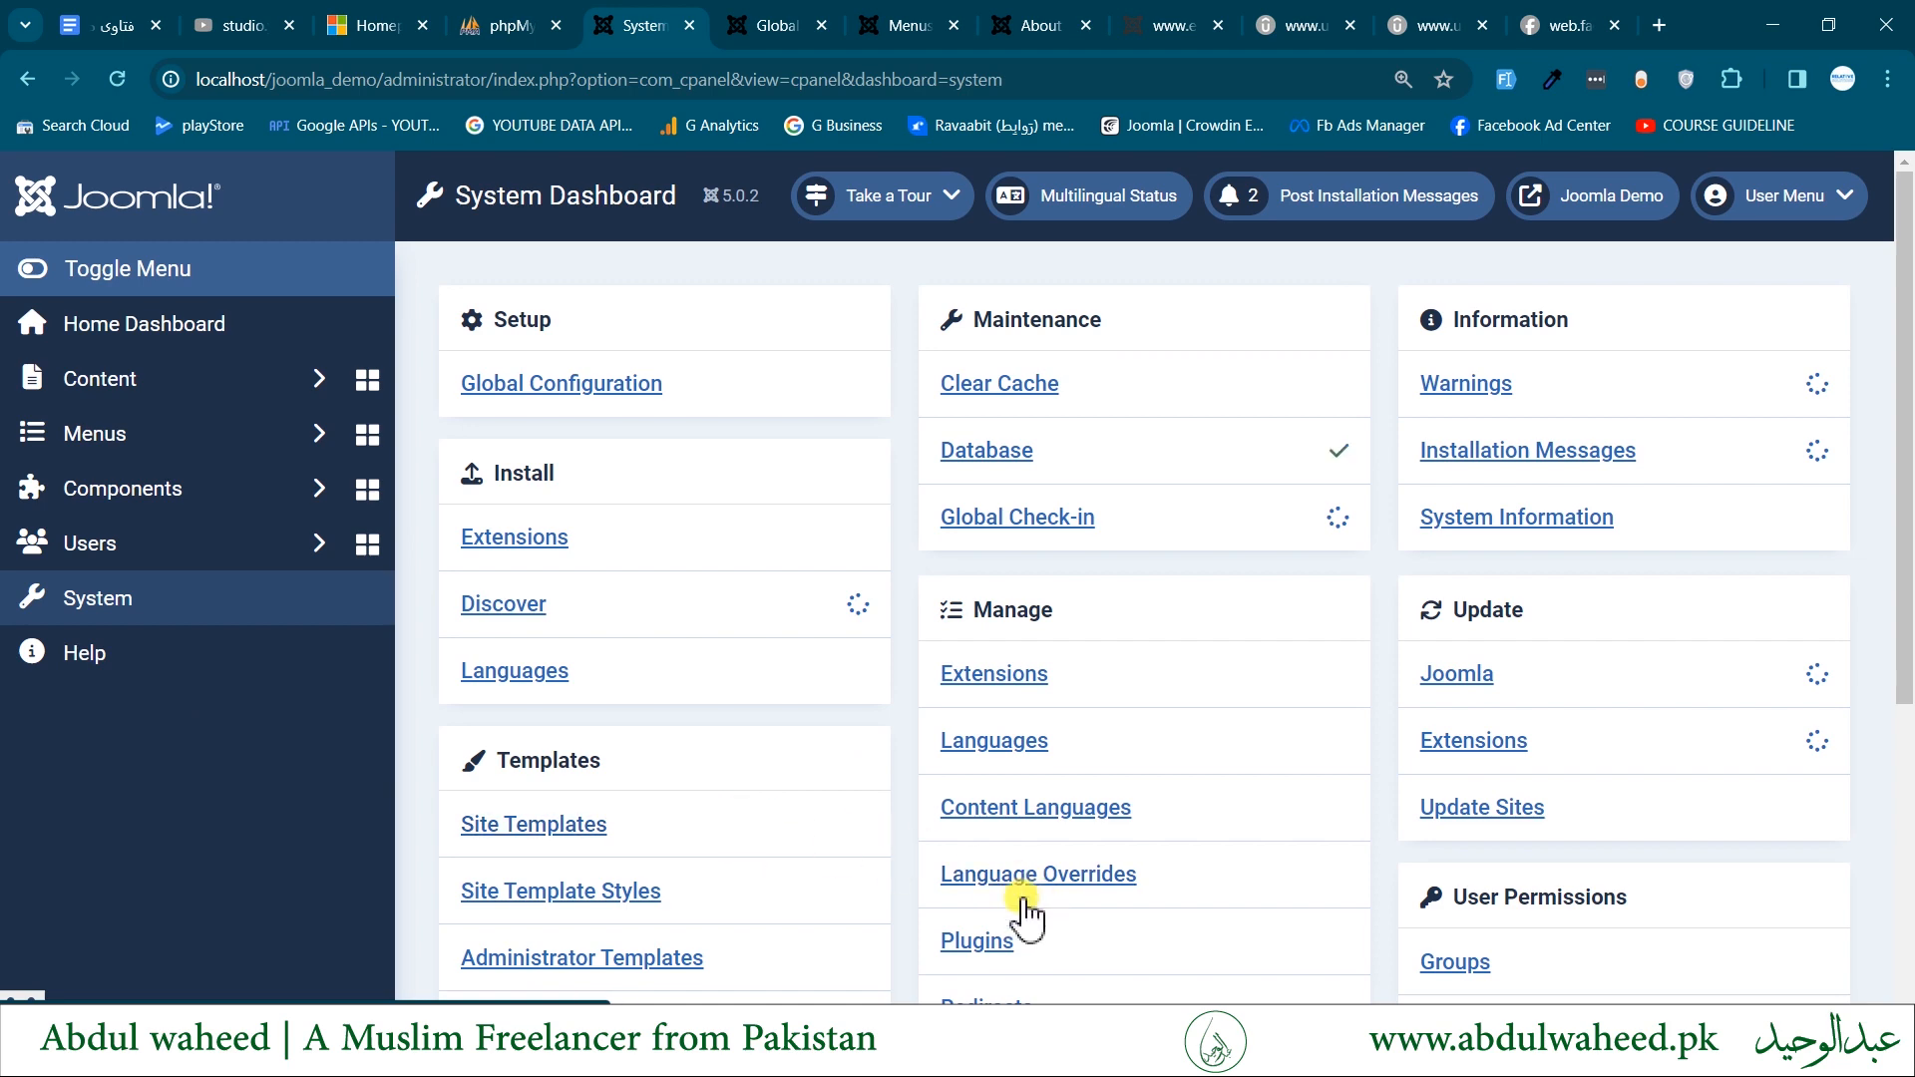
{"action": "left_click", "coordinate": [976, 997]}
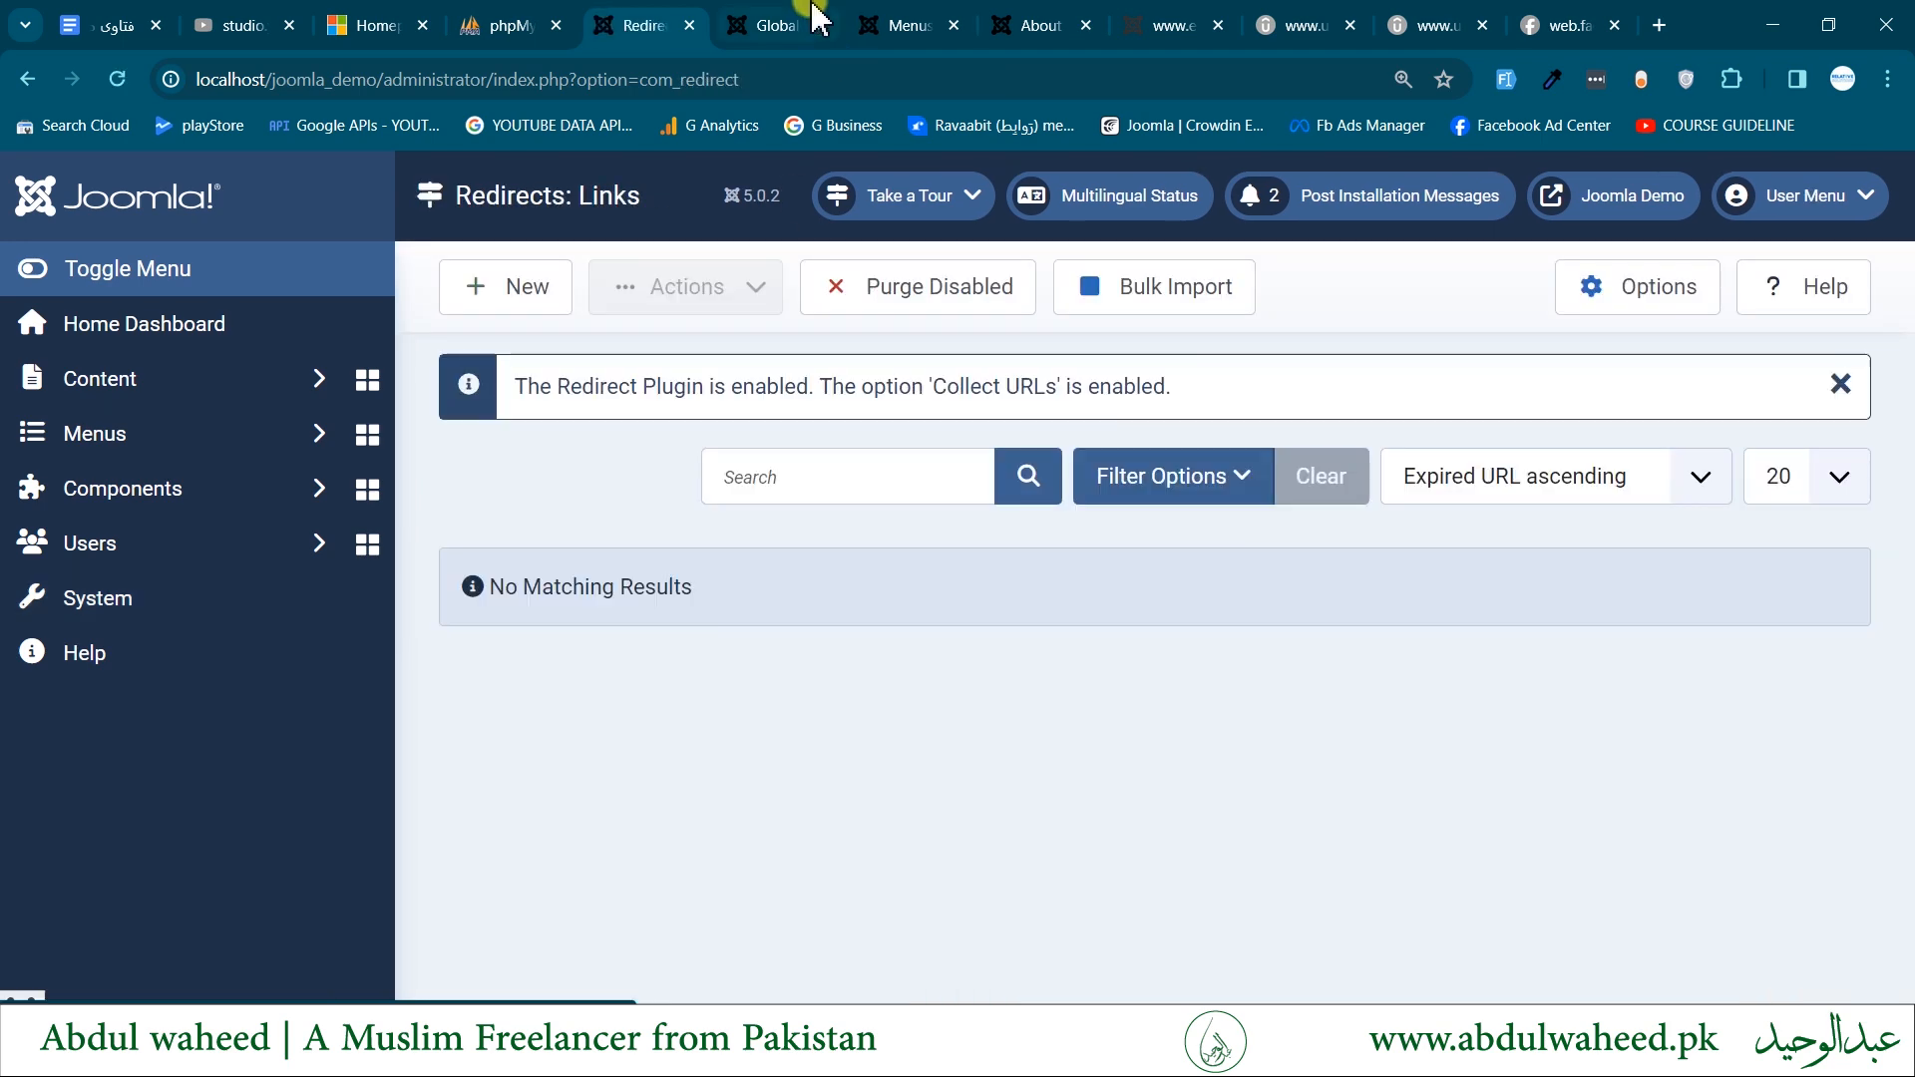
- Open the About us page on the site's frontend and shorten its address to localhost/joomla_demo/en/about without loading it
{"action": "left_click", "coordinate": [1564, 199]}
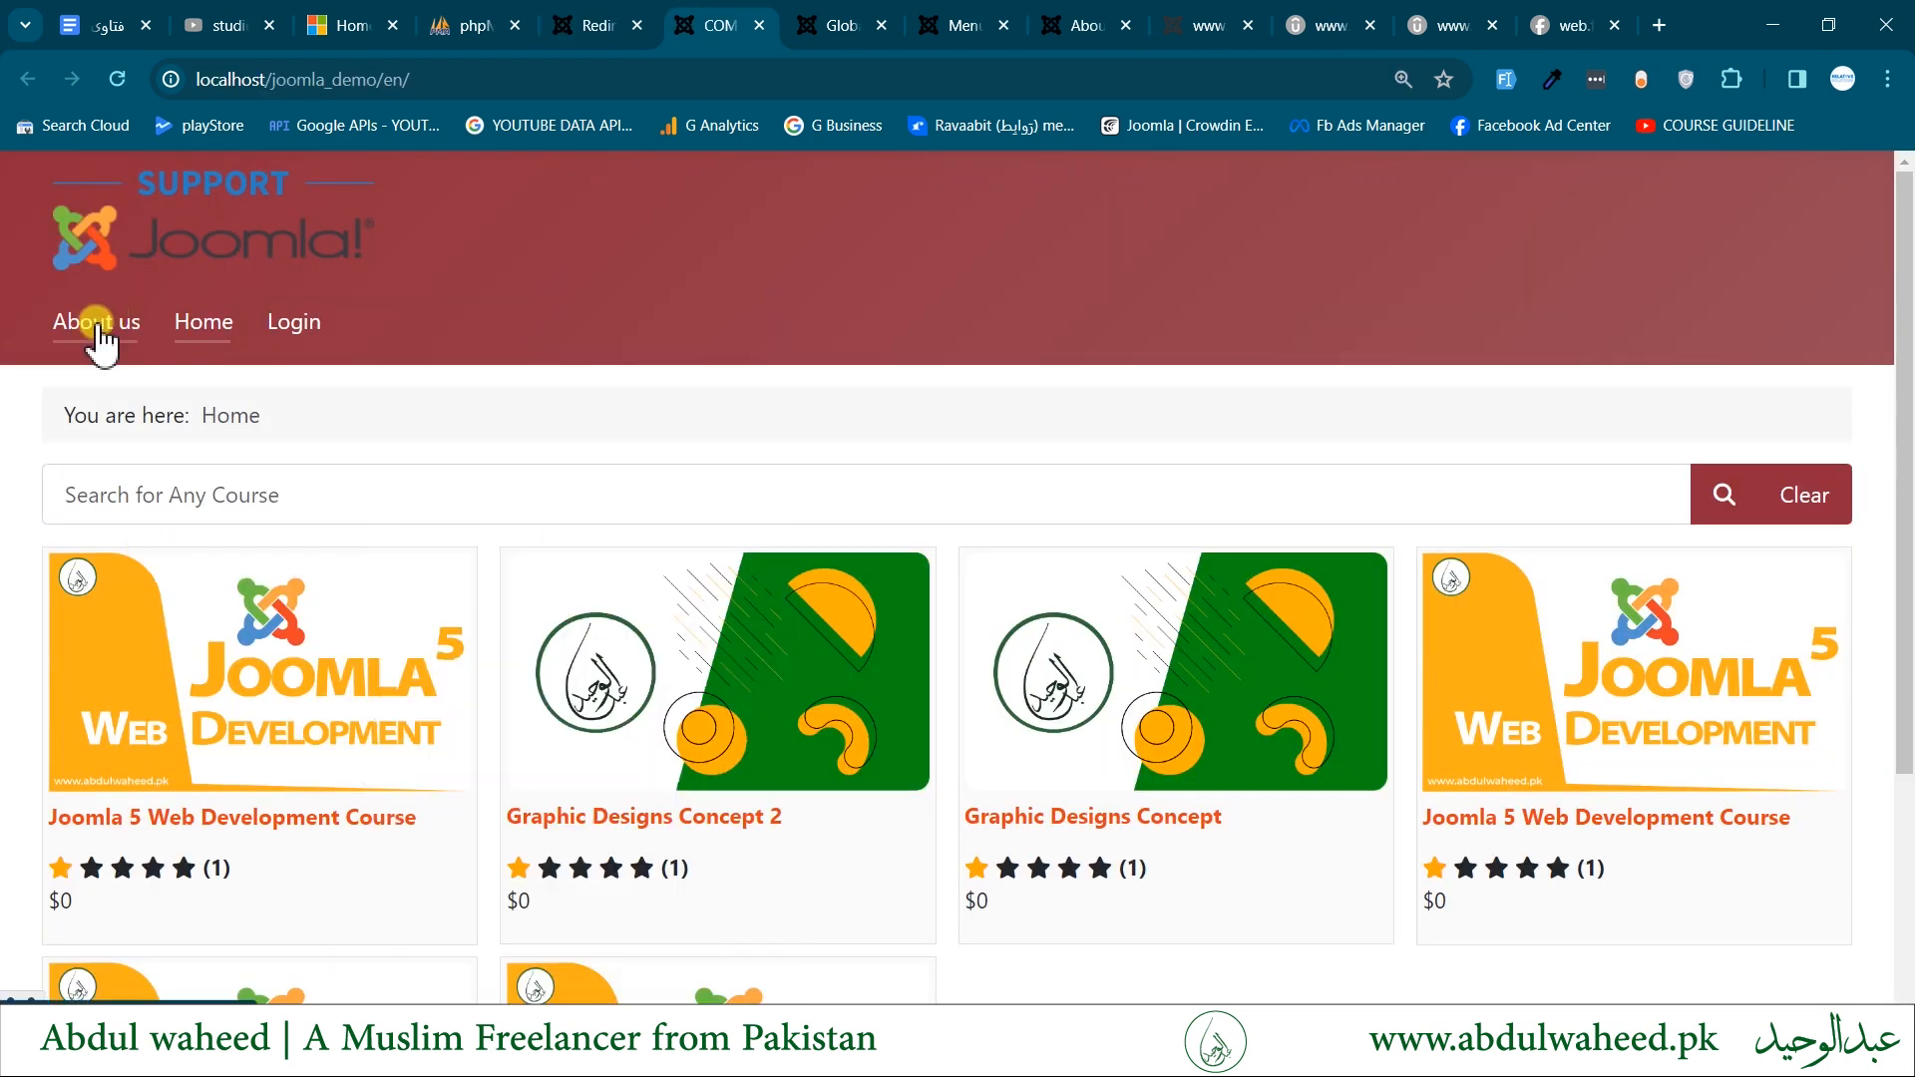
{"action": "left_click", "coordinate": [100, 327]}
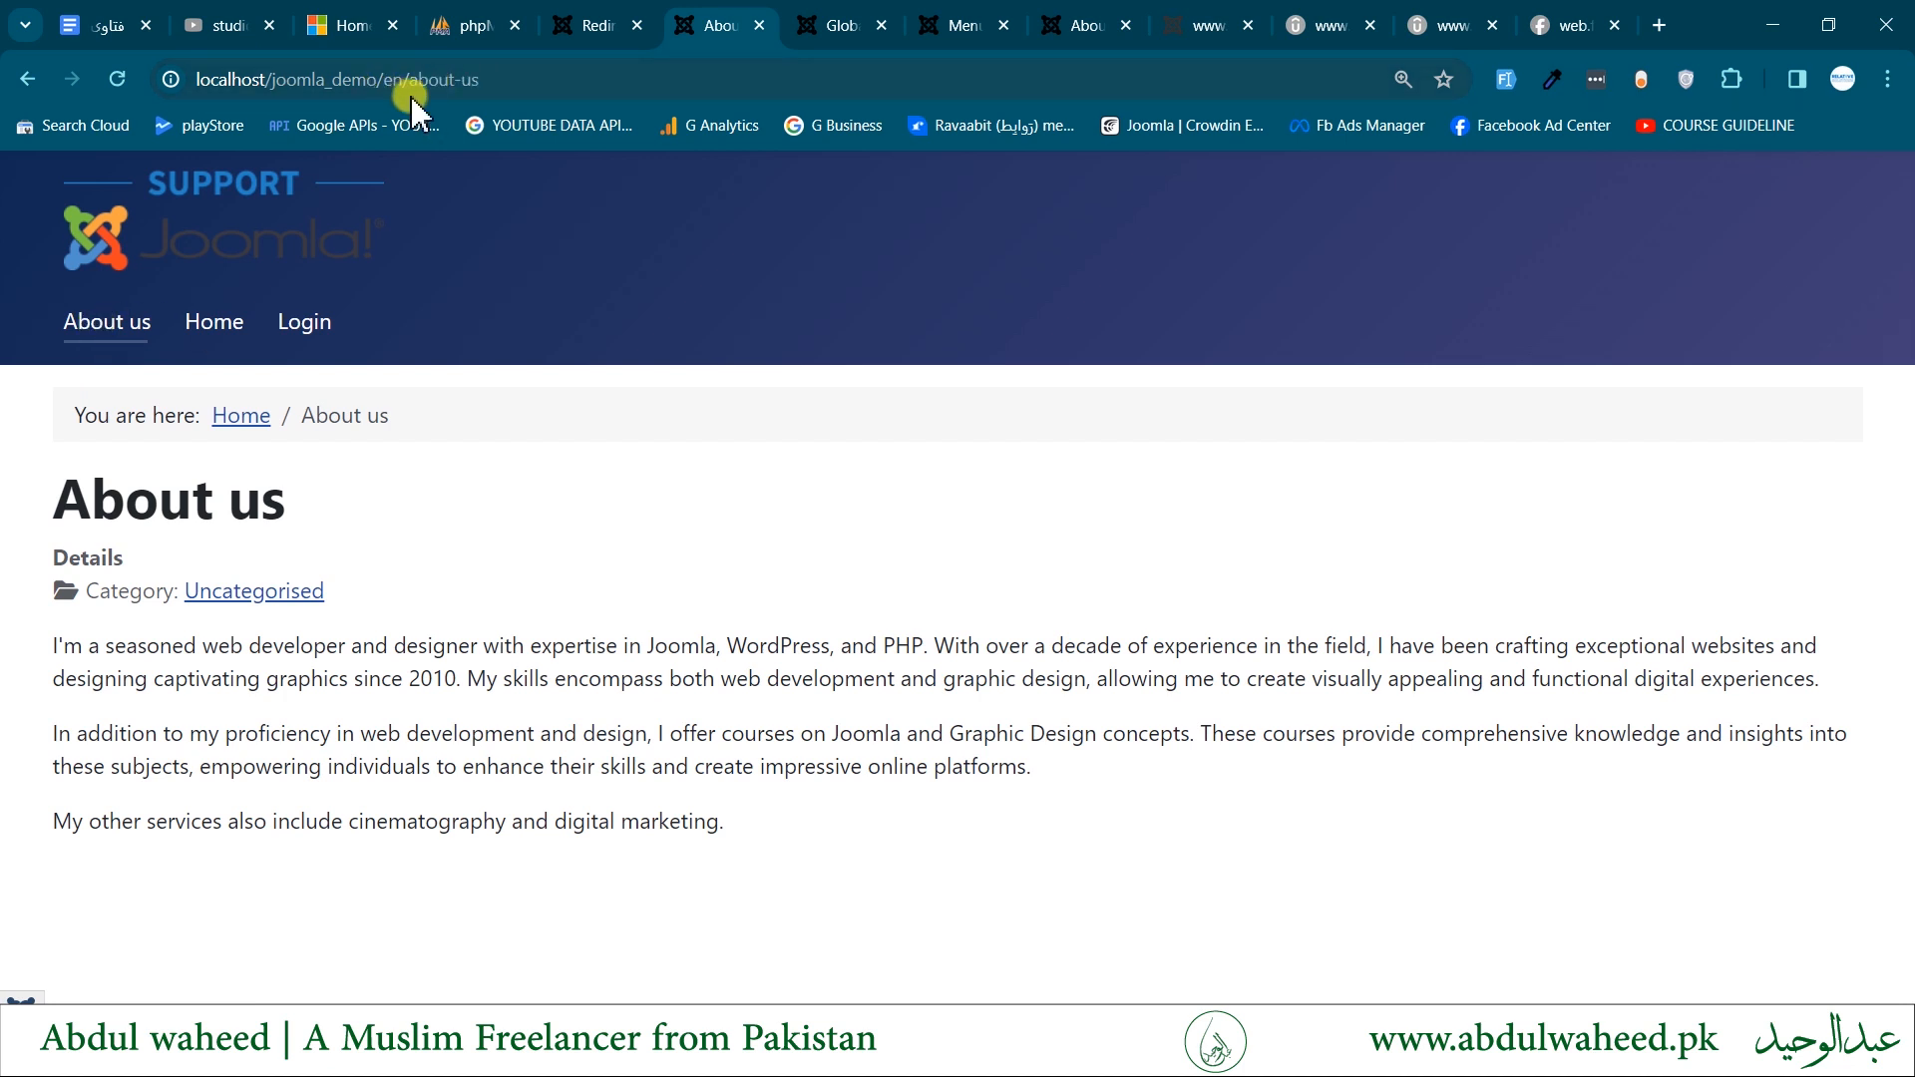
{"action": "left_click_drag", "start_coordinate": [452, 76], "coordinate": [600, 87]}
{"action": "type", "text": "t"}
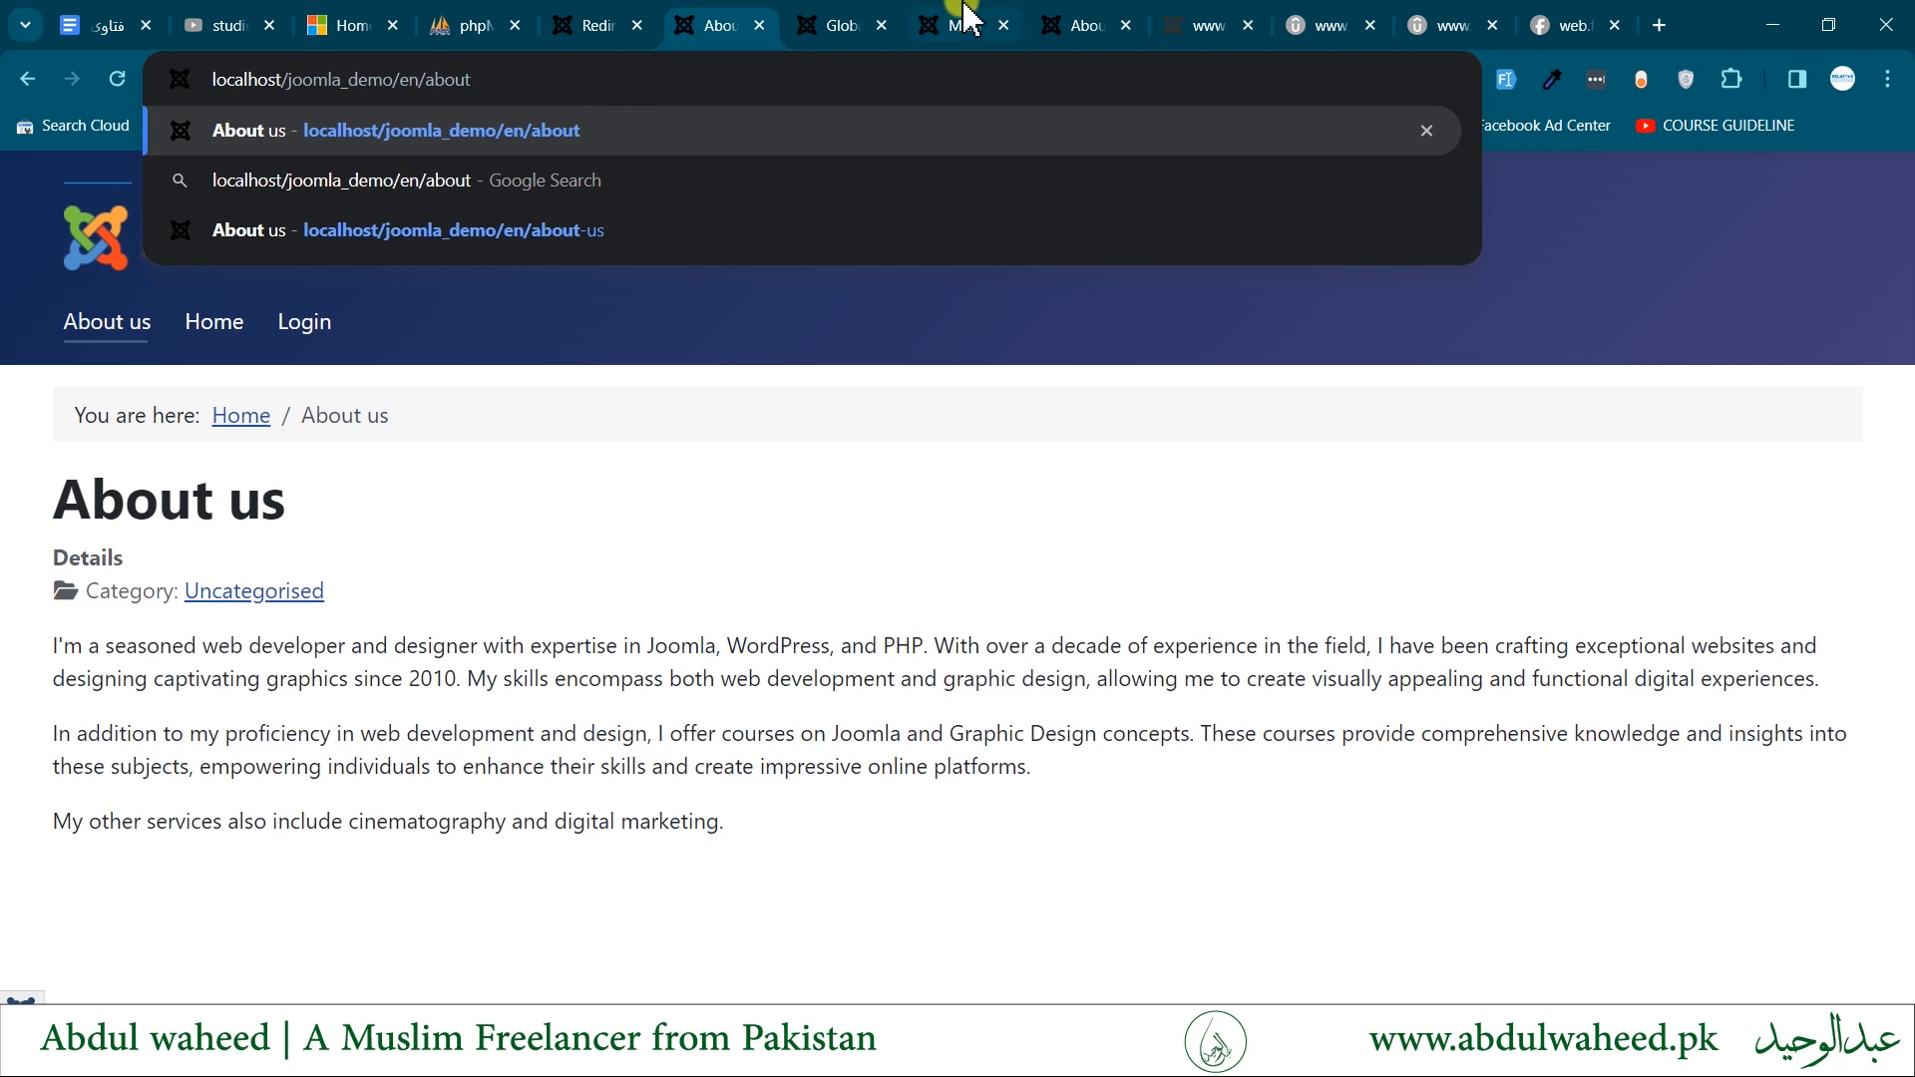
- Open the About us (2) item from the Main Menu (en-GB) list and examine its title and alias
{"action": "left_click", "coordinate": [987, 22]}
{"action": "scroll", "coordinate": [798, 798], "scroll_direction": "up", "scroll_amount": 1}
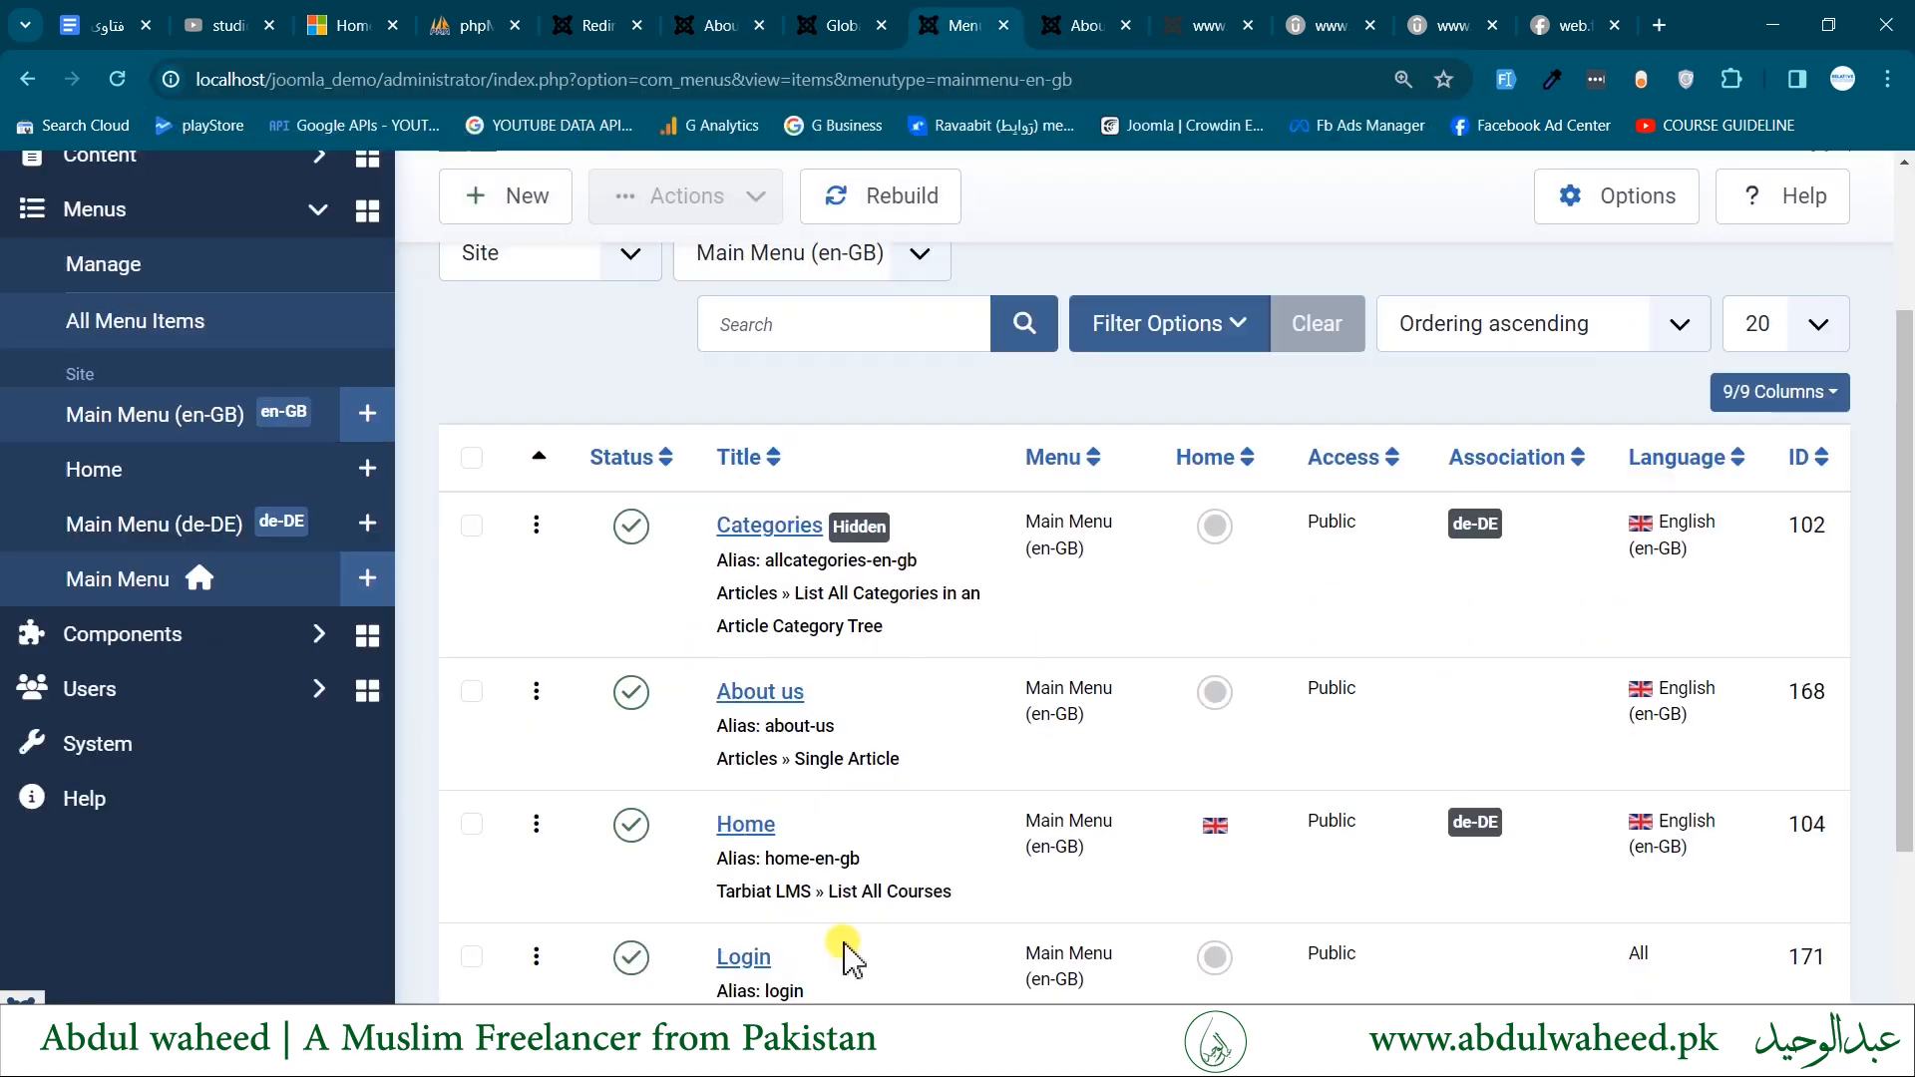
{"action": "scroll", "coordinate": [667, 812], "scroll_direction": "down", "scroll_amount": 1}
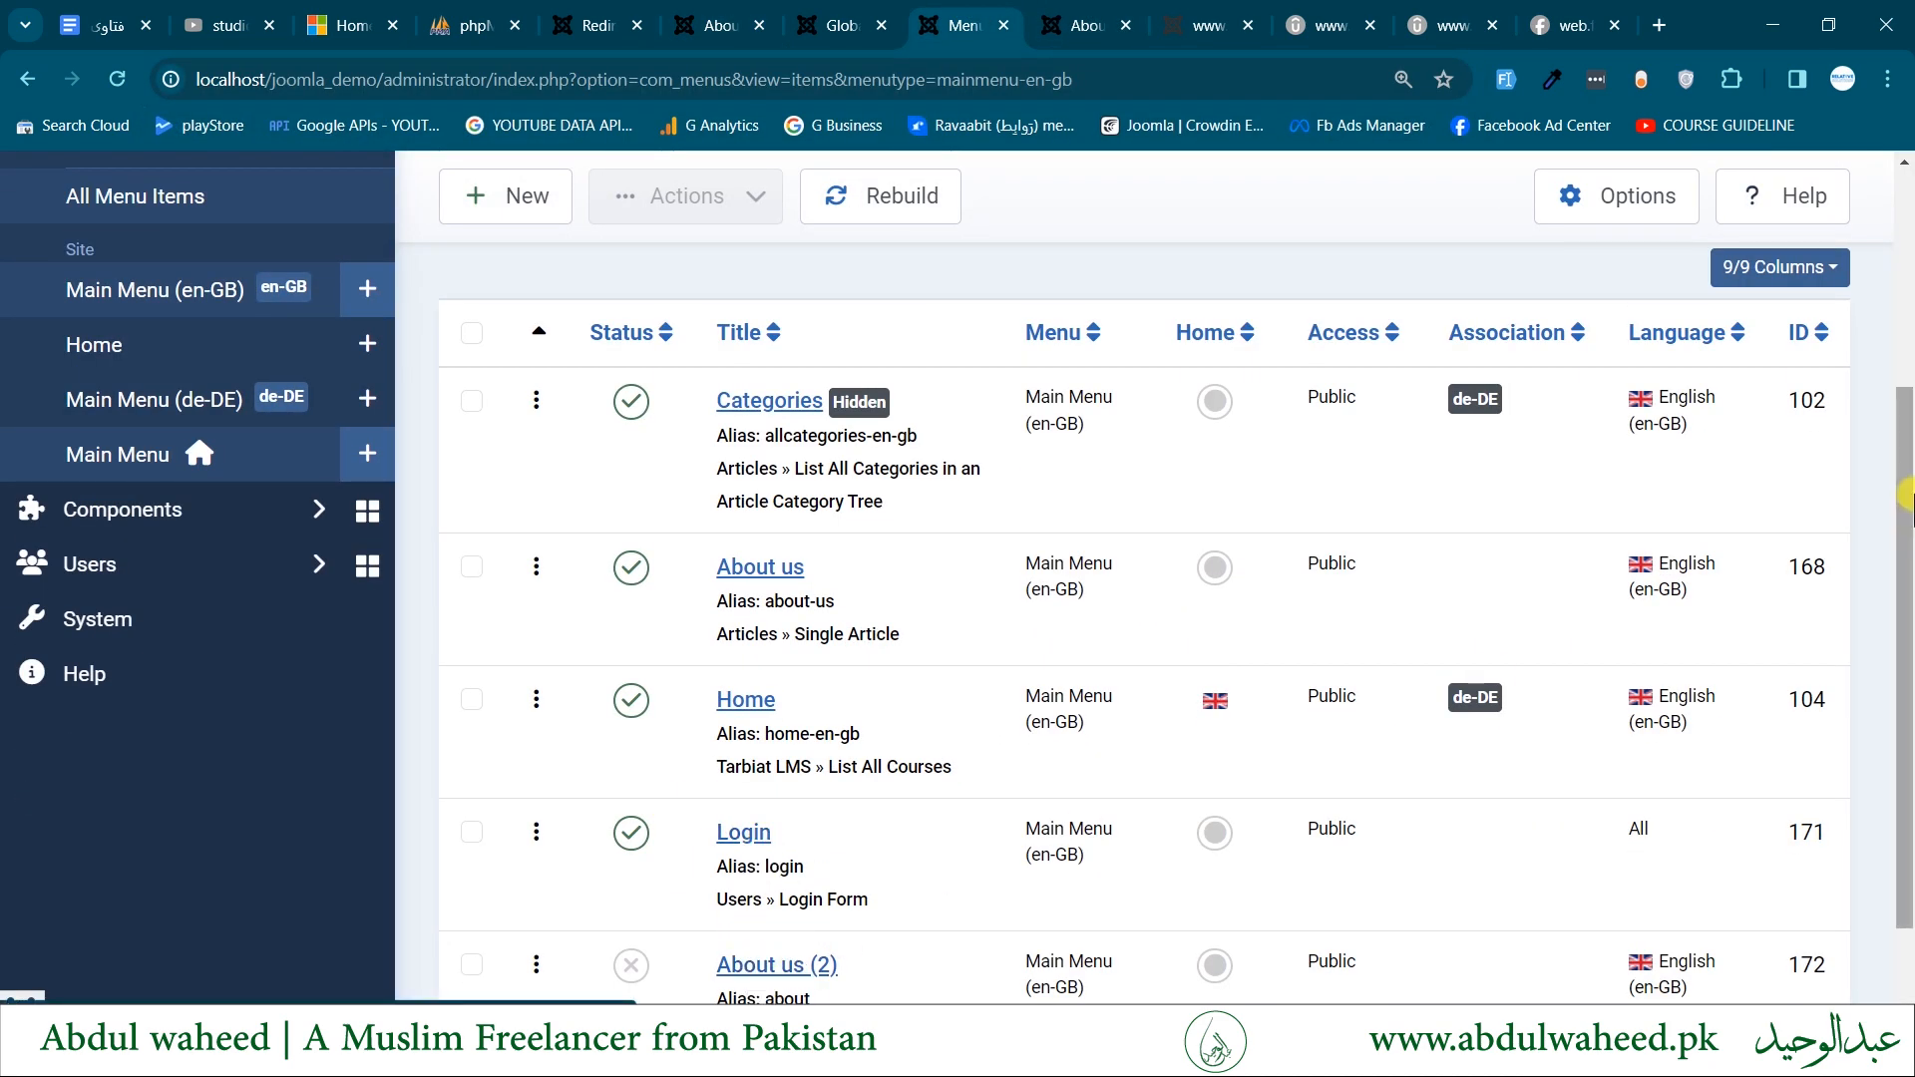
{"action": "scroll", "coordinate": [750, 973], "scroll_direction": "down", "scroll_amount": 1}
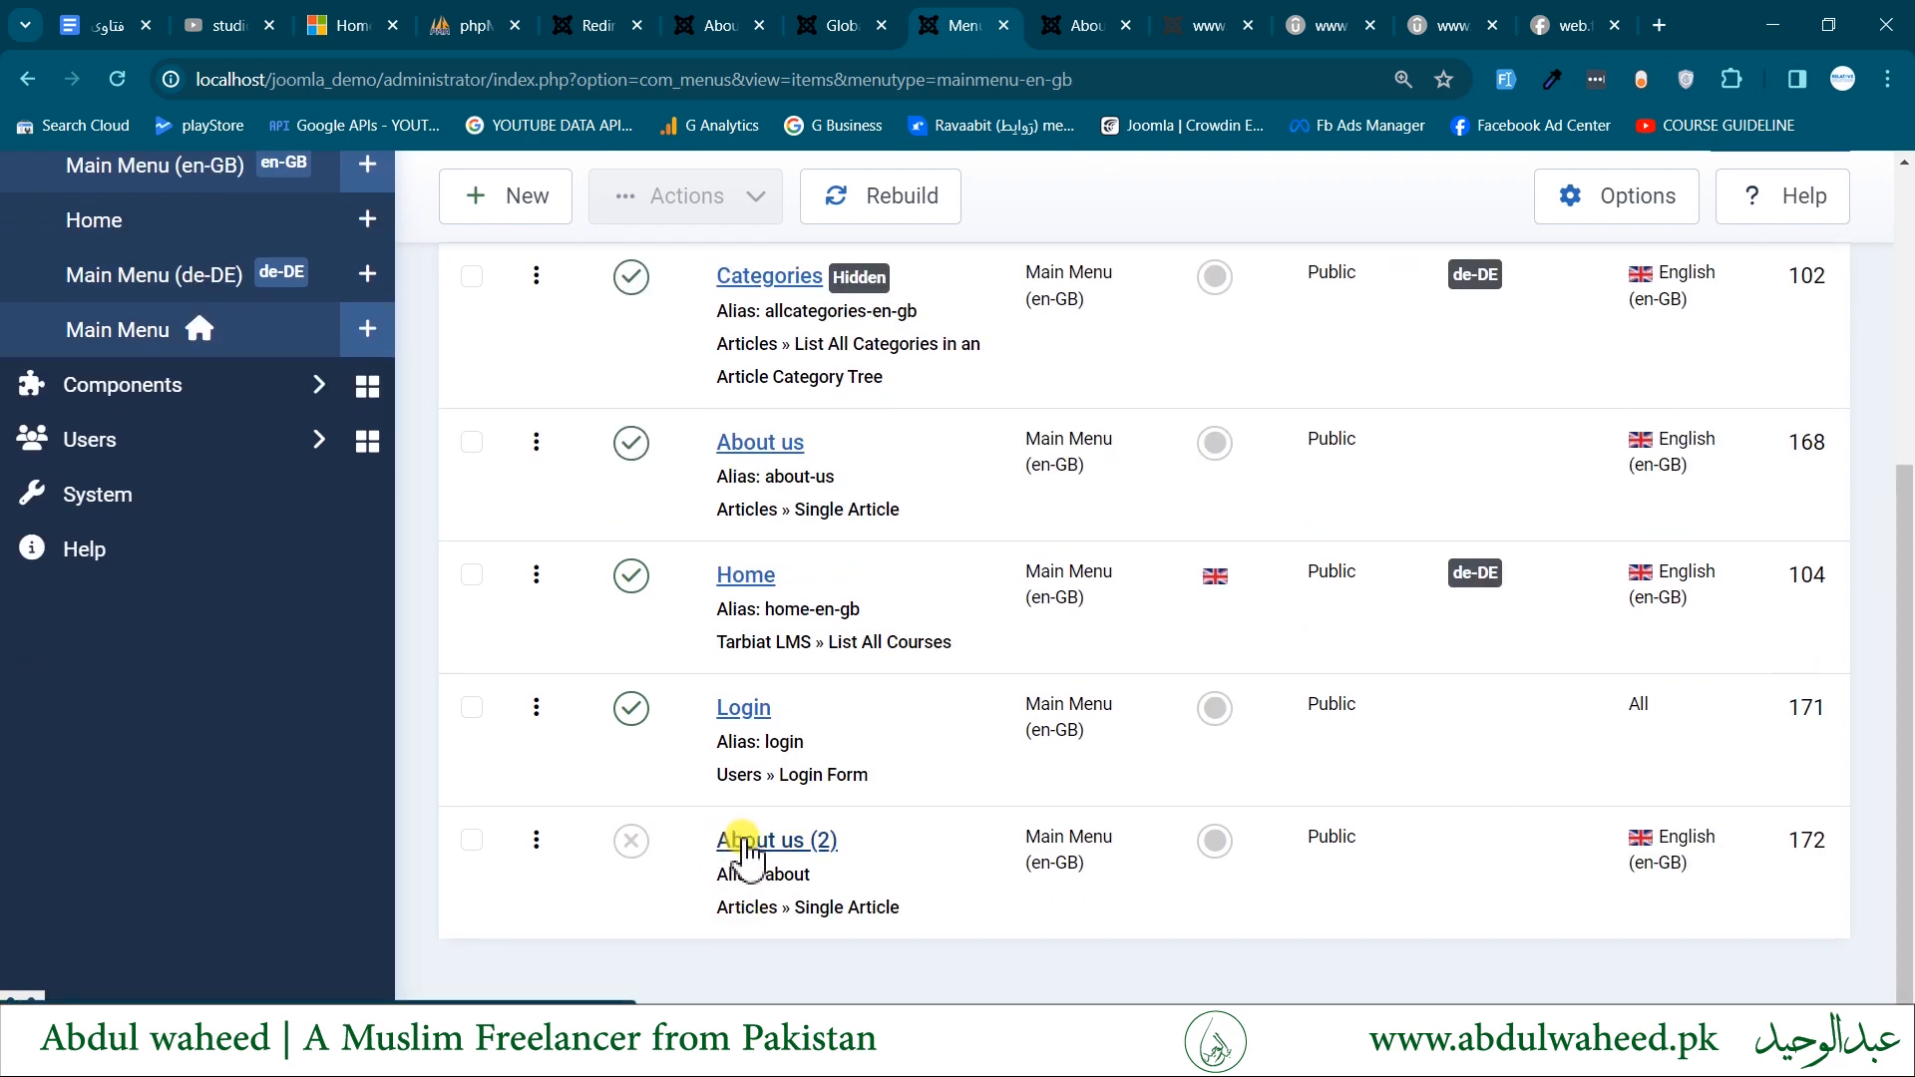
{"action": "left_click", "coordinate": [783, 874]}
{"action": "left_click", "coordinate": [783, 874]}
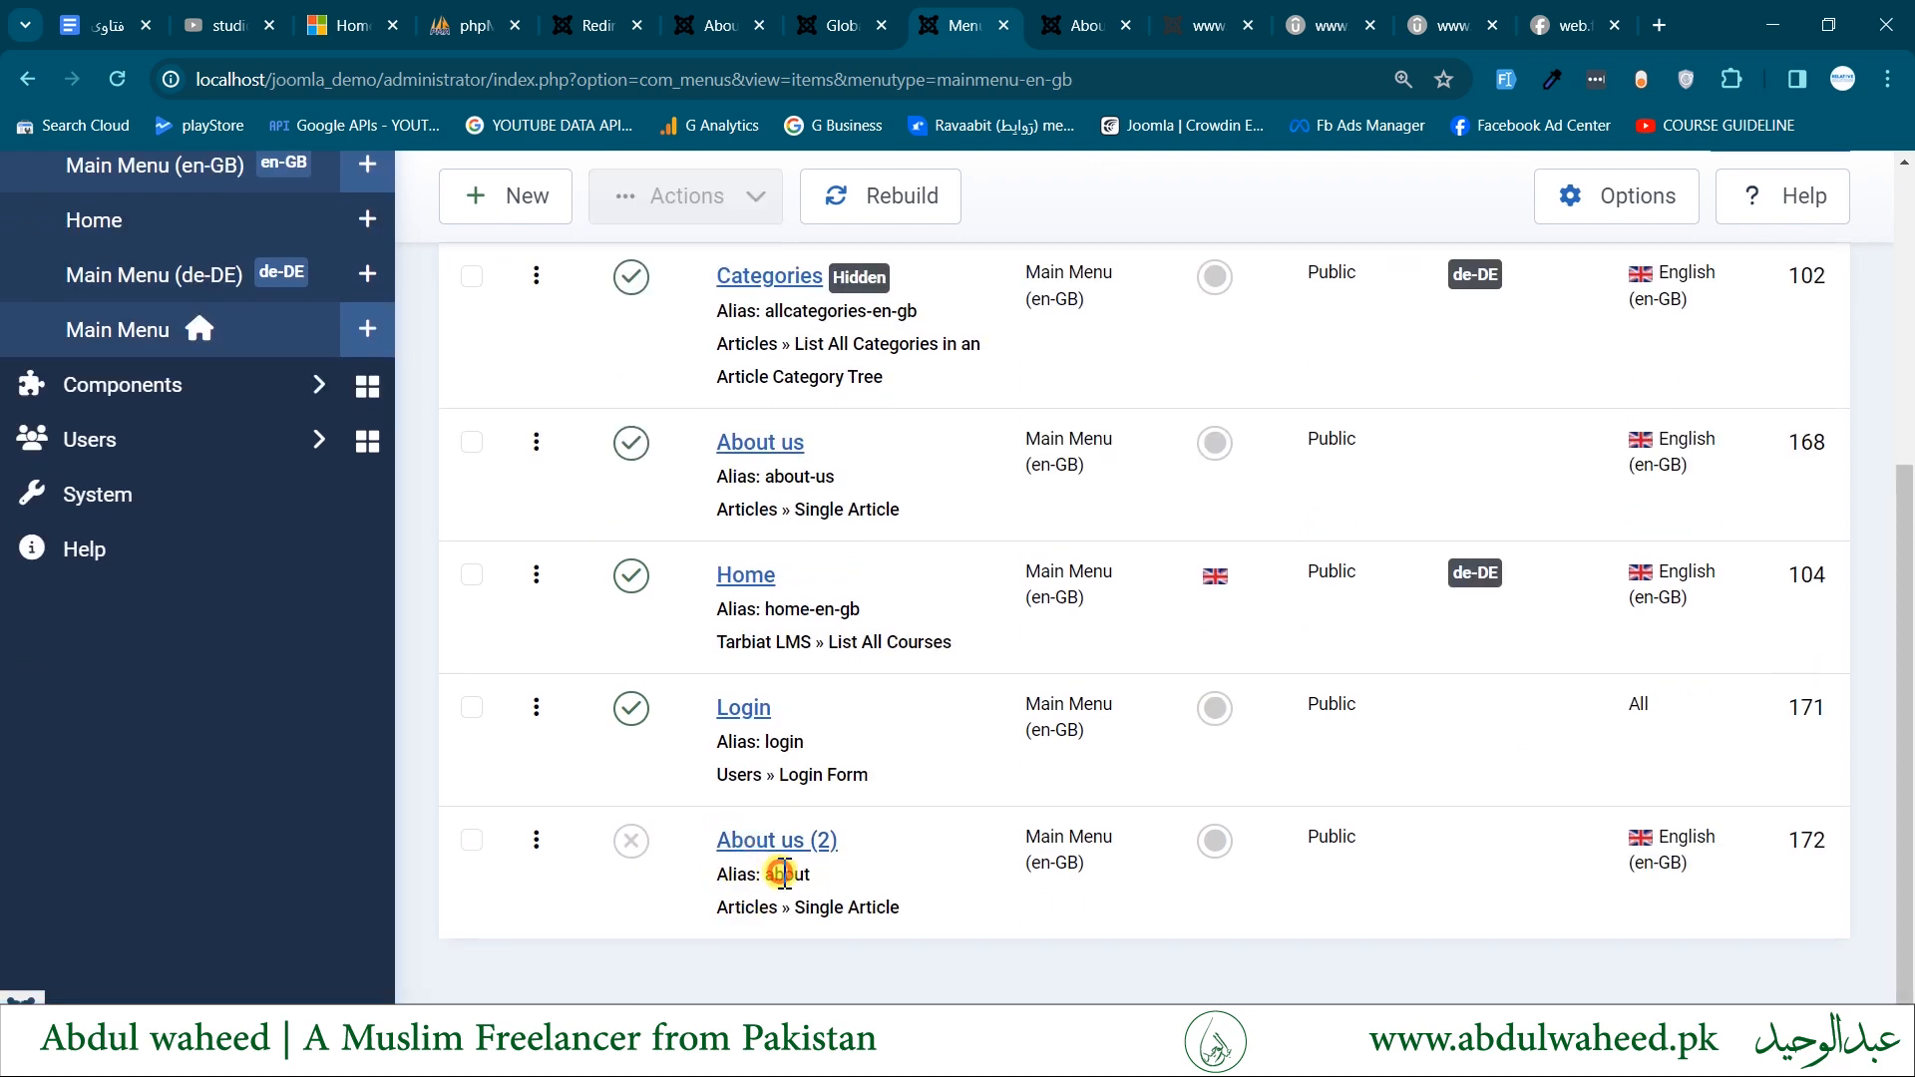
{"action": "left_click", "coordinate": [801, 872]}
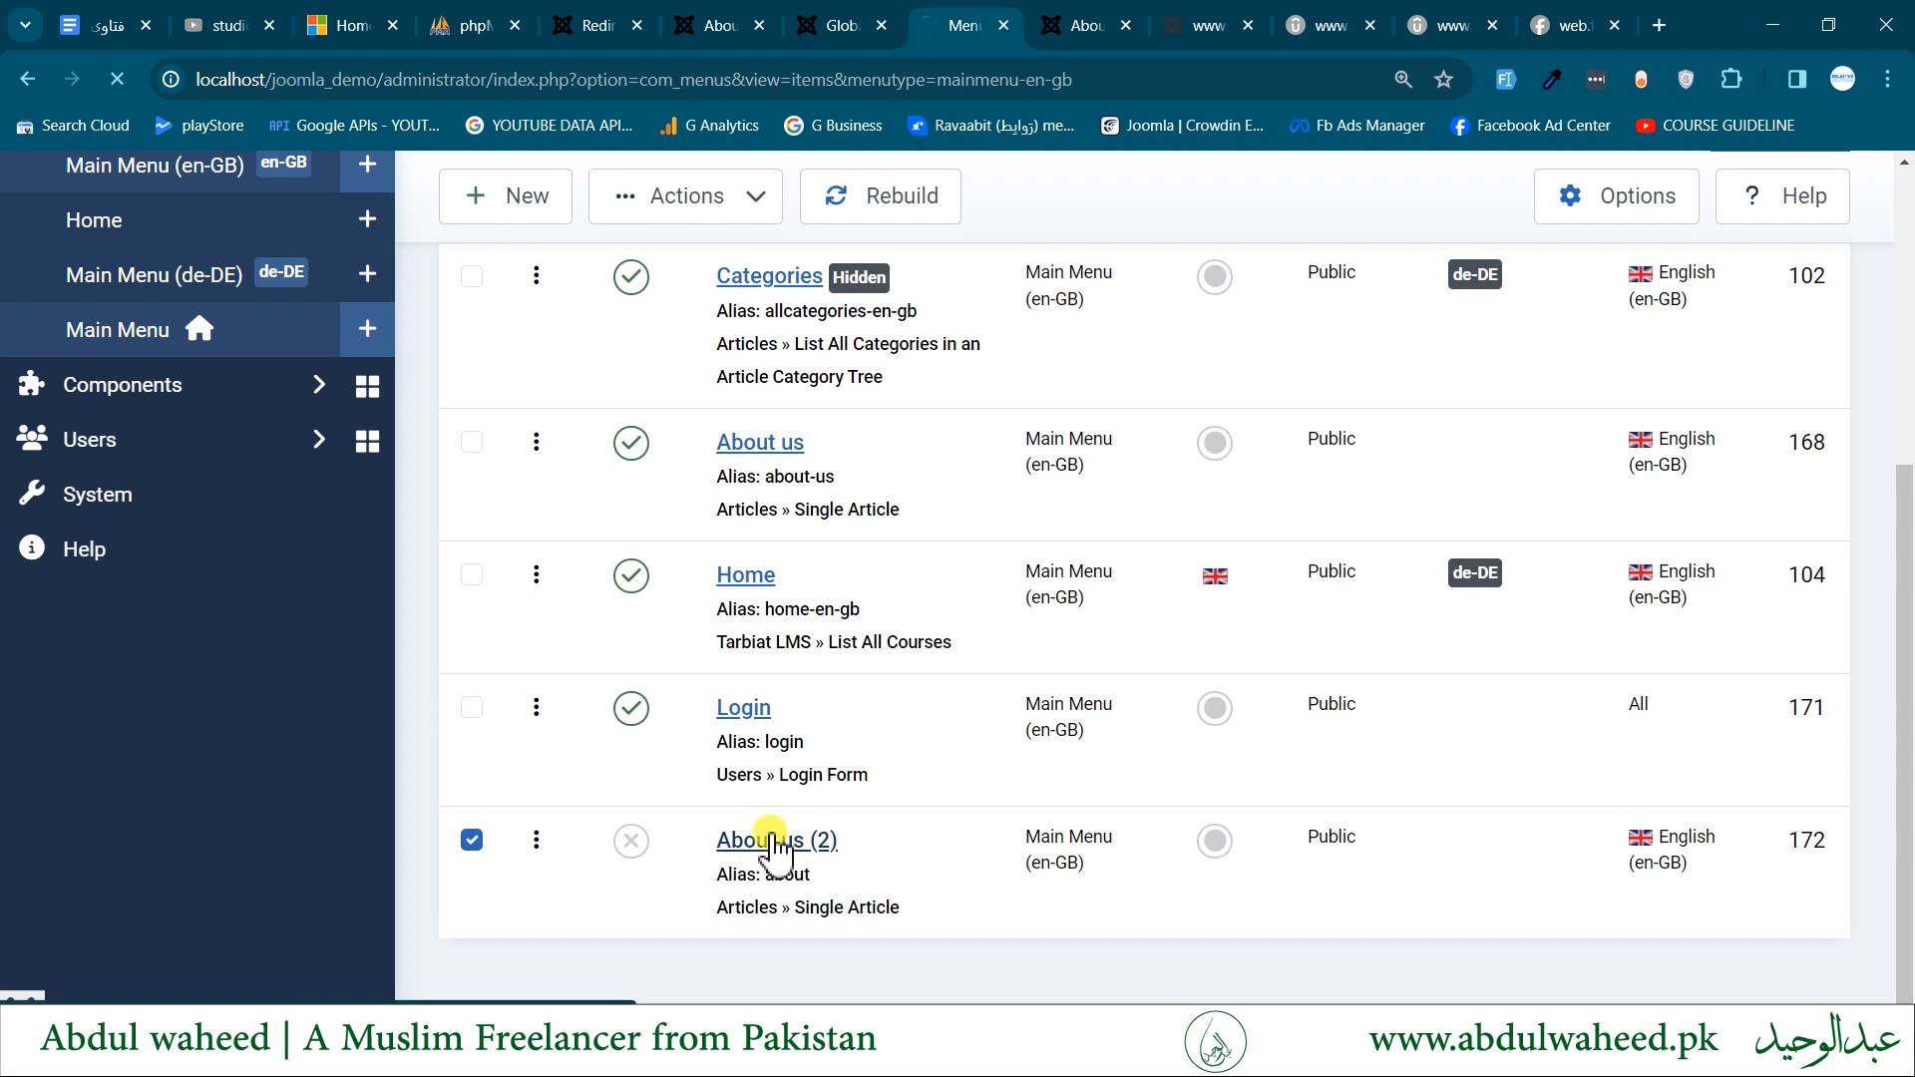
{"action": "left_click", "coordinate": [782, 841]}
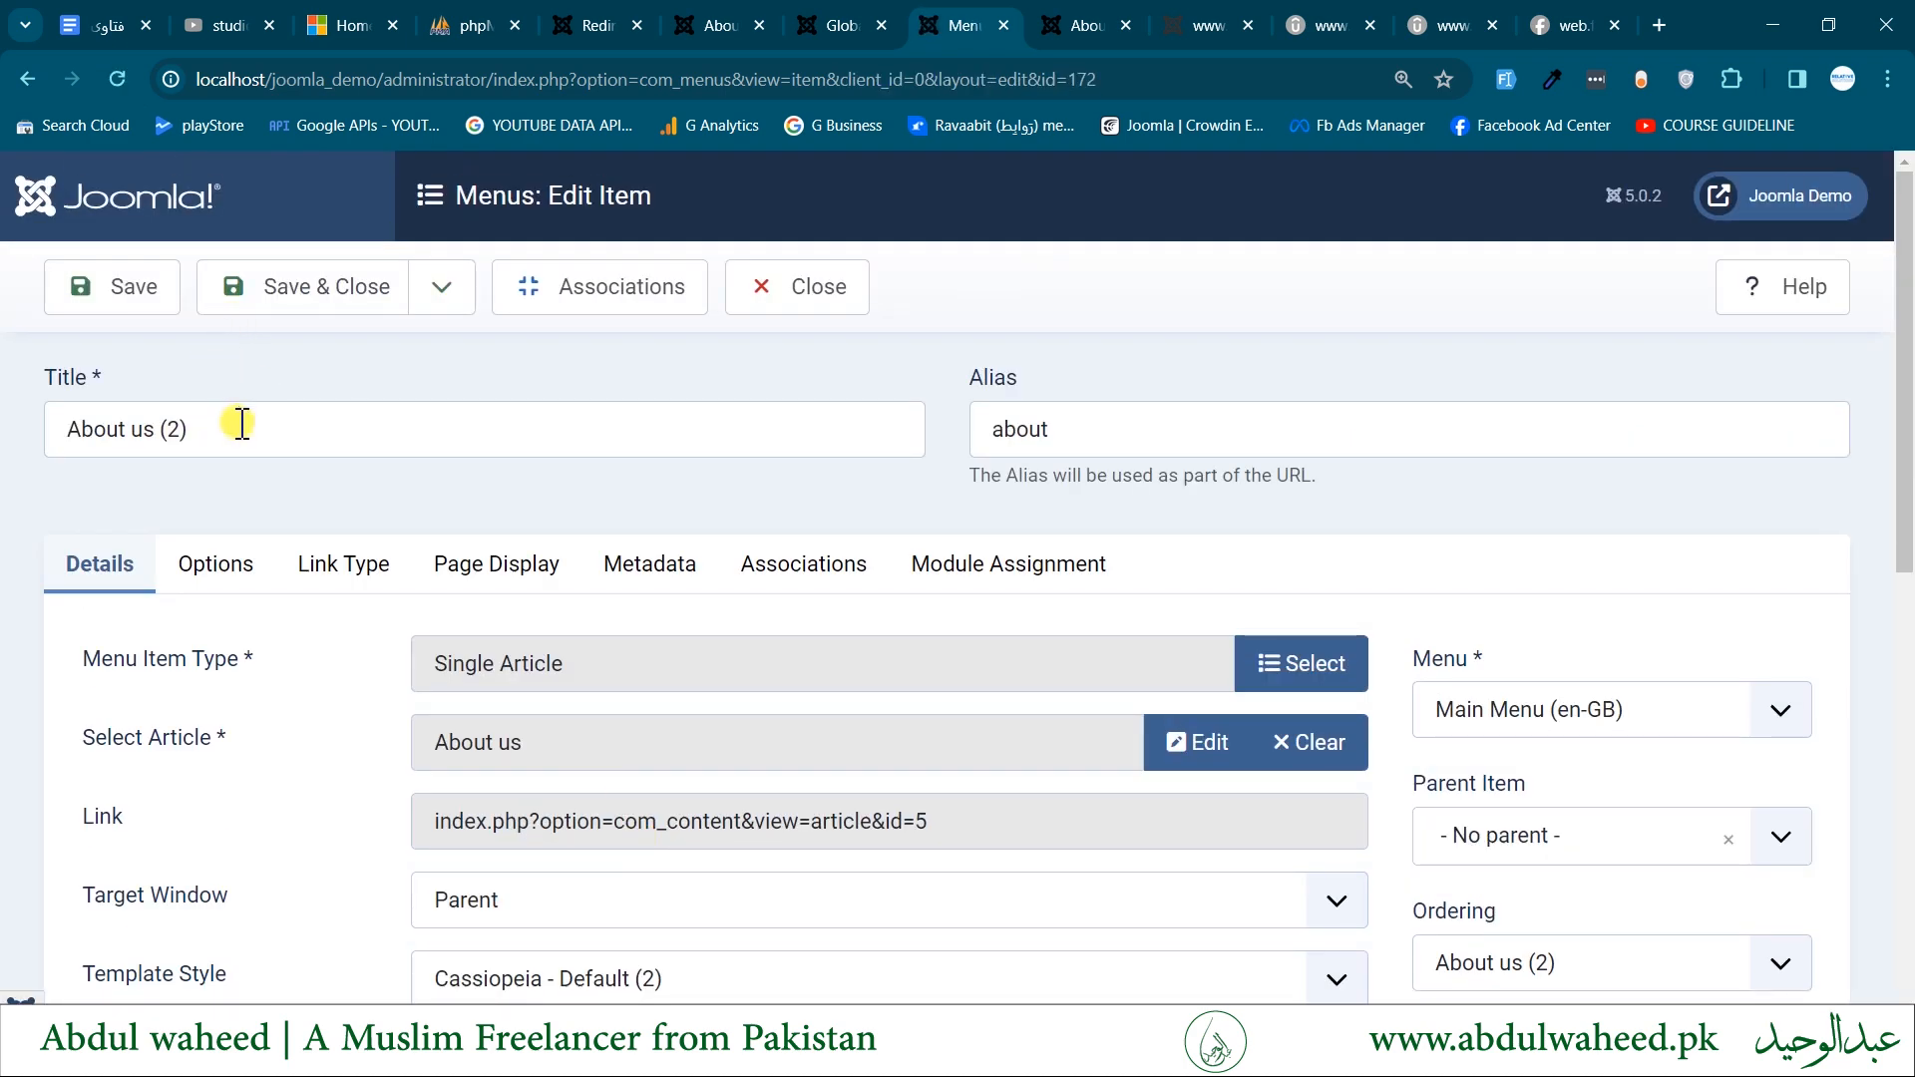
{"action": "left_click_drag", "start_coordinate": [240, 424], "coordinate": [169, 430]}
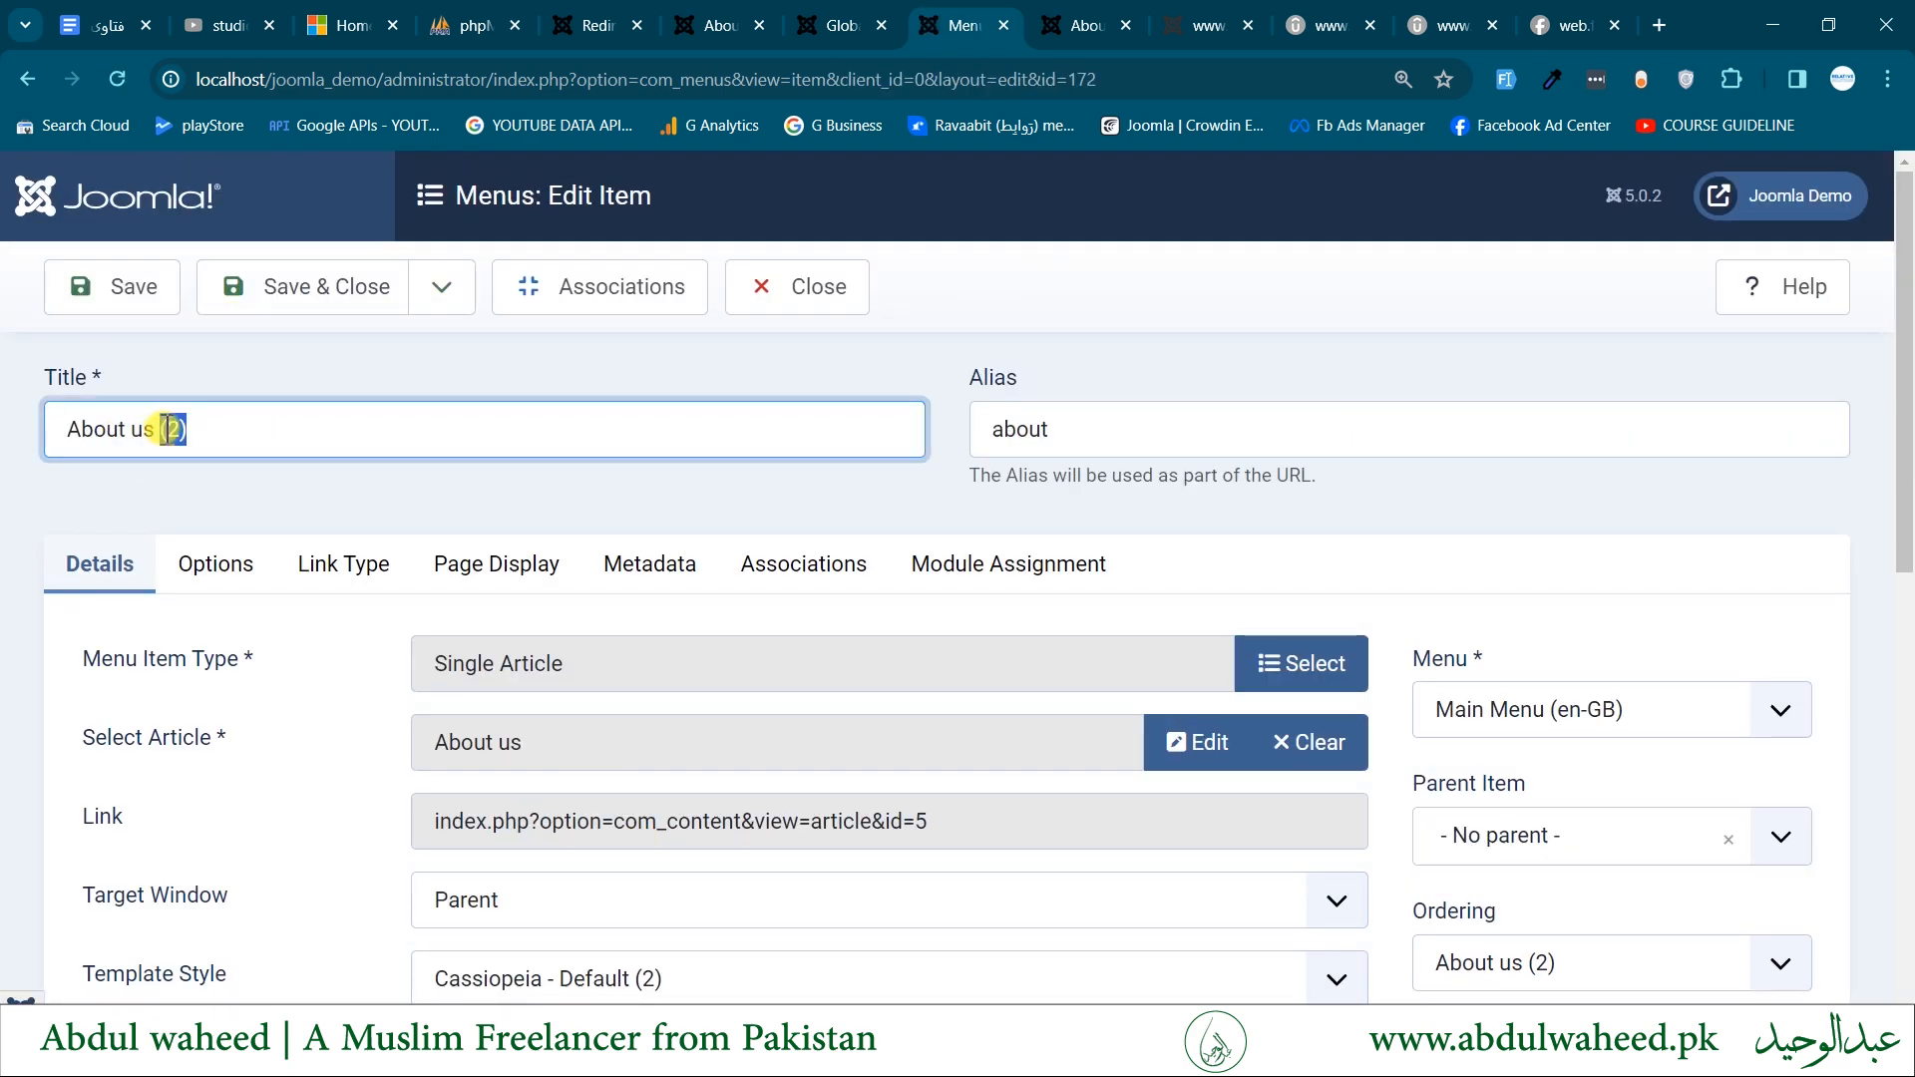
{"action": "double_click", "coordinate": [1094, 429]}
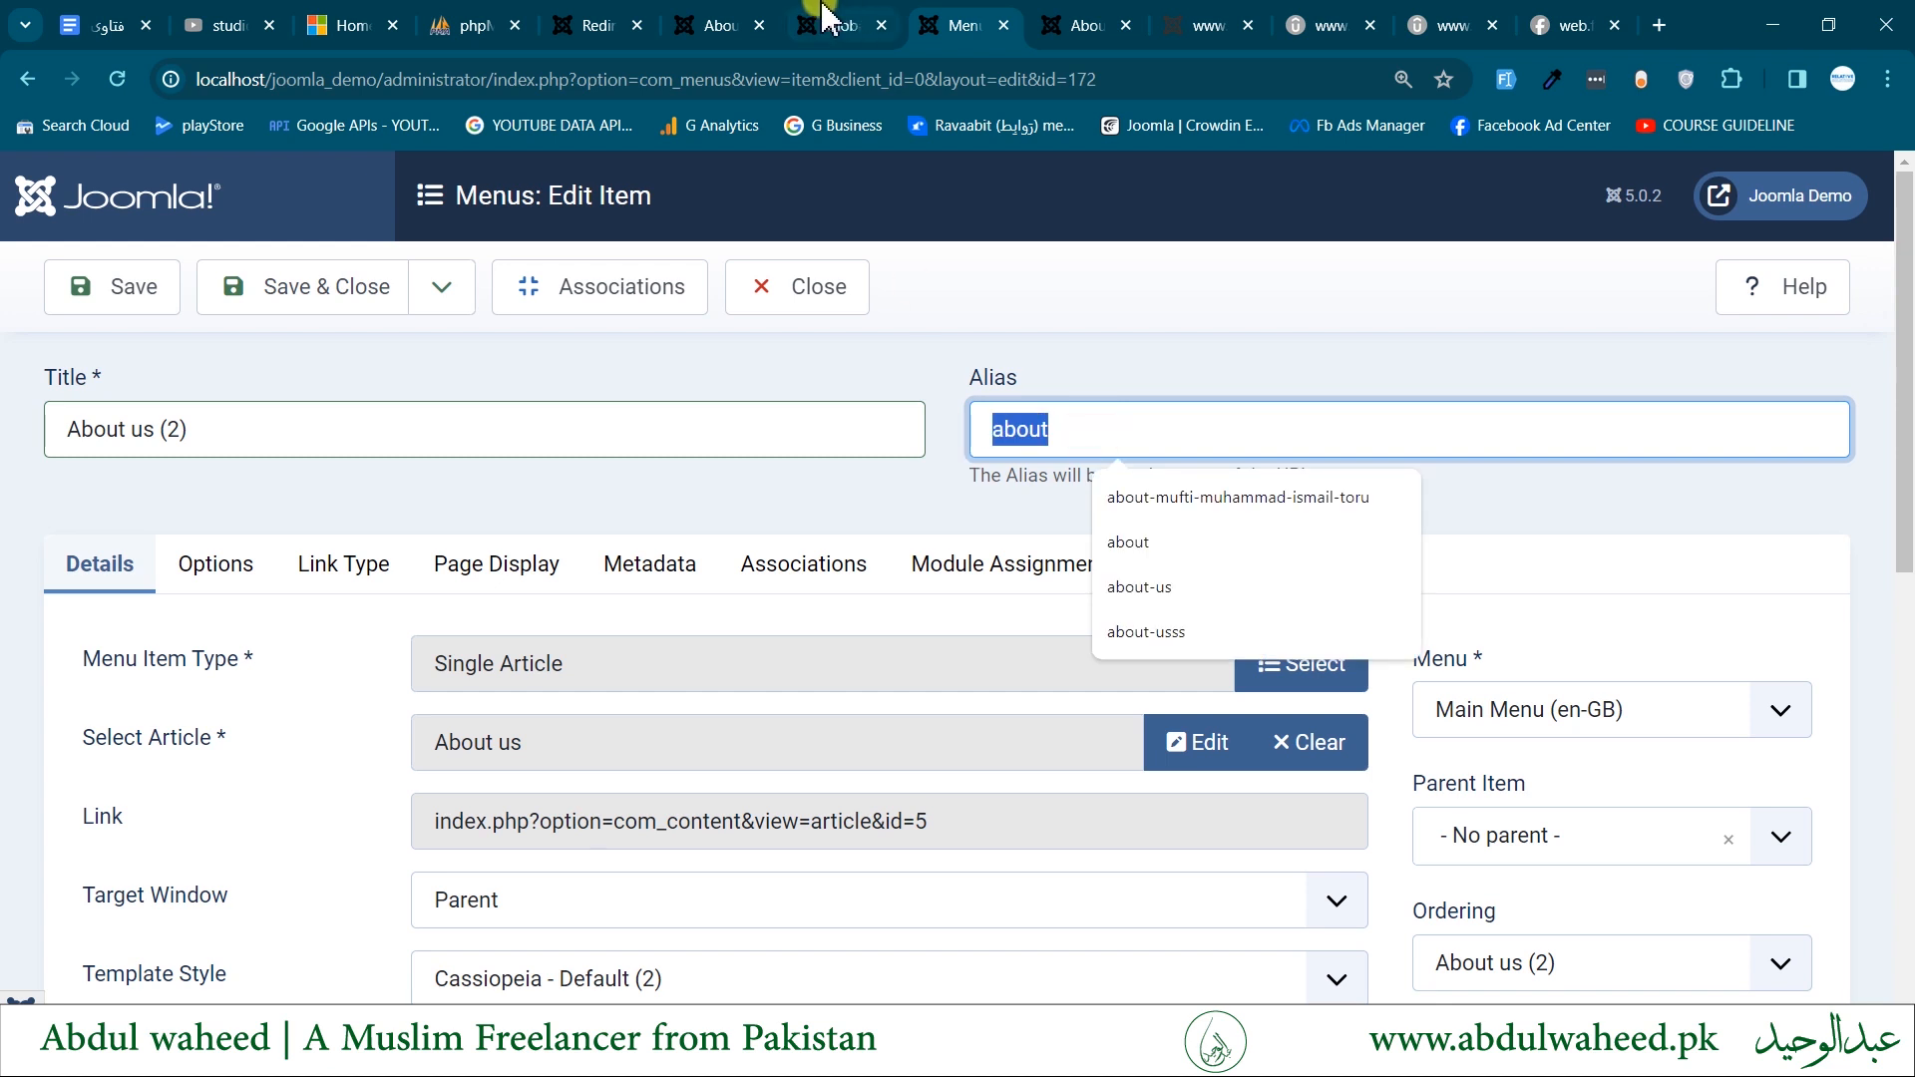
- Return to the frontend About us page and load the address localhost/joomla_demo/en/about-us
{"action": "left_click", "coordinate": [729, 22]}
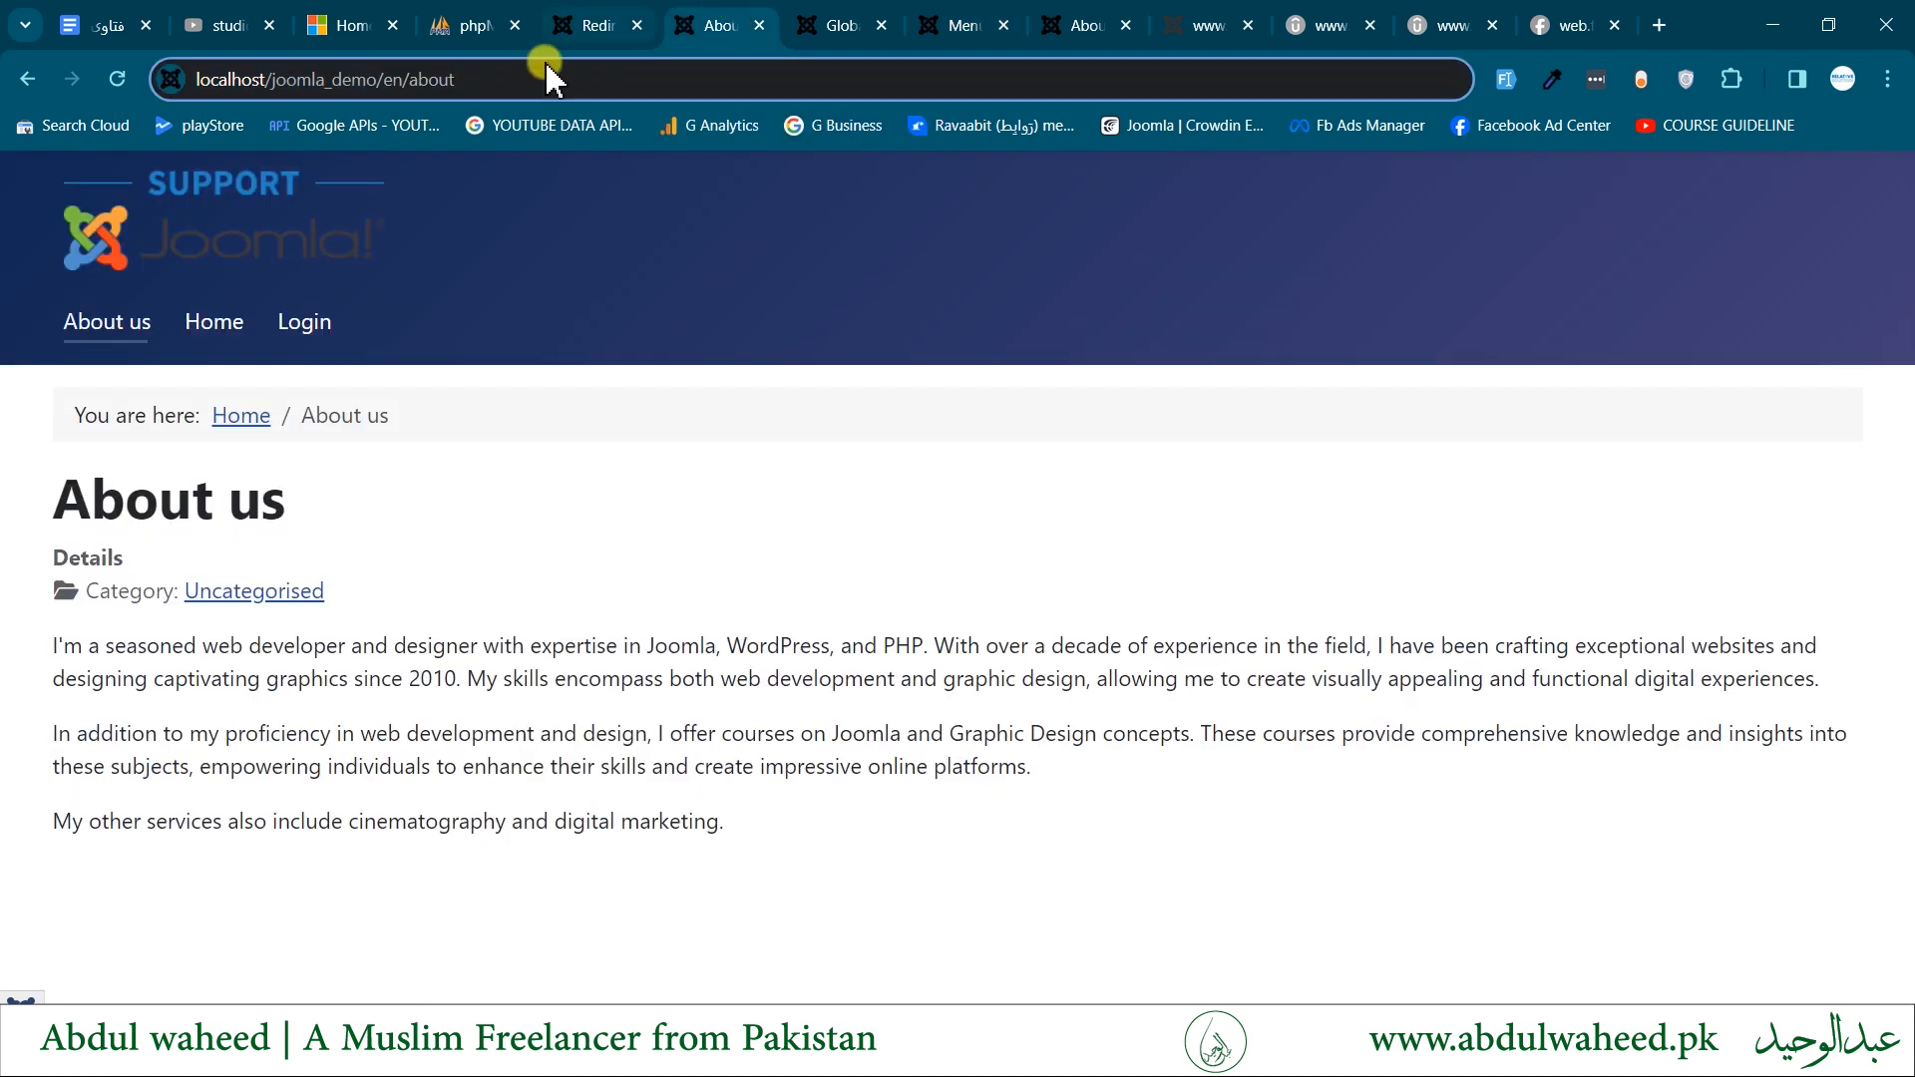
{"action": "left_click", "coordinate": [105, 321]}
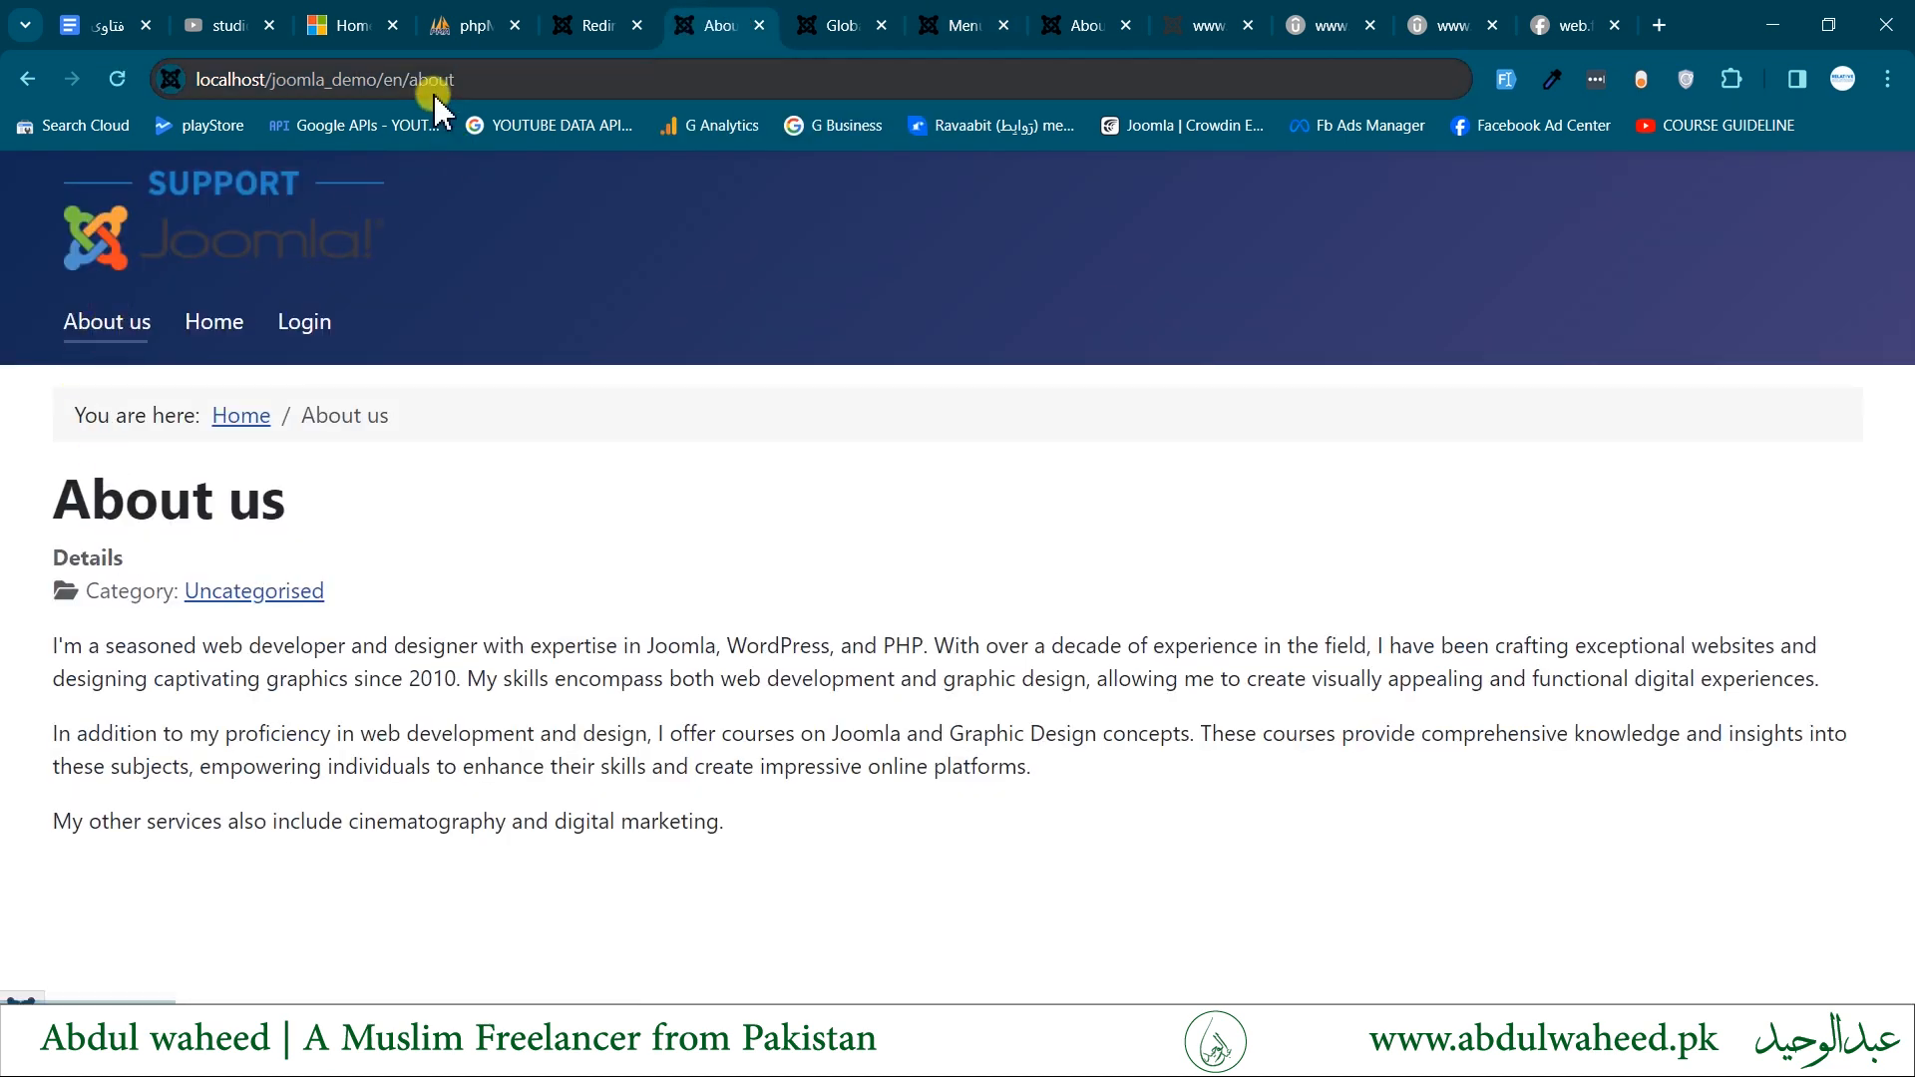
{"action": "left_click", "coordinate": [116, 324]}
{"action": "left_click_drag", "start_coordinate": [421, 87], "coordinate": [568, 87]}
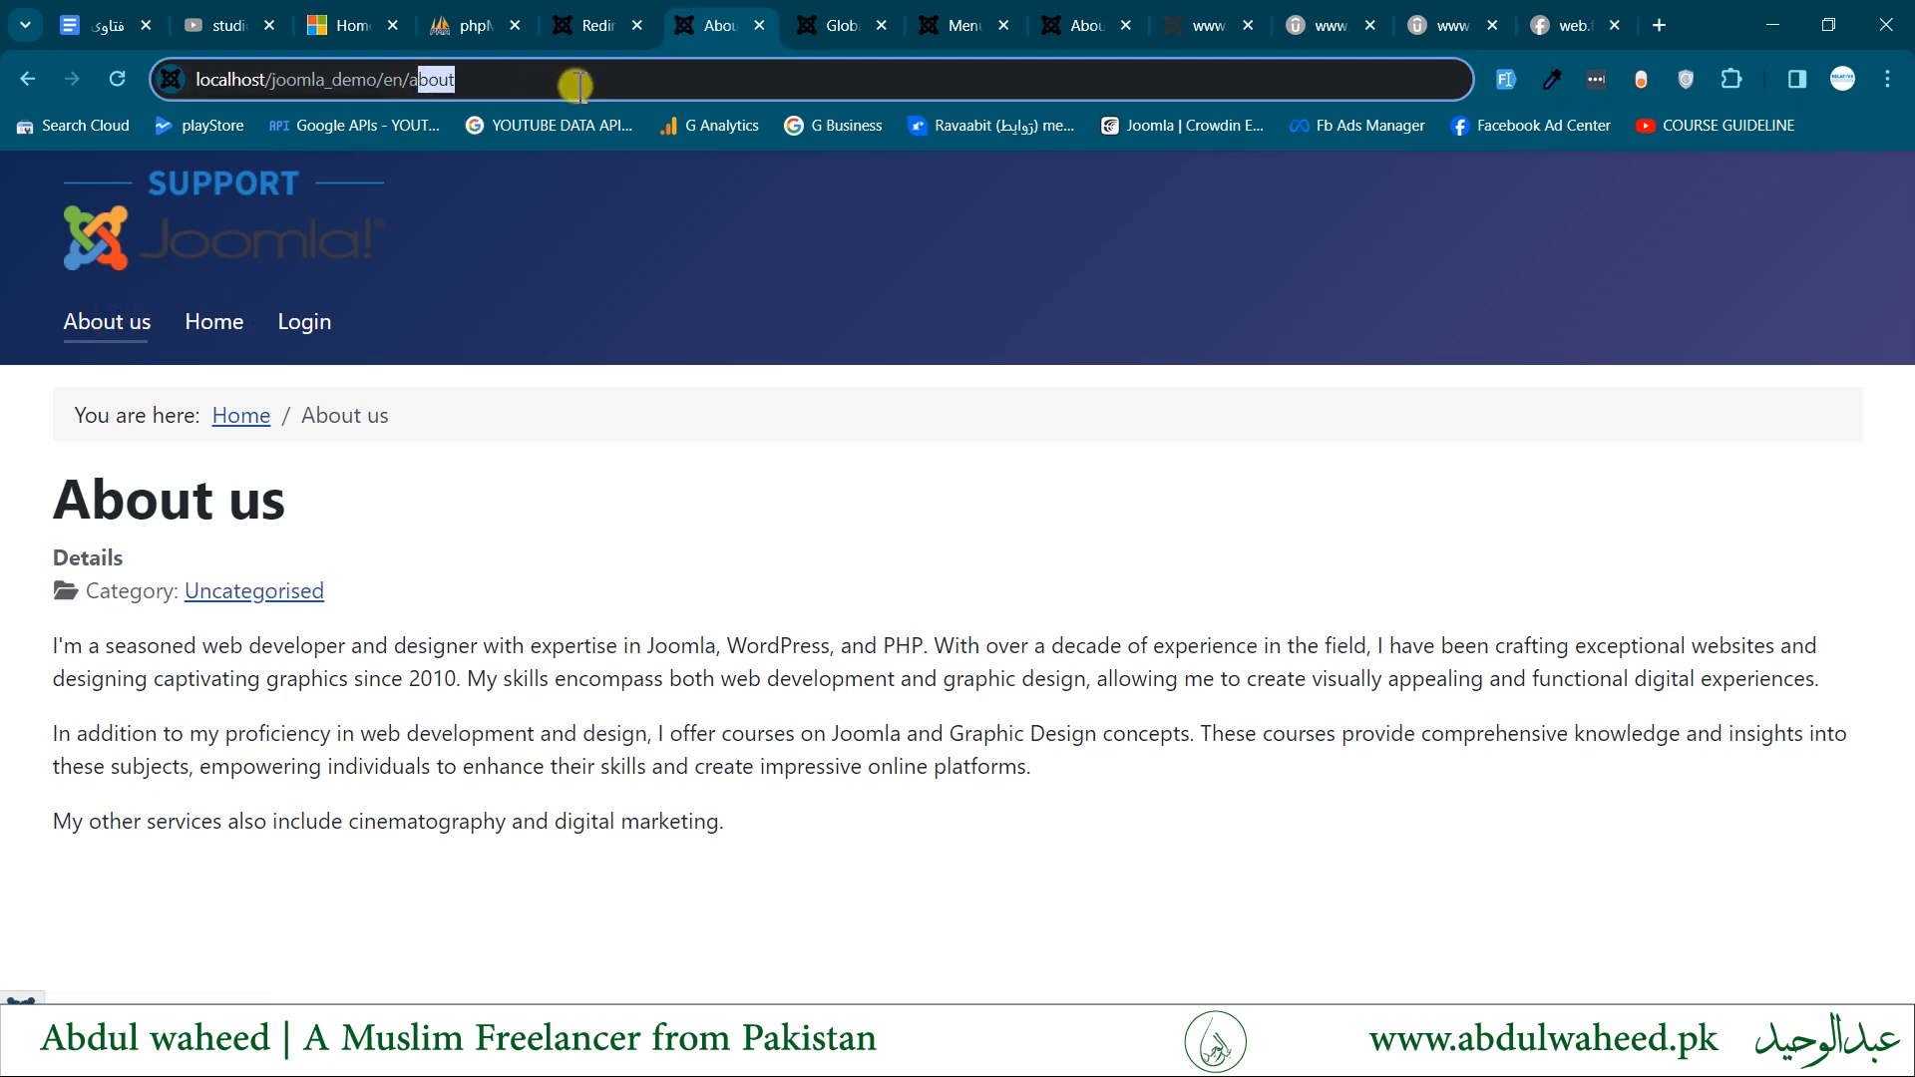
{"action": "left_click", "coordinate": [580, 87]}
{"action": "type", "text": "-"}
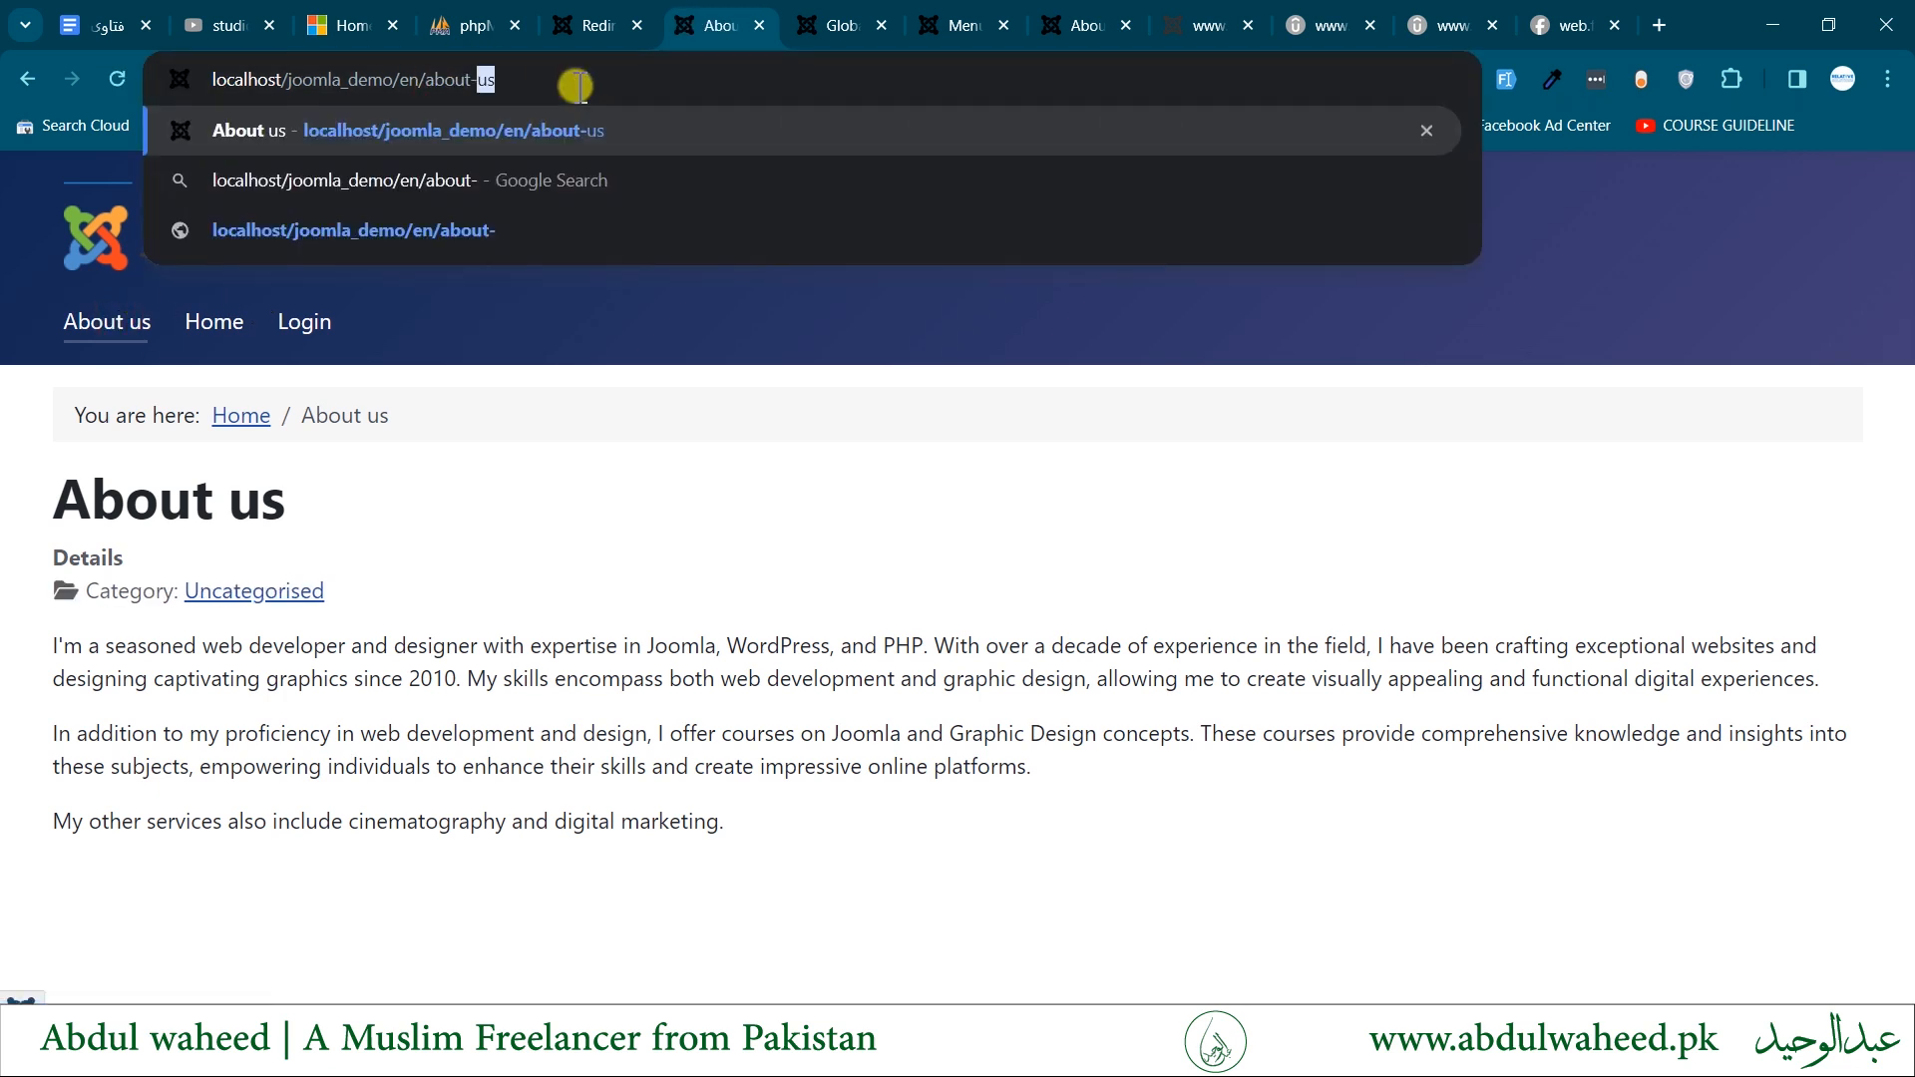
{"action": "type", "text": "us"}
{"action": "key", "text": "Return"}
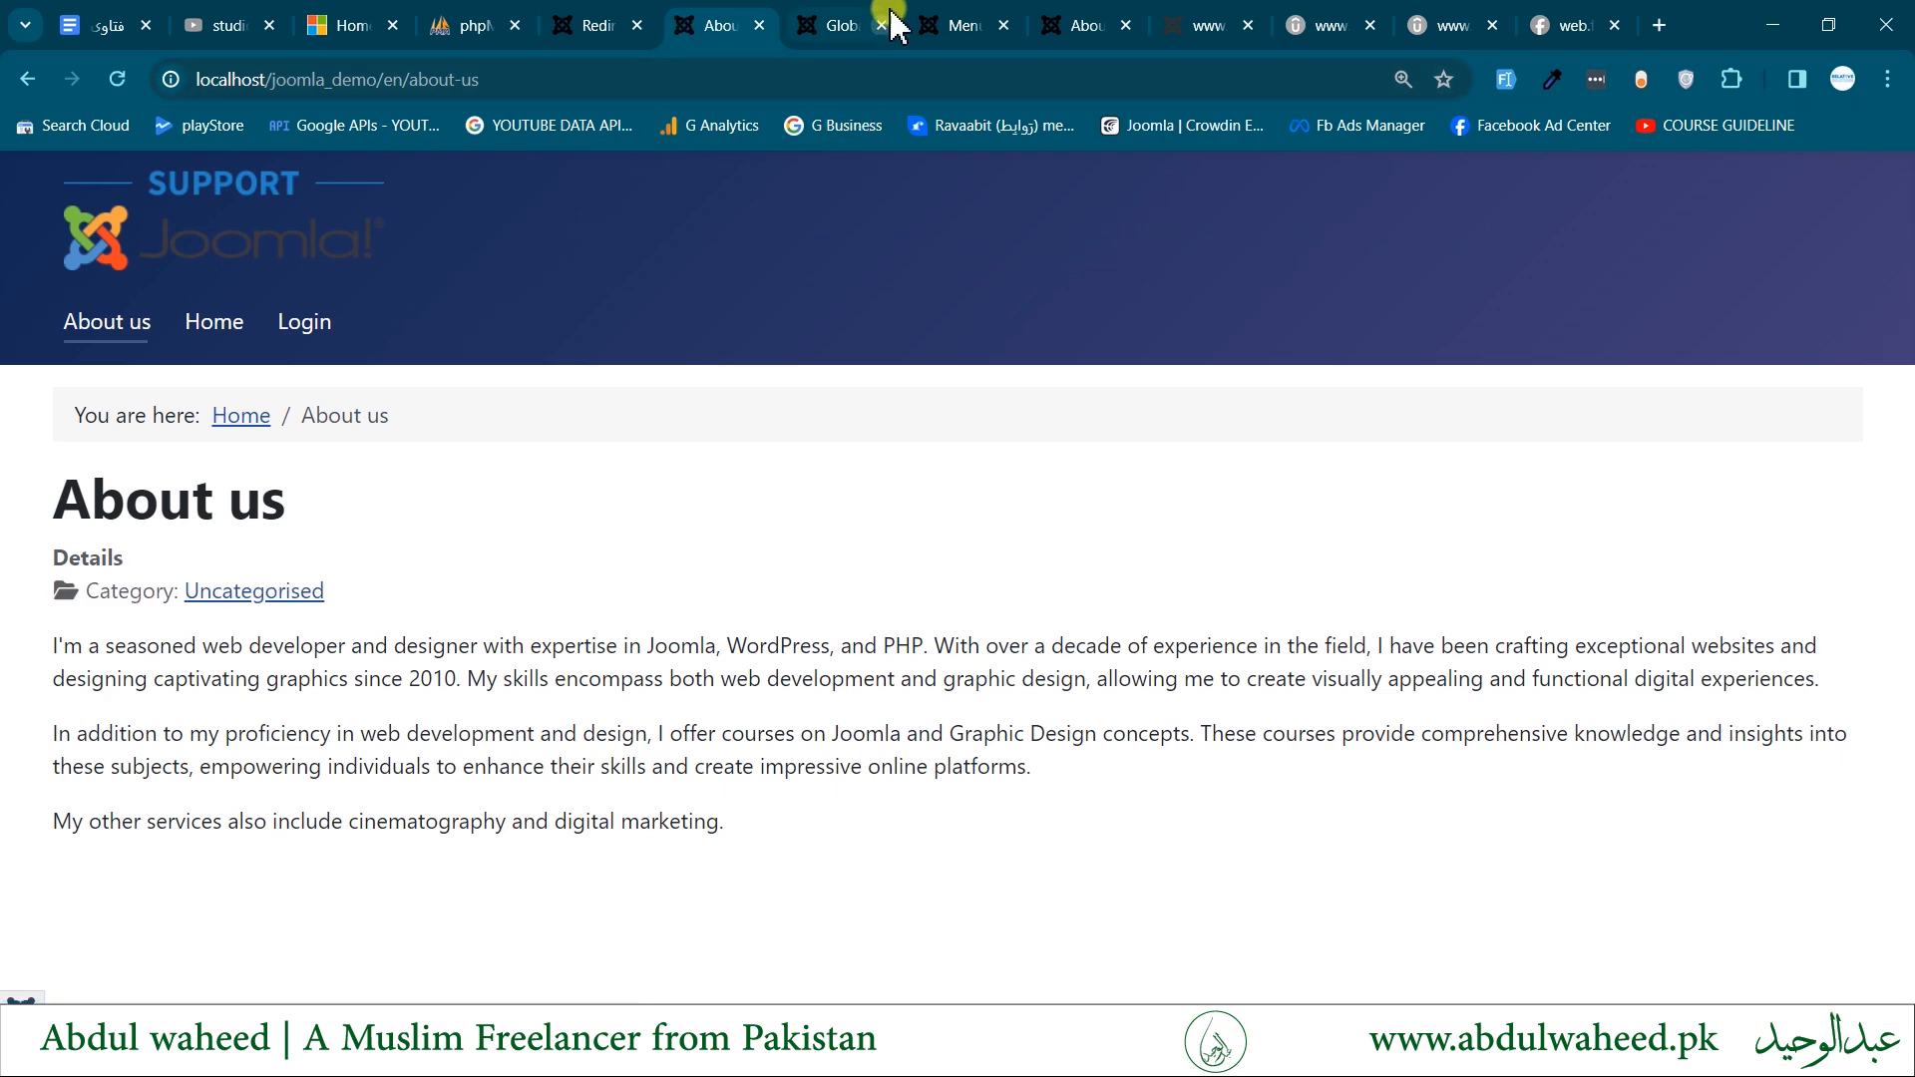
- Examine the alias and status of the About us (2) menu item and return to the frontend About us page
{"action": "left_click", "coordinate": [978, 17]}
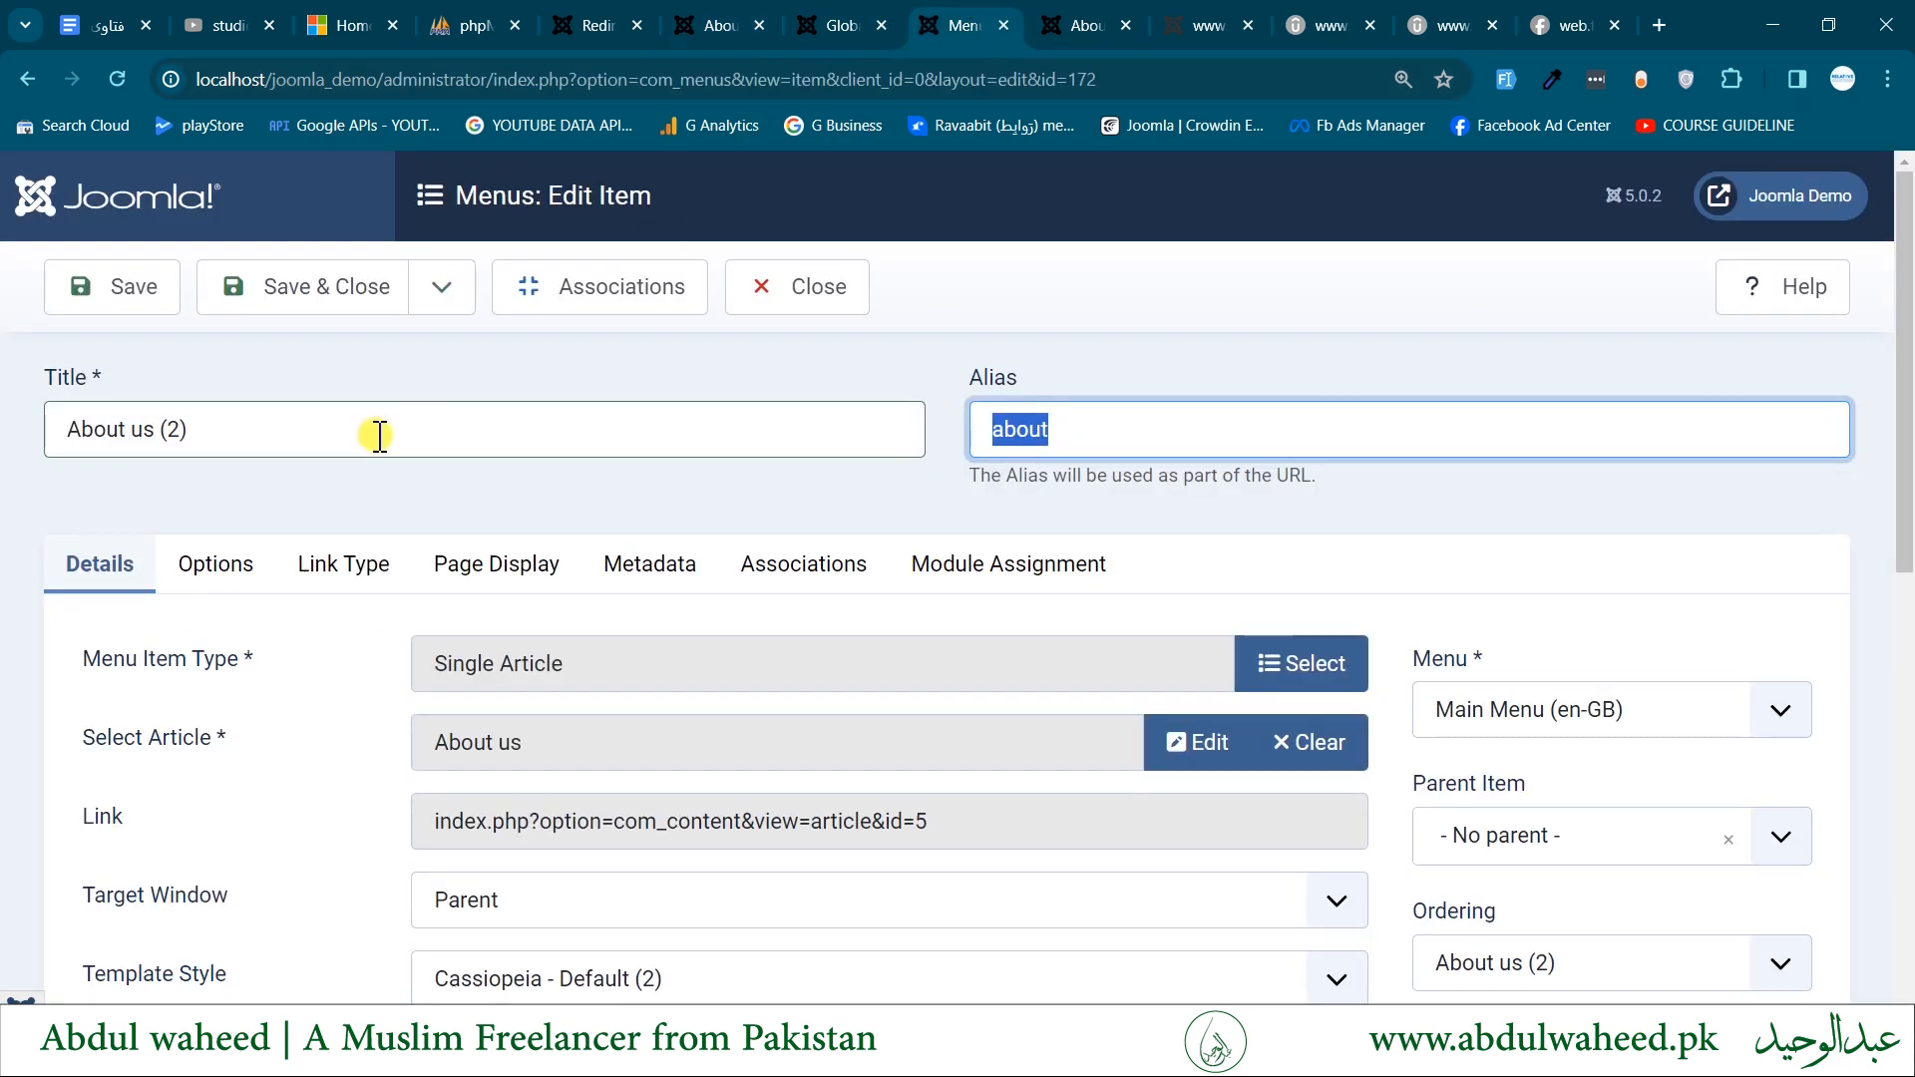
{"action": "scroll", "coordinate": [1373, 578], "scroll_direction": "down", "scroll_amount": 3}
{"action": "scroll", "coordinate": [1373, 578], "scroll_direction": "up", "scroll_amount": 2}
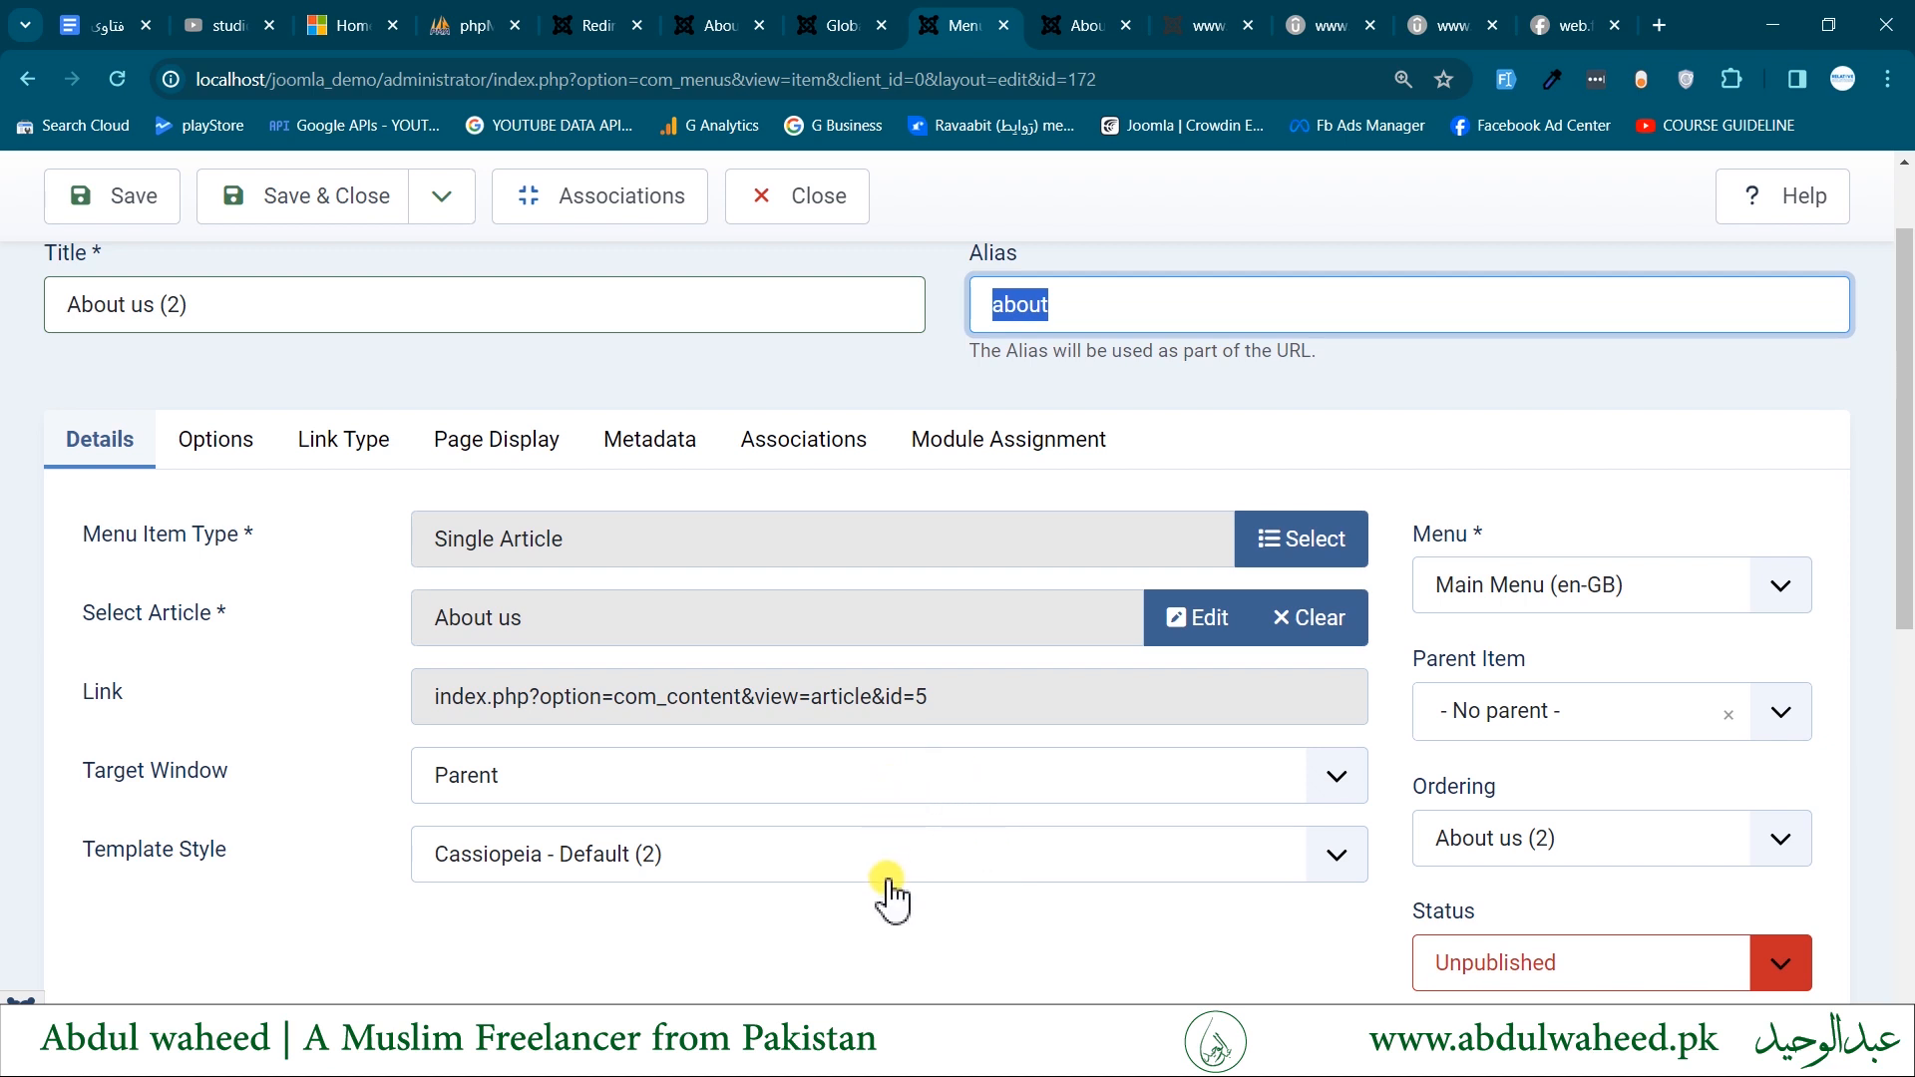
{"action": "scroll", "coordinate": [910, 848], "scroll_direction": "up", "scroll_amount": 1}
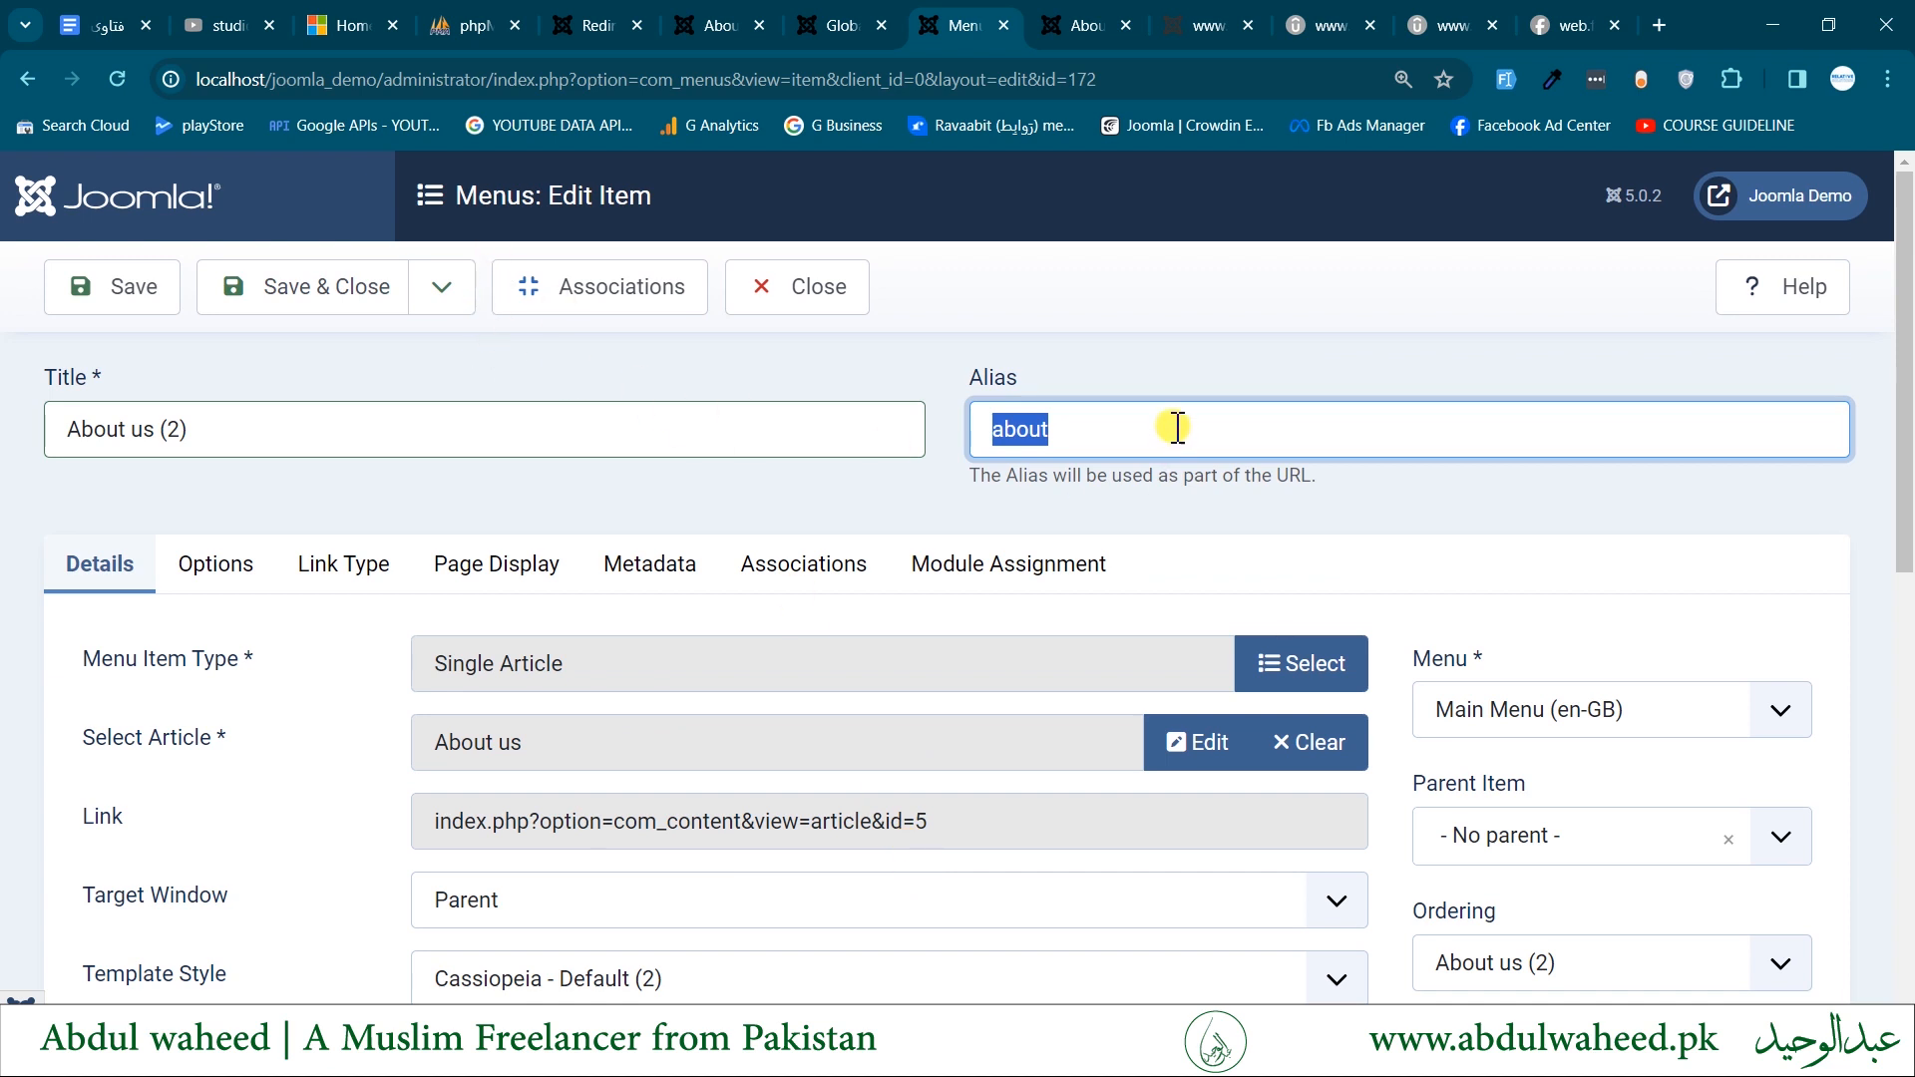
{"action": "left_click_drag", "start_coordinate": [1037, 431], "coordinate": [840, 426]}
{"action": "key", "text": "ctrl+z"}
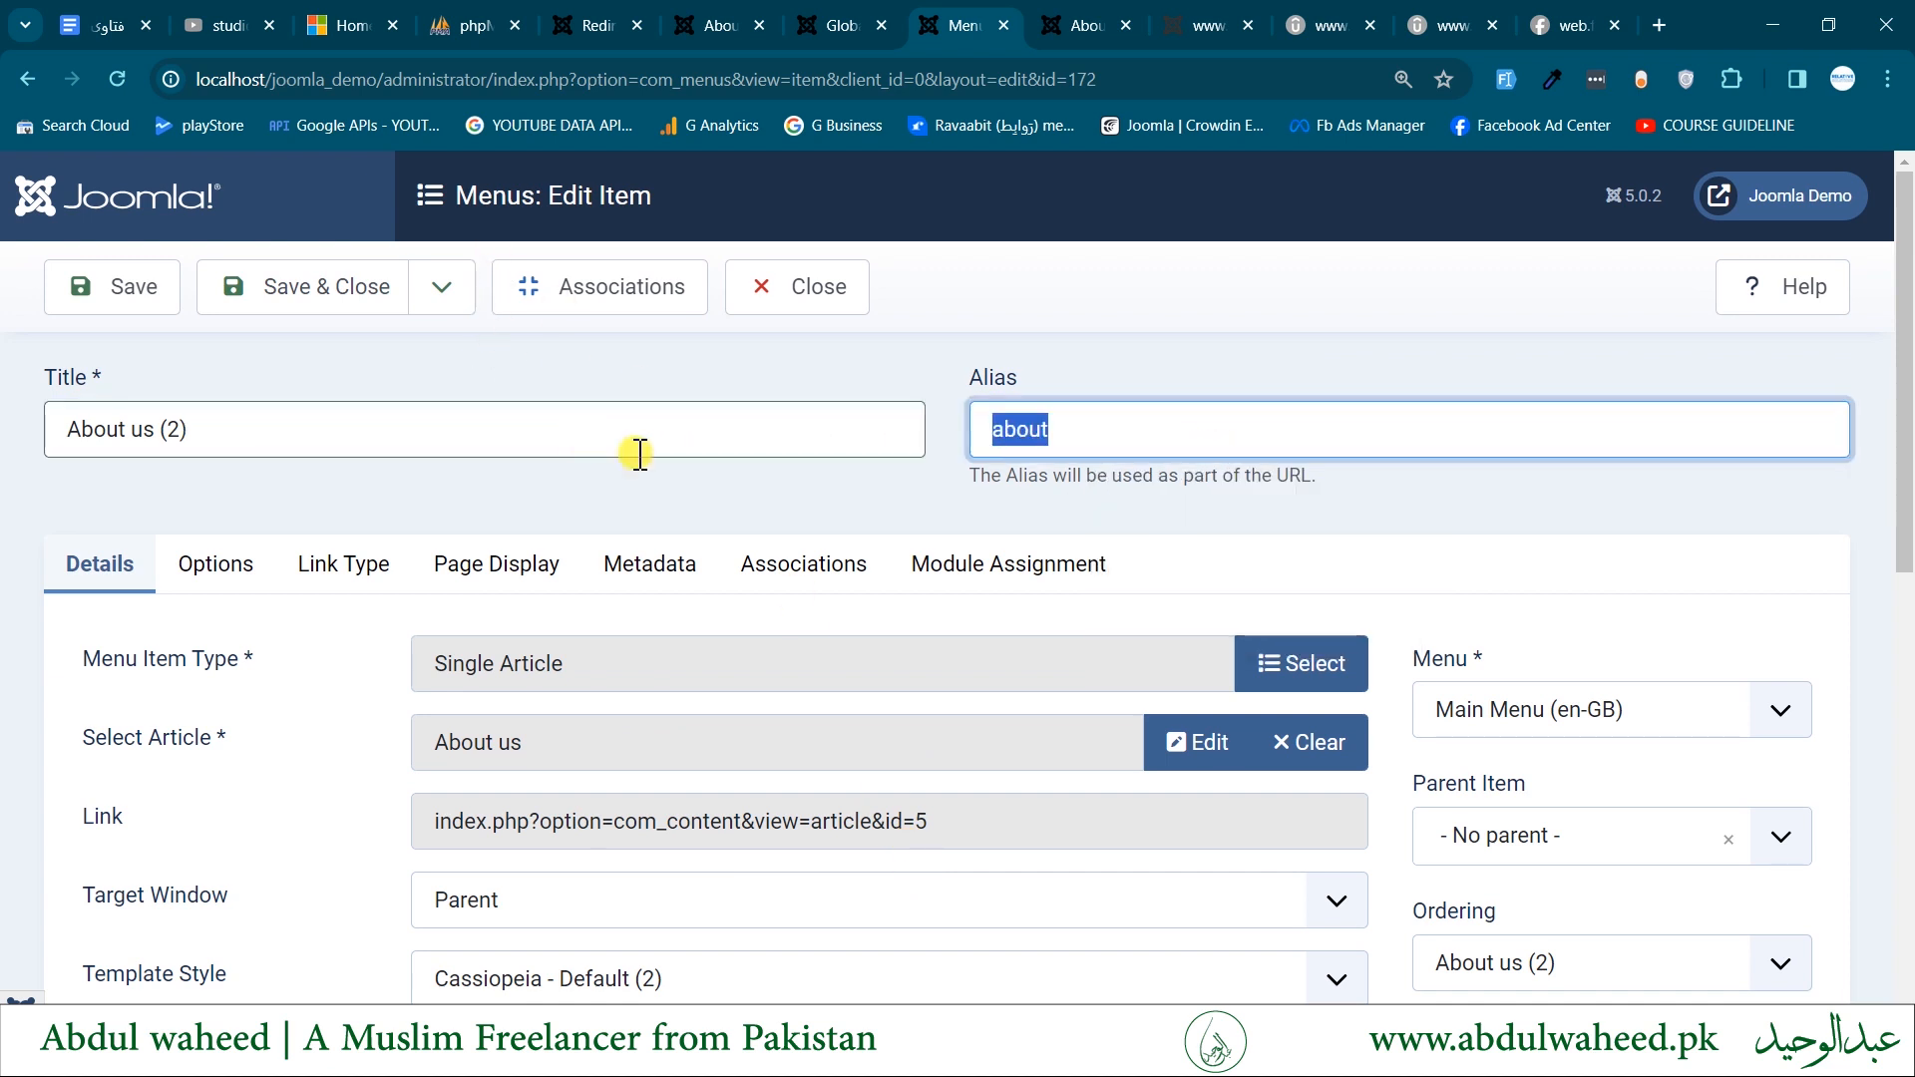
{"action": "double_click", "coordinate": [992, 377]}
{"action": "double_click", "coordinate": [1084, 419]}
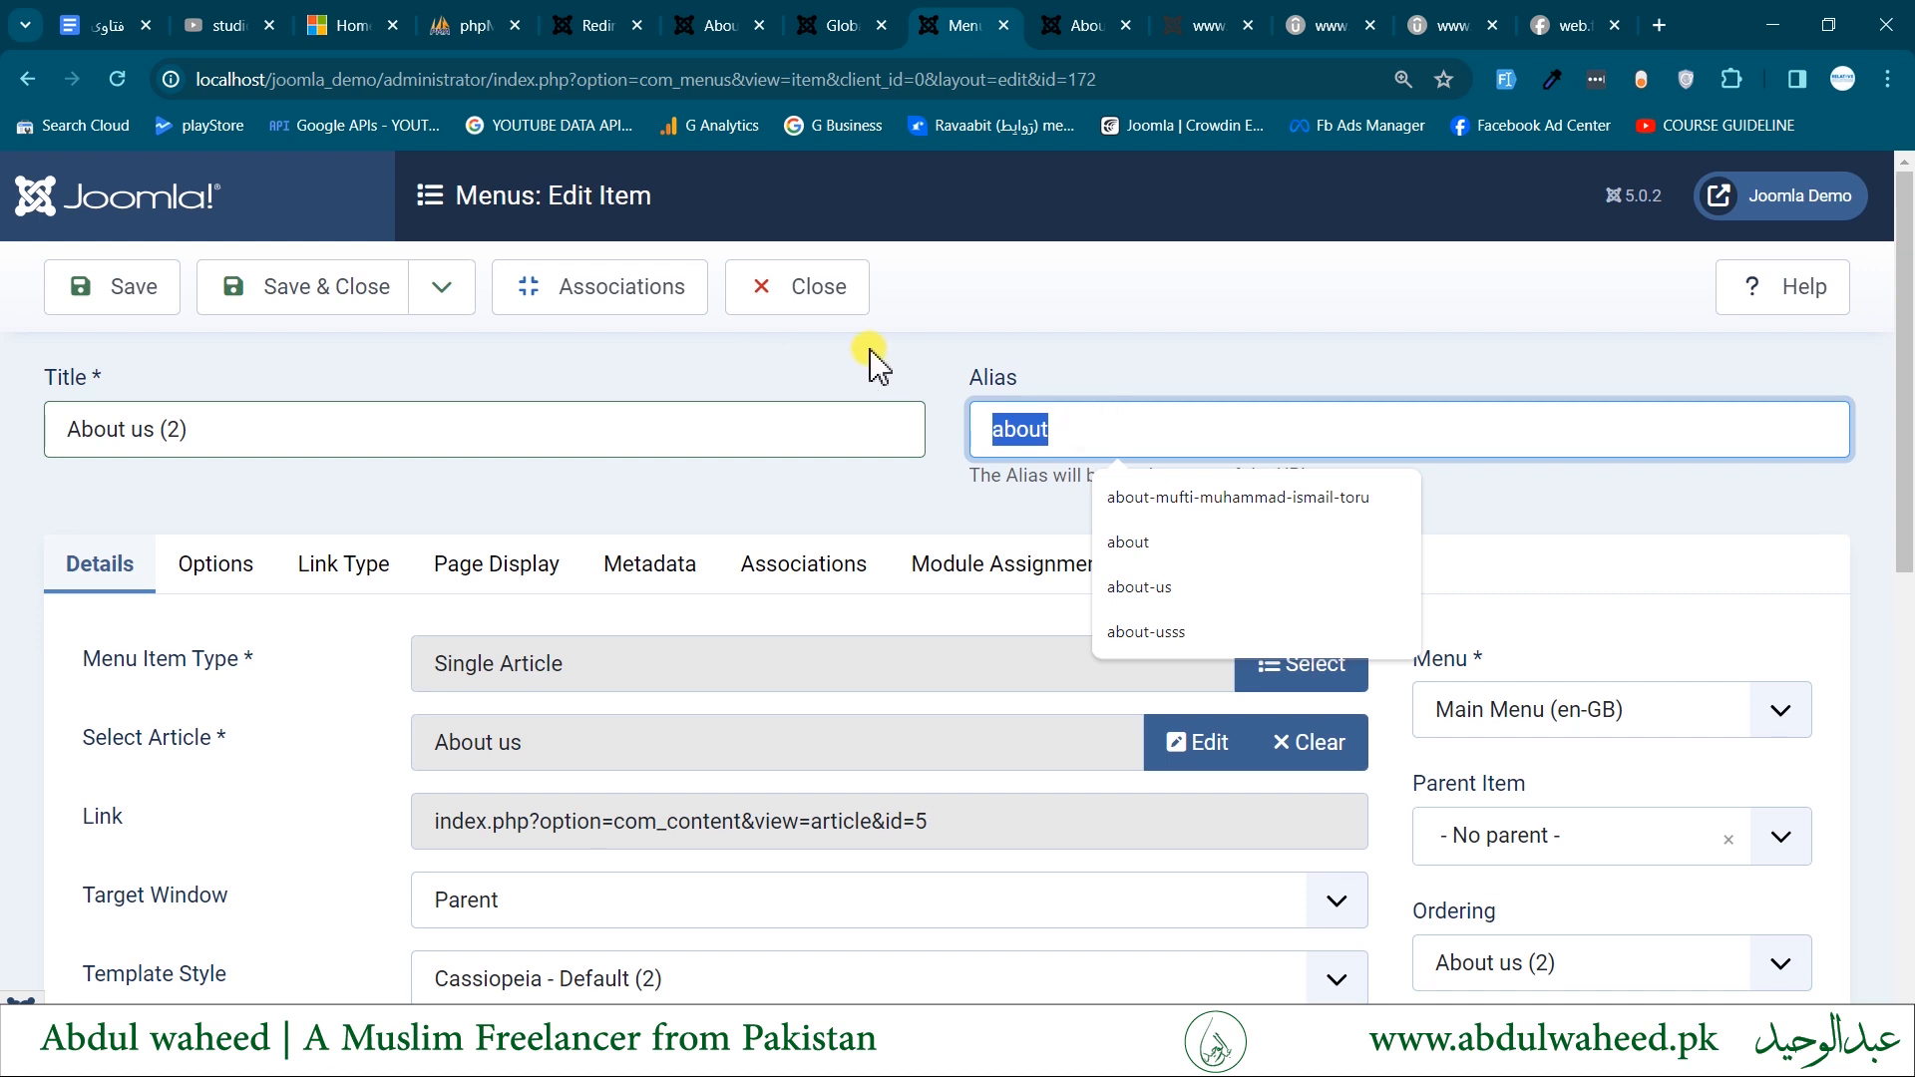
{"action": "left_click", "coordinate": [1090, 380]}
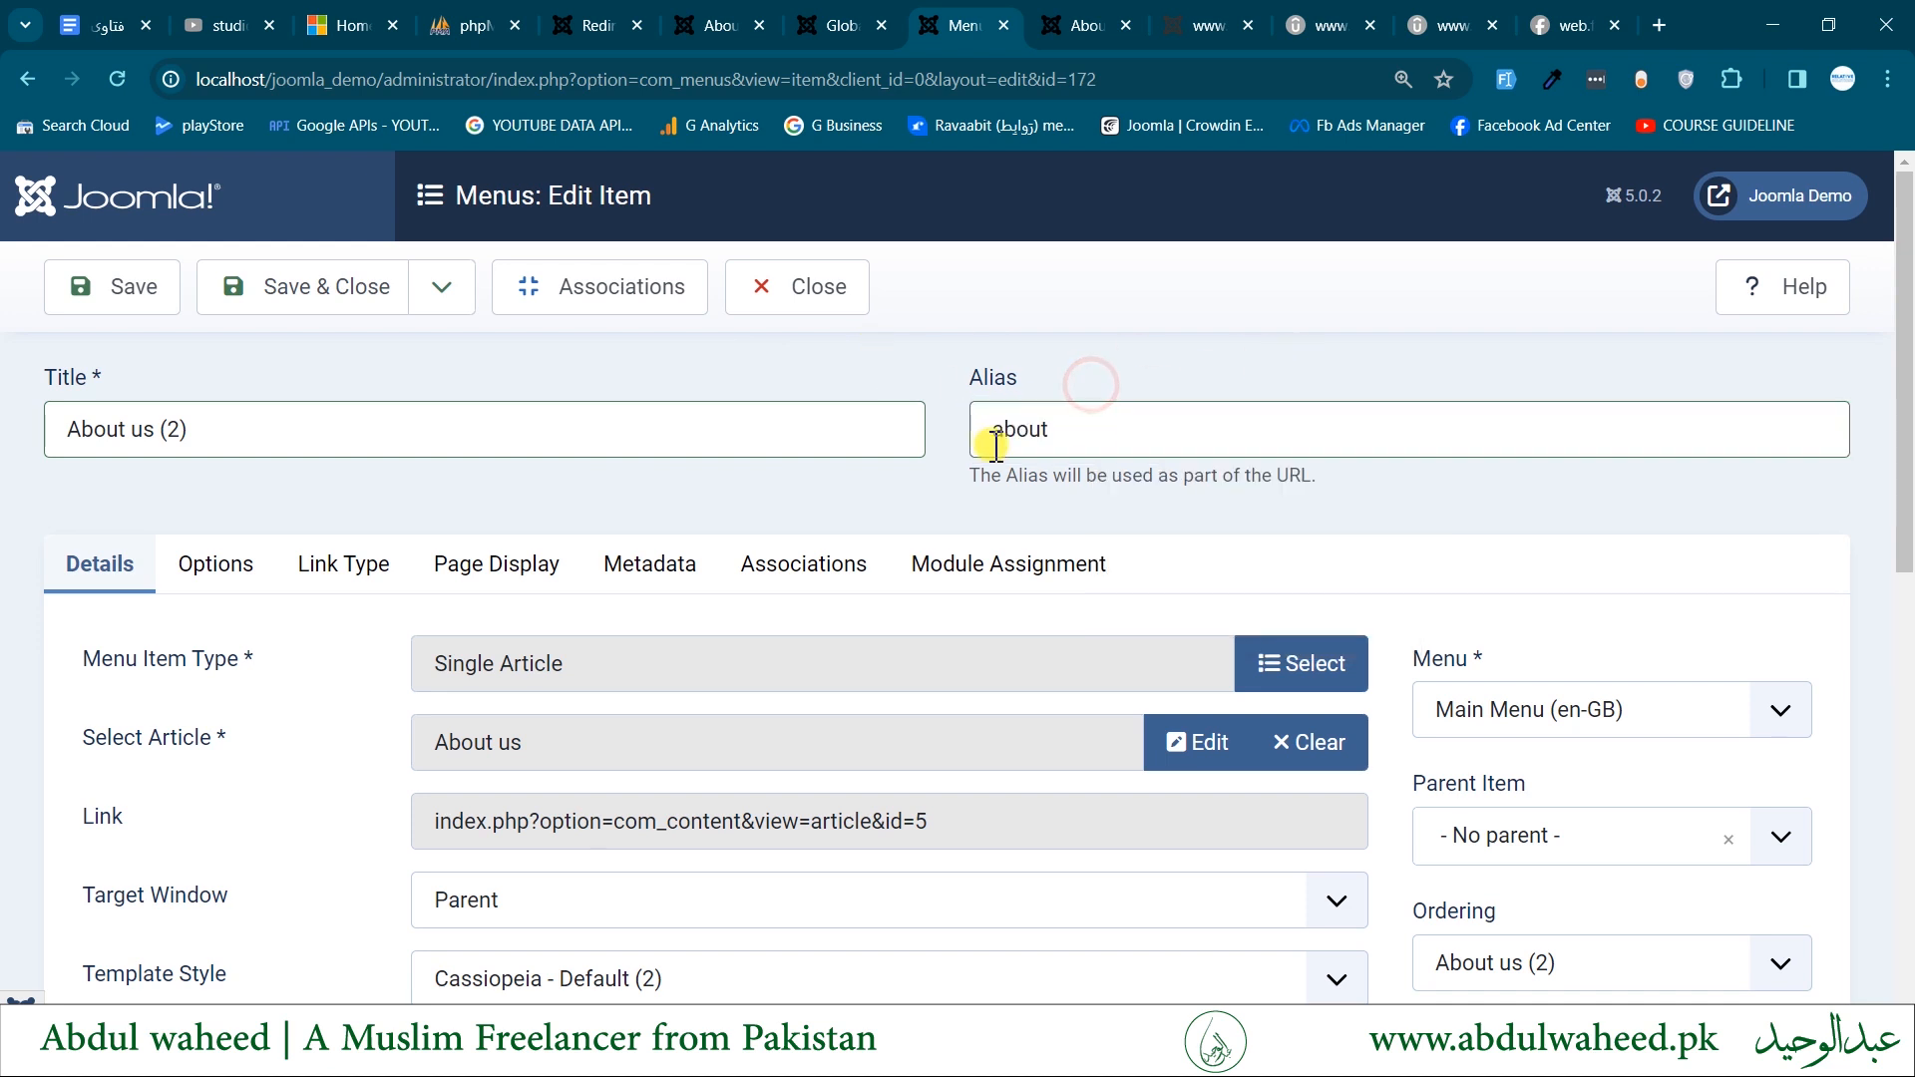
{"action": "left_click", "coordinate": [1092, 431]}
{"action": "double_click", "coordinate": [1092, 431]}
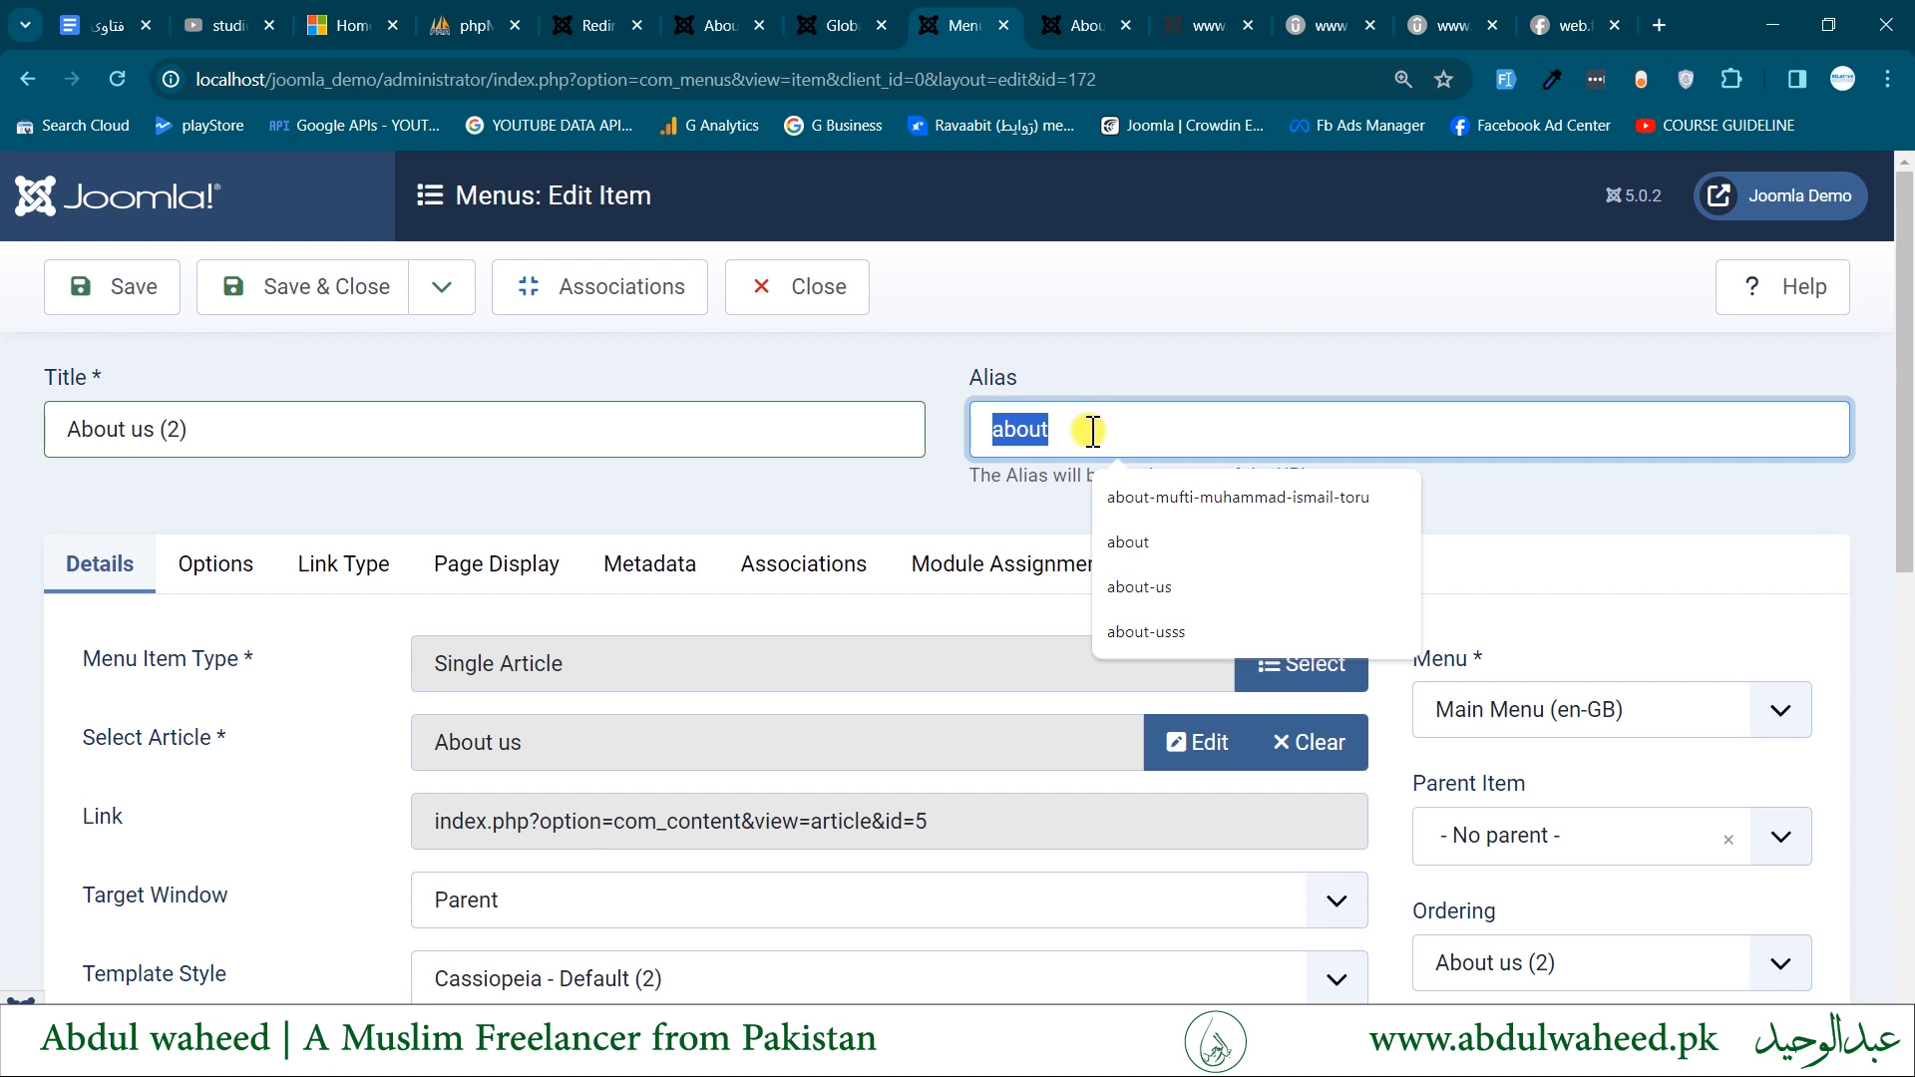
{"action": "left_click", "coordinate": [998, 382]}
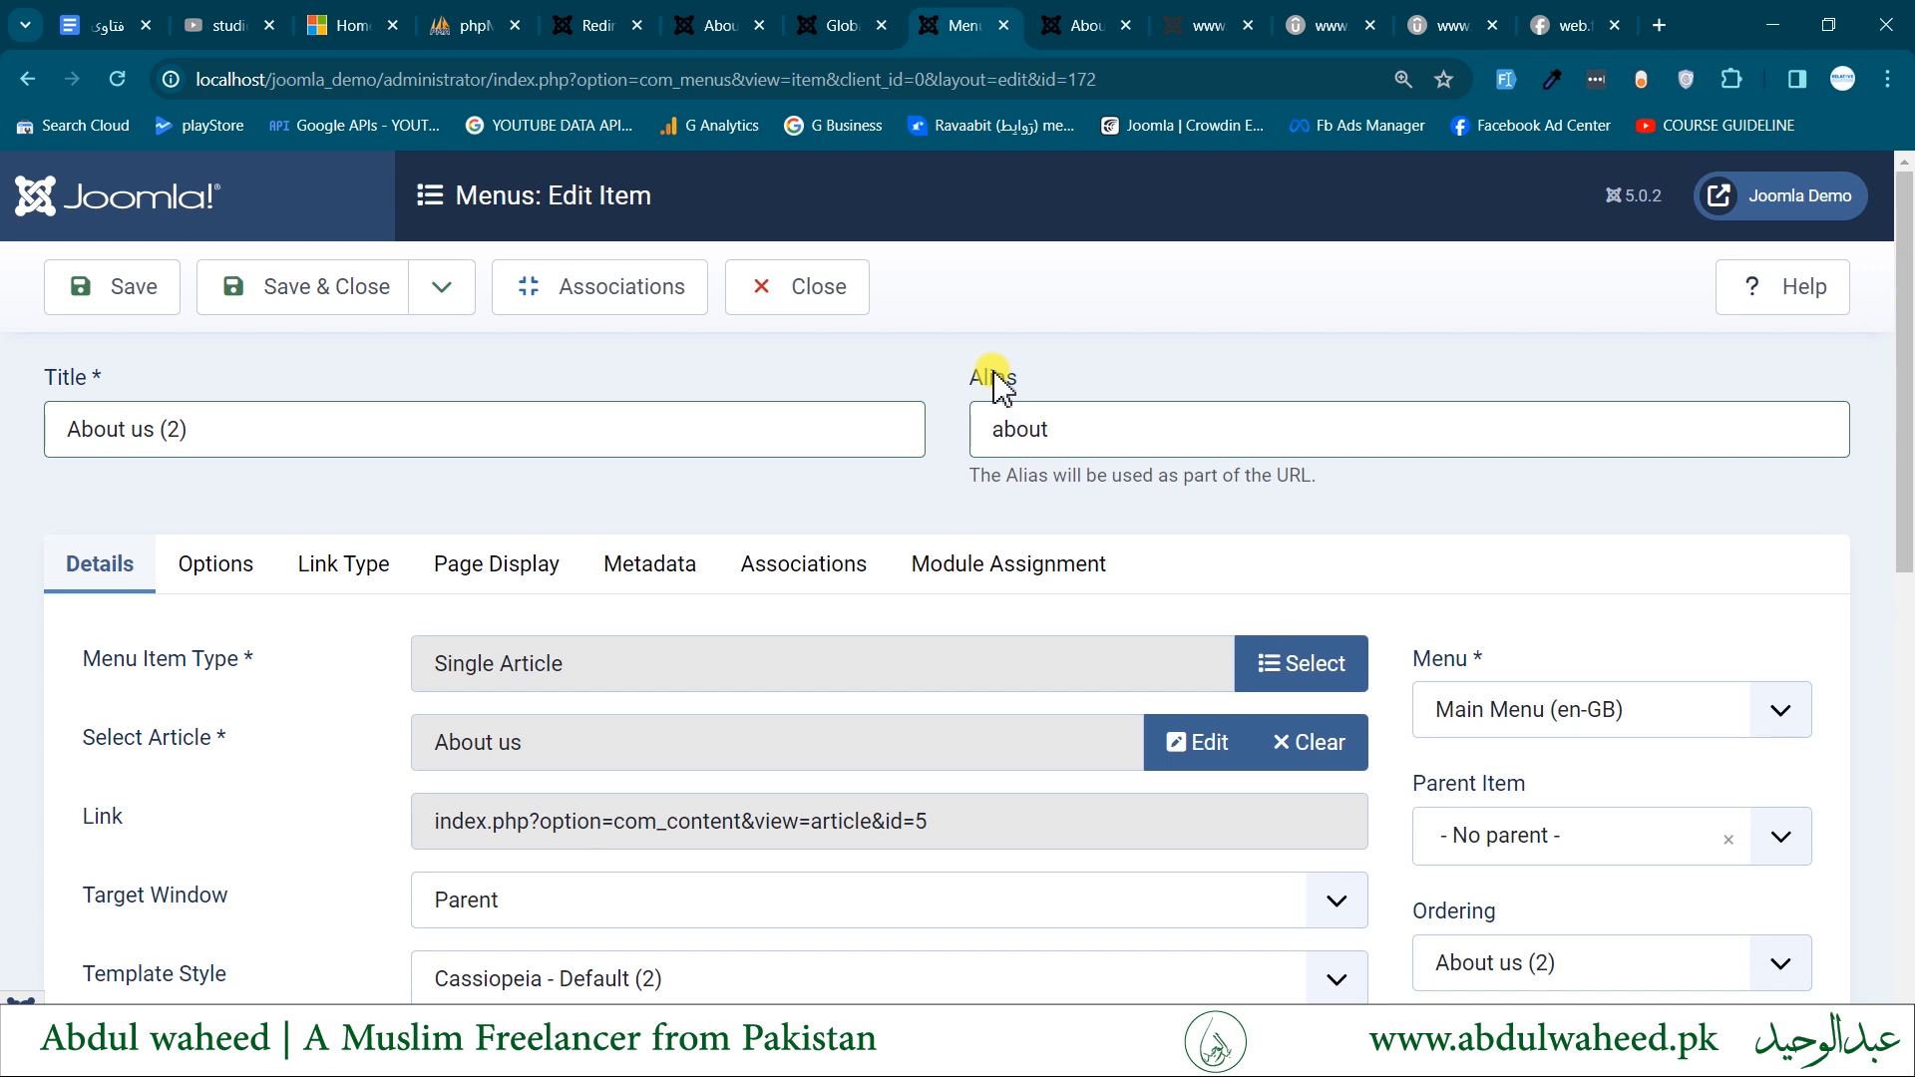
{"action": "left_click", "coordinate": [710, 25]}
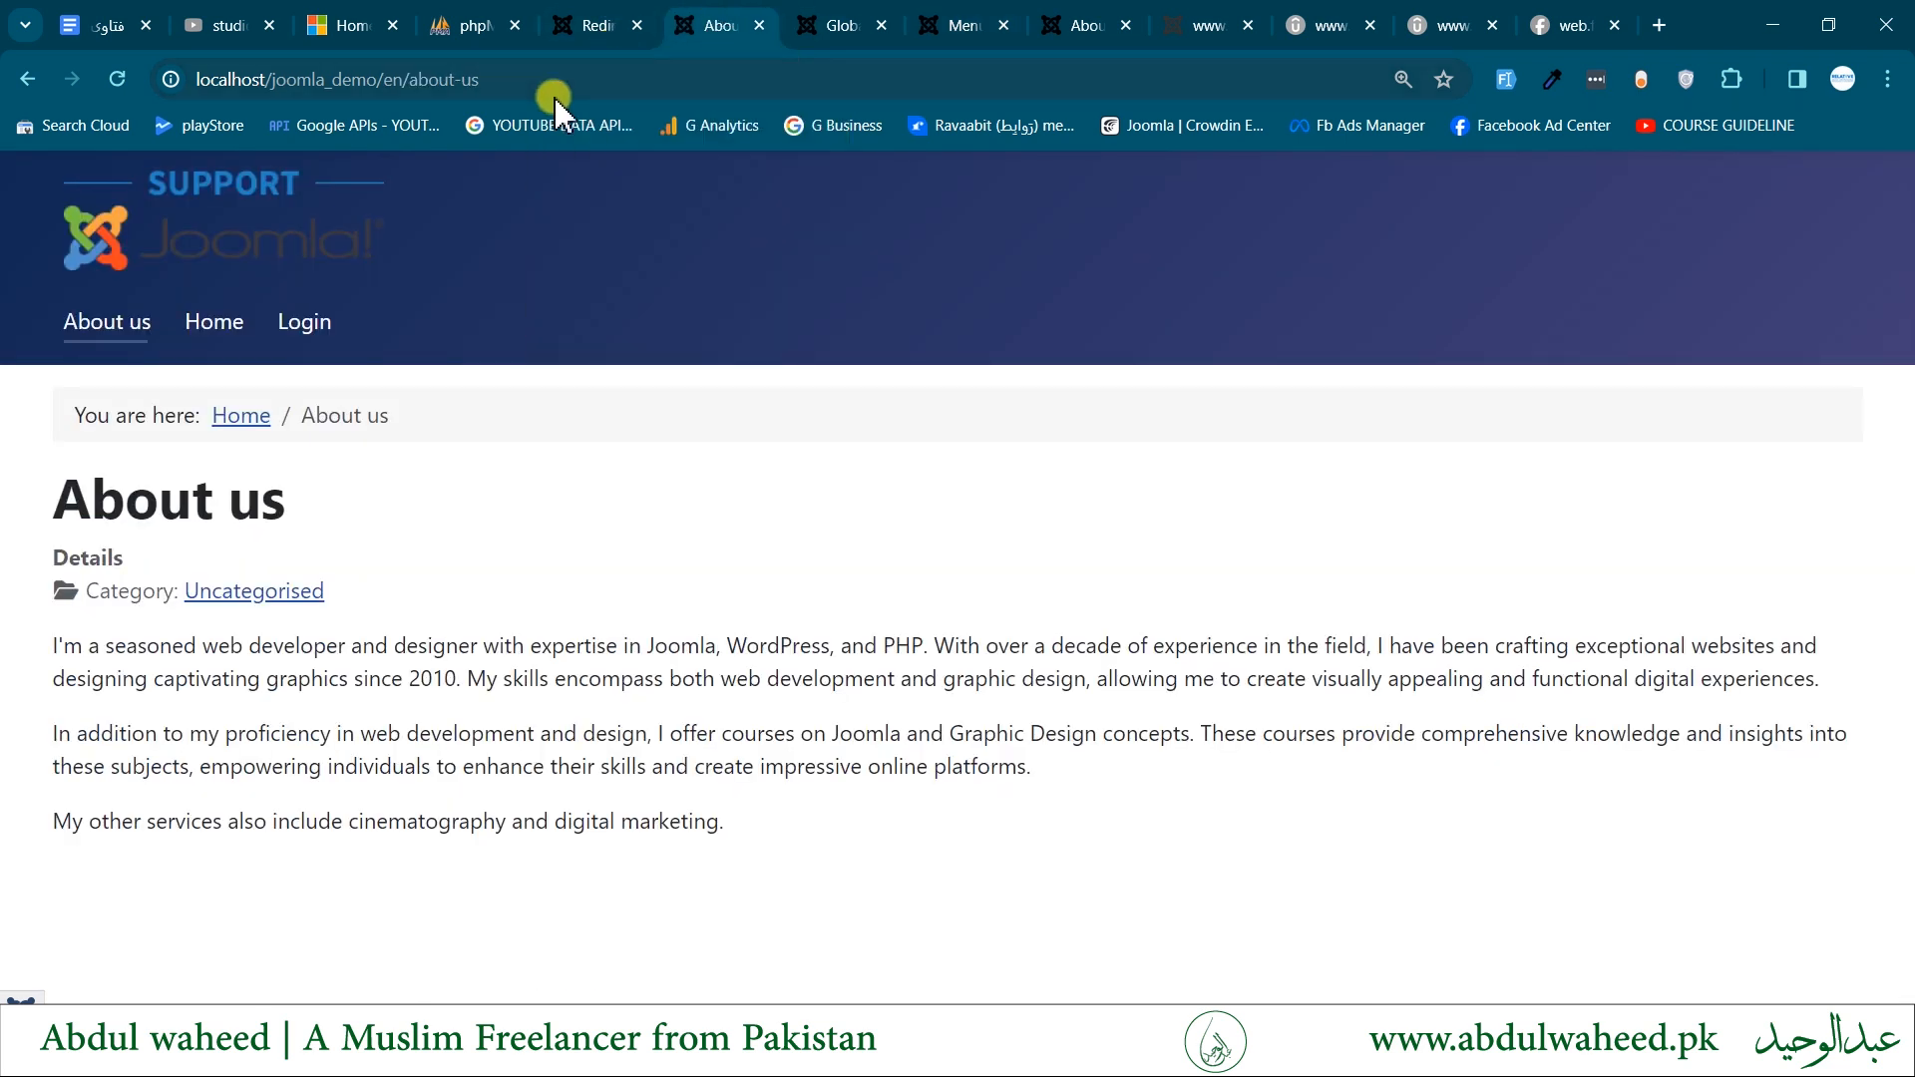
- Shorten the frontend About us address to localhost/joomla_demo/en/about without loading it, and refresh the Redirects: Links list
{"action": "left_click", "coordinate": [431, 82]}
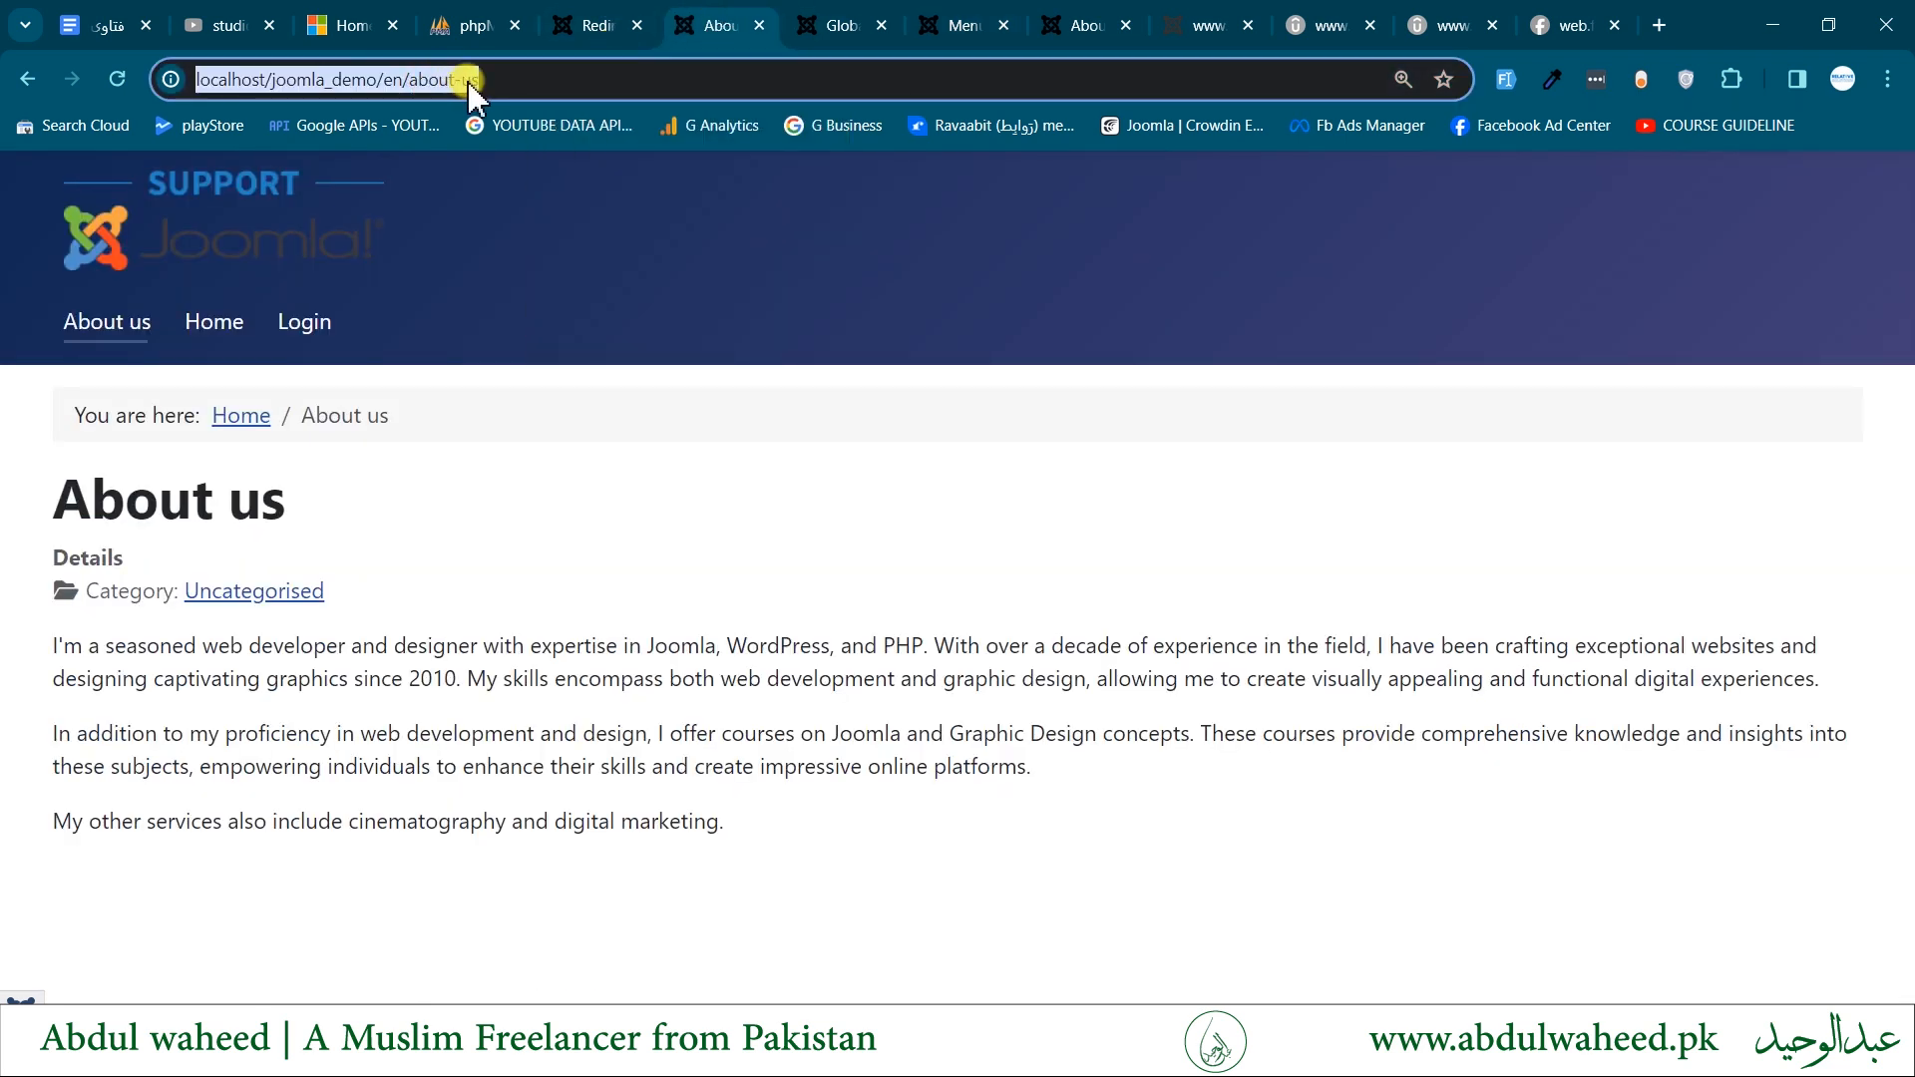
{"action": "left_click_drag", "start_coordinate": [464, 82], "coordinate": [559, 82]}
{"action": "key", "text": "BackSpace"}
{"action": "key", "text": "BackSpace"}
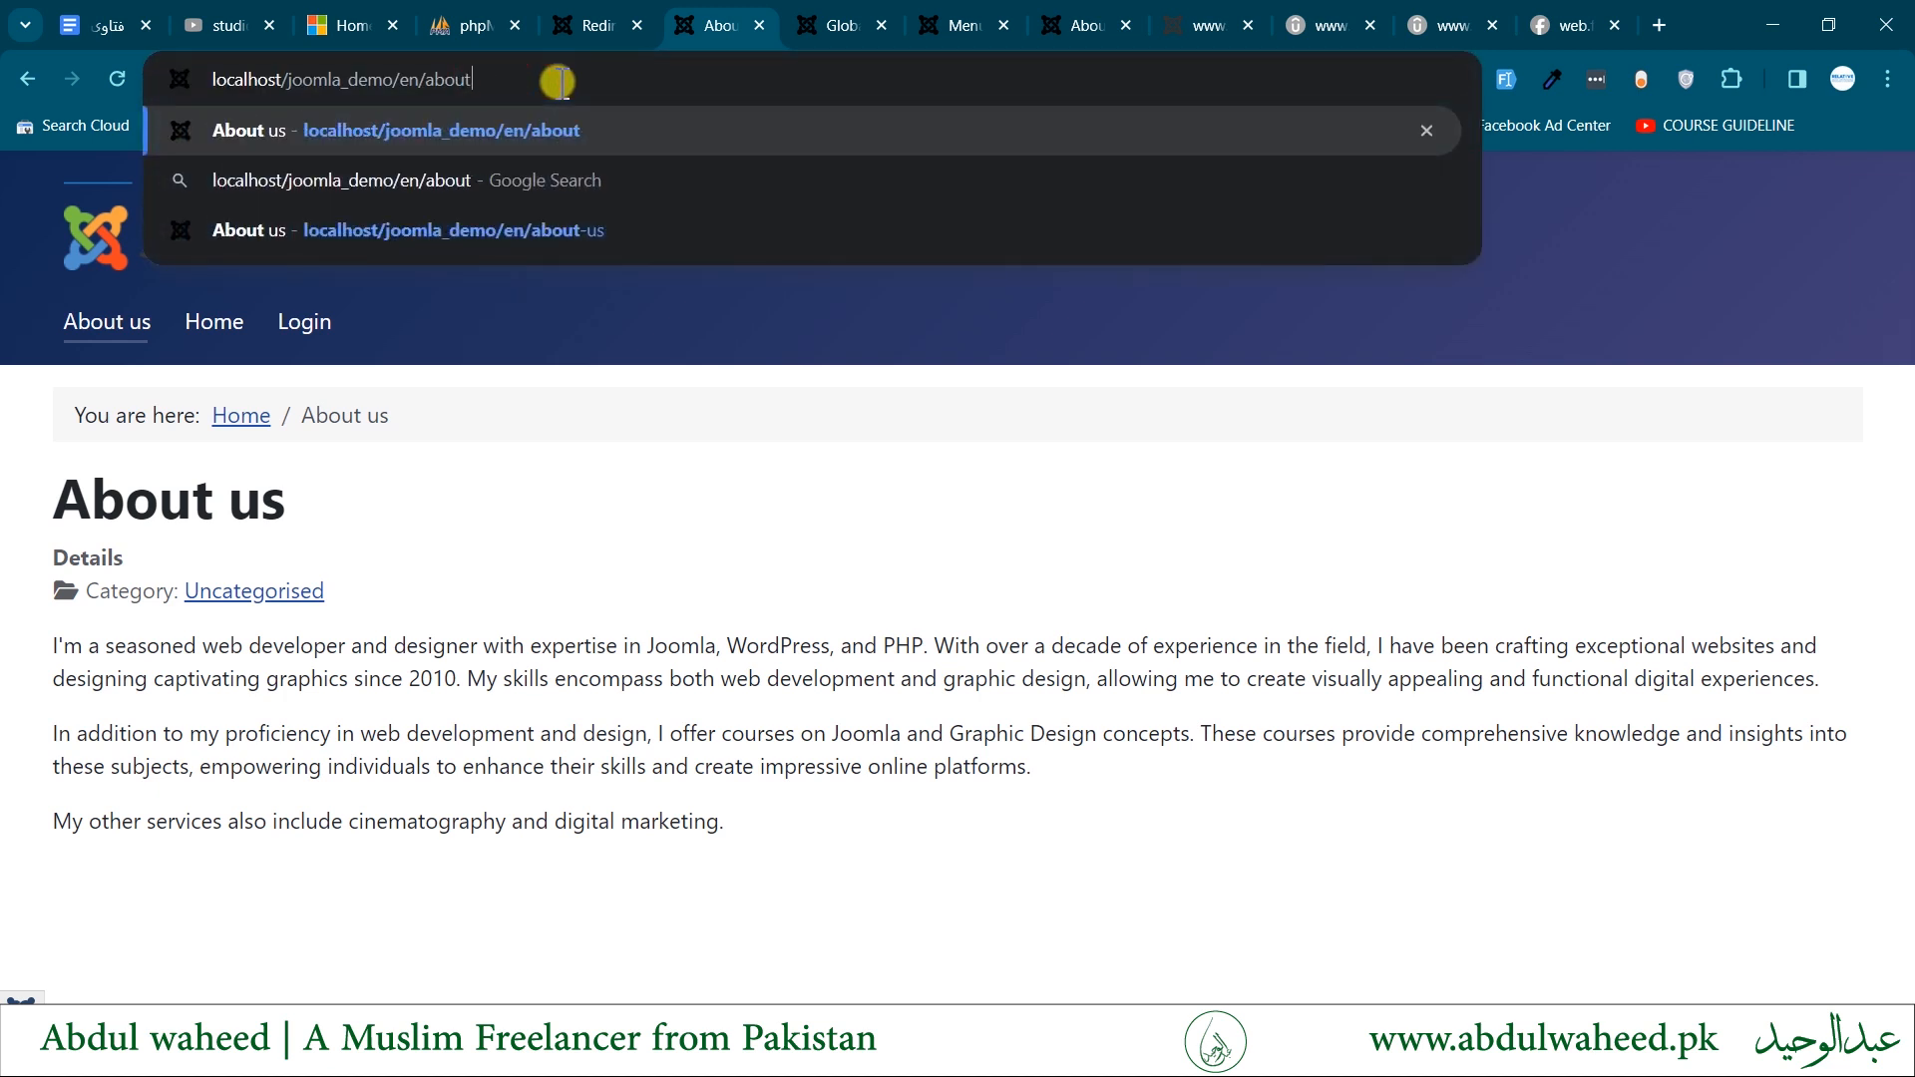
{"action": "left_click", "coordinate": [598, 22]}
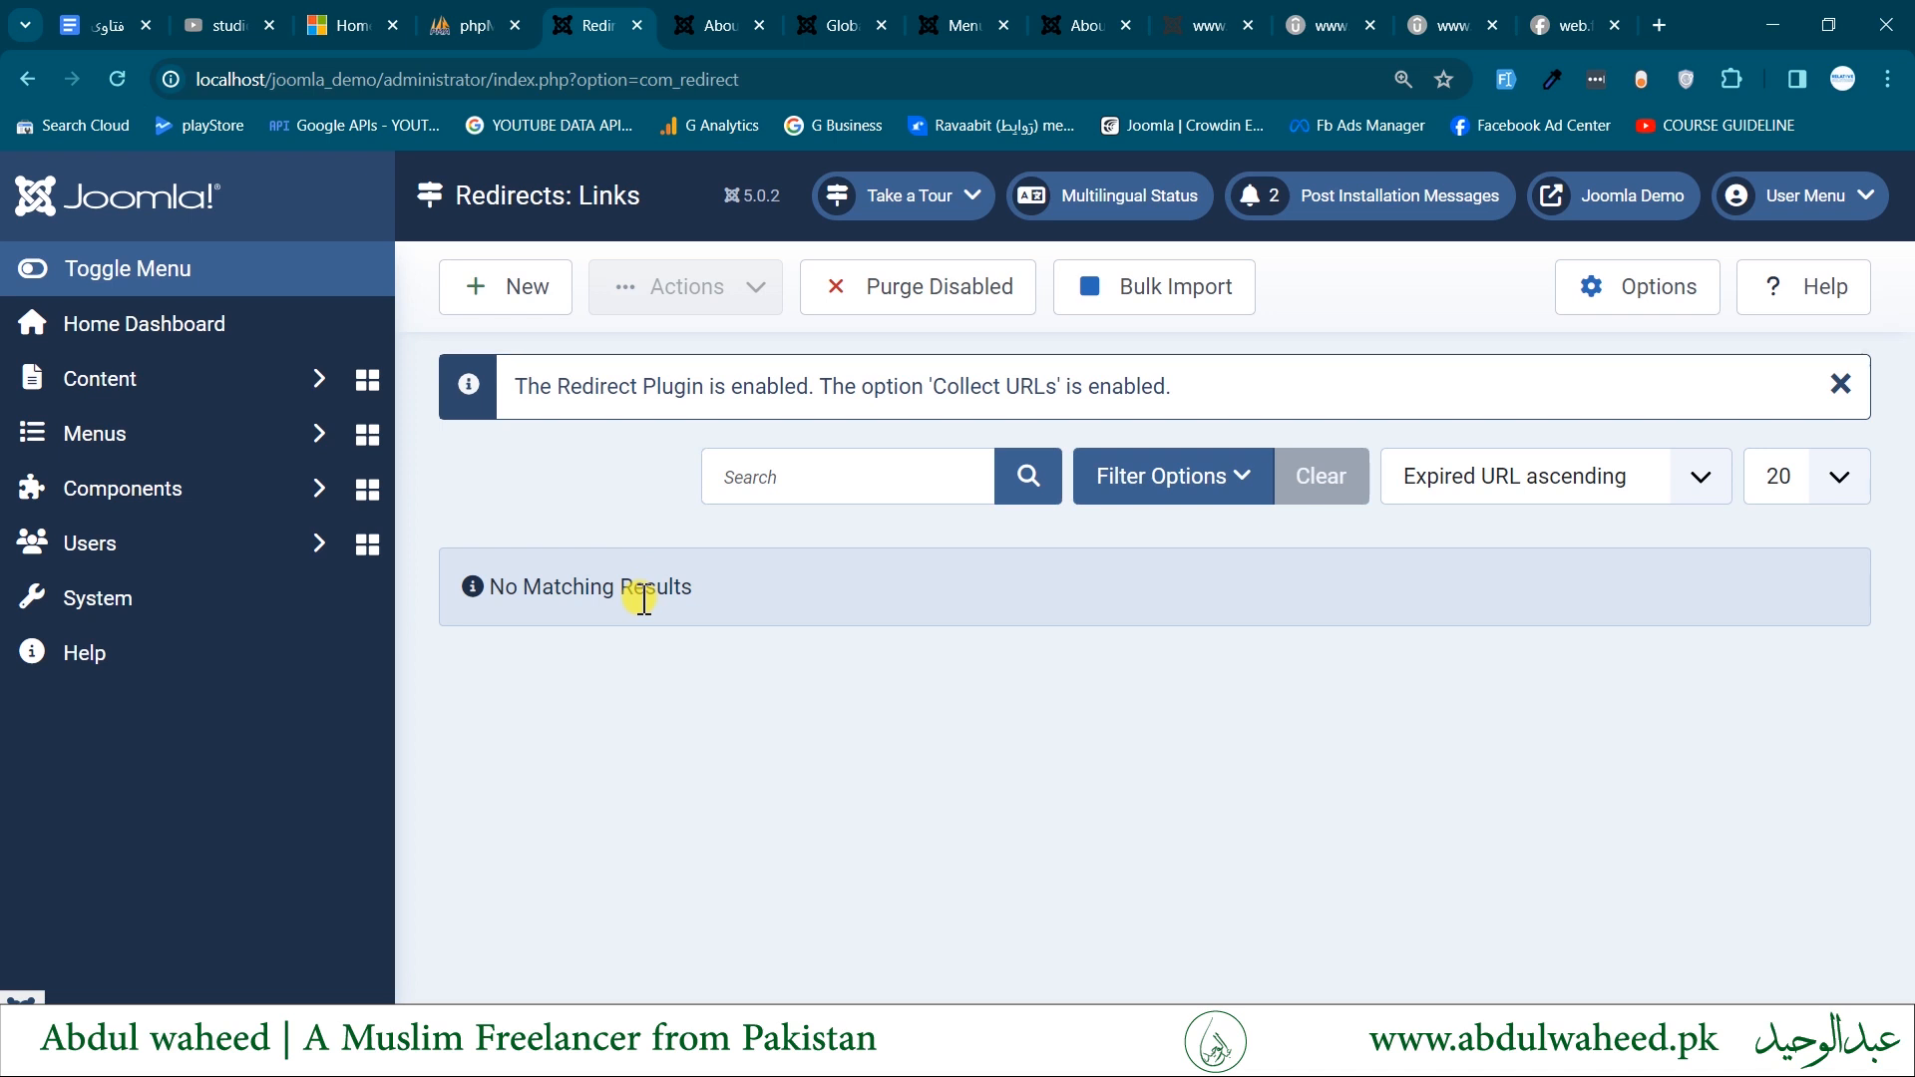
{"action": "left_click", "coordinate": [116, 79]}
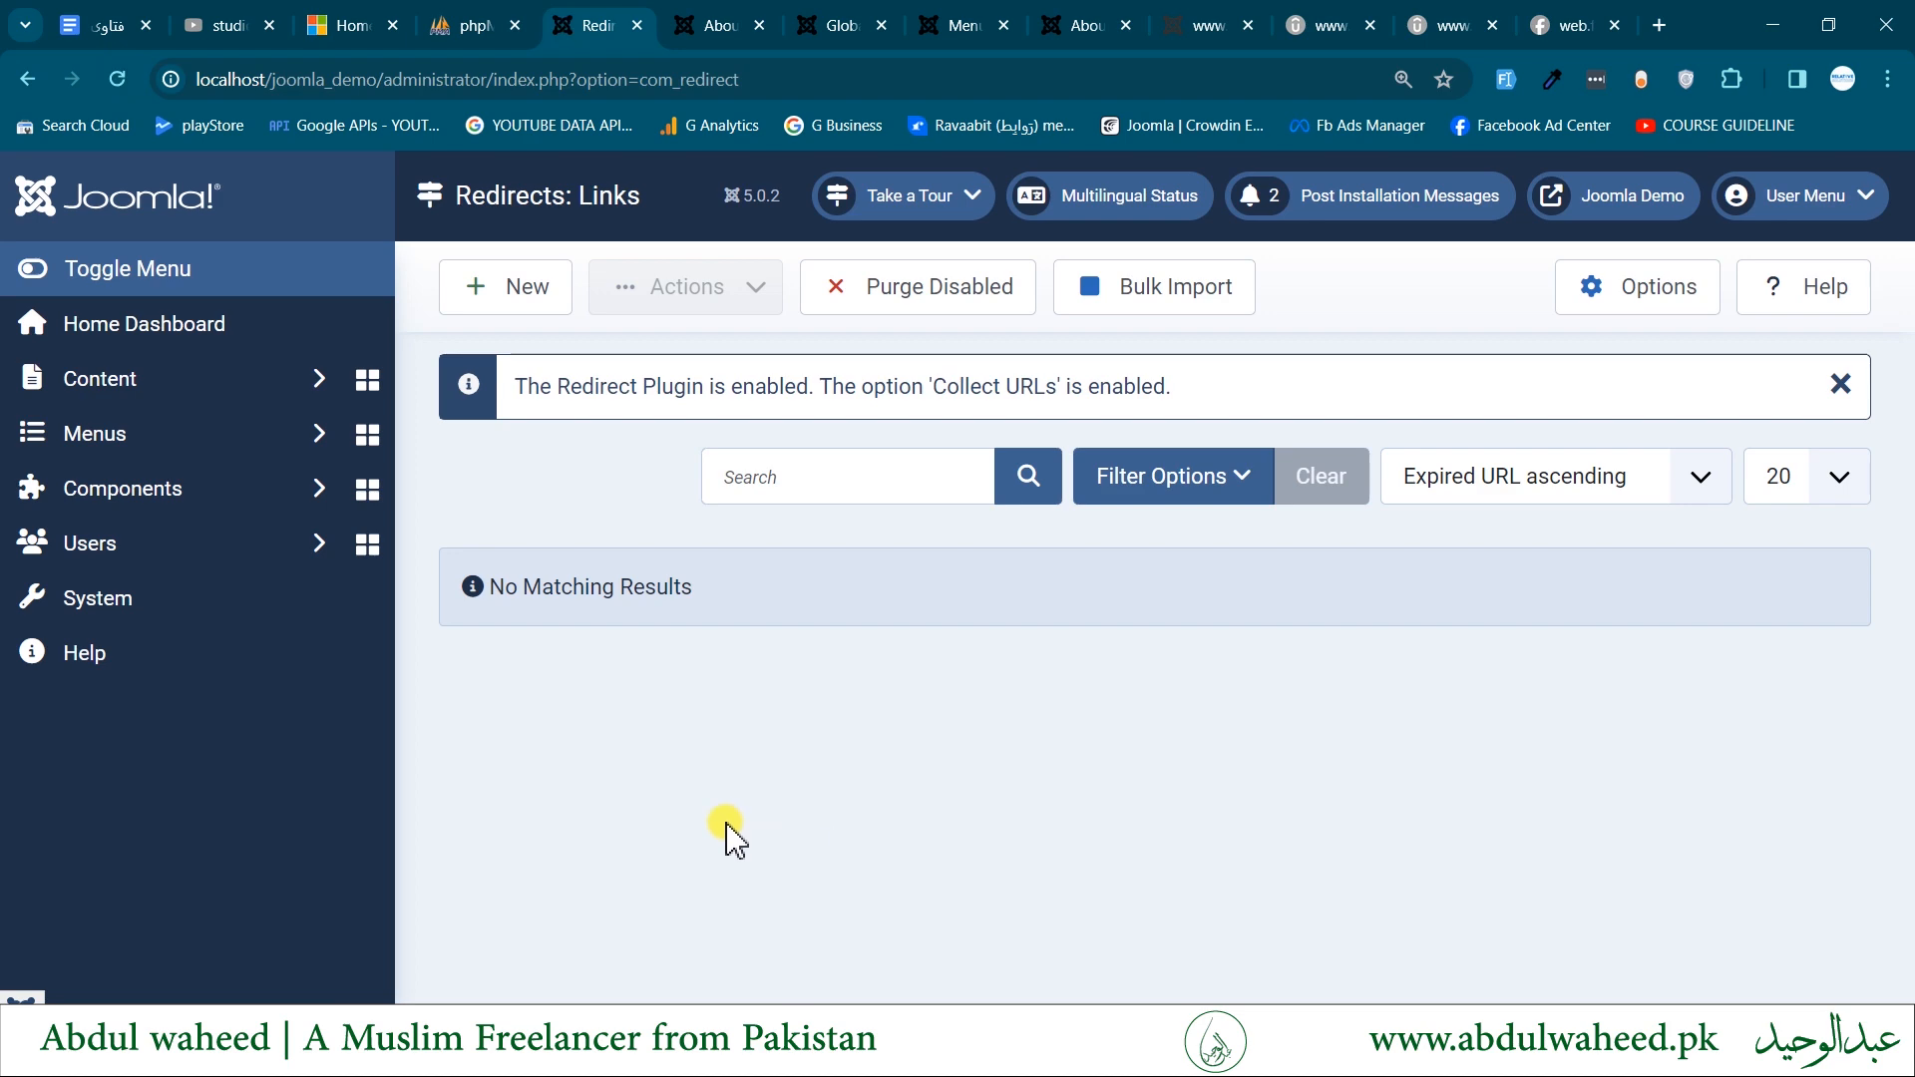
- Change the frontend page's address to localhost/joomla_demo/en/about1 and load it
{"action": "left_click", "coordinate": [705, 24]}
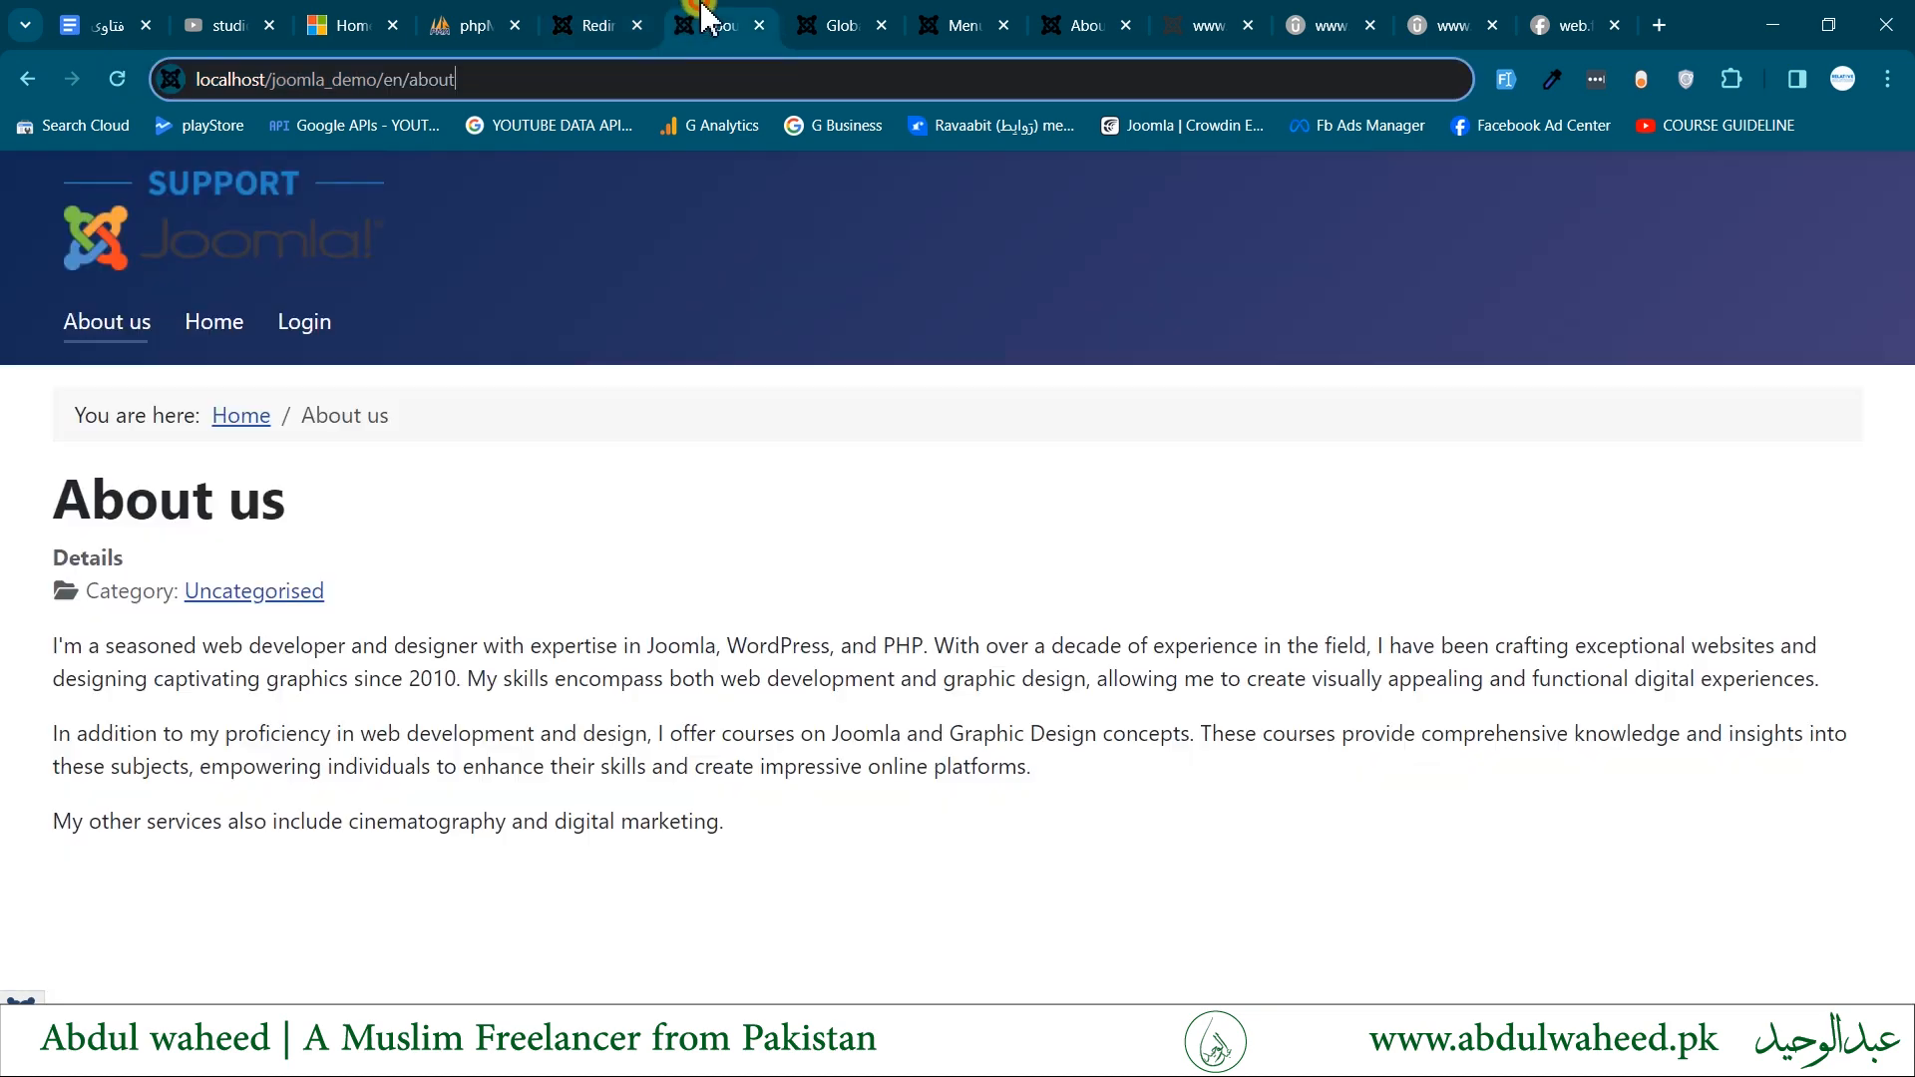
{"action": "left_click", "coordinate": [618, 22]}
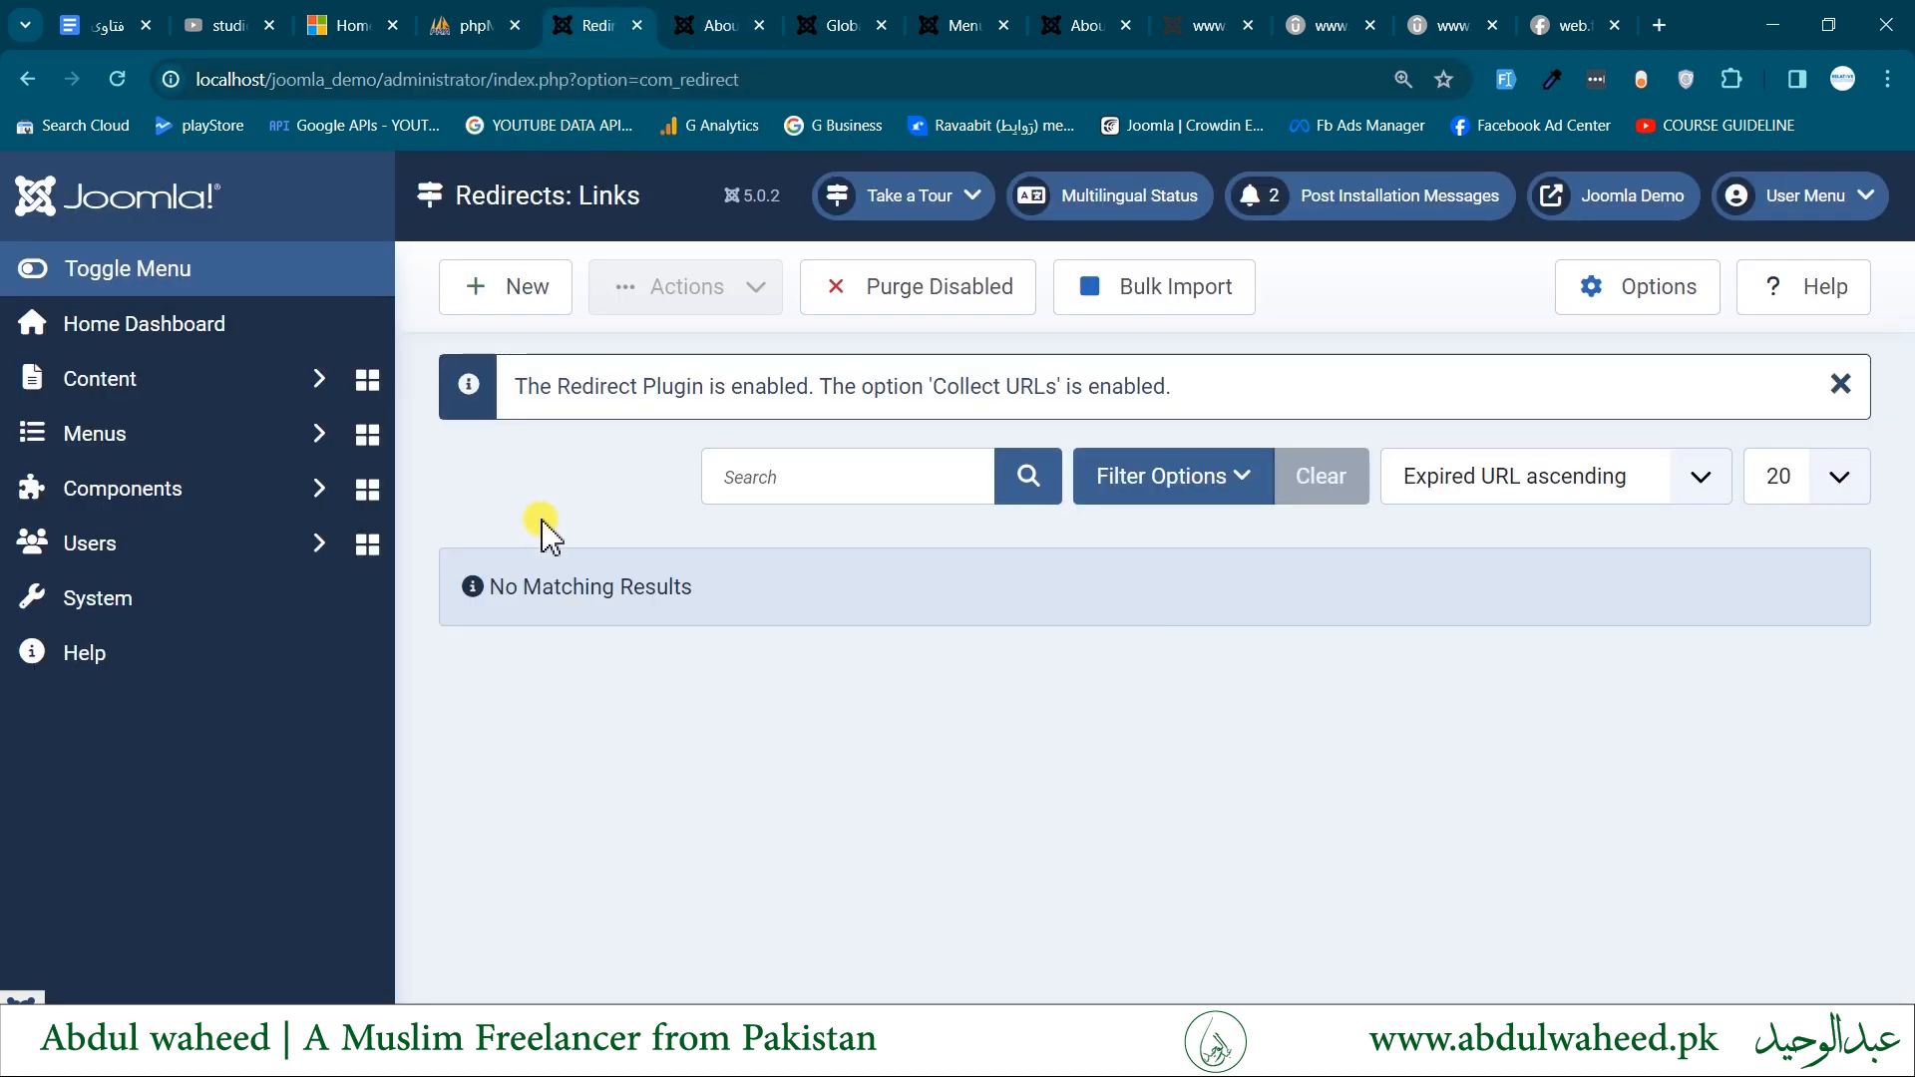
{"action": "left_click", "coordinate": [708, 20]}
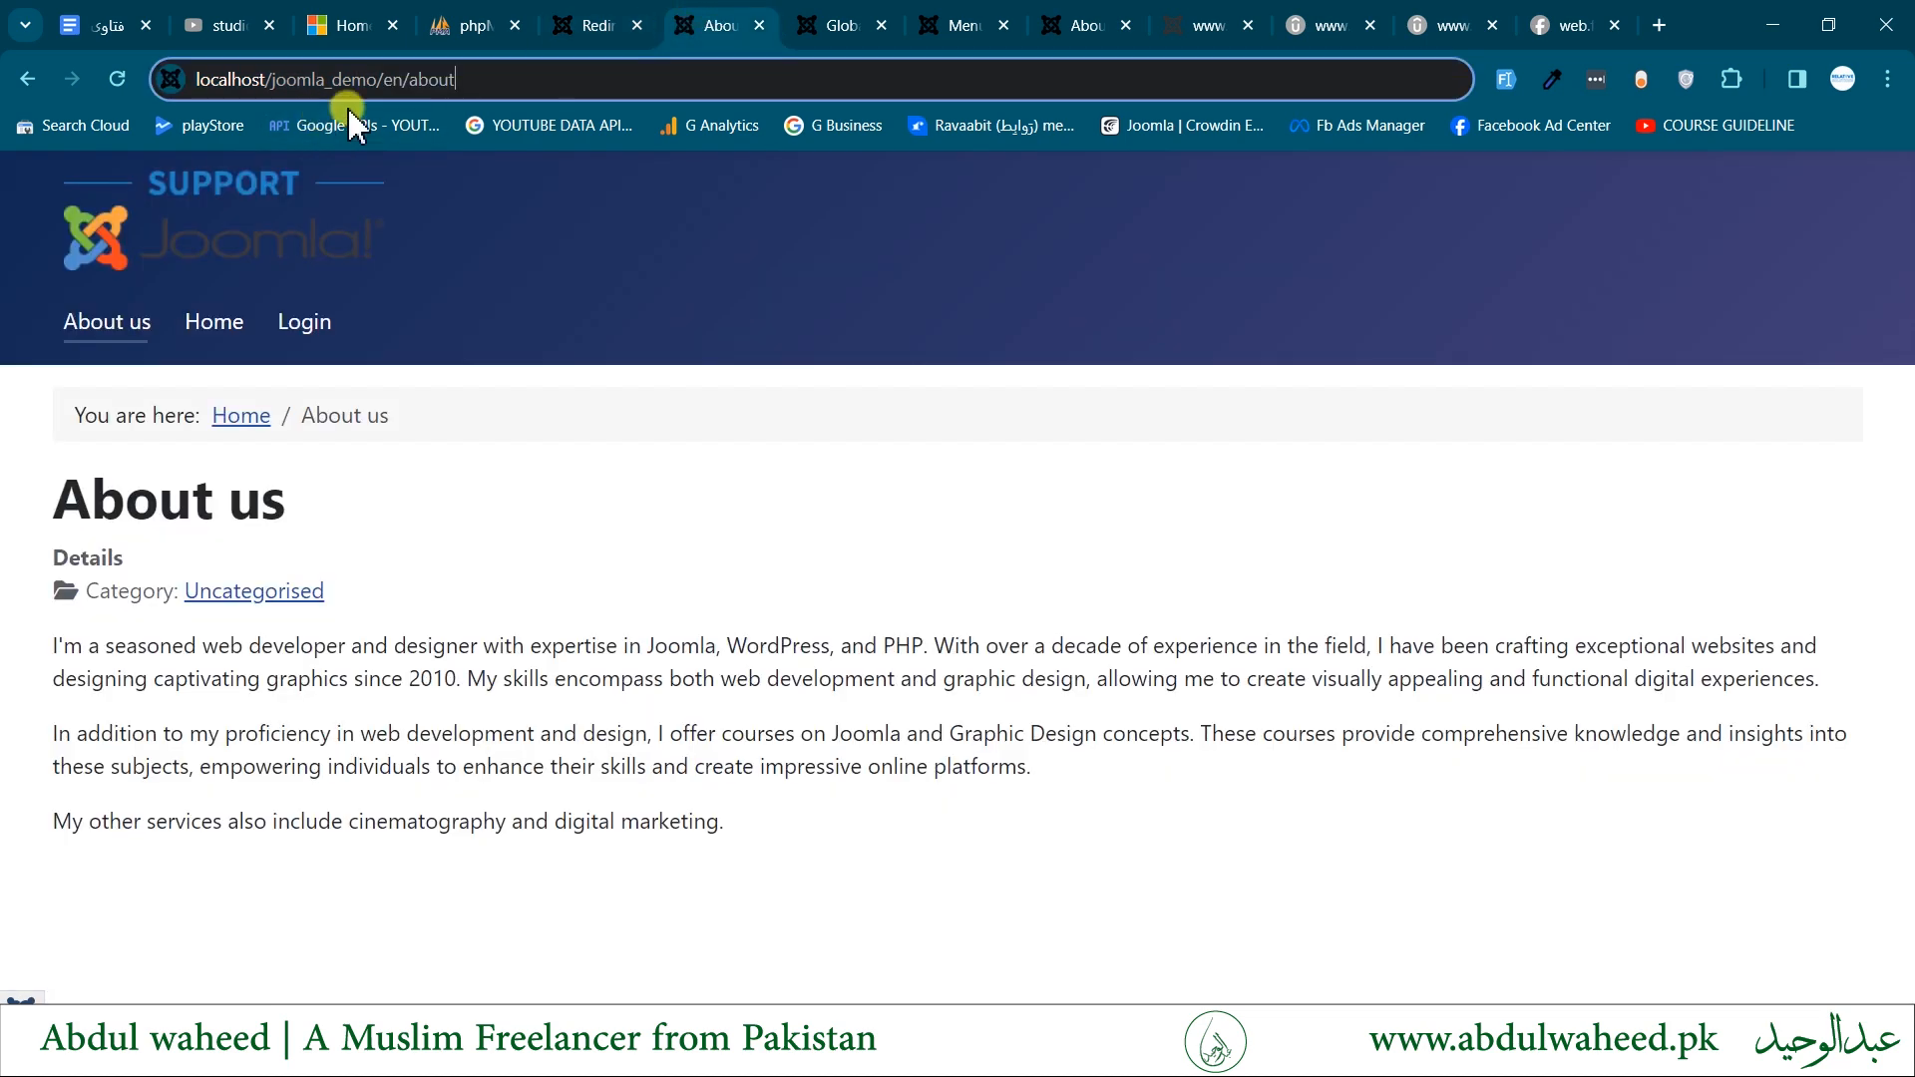
{"action": "left_click", "coordinate": [514, 78]}
{"action": "type", "text": "1"}
{"action": "key", "text": "Return"}
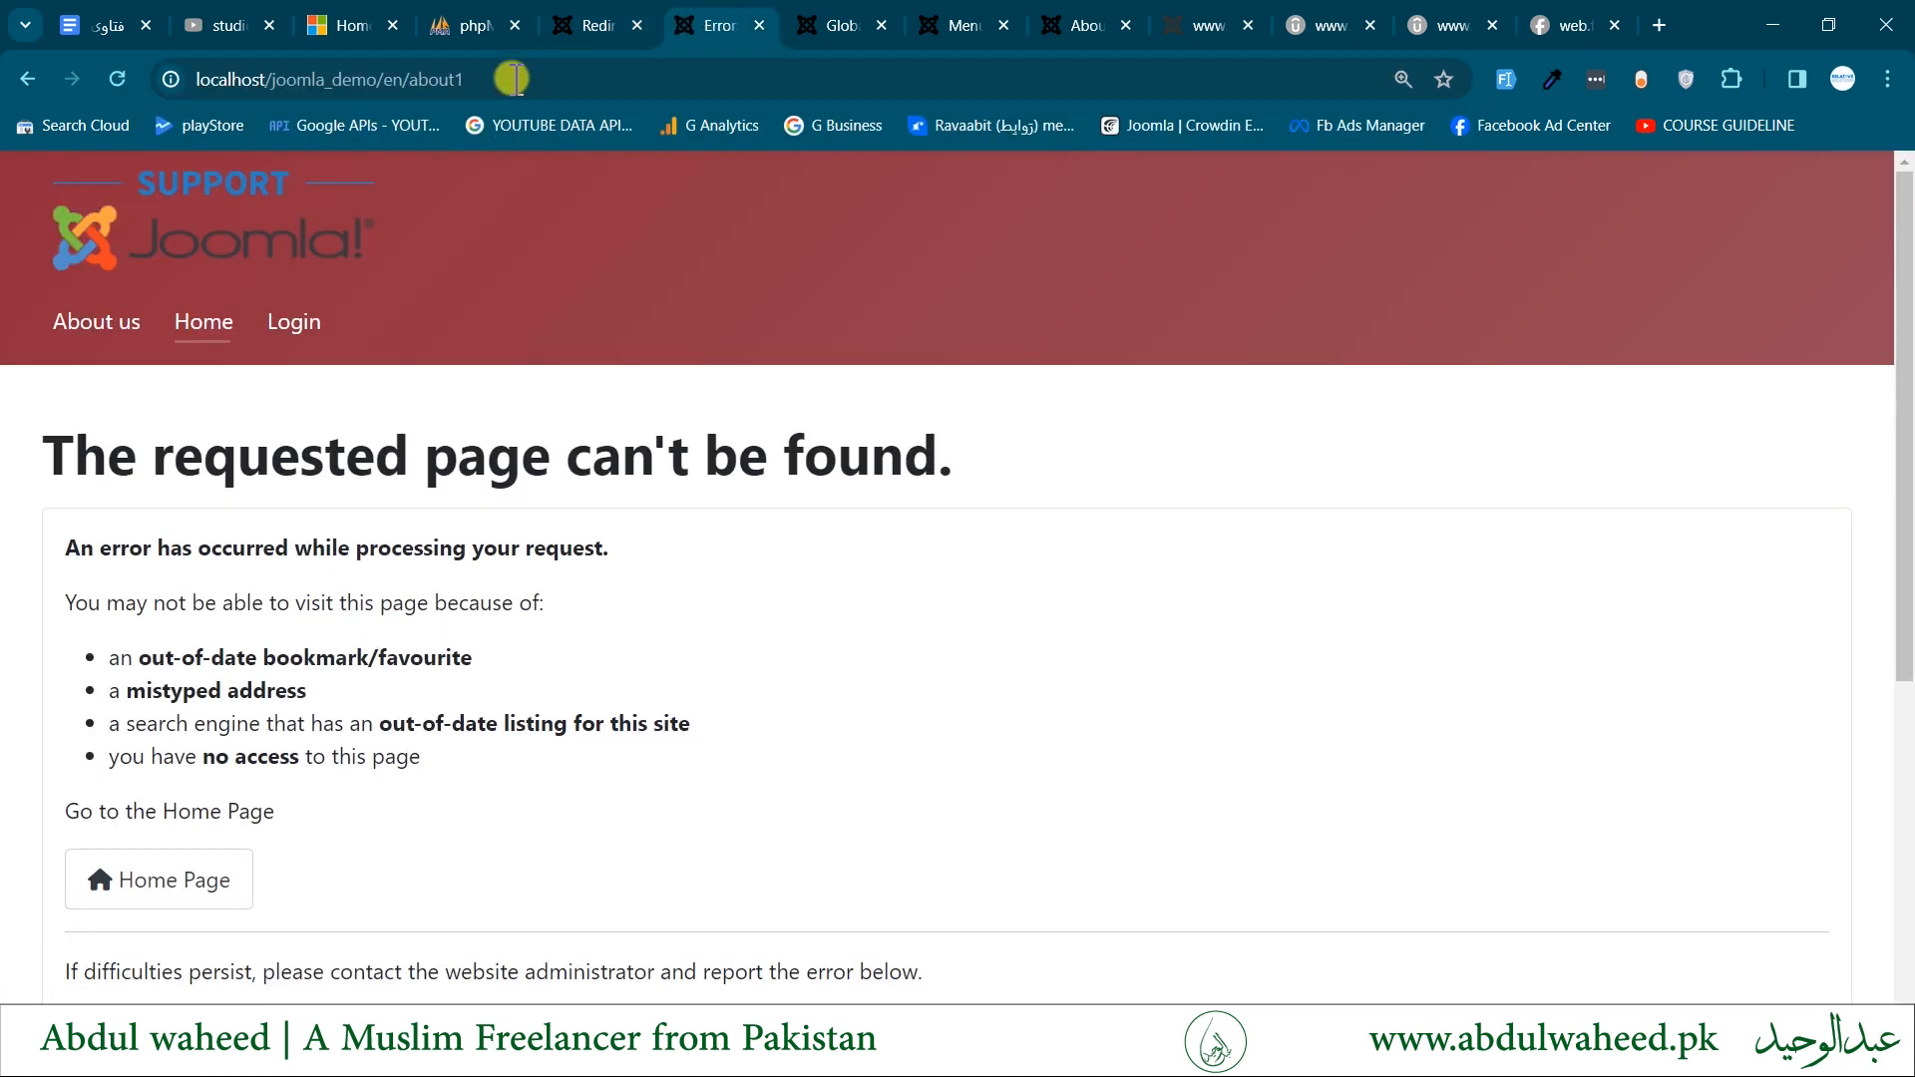
- Examine the frontend error page for about1 down to its call stack, and refresh the Redirects: Links list
{"action": "double_click", "coordinate": [426, 80]}
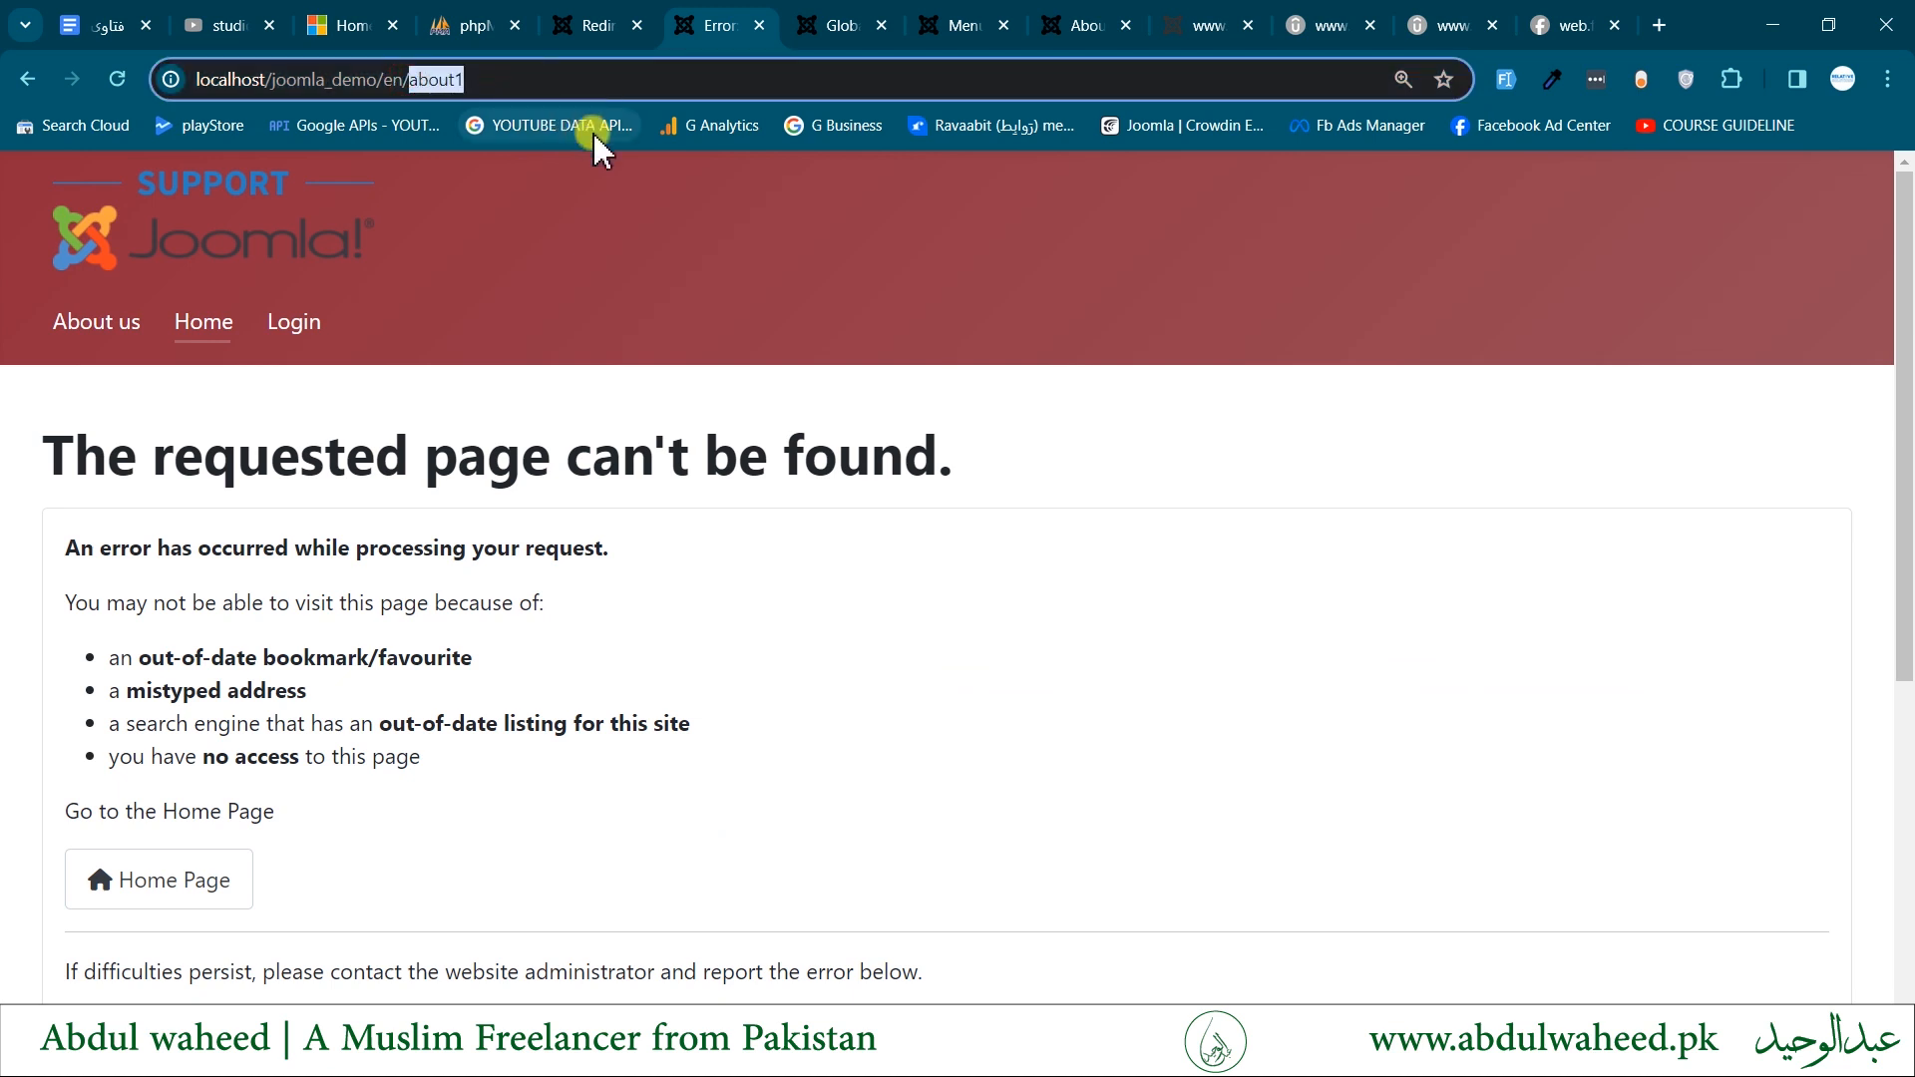
{"action": "left_click_drag", "start_coordinate": [325, 455], "coordinate": [578, 763]}
{"action": "scroll", "coordinate": [586, 689], "scroll_direction": "down", "scroll_amount": 4}
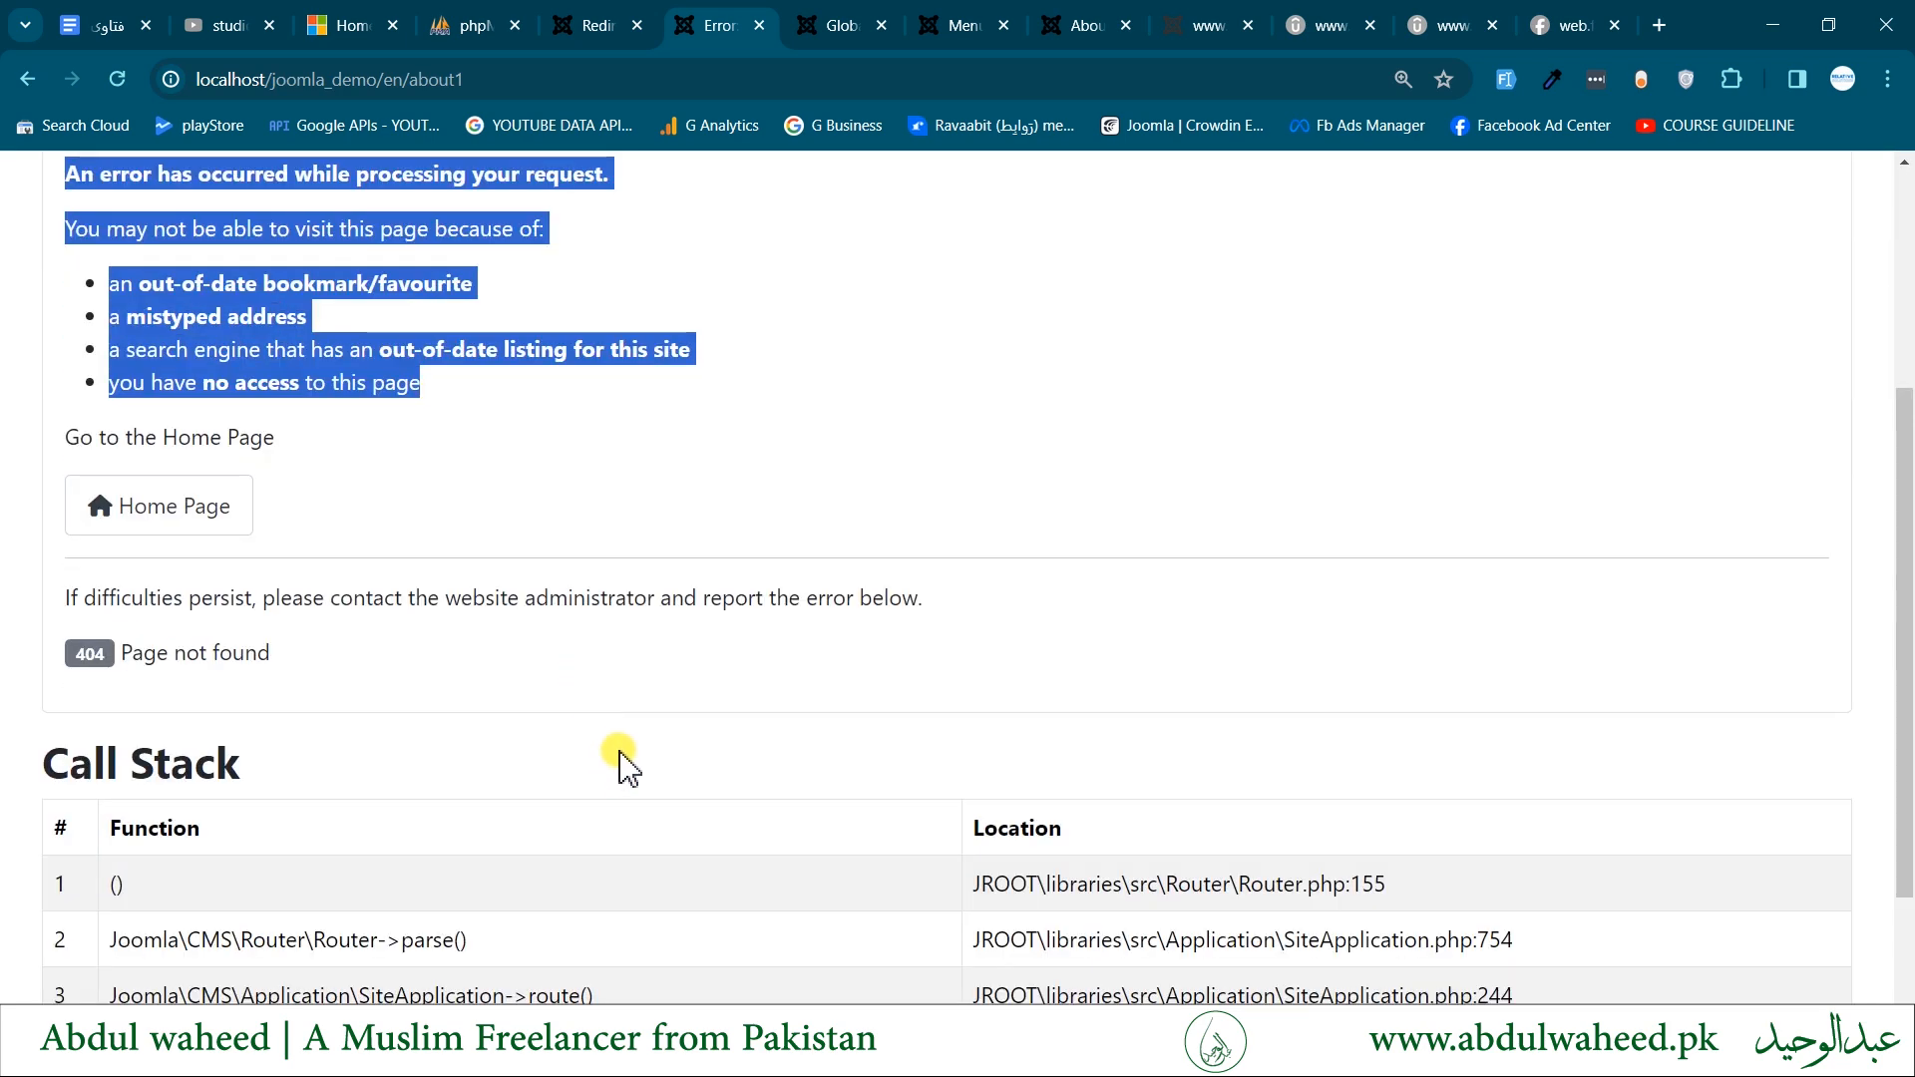
{"action": "left_click", "coordinate": [592, 17]}
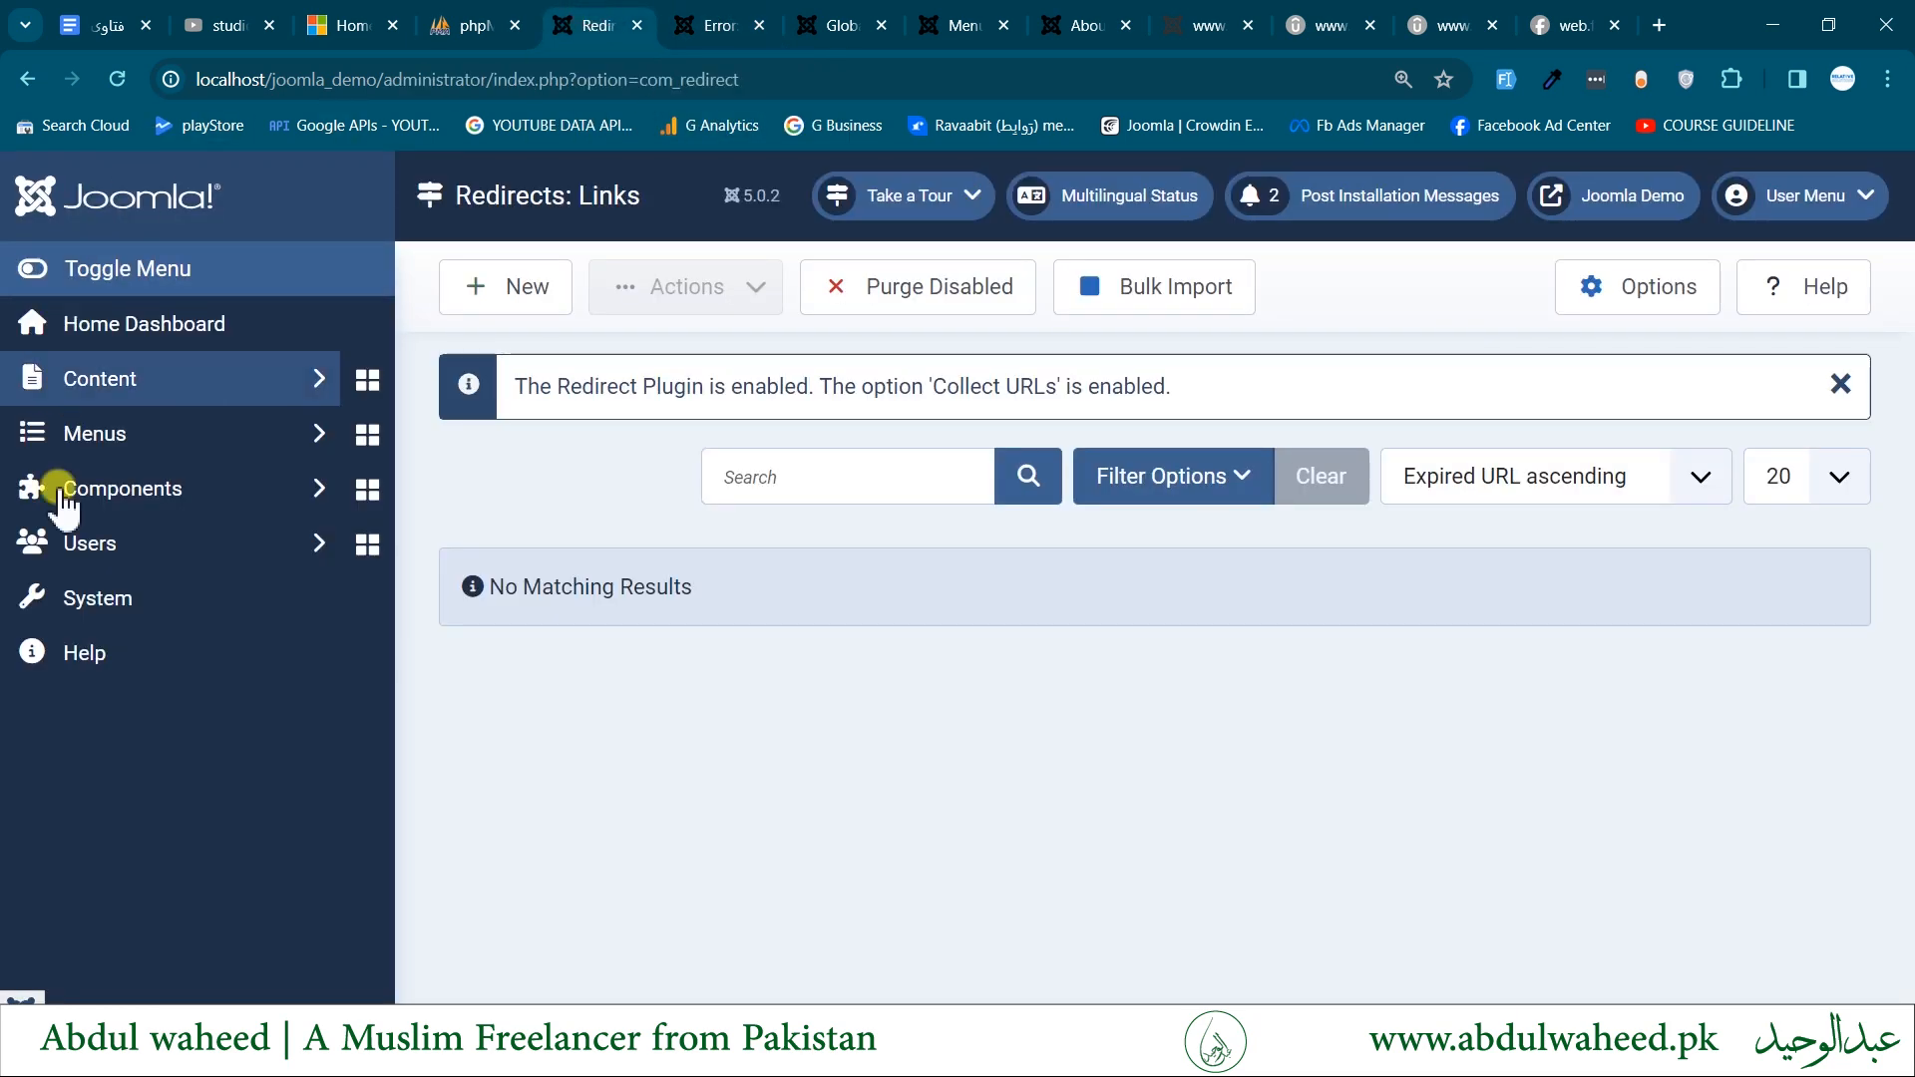
{"action": "left_click", "coordinate": [118, 79]}
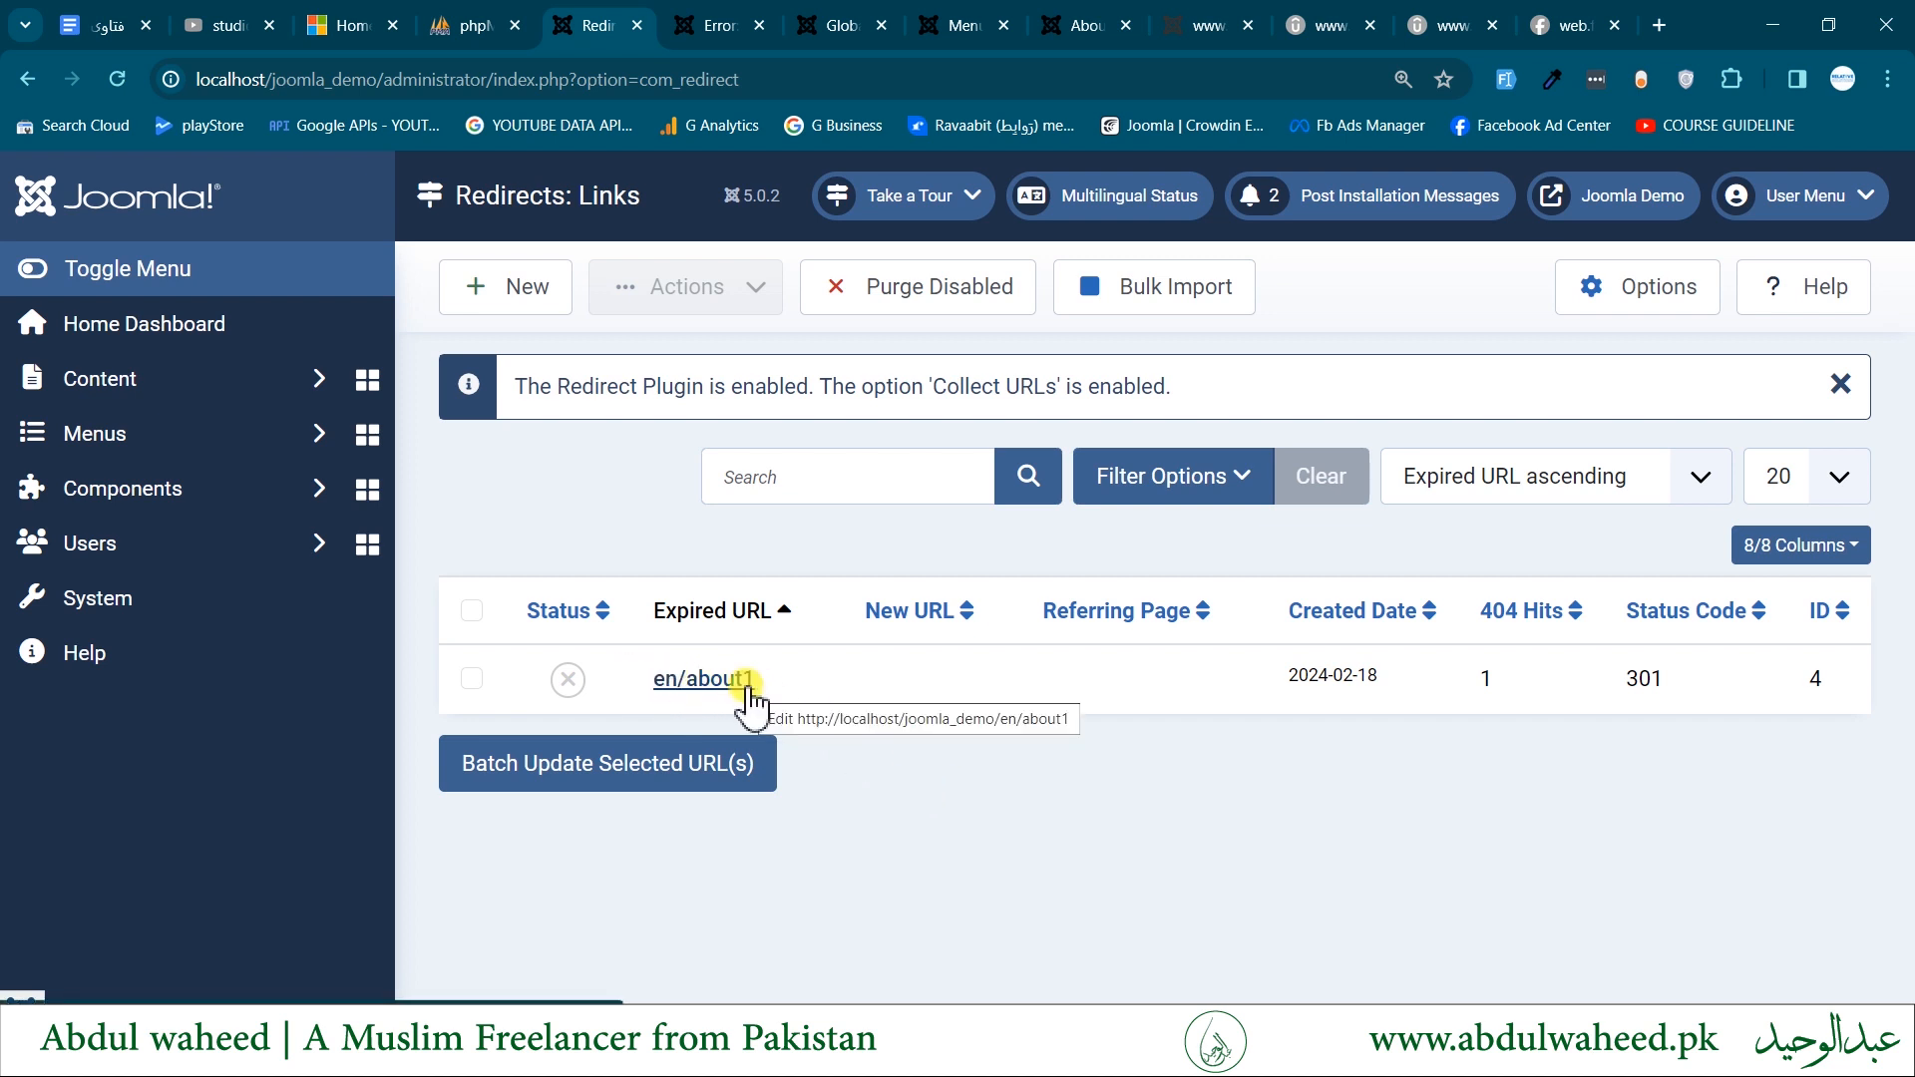
- Open a blank new redirect, examine its Expired URL and New URL fields, and cancel it
{"action": "left_click", "coordinate": [514, 299]}
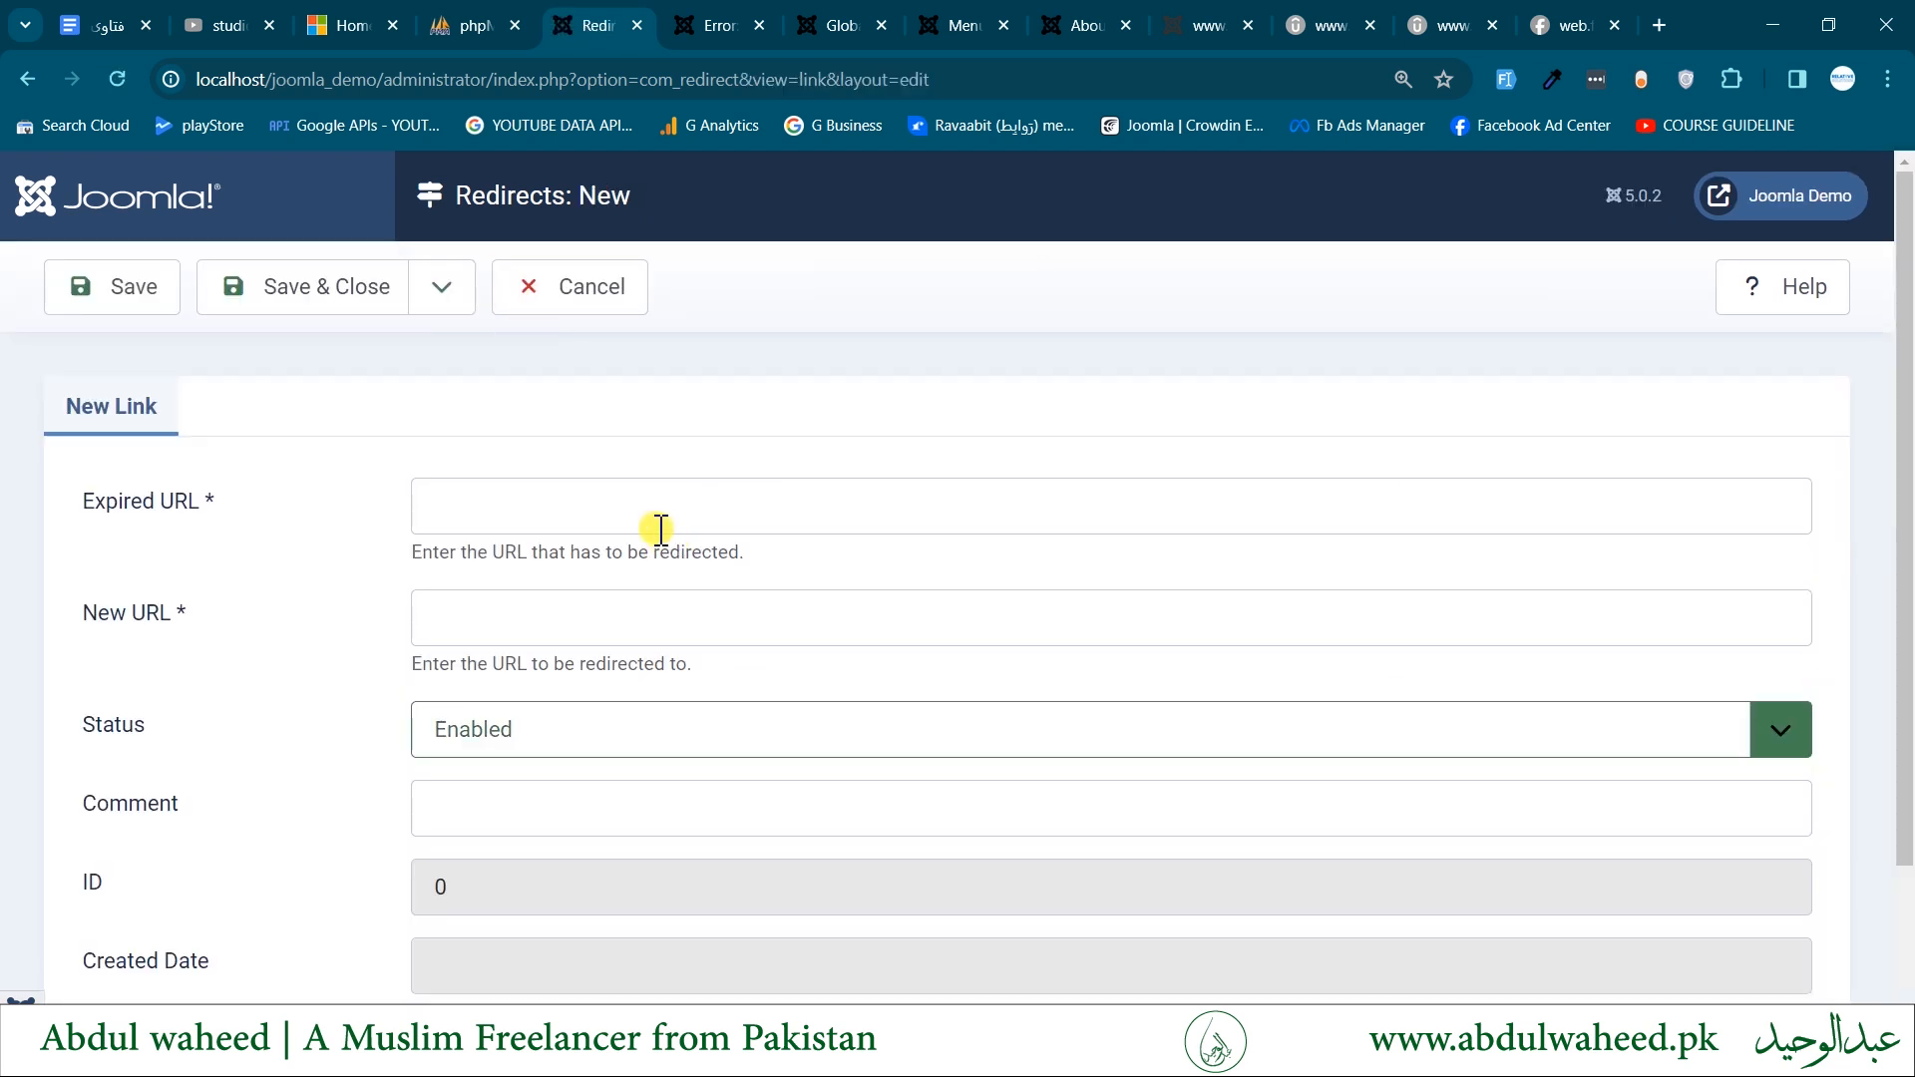
{"action": "left_click", "coordinate": [660, 516]}
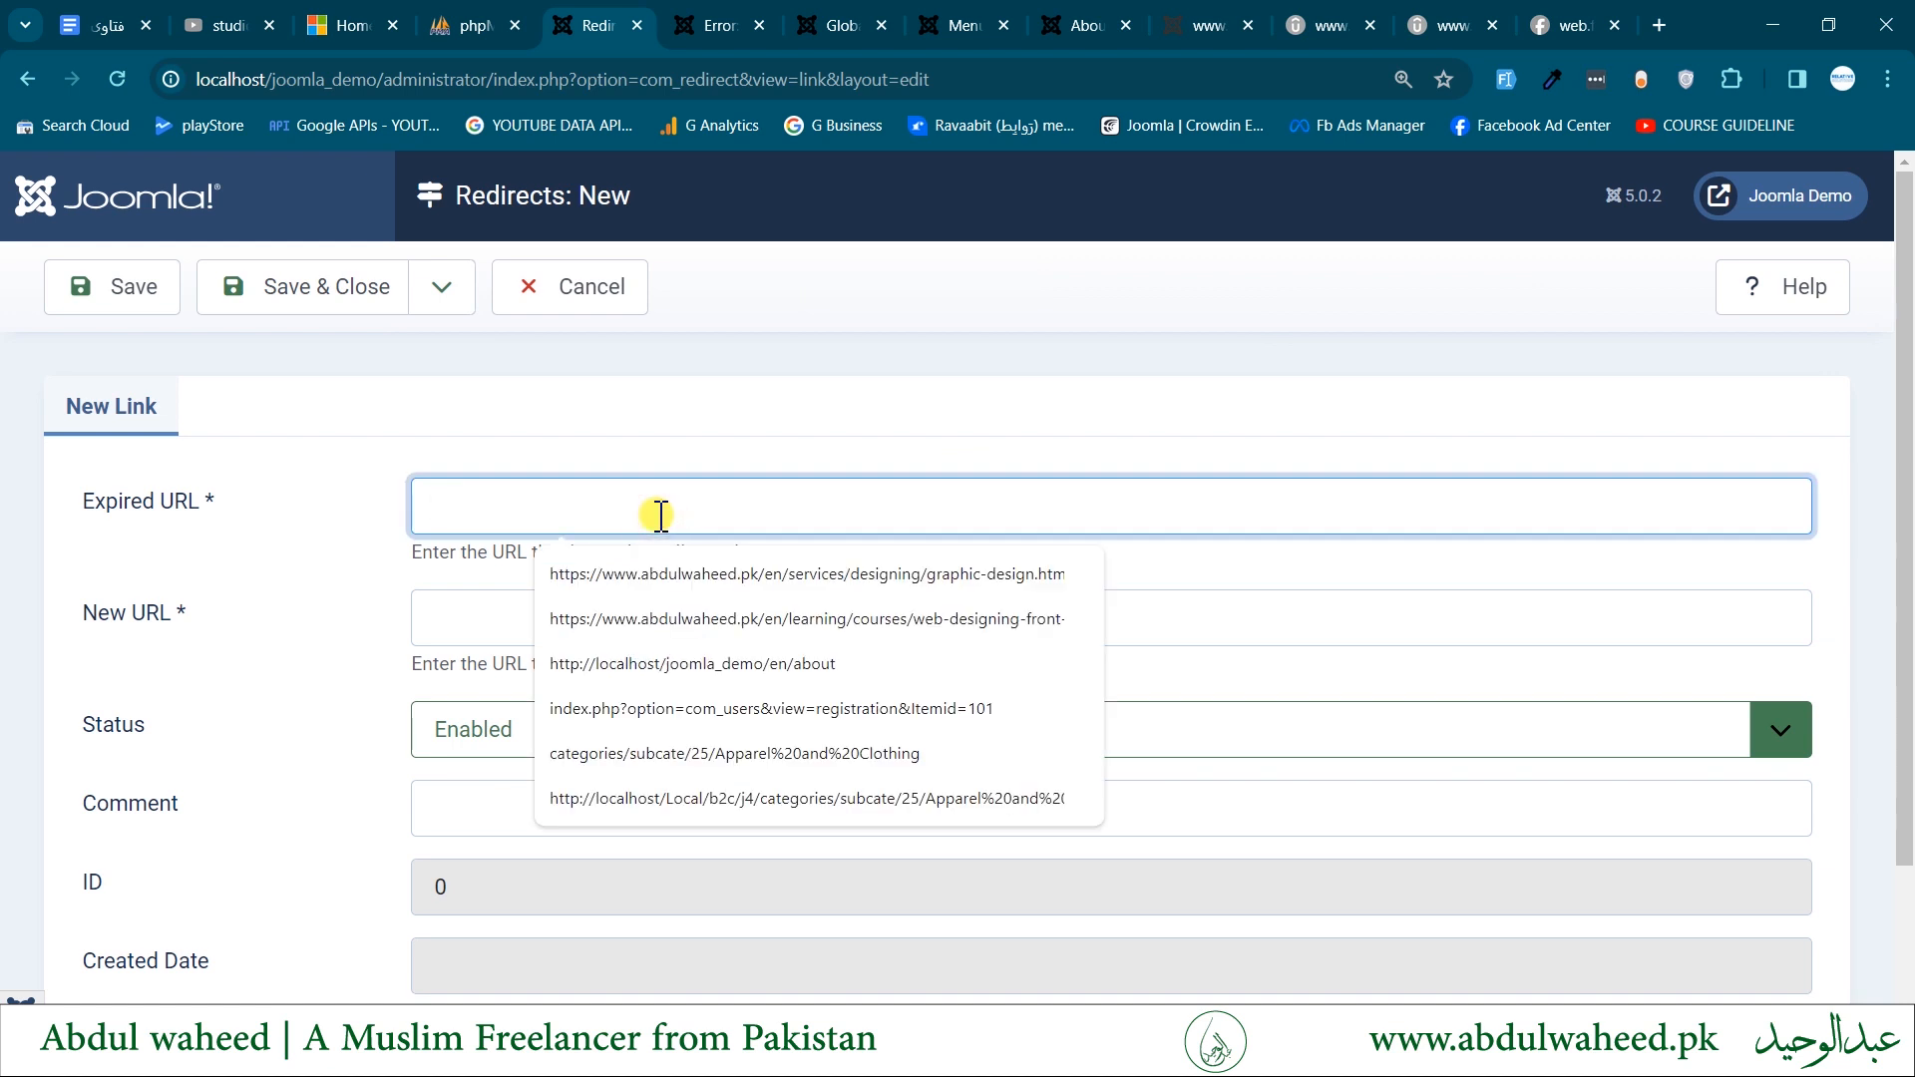
{"action": "double_click", "coordinate": [110, 502]}
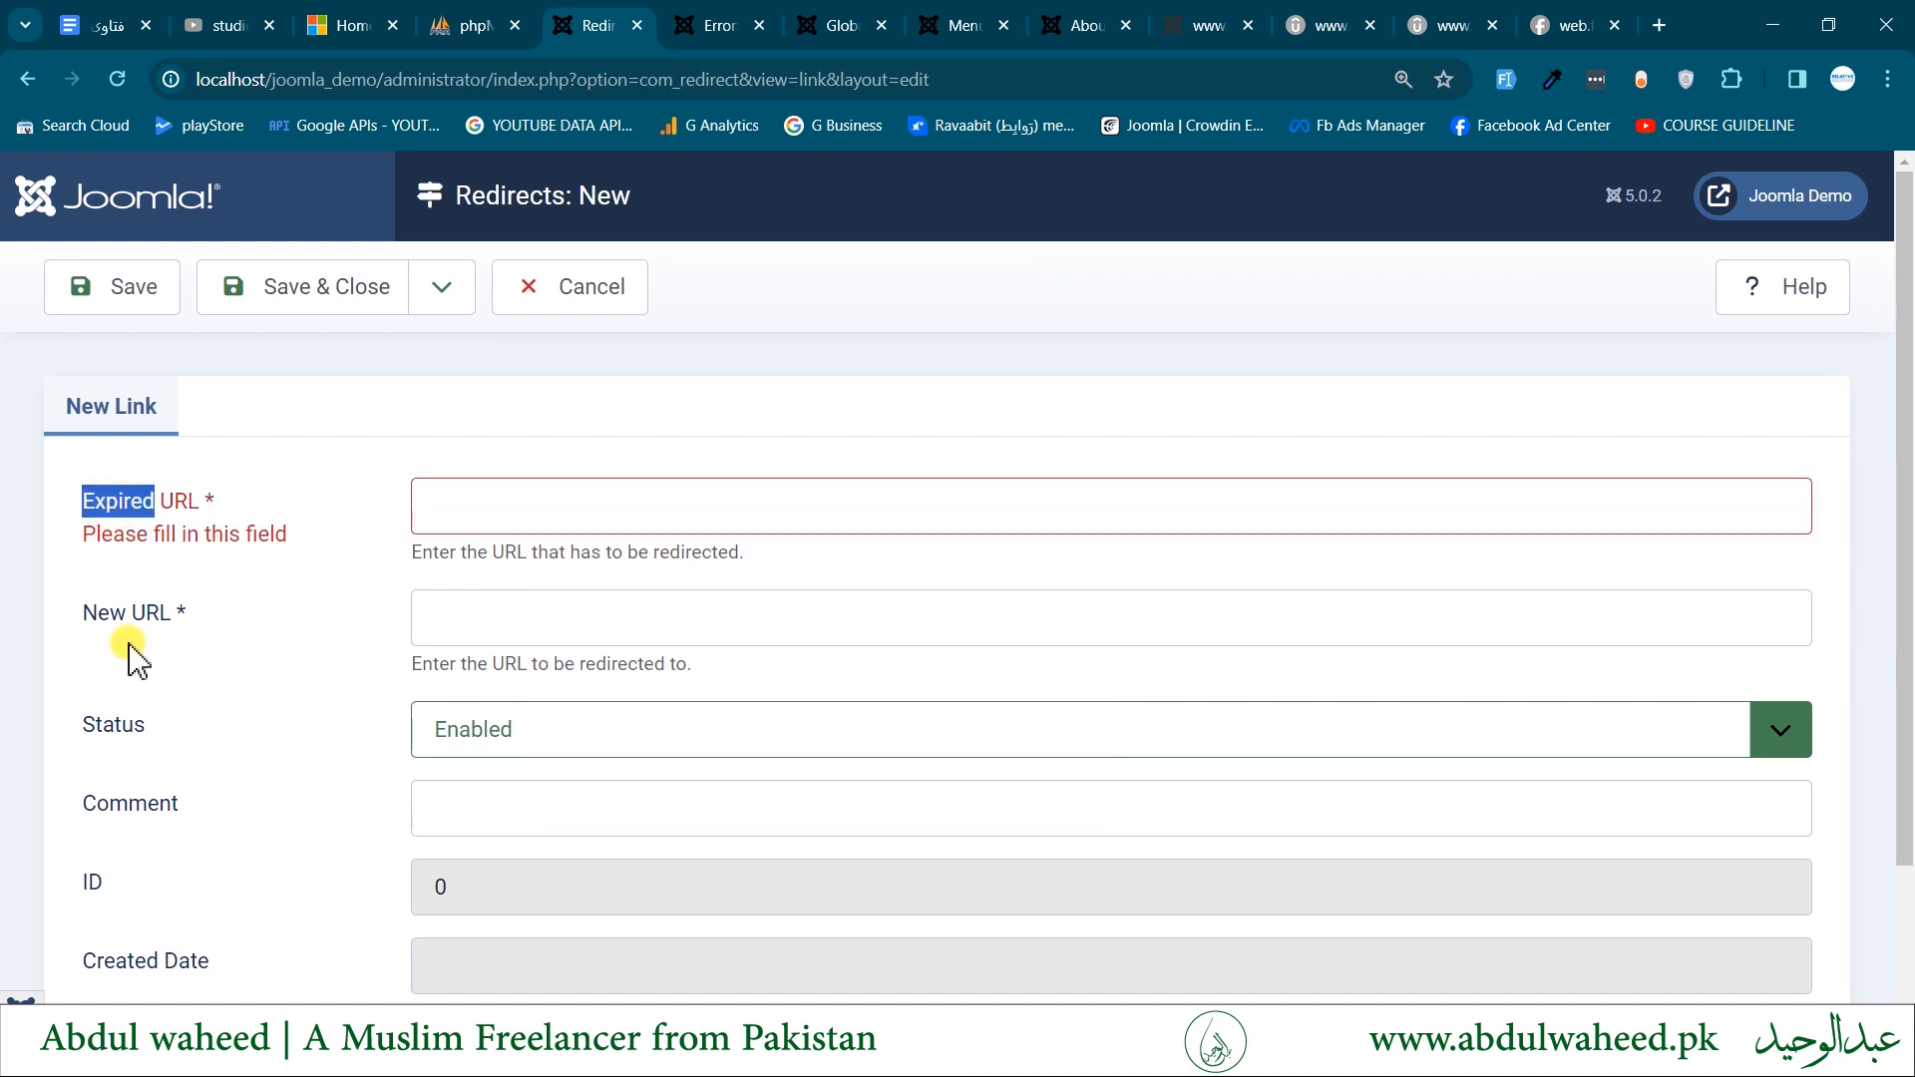
{"action": "left_click", "coordinate": [110, 616]}
{"action": "triple_click", "coordinate": [113, 615]}
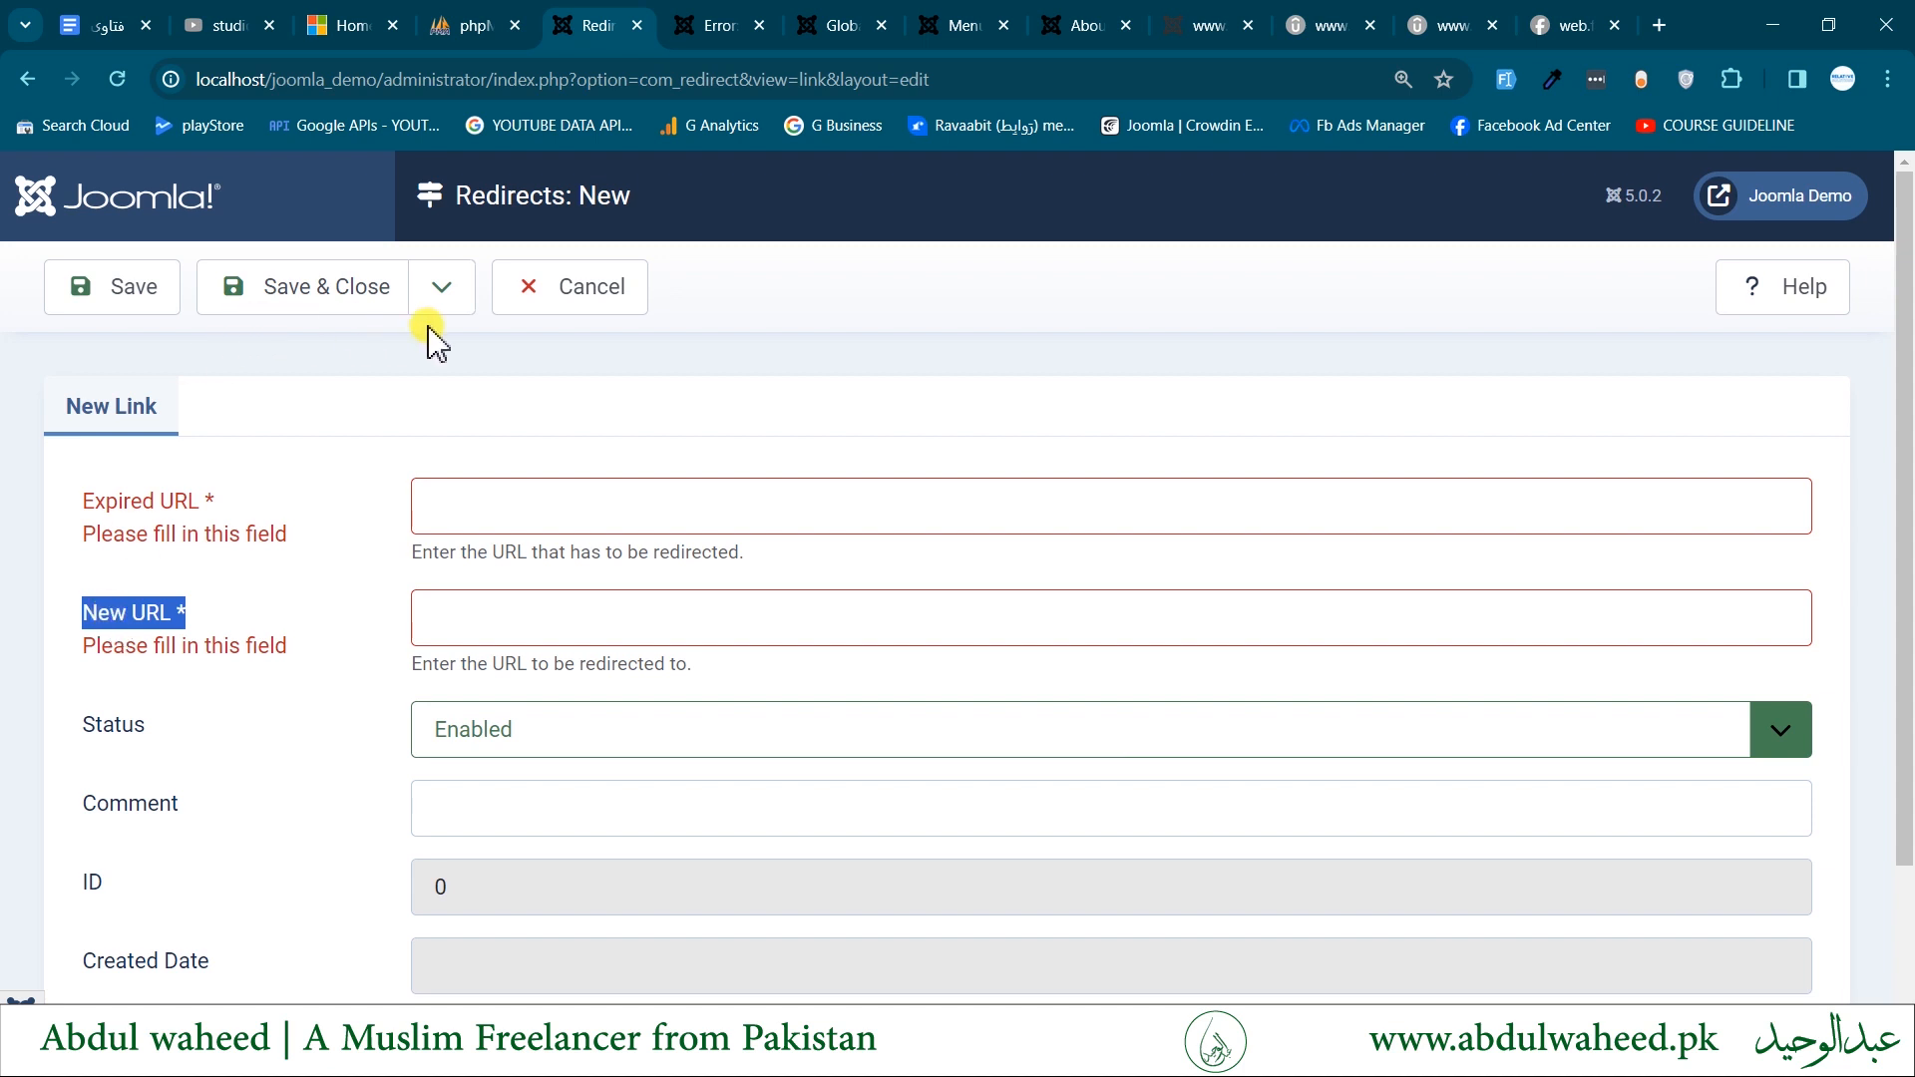
{"action": "left_click", "coordinate": [626, 290]}
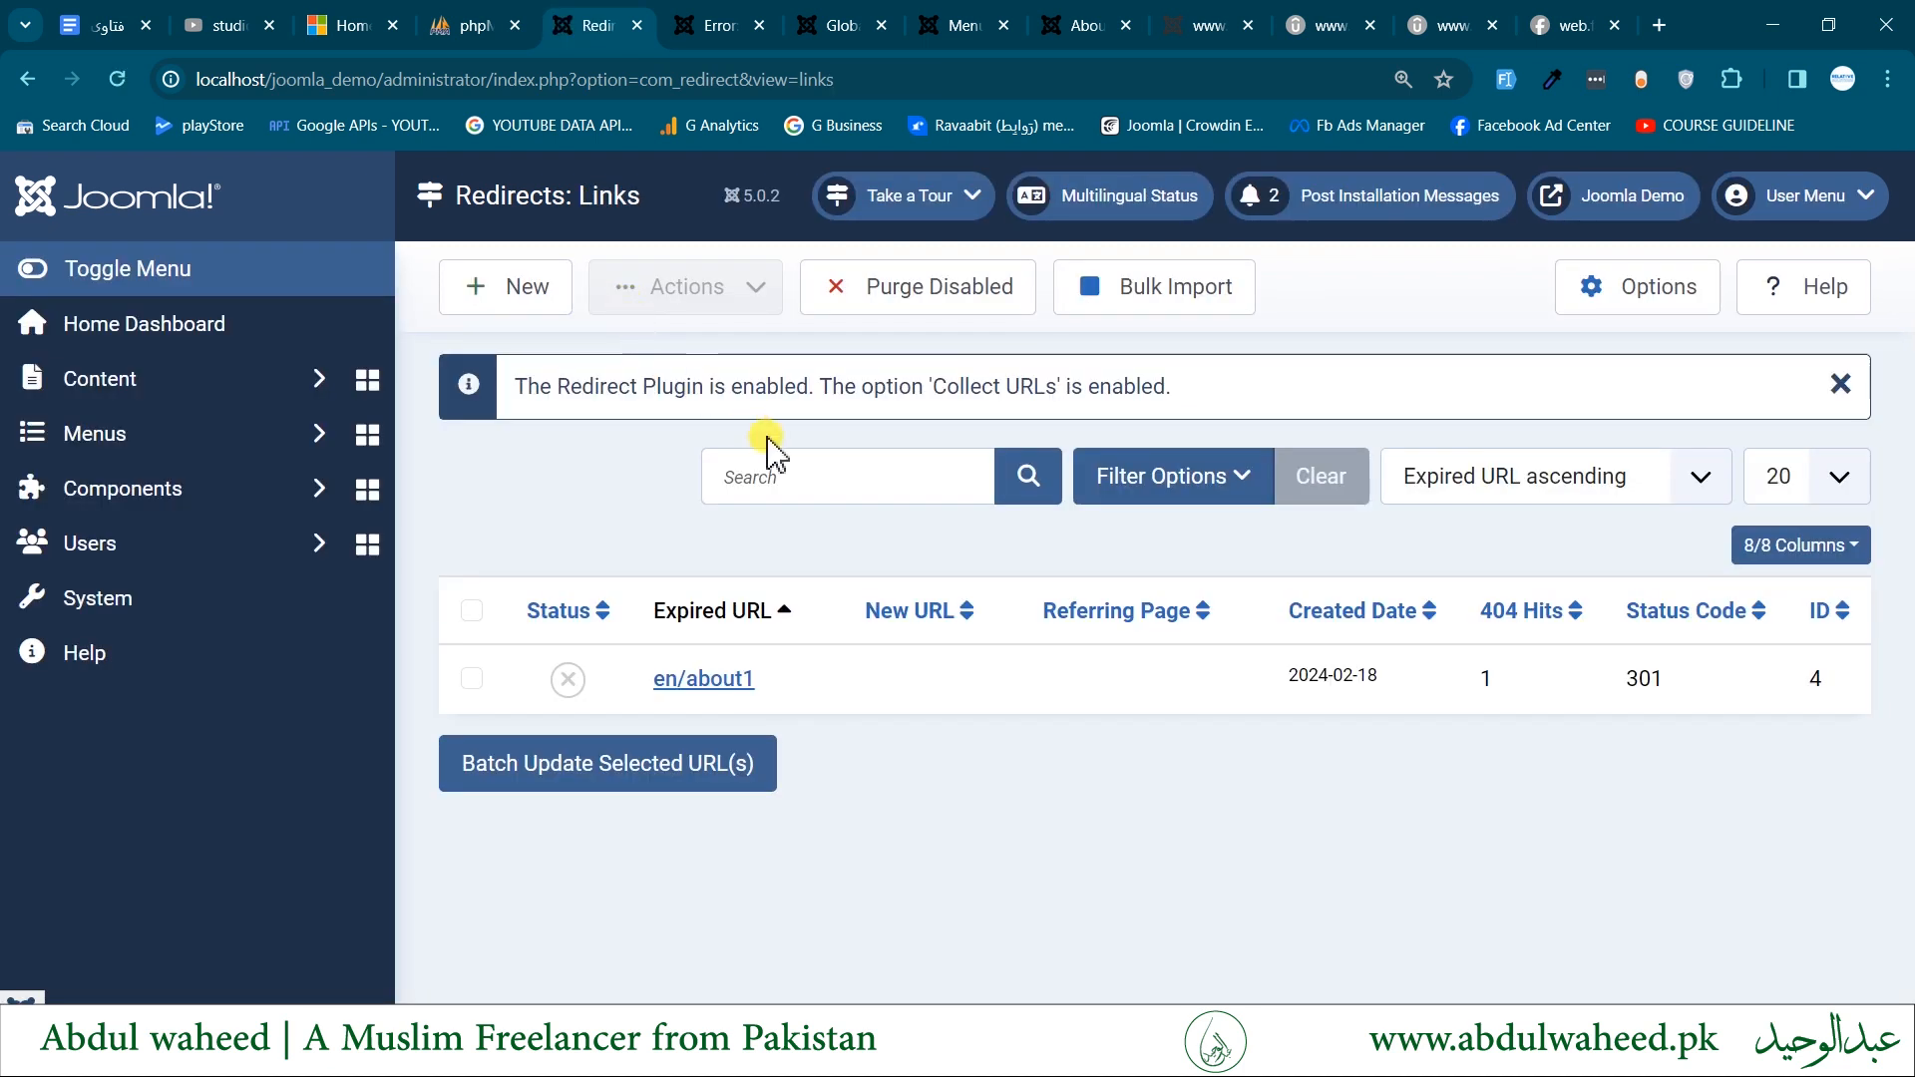
- Open the en/about1 redirect link for editing and examine its expired URL
{"action": "left_click", "coordinate": [686, 680]}
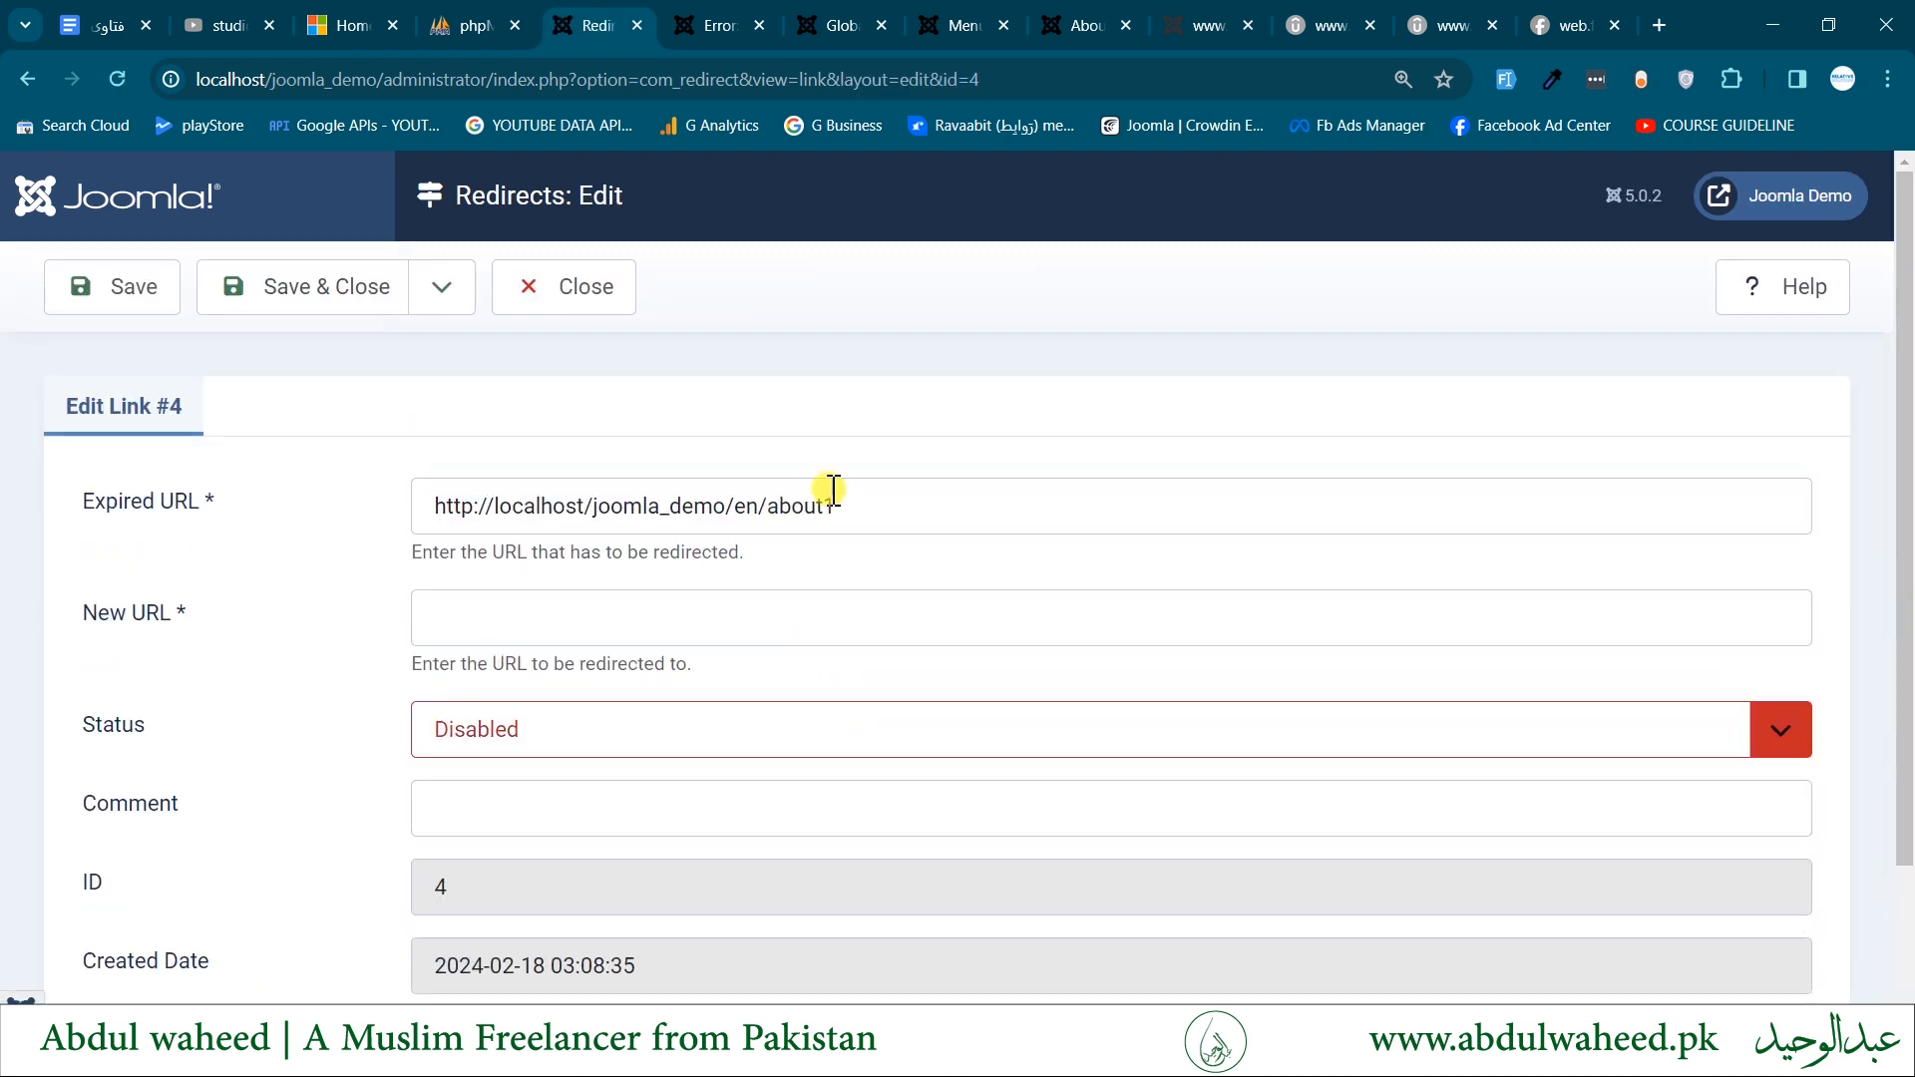
{"action": "left_click_drag", "start_coordinate": [894, 505], "coordinate": [367, 510]}
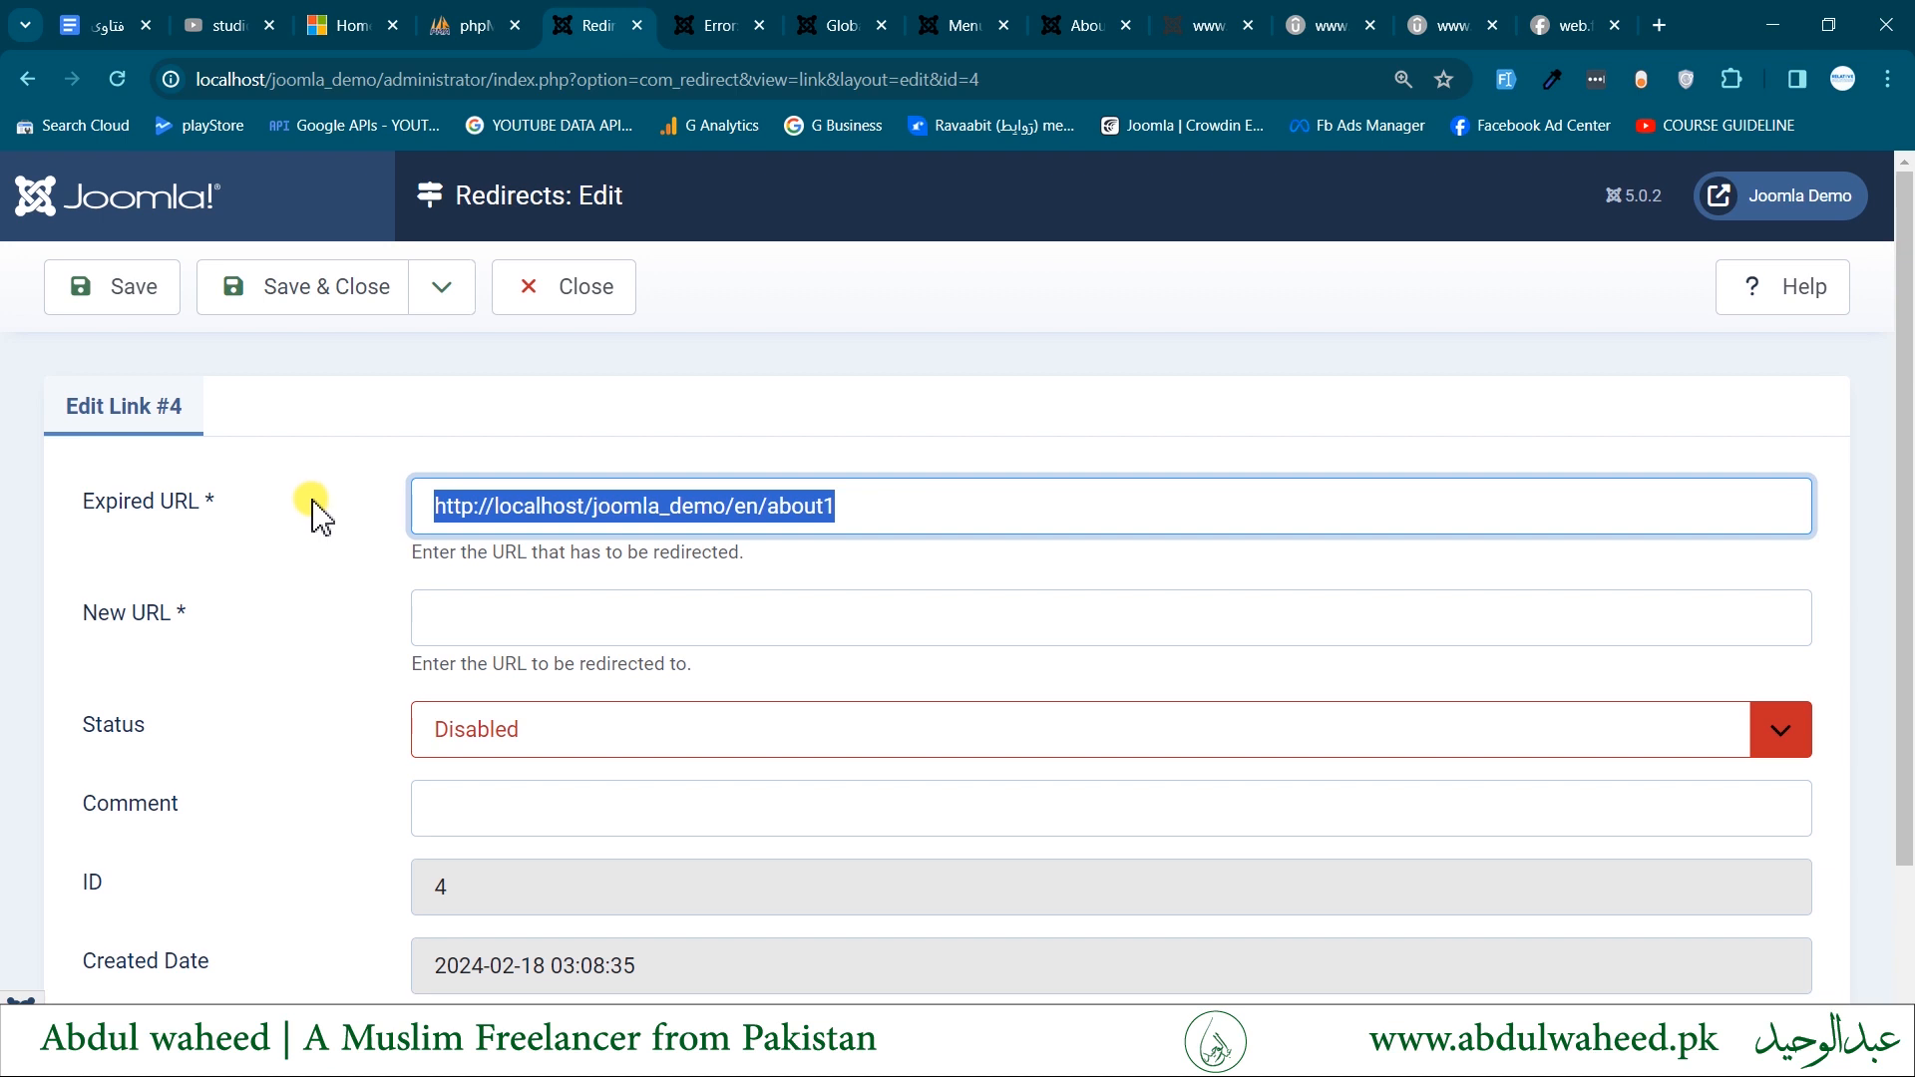
{"action": "left_click", "coordinate": [578, 505]}
{"action": "left_click_drag", "start_coordinate": [586, 506], "coordinate": [339, 519]}
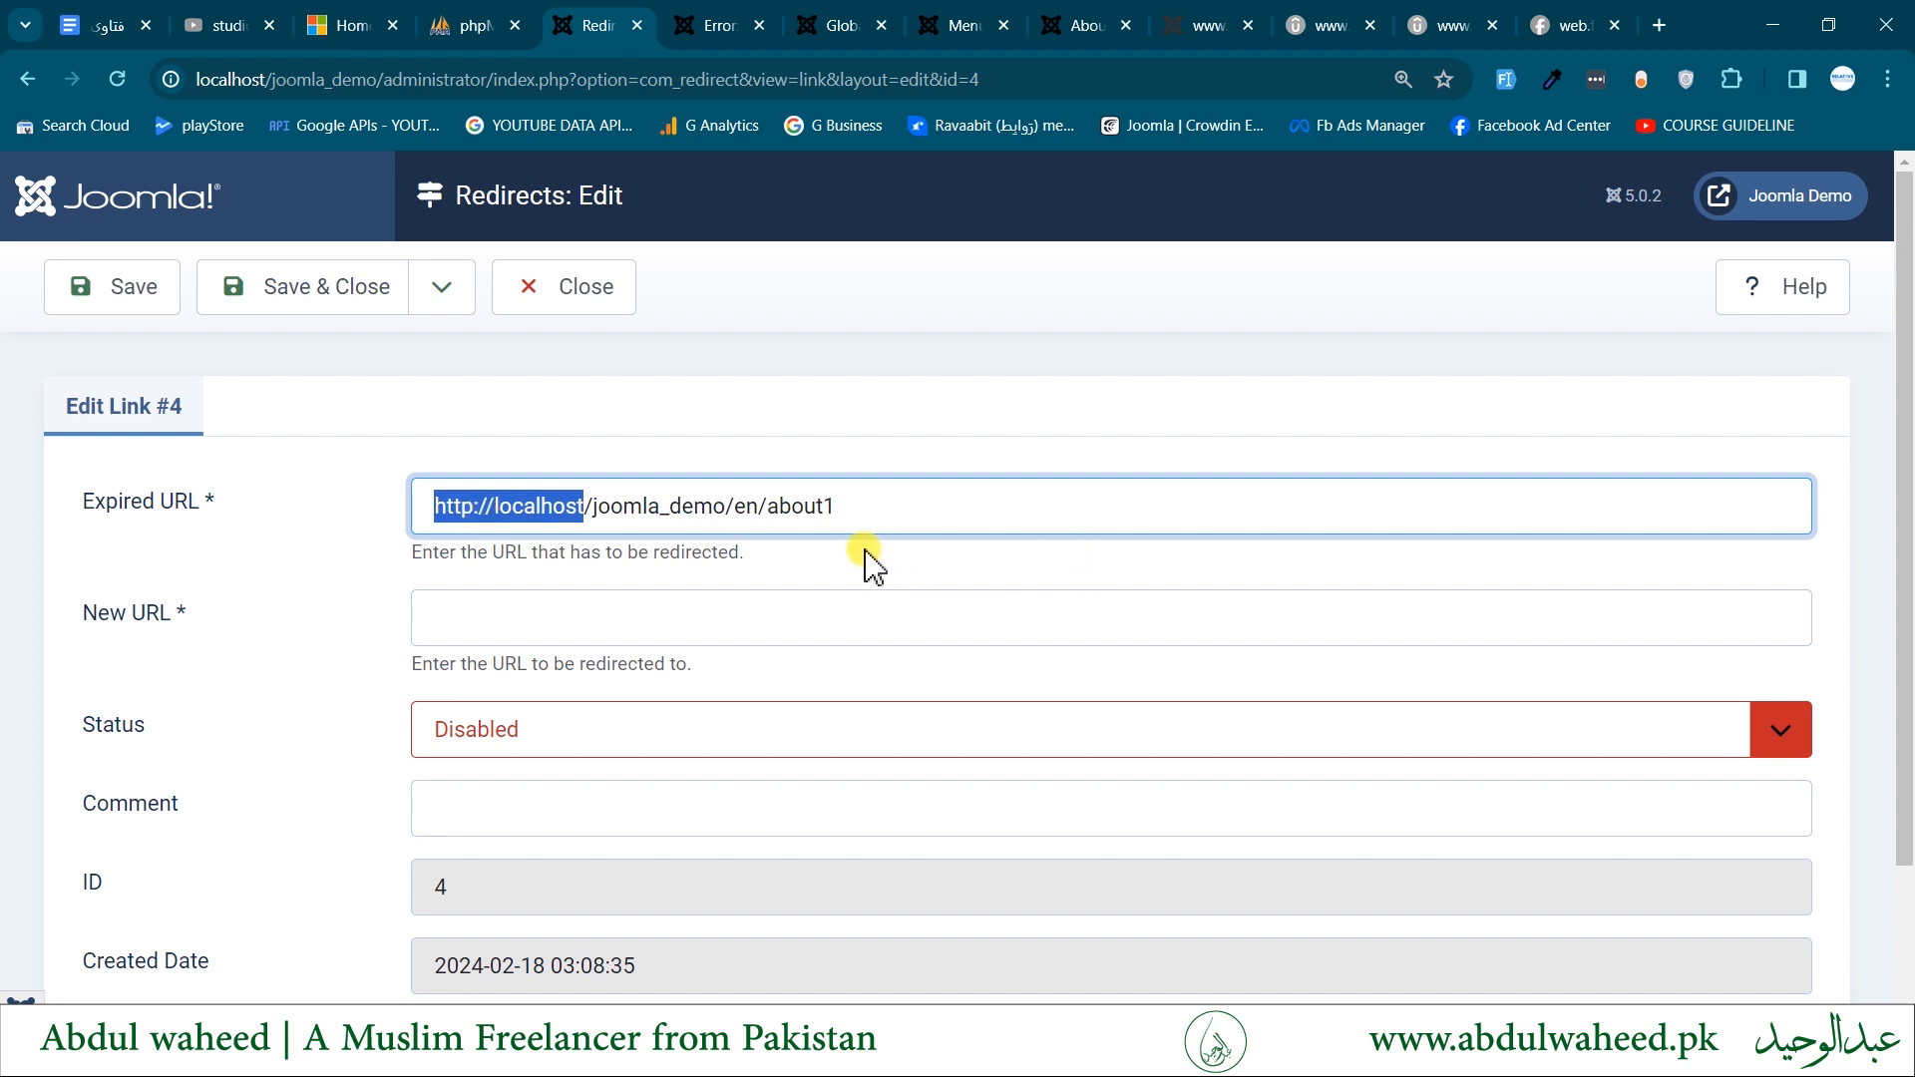
{"action": "triple_click", "coordinate": [868, 512]}
{"action": "key", "text": "ctrl+c"}
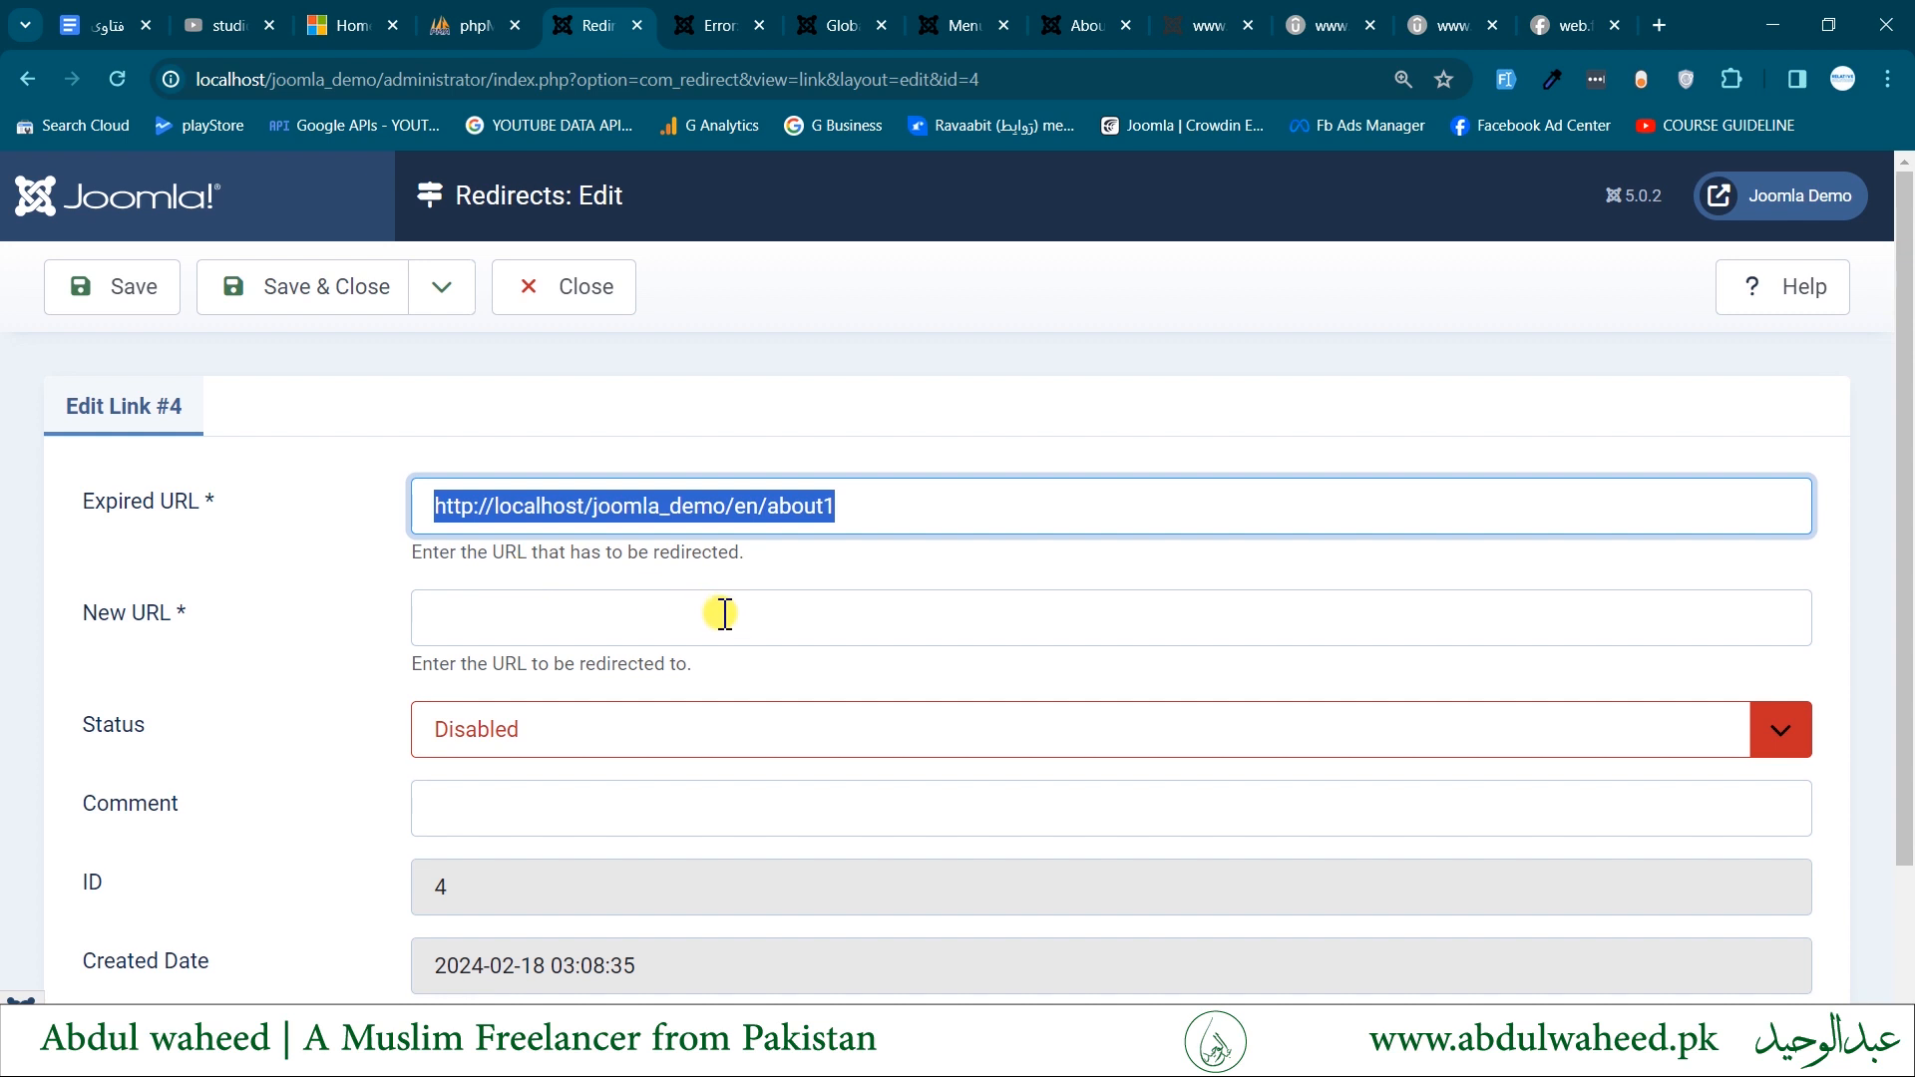
{"action": "left_click", "coordinate": [518, 591]}
{"action": "key", "text": "ctrl+v"}
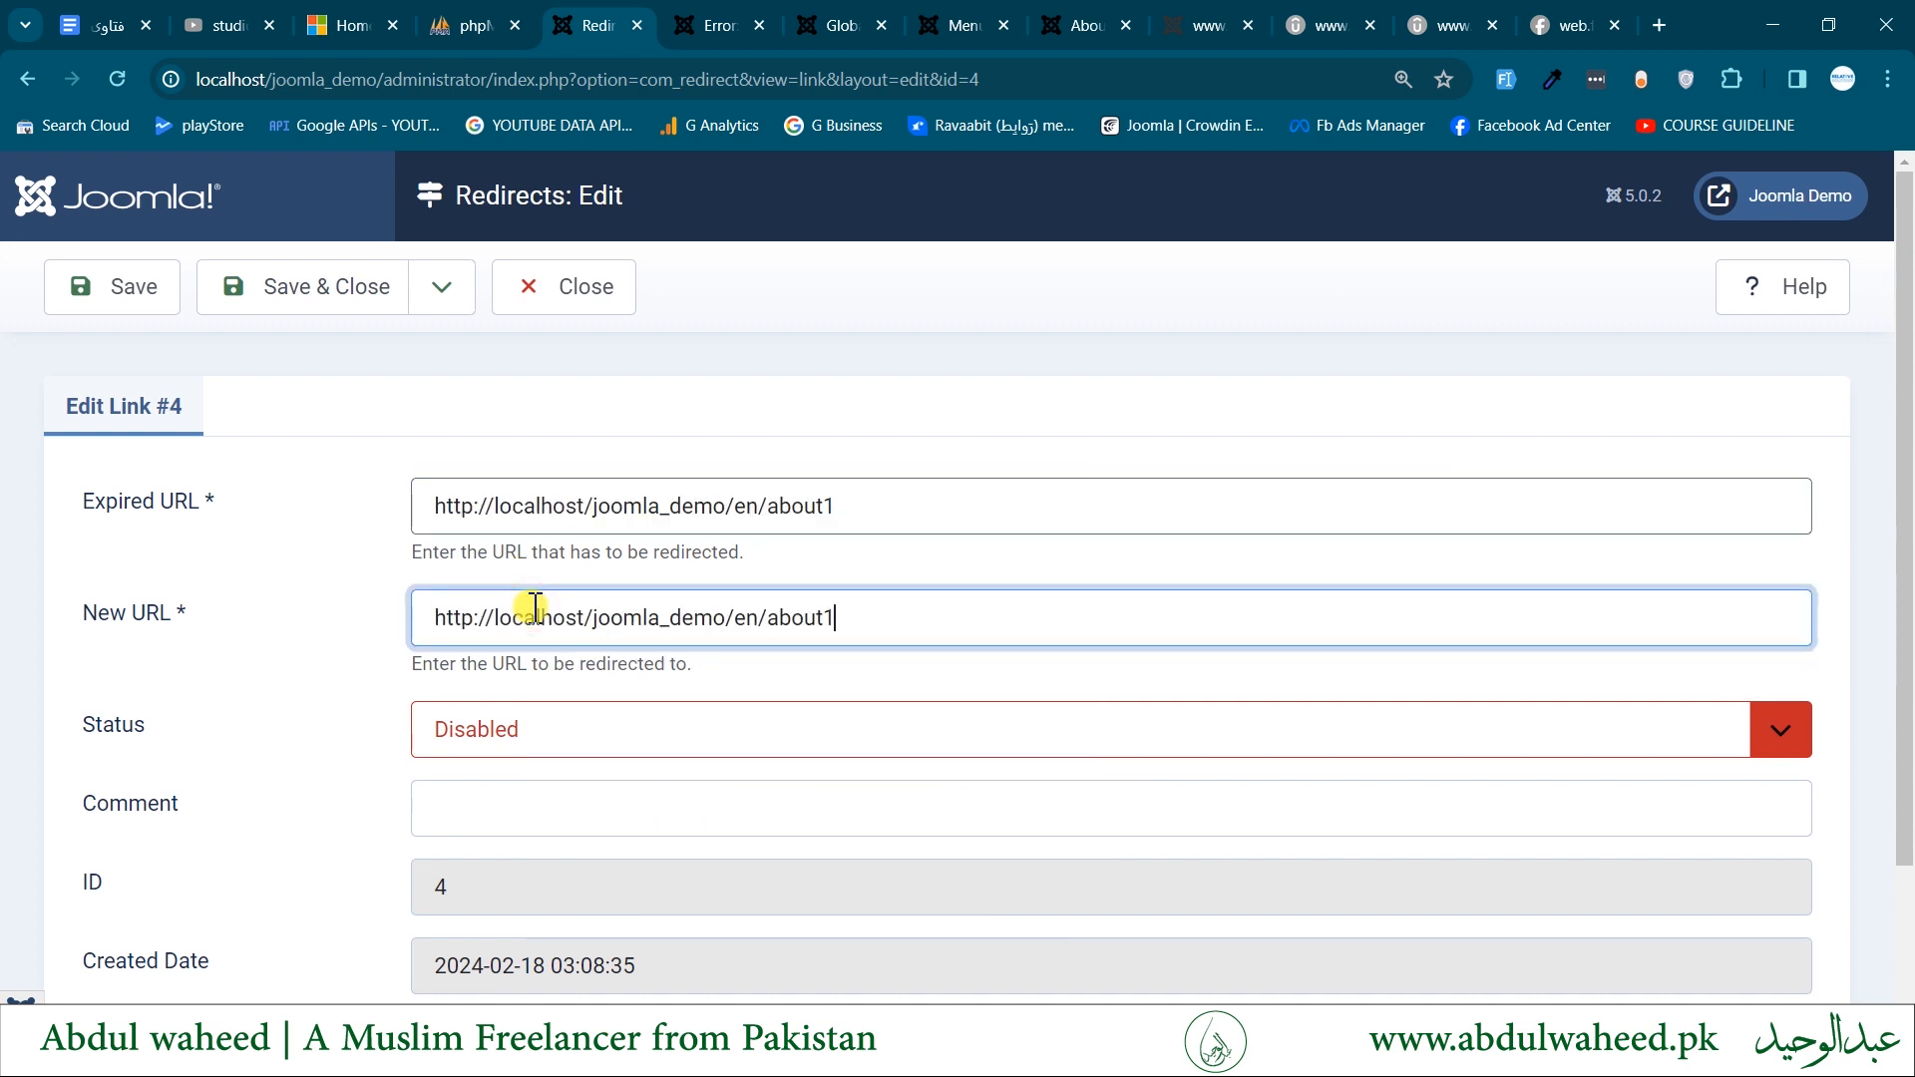
{"action": "key", "text": "BackSpace"}
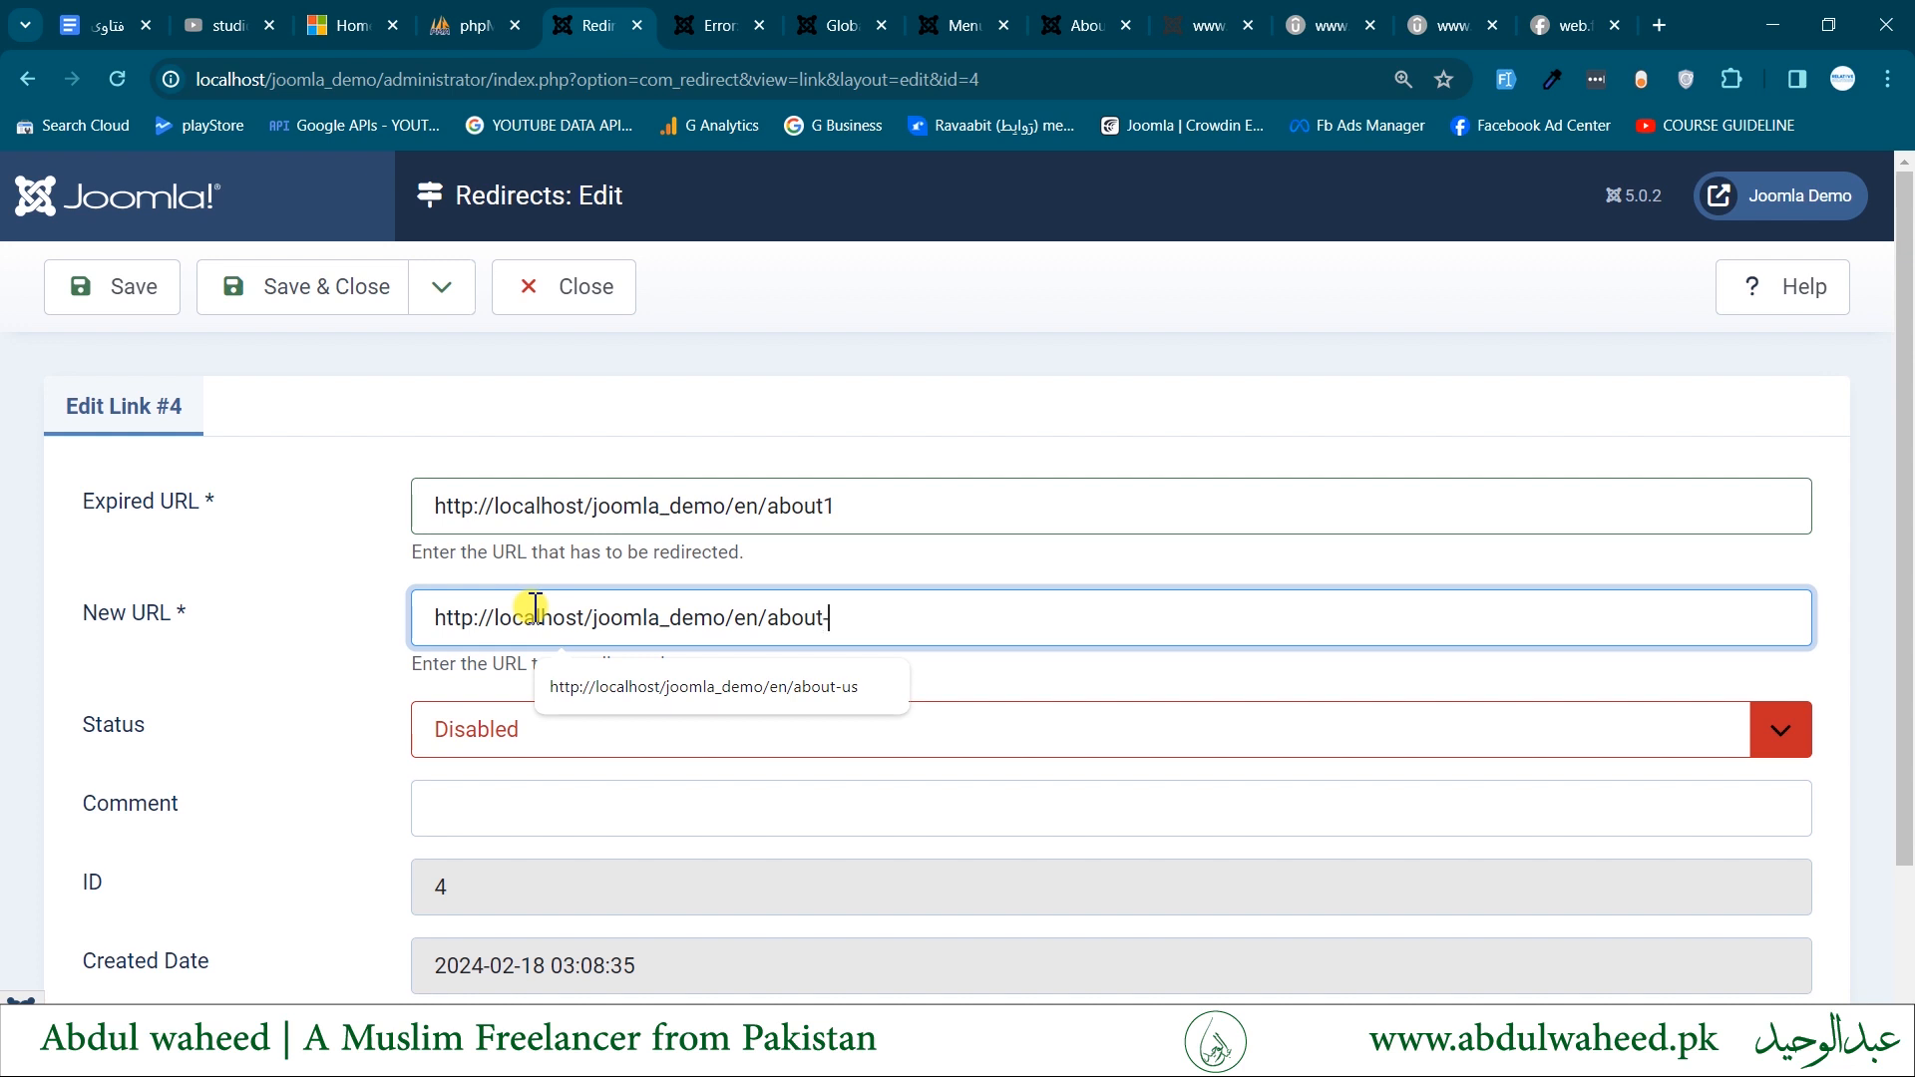
{"action": "type", "text": "-us"}
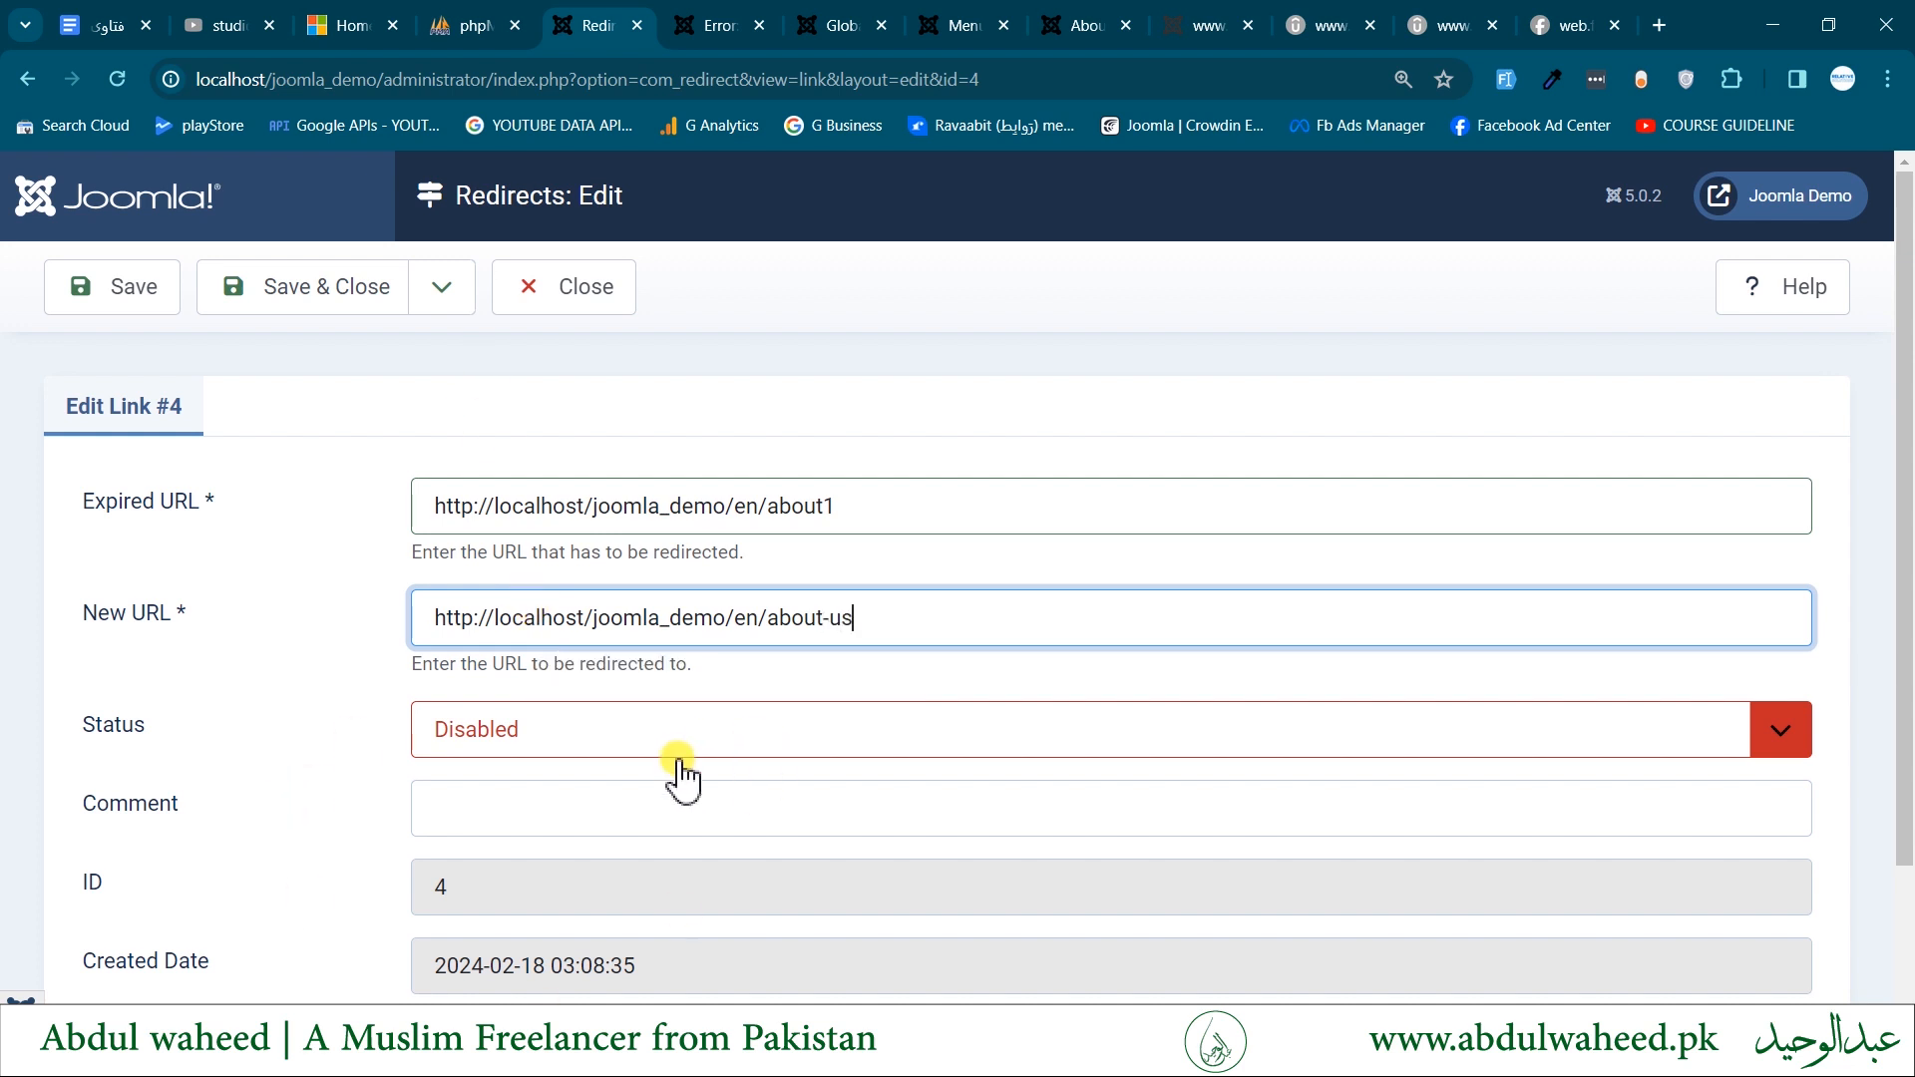
{"action": "left_click", "coordinate": [642, 736]}
{"action": "left_click", "coordinate": [568, 773]}
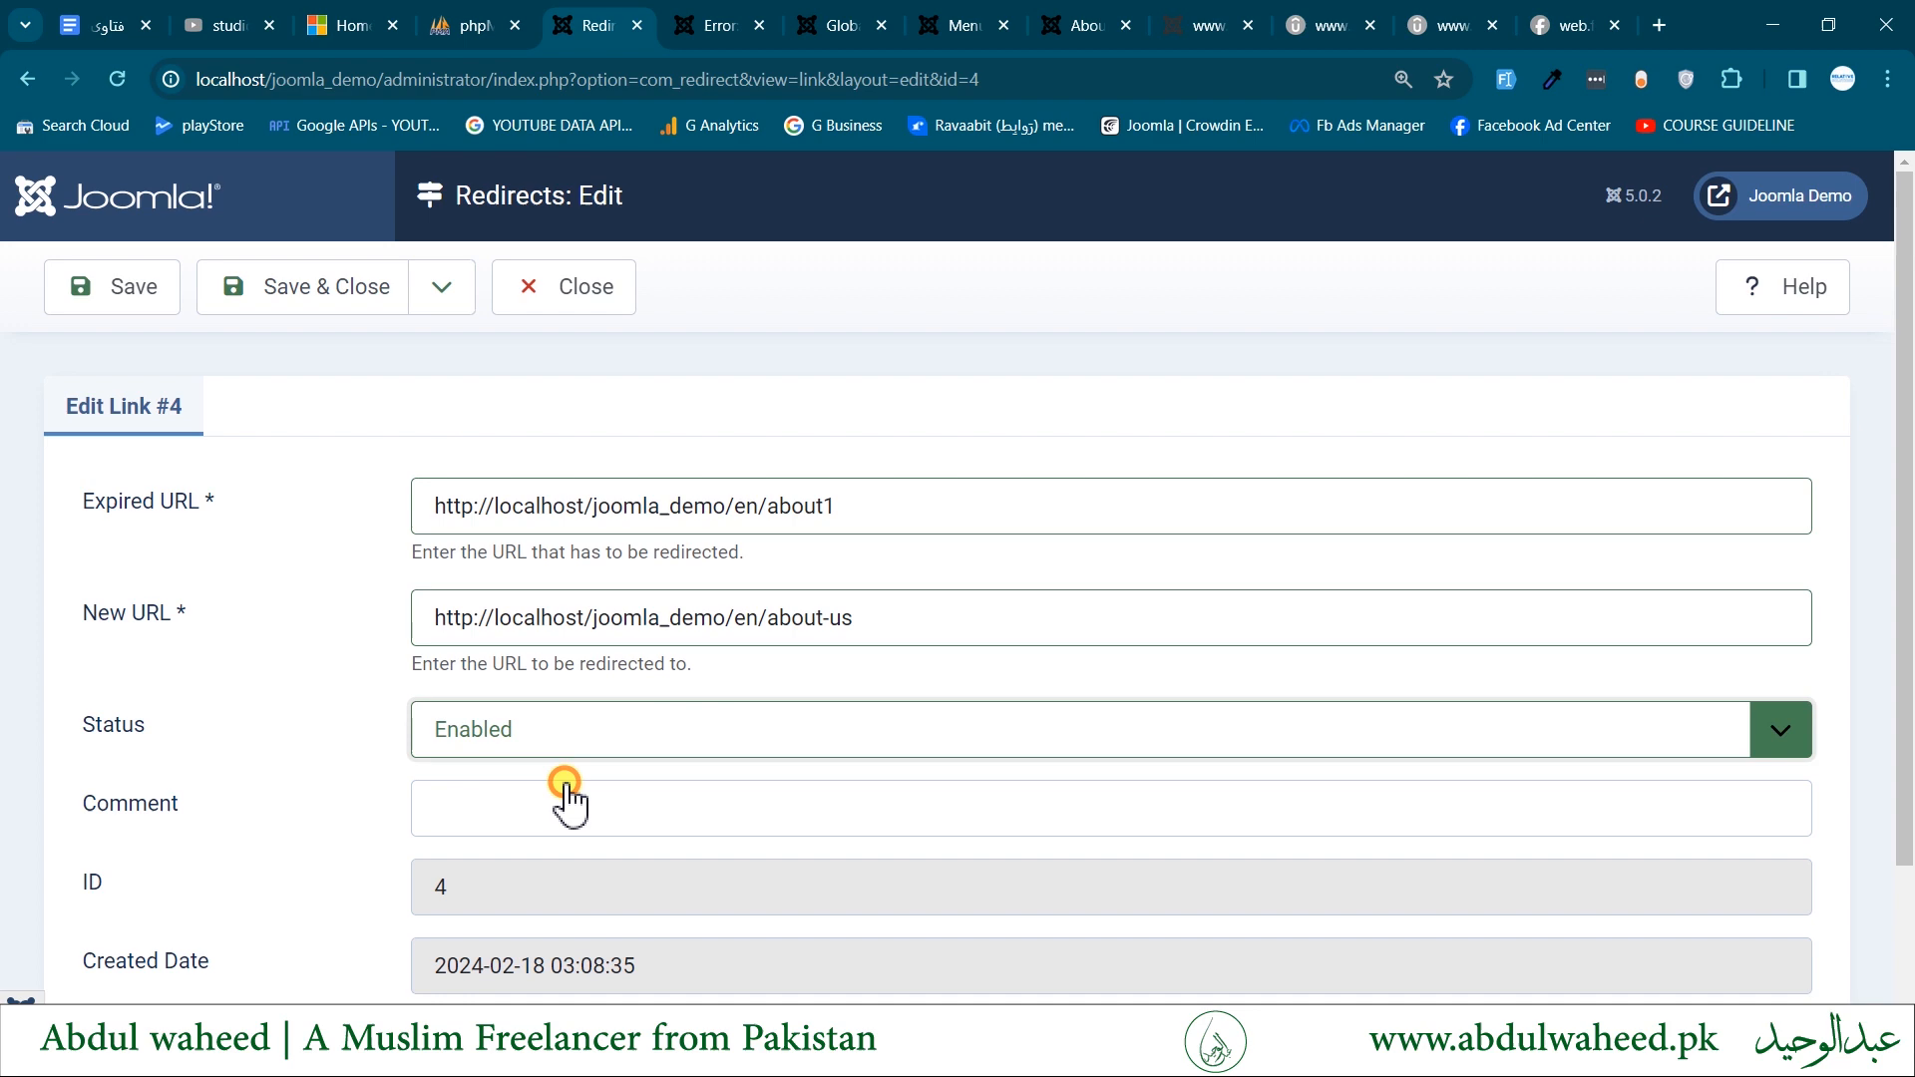
{"action": "left_click", "coordinate": [319, 290]}
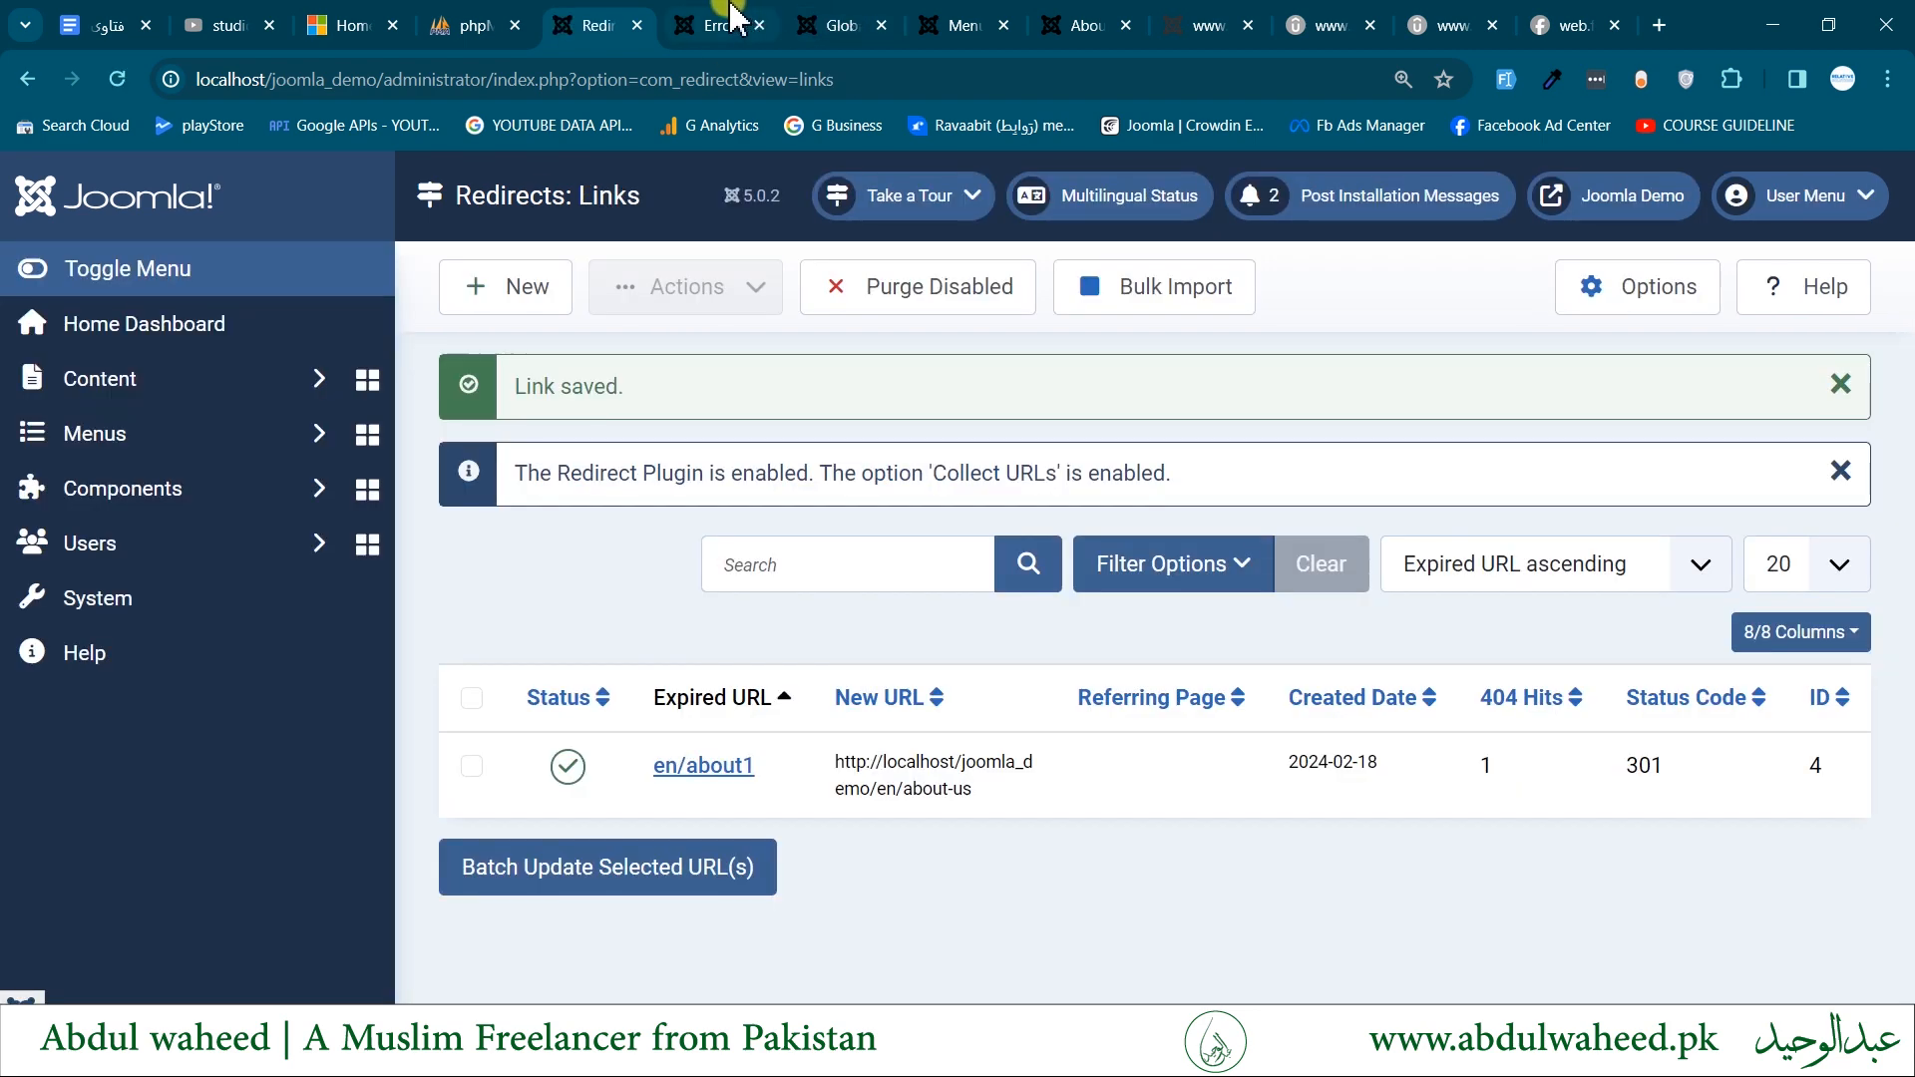
- Reload the frontend page at localhost/joomla_demo/en/about1 to test the redirect, and return to the Redirects: Links list
{"action": "left_click", "coordinate": [733, 14]}
{"action": "left_click", "coordinate": [669, 325]}
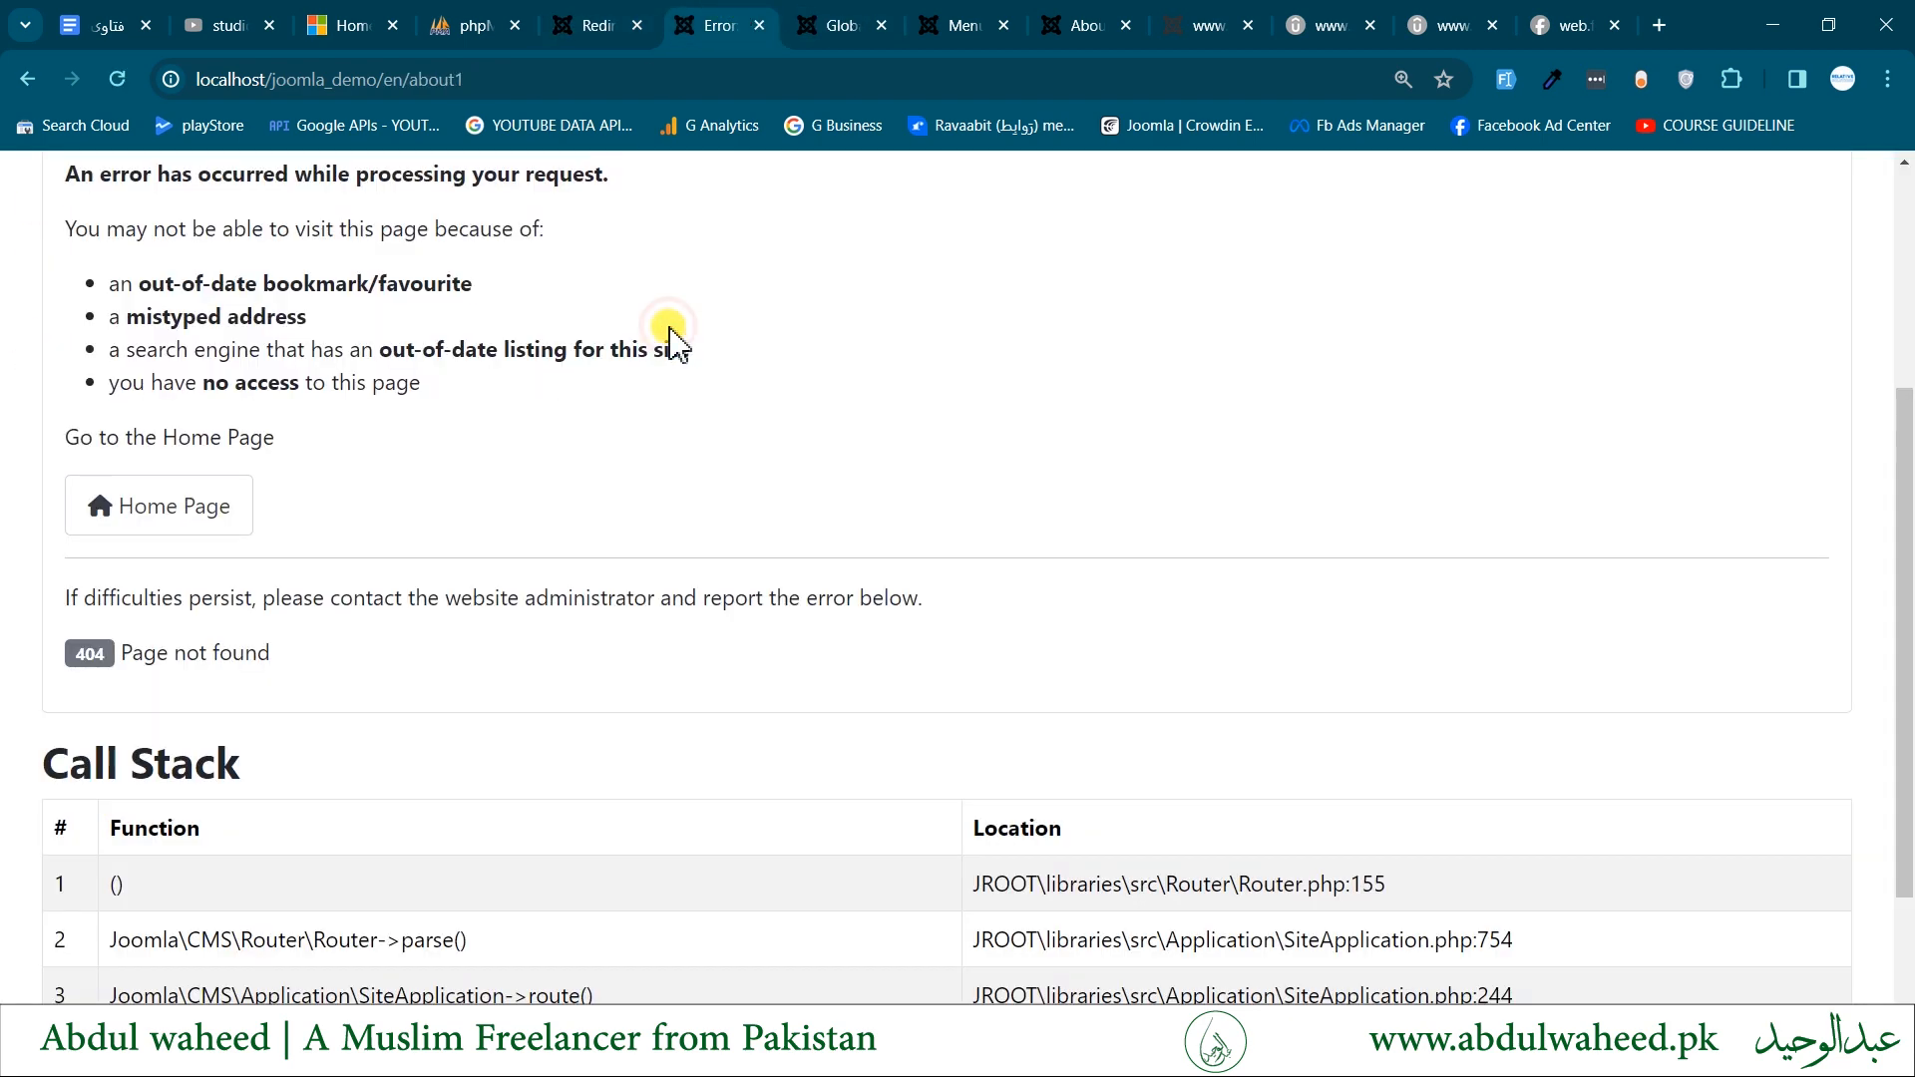
{"action": "scroll", "coordinate": [688, 523], "scroll_direction": "up", "scroll_amount": 3}
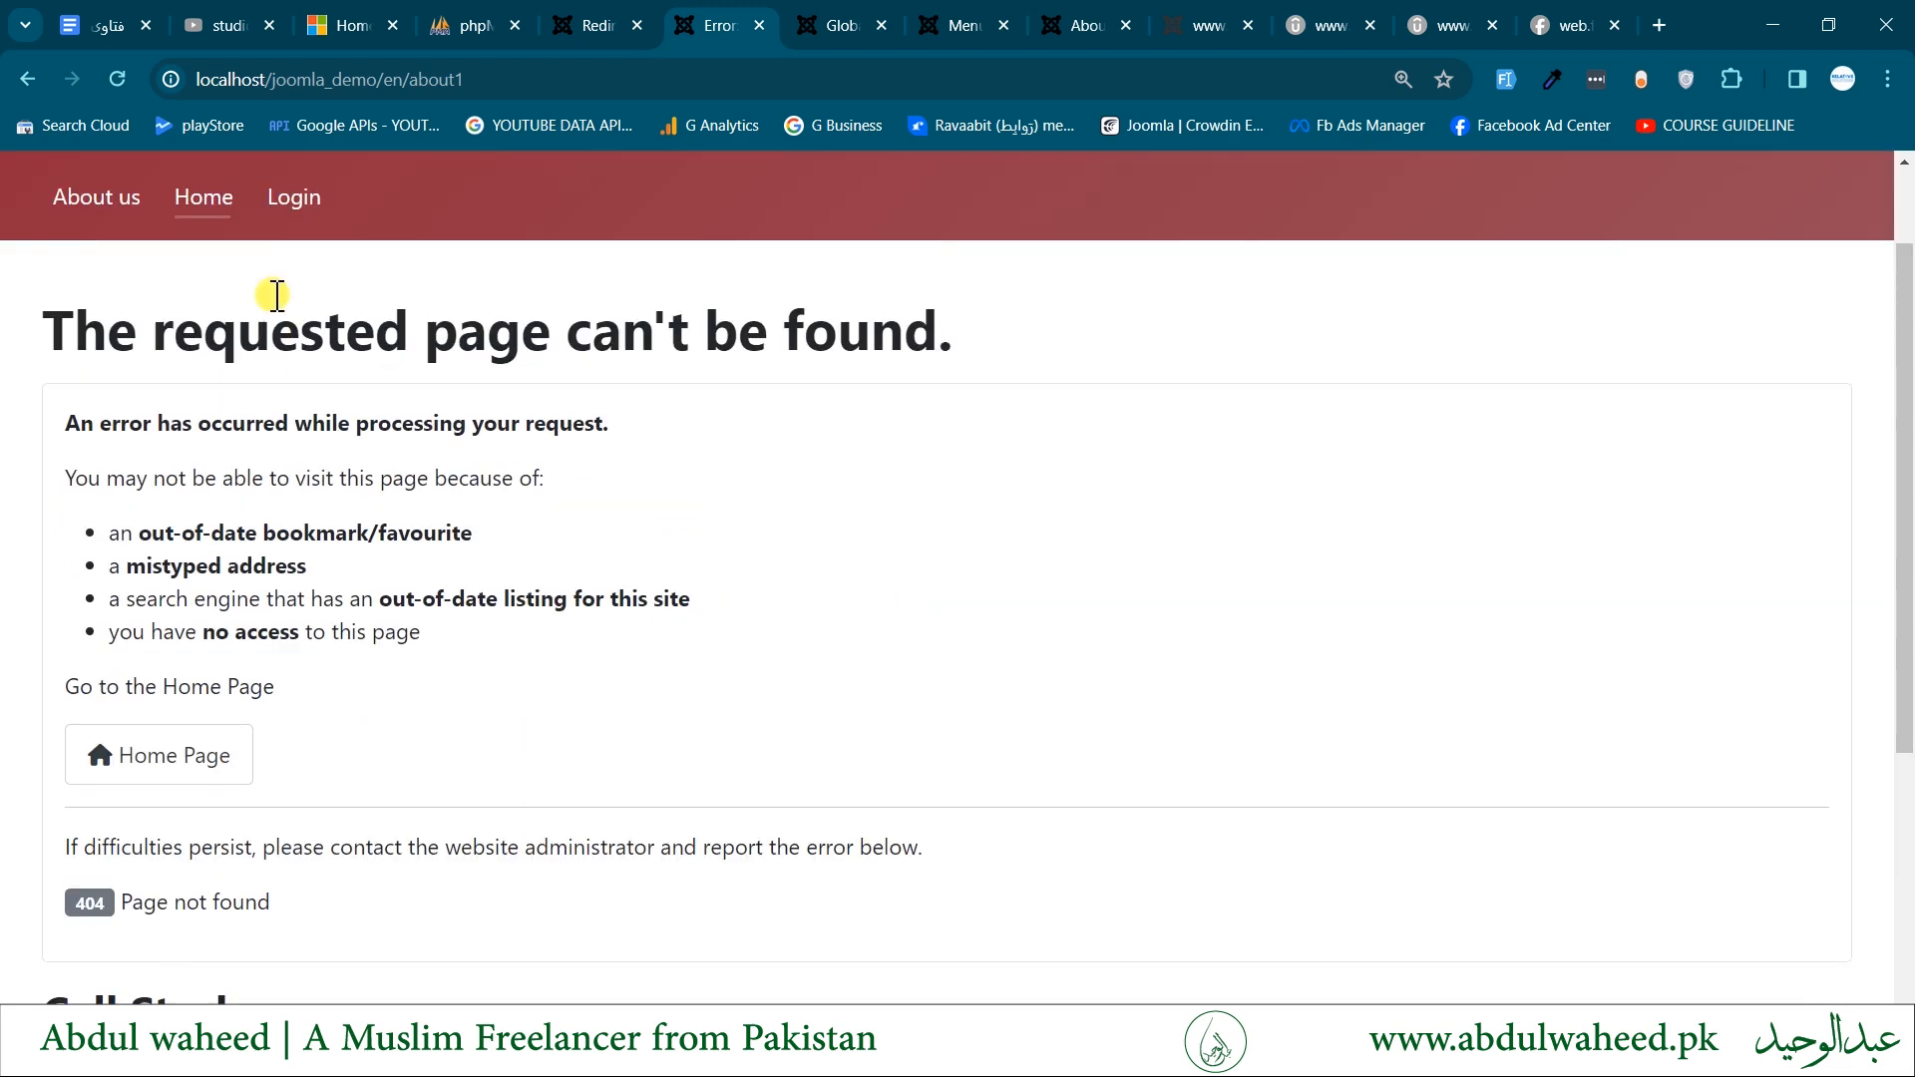
{"action": "left_click_drag", "start_coordinate": [465, 80], "coordinate": [430, 80]}
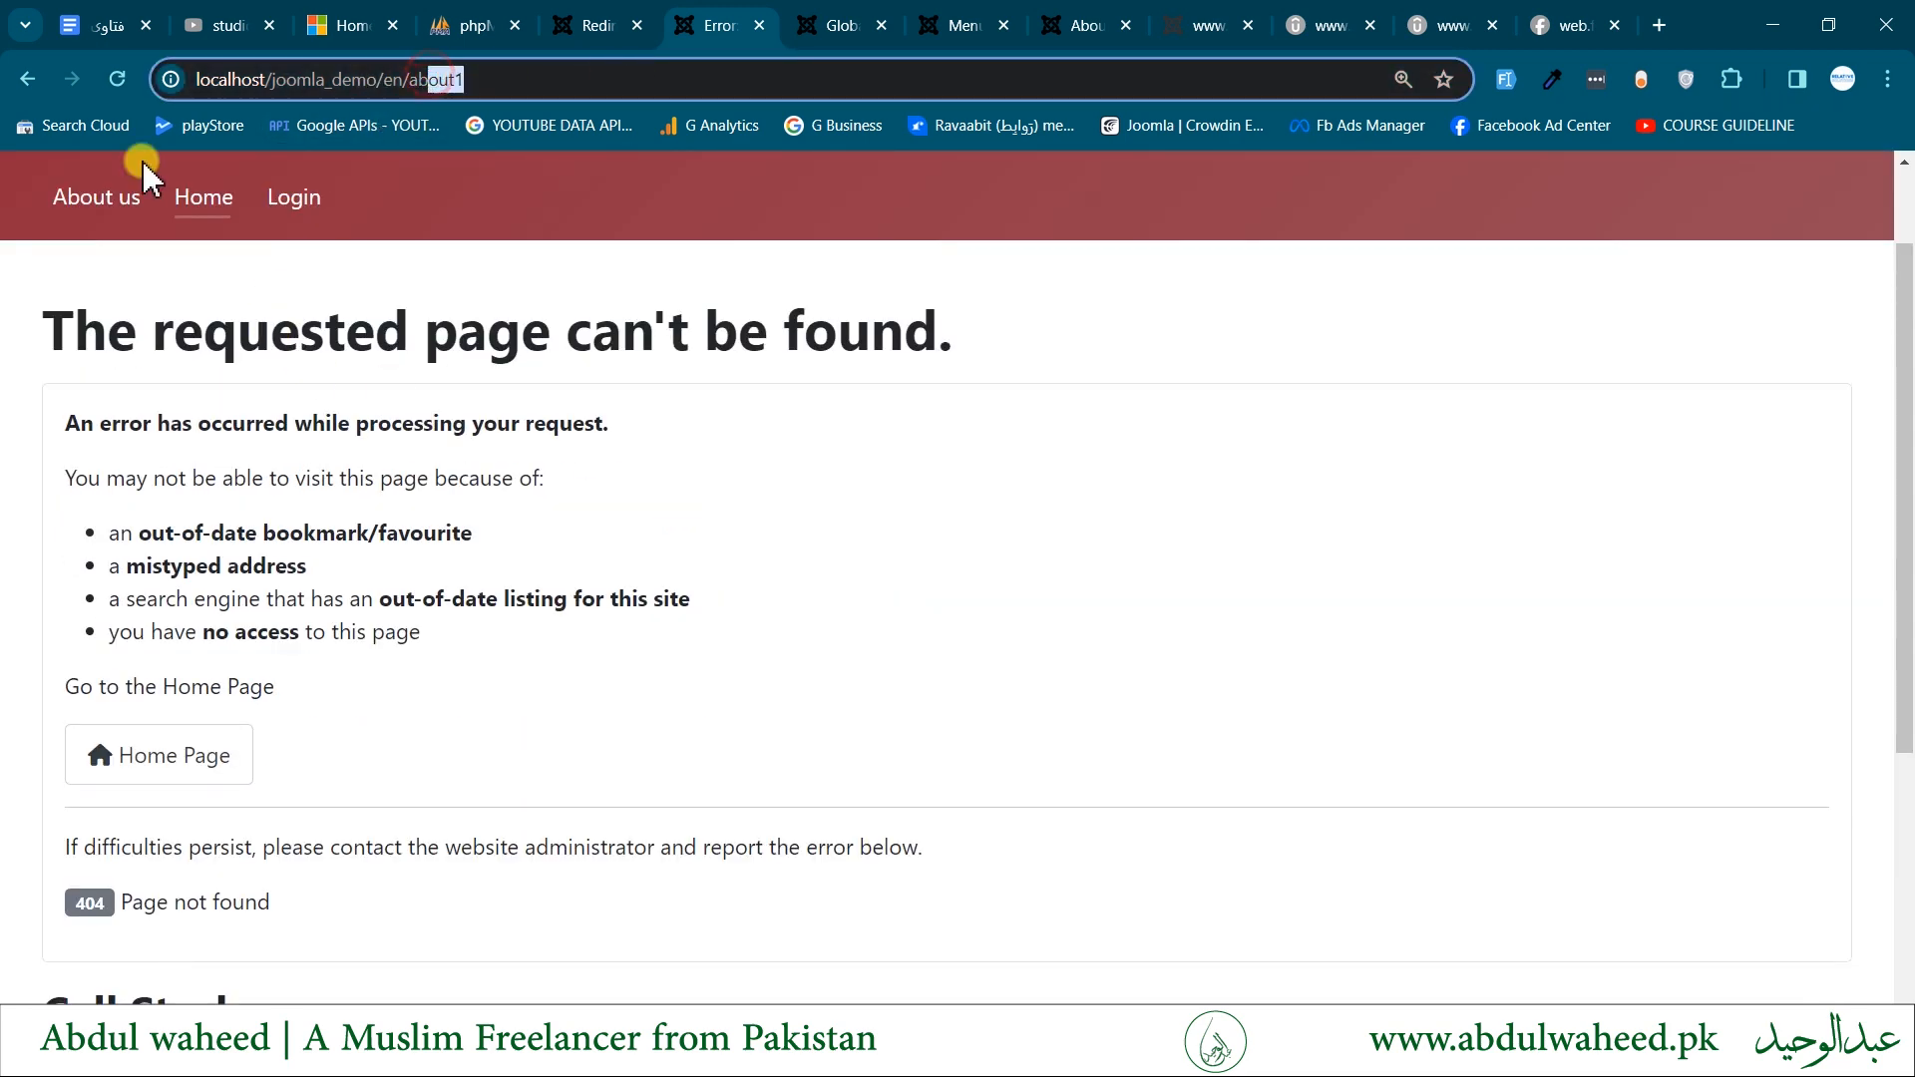
{"action": "left_click", "coordinate": [115, 79]}
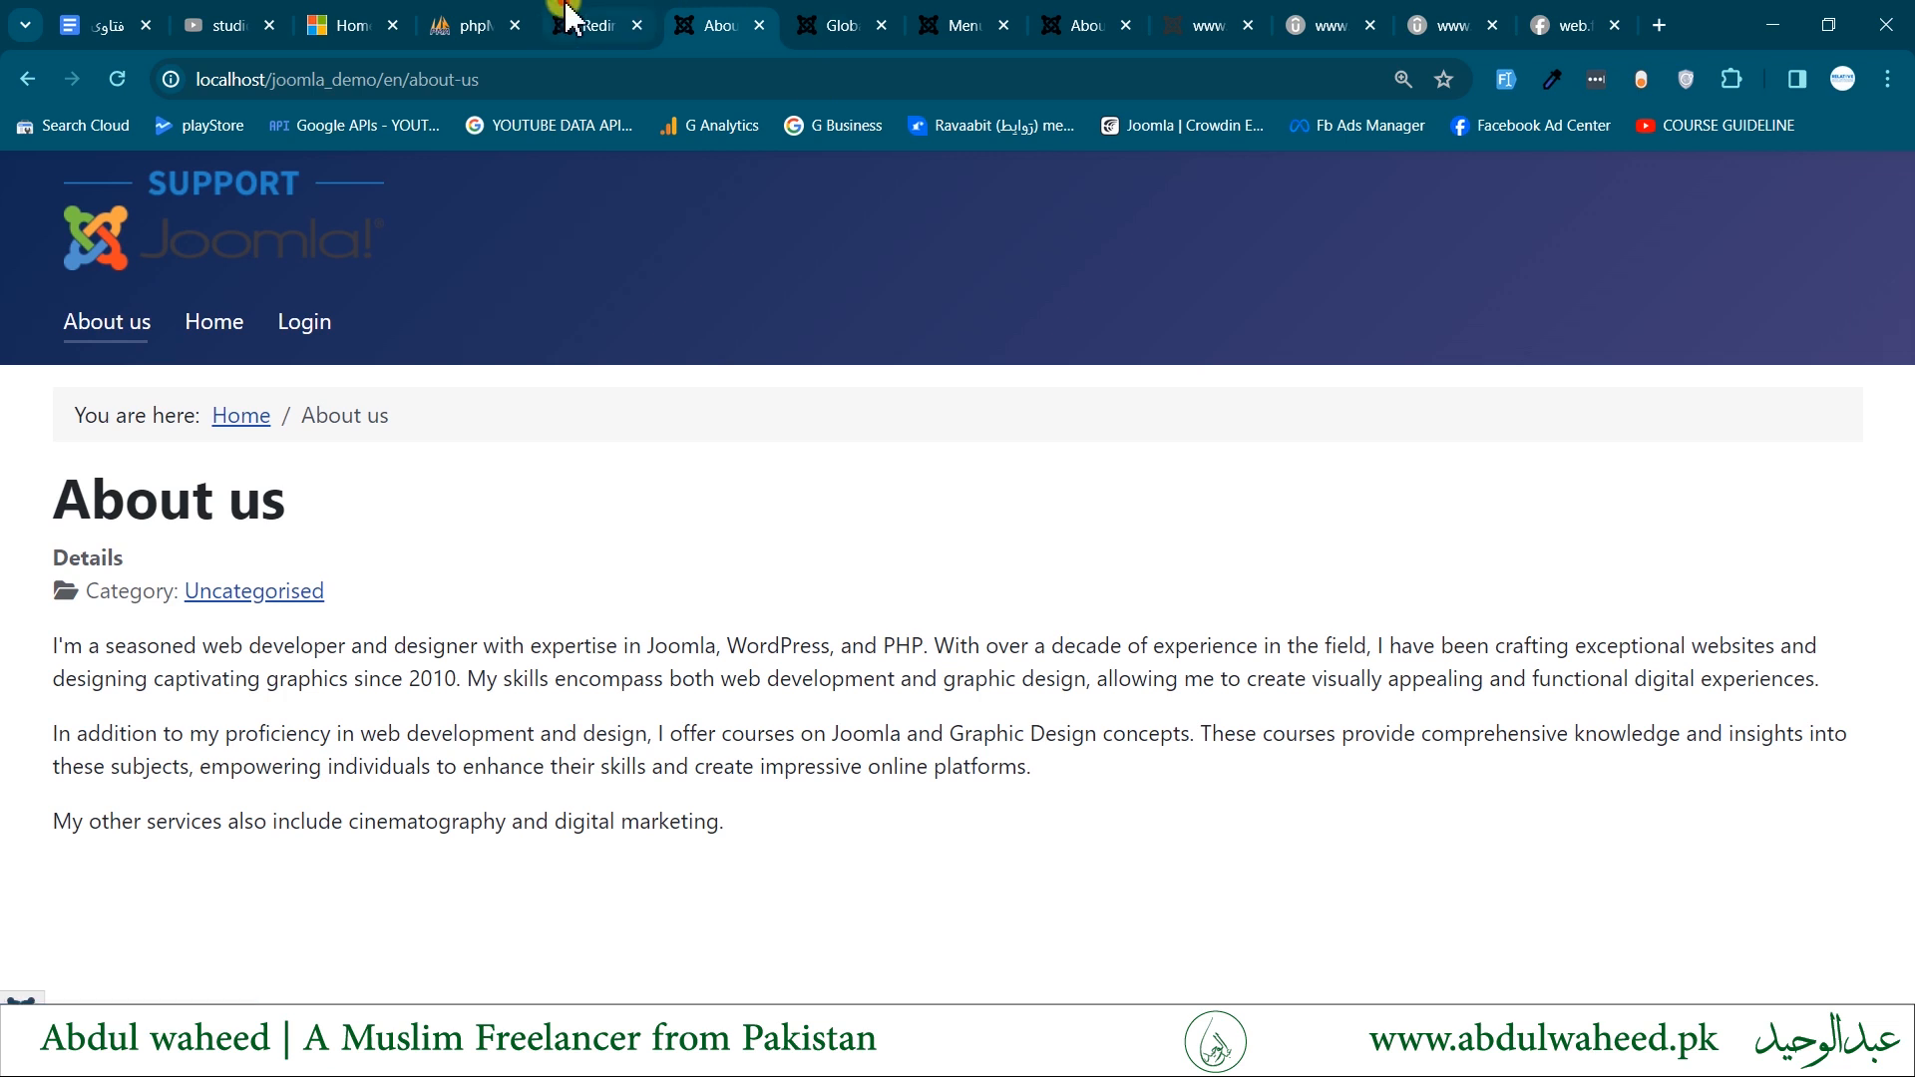
{"action": "left_click", "coordinate": [584, 24]}
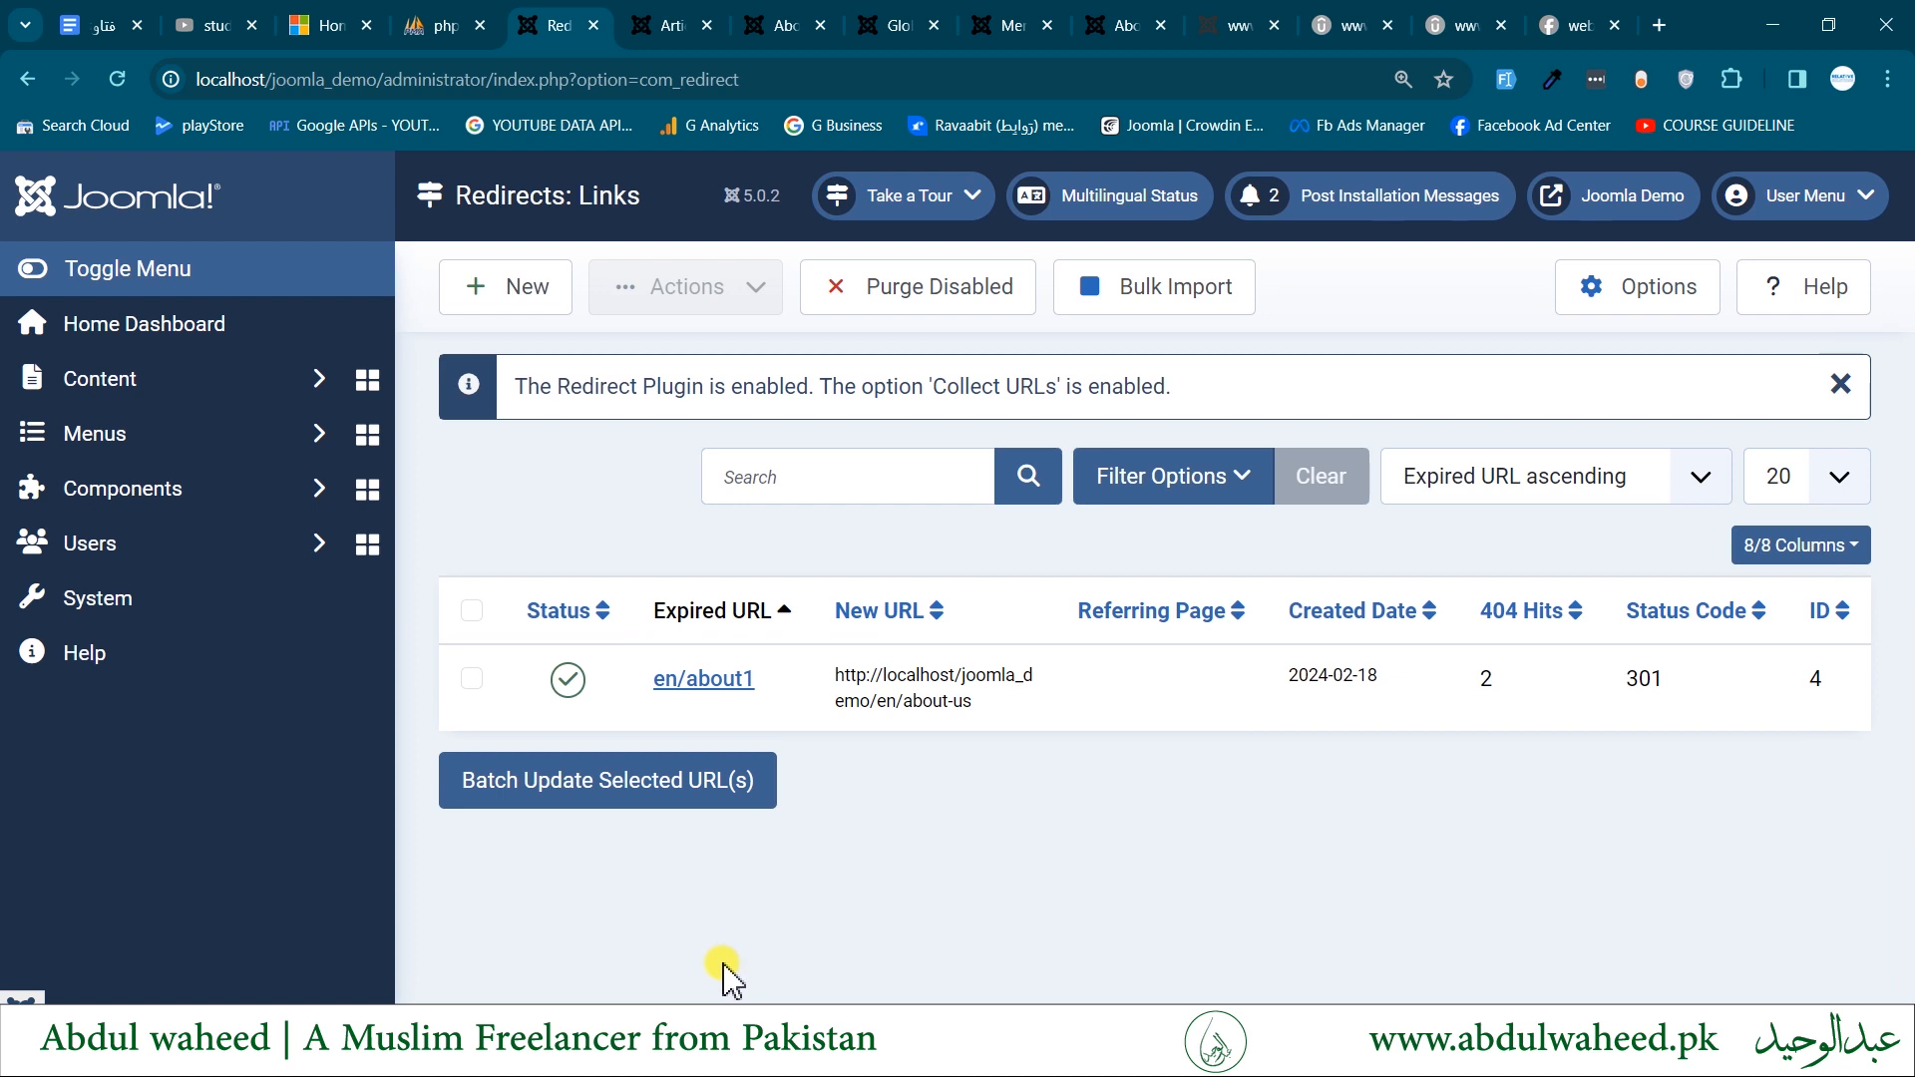
- Open the user Groups list and look through the groups from Public to Super Users
{"action": "left_click", "coordinate": [214, 565]}
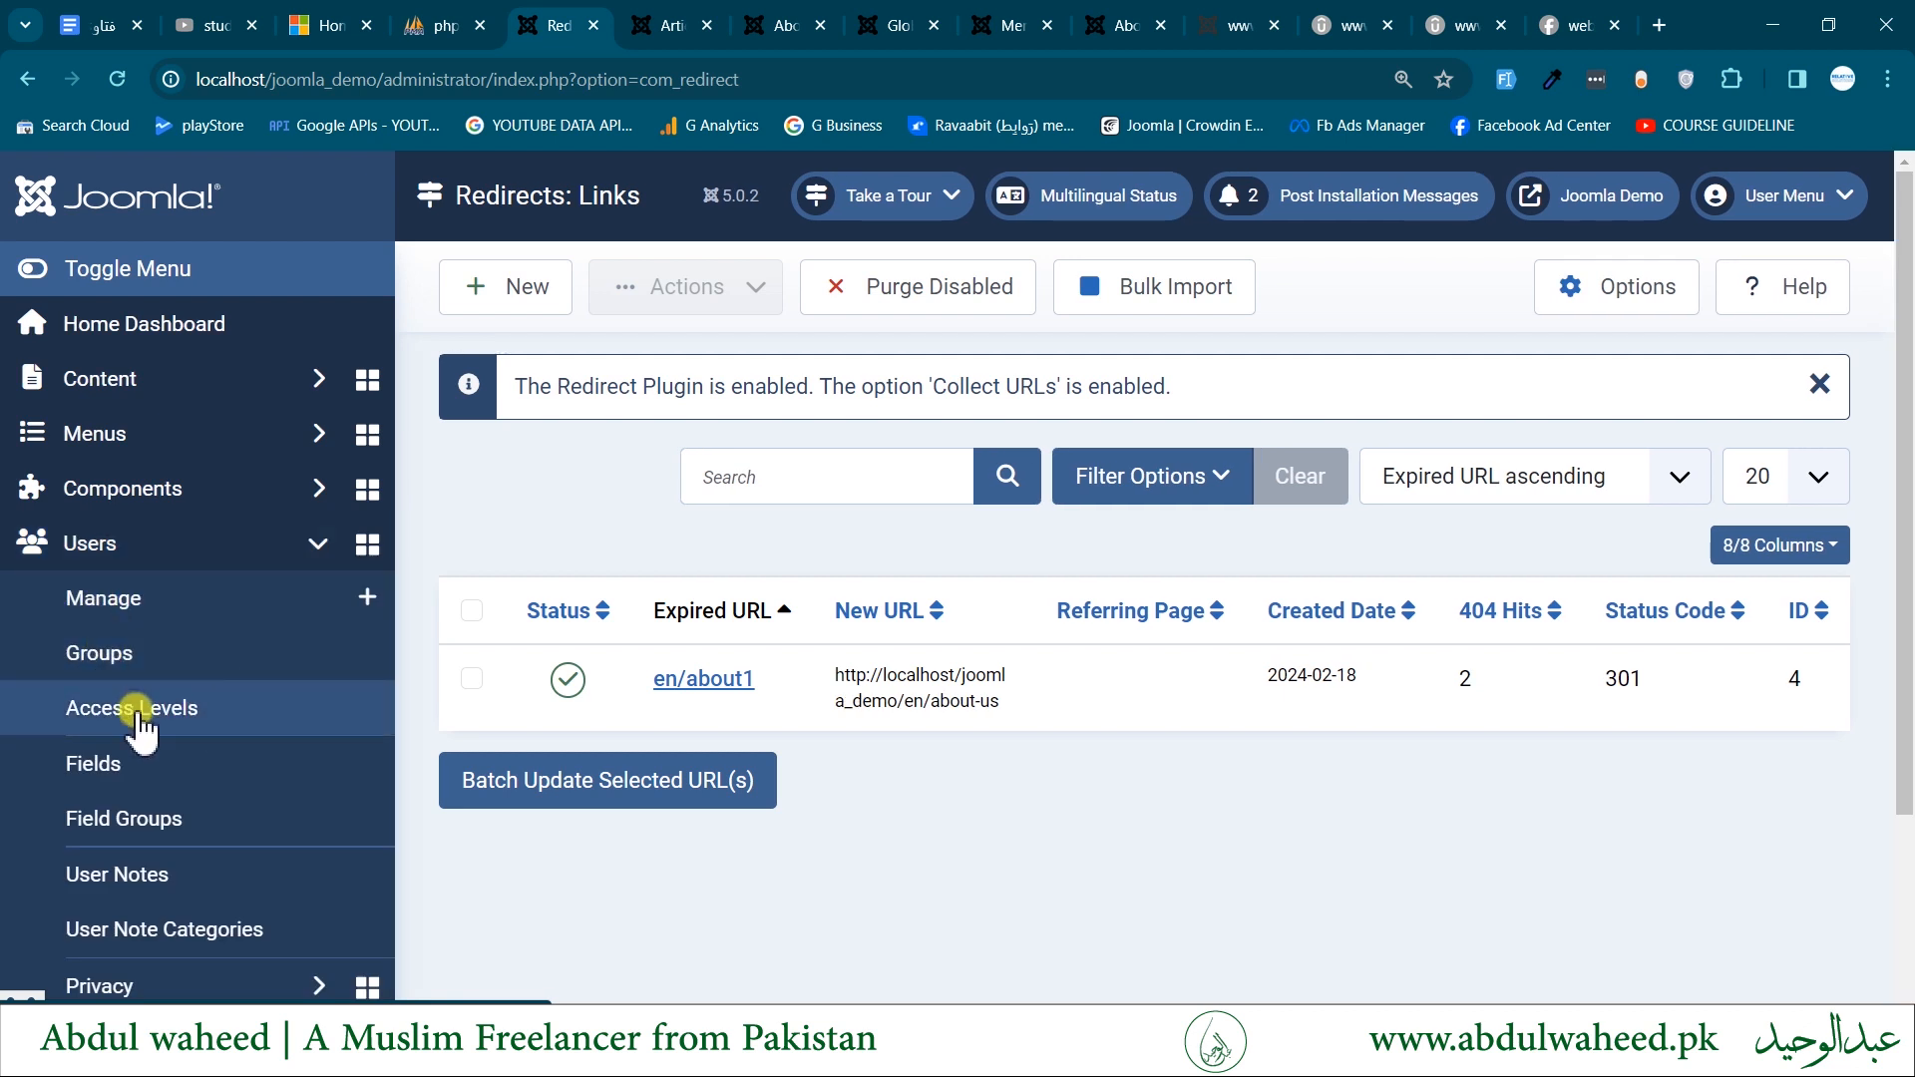
{"action": "left_click", "coordinate": [100, 661]}
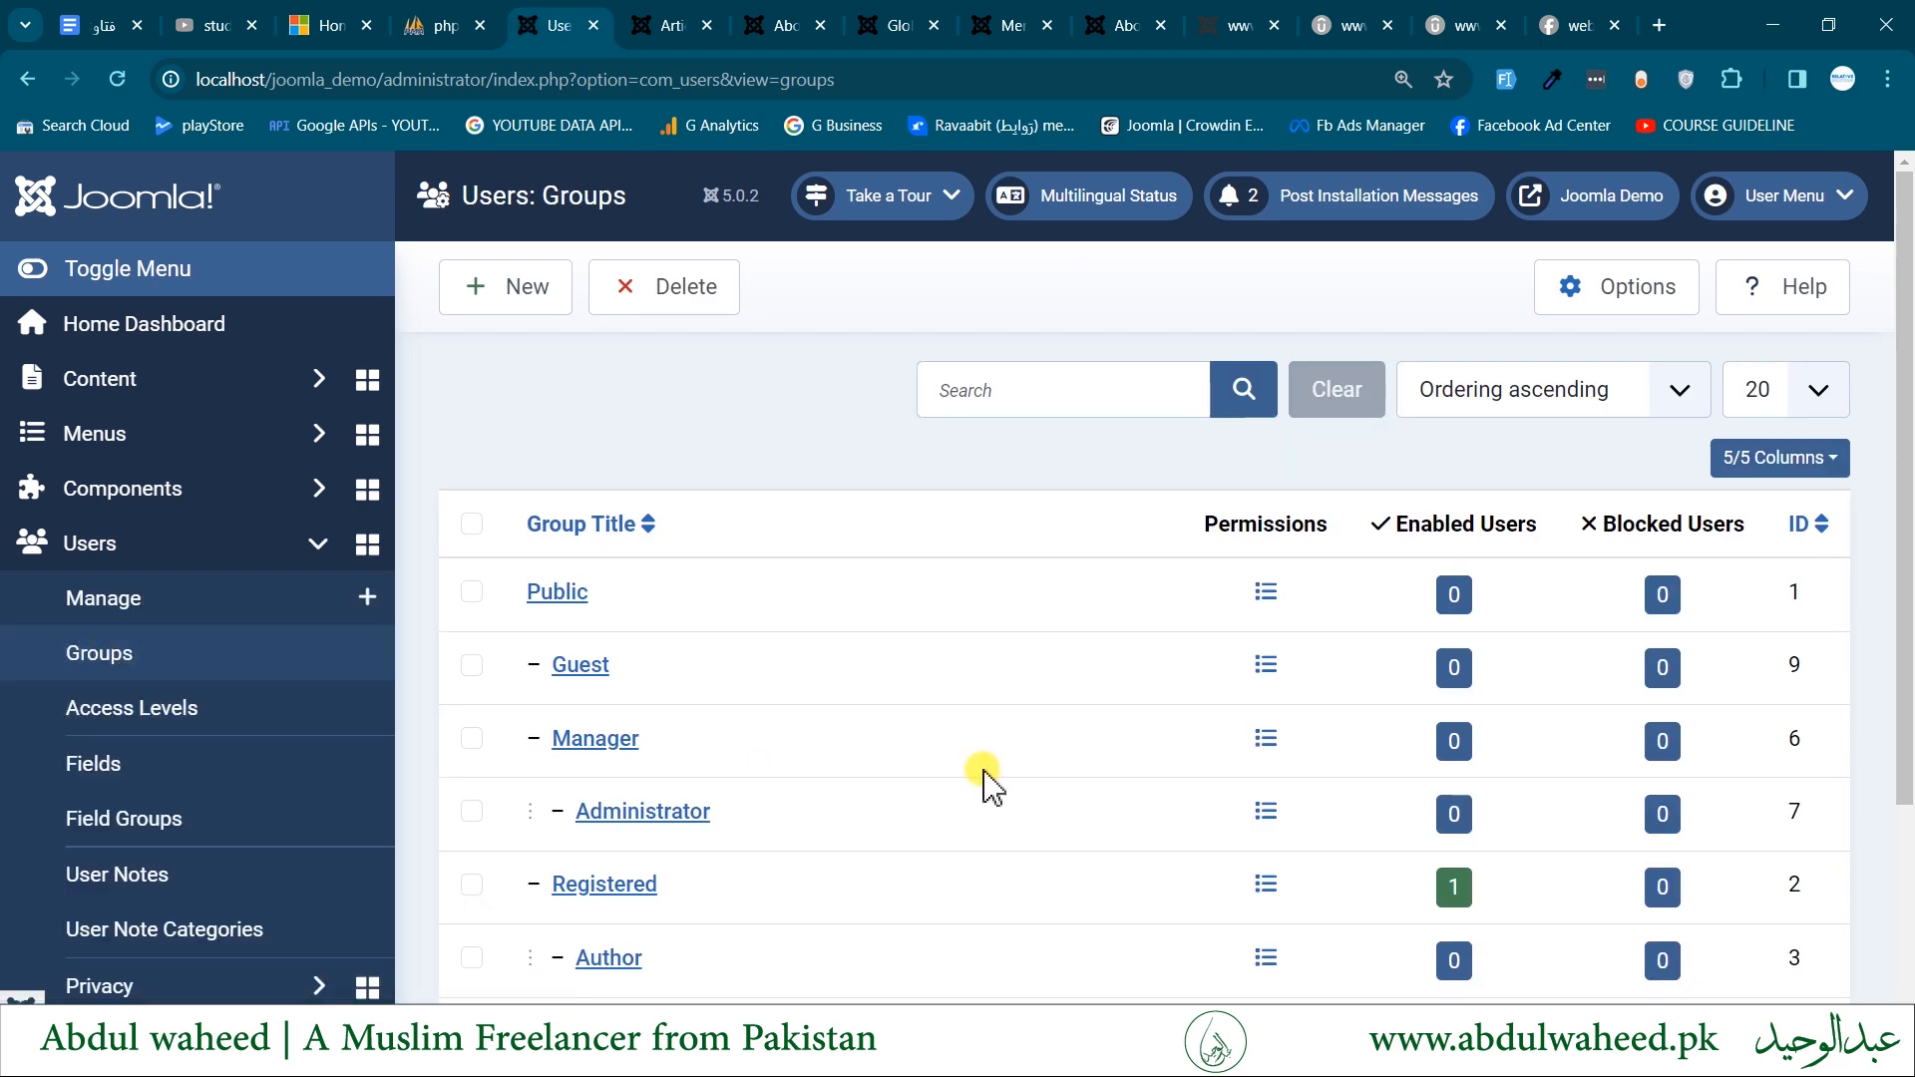
{"action": "scroll", "coordinate": [987, 784], "scroll_direction": "down", "scroll_amount": 3}
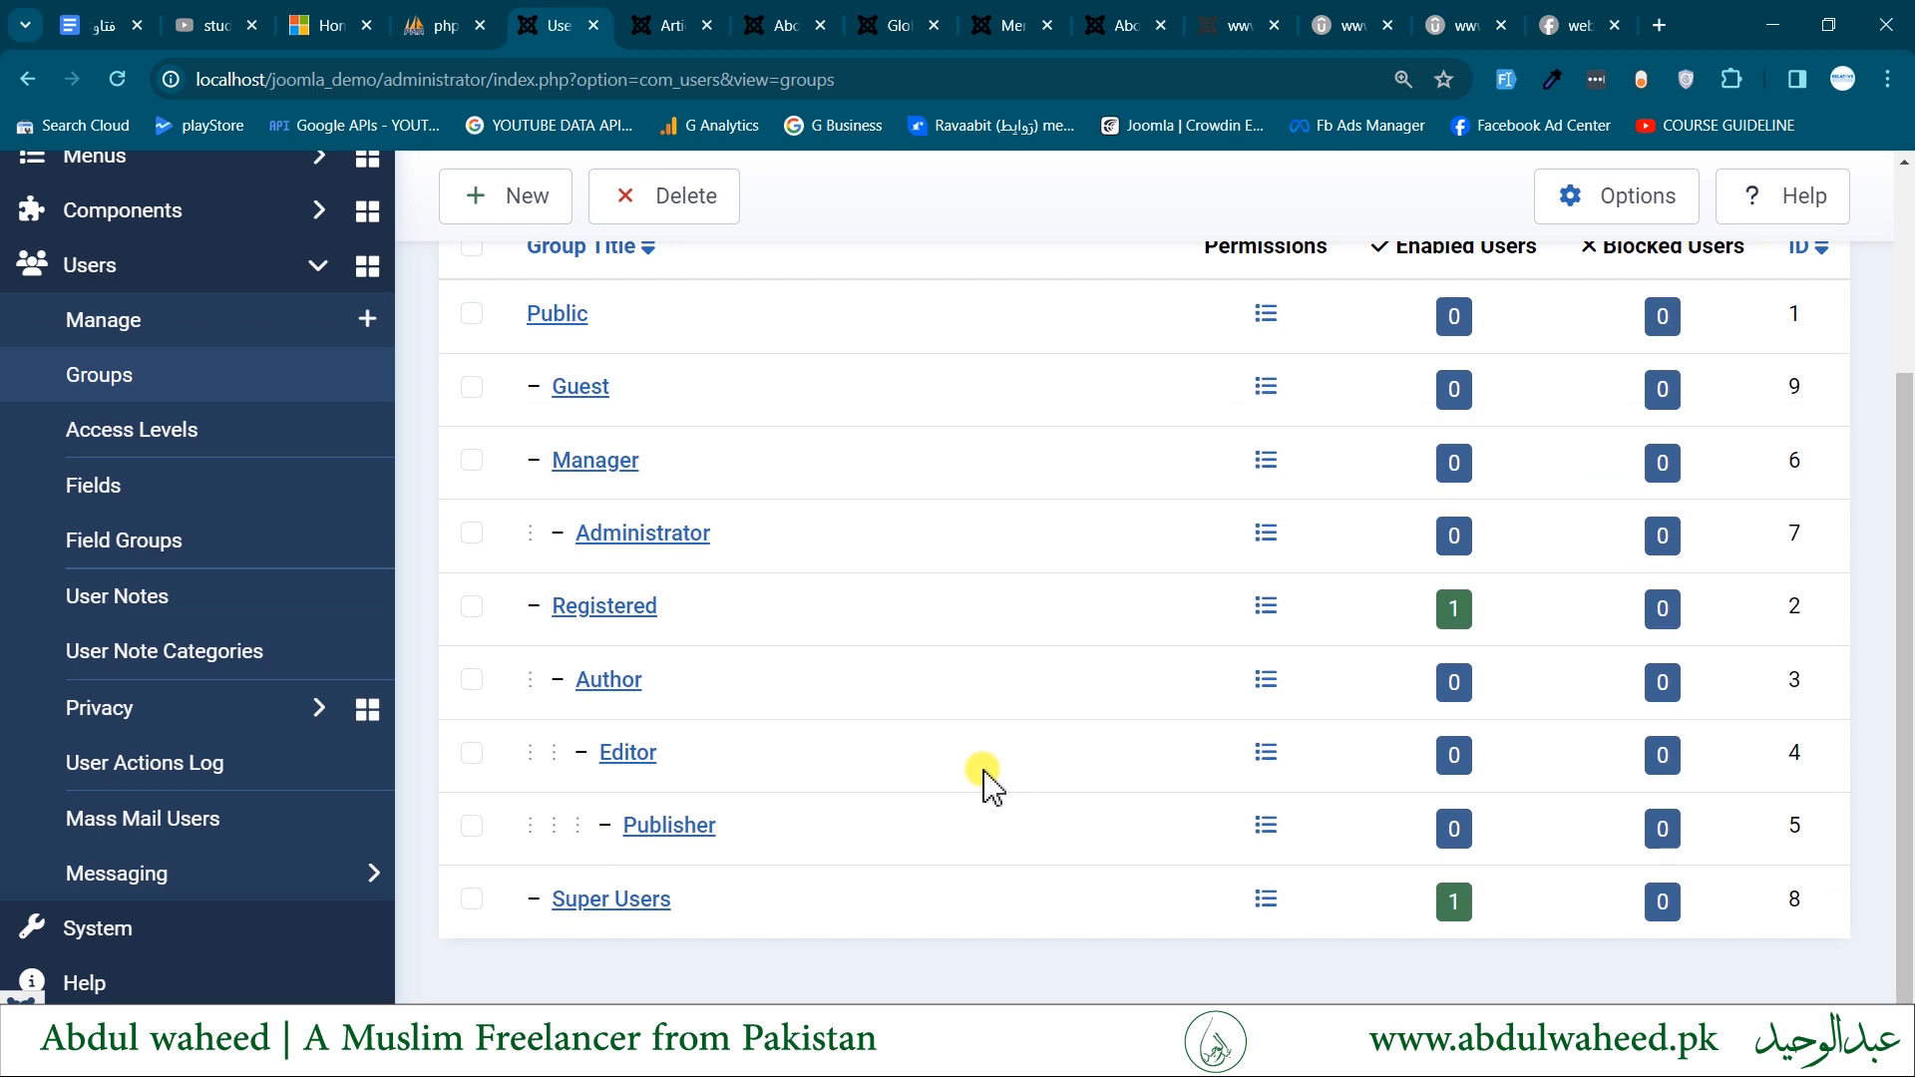
{"action": "scroll", "coordinate": [855, 776], "scroll_direction": "up", "scroll_amount": 2}
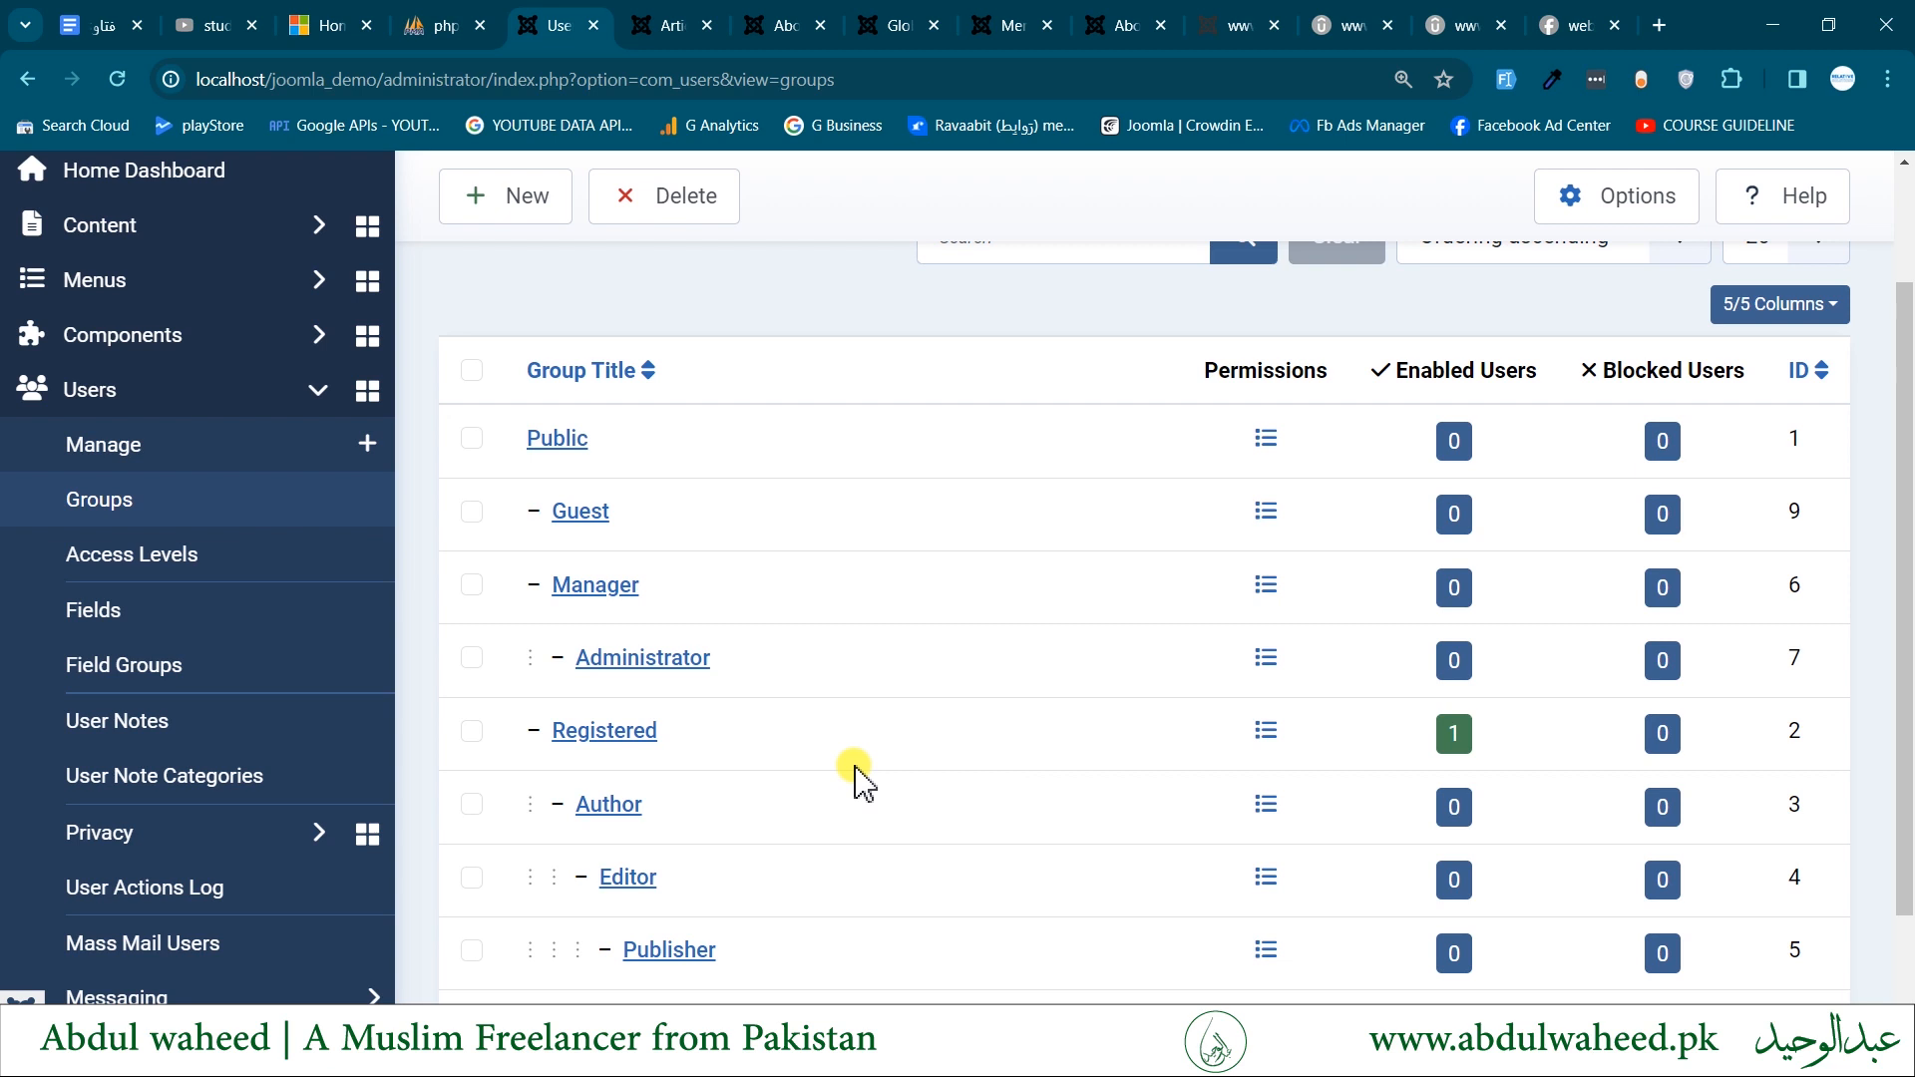
- Open the Viewing Access Levels list and look at which user groups each level includes
{"action": "left_click", "coordinate": [186, 558]}
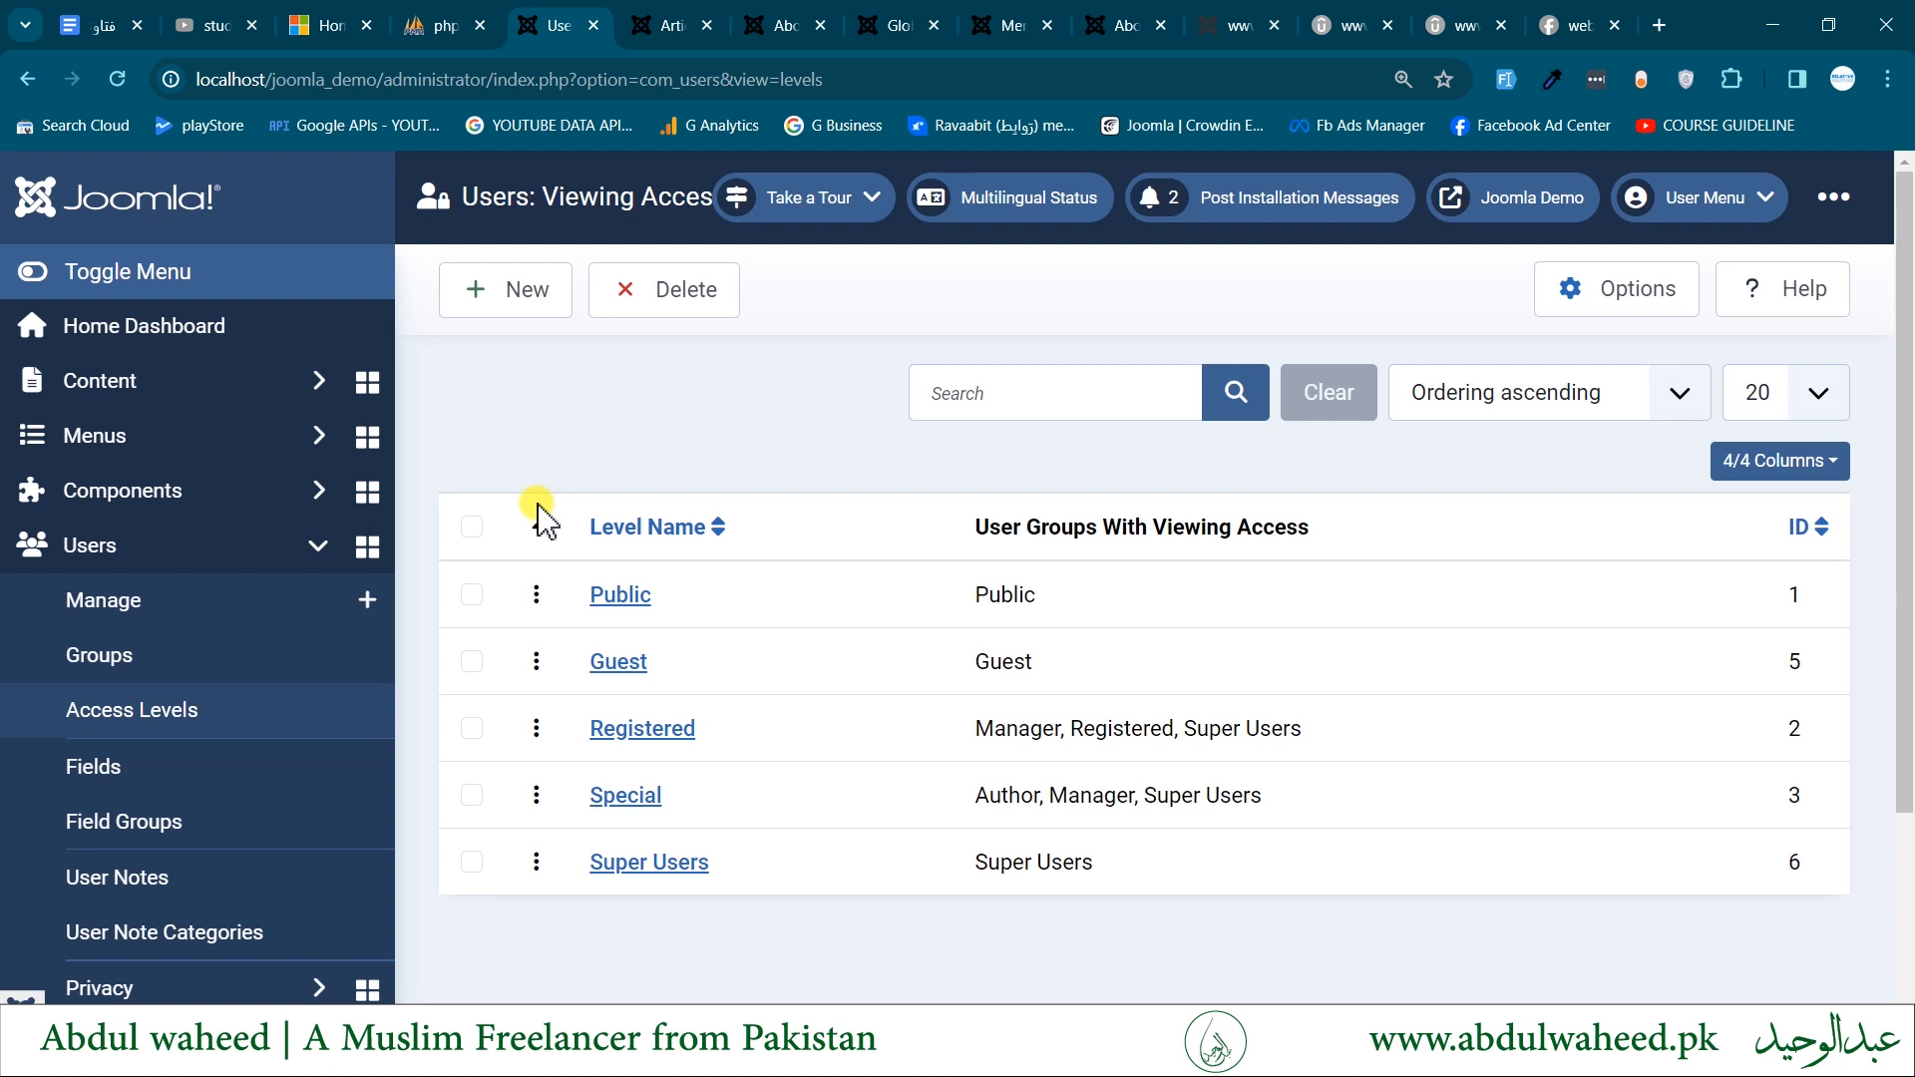
{"action": "left_click", "coordinate": [132, 606]}
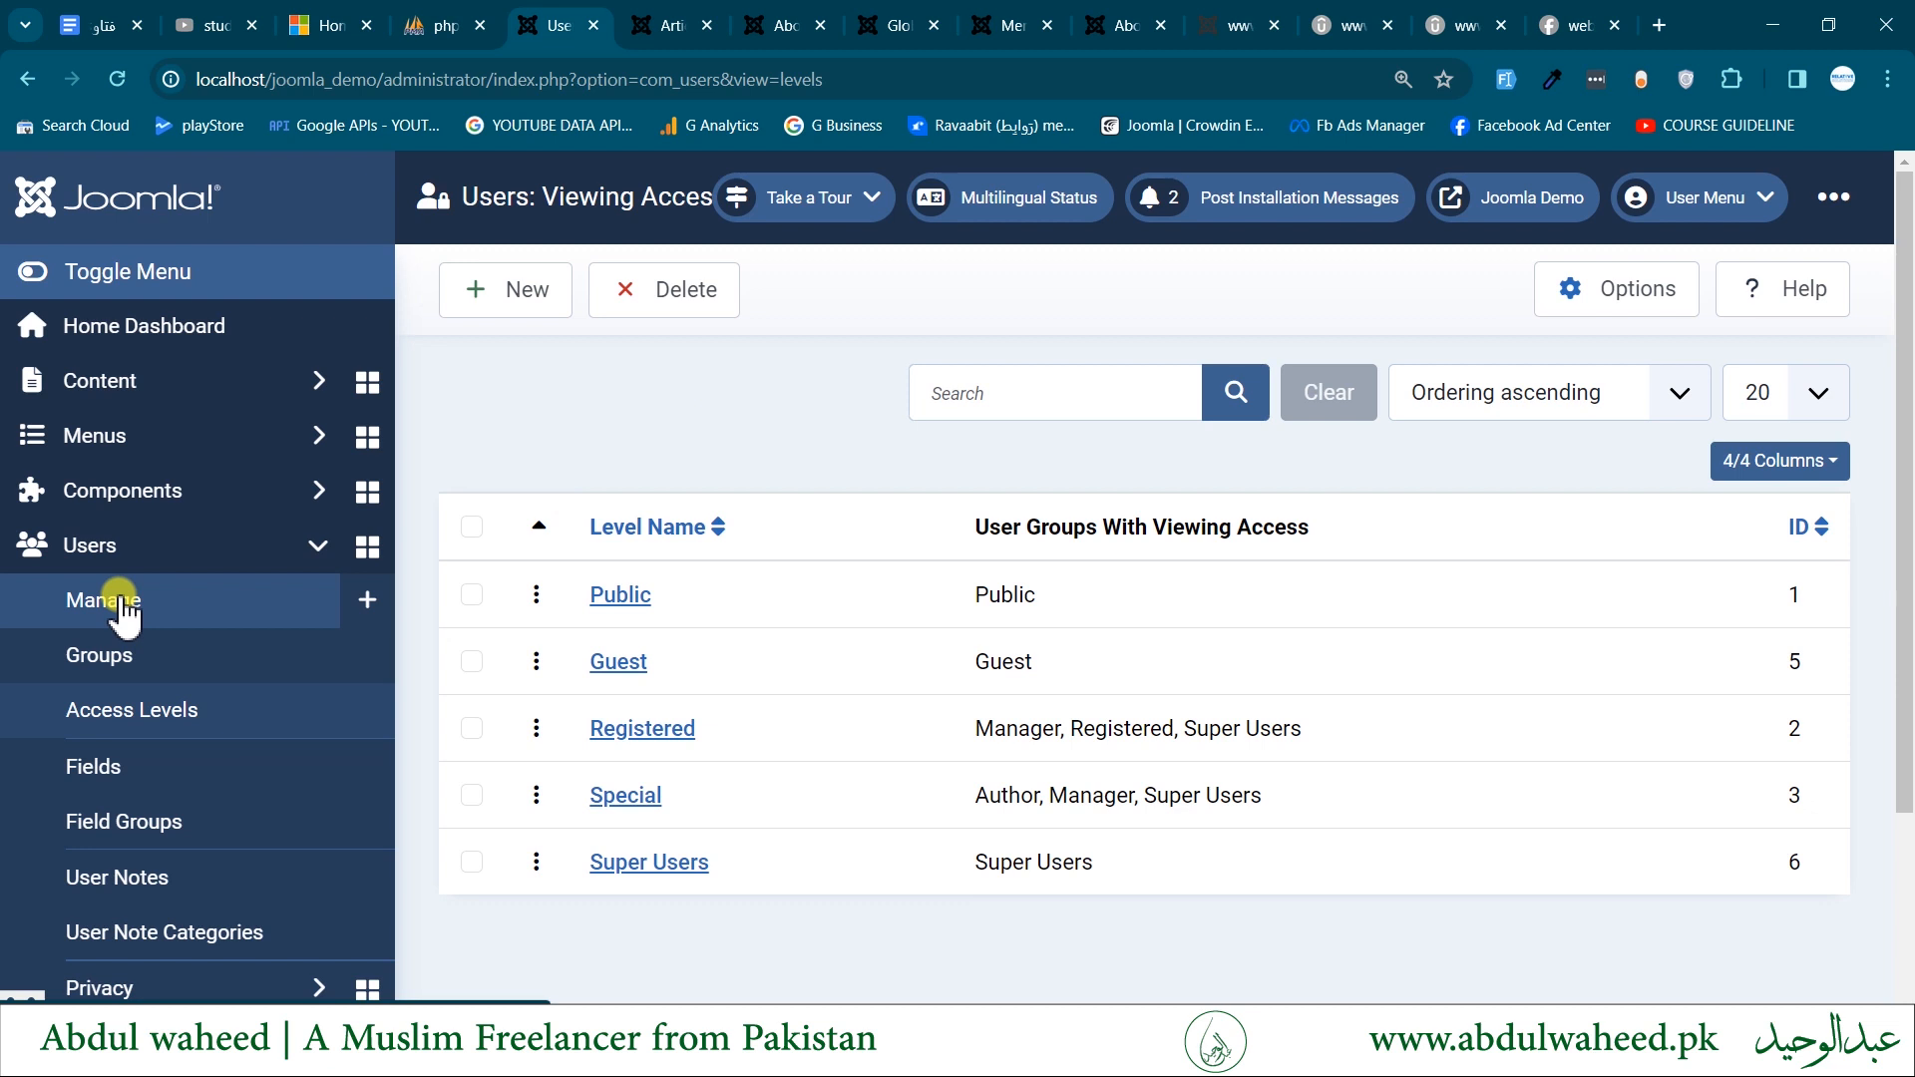
- Open the About us article from the Articles list and look through the user groups in its permissions
{"action": "left_click", "coordinate": [135, 385]}
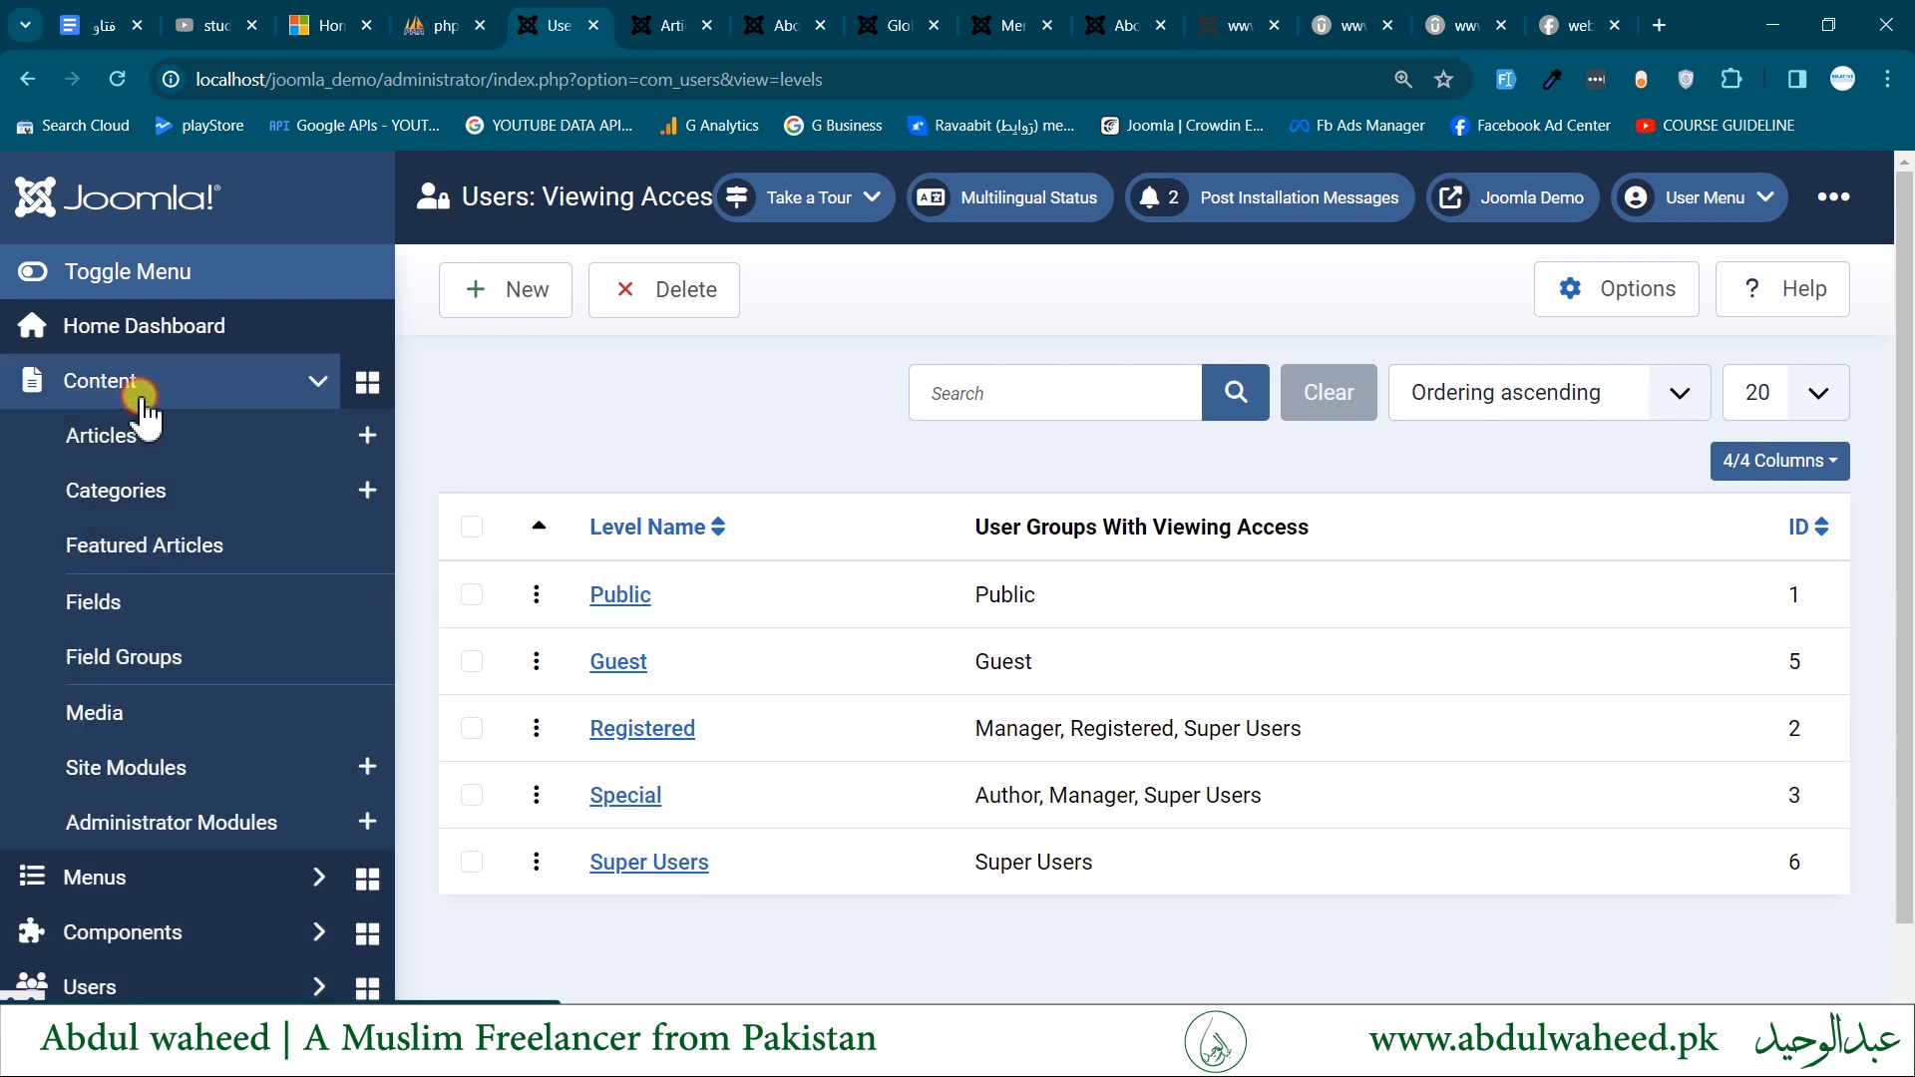
{"action": "left_click", "coordinate": [94, 439]}
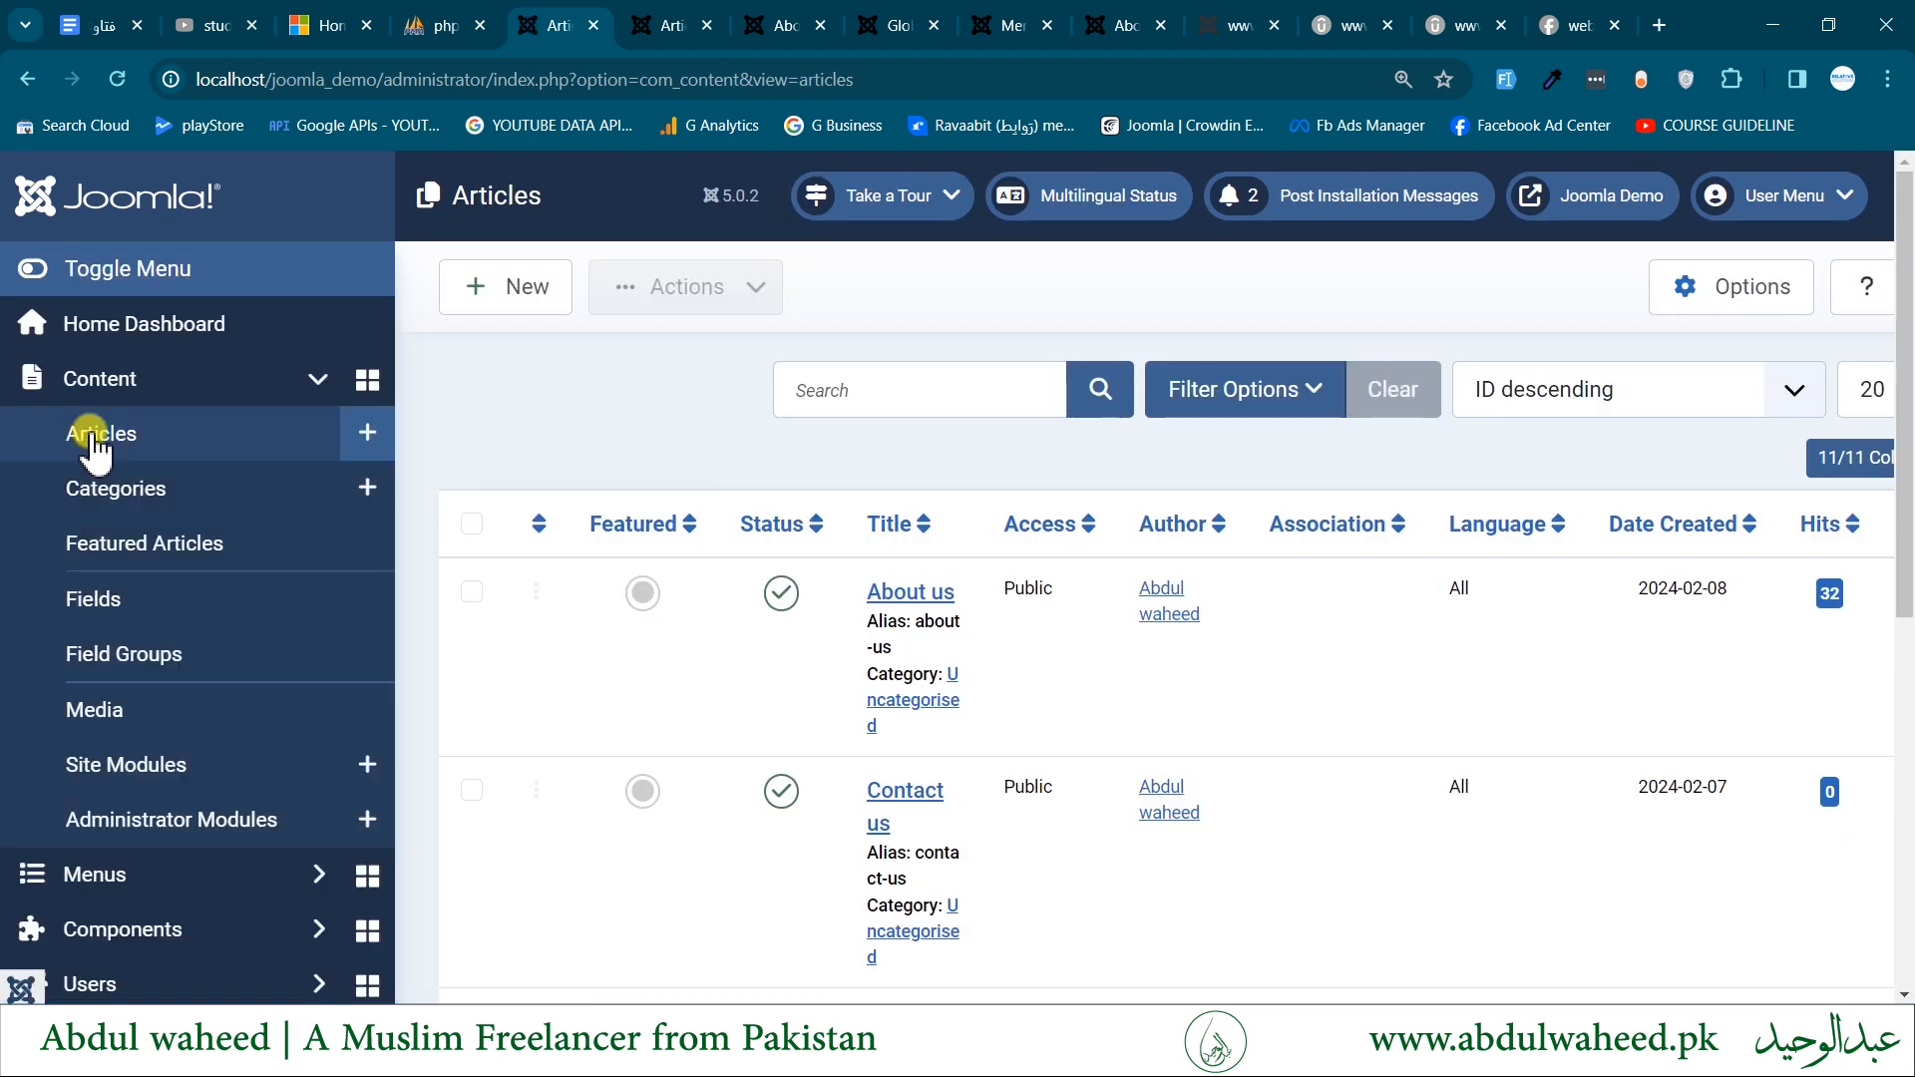
{"action": "left_click", "coordinate": [905, 597]}
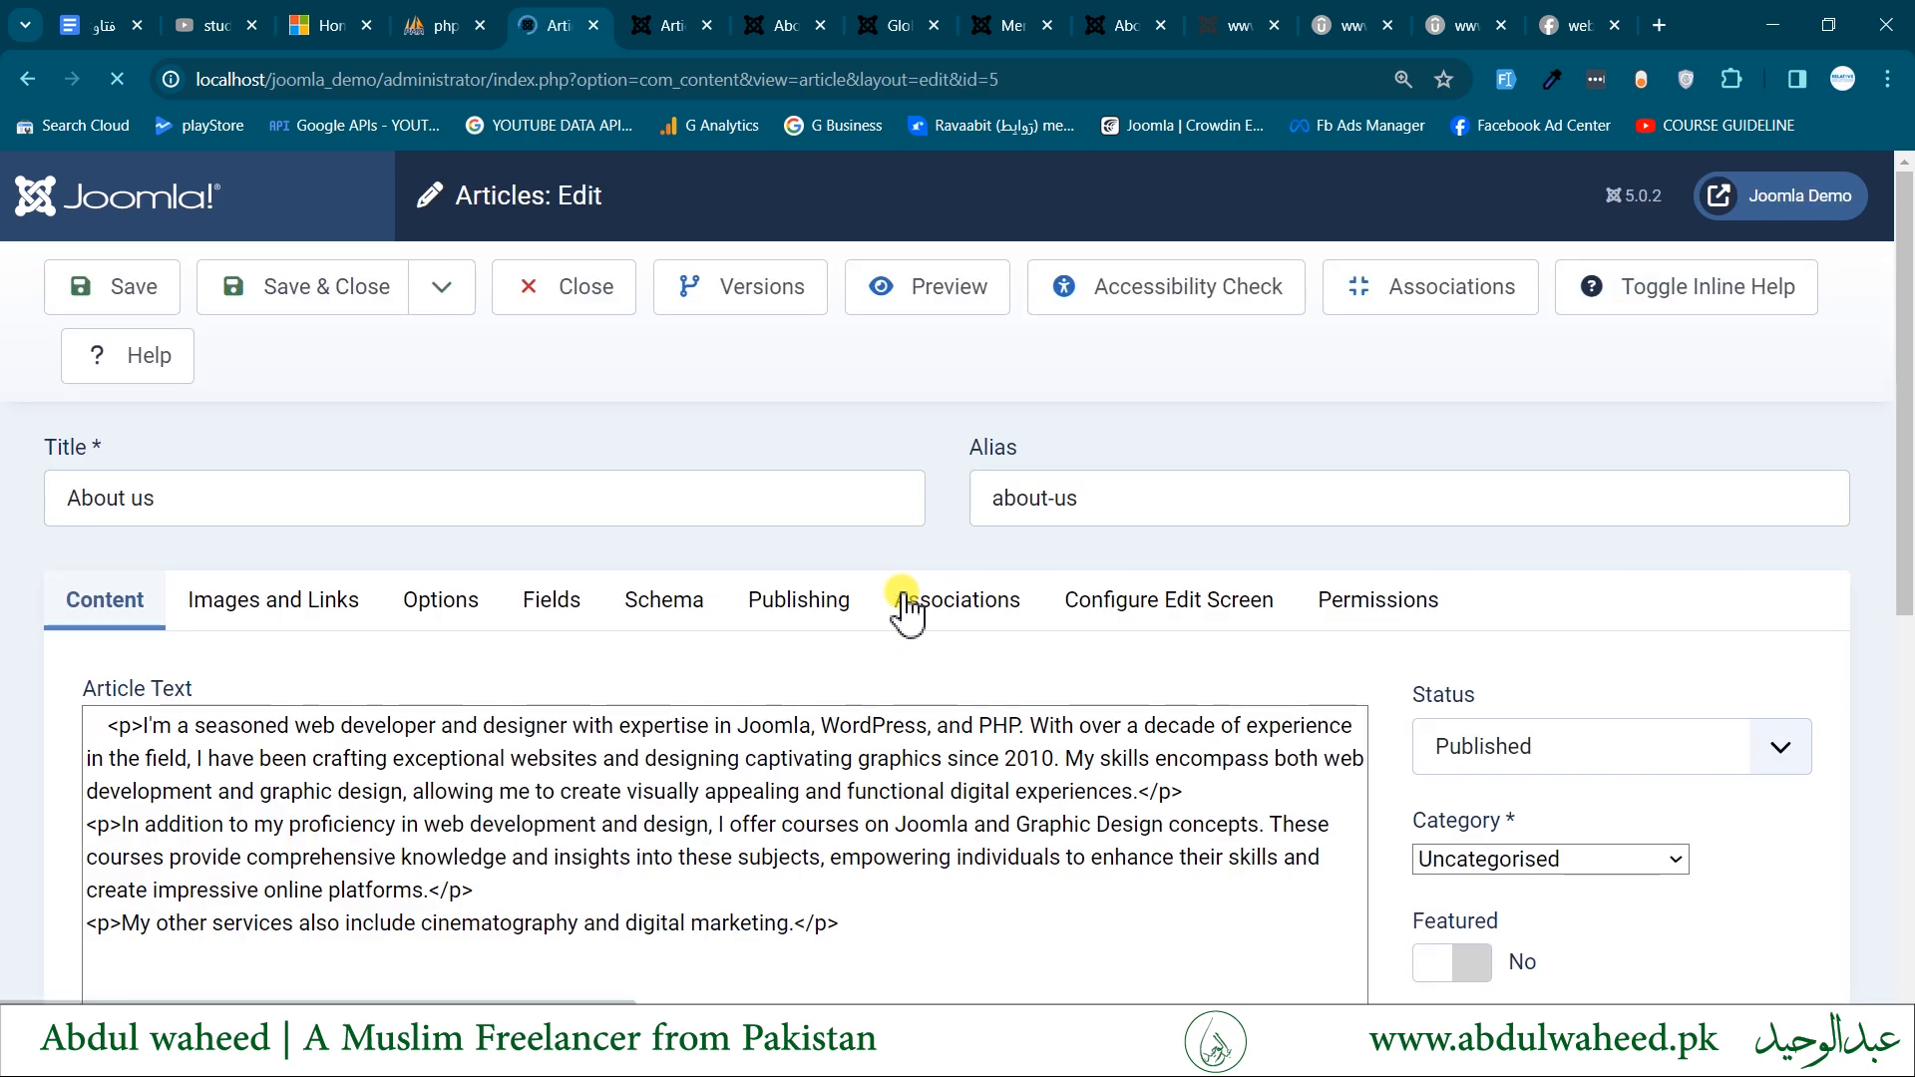
{"action": "left_click", "coordinate": [1412, 621]}
{"action": "scroll", "coordinate": [776, 860], "scroll_direction": "down", "scroll_amount": 3}
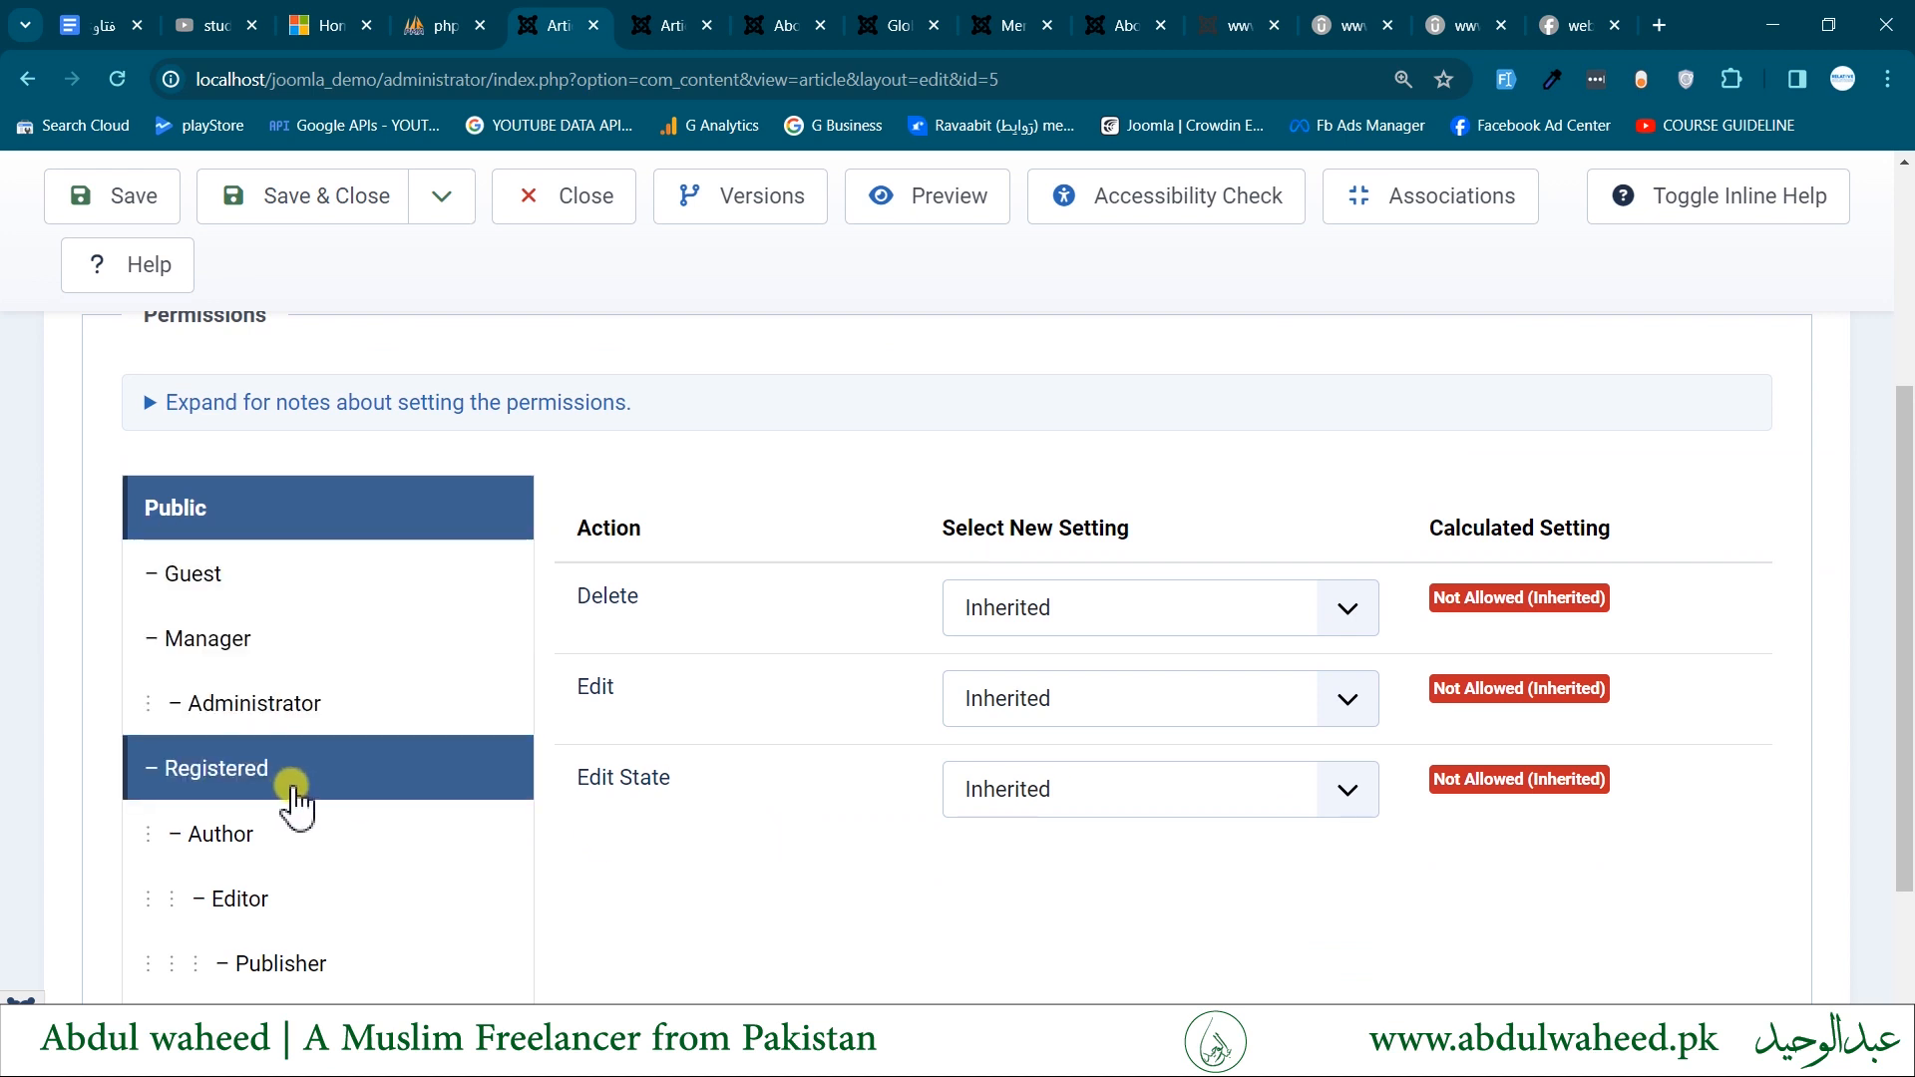
{"action": "scroll", "coordinate": [292, 798], "scroll_direction": "down", "scroll_amount": 2}
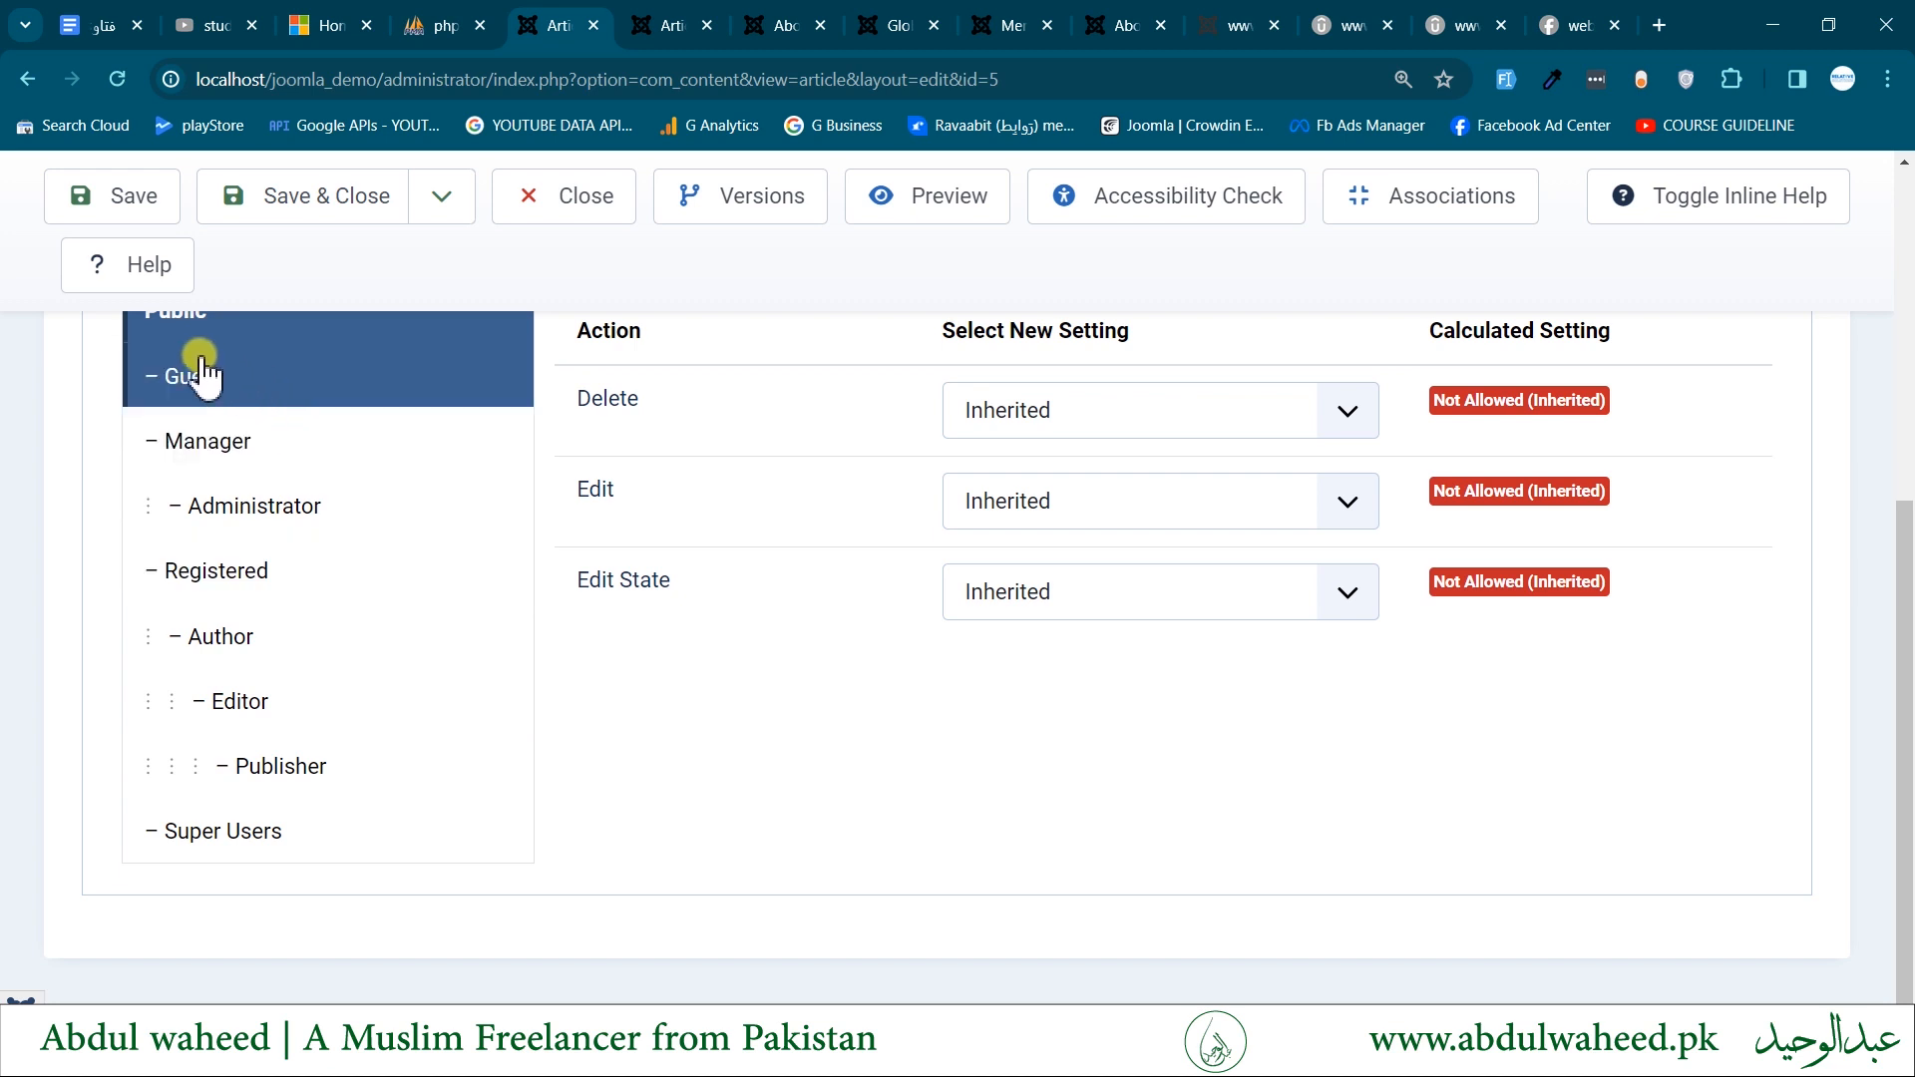
{"action": "scroll", "coordinate": [607, 888], "scroll_direction": "up", "scroll_amount": 1}
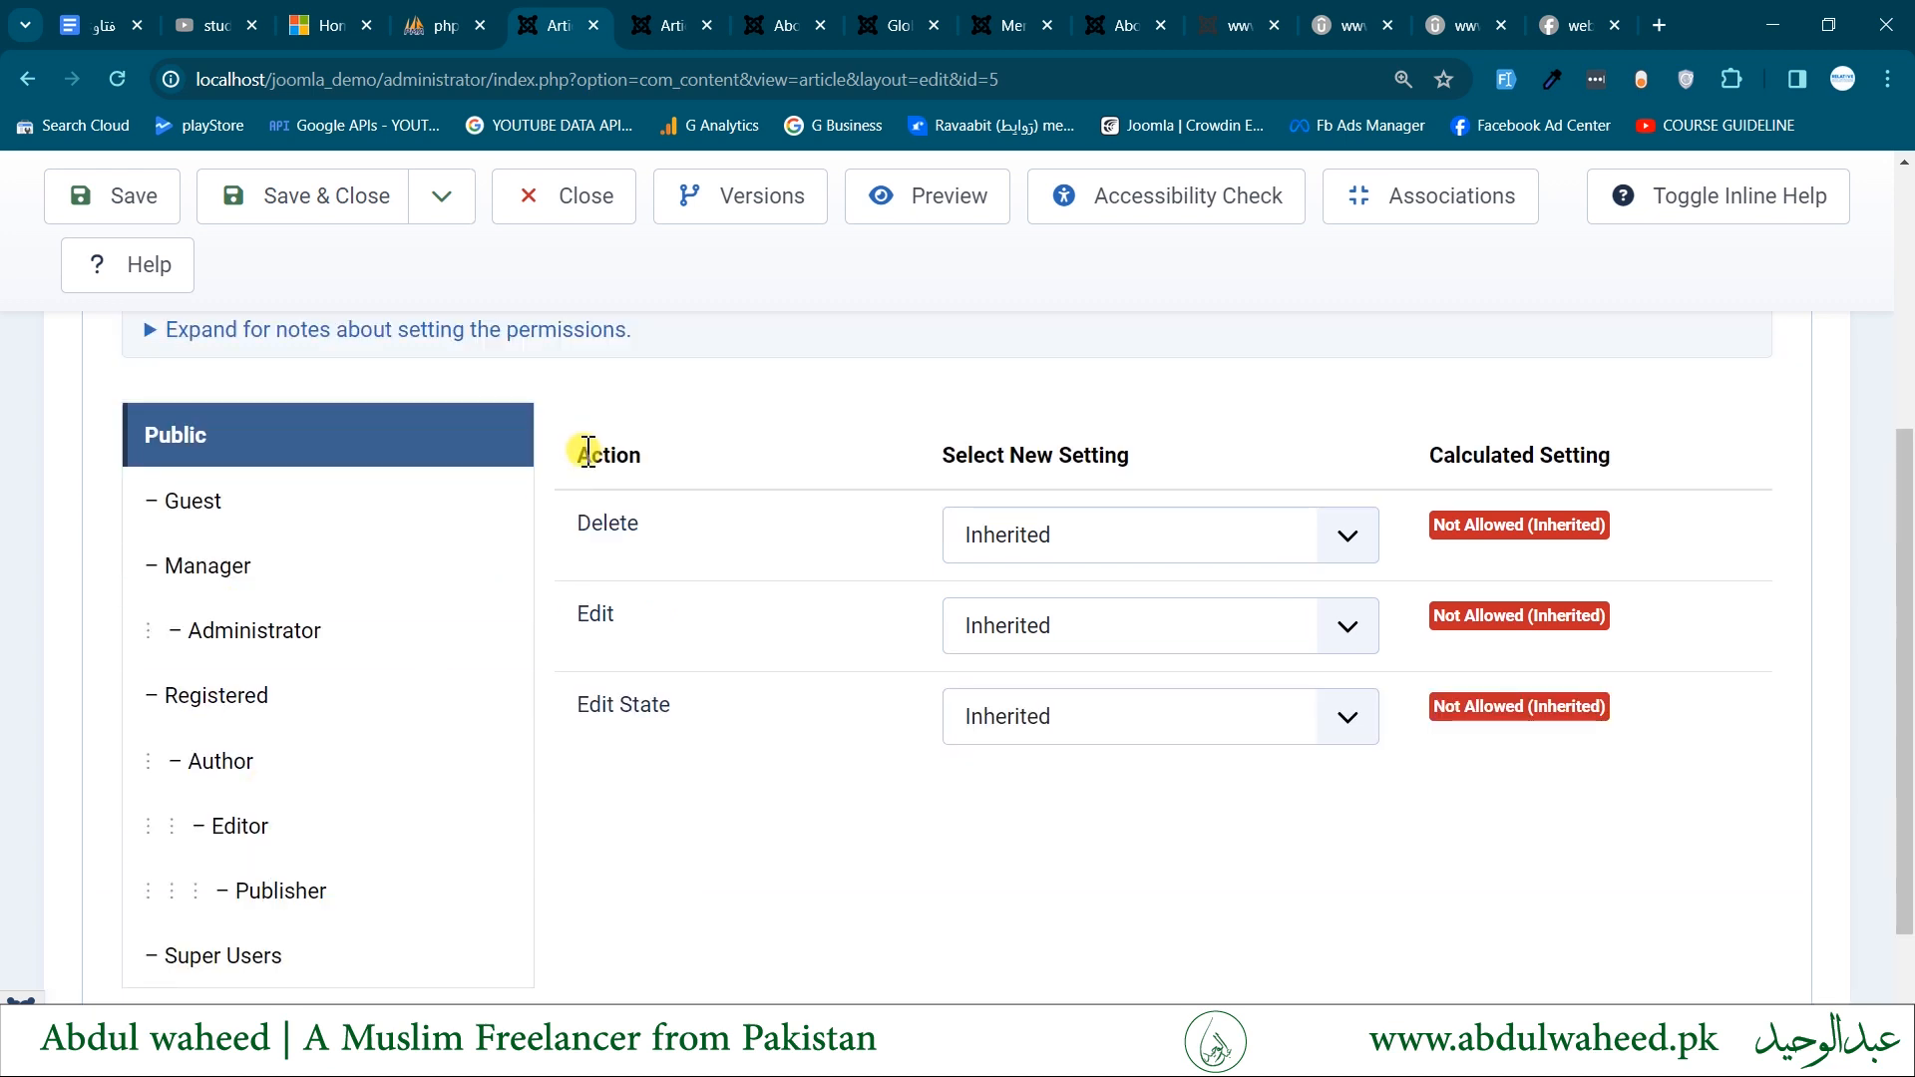
- Examine the Public group's Delete and Edit actions and the Calculated Setting column in the article permissions
{"action": "left_click_drag", "start_coordinate": [580, 447], "coordinate": [705, 479]}
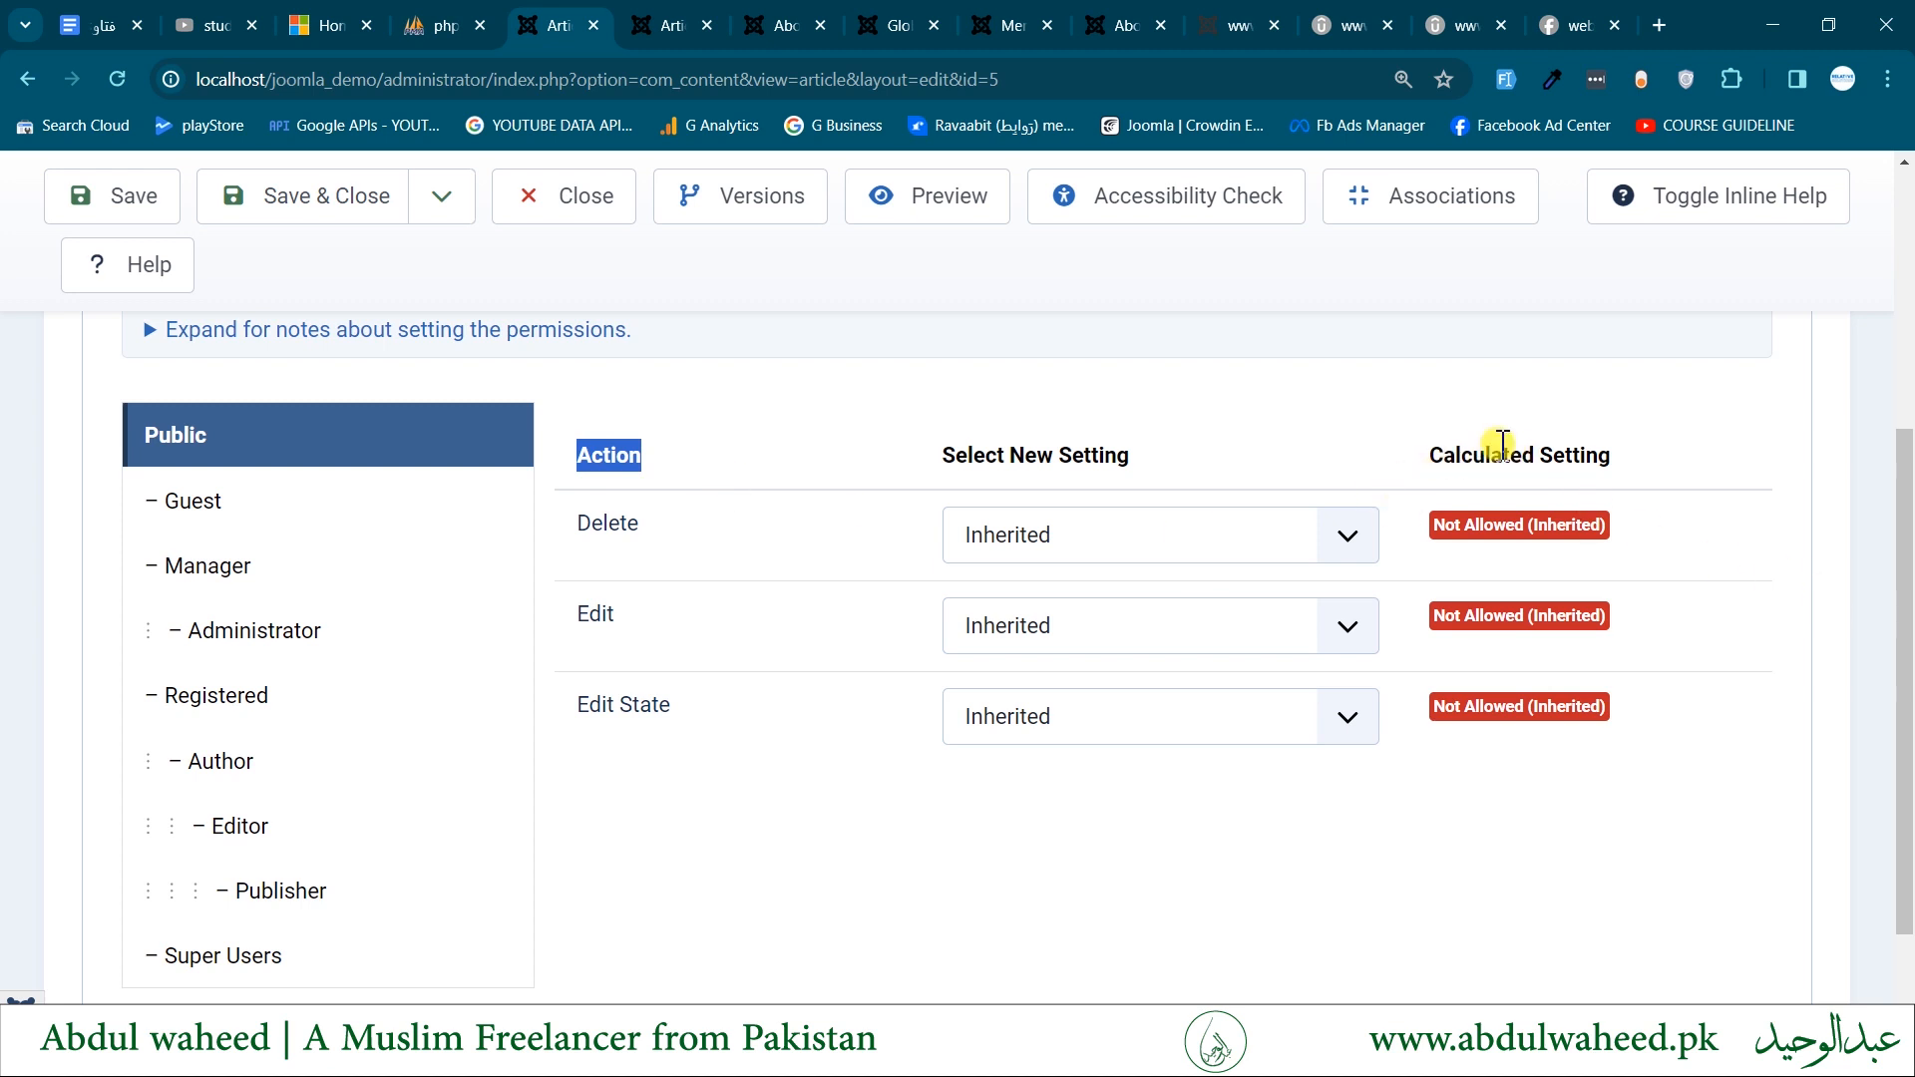
{"action": "left_click_drag", "start_coordinate": [1457, 450], "coordinate": [1712, 481]}
{"action": "scroll", "coordinate": [599, 648], "scroll_direction": "up", "scroll_amount": 1}
{"action": "double_click", "coordinate": [590, 655]}
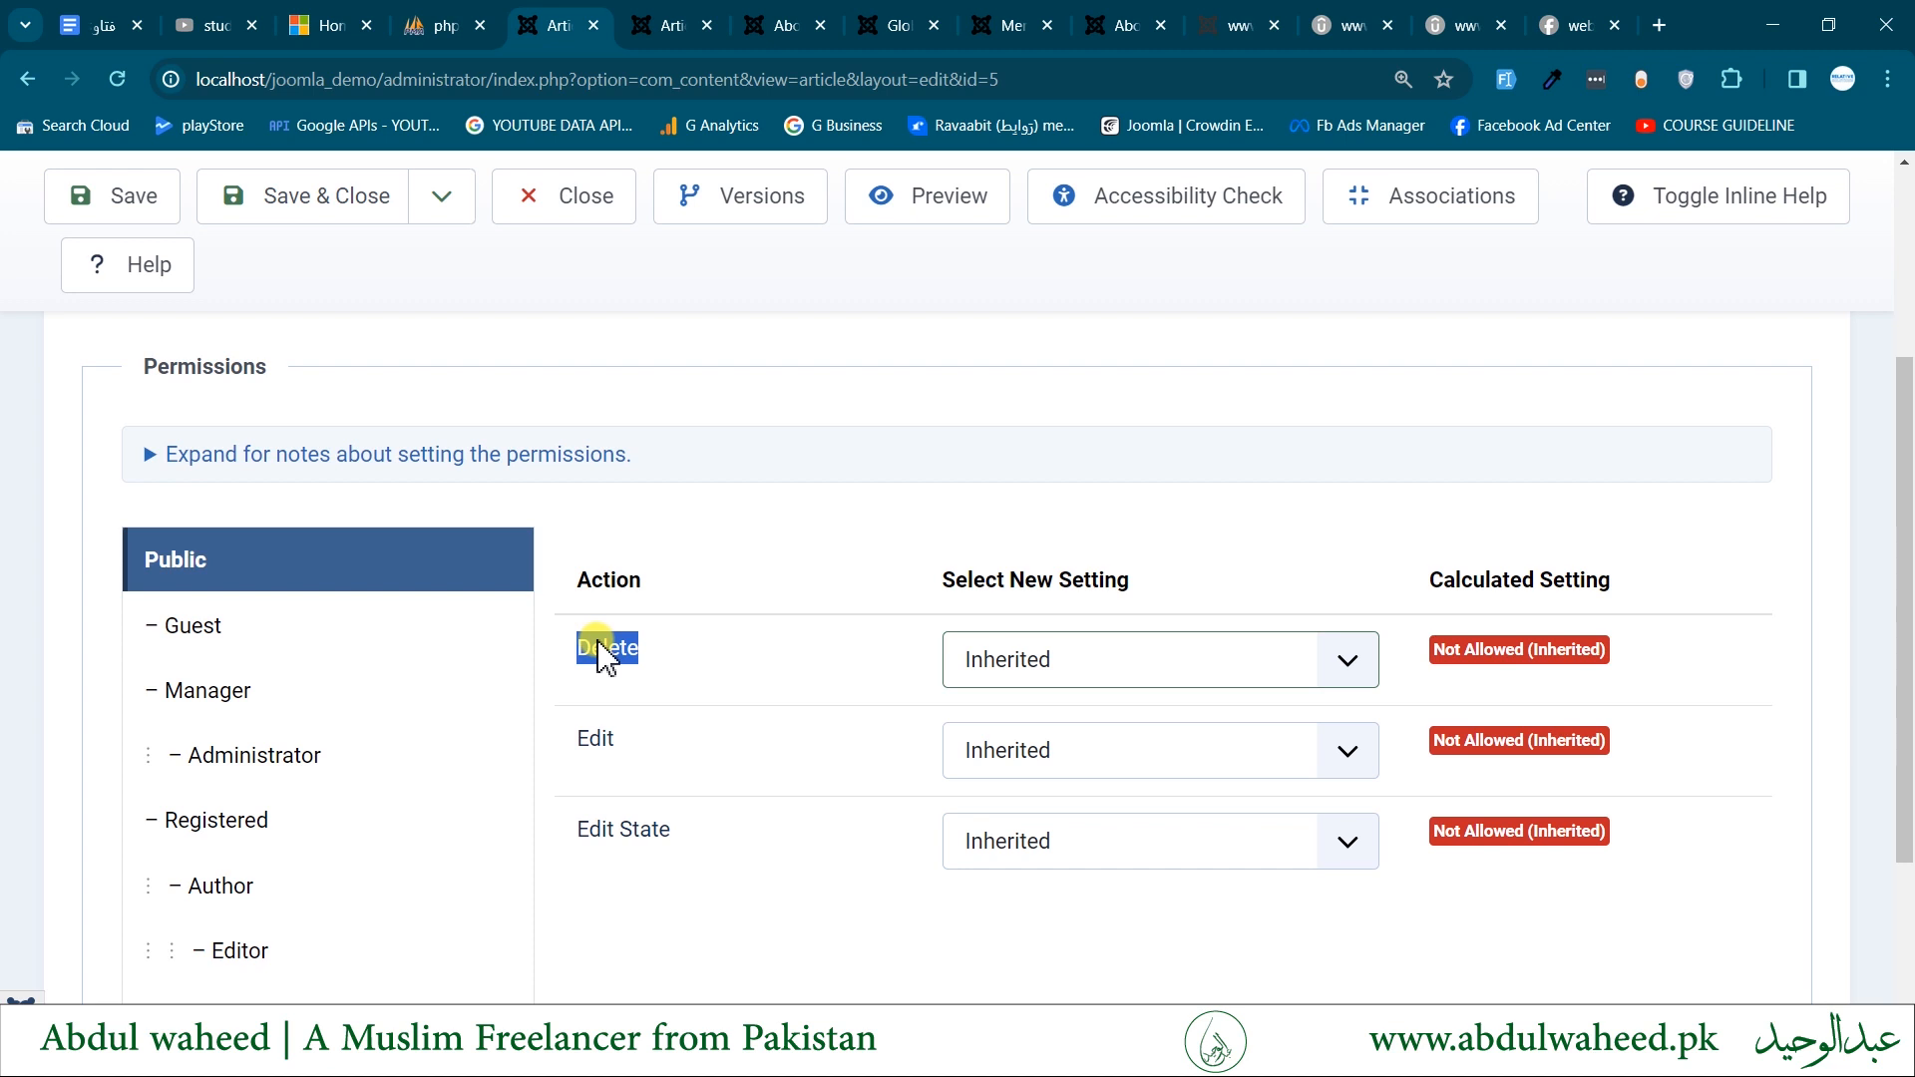
{"action": "left_click", "coordinate": [583, 742]}
{"action": "left_click_drag", "start_coordinate": [581, 740], "coordinate": [698, 758]}
- Try the Denied setting on the Public group's Delete permission and set it back to Inherited
{"action": "left_click", "coordinate": [1047, 660]}
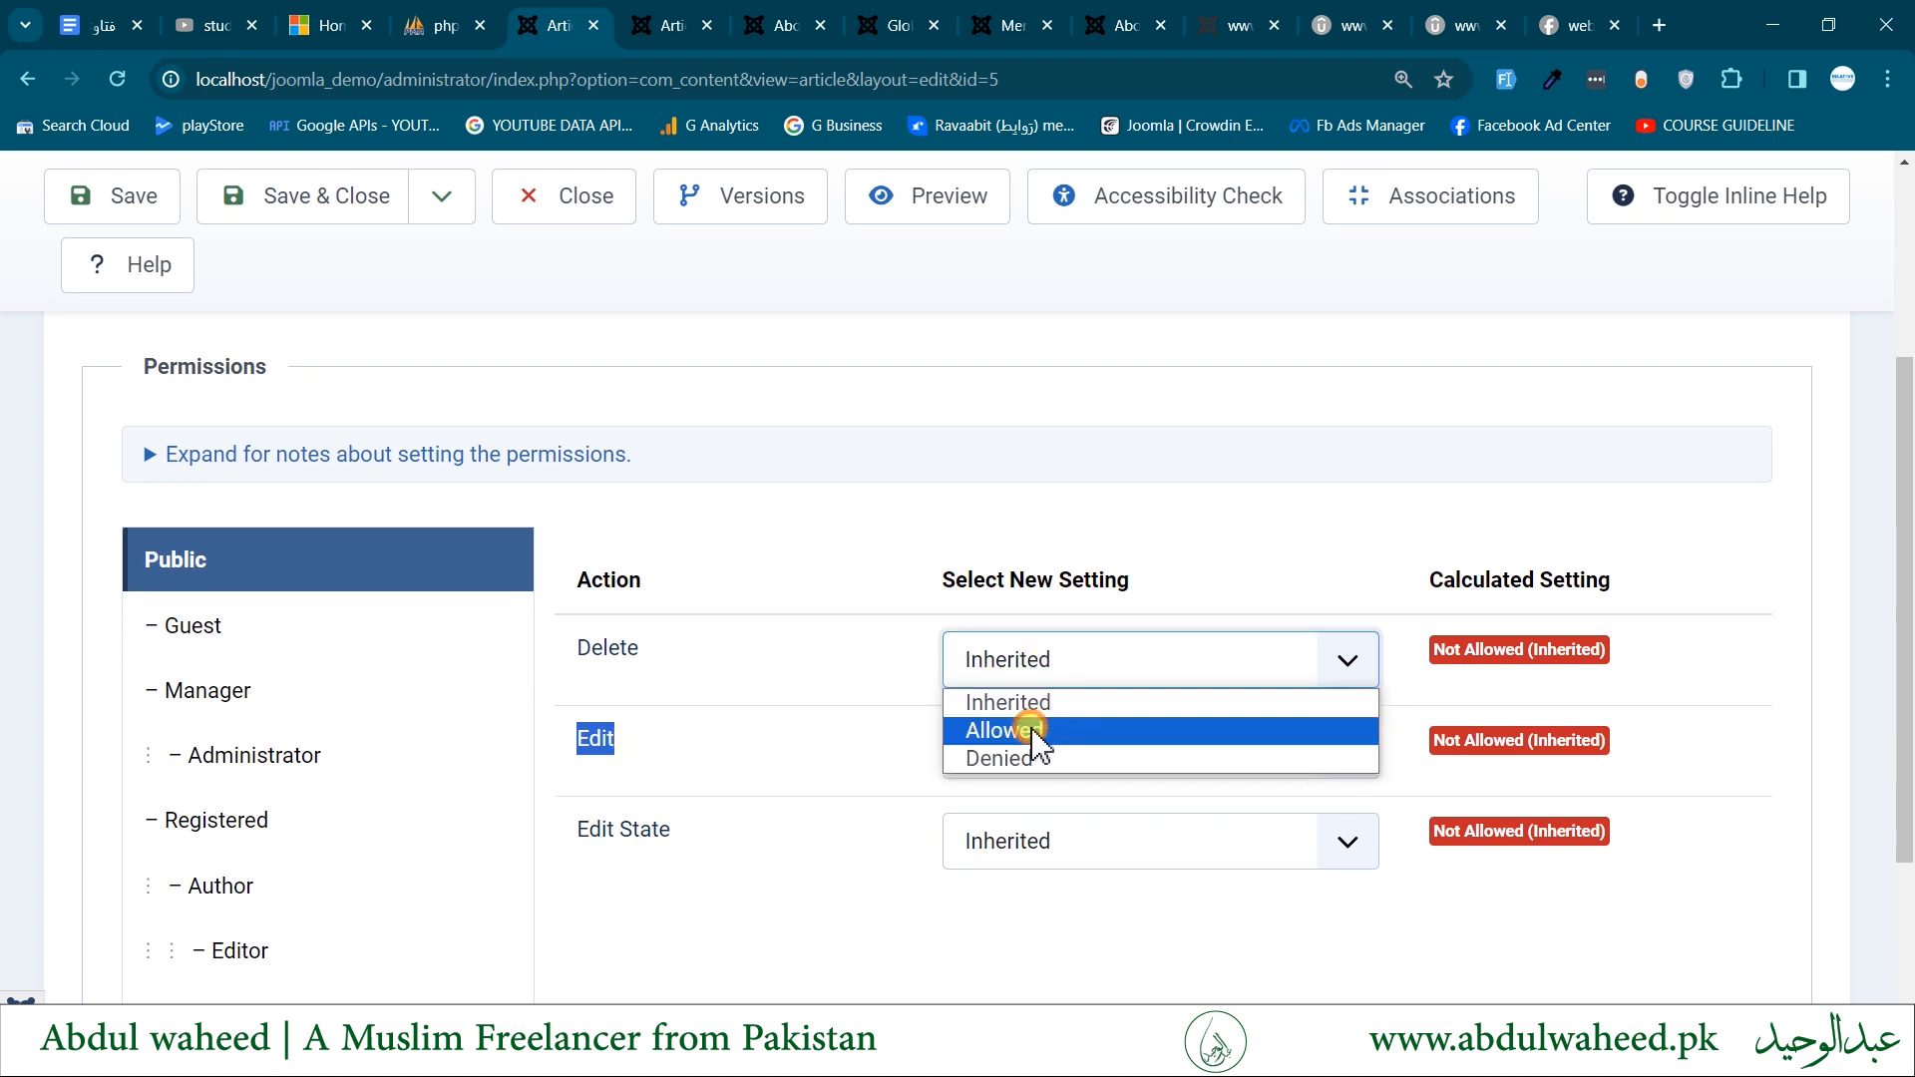
{"action": "left_click", "coordinate": [1030, 766]}
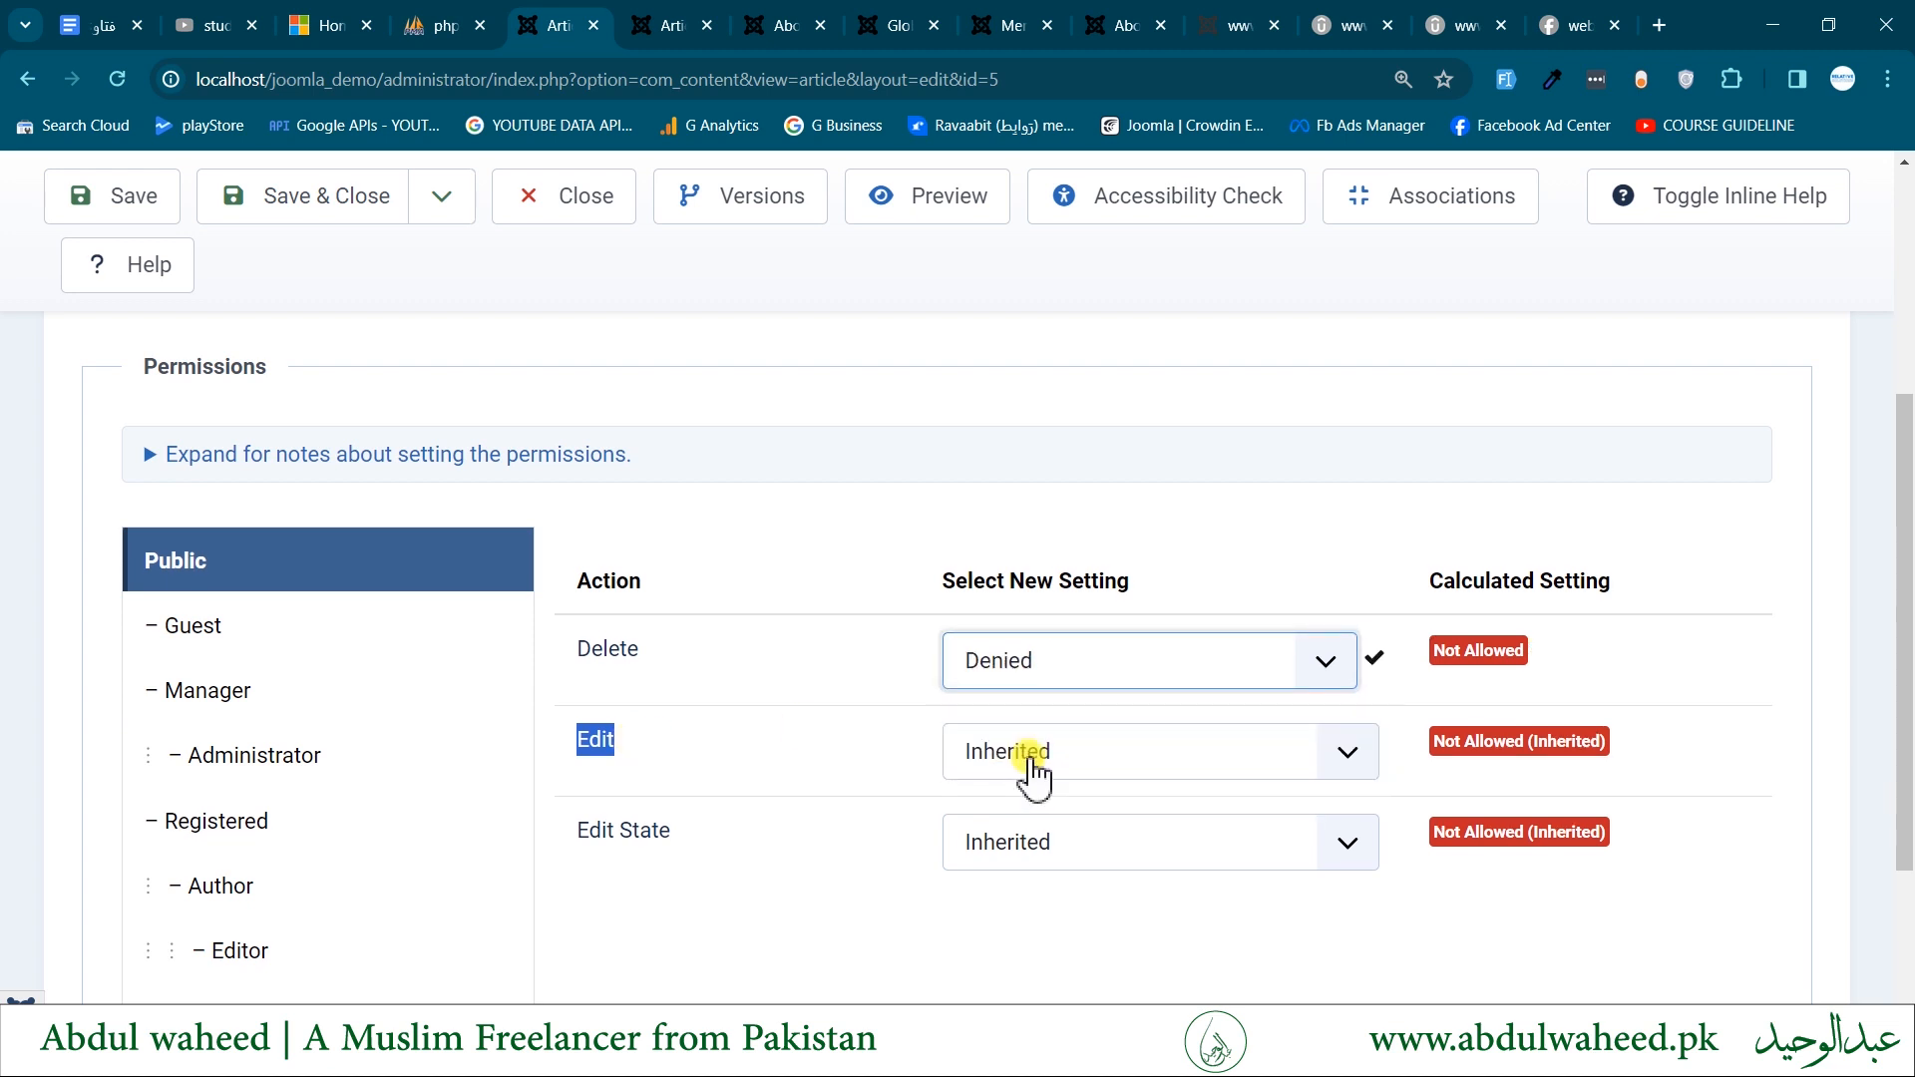
{"action": "left_click", "coordinate": [1033, 663]}
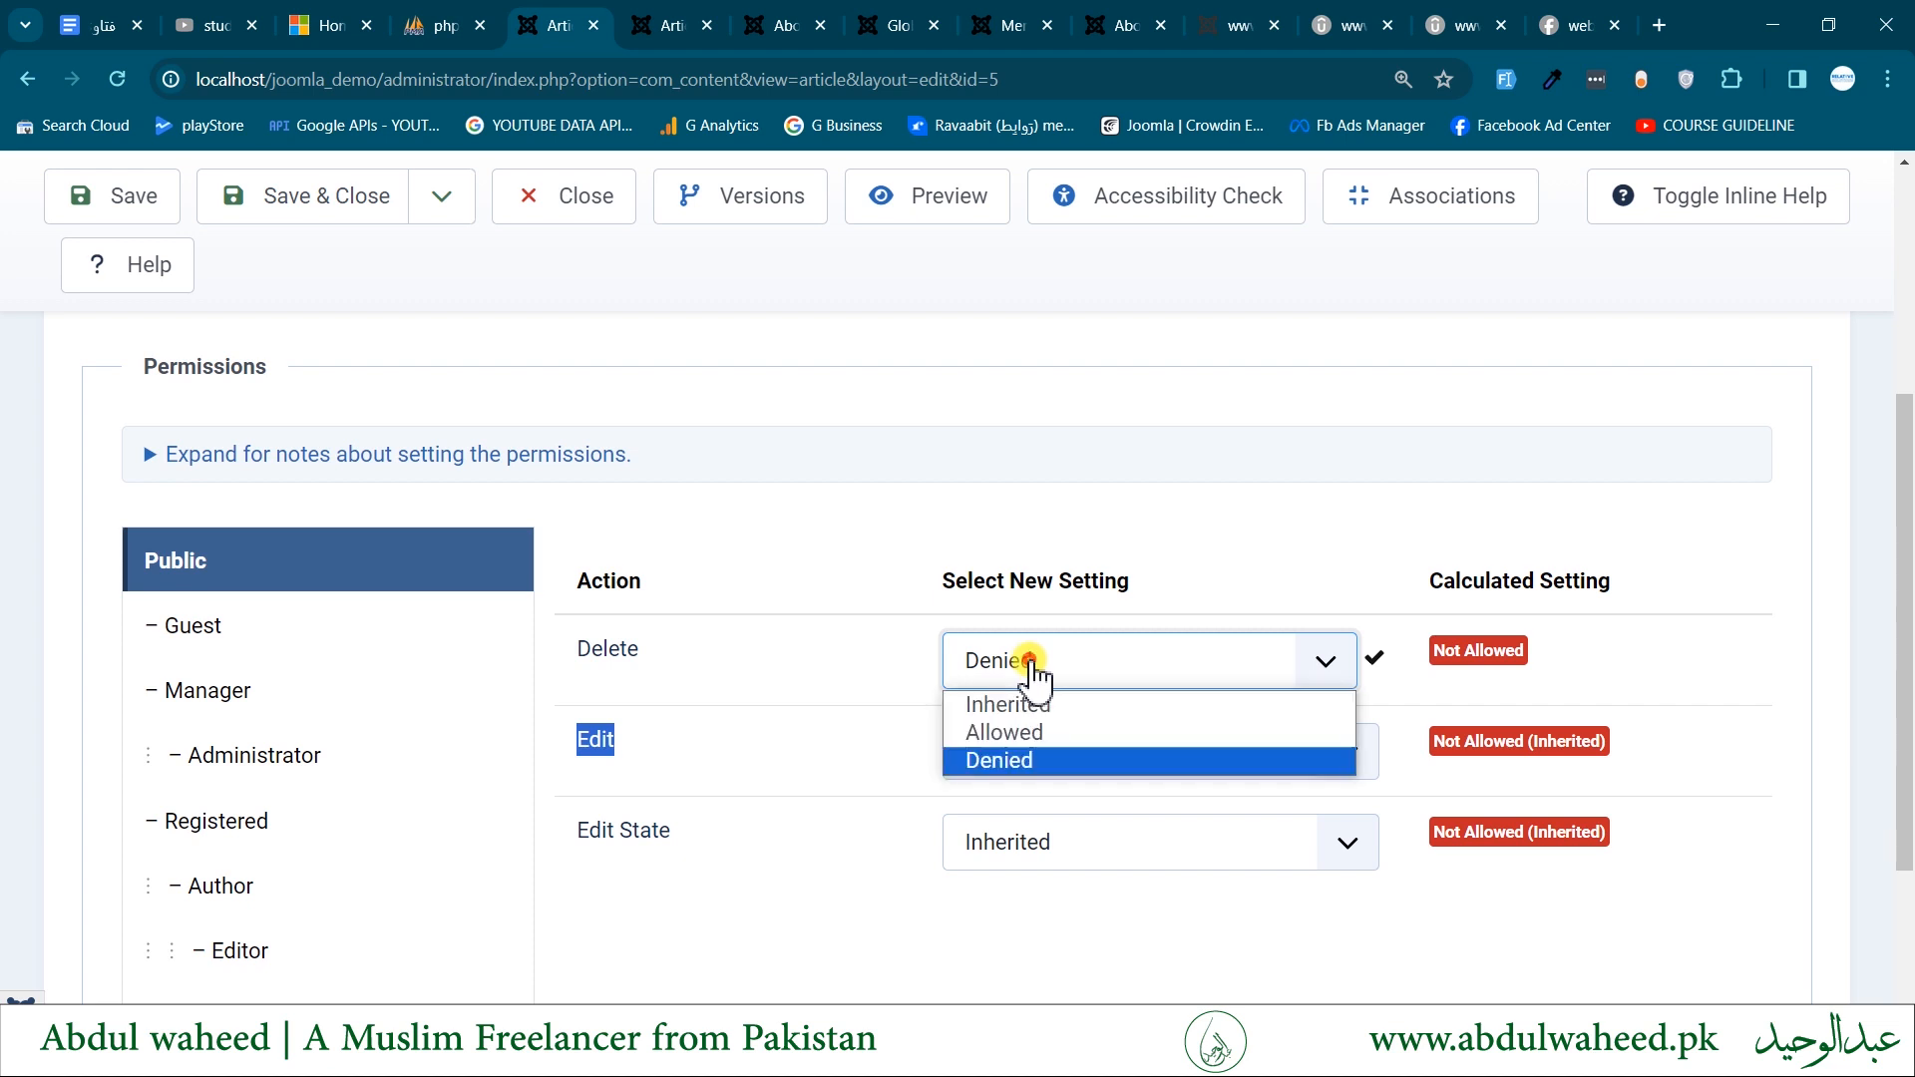
{"action": "left_click", "coordinate": [986, 706]}
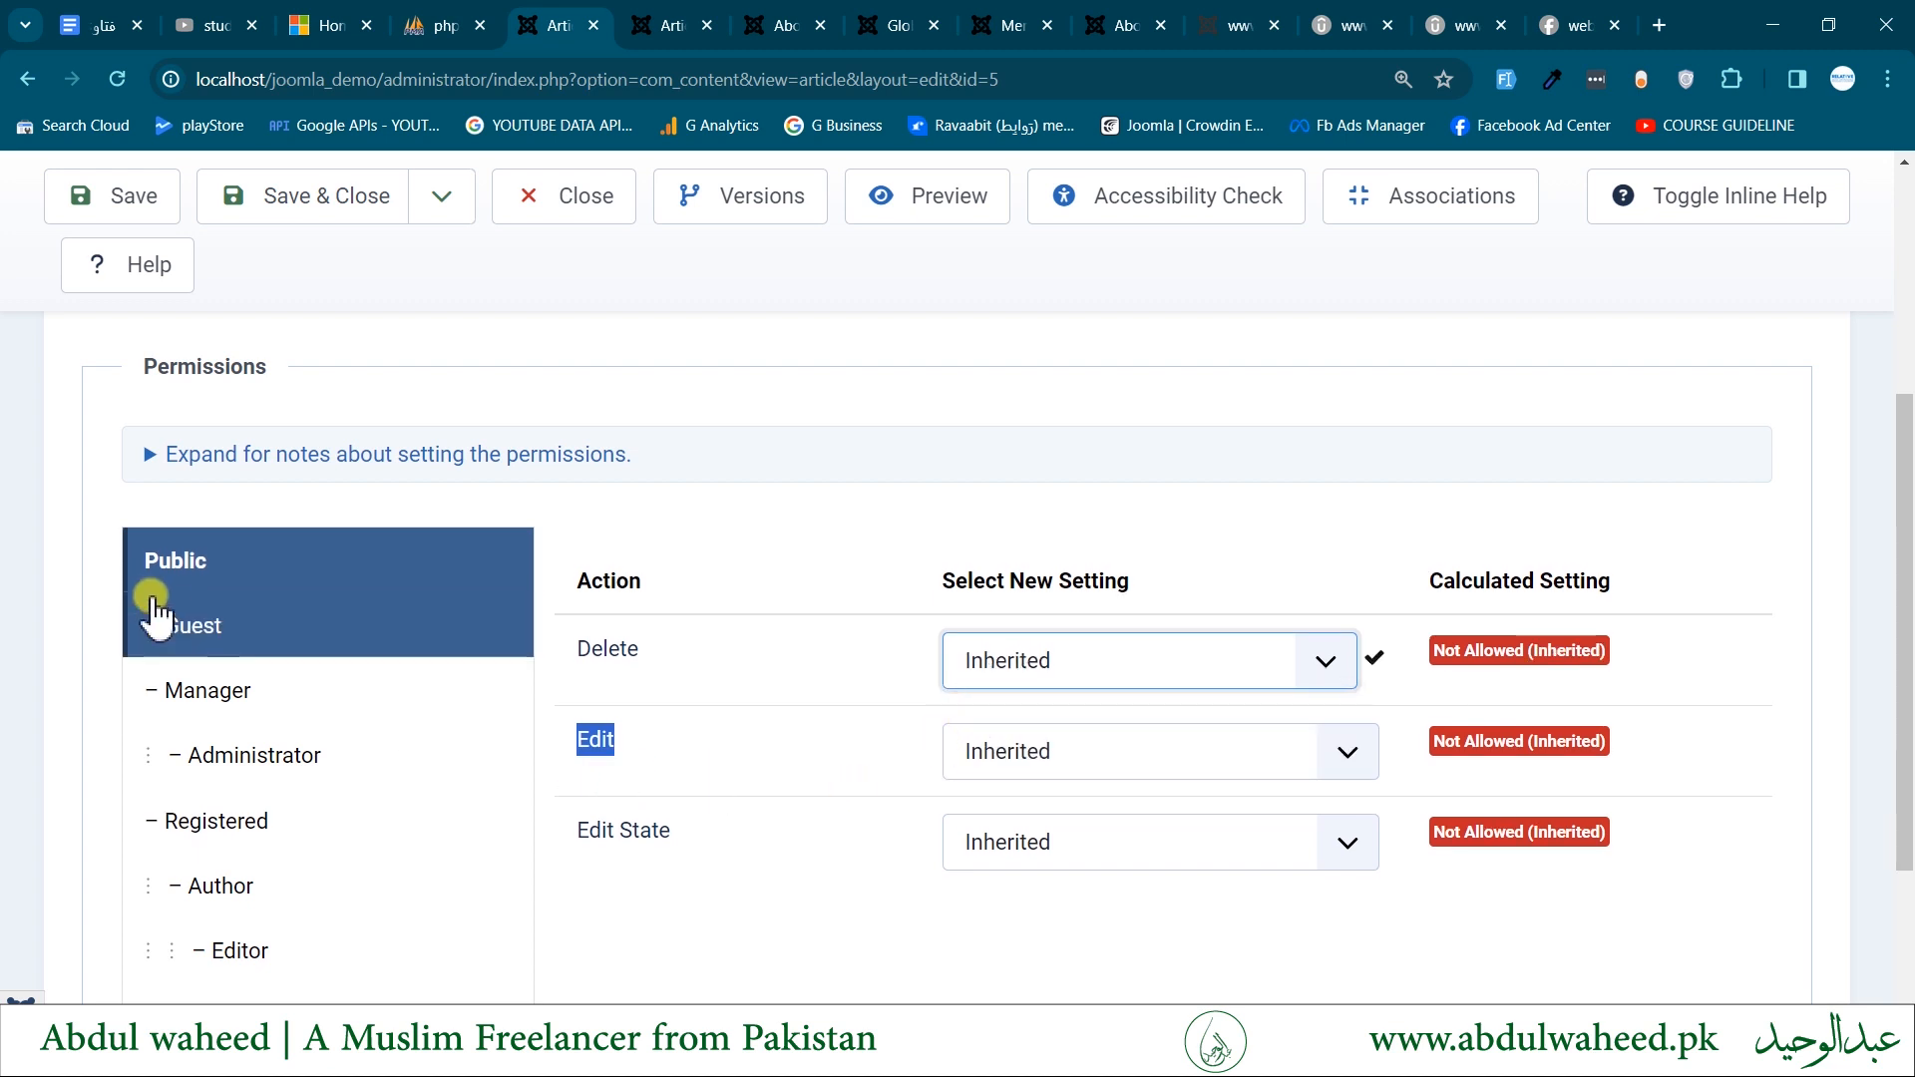
- Review the article permissions of the Guest, Manager, Registered, Author, Editor and Publisher groups, and close the article
{"action": "left_click", "coordinate": [230, 635]}
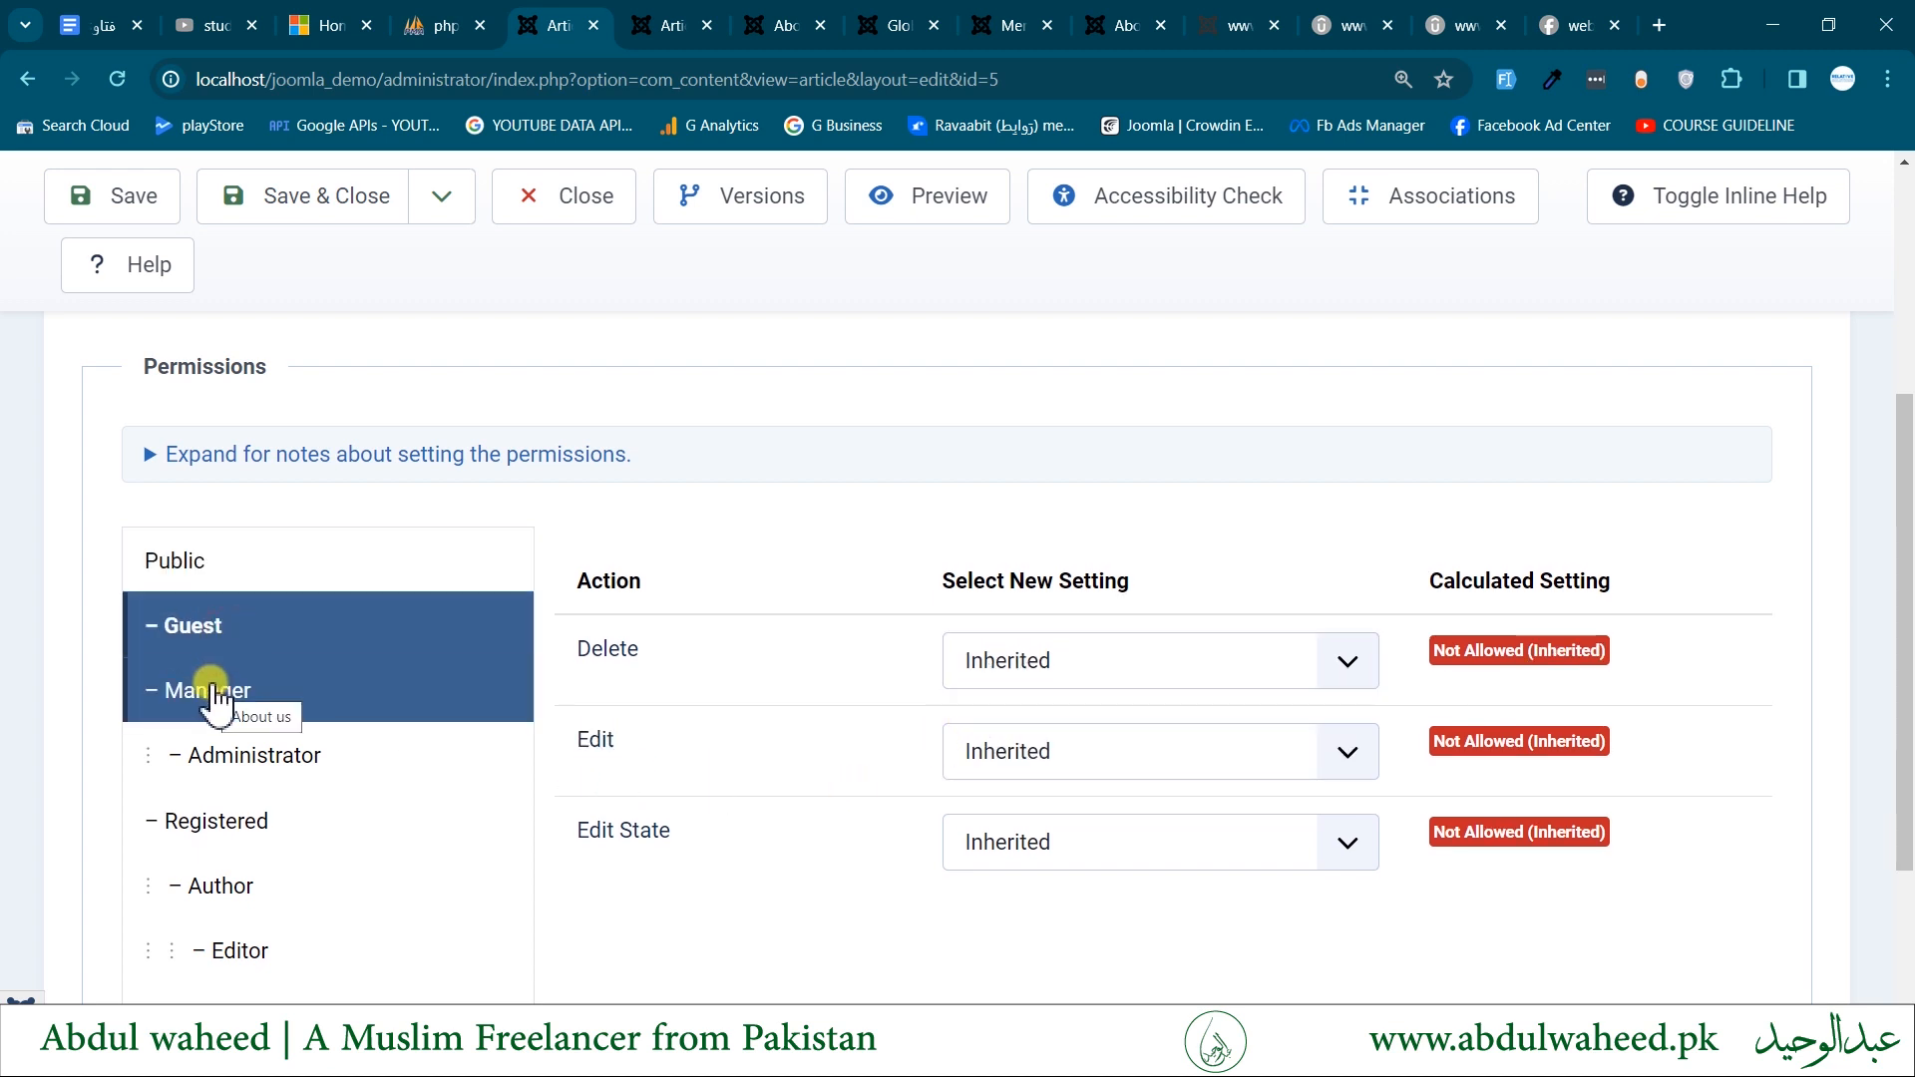
{"action": "left_click", "coordinate": [221, 698]}
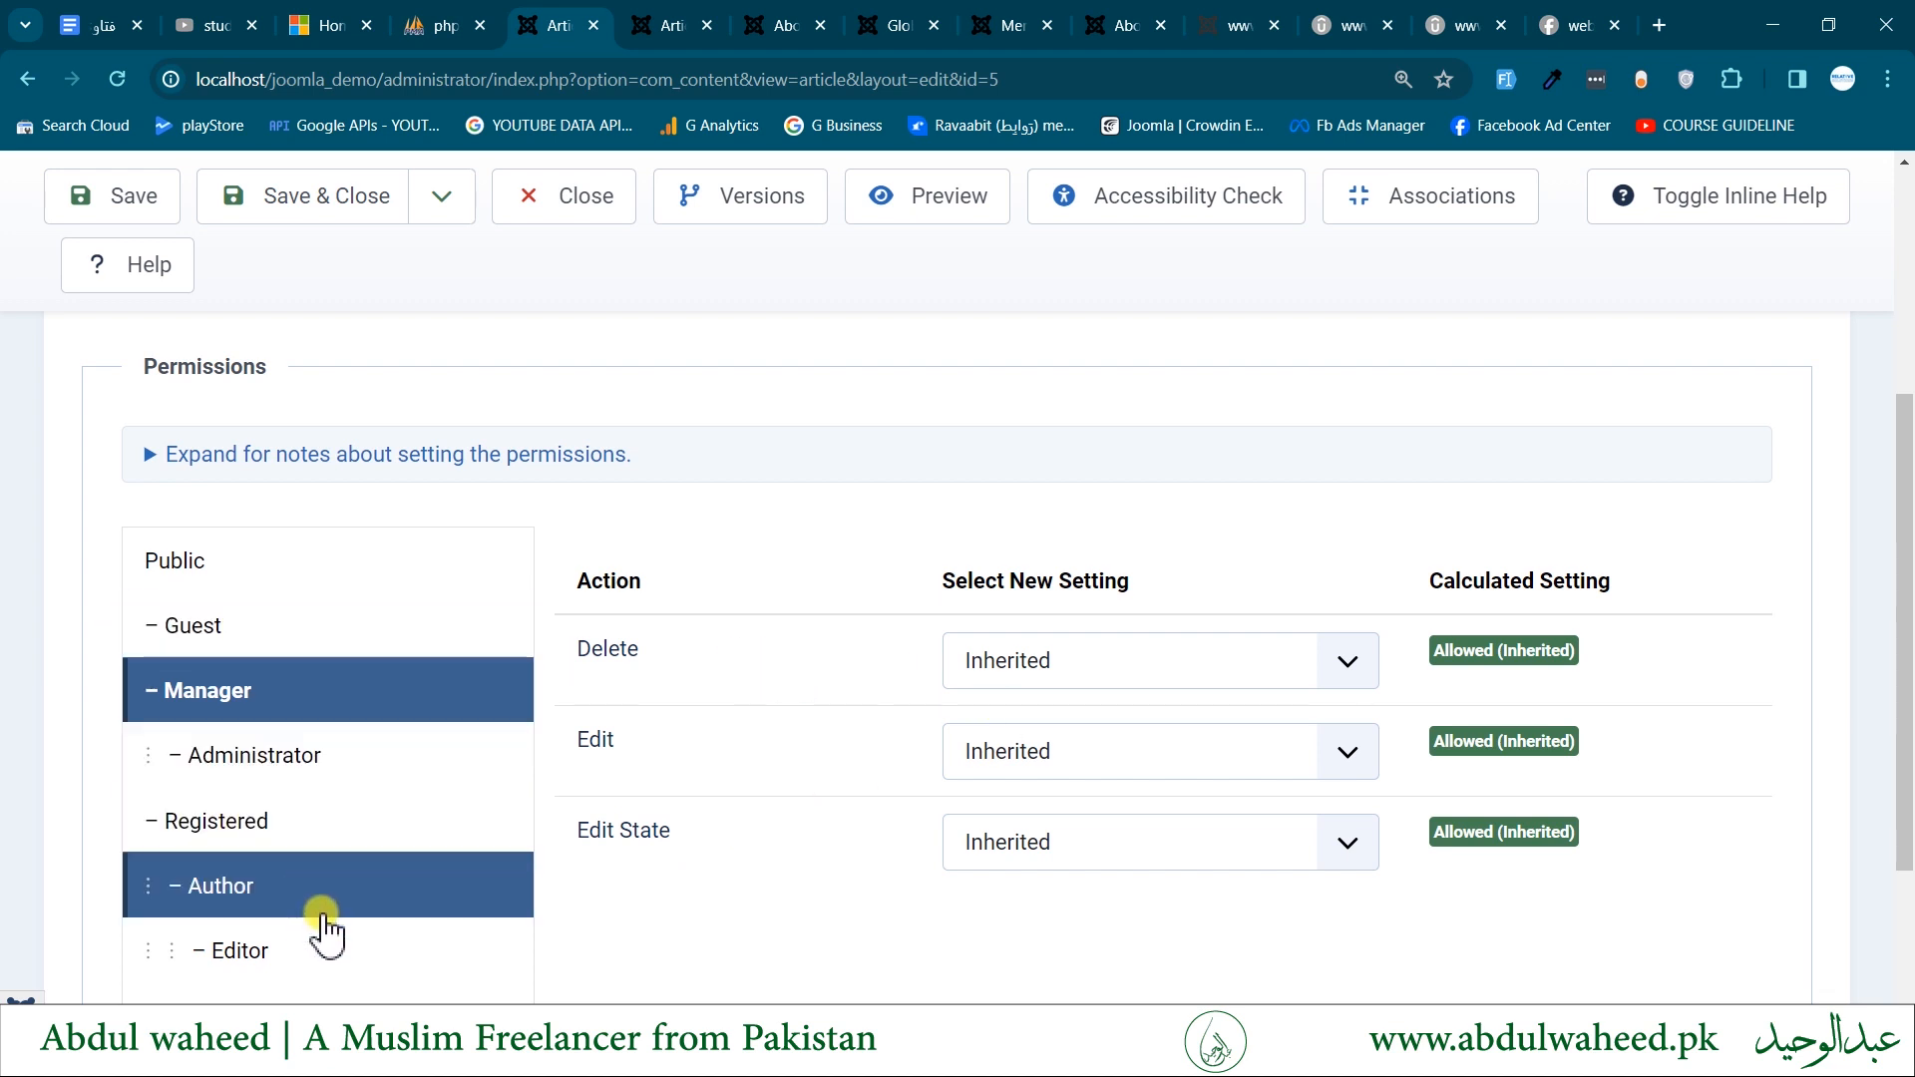
{"action": "scroll", "coordinate": [320, 917], "scroll_direction": "down", "scroll_amount": 2}
{"action": "left_click", "coordinate": [316, 590]}
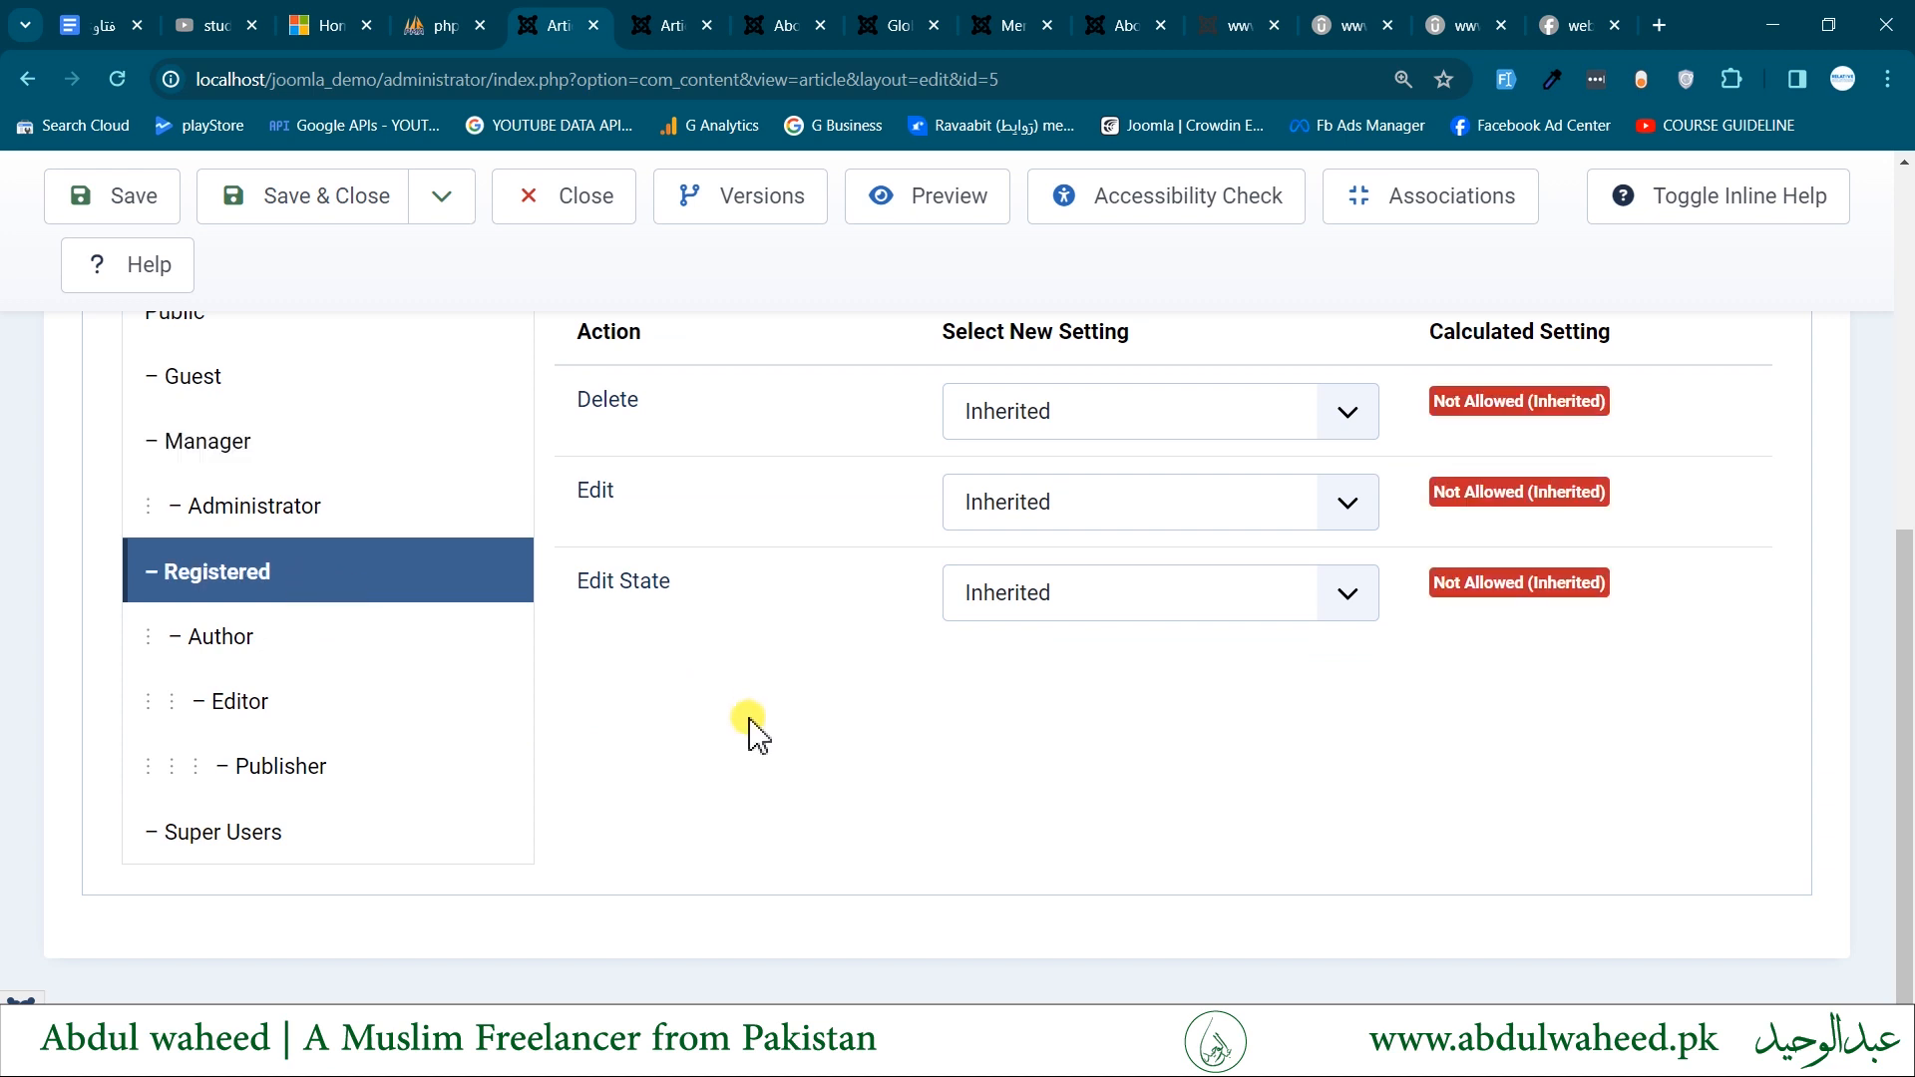
{"action": "left_click", "coordinate": [344, 658]}
{"action": "left_click", "coordinate": [329, 723]}
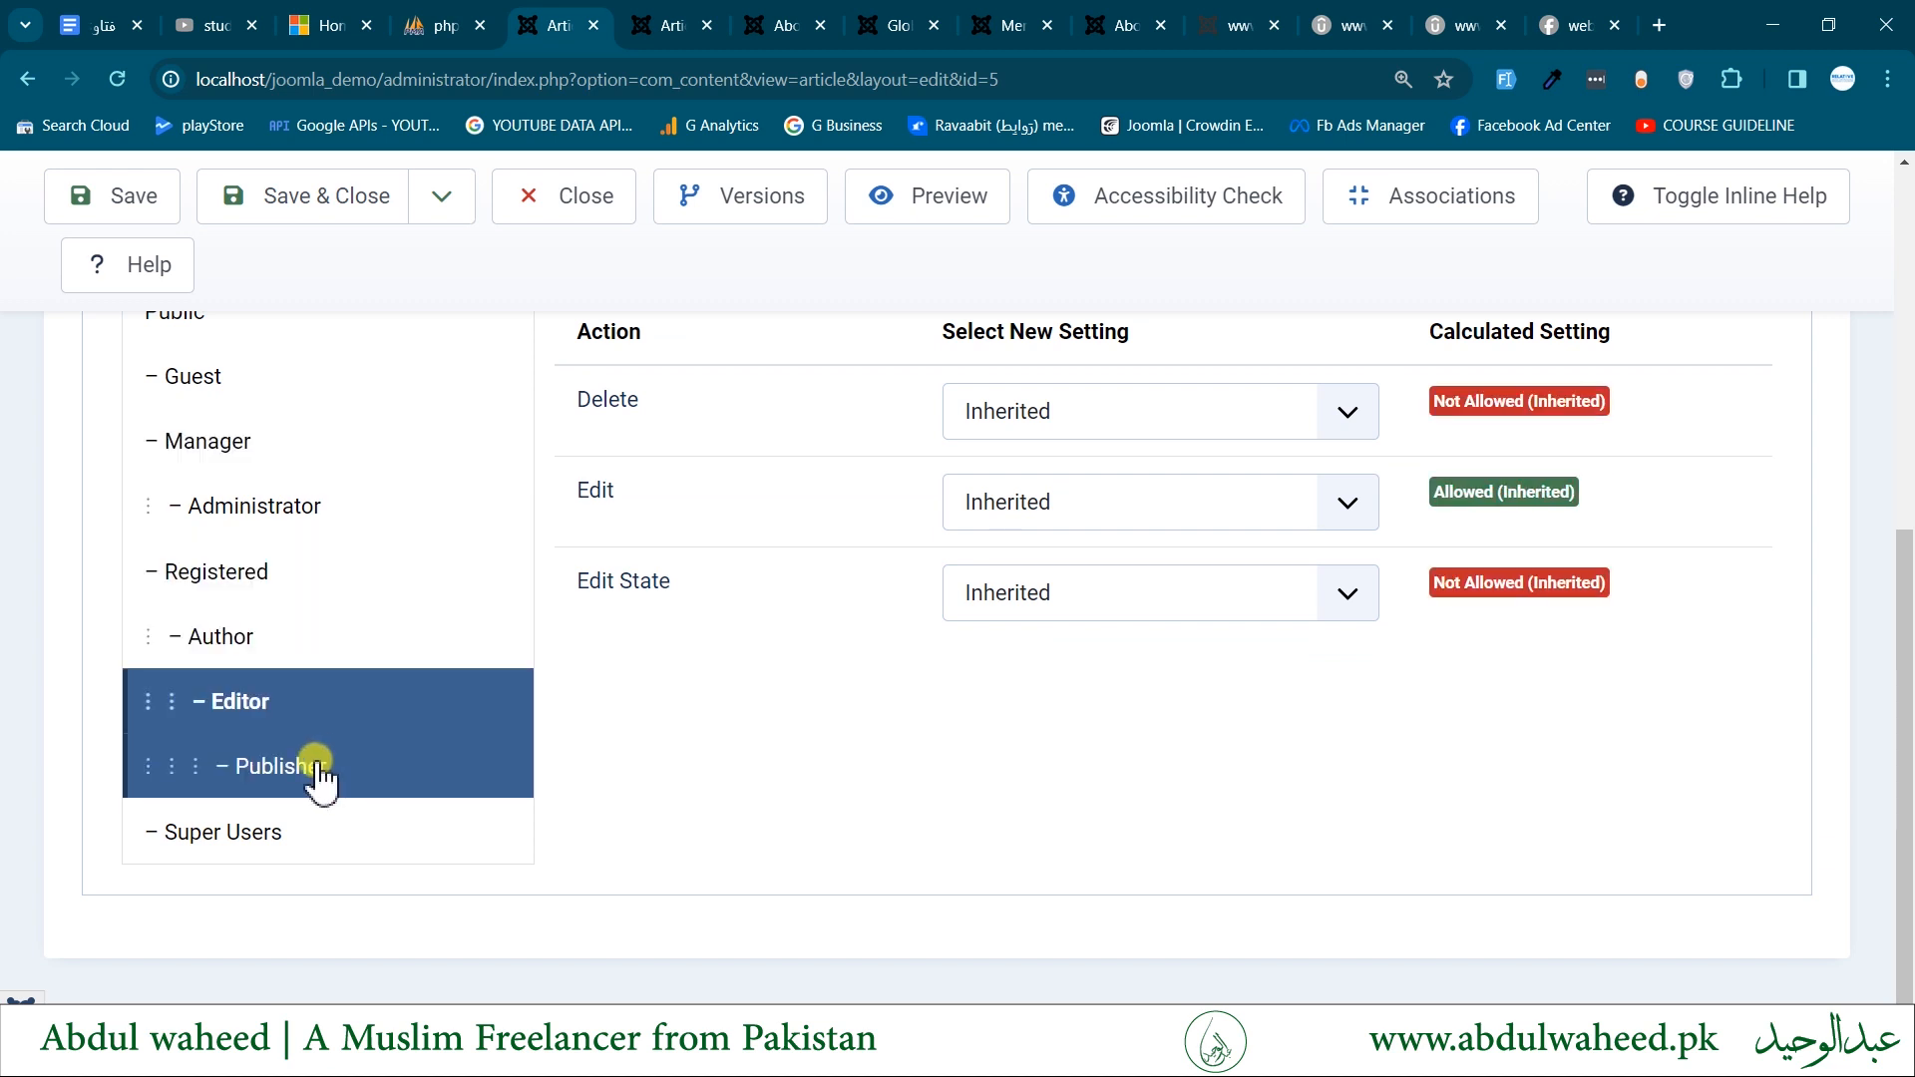
{"action": "left_click", "coordinate": [317, 770]}
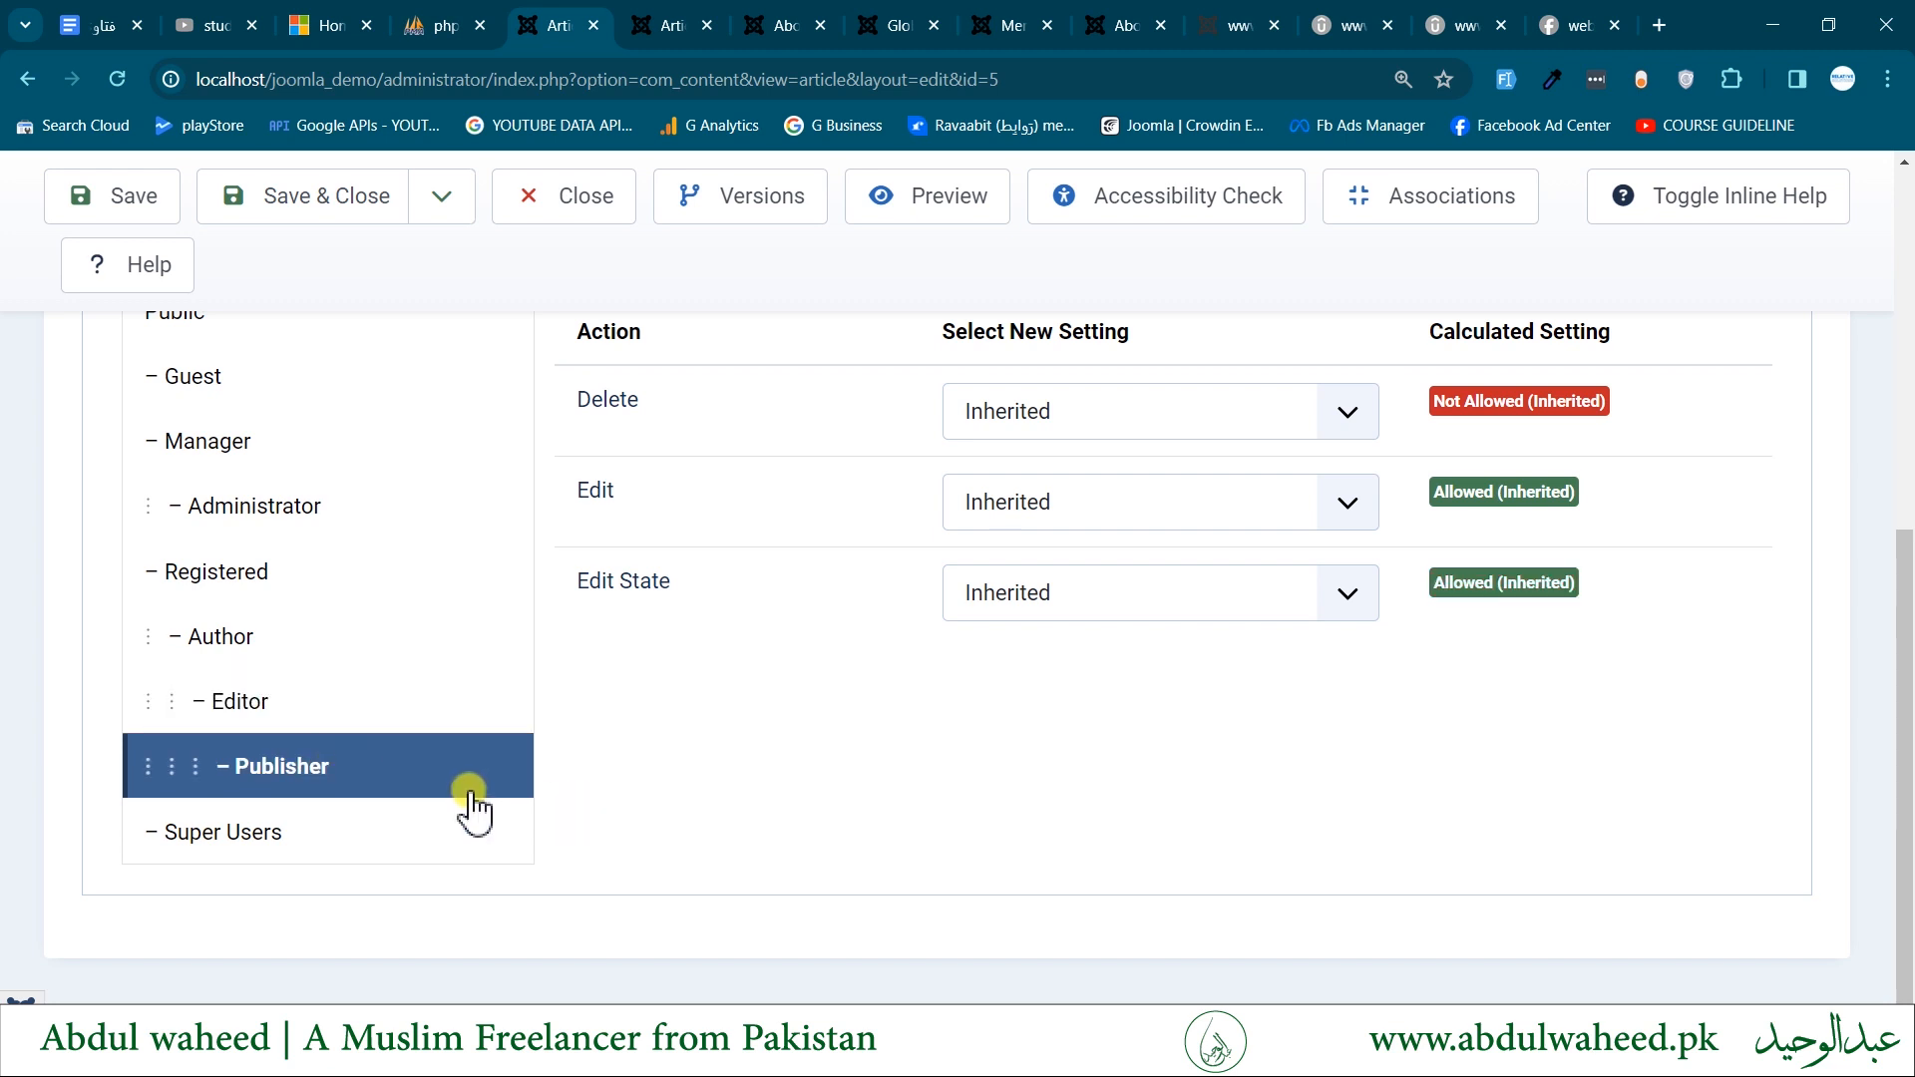
{"action": "scroll", "coordinate": [1039, 783], "scroll_direction": "up", "scroll_amount": 1}
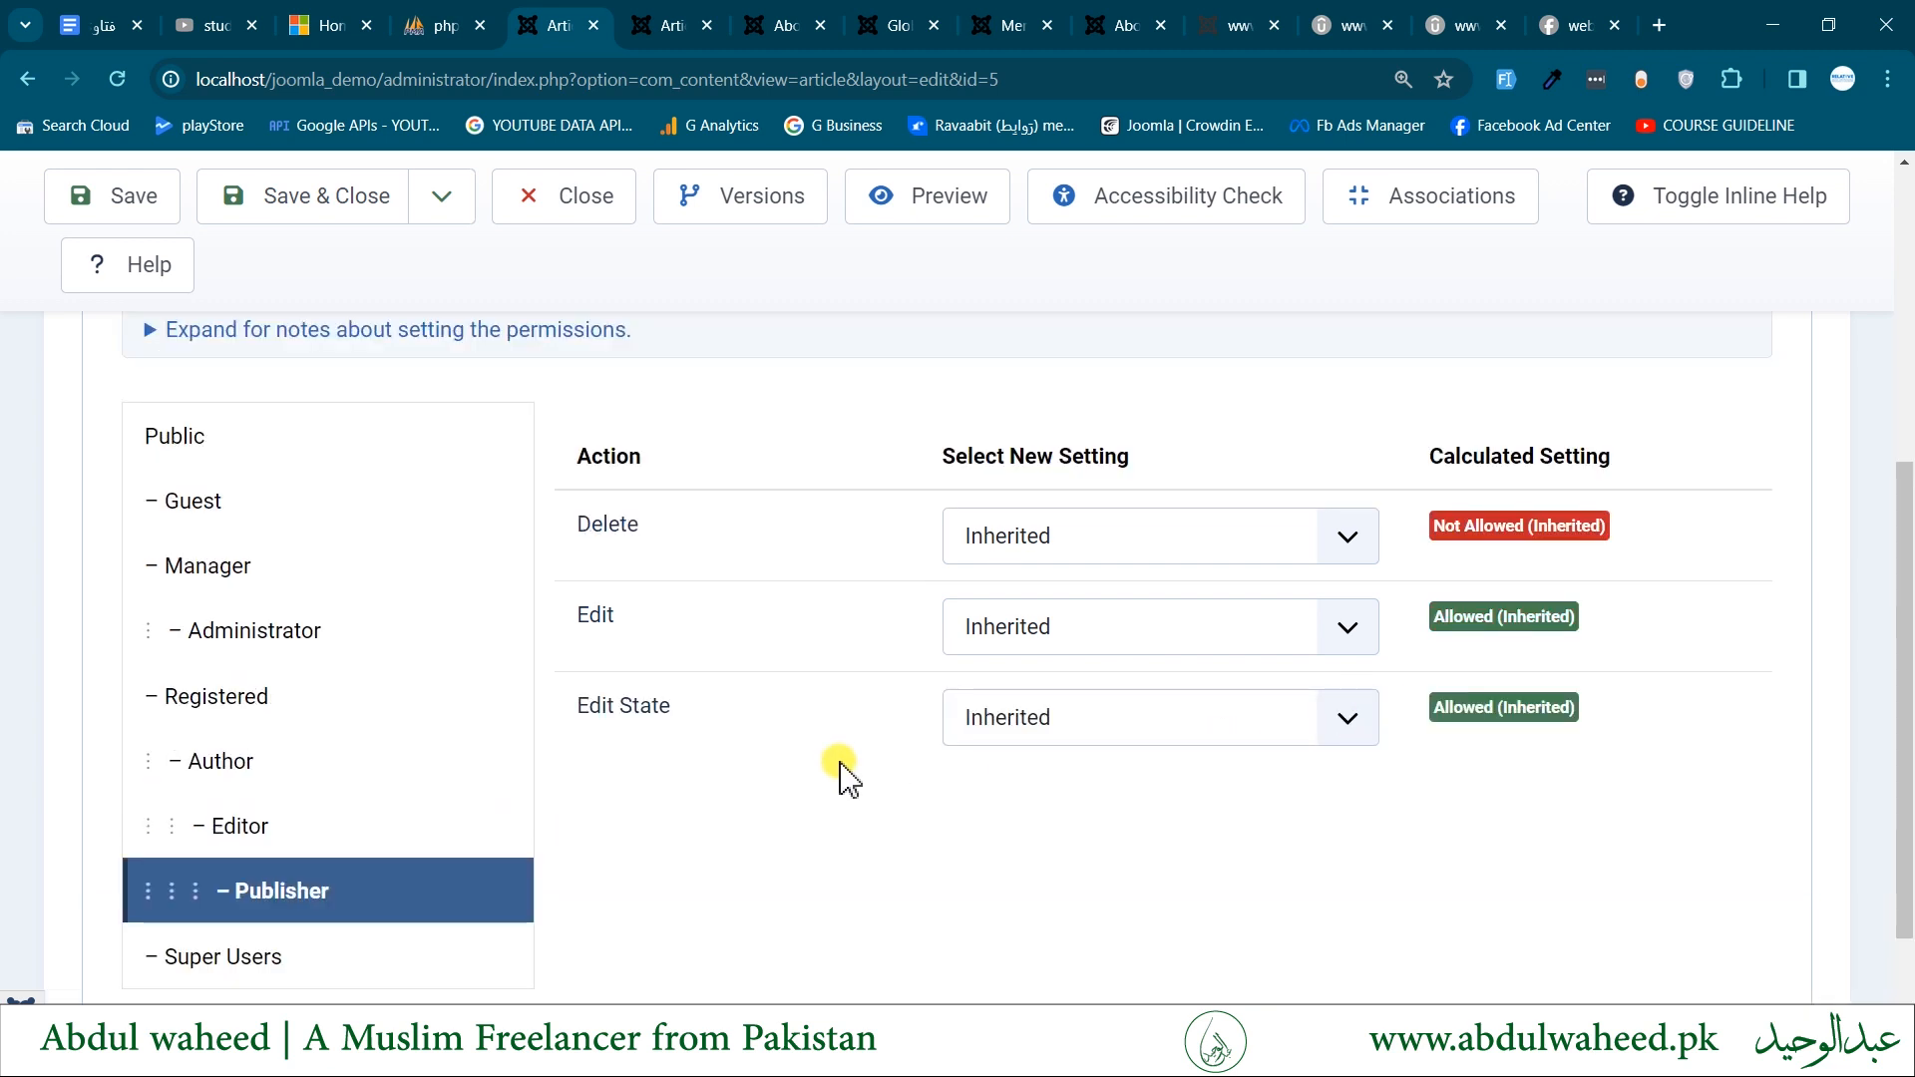
{"action": "scroll", "coordinate": [842, 778], "scroll_direction": "up", "scroll_amount": 2}
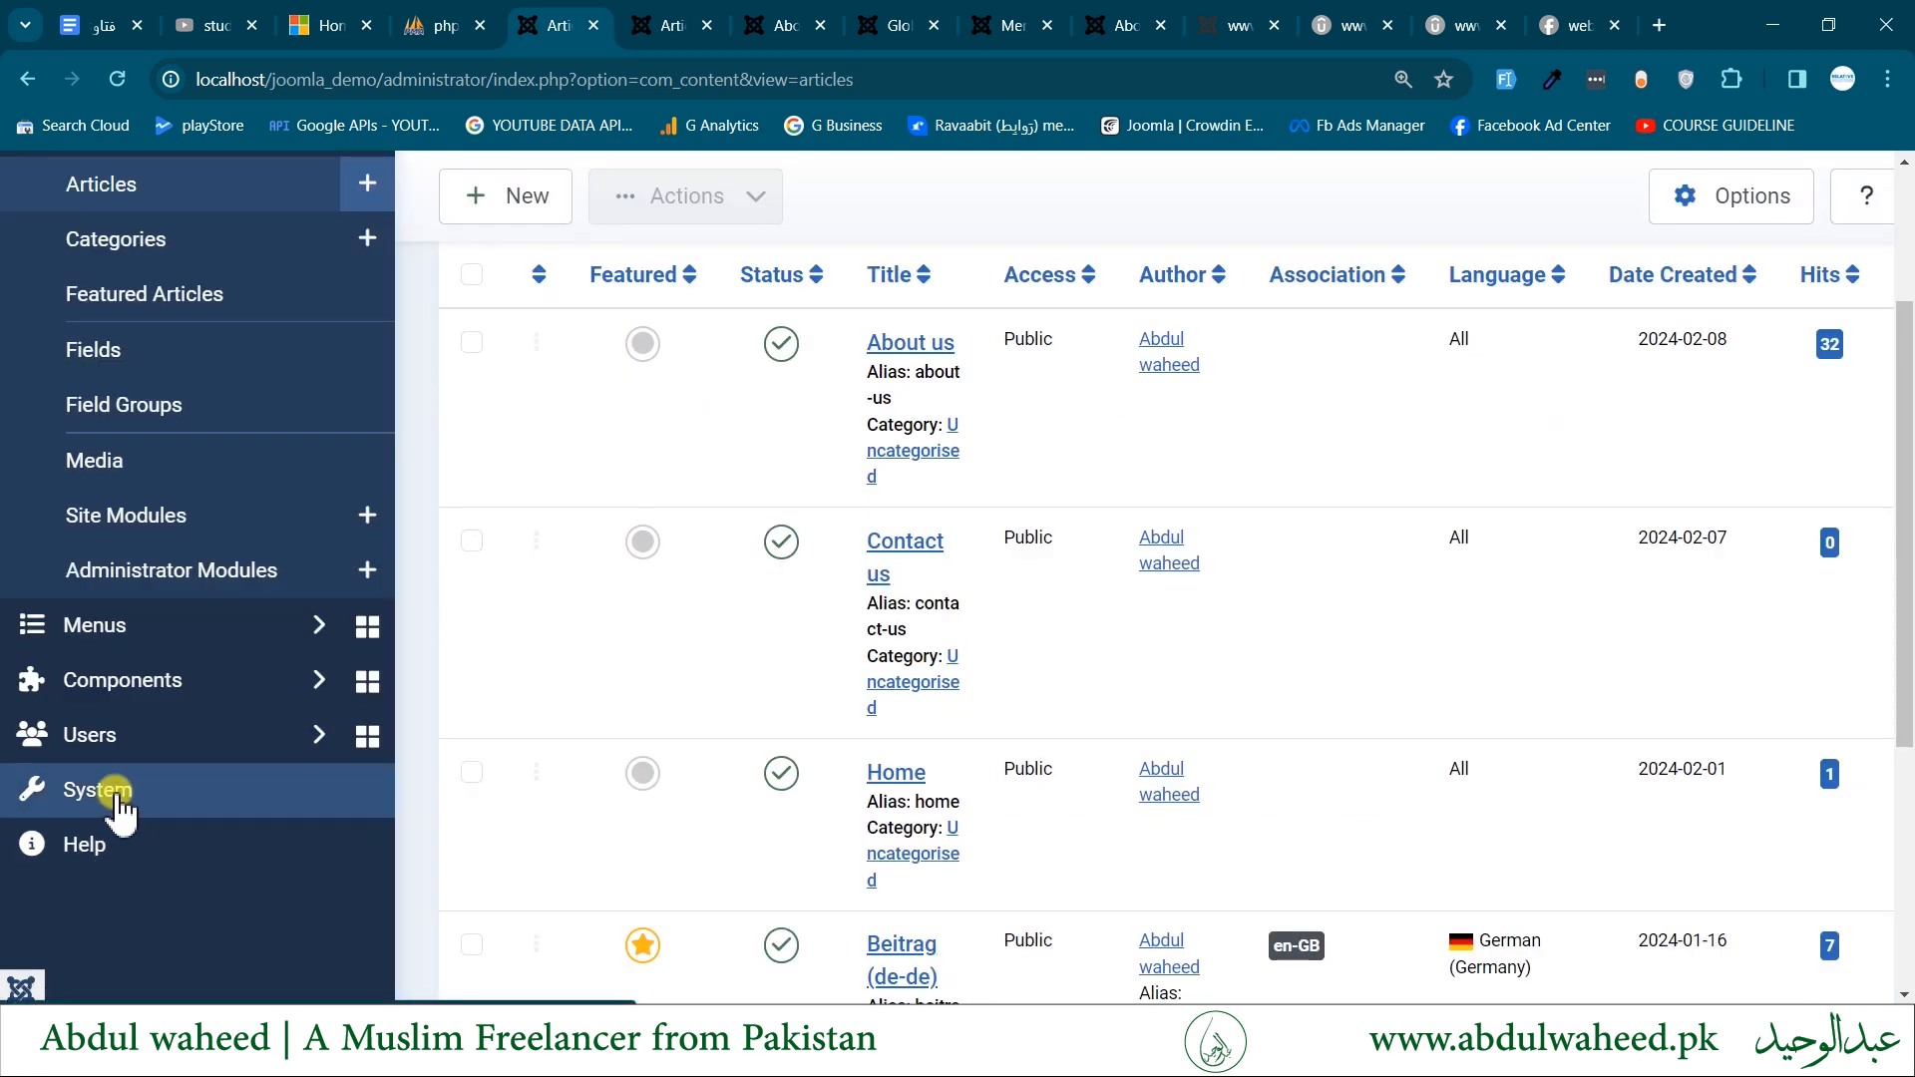
- Open the System Dashboard and look through its sections, including Manage, Templates and User Permissions
{"action": "left_click", "coordinate": [109, 793]}
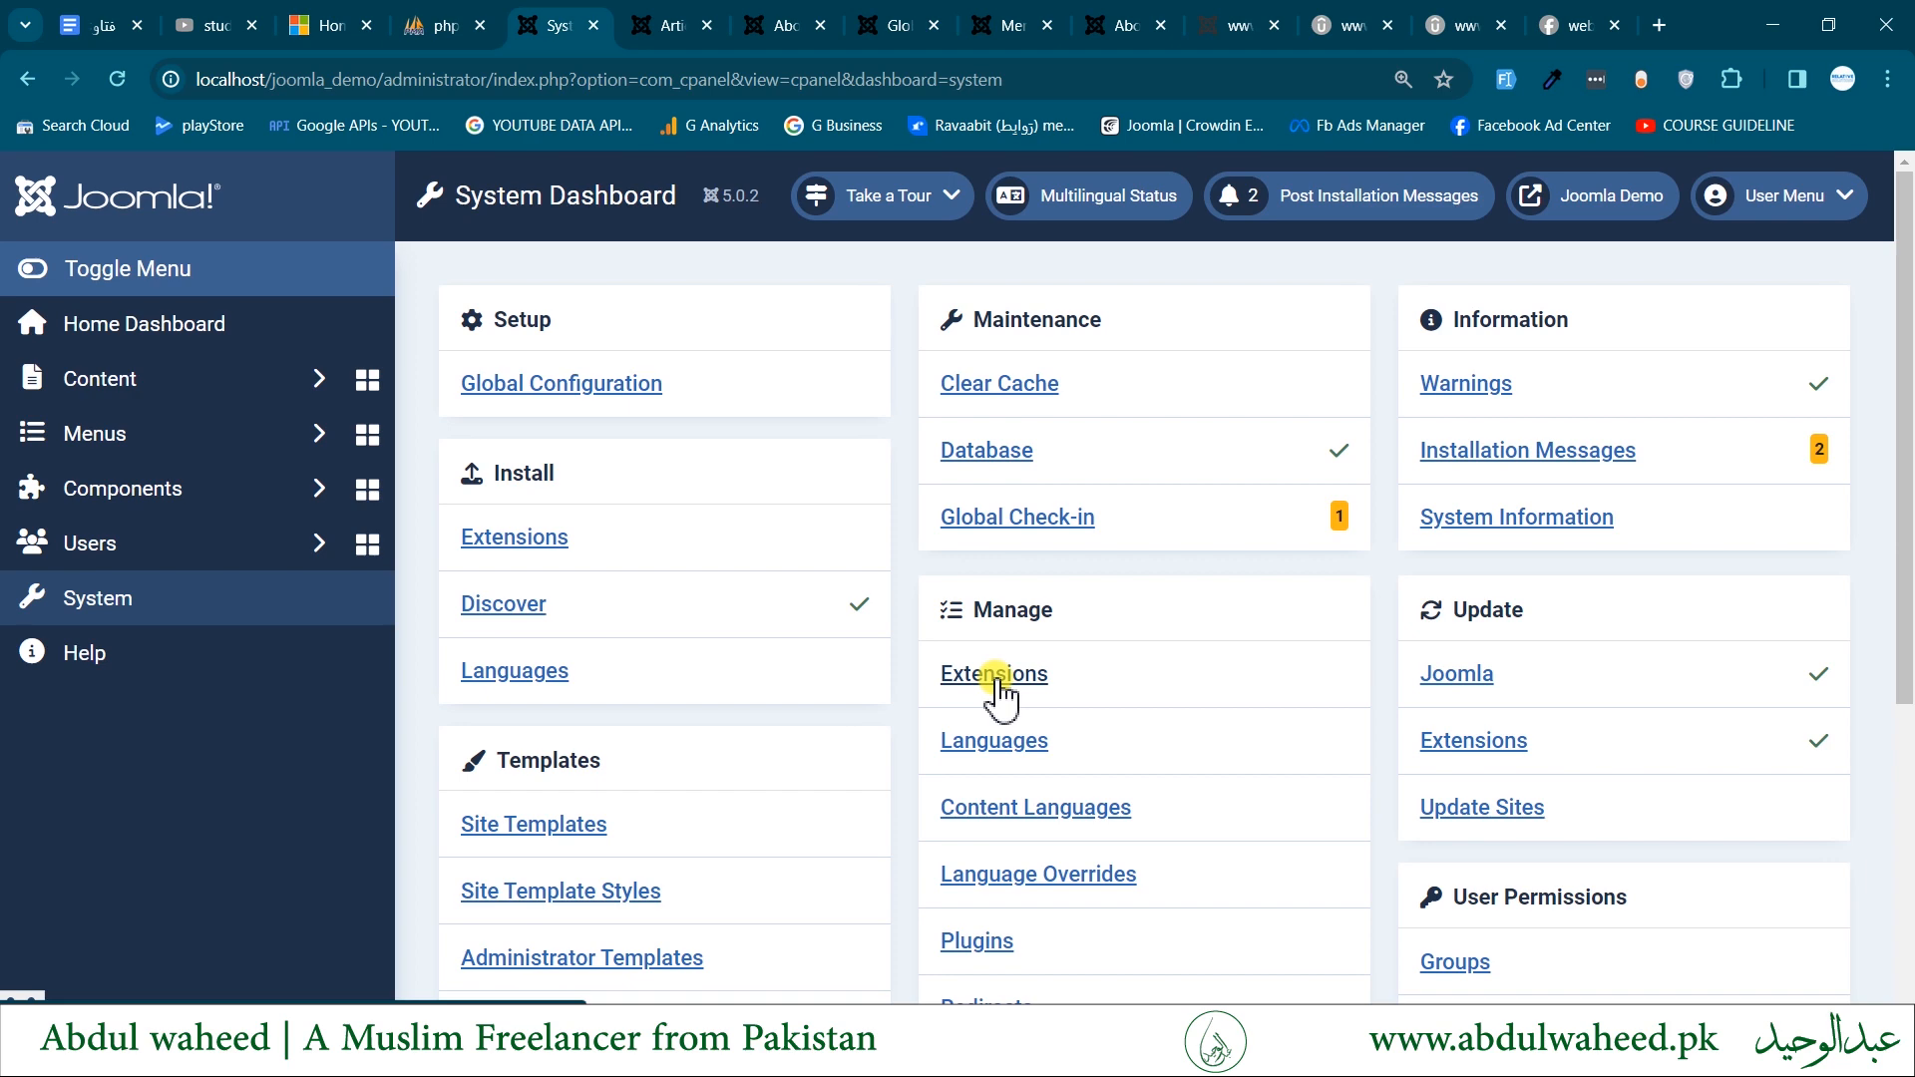
{"action": "scroll", "coordinate": [997, 688], "scroll_direction": "down", "scroll_amount": 2}
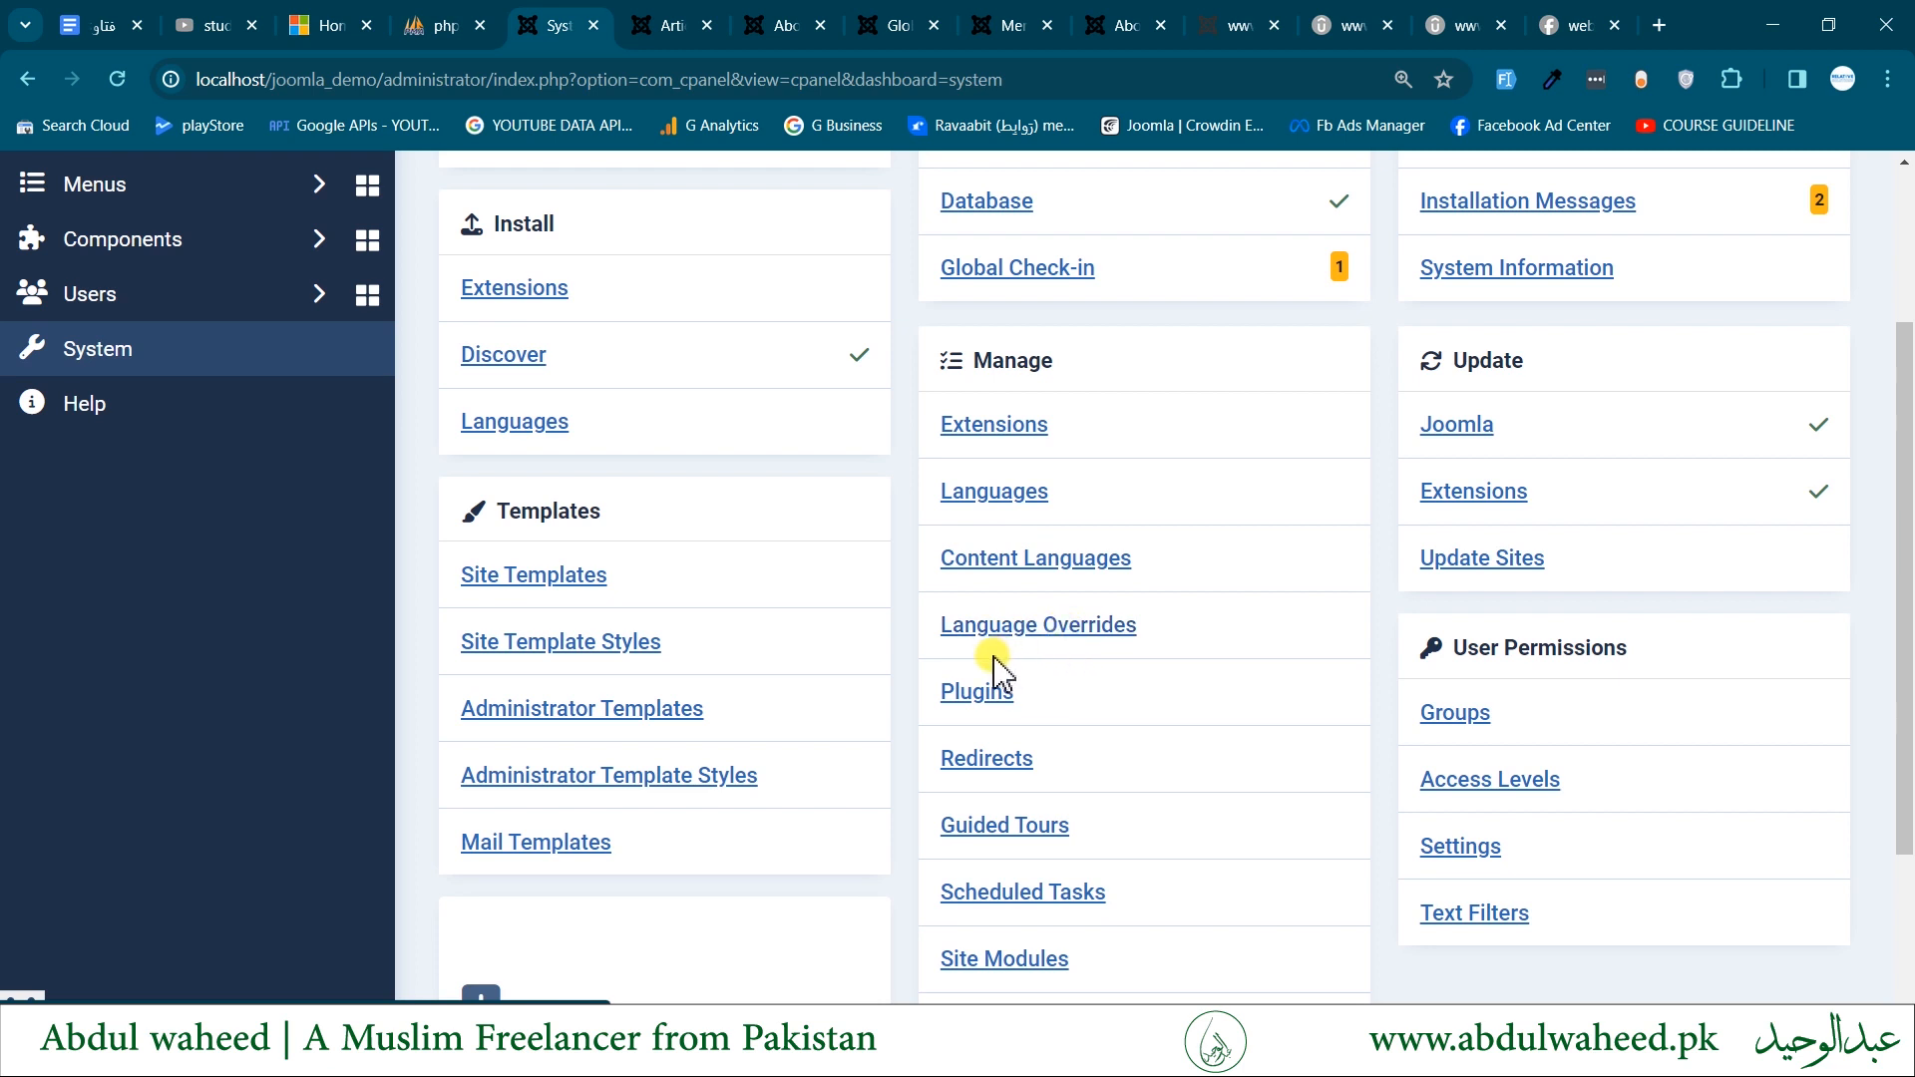
{"action": "scroll", "coordinate": [995, 708], "scroll_direction": "down", "scroll_amount": 1}
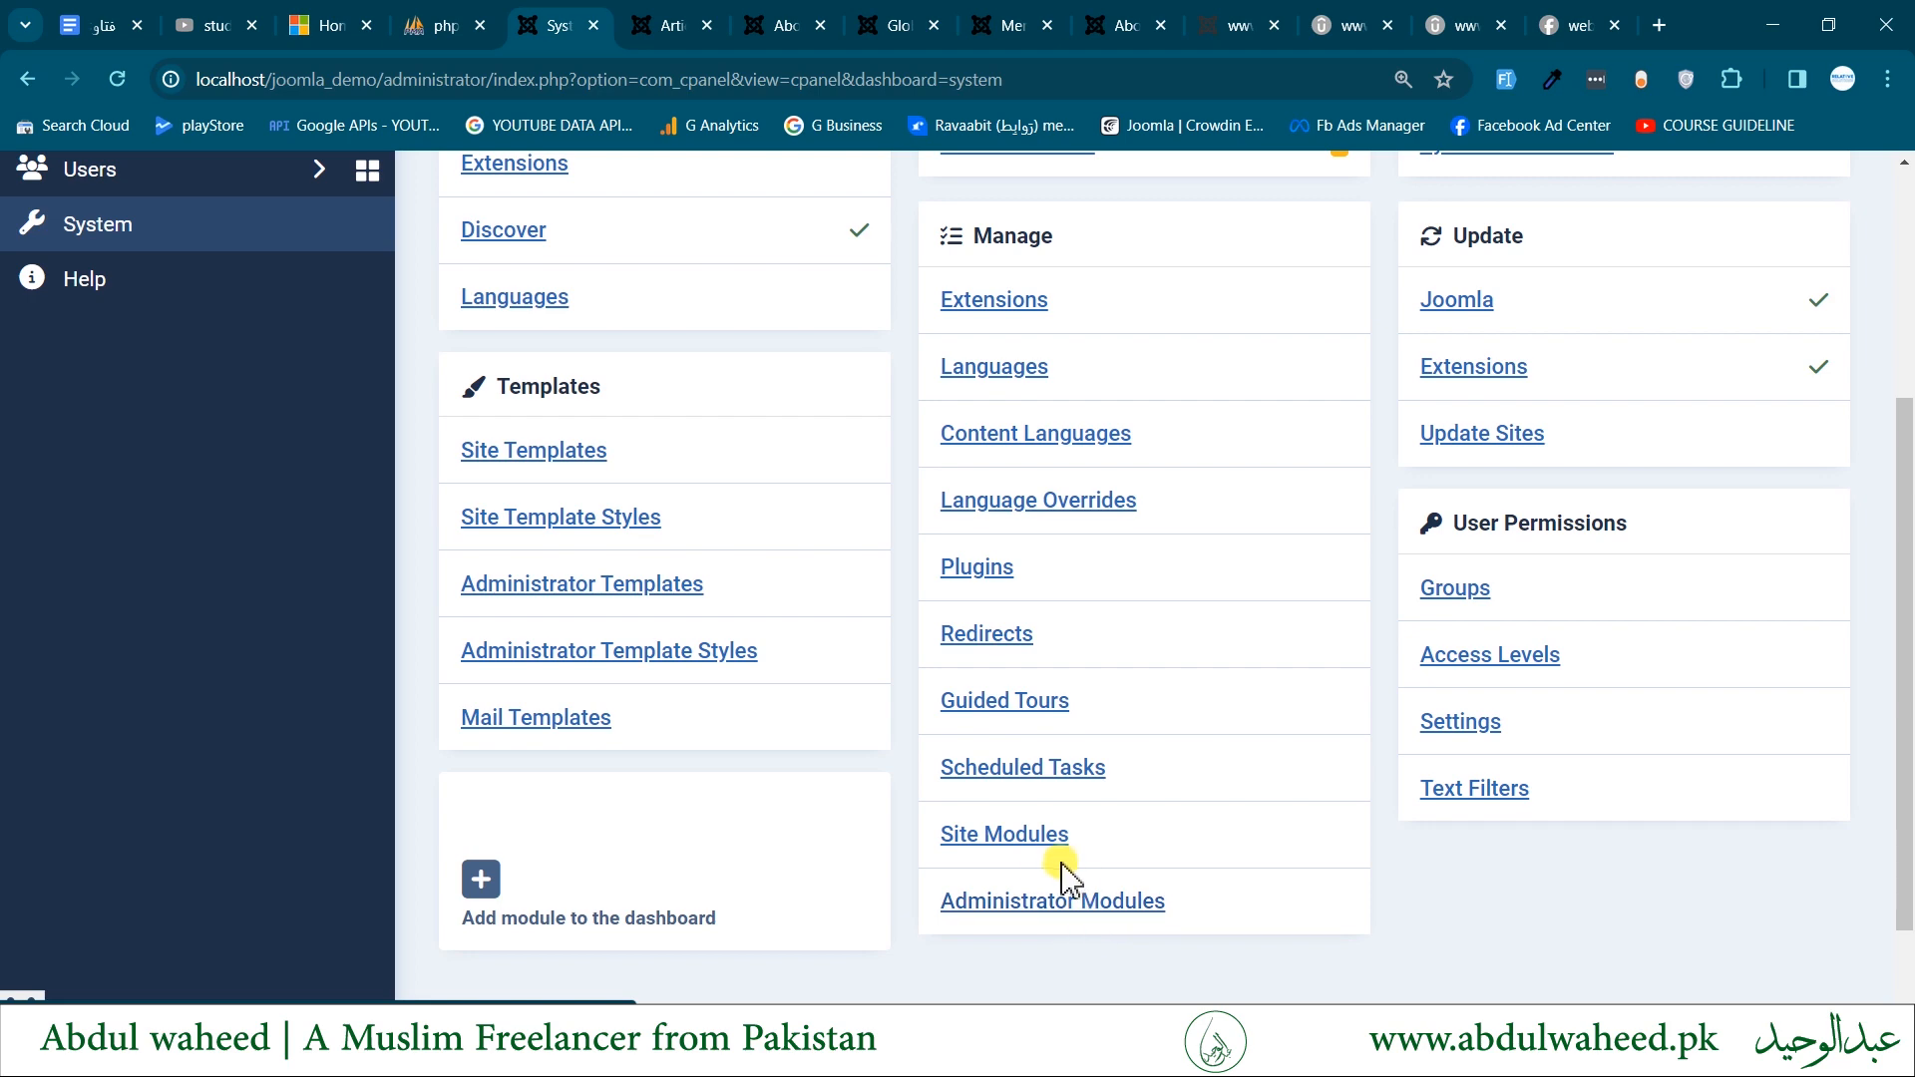
{"action": "scroll", "coordinate": [1266, 851], "scroll_direction": "up", "scroll_amount": 2}
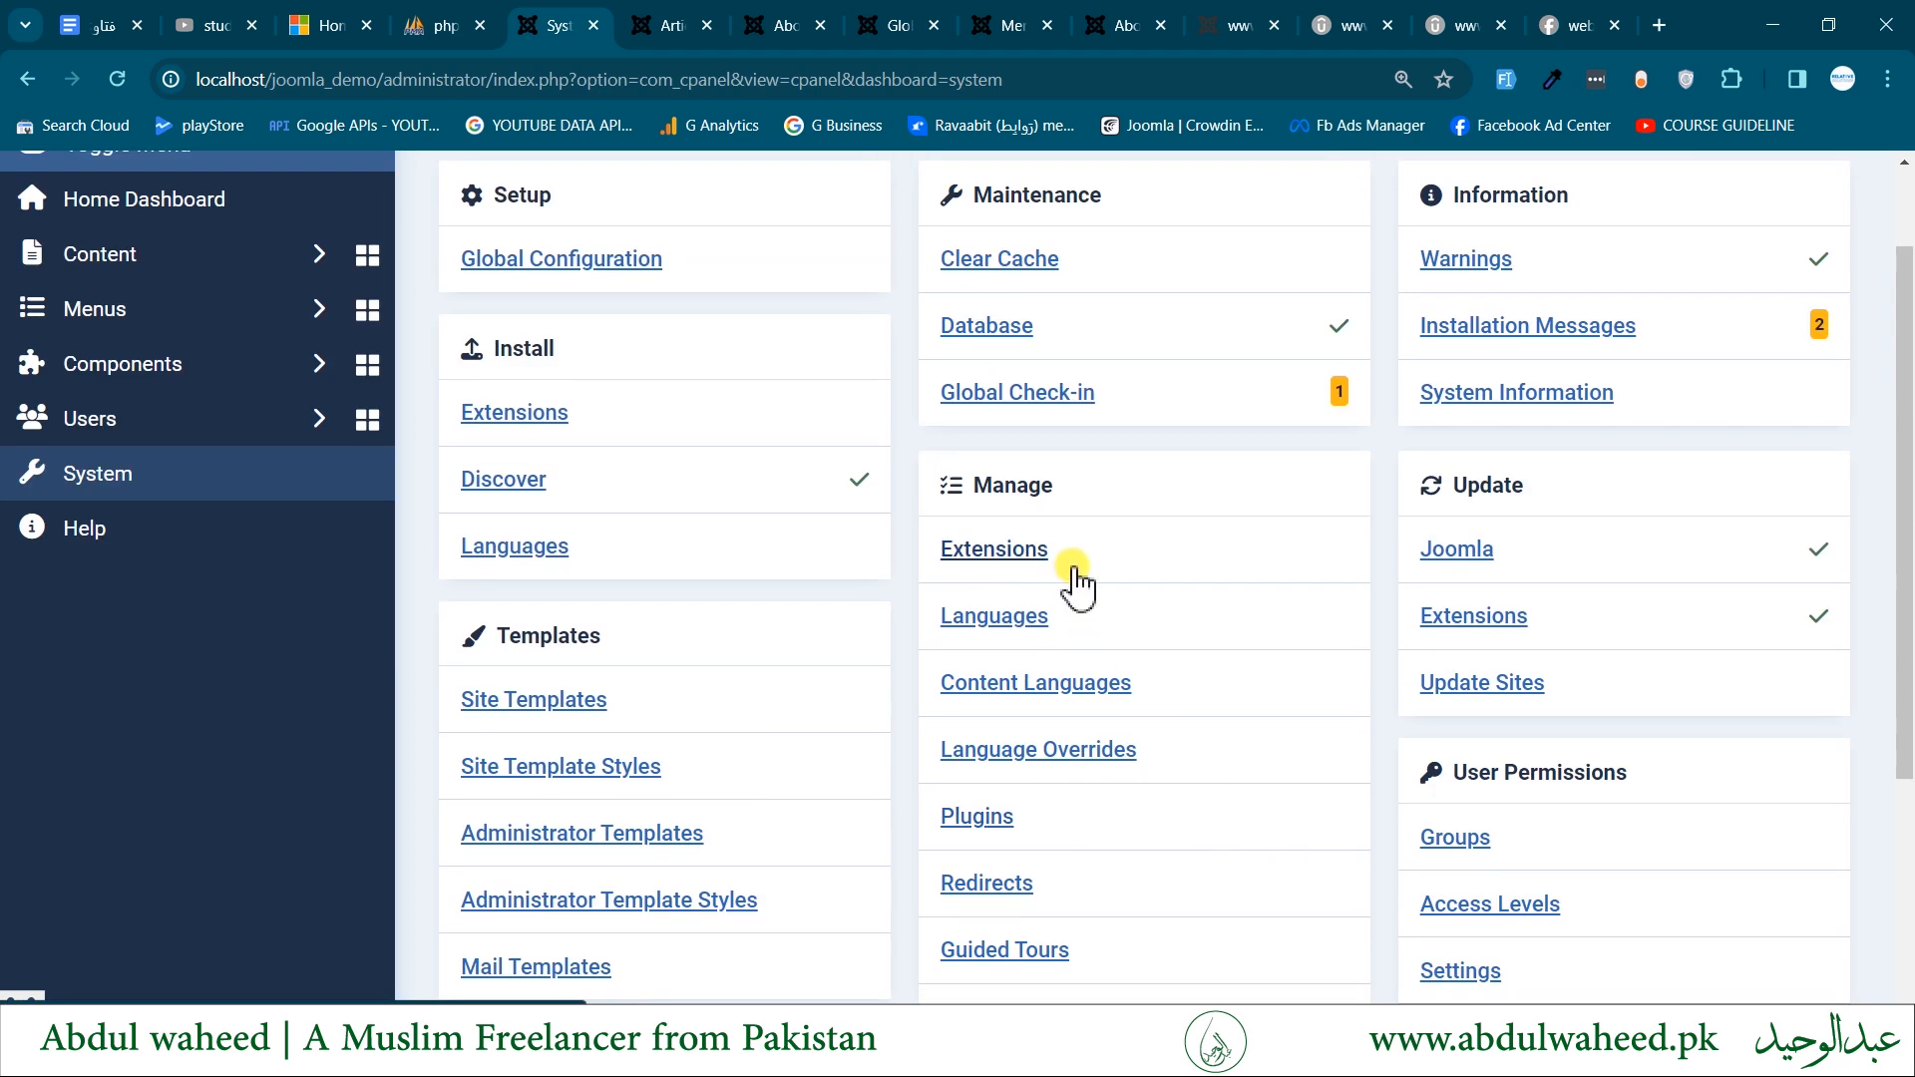
- Open the list for managing installed extensions and fit all its columns on the page
{"action": "left_click", "coordinate": [1014, 552]}
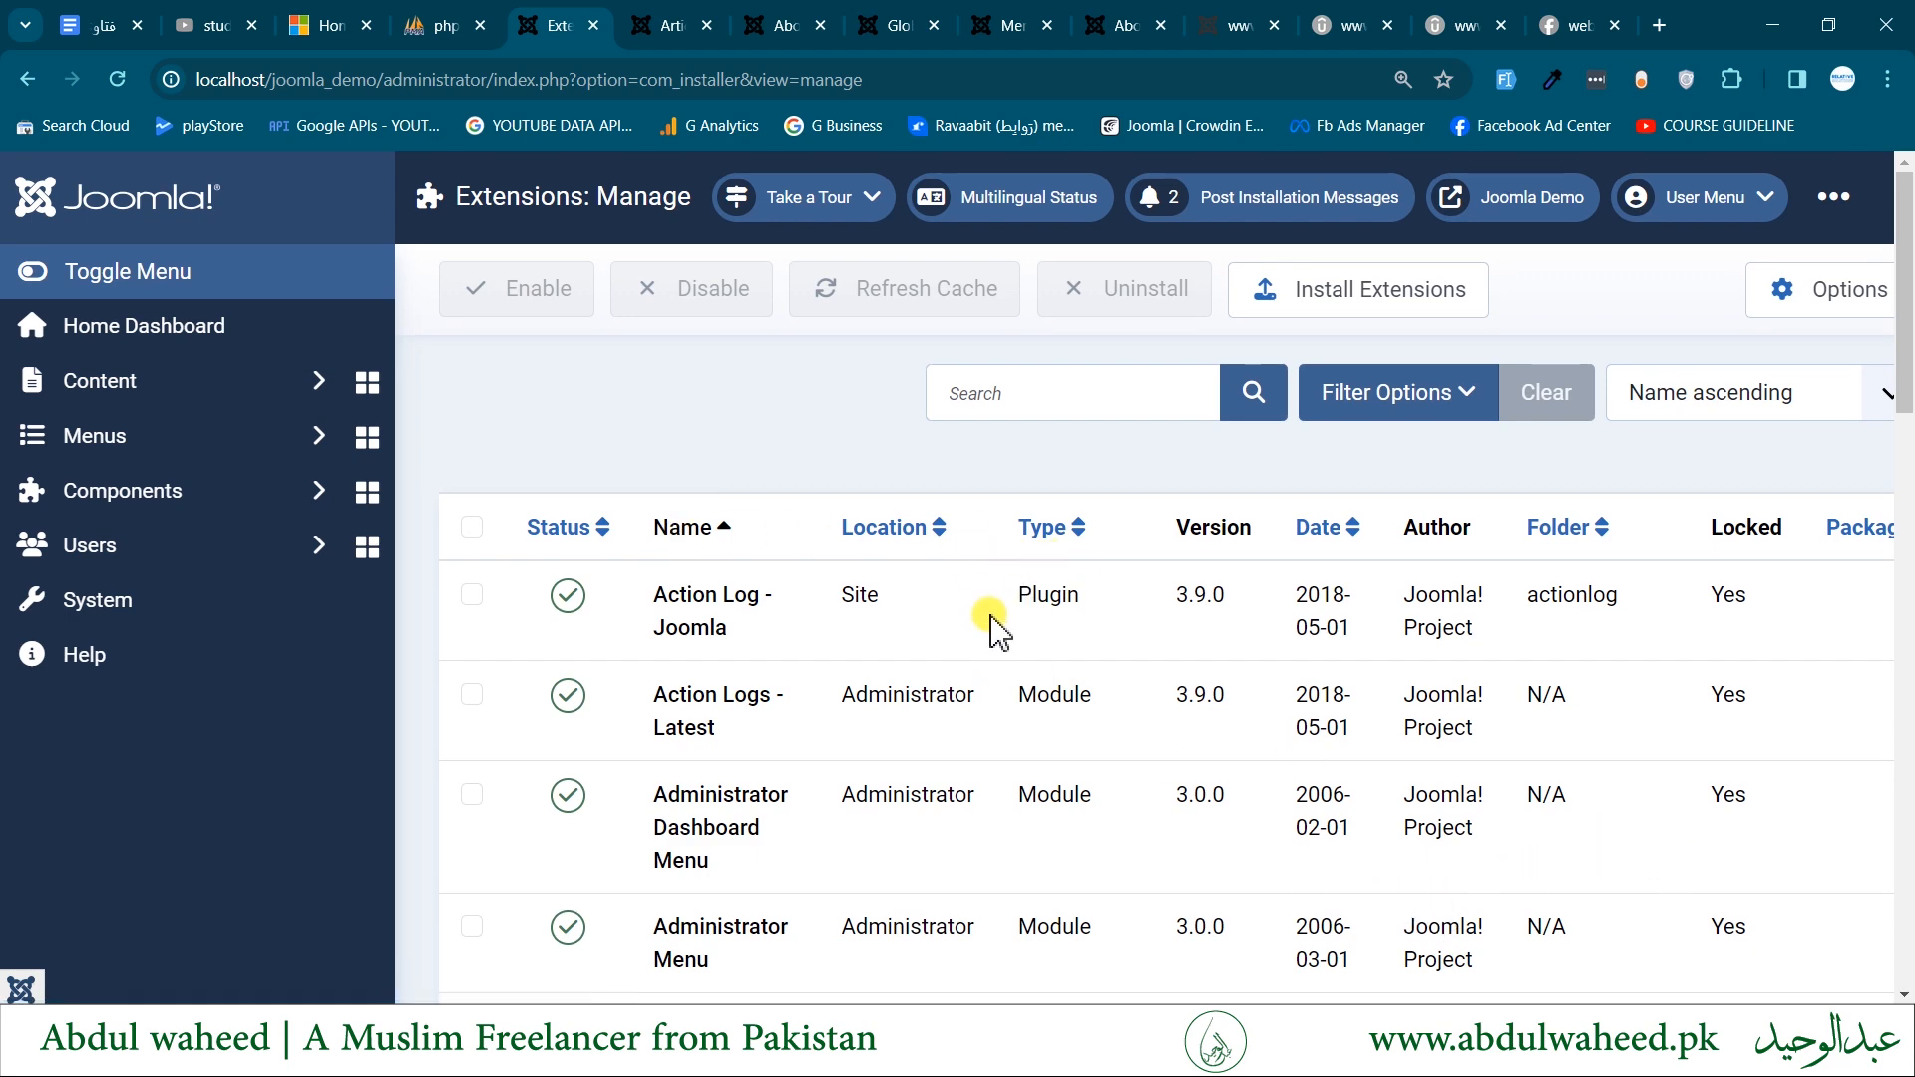
{"action": "key", "text": "ctrl+plus"}
{"action": "key", "text": "ctrl+minus"}
{"action": "key", "text": "ctrl+minus"}
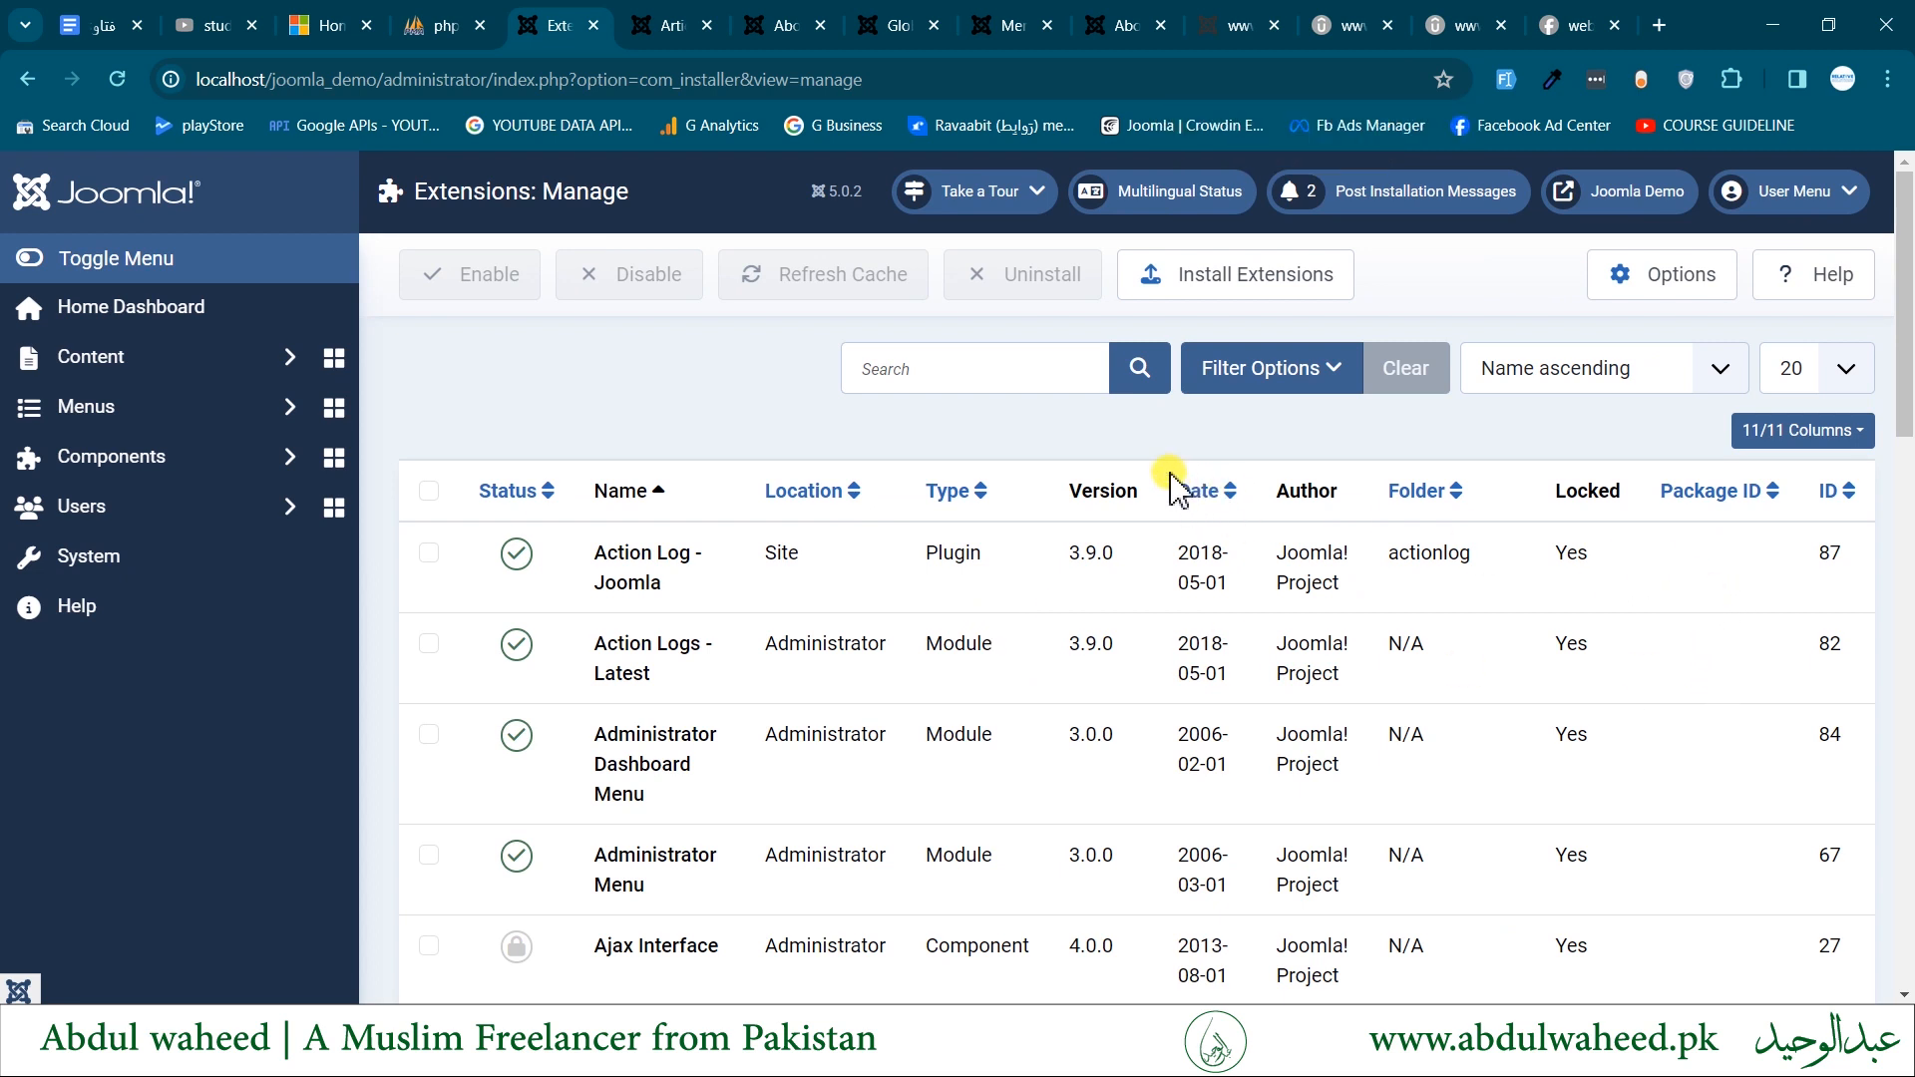
- Show the extension list's filter options and look through the Status, Location, Type, Folder, Package and Extensions choices without applying any
{"action": "left_click", "coordinate": [1279, 377]}
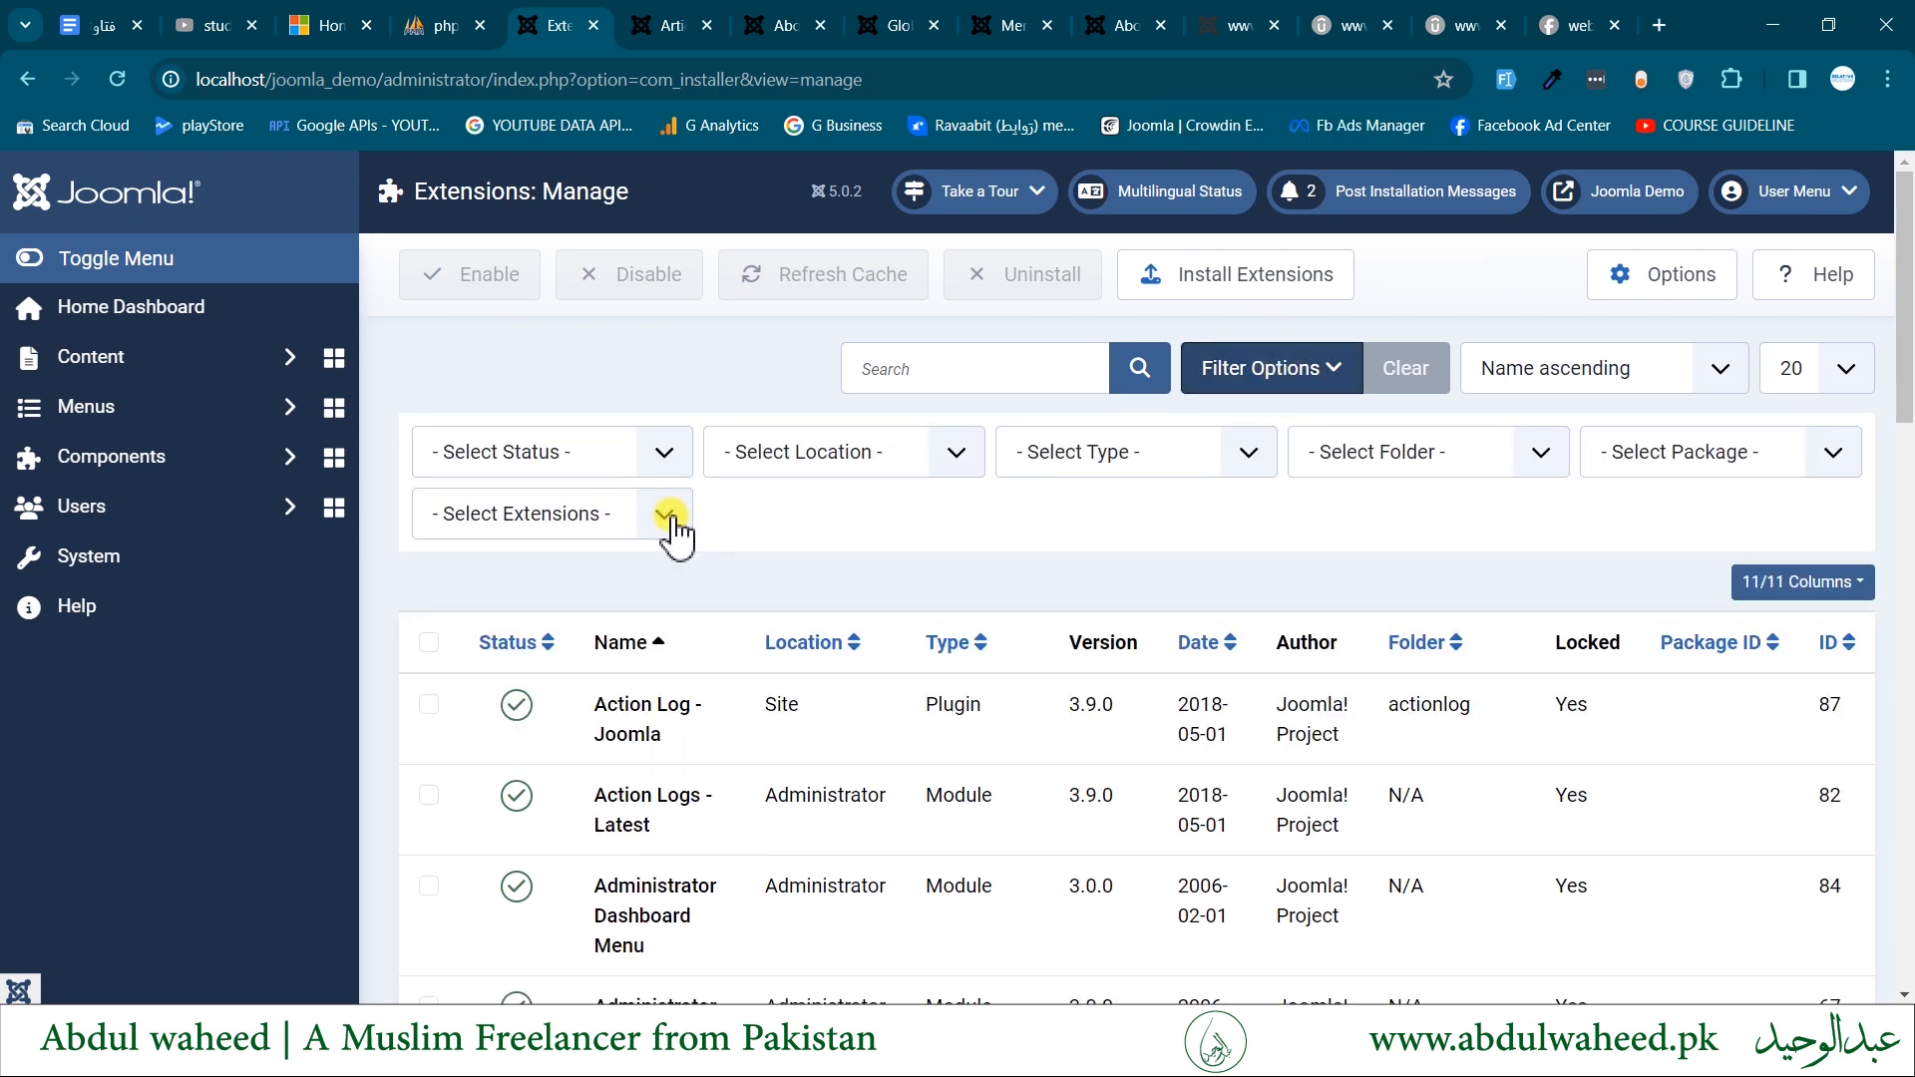
{"action": "left_click", "coordinate": [537, 457]}
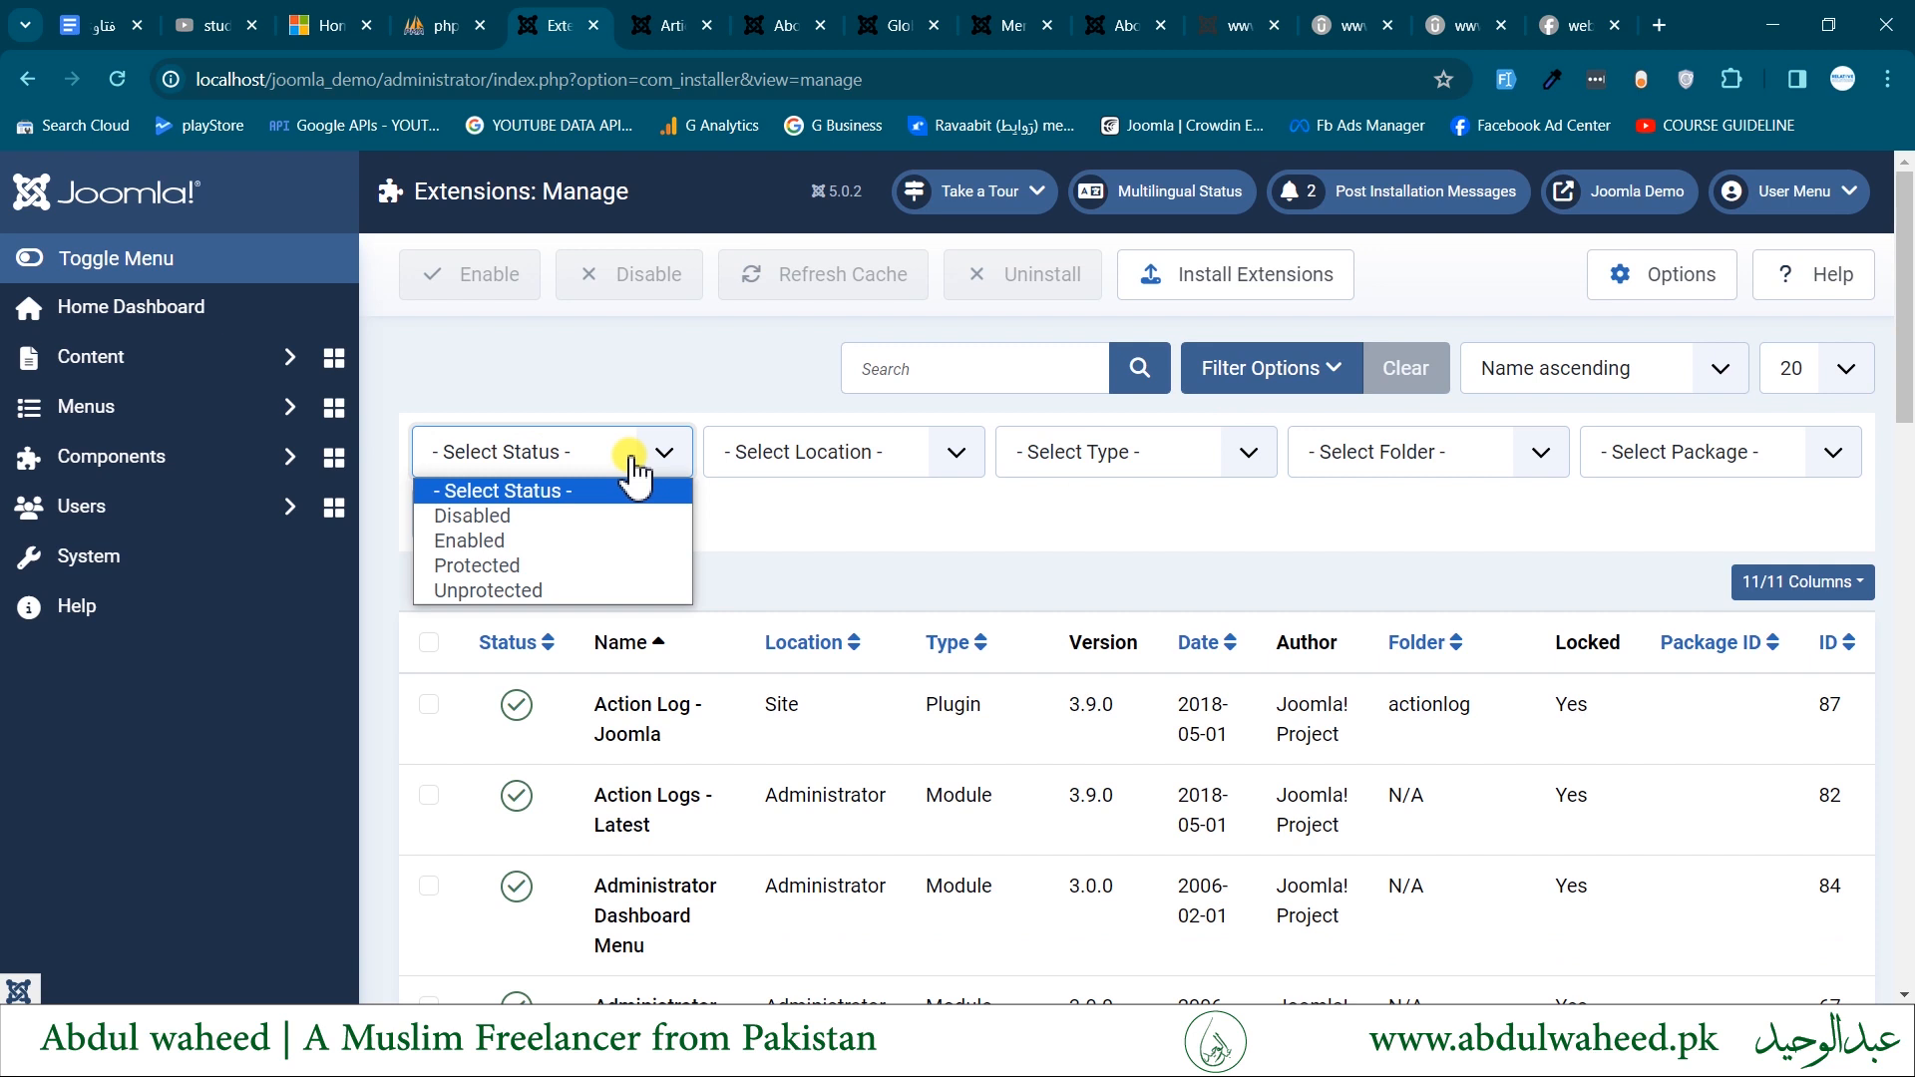
{"action": "left_click", "coordinate": [904, 469]}
{"action": "left_click", "coordinate": [906, 471]}
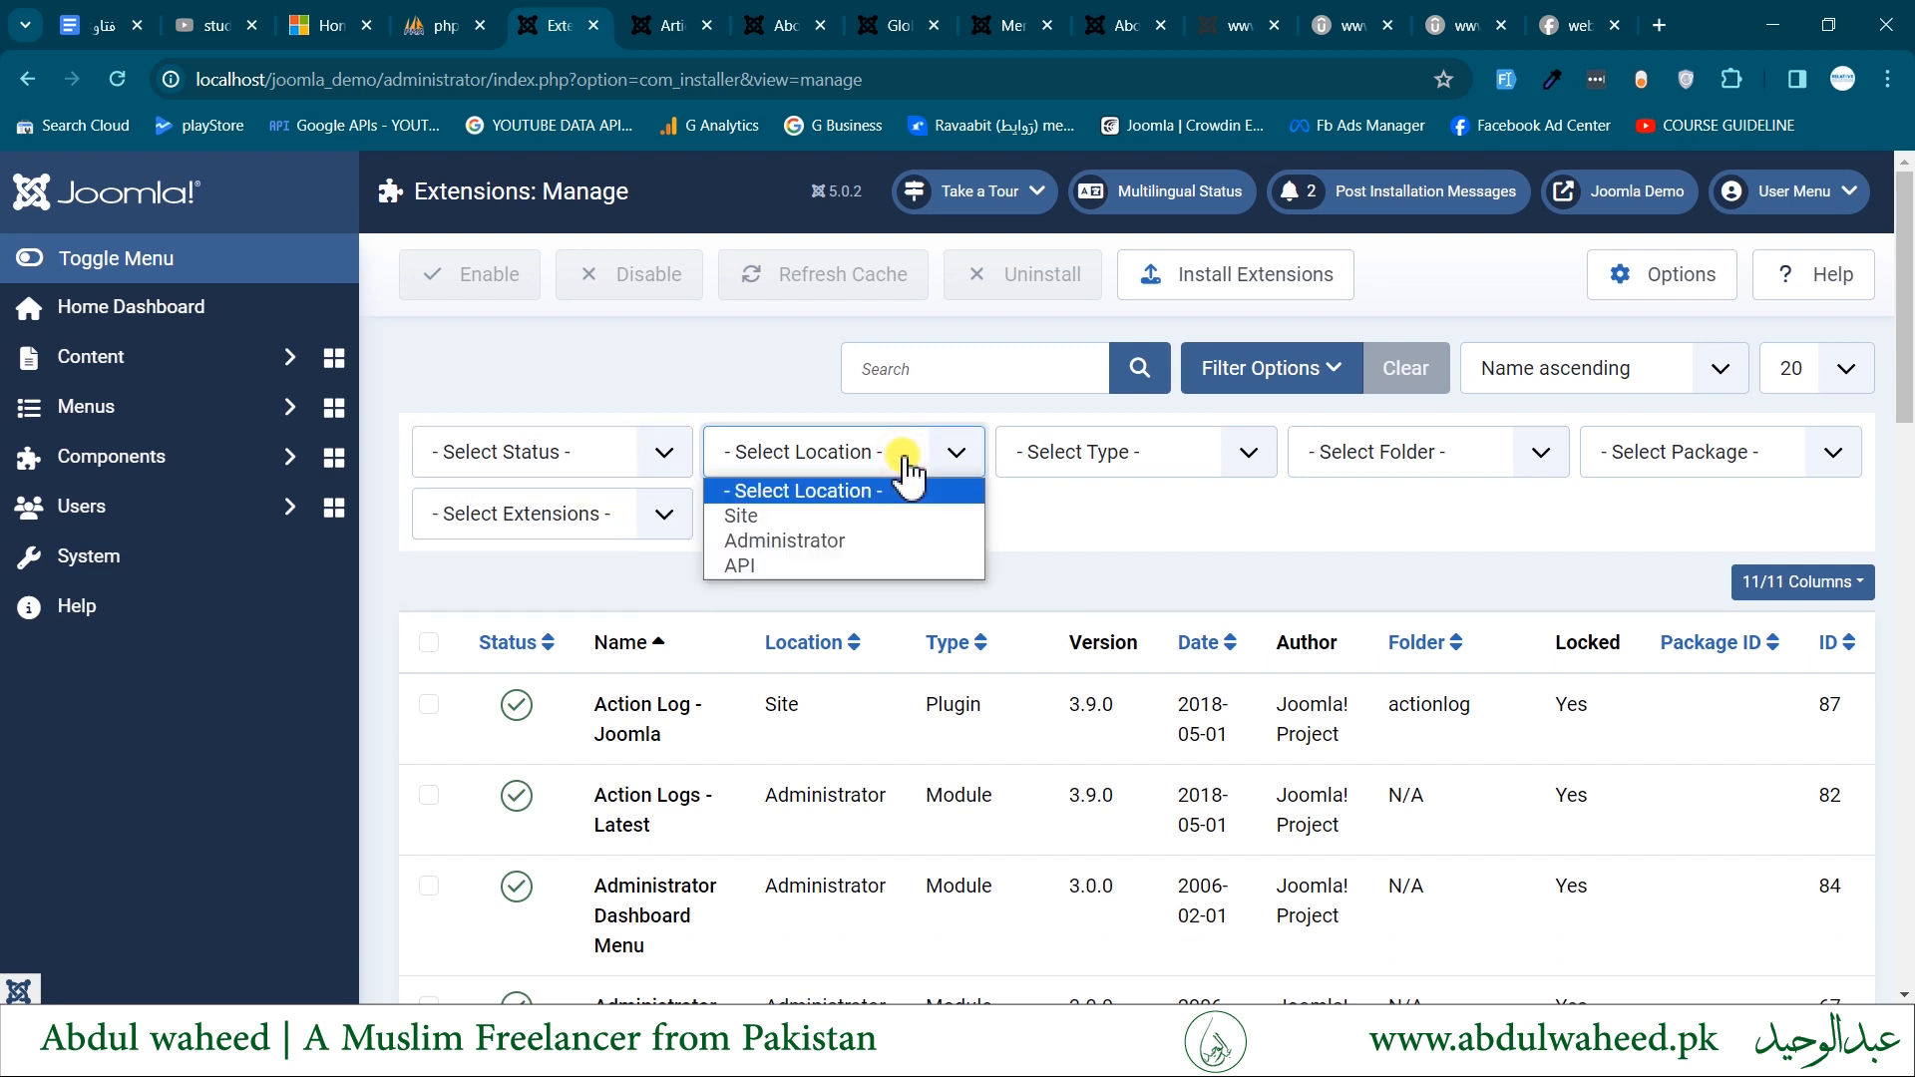
{"action": "left_click", "coordinate": [1163, 471]}
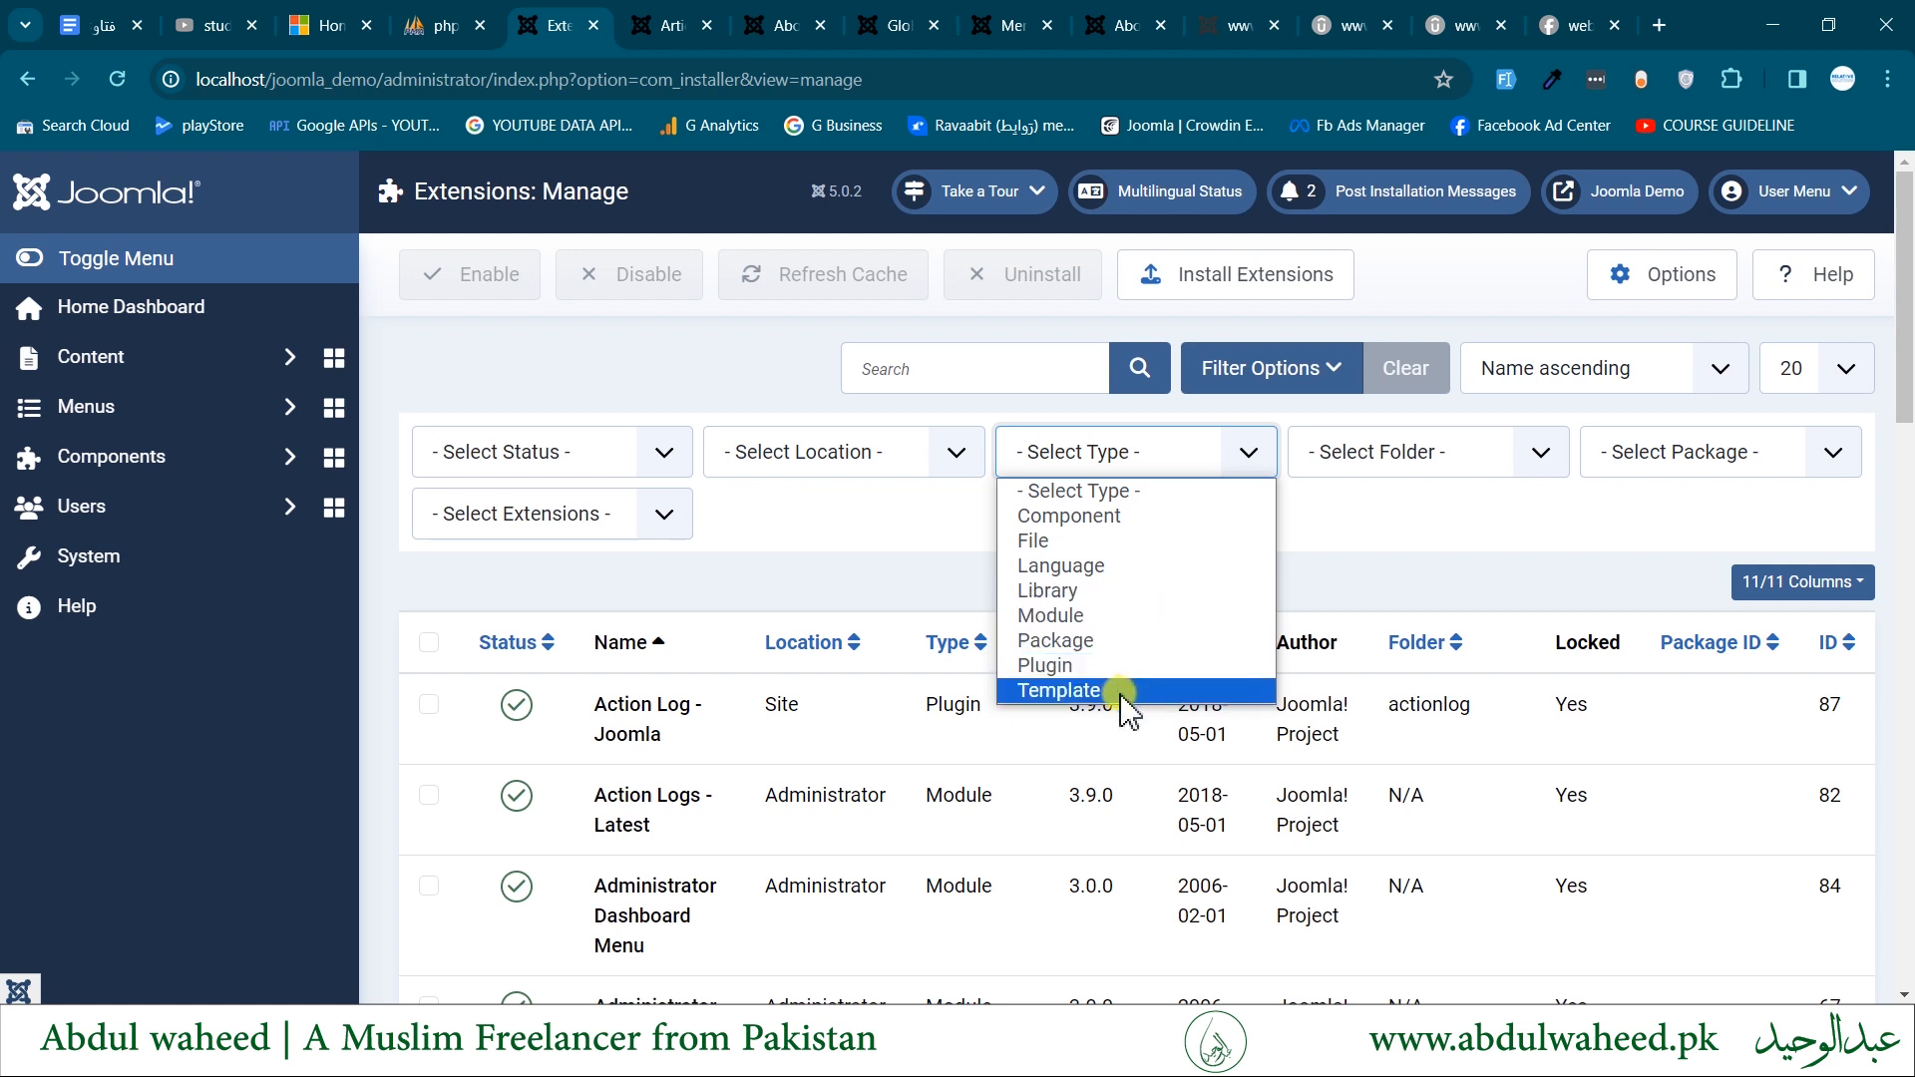
{"action": "left_click", "coordinate": [1402, 459]}
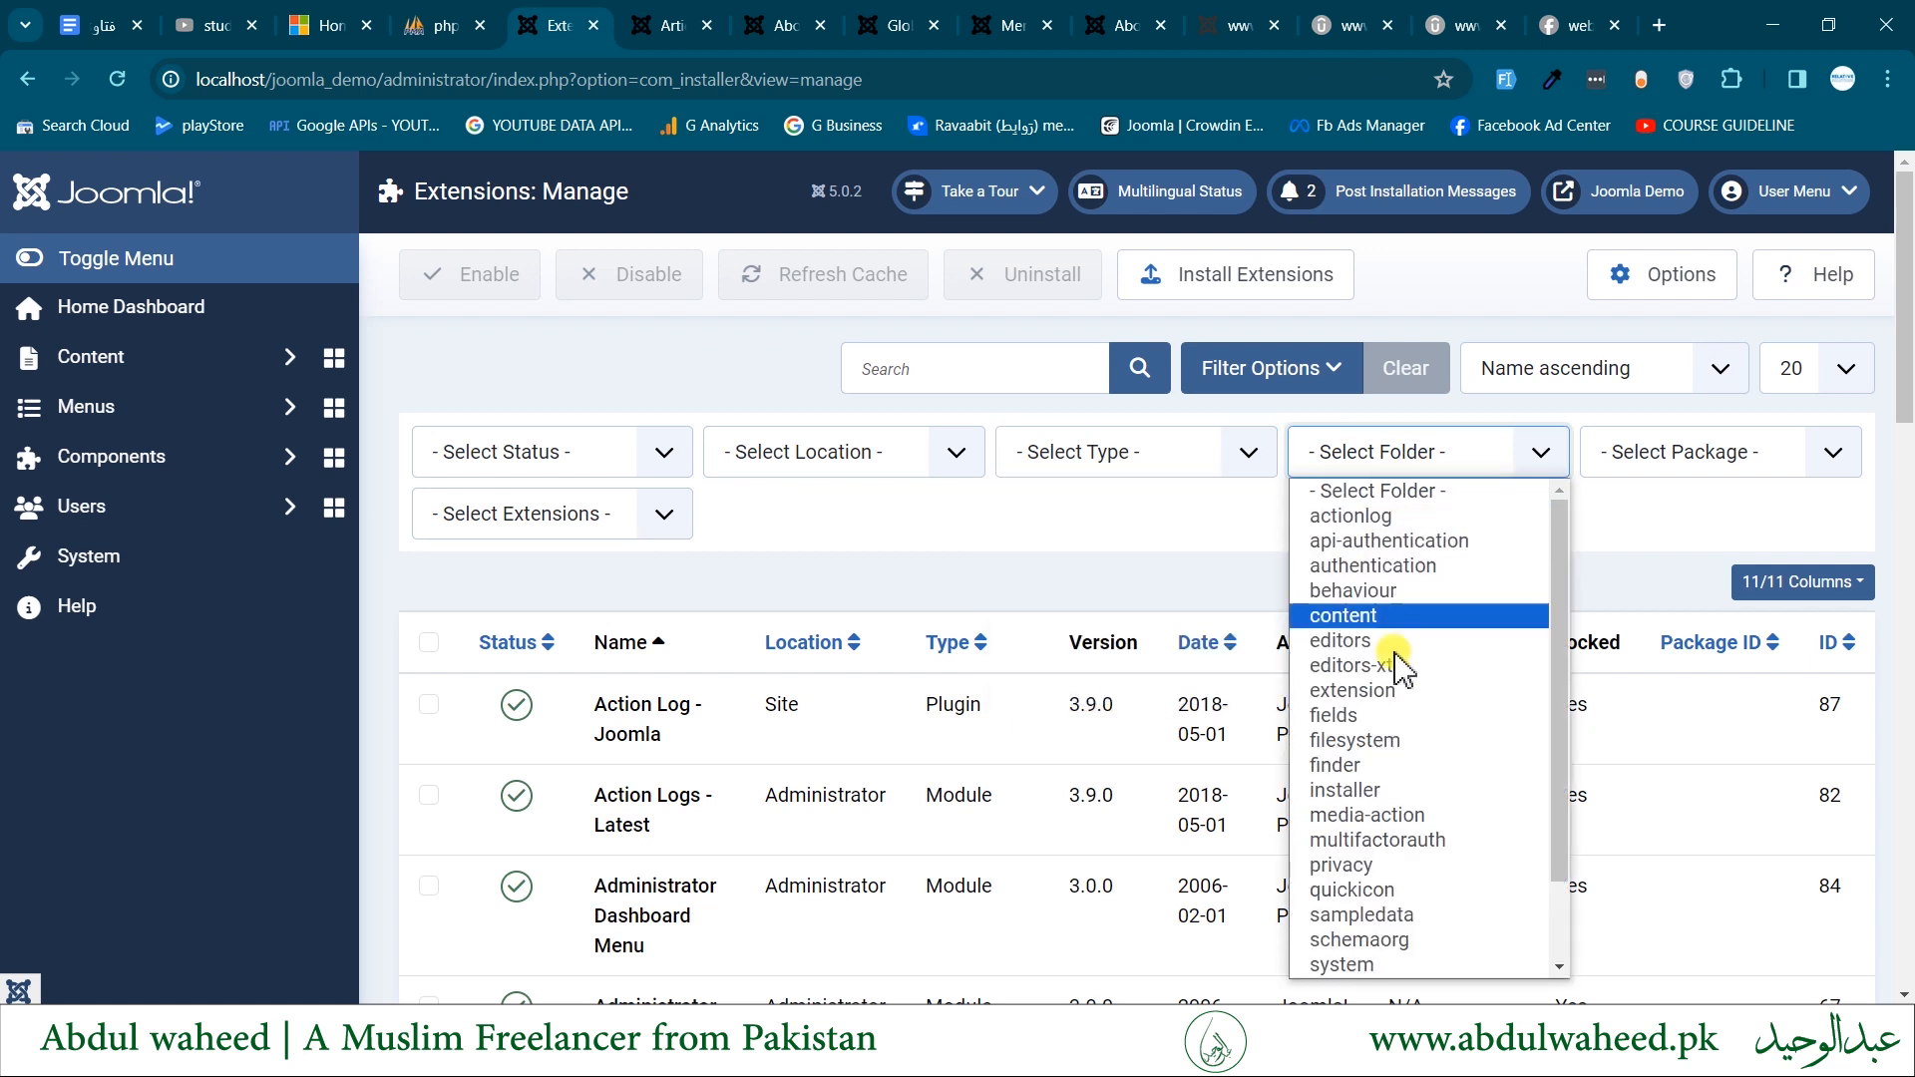
{"action": "left_click", "coordinate": [1733, 467]}
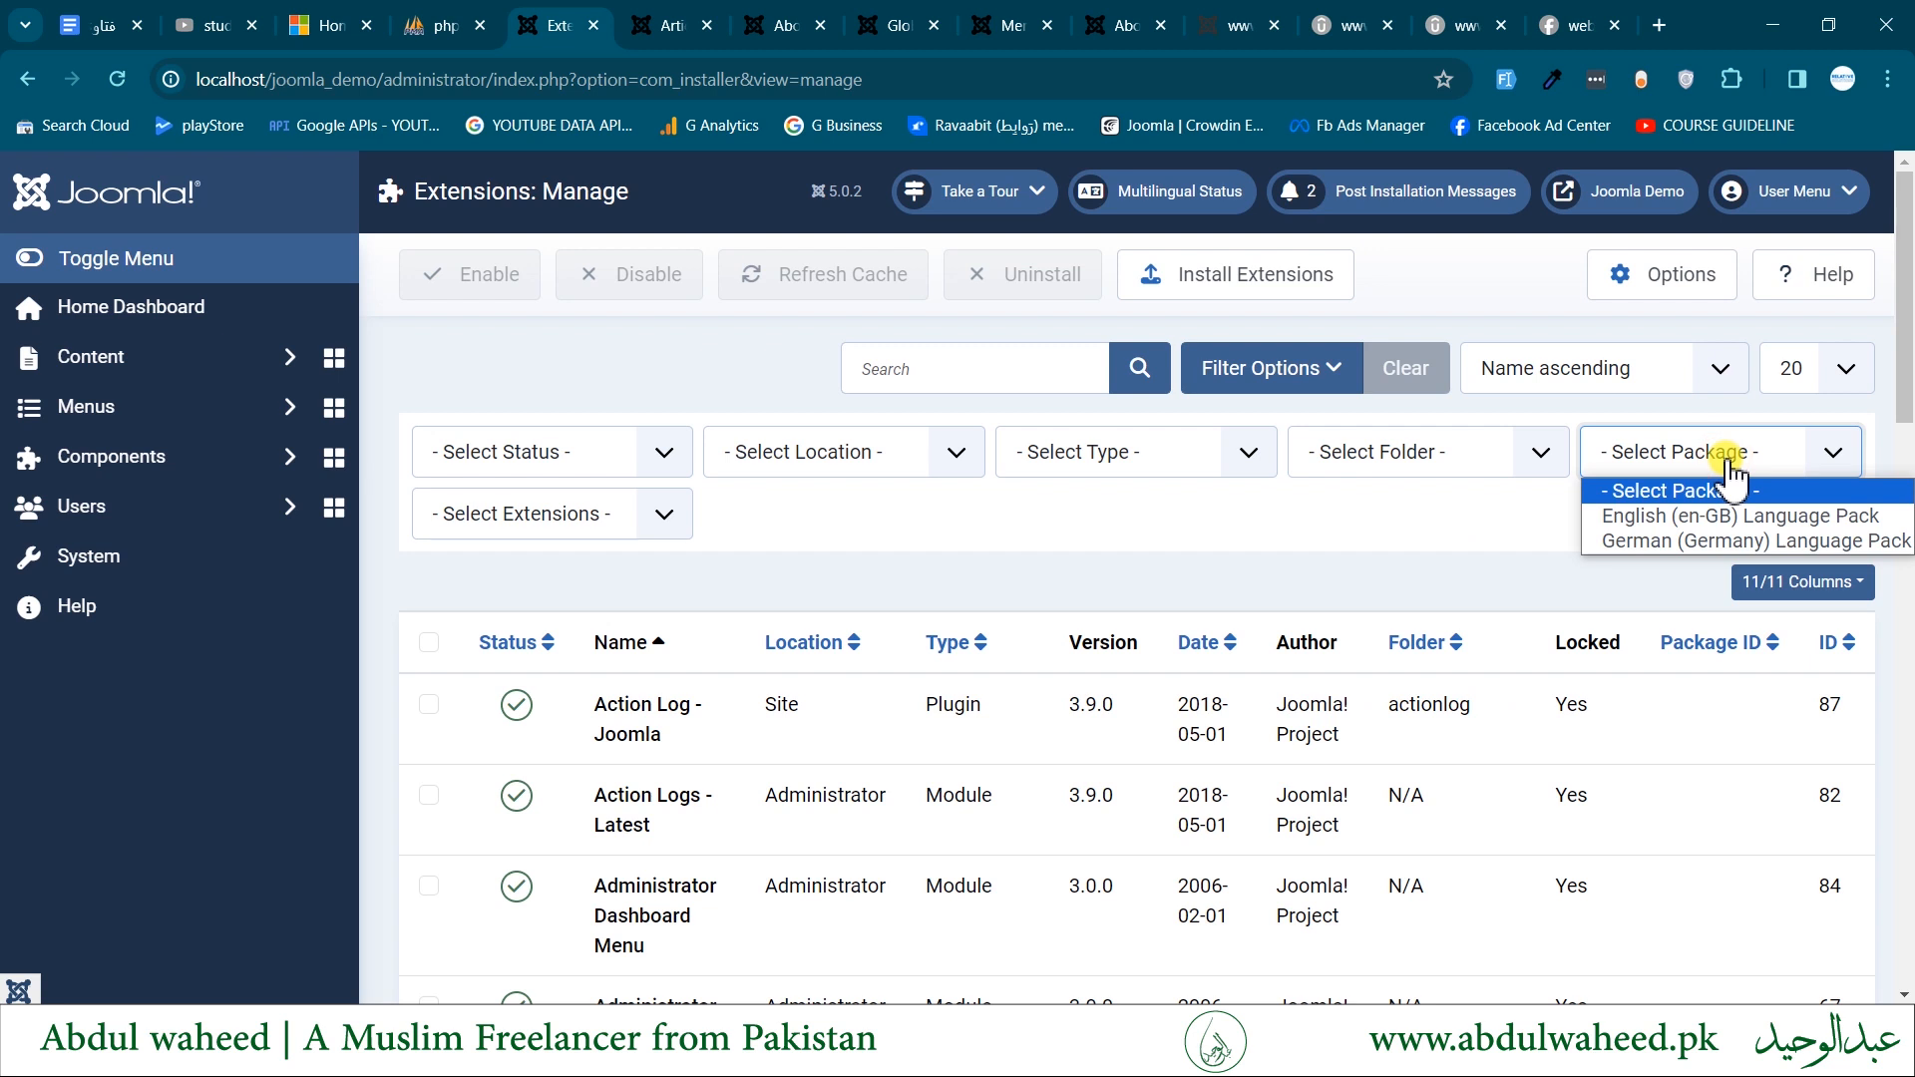
{"action": "left_click", "coordinate": [604, 529]}
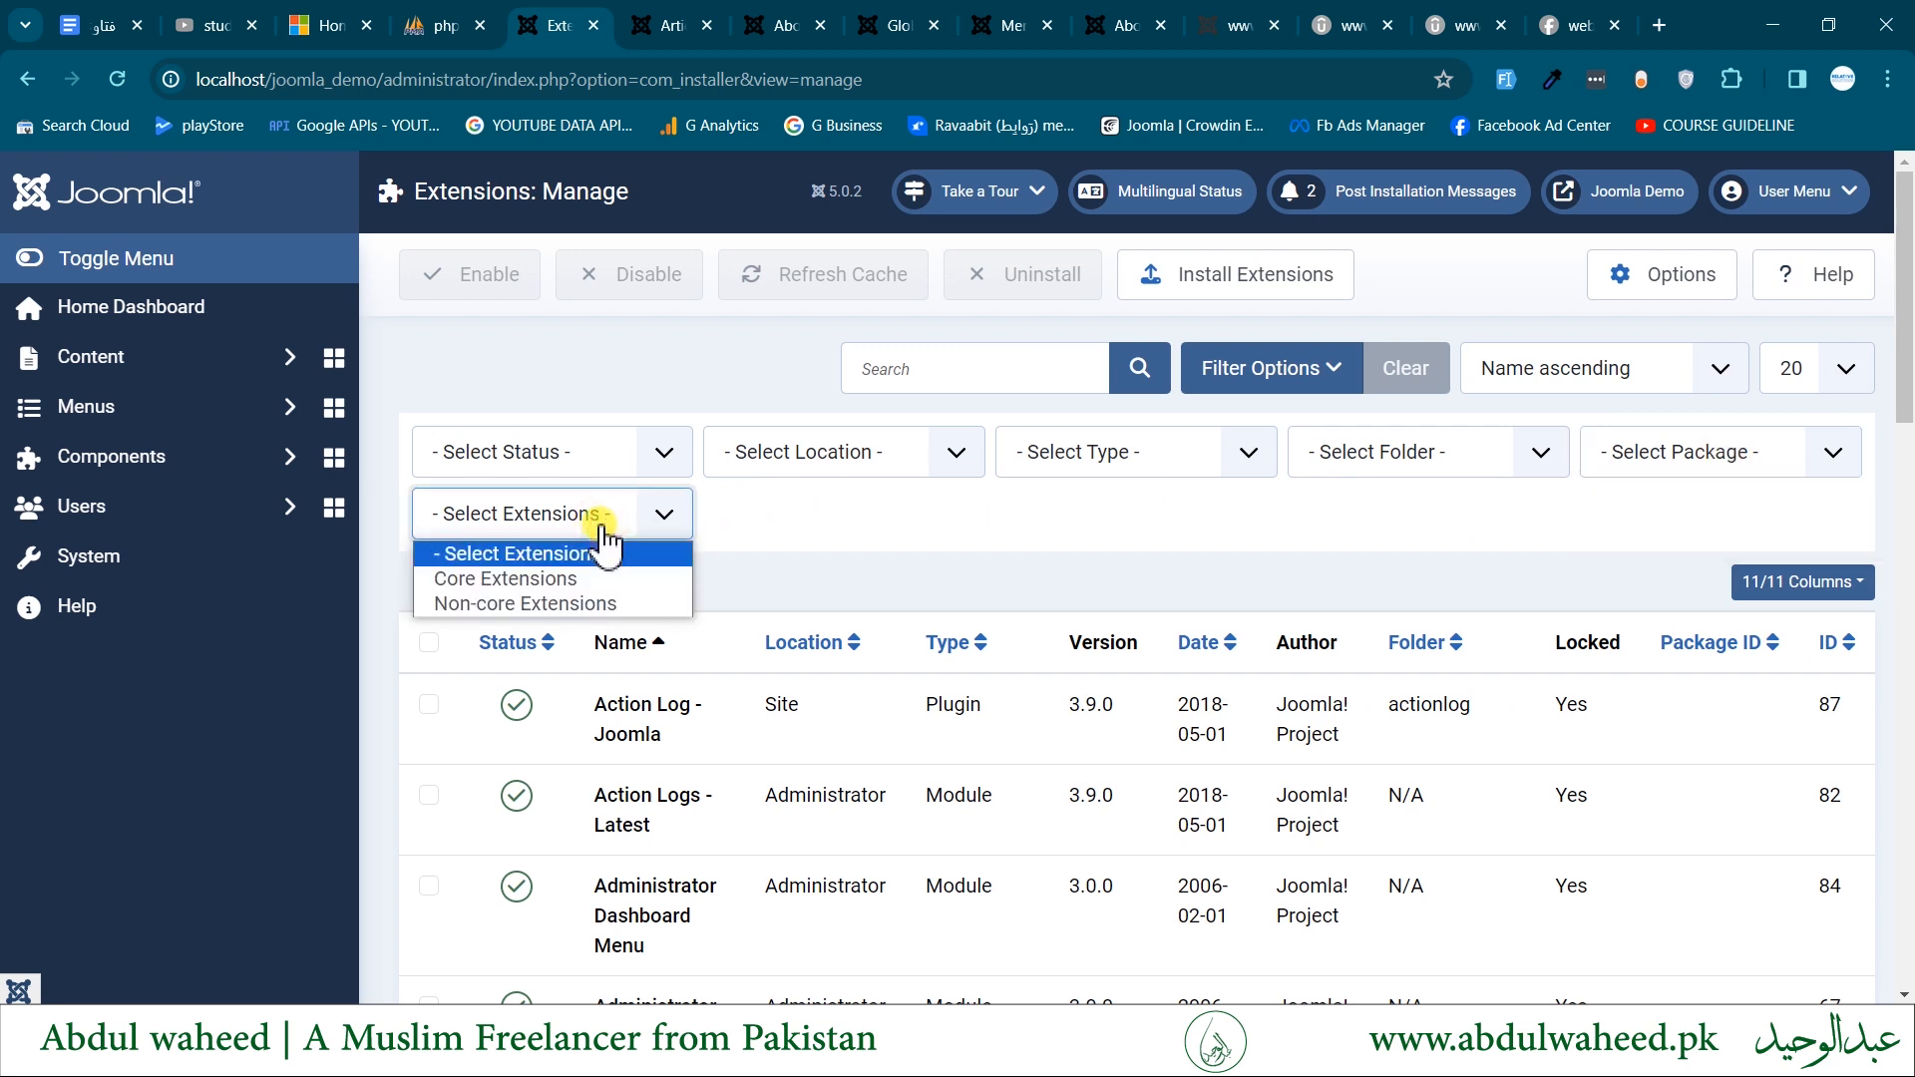
{"action": "left_click", "coordinate": [750, 537]}
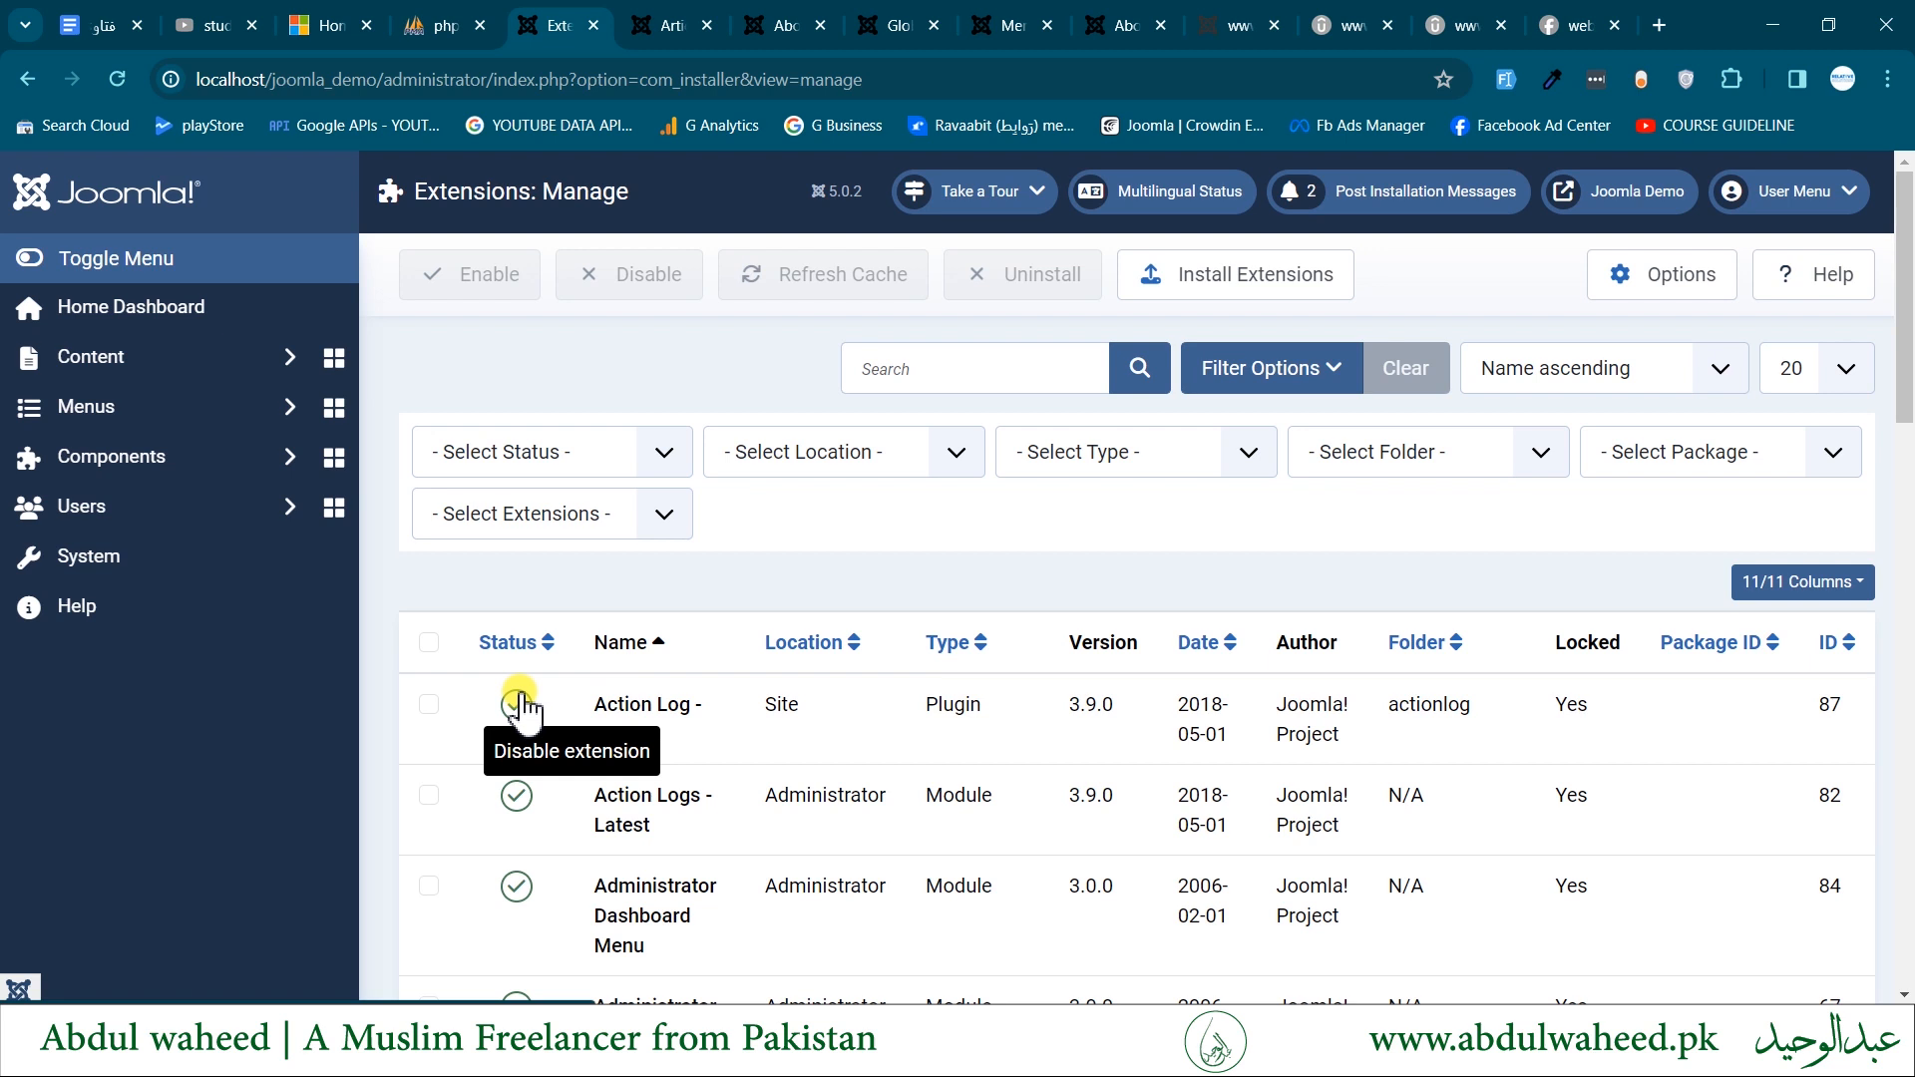
- Try selecting the Action Log - Joomla plugin and all listed extensions, and leave no extension selected
{"action": "left_click", "coordinate": [428, 704]}
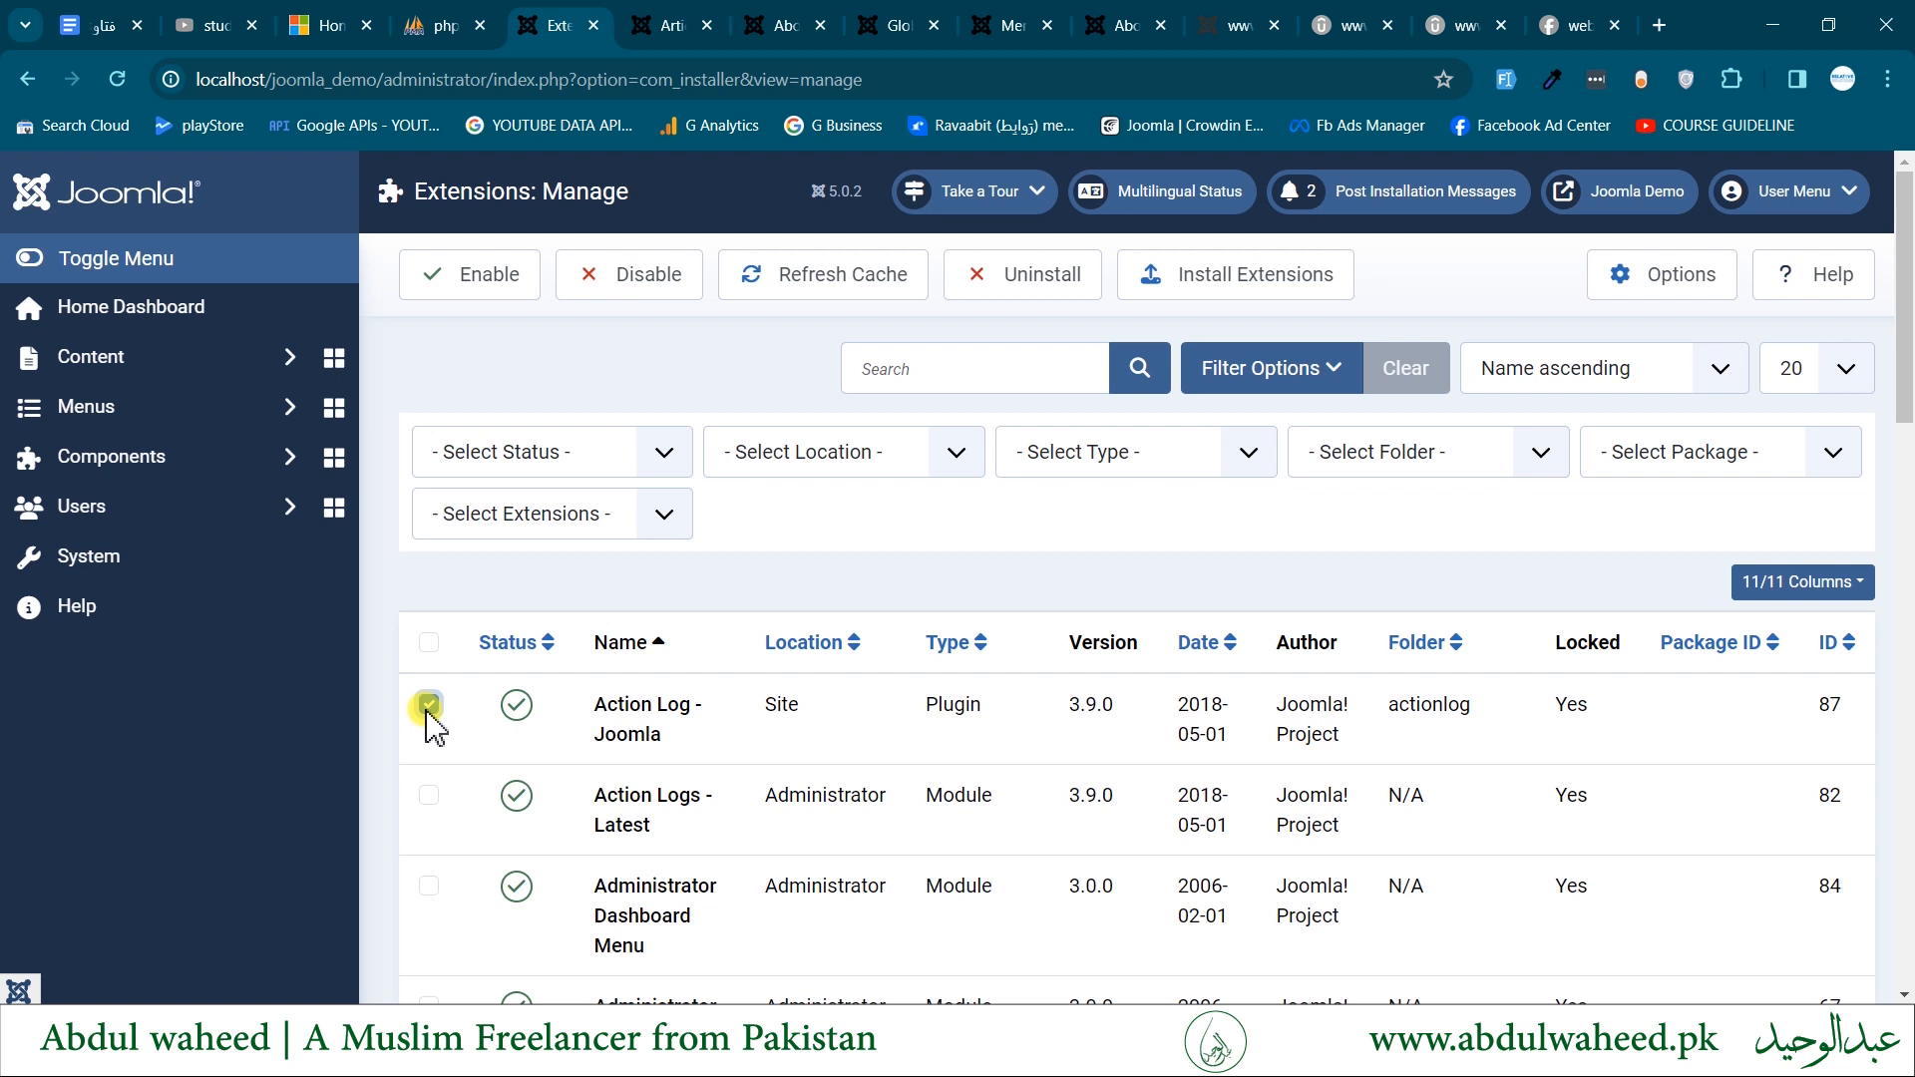
{"action": "left_click", "coordinate": [429, 642]}
{"action": "left_click", "coordinate": [429, 642]}
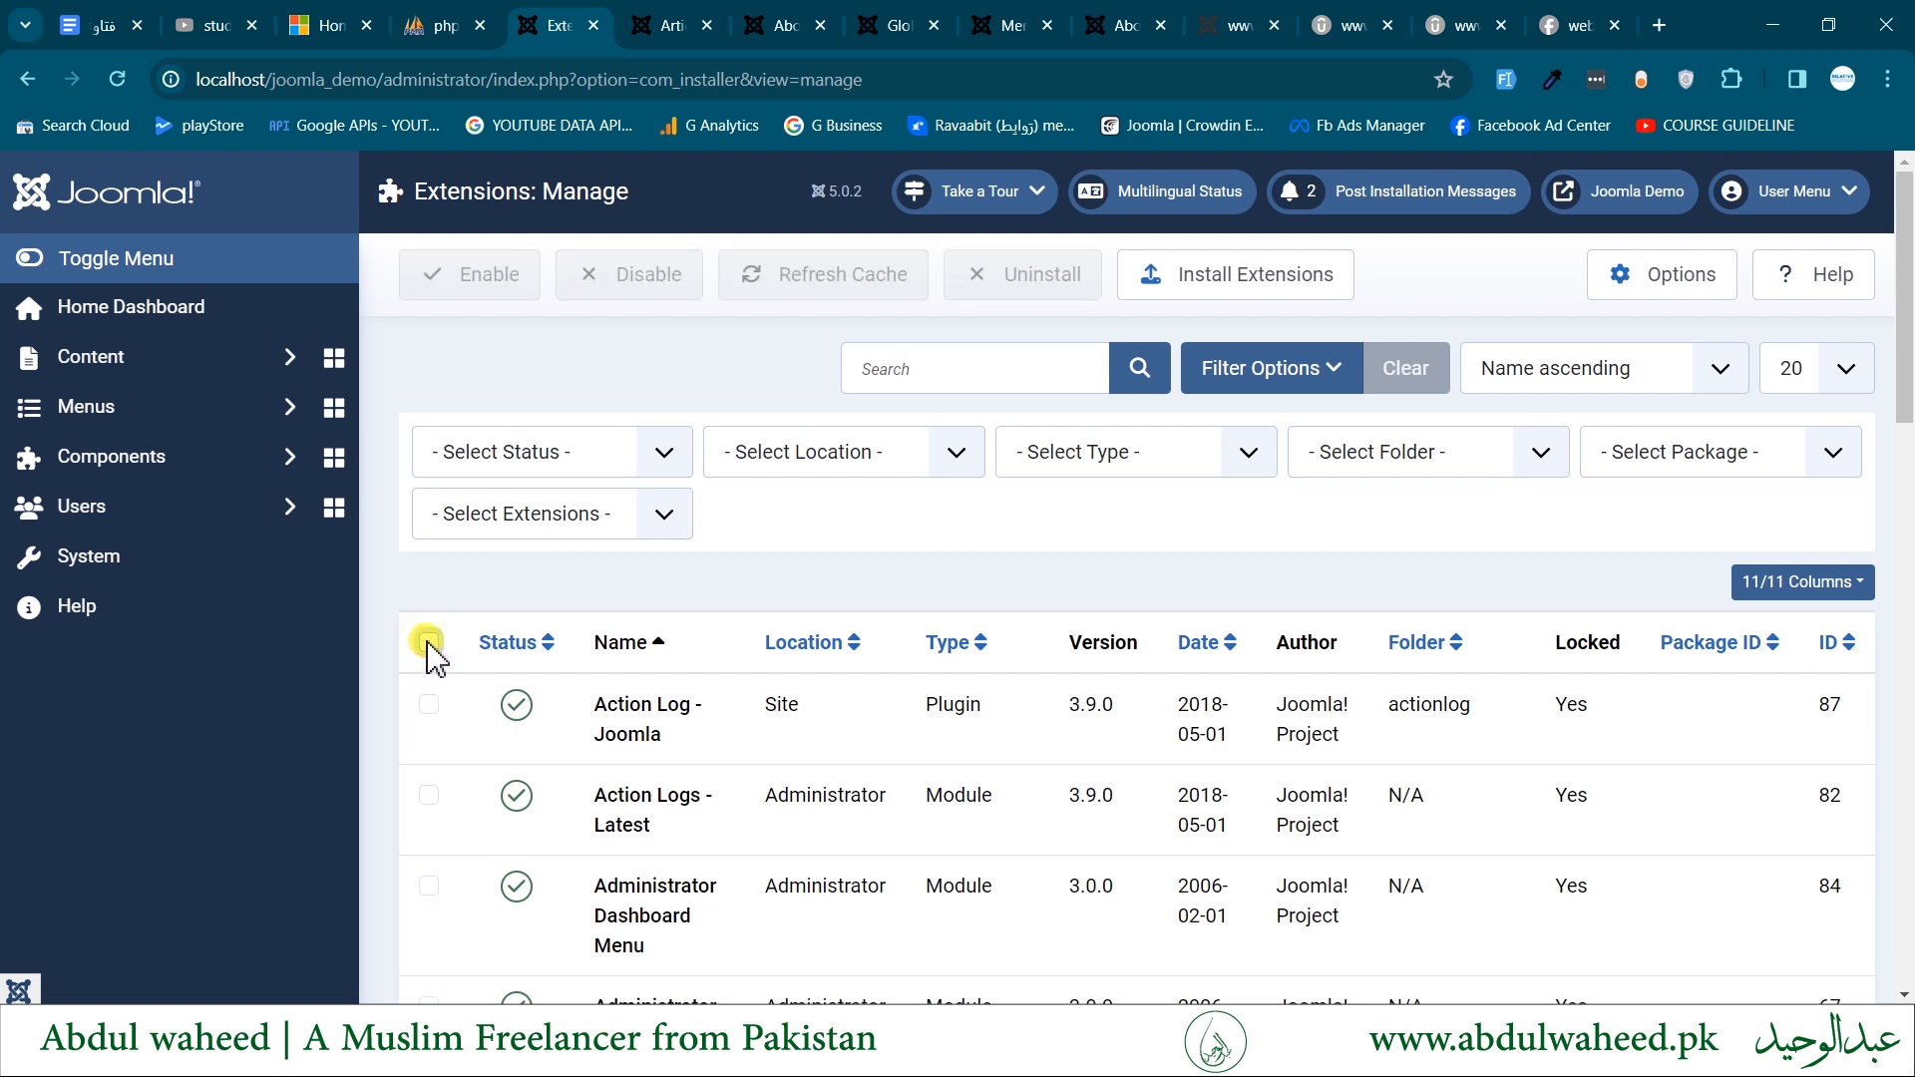
{"action": "left_click", "coordinate": [428, 704]}
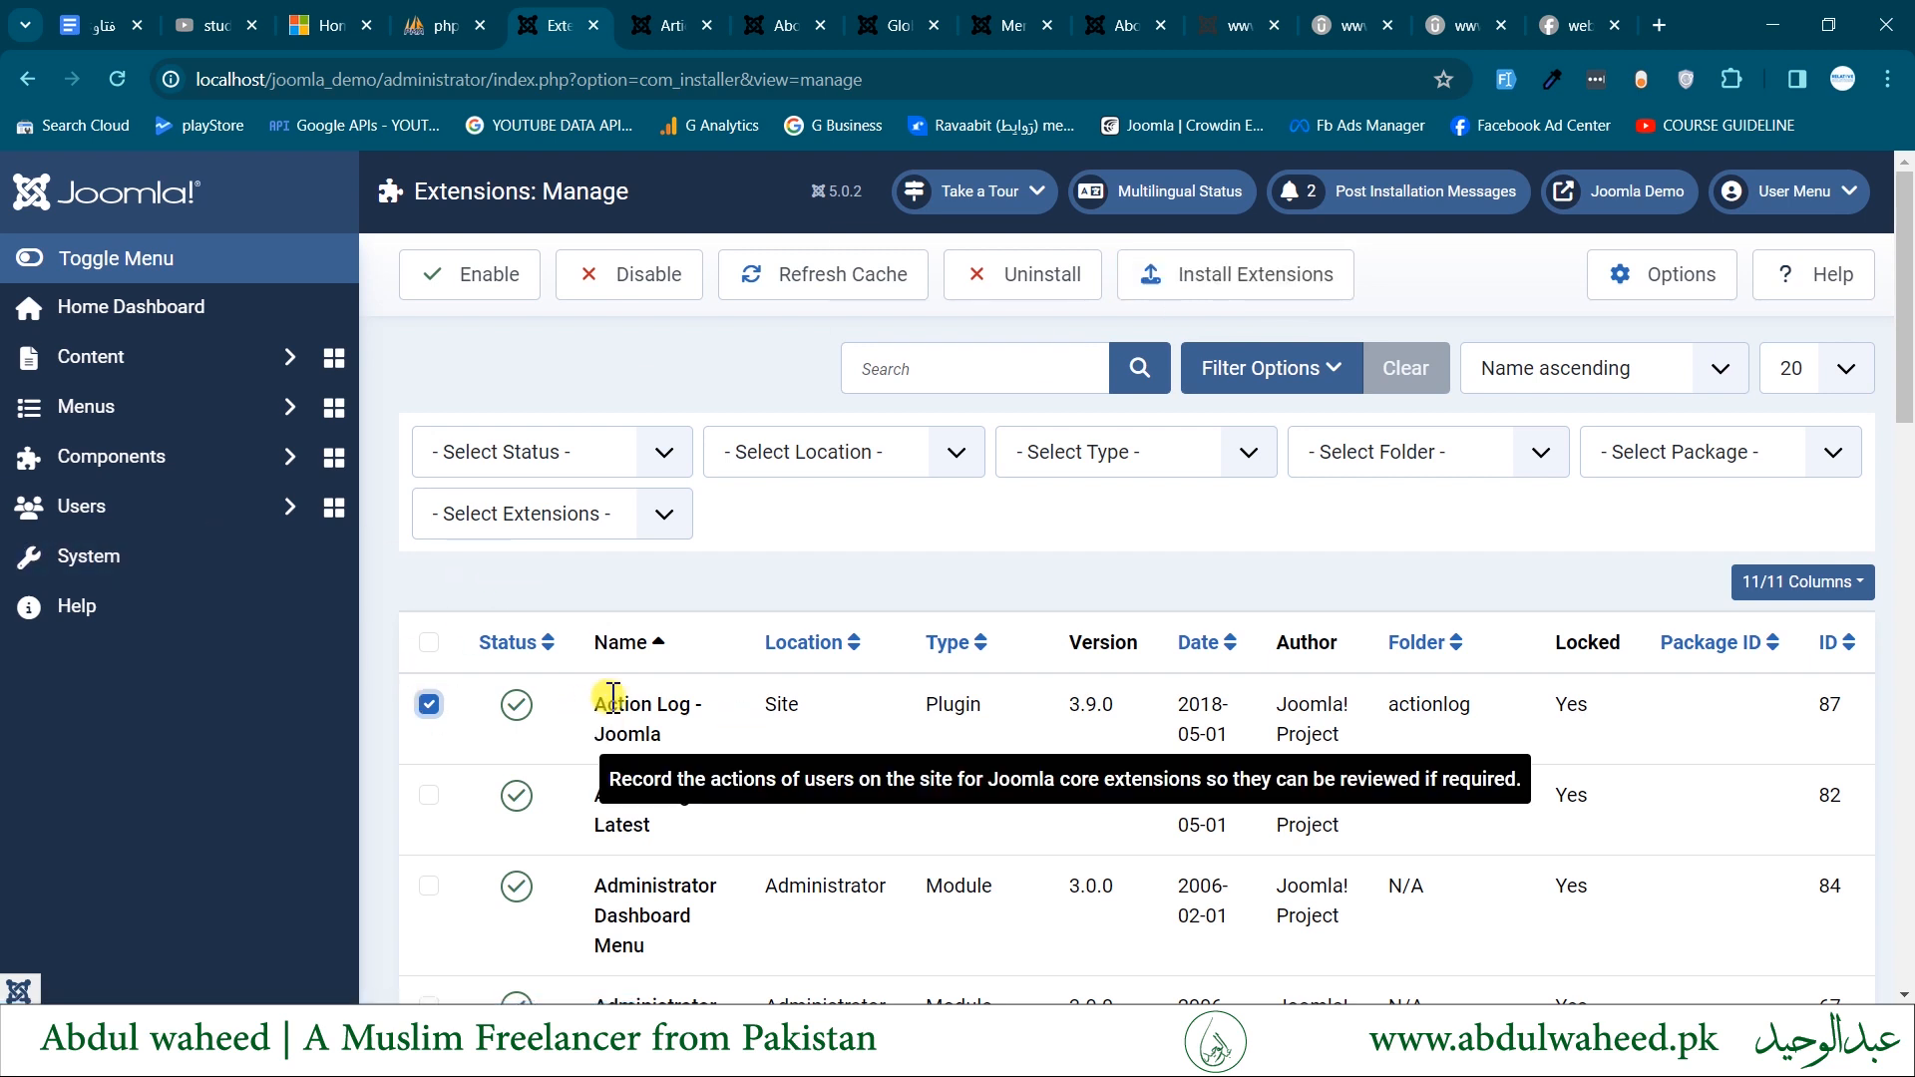
{"action": "left_click_drag", "start_coordinate": [598, 704], "coordinate": [736, 748]}
{"action": "left_click", "coordinate": [736, 748]}
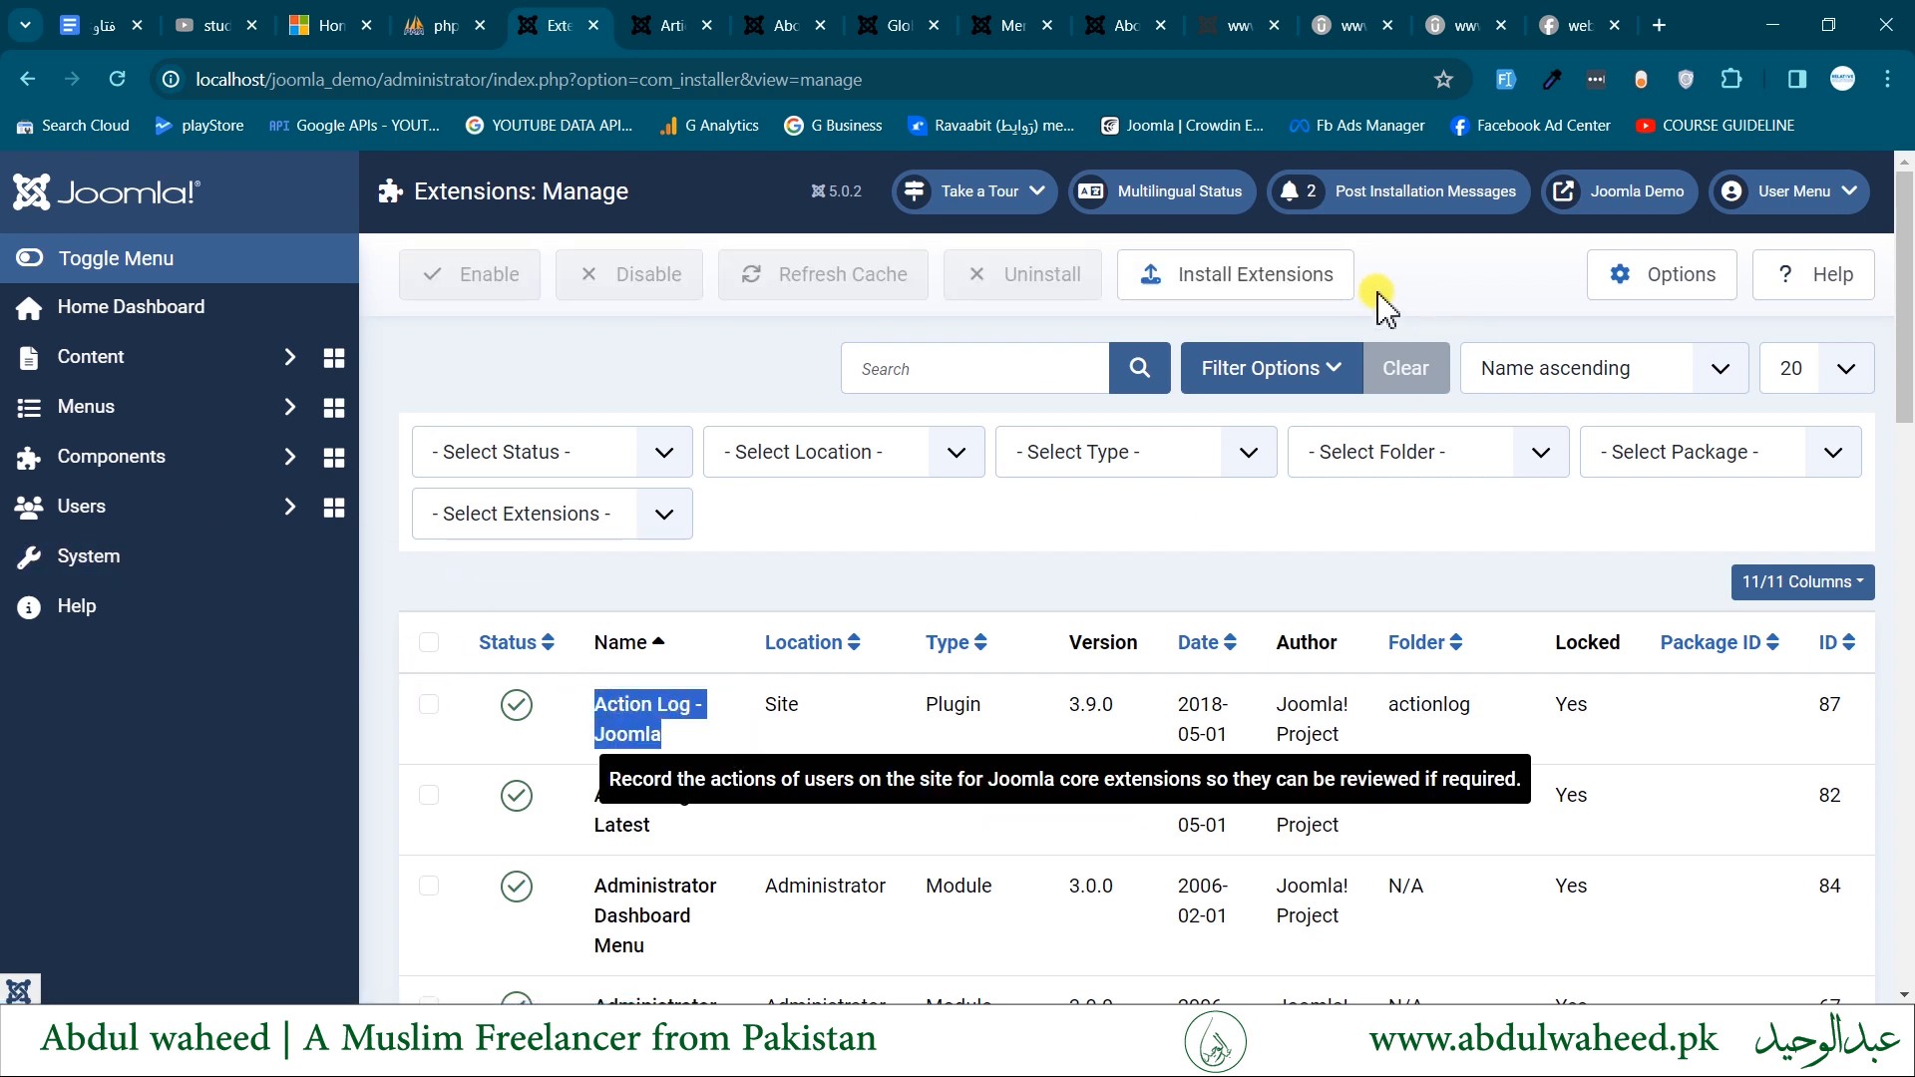
- View the extension installation page, and return to the System Dashboard to look over its Install section
{"action": "left_click_drag", "start_coordinate": [1180, 285], "coordinate": [1313, 283]}
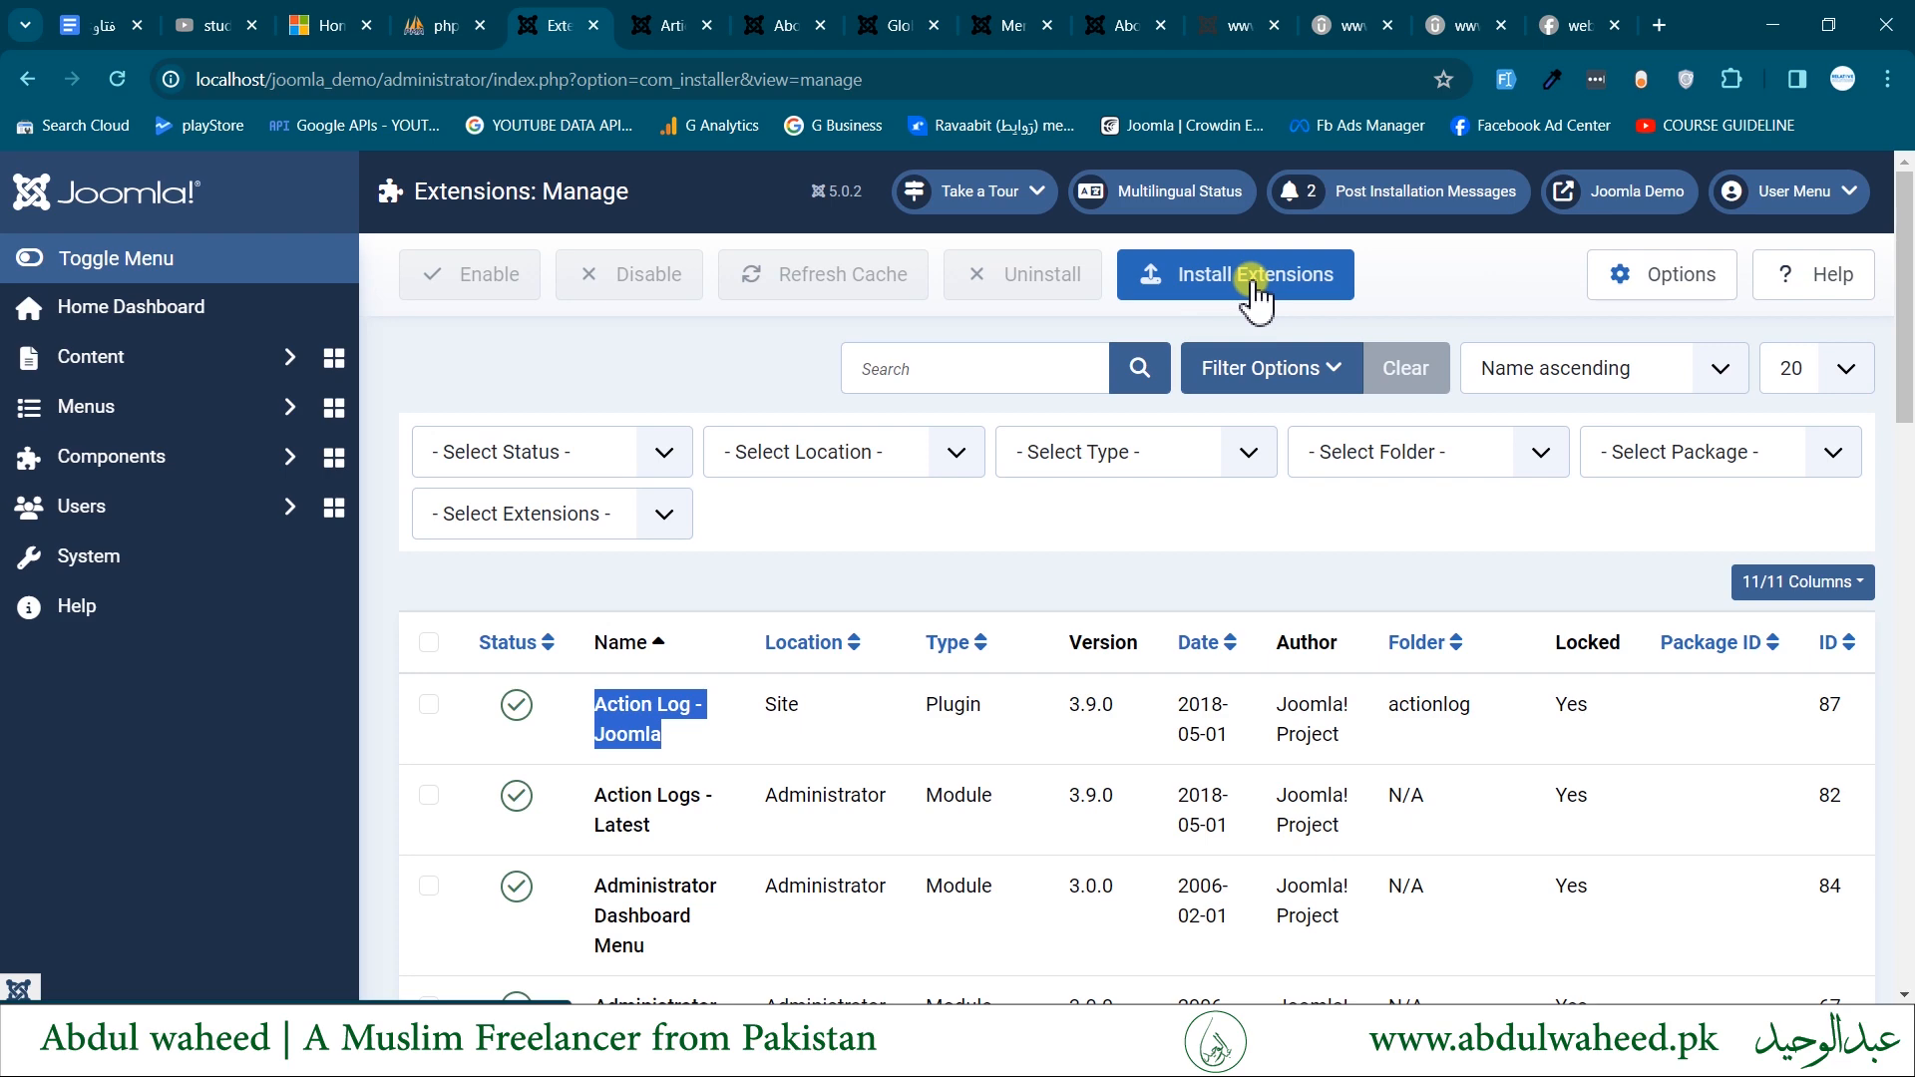
{"action": "left_click", "coordinate": [1243, 288]}
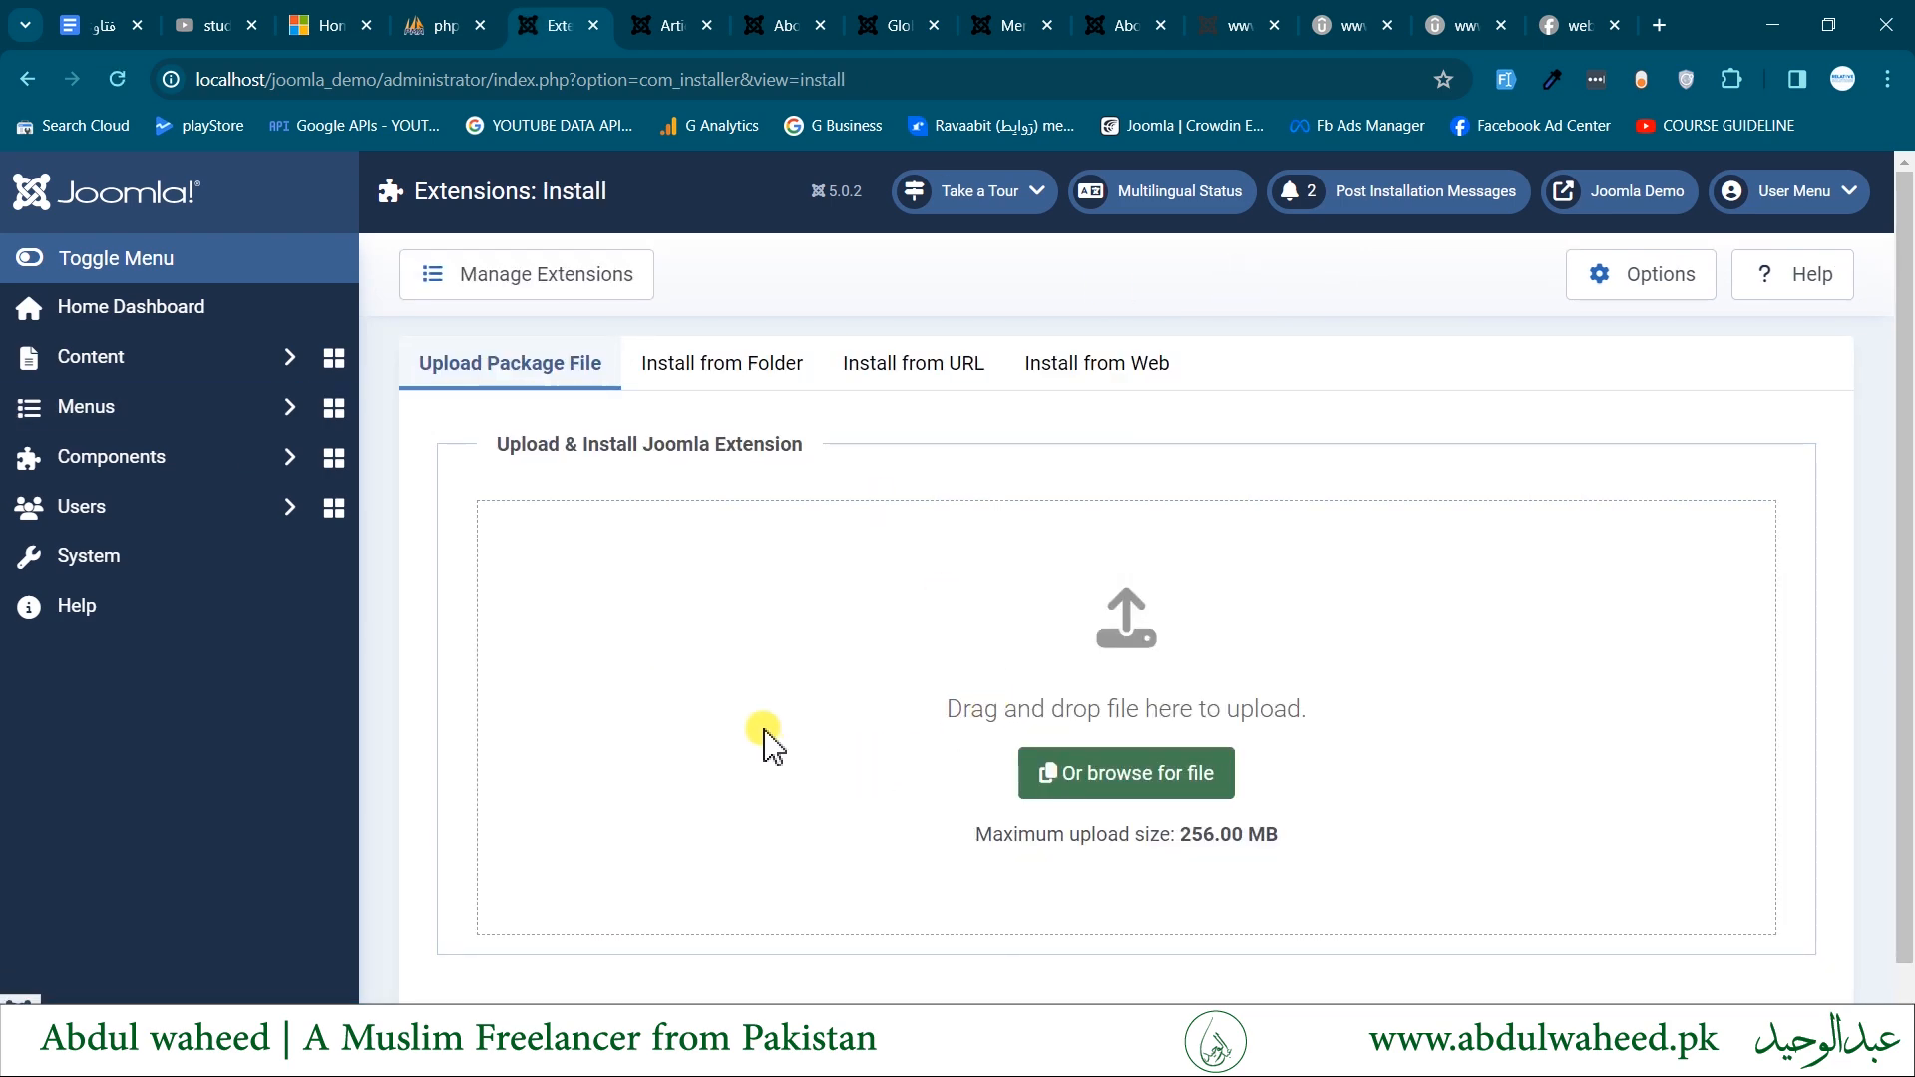
{"action": "left_click", "coordinate": [106, 566]}
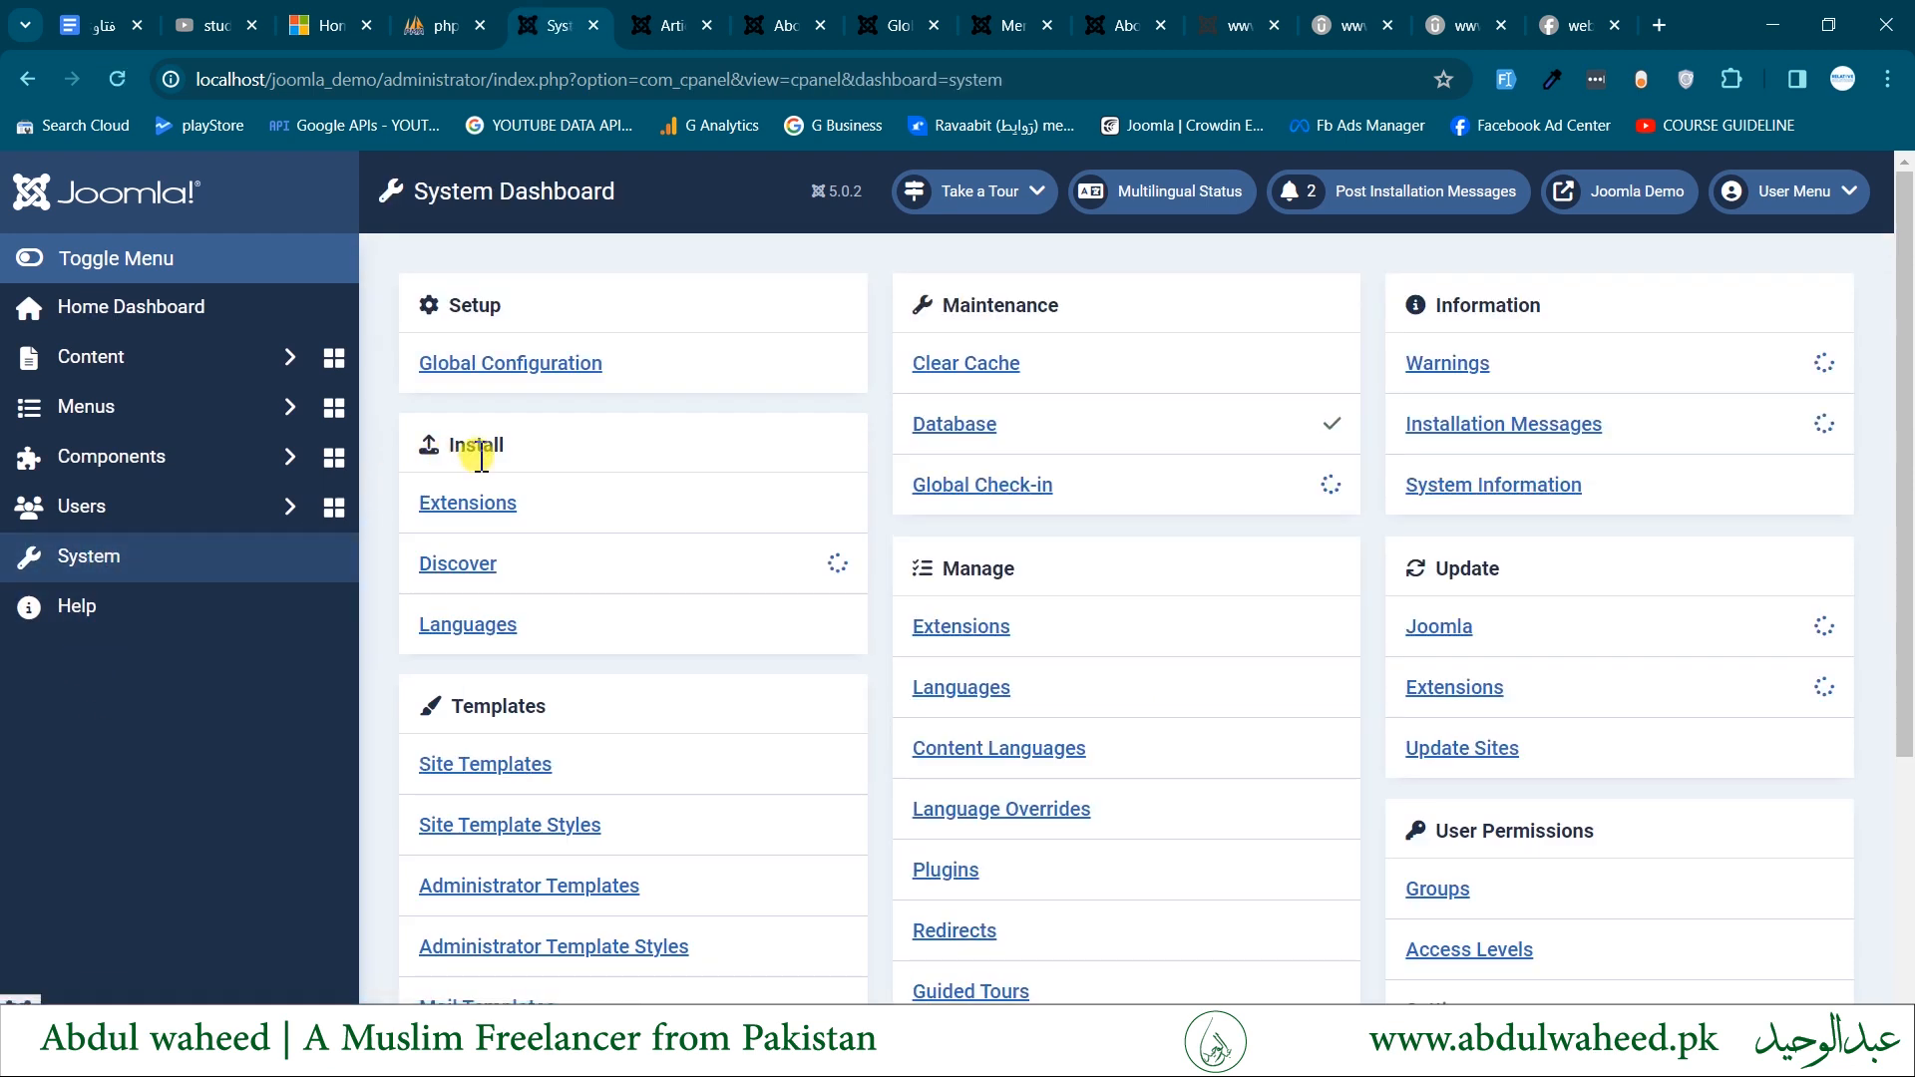
{"action": "left_click", "coordinate": [473, 505]}
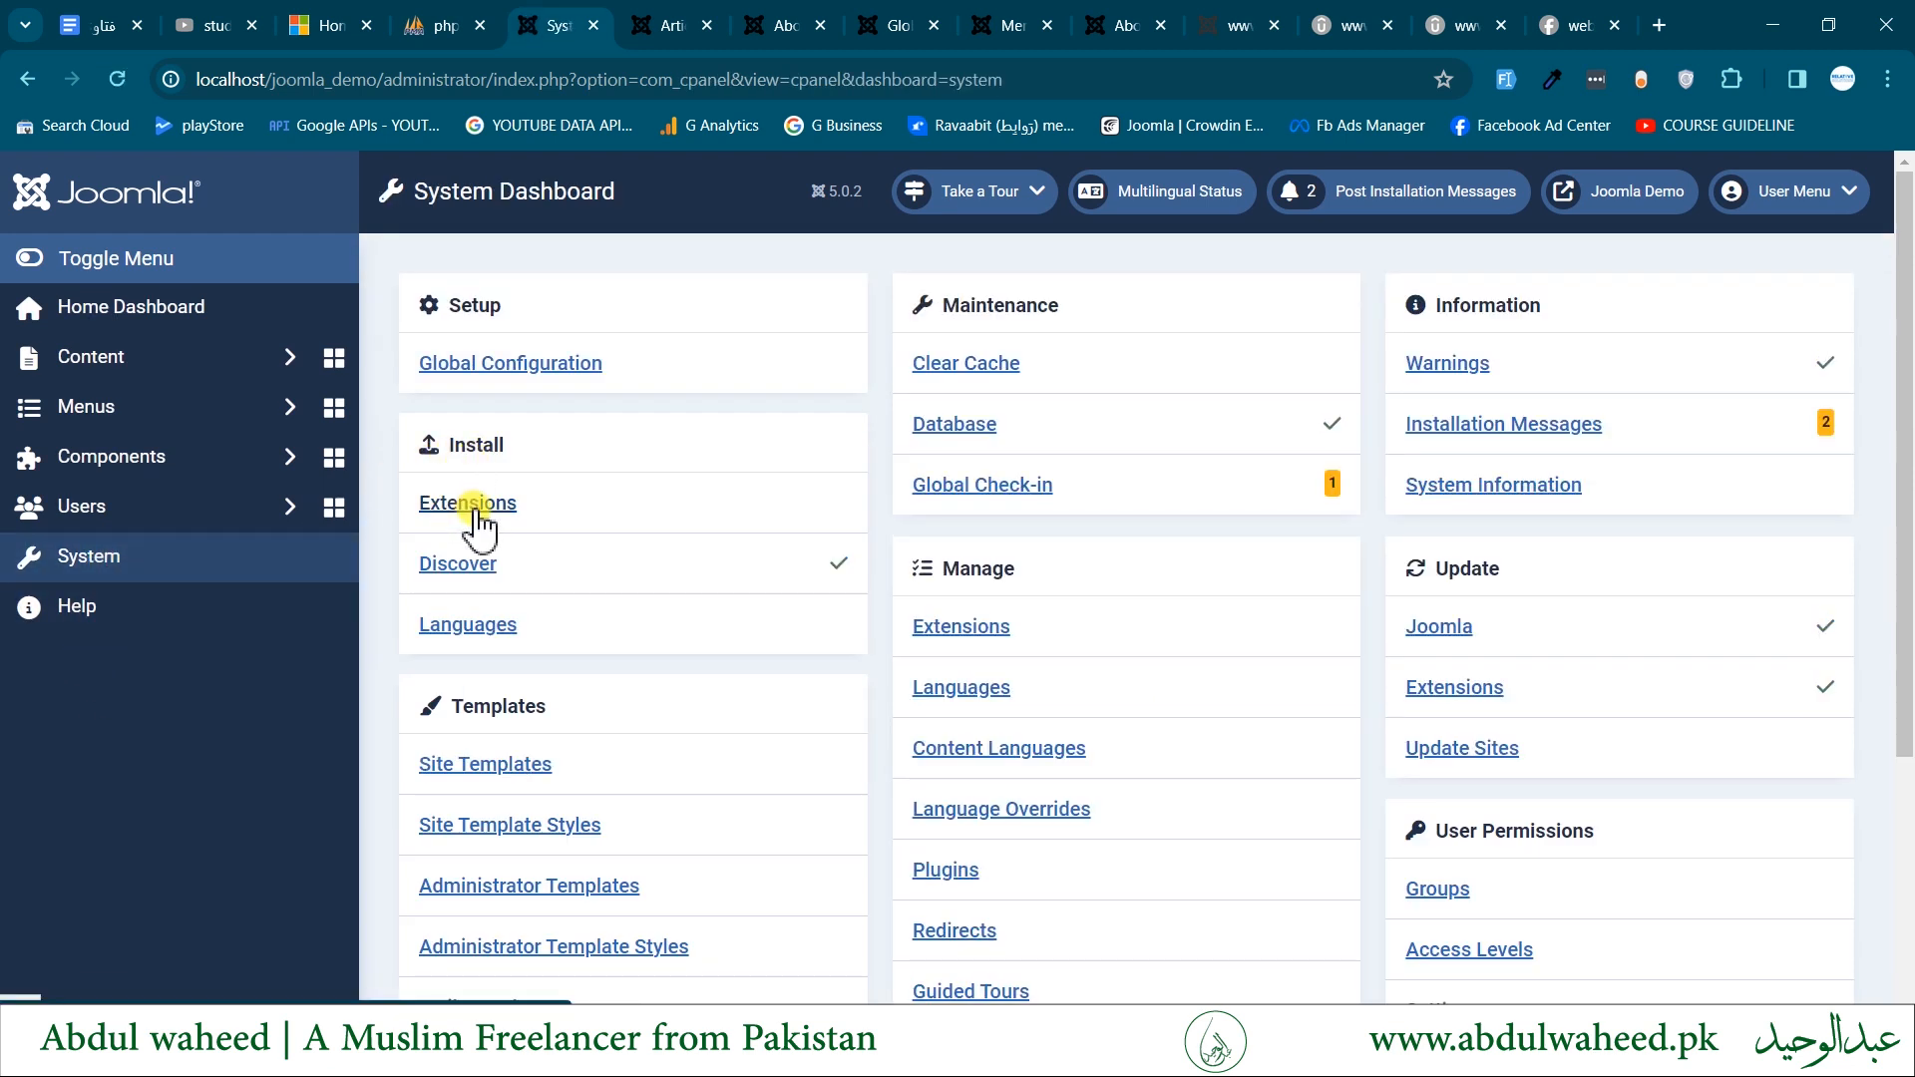
{"action": "double_click", "coordinate": [484, 443]}
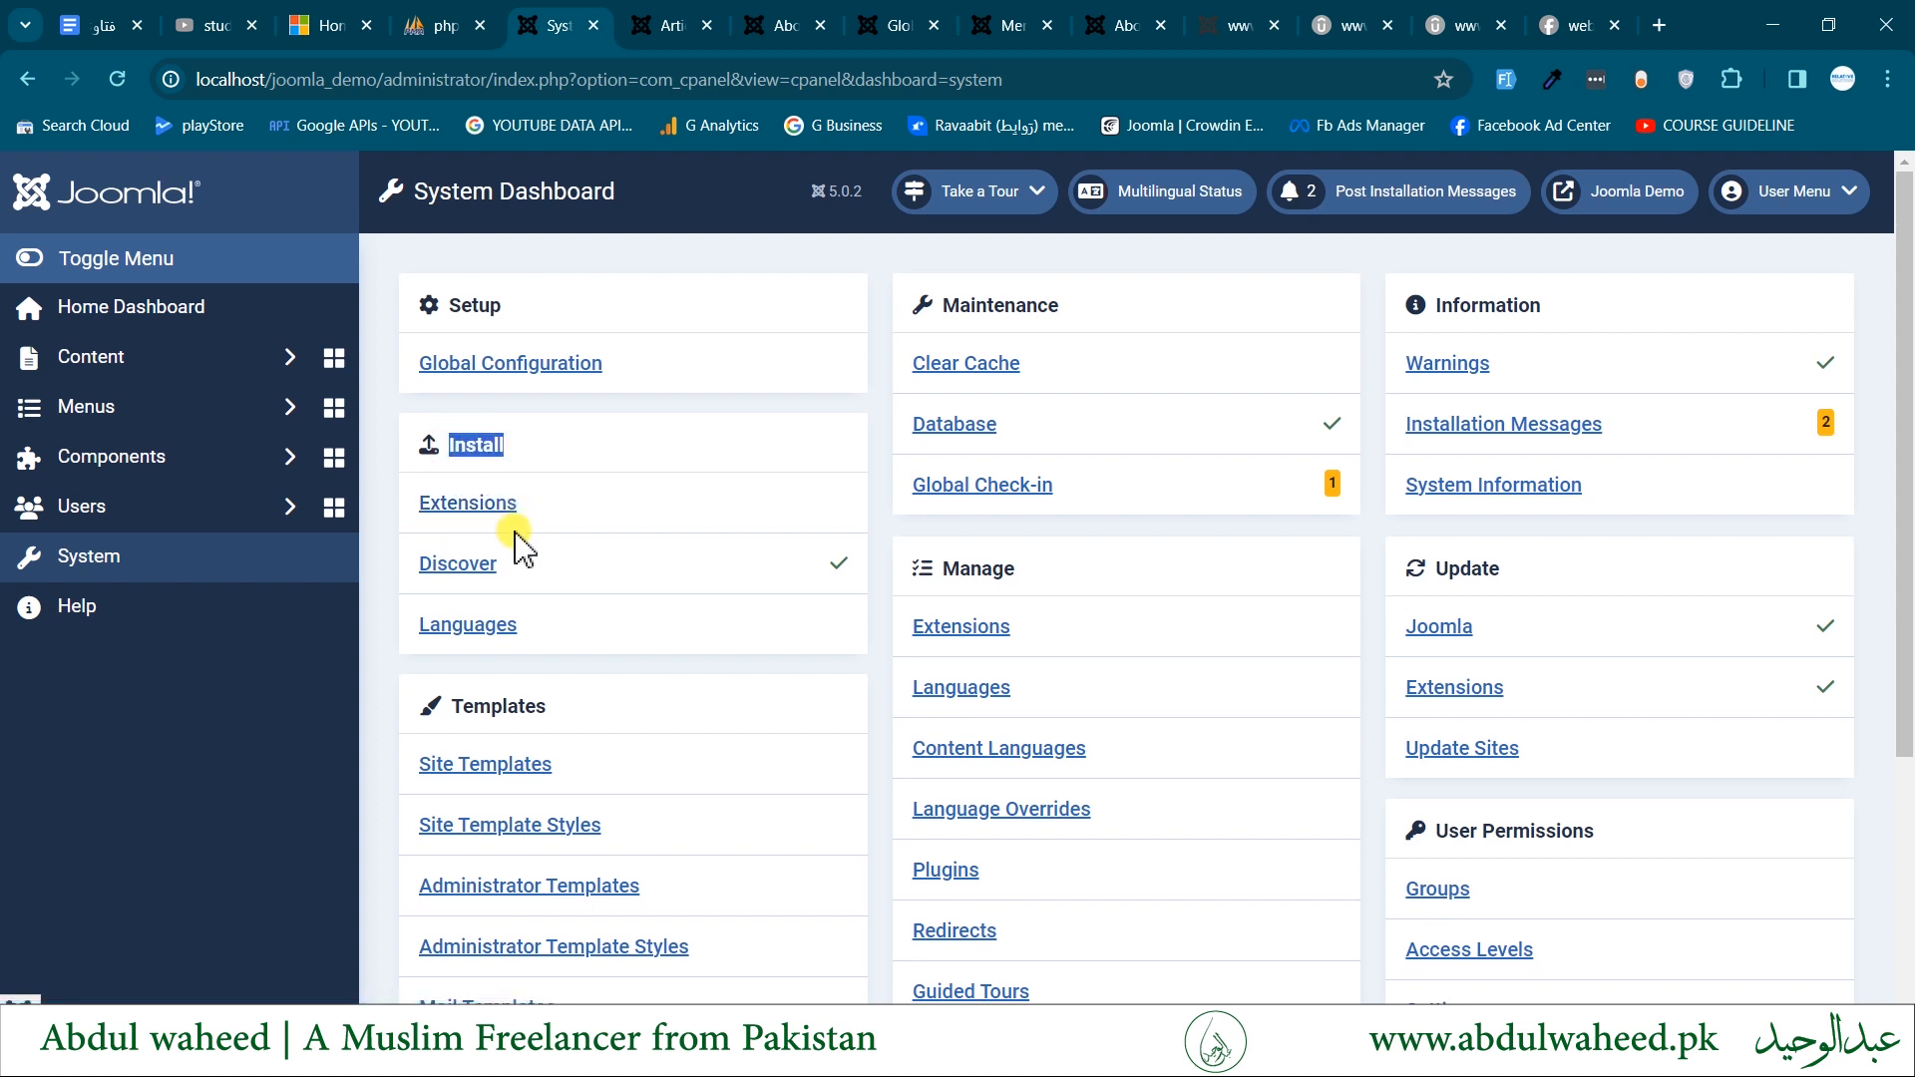
{"action": "left_click", "coordinate": [439, 564]}
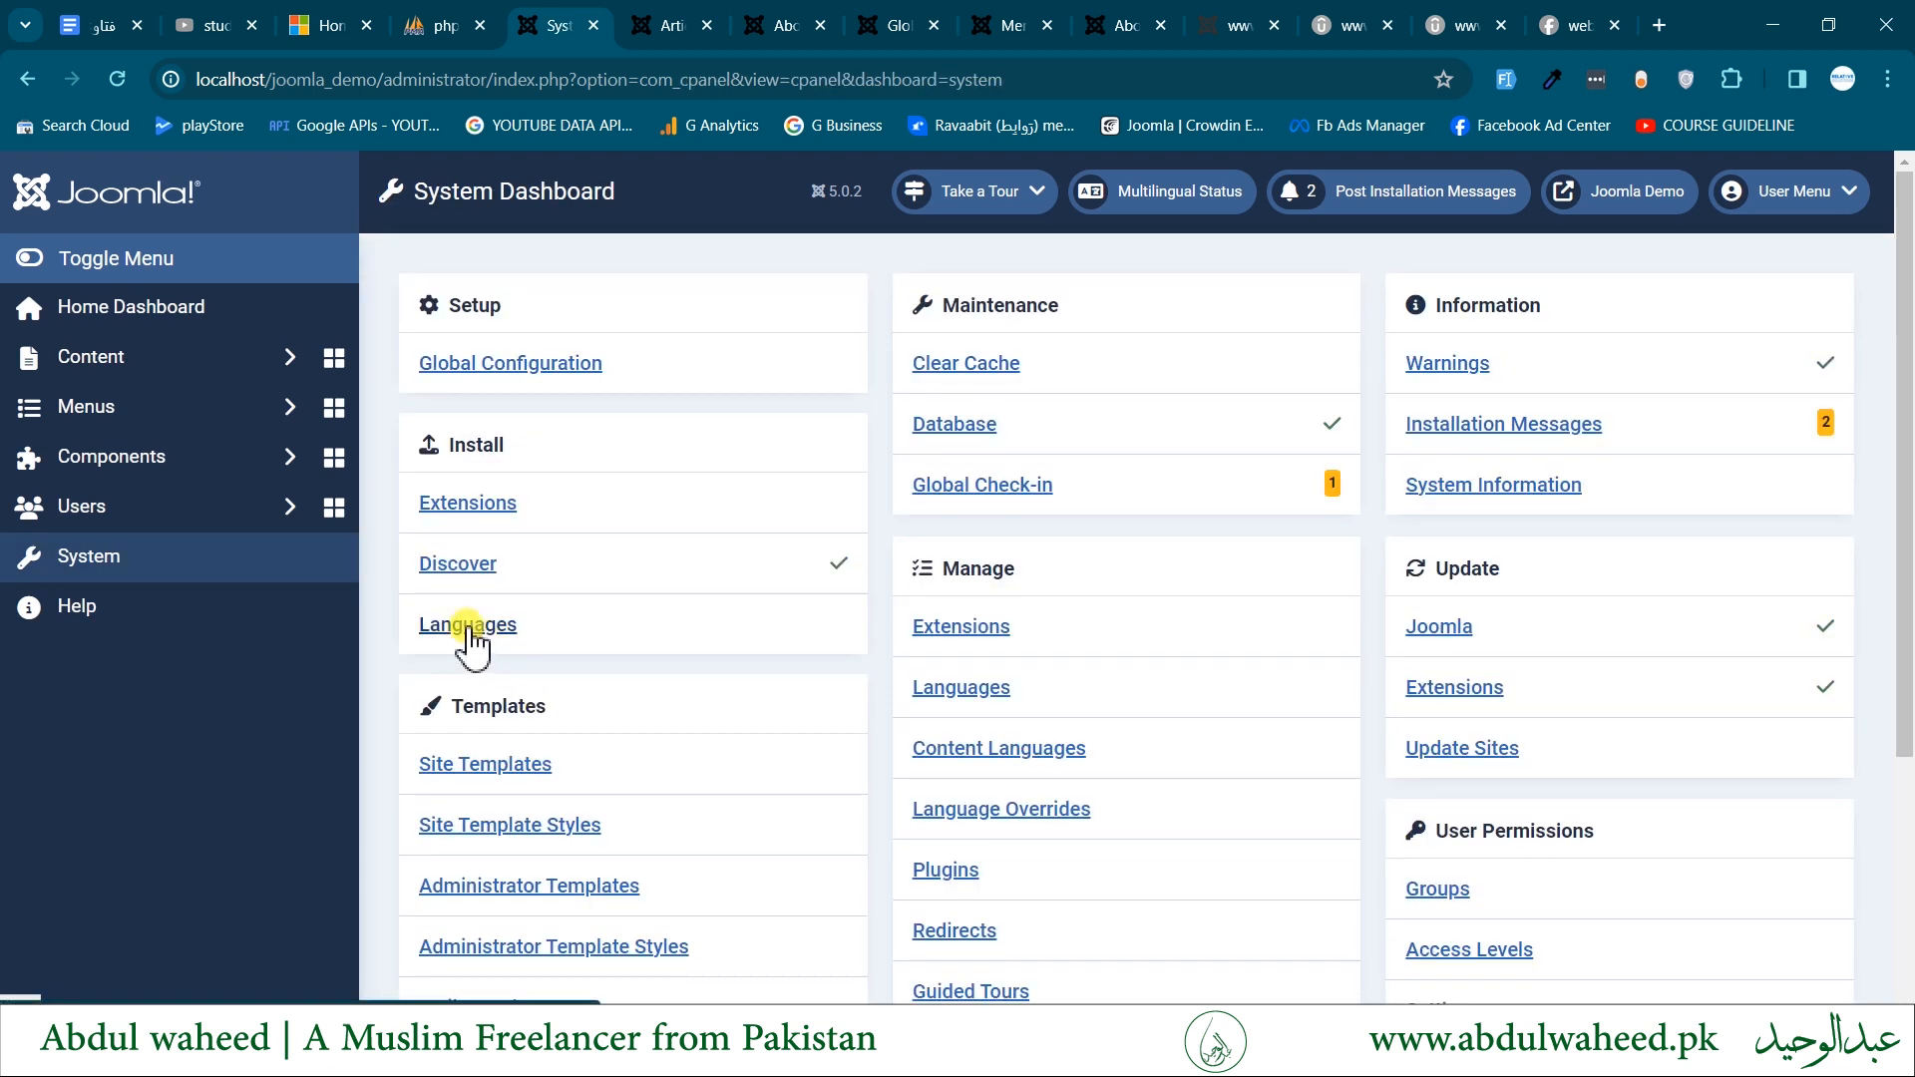
- Open the language installation list from the System Dashboard, read the message shown there, and return to the dashboard
{"action": "left_click", "coordinate": [467, 625]}
{"action": "left_click", "coordinate": [79, 565]}
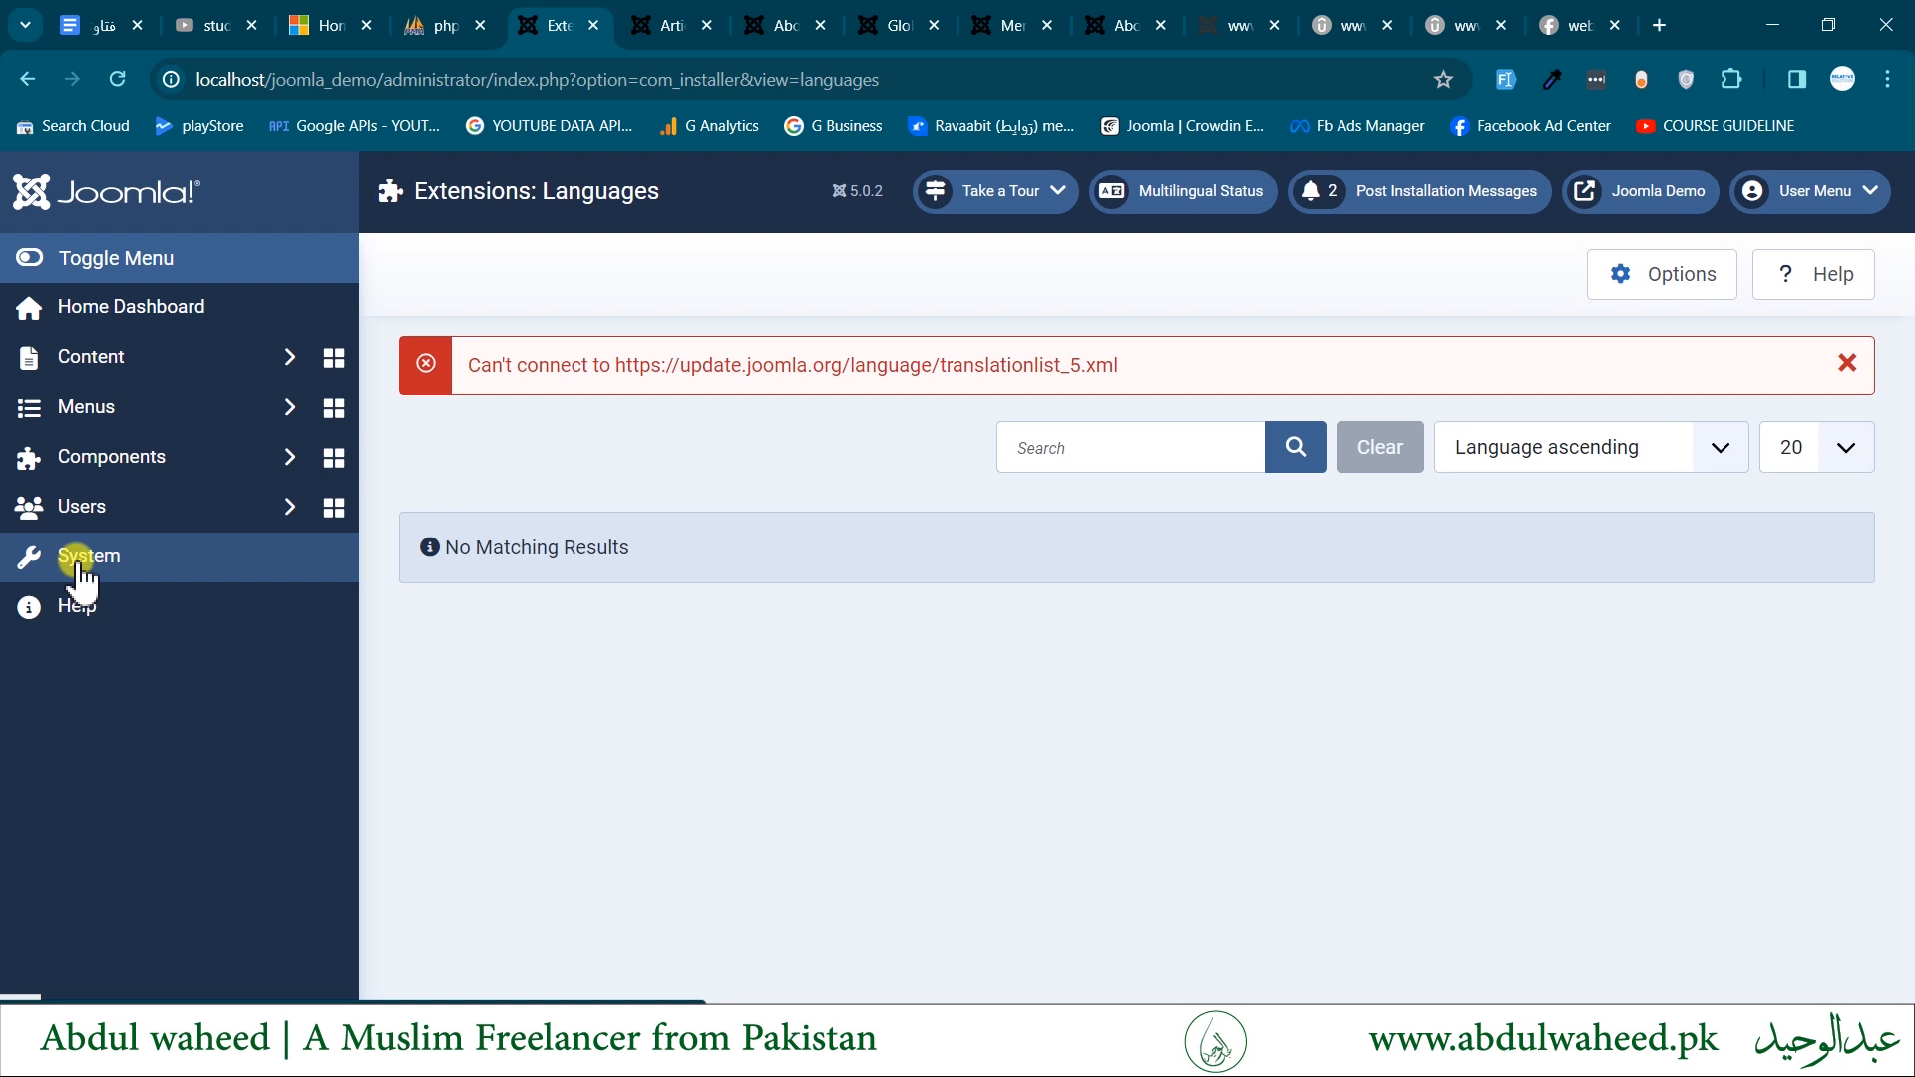
{"action": "left_click_drag", "start_coordinate": [513, 365], "coordinate": [846, 374]}
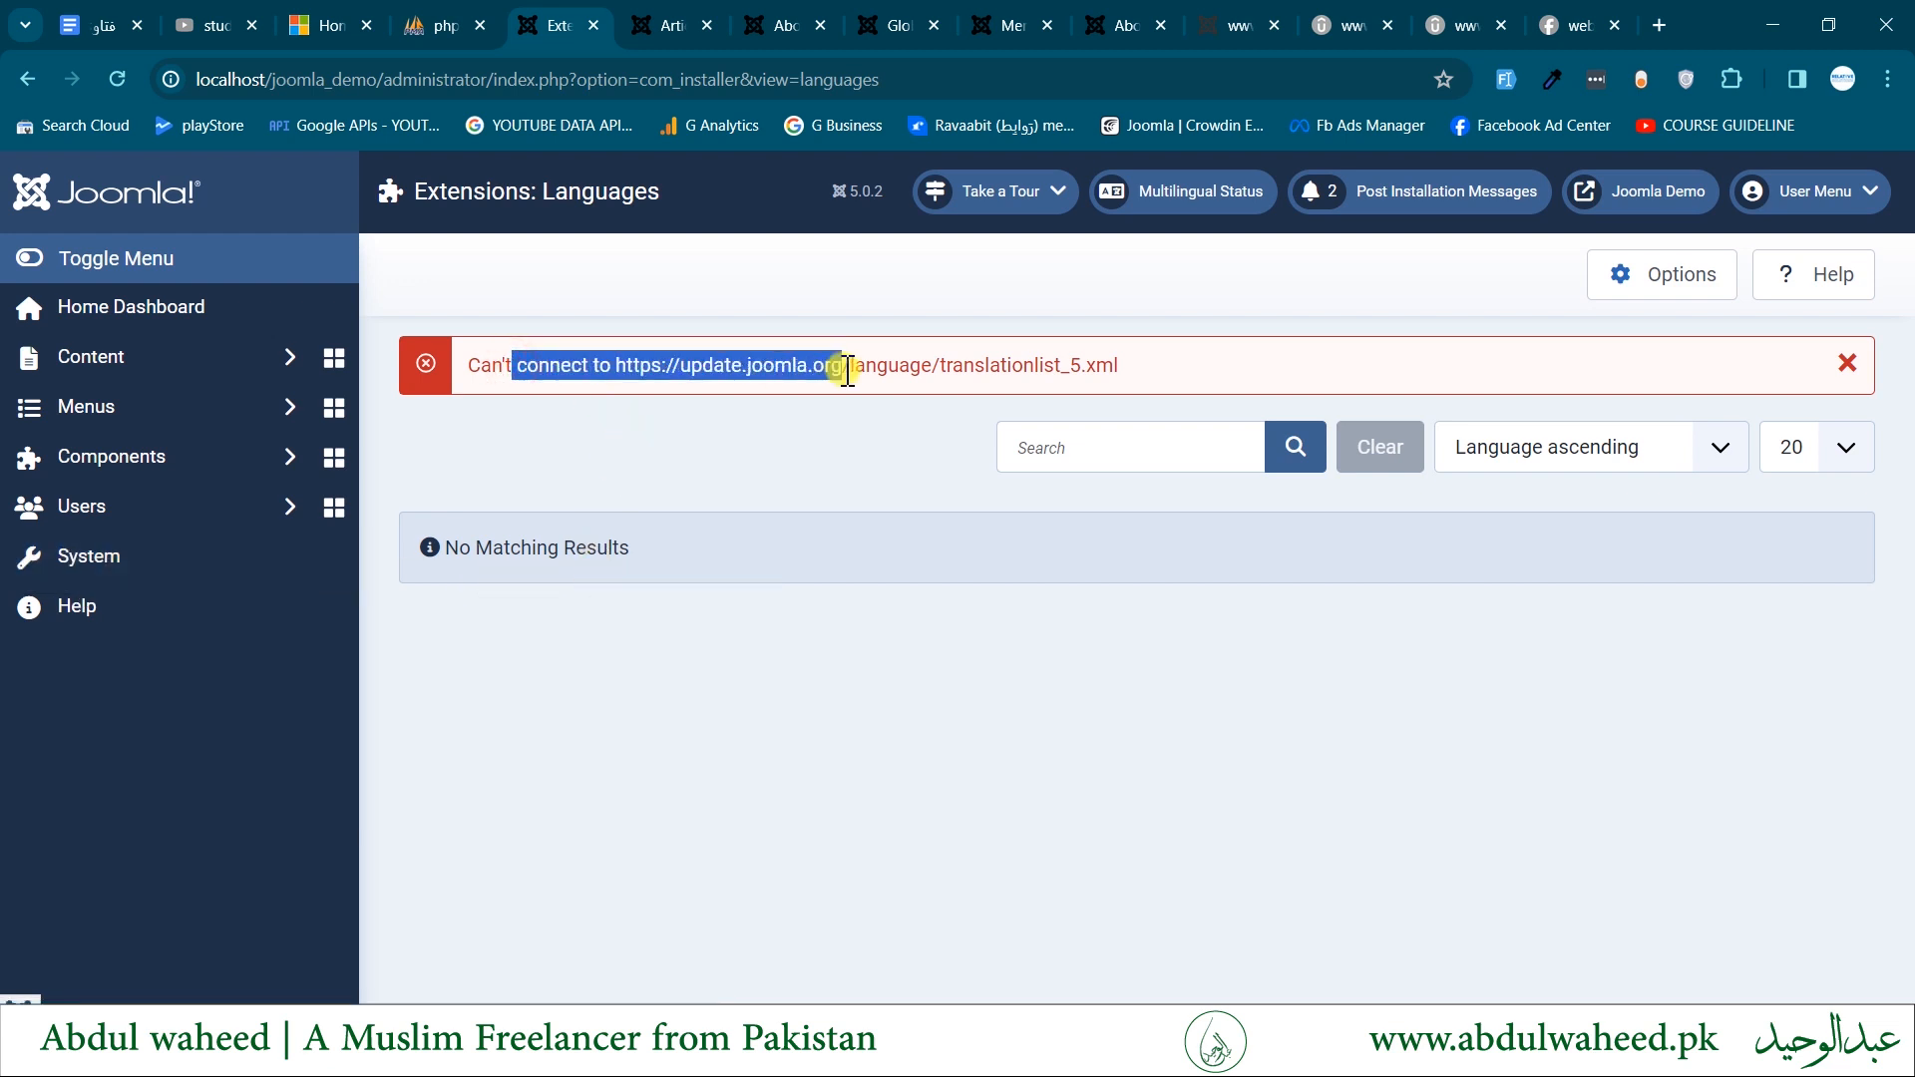
{"action": "left_click_drag", "start_coordinate": [1147, 379], "coordinate": [832, 371]}
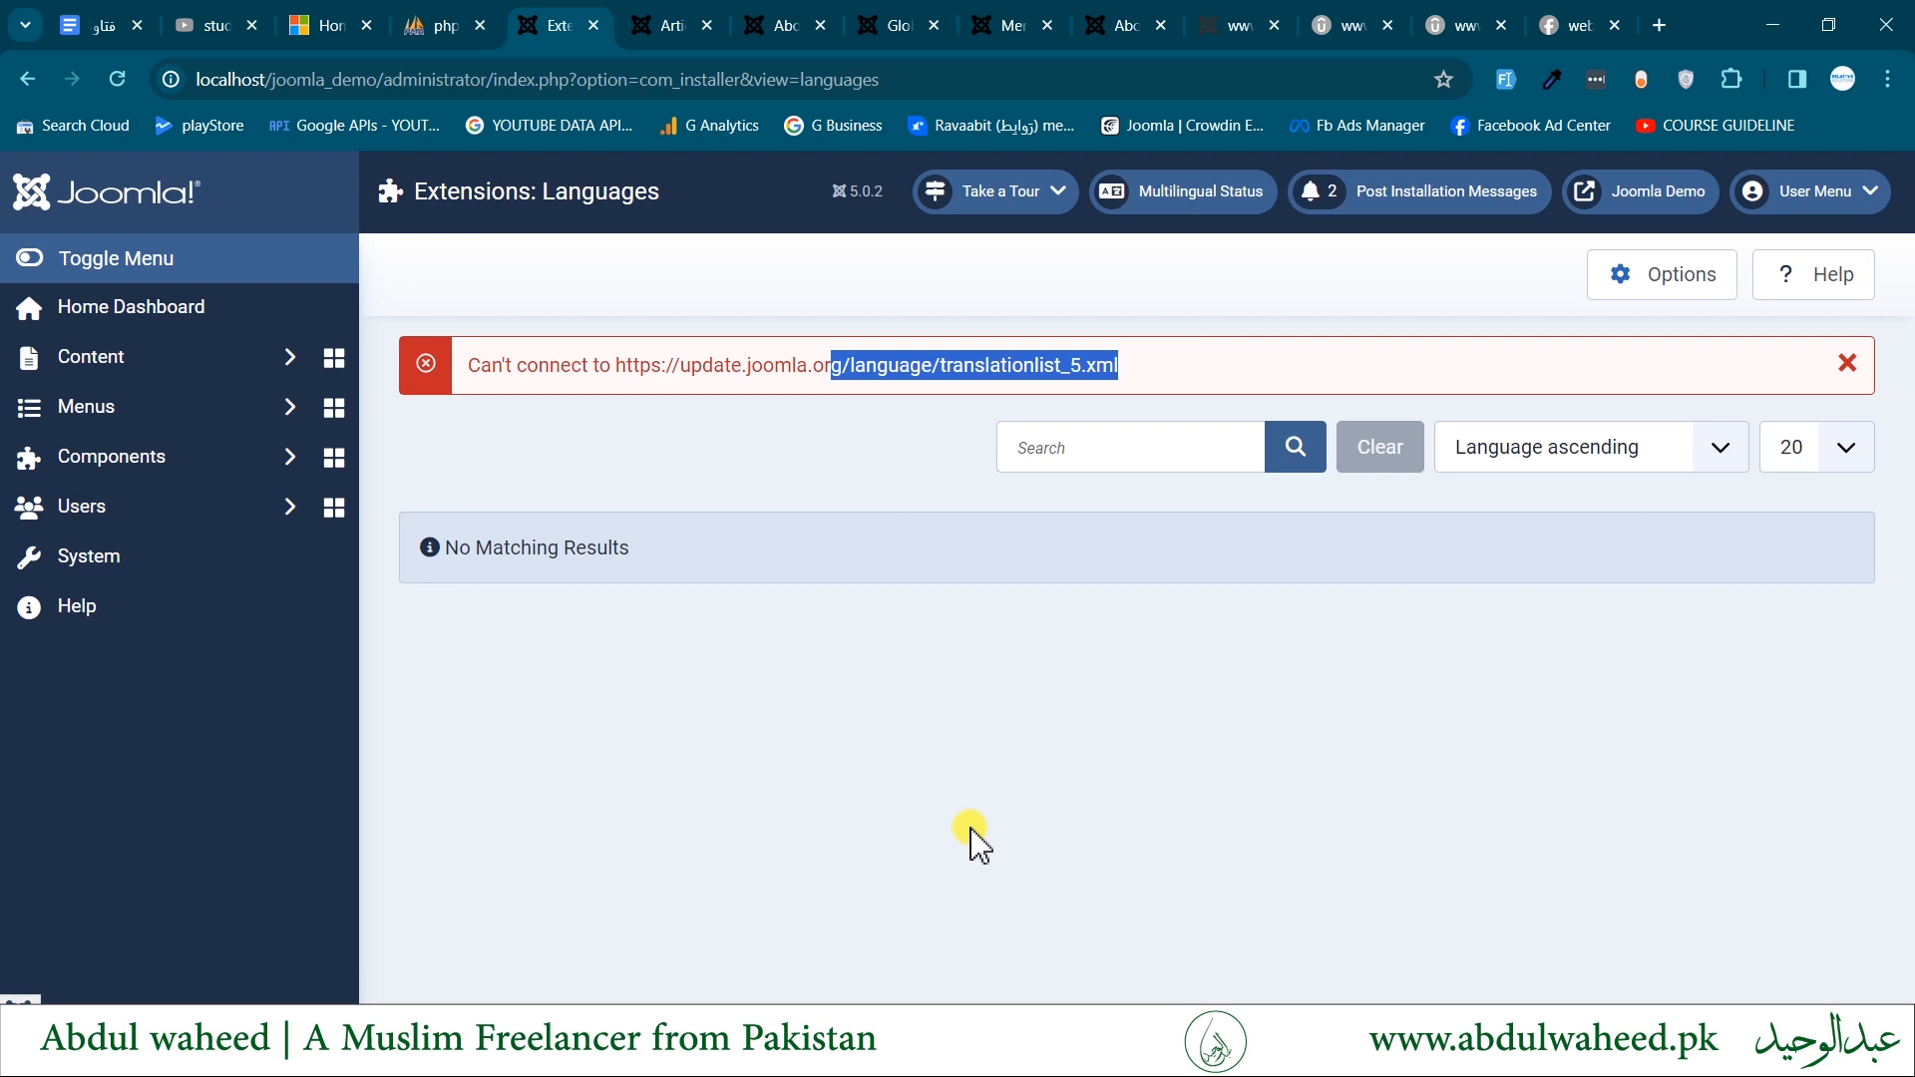
{"action": "left_click", "coordinate": [90, 554]}
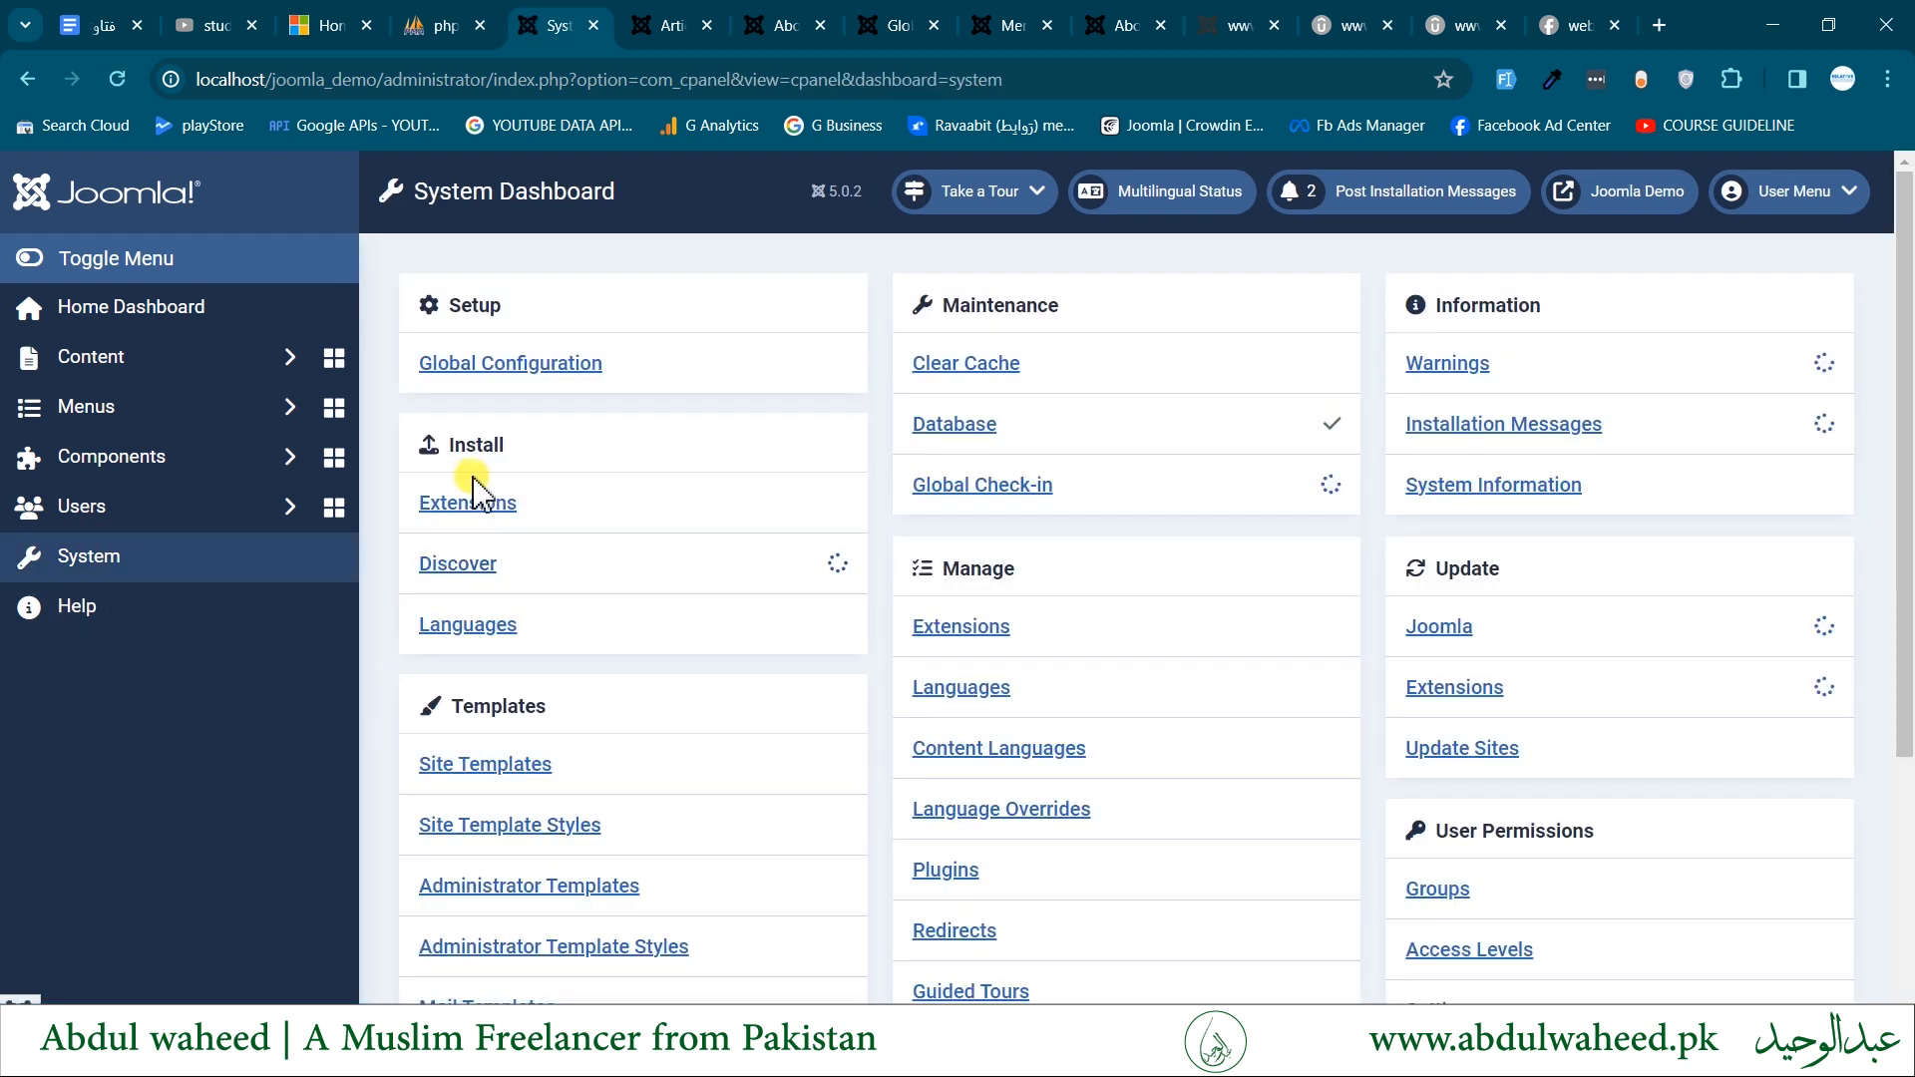
- Open the extension installation page and browse the Downloads folder for a package, cancelling without choosing a file
{"action": "left_click", "coordinate": [470, 504]}
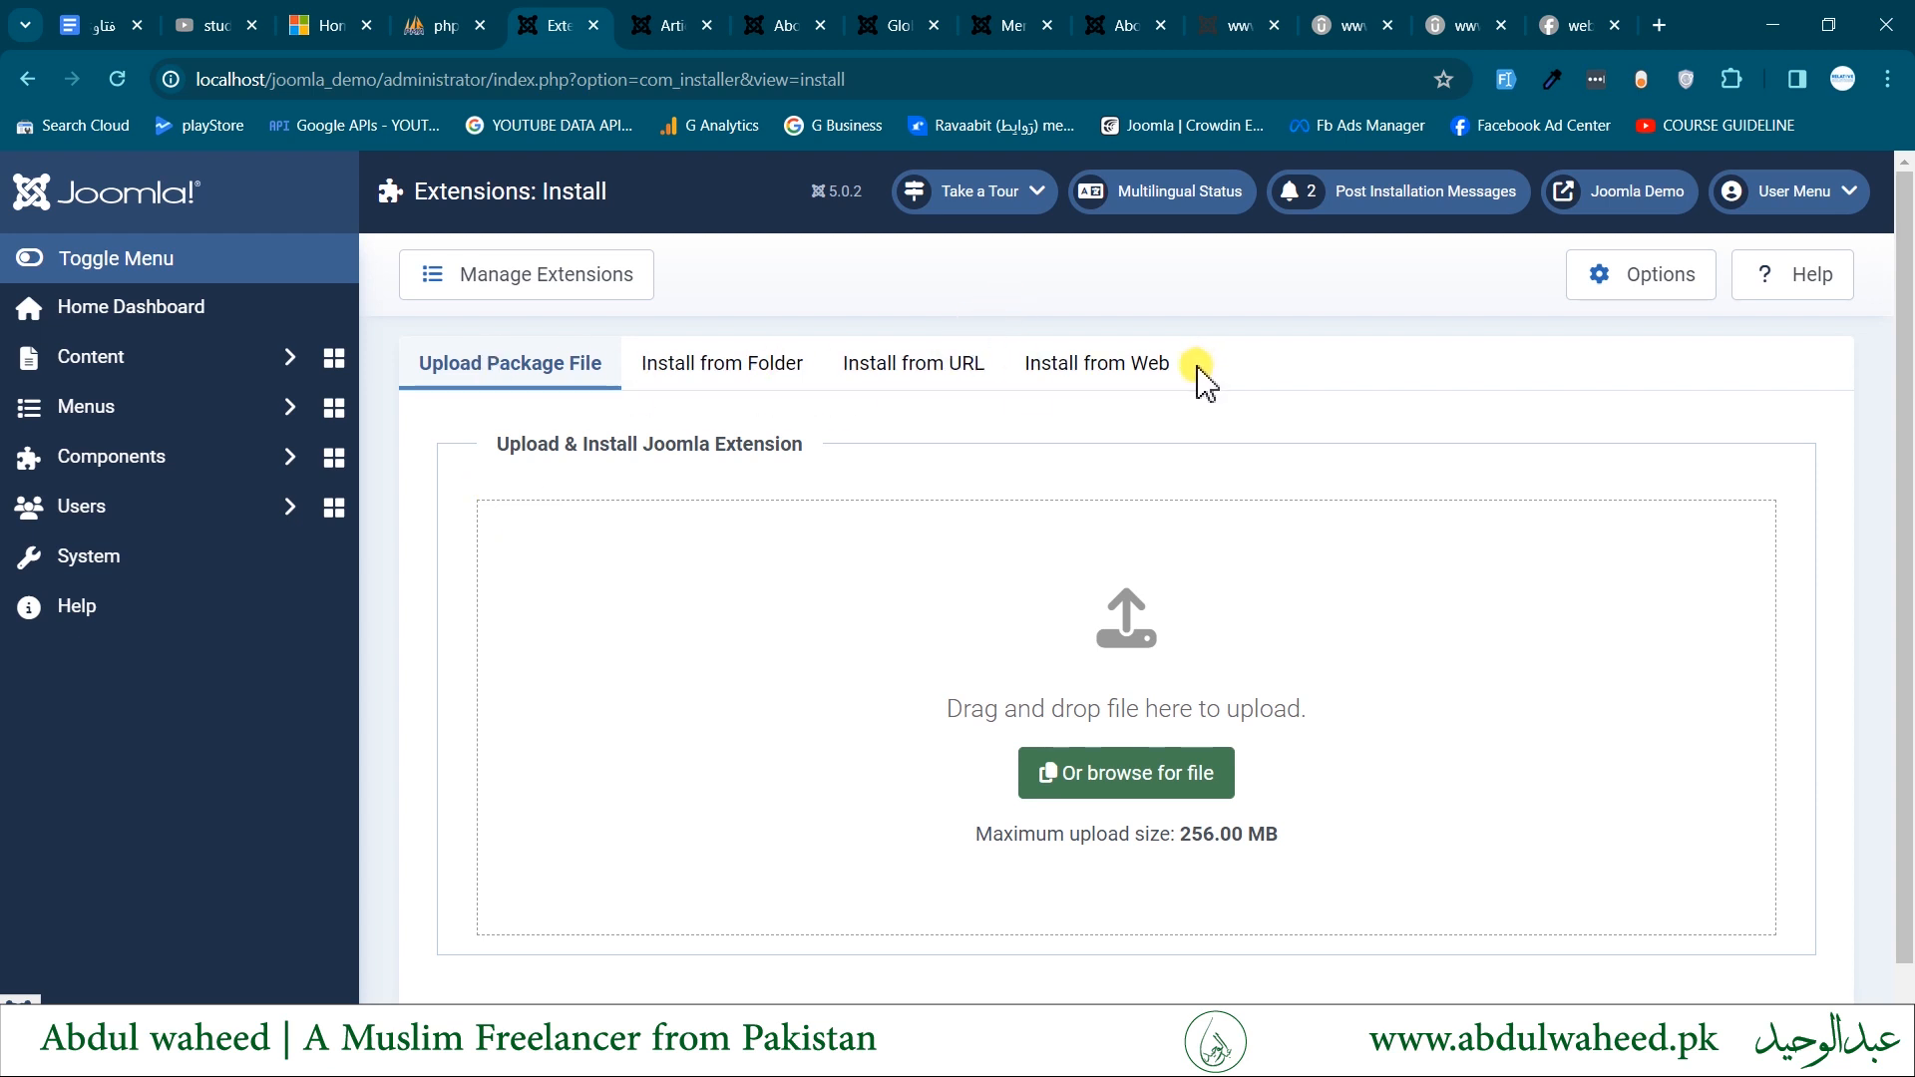
{"action": "left_click", "coordinate": [1135, 780]}
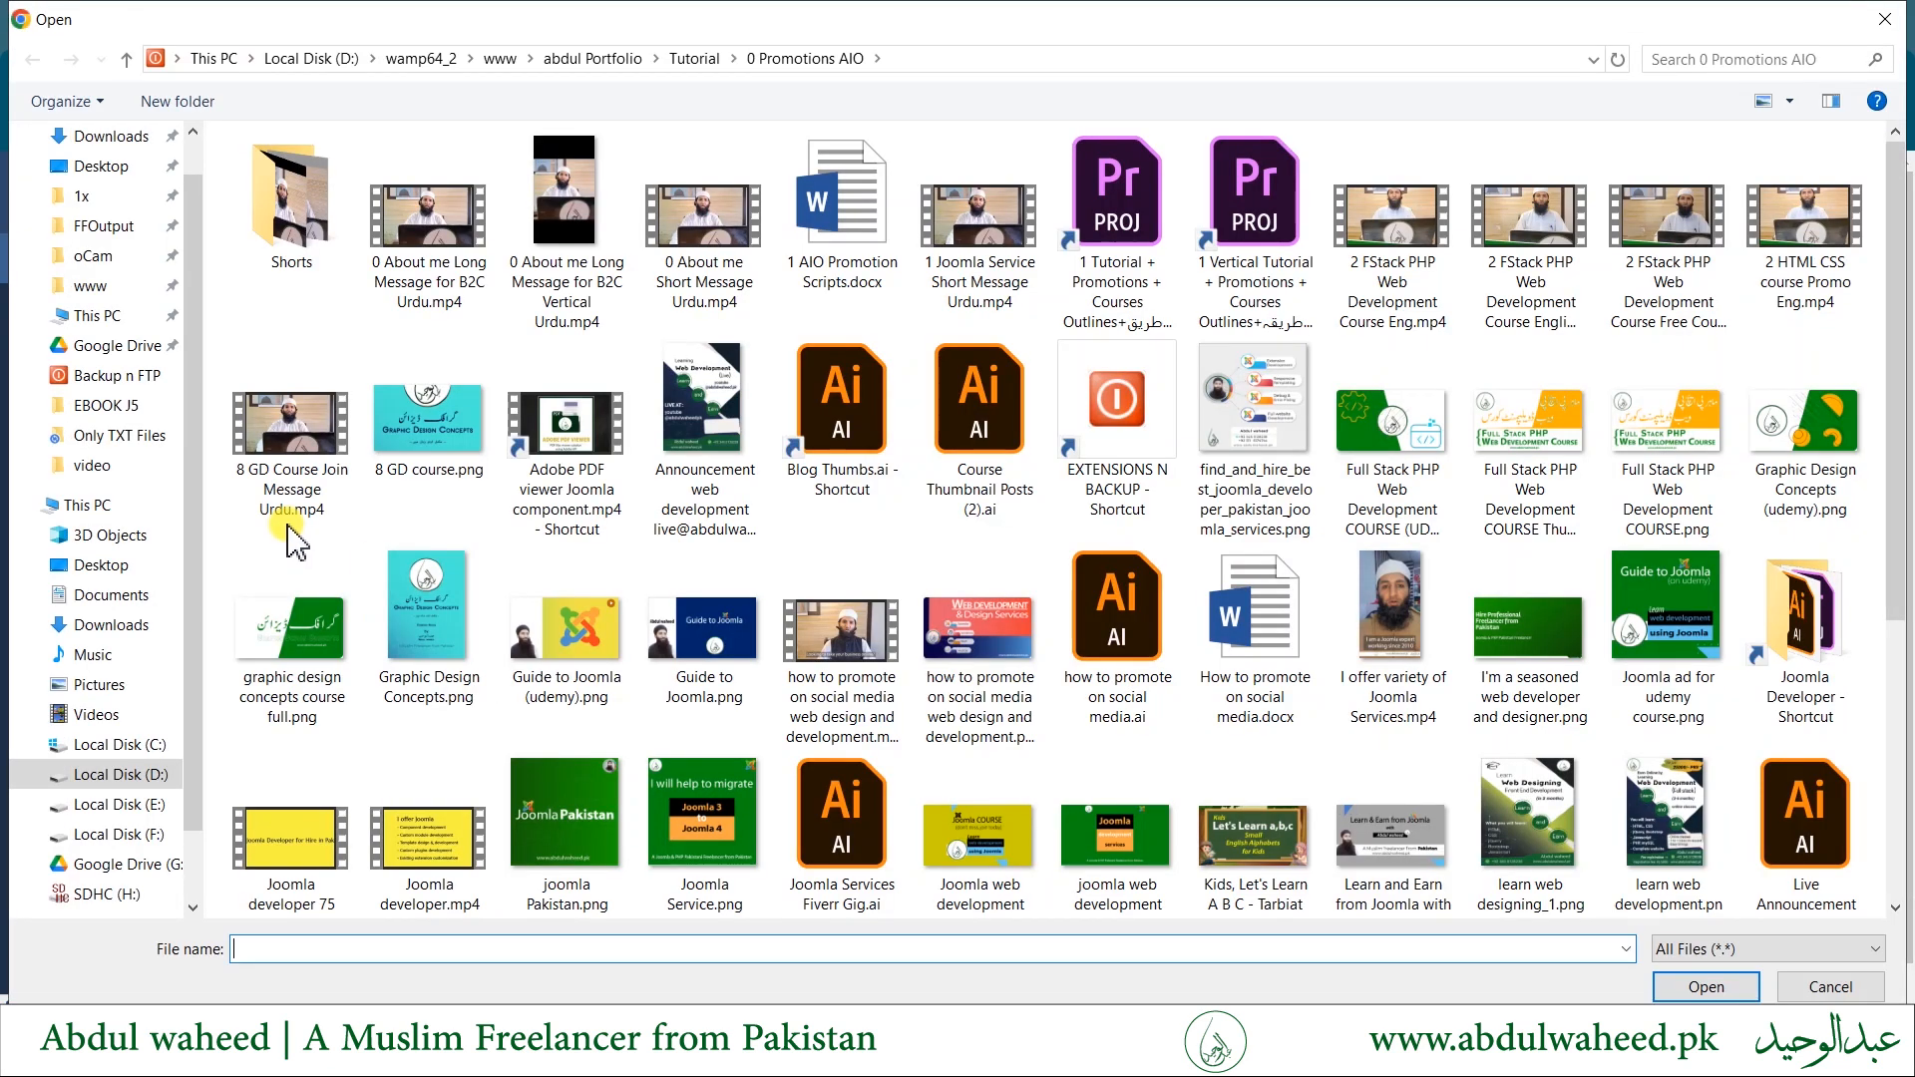
{"action": "left_click", "coordinate": [111, 137]}
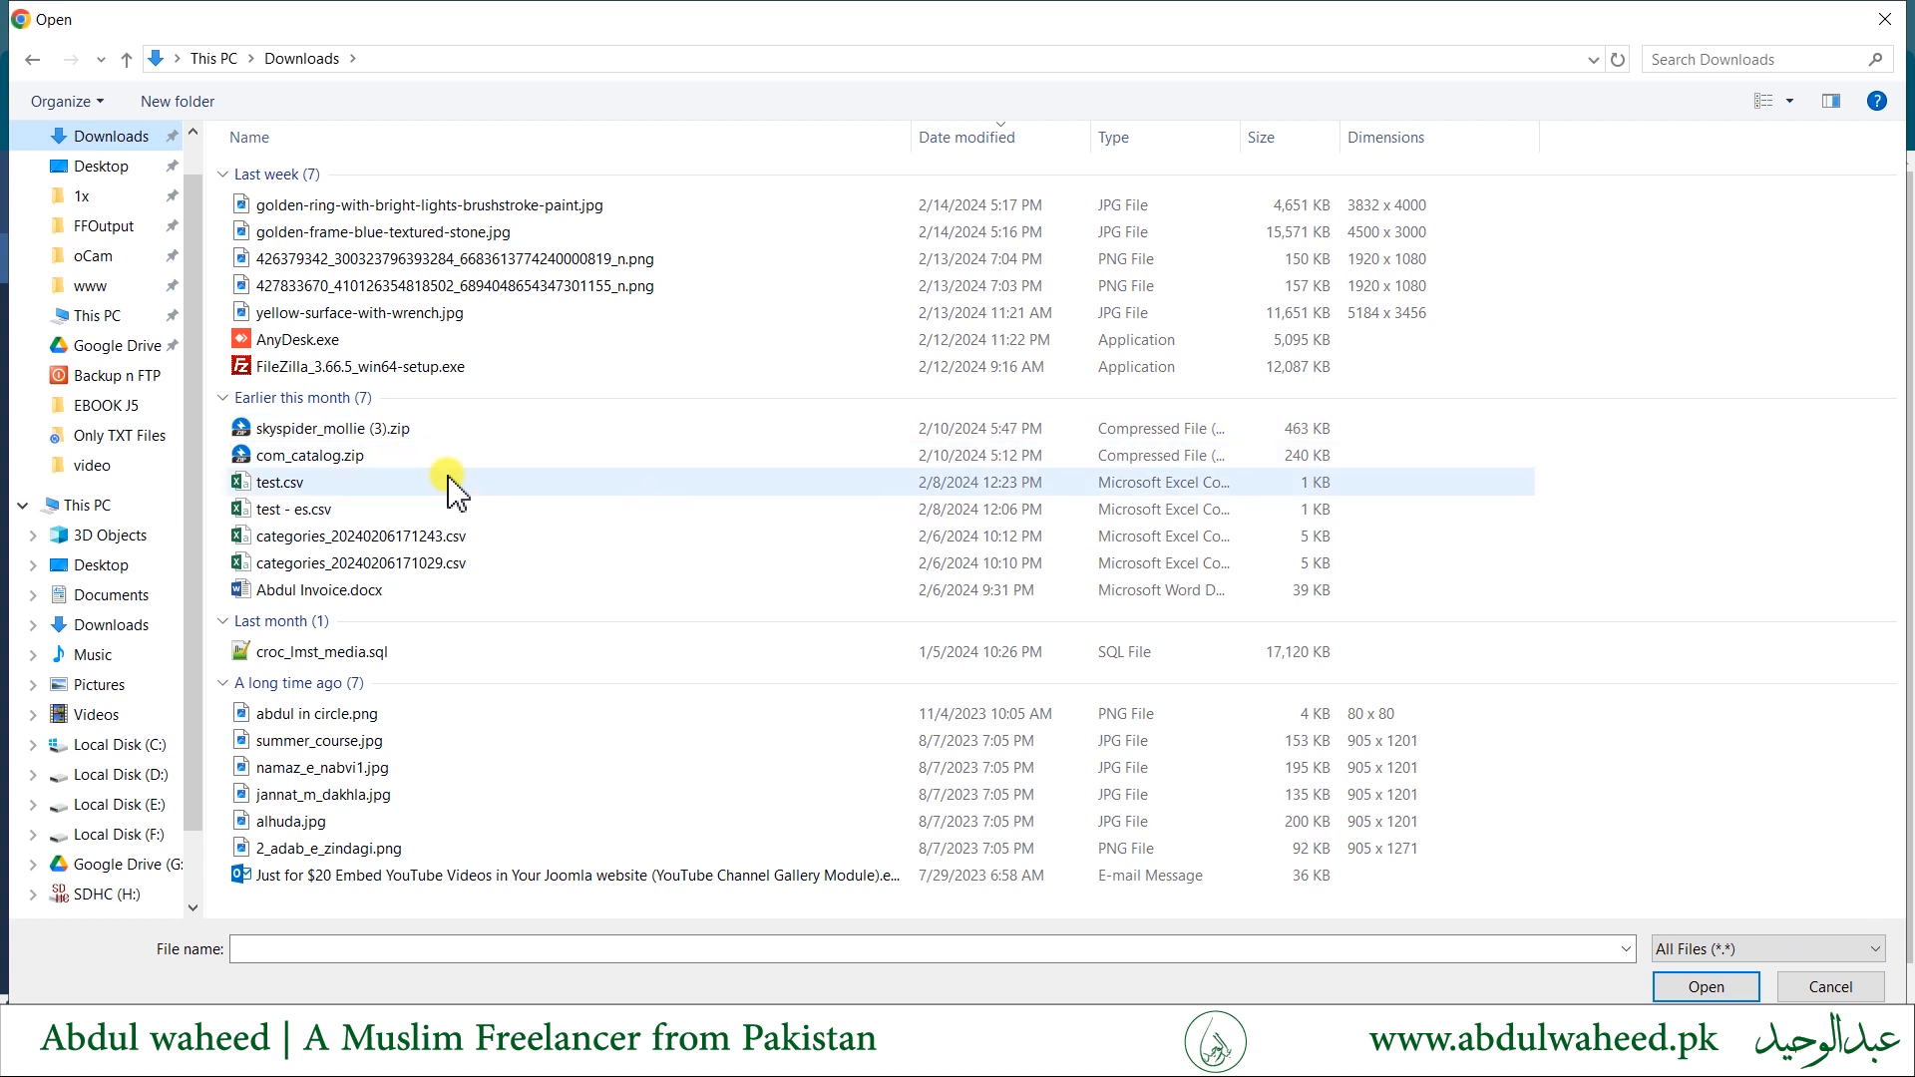
{"action": "left_click", "coordinate": [1811, 987]}
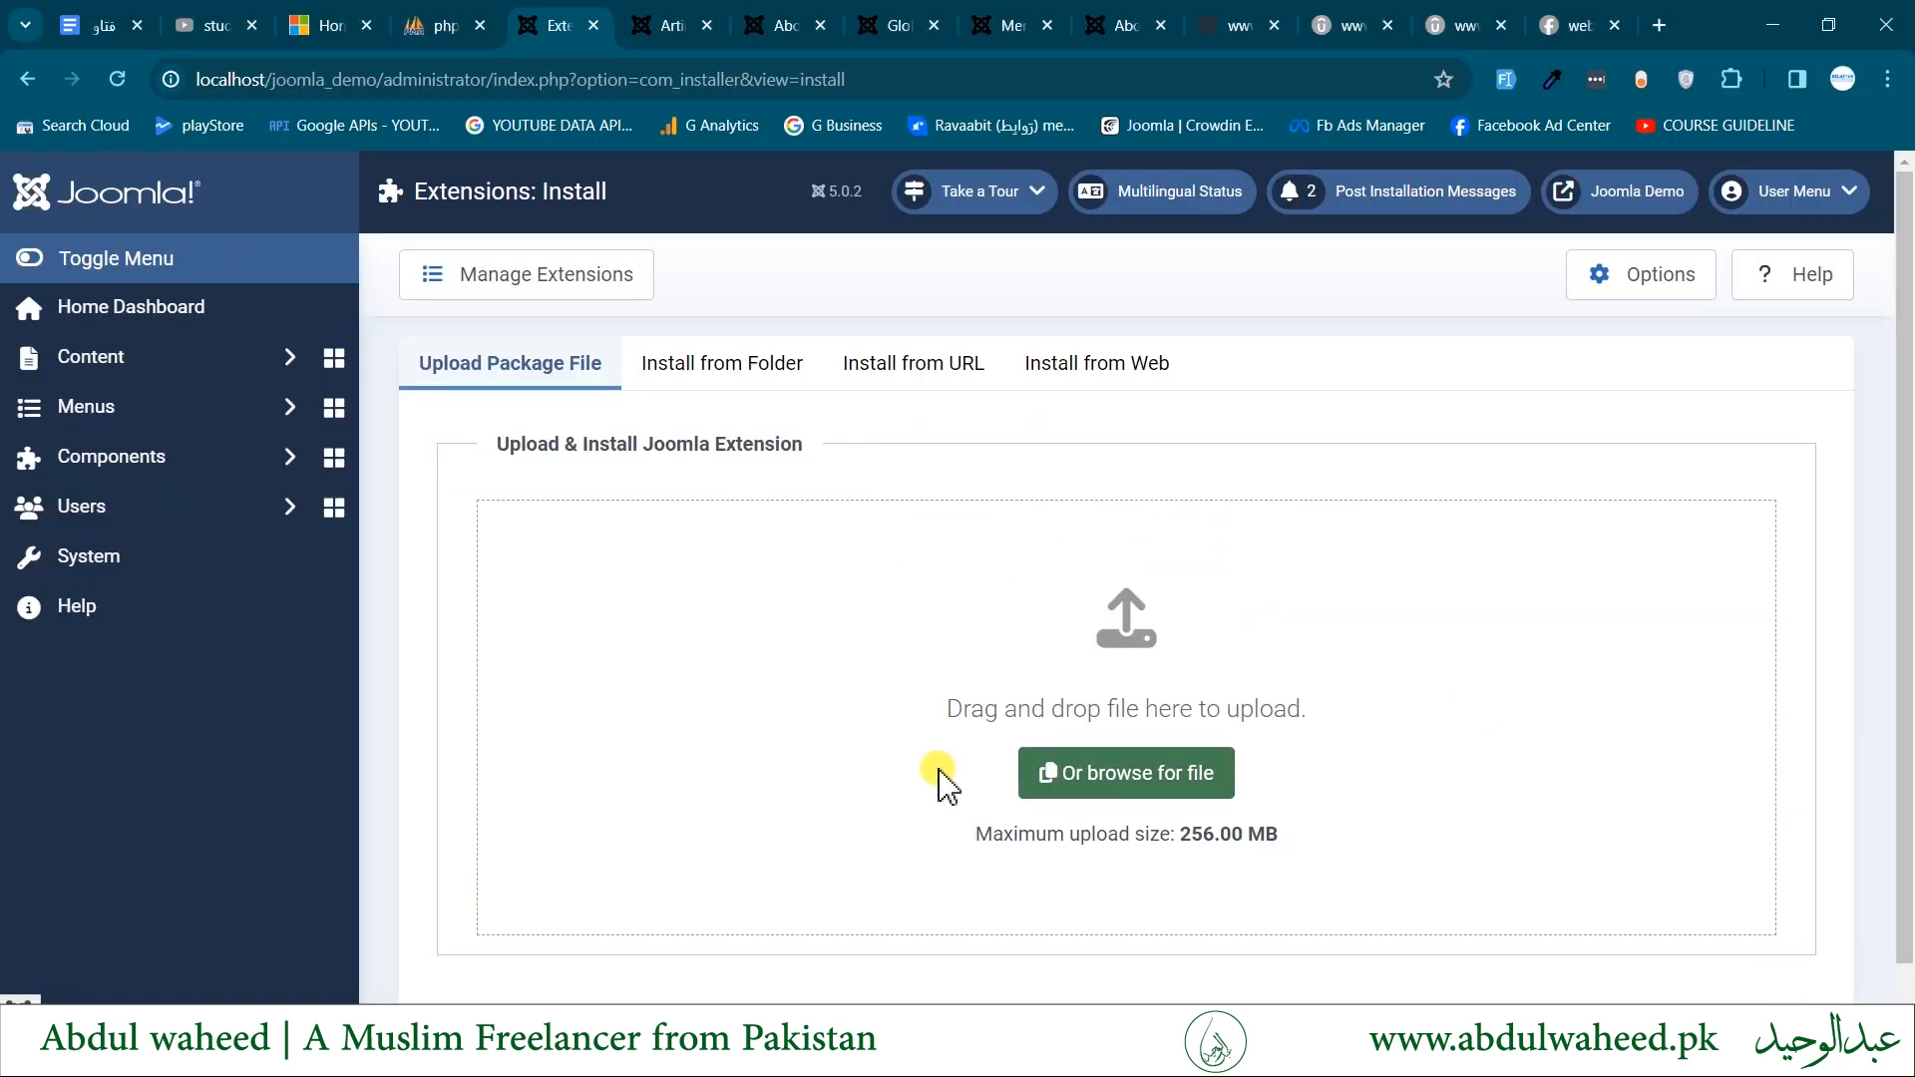
- Try picking skyspider_mollie (3).zip and test.csv from Downloads as the package to upload, and cancel the file selection
{"action": "left_click", "coordinate": [1124, 773]}
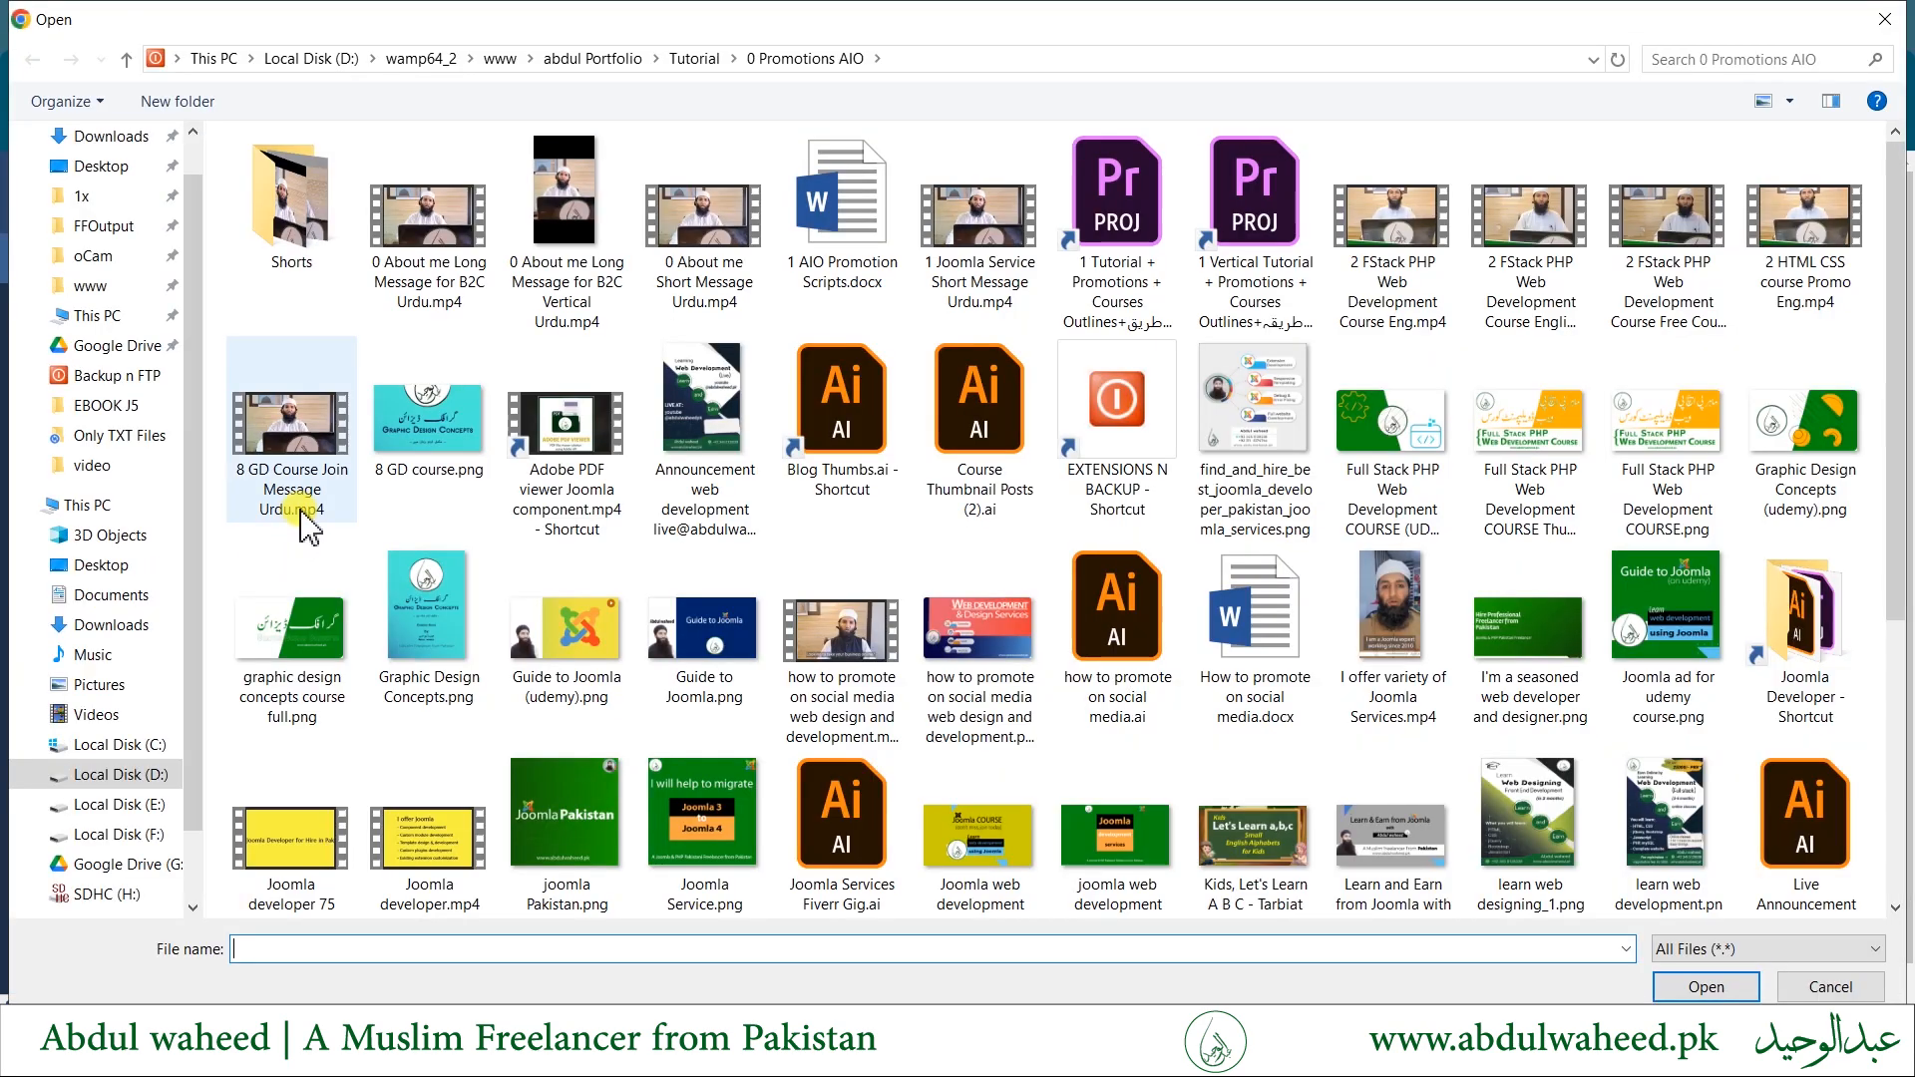
{"action": "left_click", "coordinate": [108, 136]}
{"action": "left_click", "coordinate": [363, 428]}
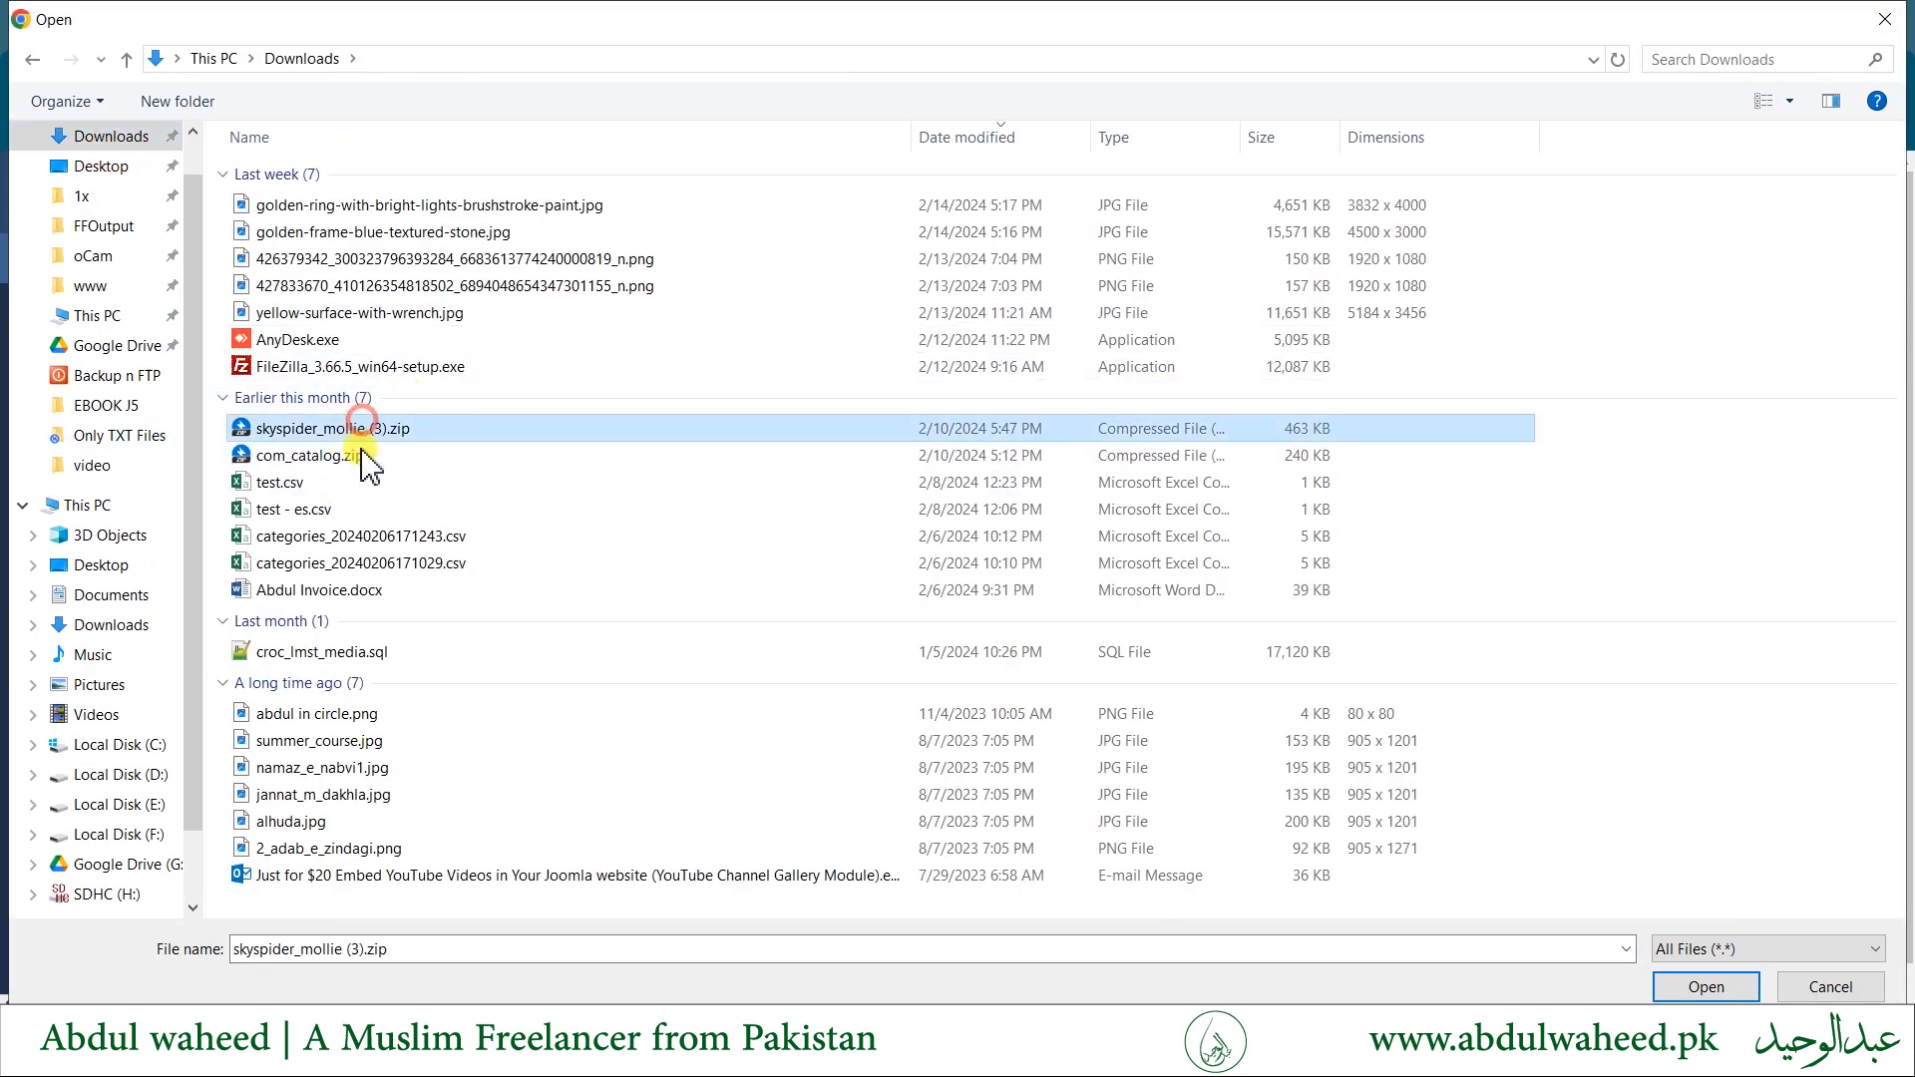
{"action": "left_click", "coordinate": [363, 482]}
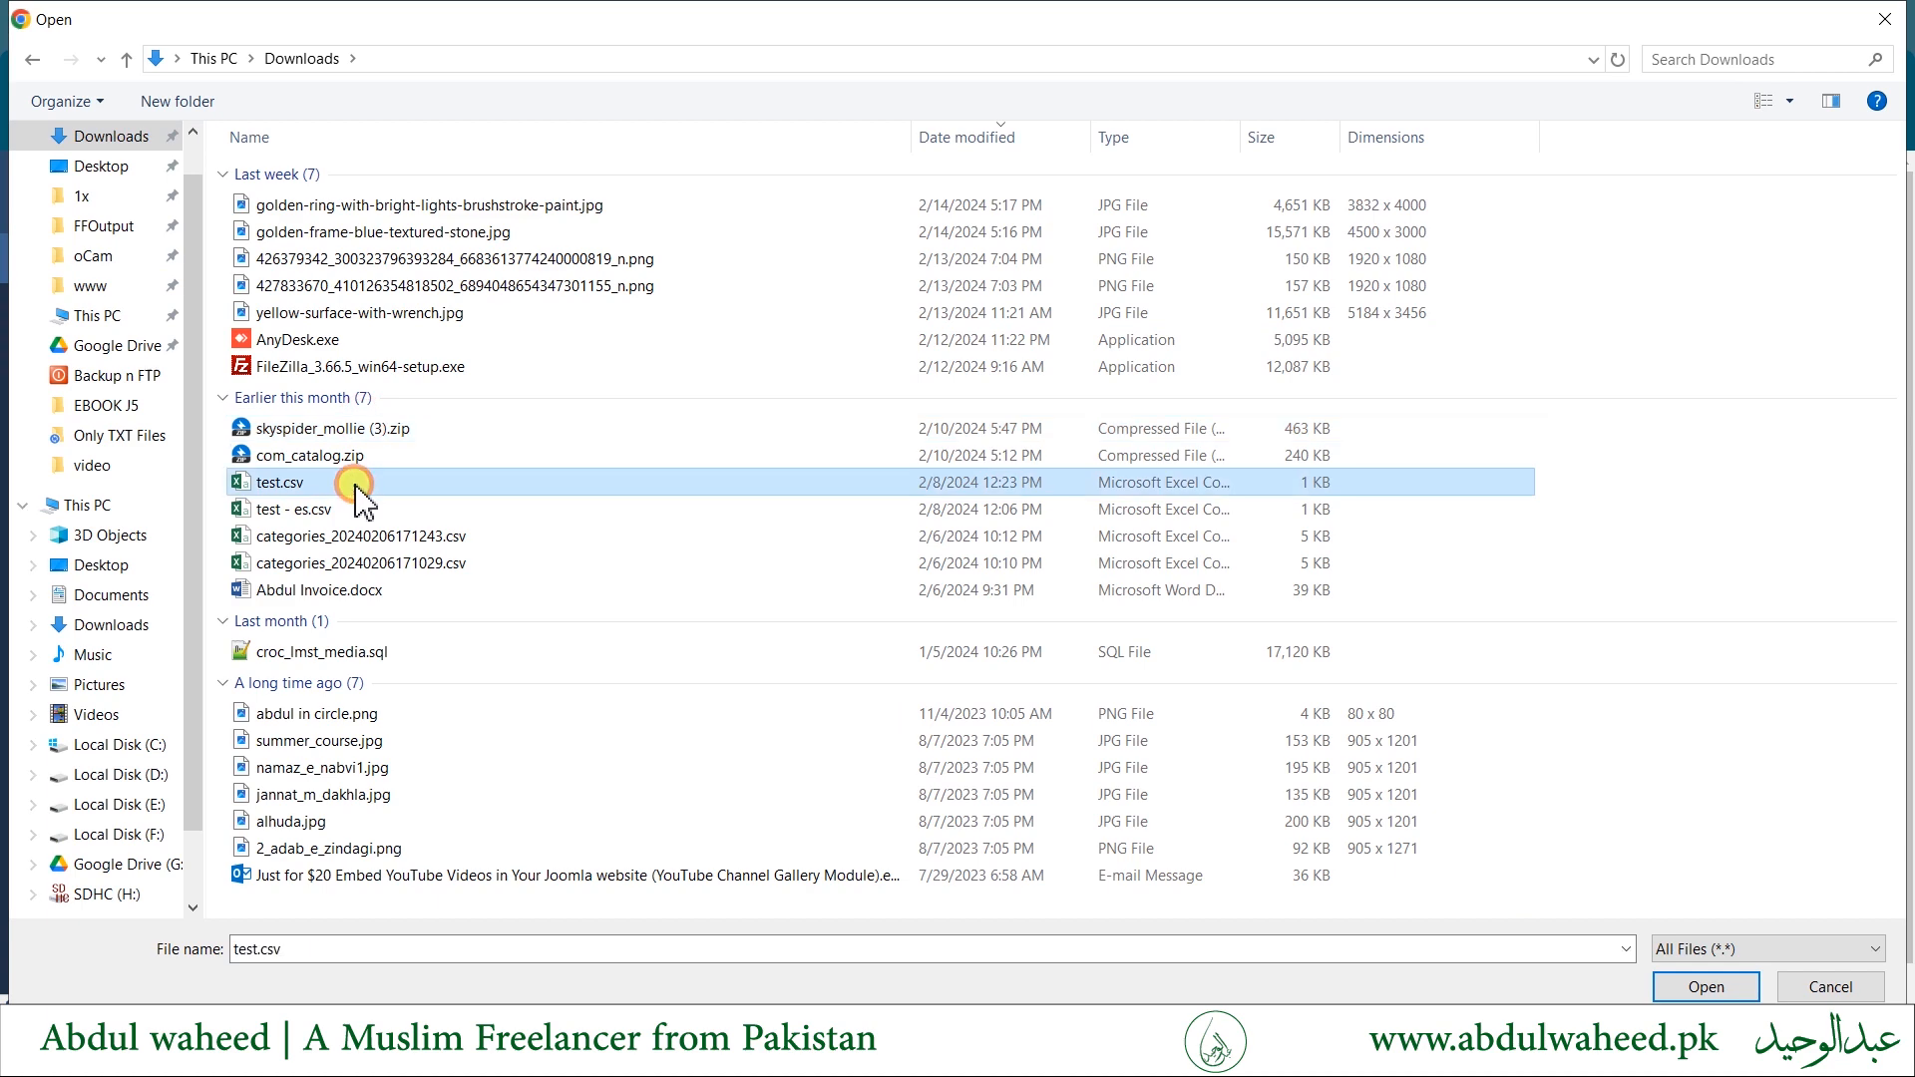
{"action": "left_click", "coordinate": [1834, 988]}
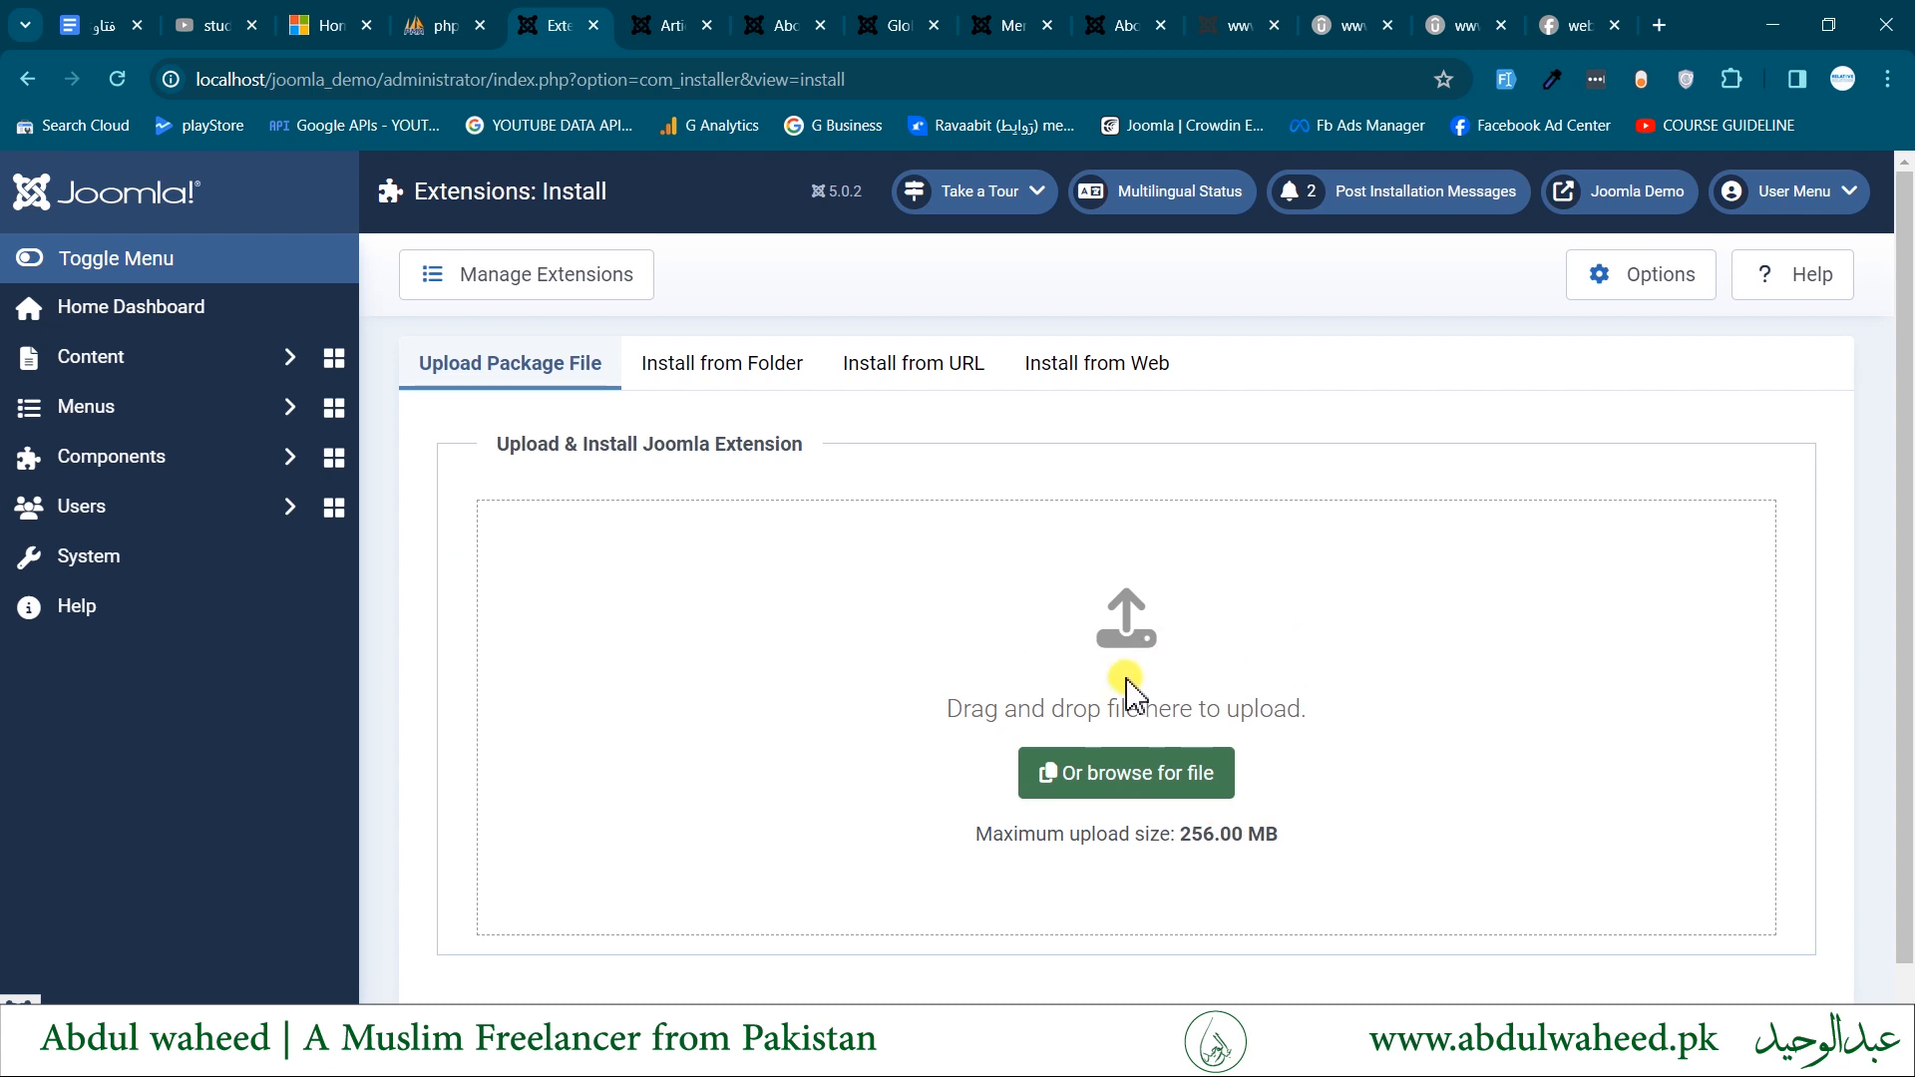
- Show the Install from Folder method and examine its folder path, including the /tmp part
{"action": "left_click", "coordinate": [723, 369]}
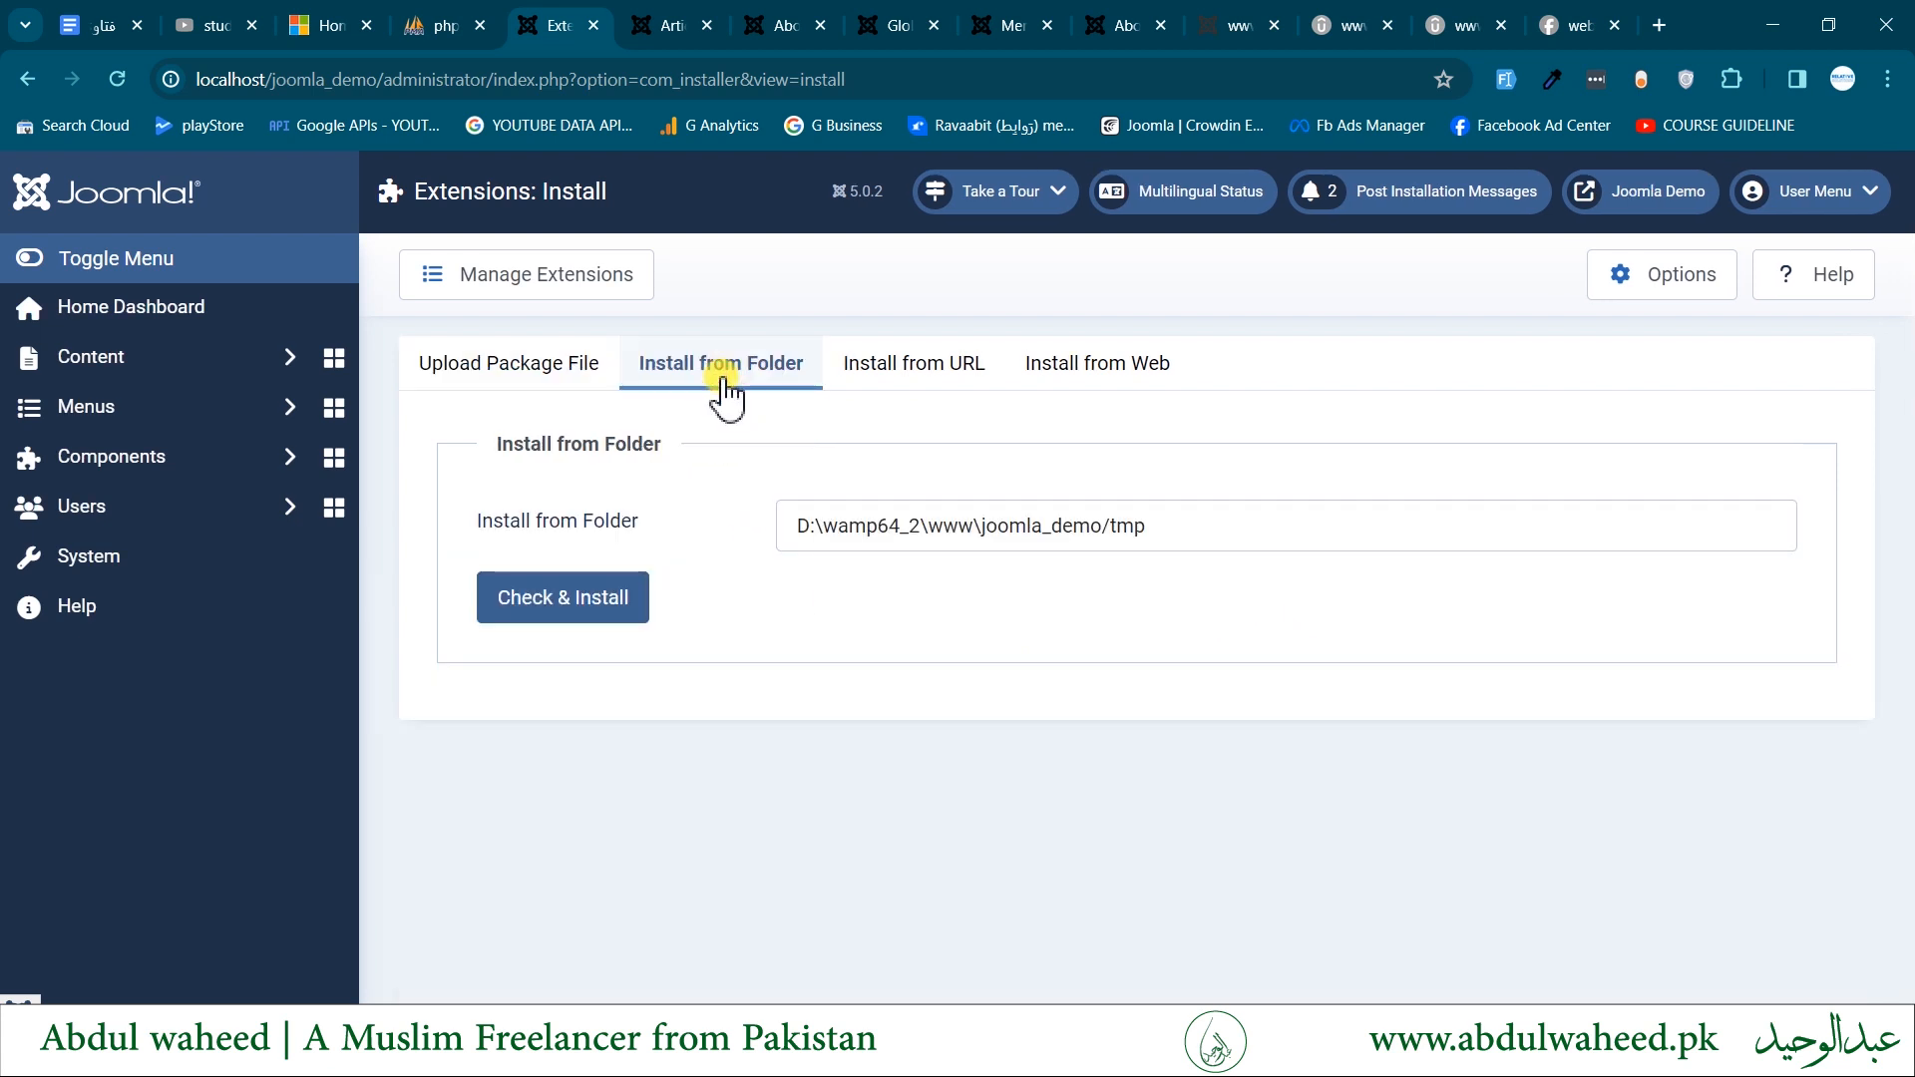
{"action": "left_click", "coordinate": [1210, 533]}
{"action": "left_click_drag", "start_coordinate": [1210, 536], "coordinate": [816, 527]}
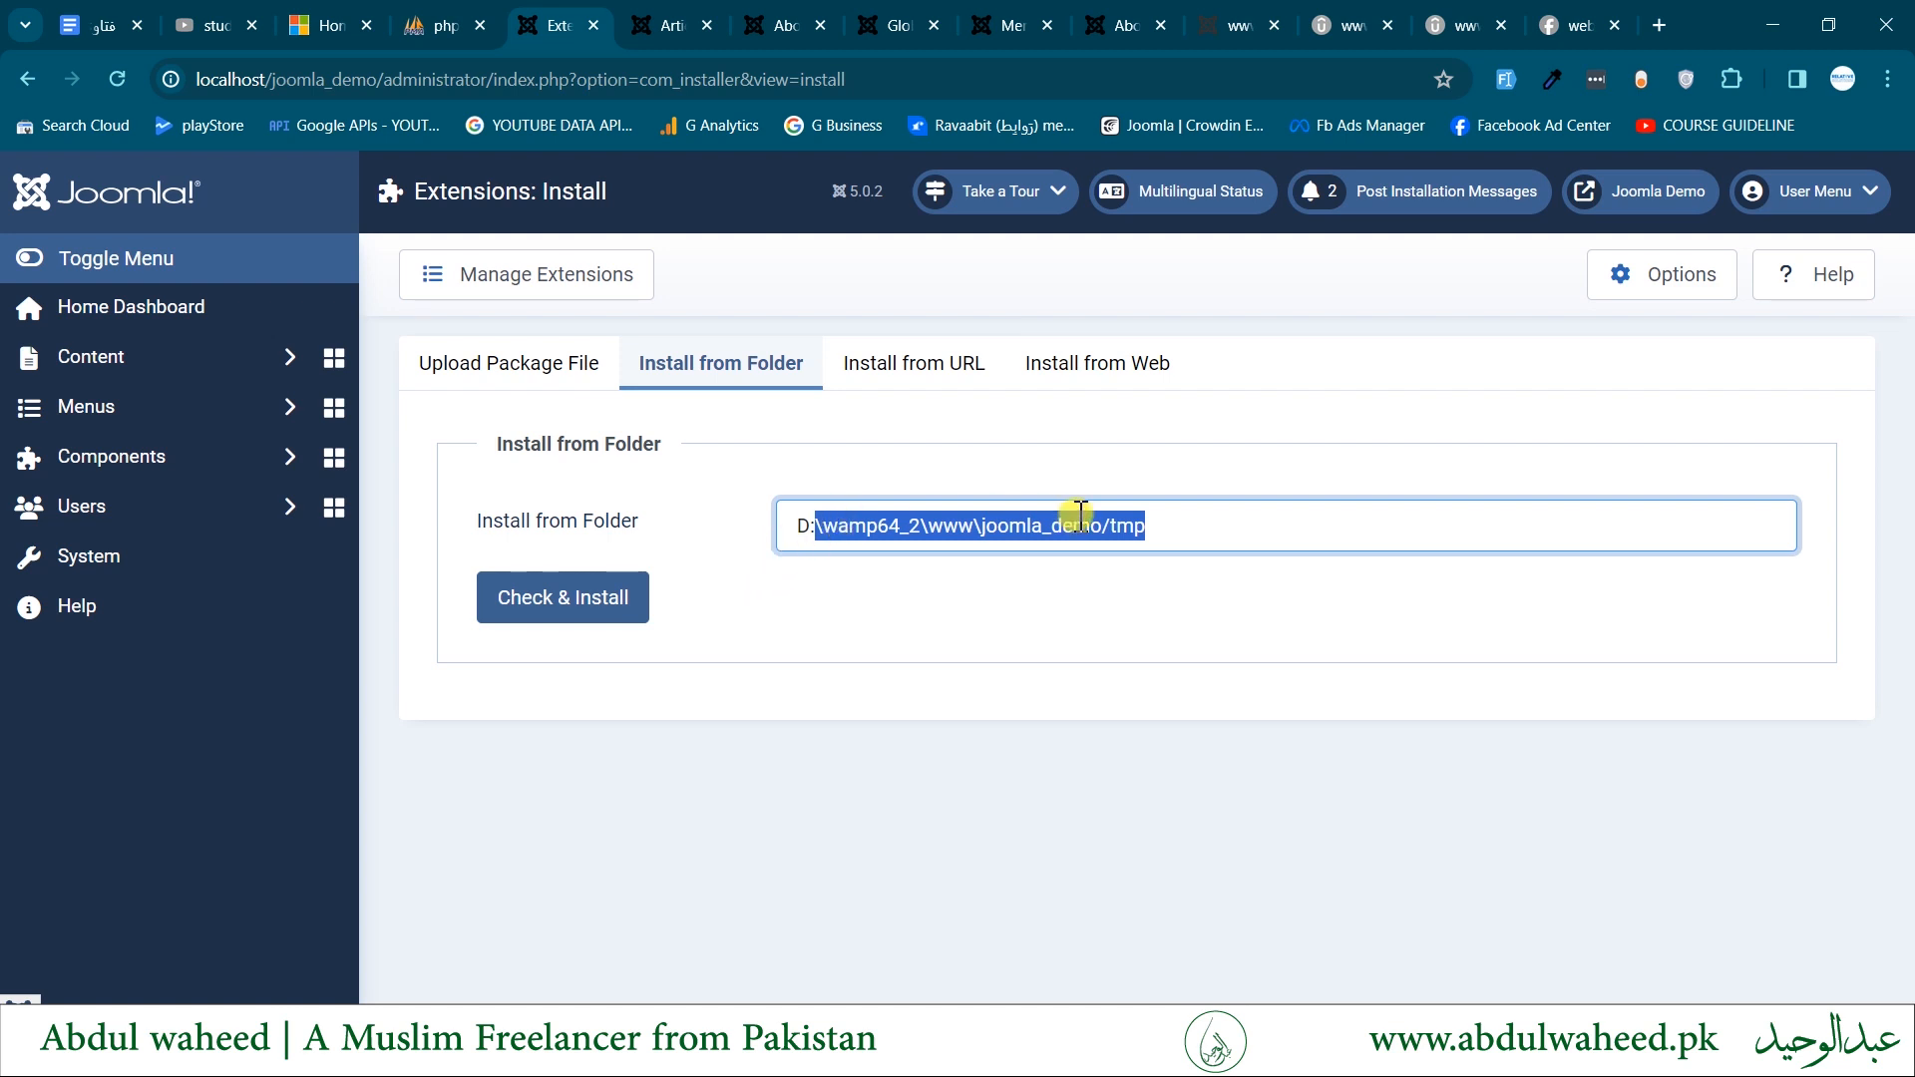
{"action": "left_click", "coordinate": [1196, 528]}
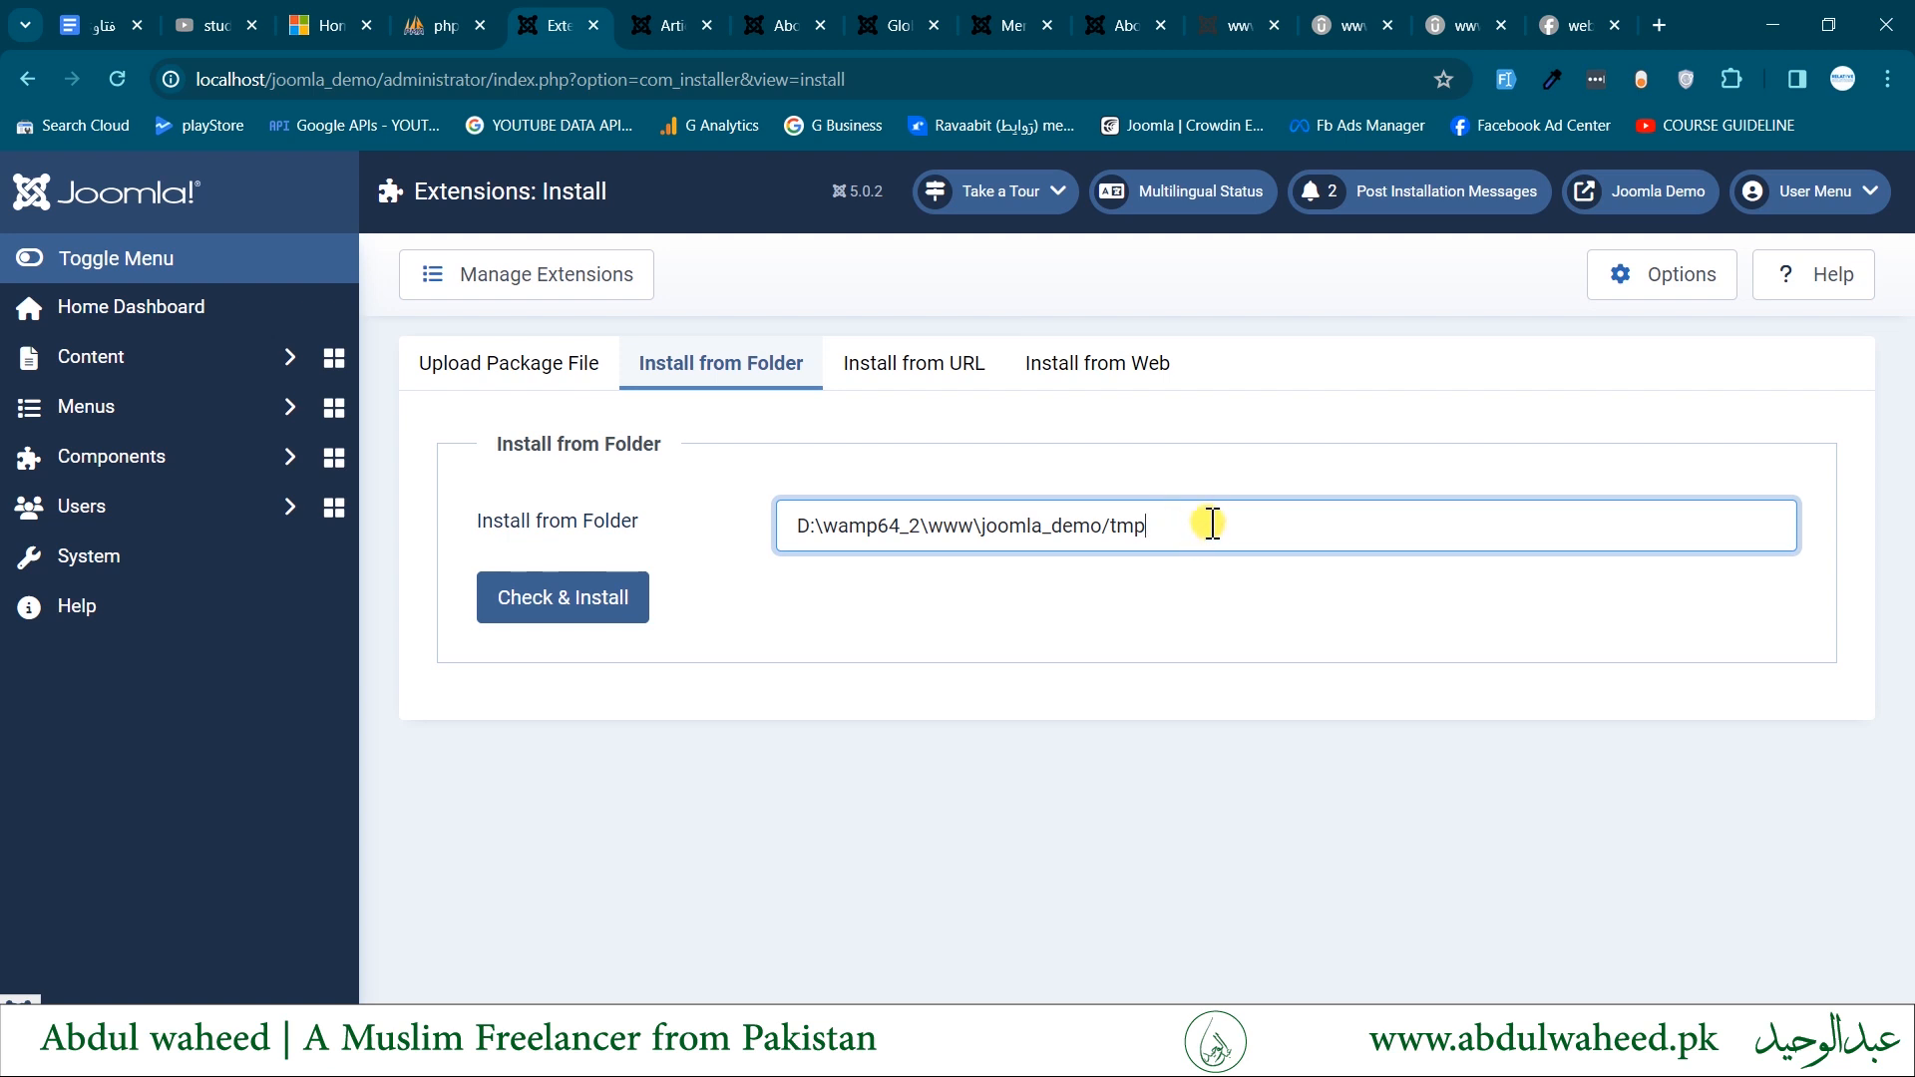
{"action": "triple_click", "coordinate": [1210, 523]}
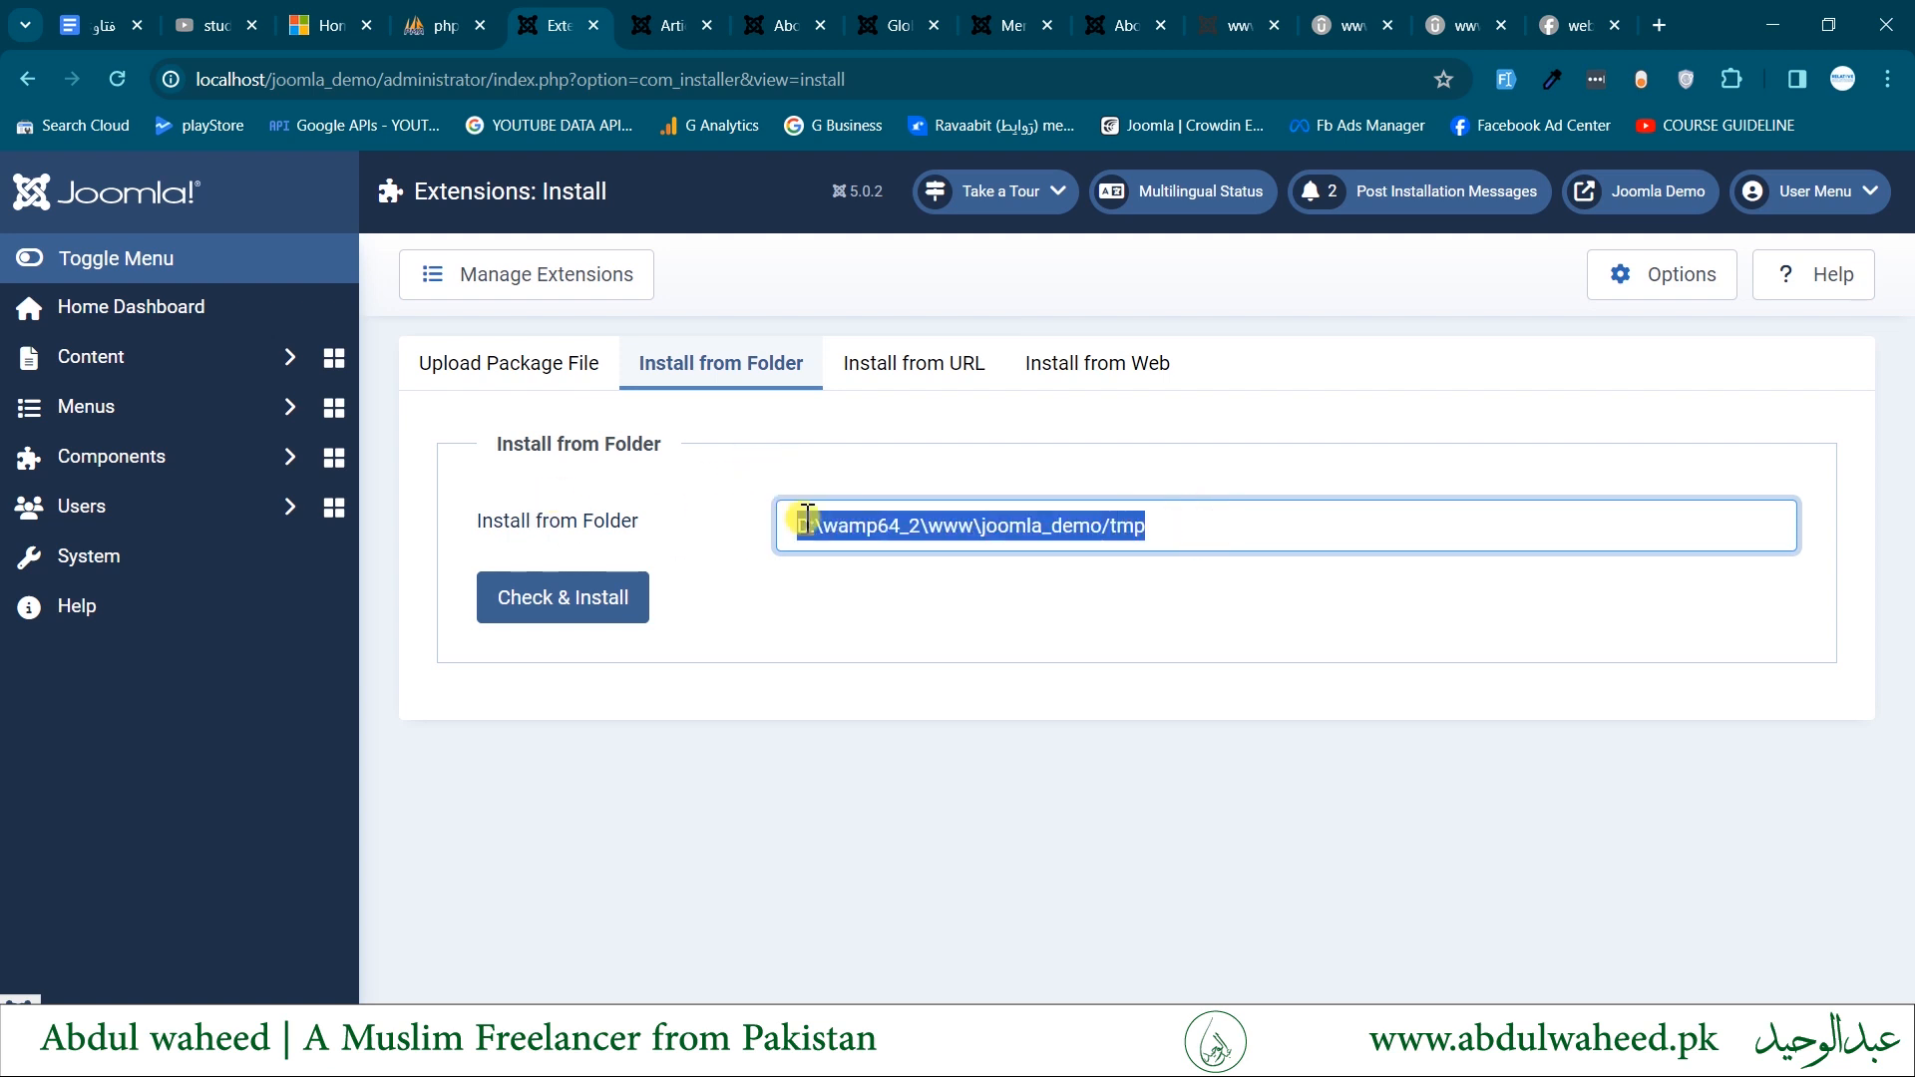
{"action": "left_click", "coordinate": [1247, 533]}
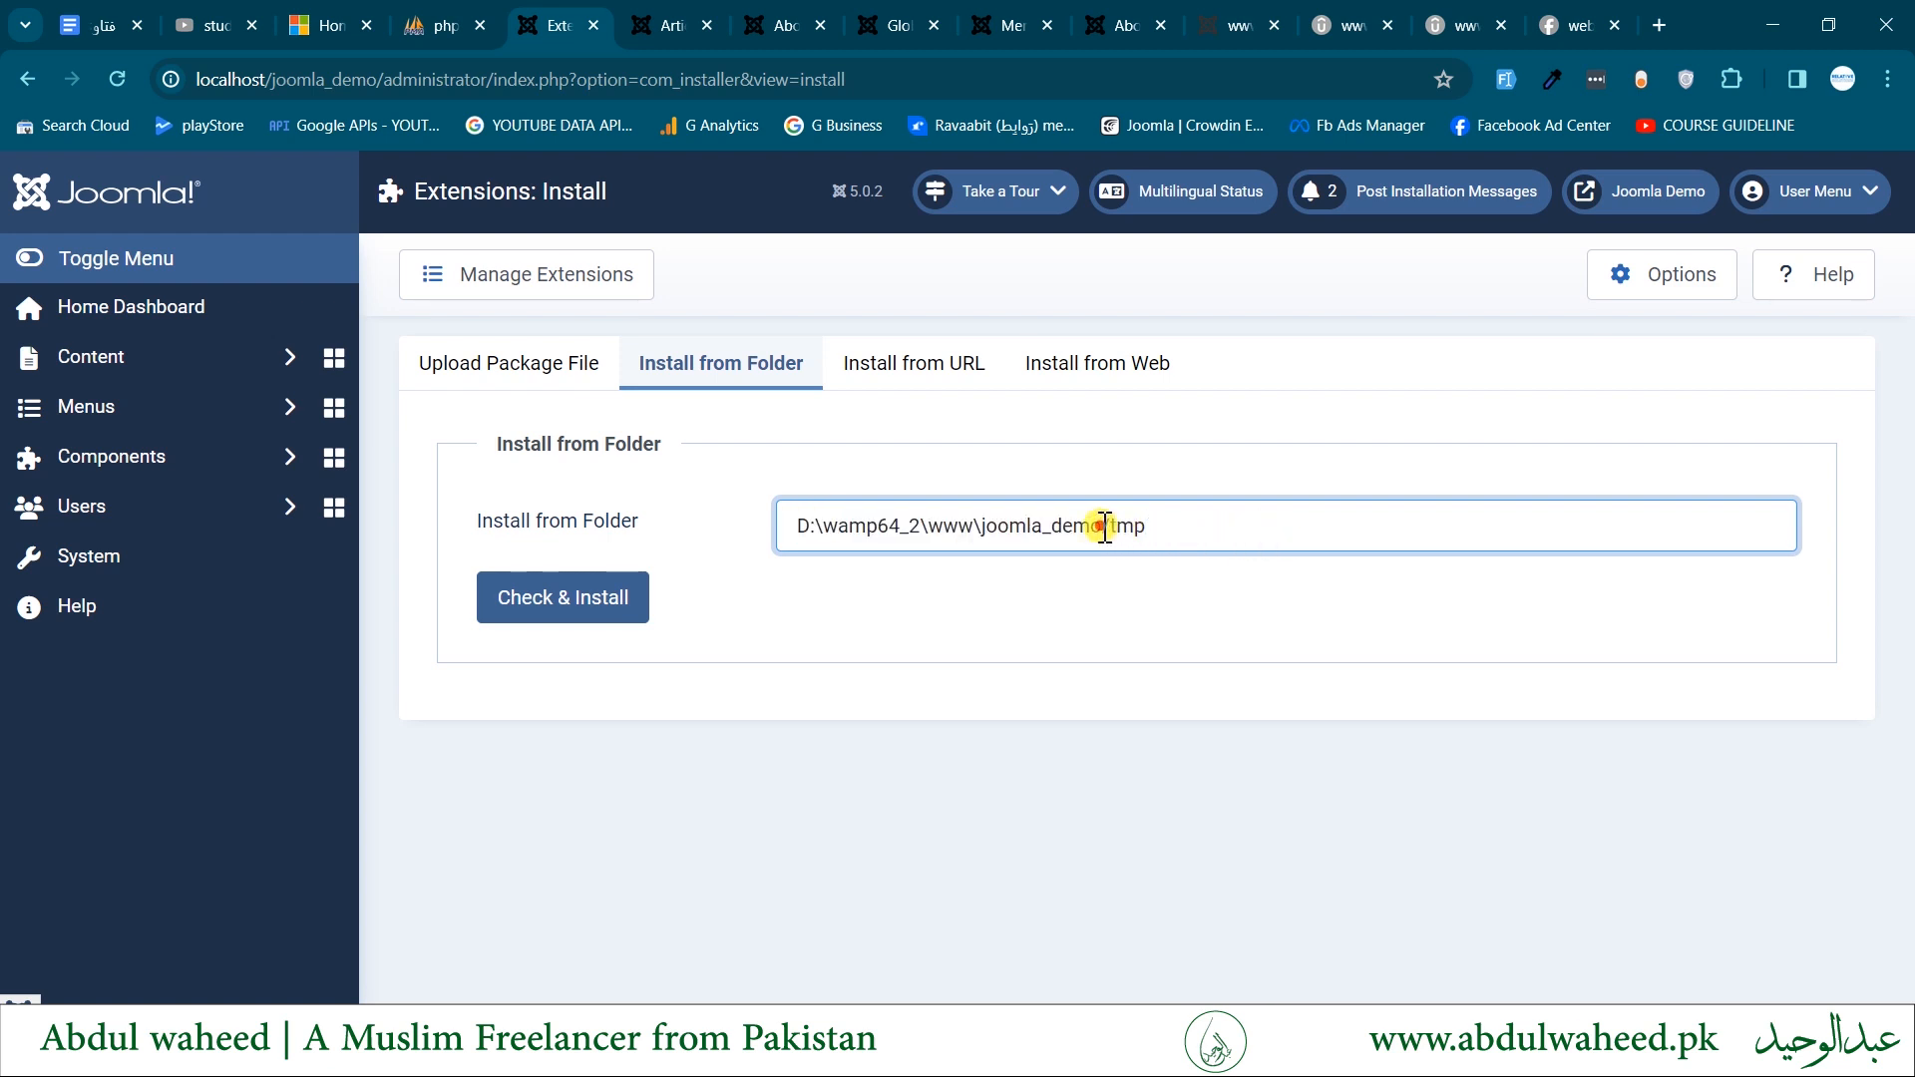
{"action": "left_click_drag", "start_coordinate": [1104, 526], "coordinate": [1170, 529]}
- Find the tmp folder of joomla_demo in File Explorer, then return to Joomla to review the Install from Folder path and its Check & Install option
{"action": "left_click", "coordinate": [810, 1055]}
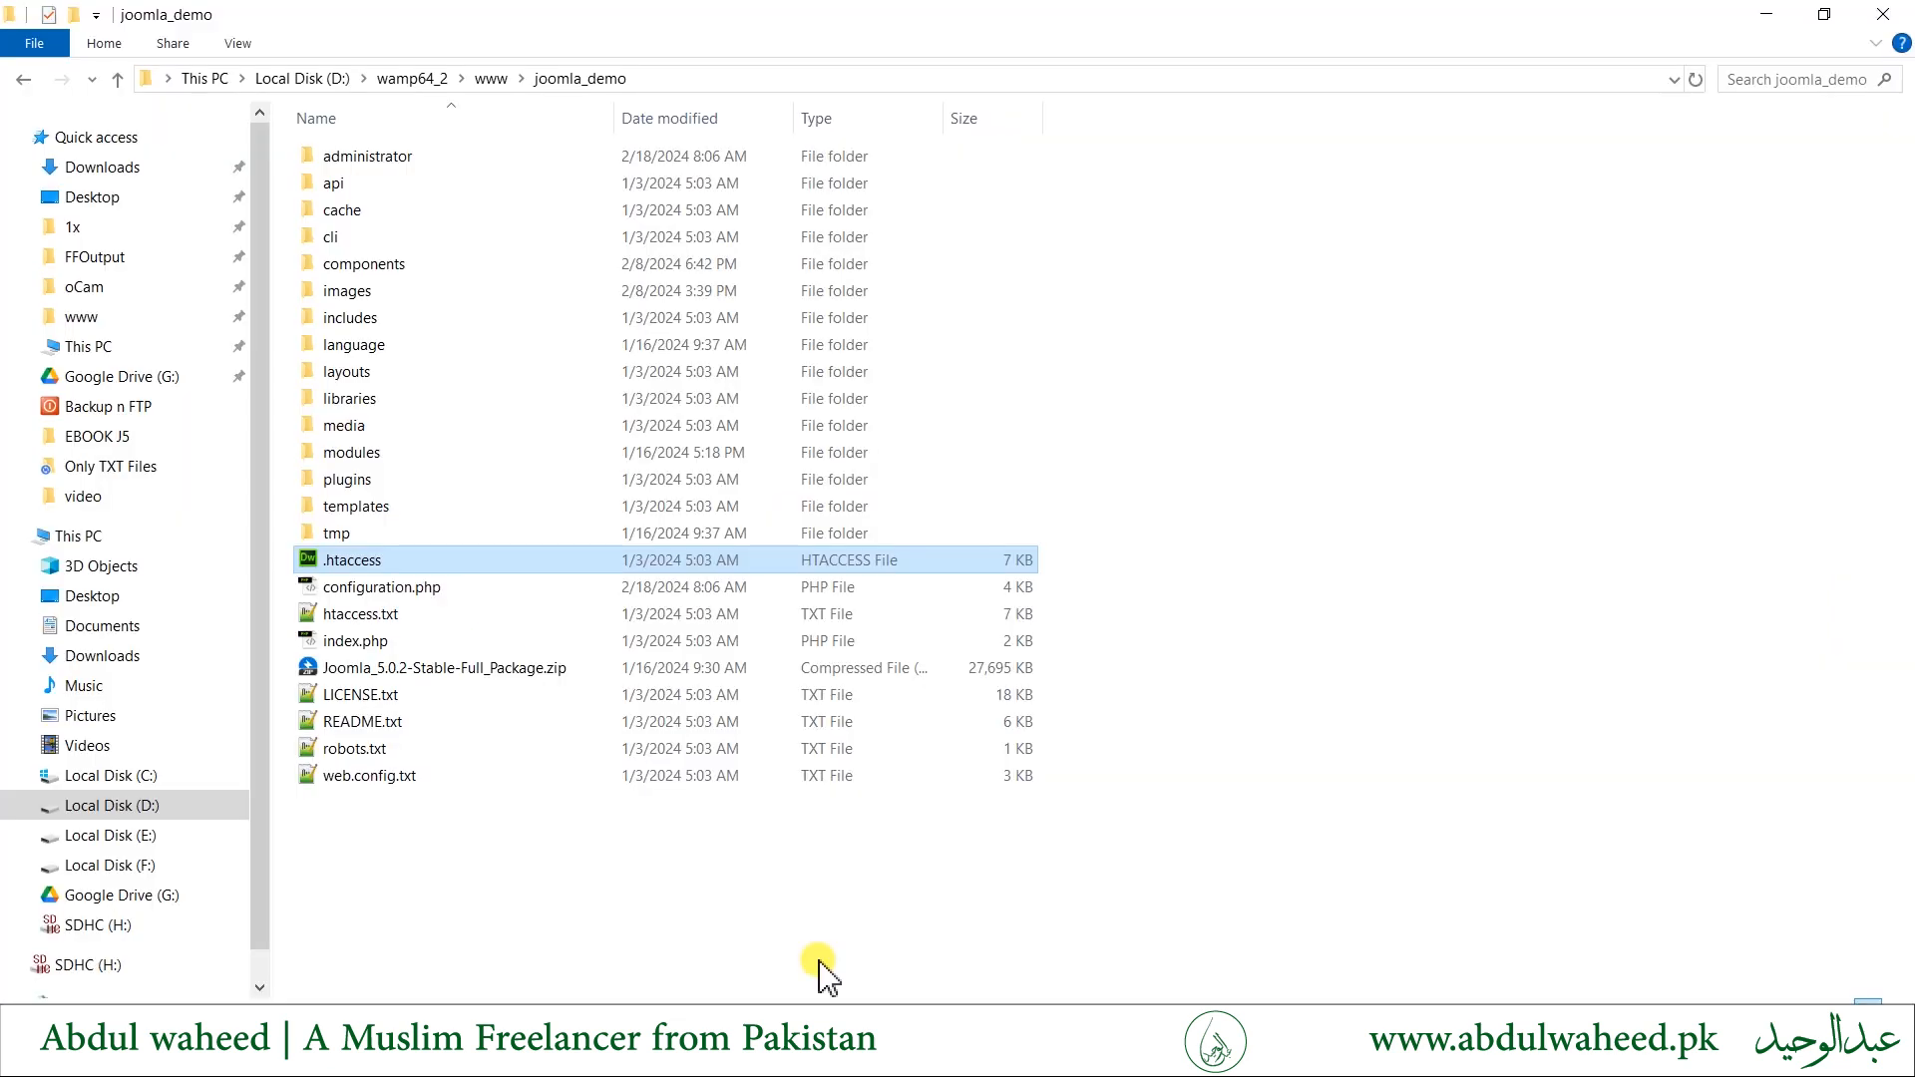
{"action": "left_click", "coordinate": [378, 536]}
{"action": "key", "text": "alt+Tab"}
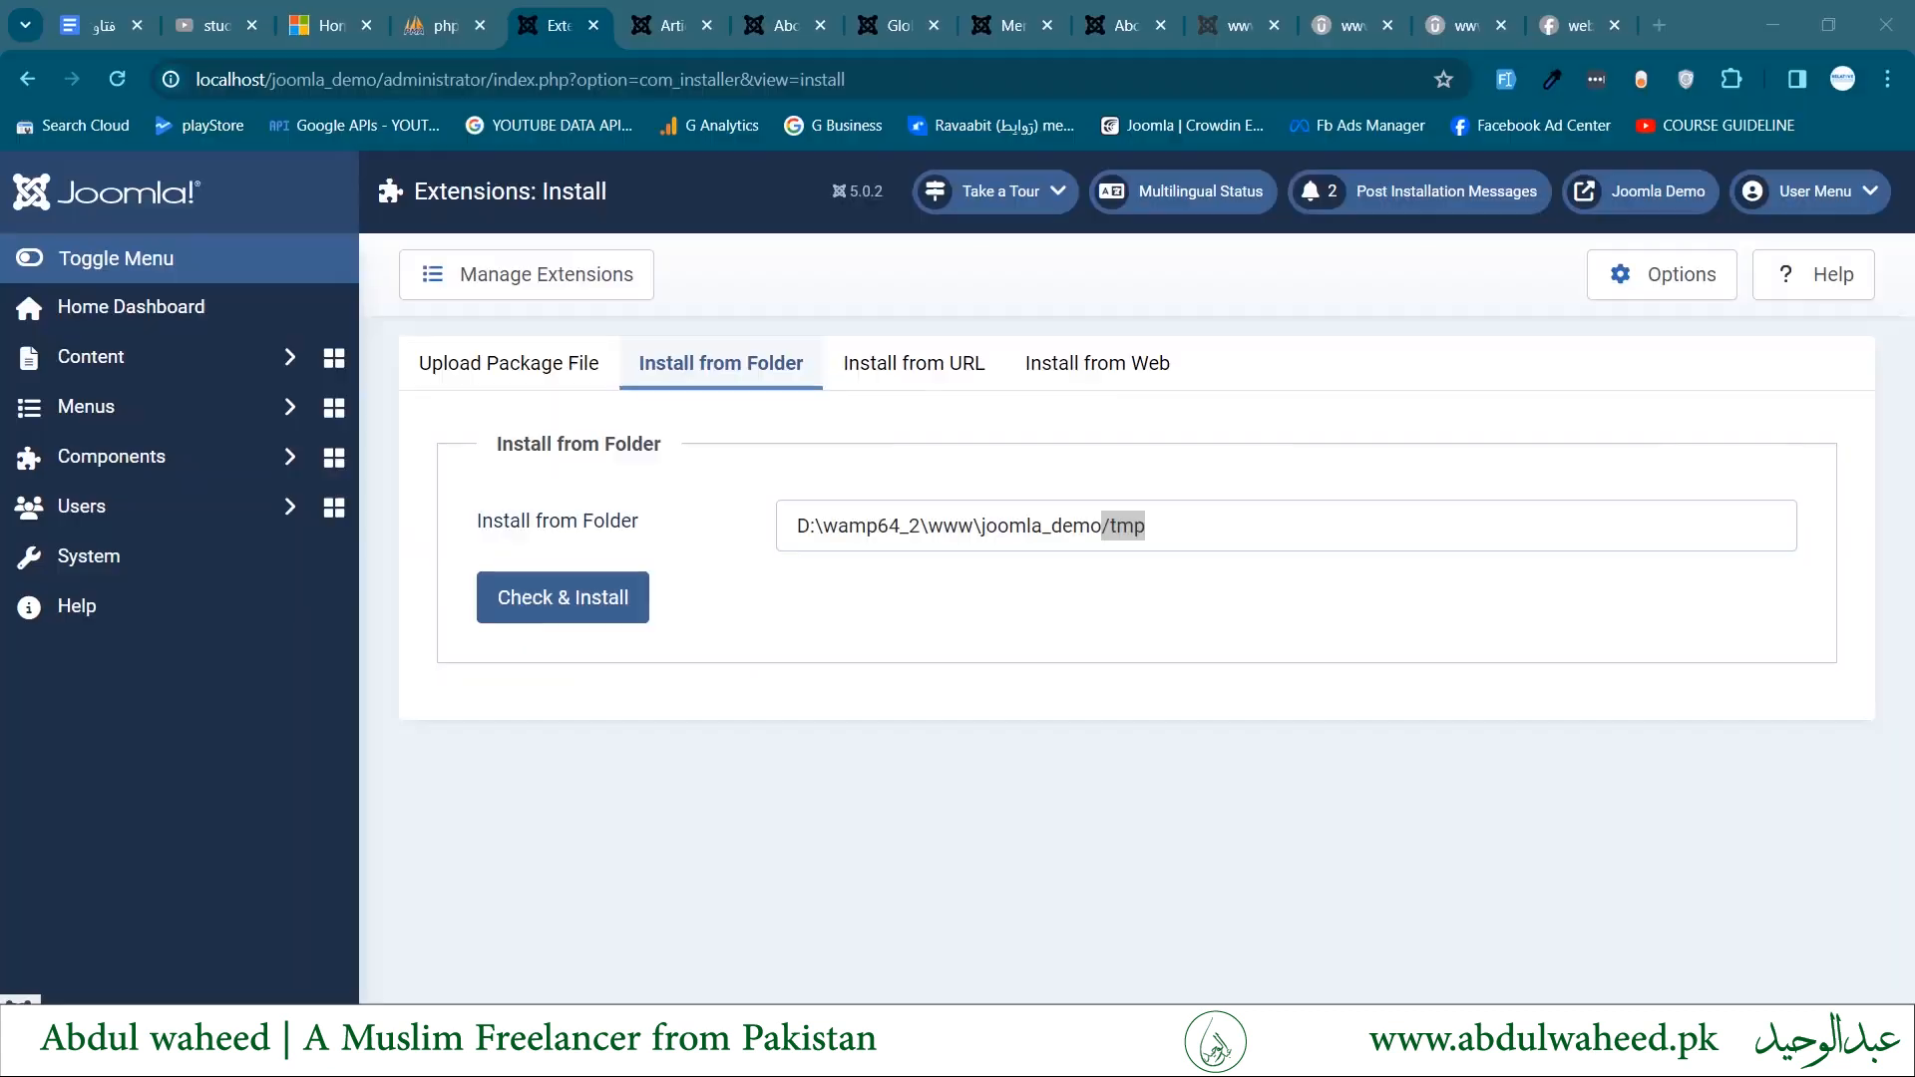
{"action": "left_click", "coordinate": [1114, 521]}
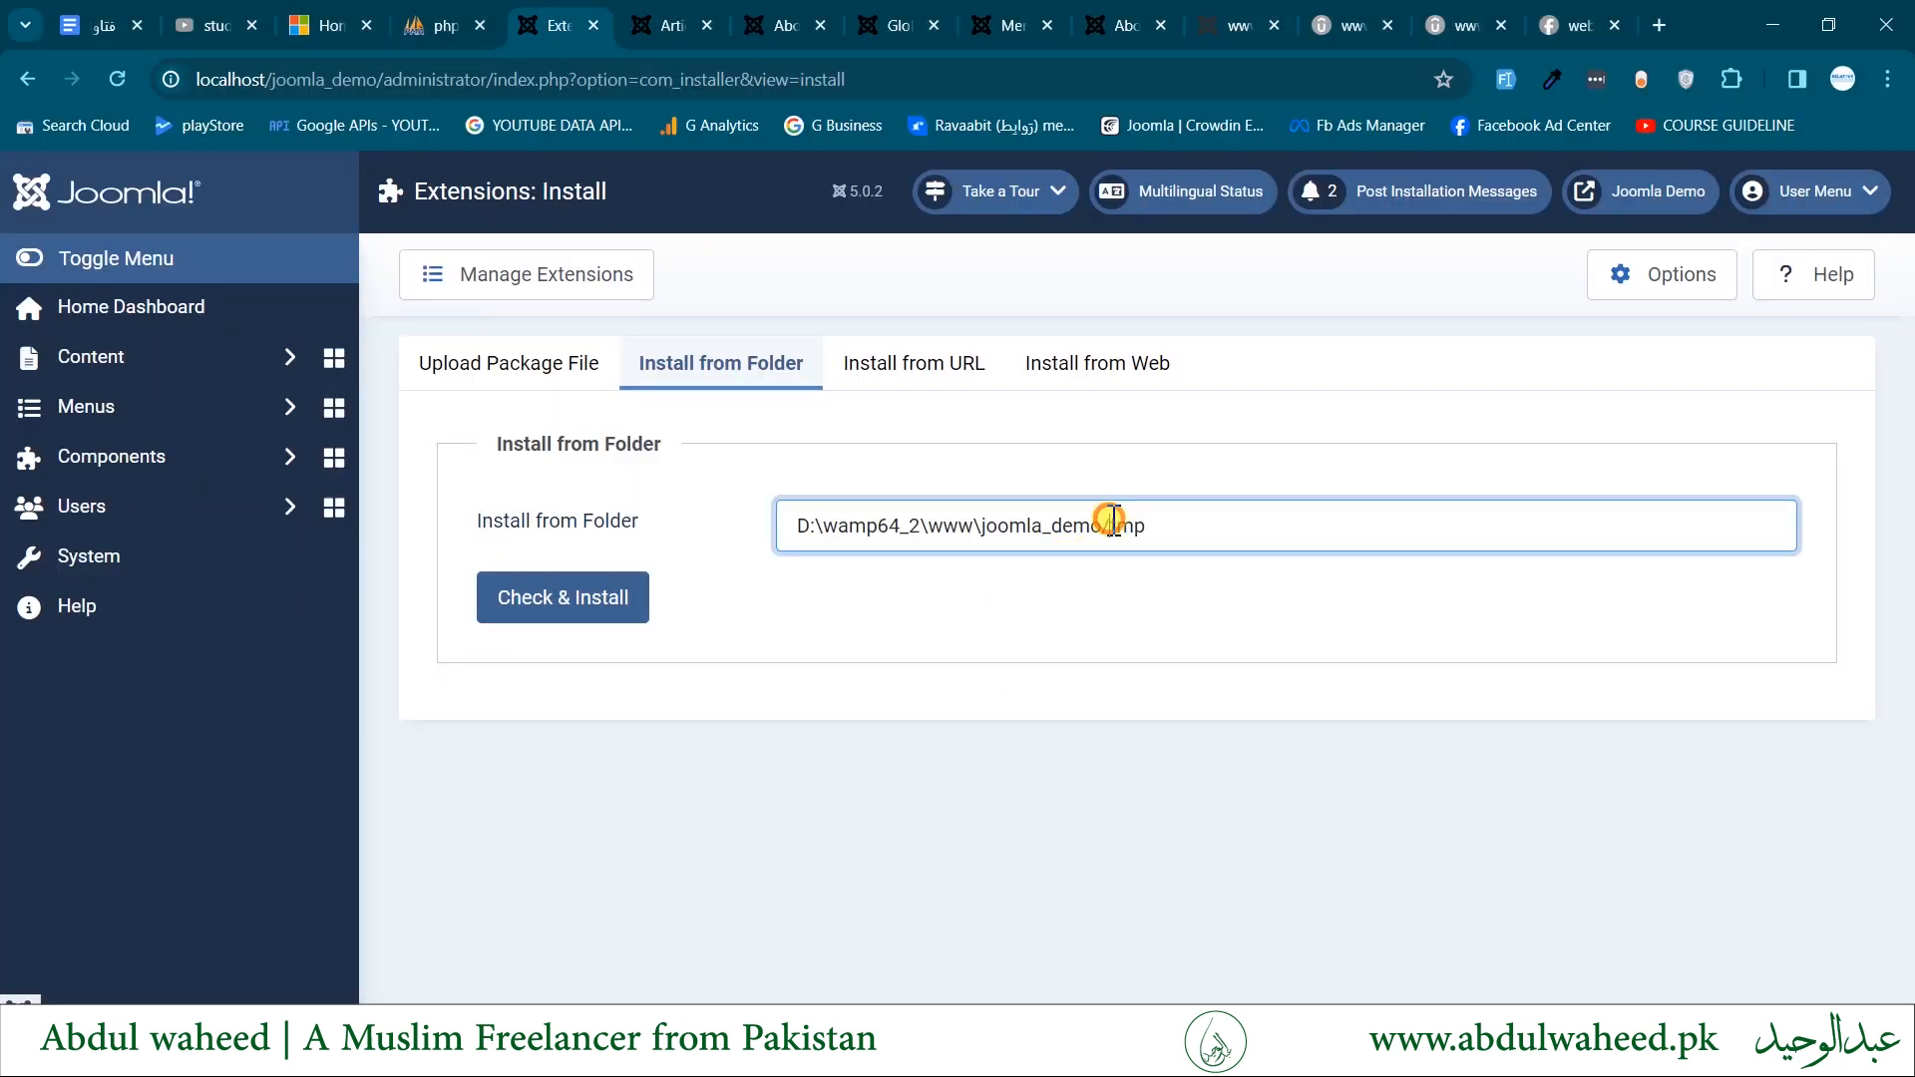
{"action": "left_click_drag", "start_coordinate": [1111, 521], "coordinate": [616, 557]}
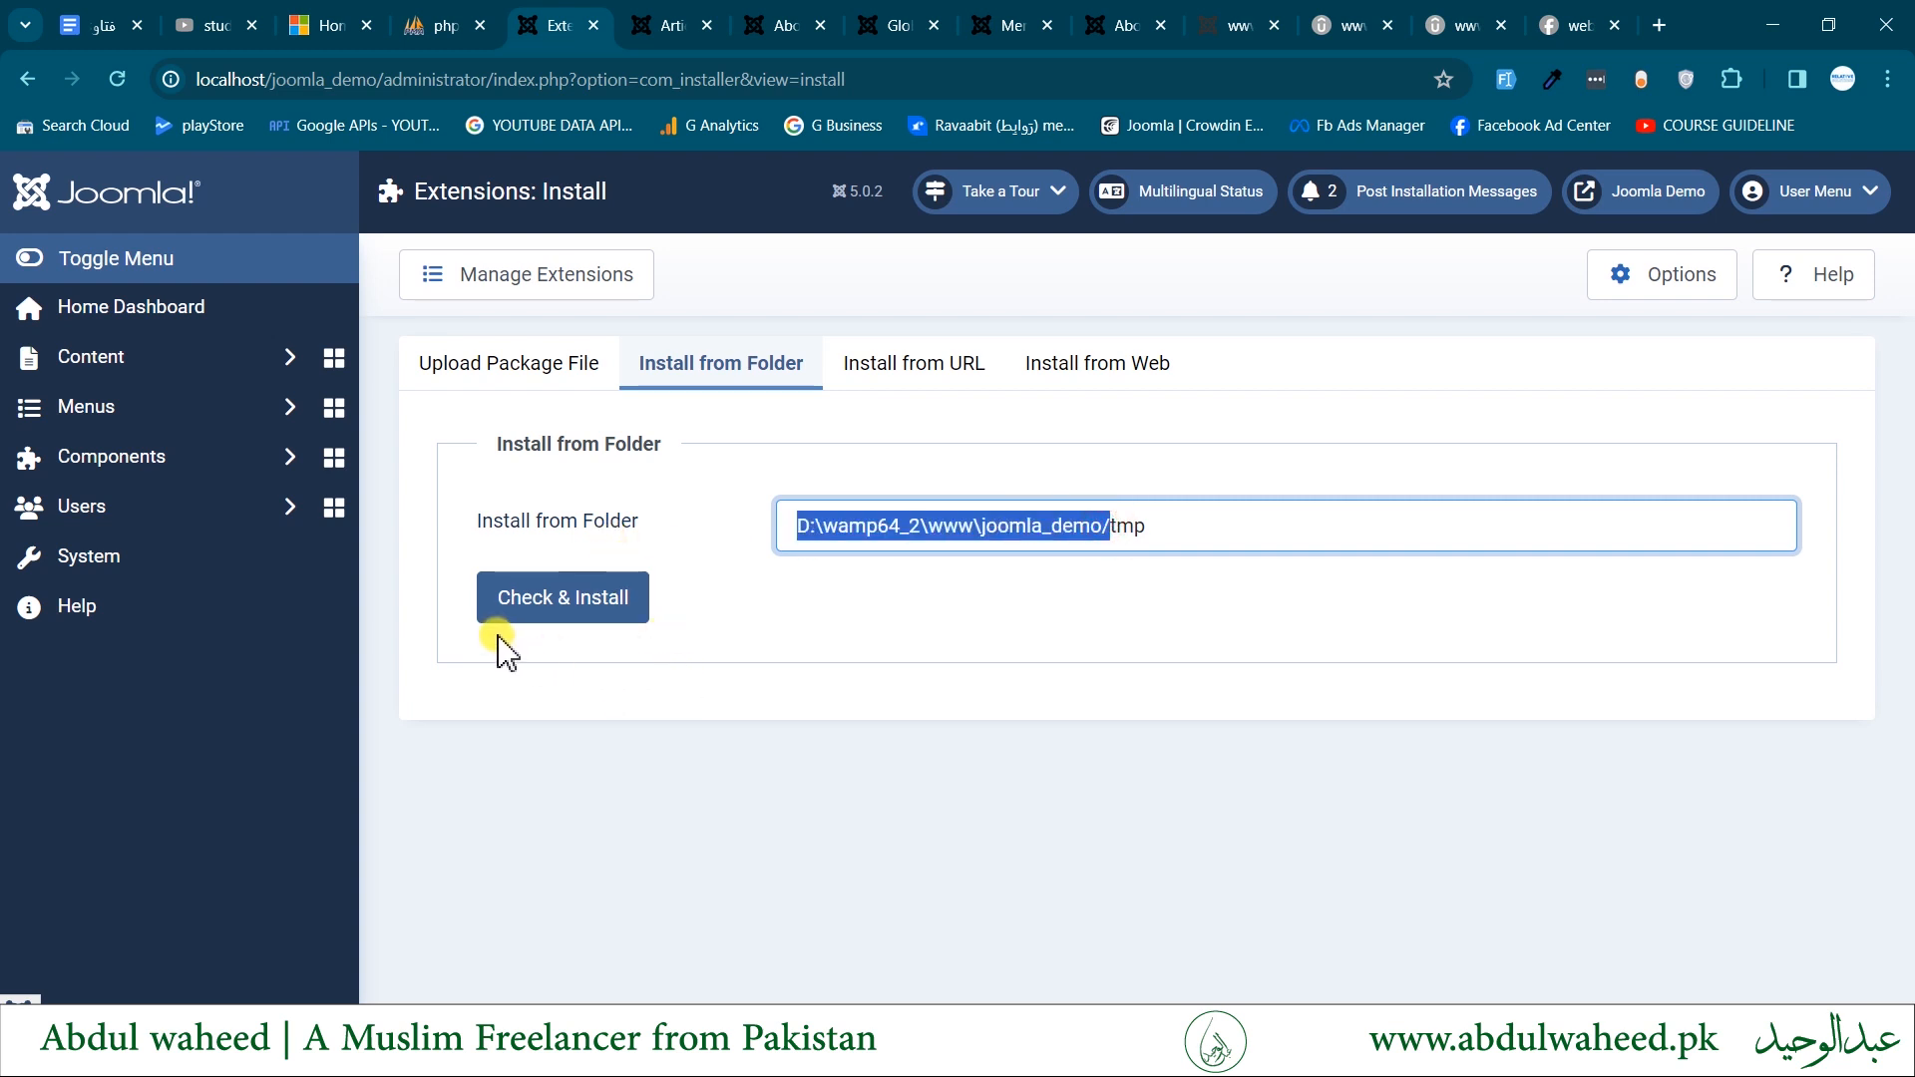
{"action": "left_click", "coordinate": [547, 599]}
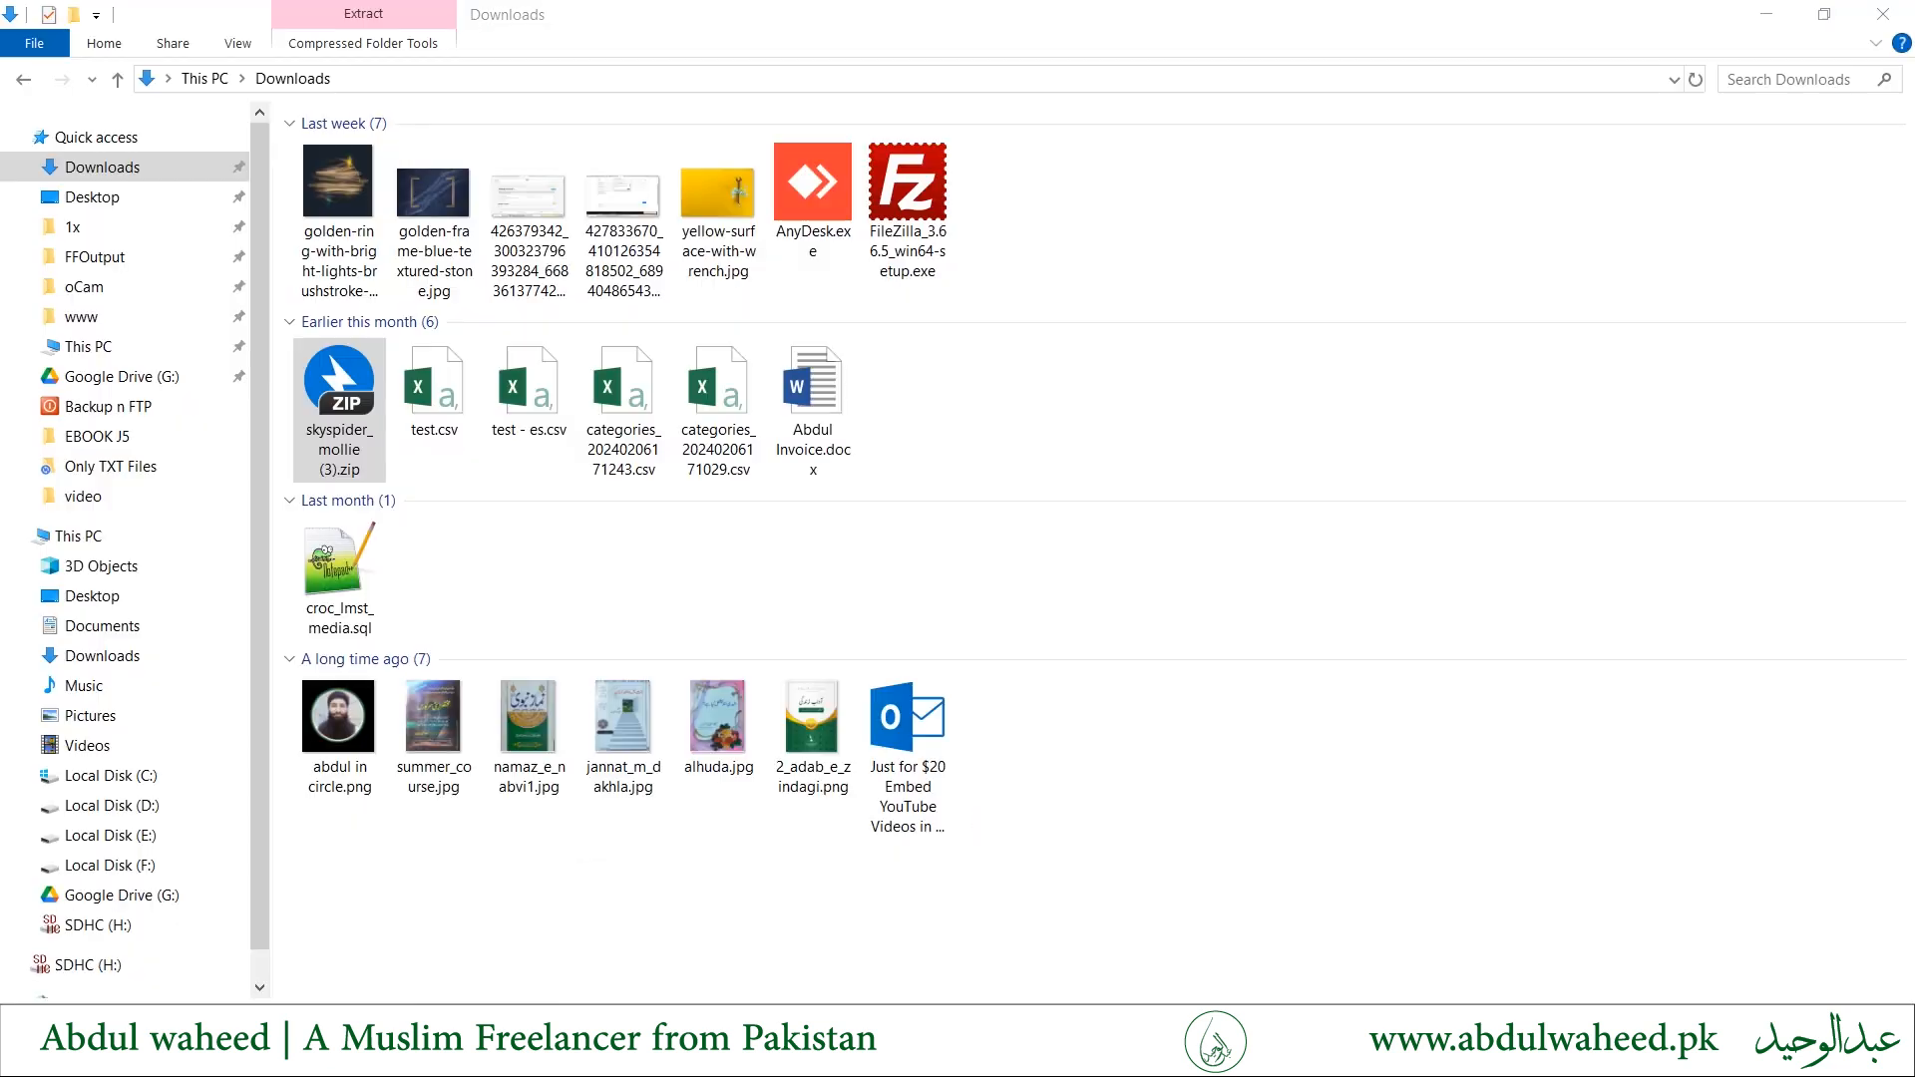
- Install the skyspider_mollie (3).zip package from the Downloads folder in File Explorer and read the plugin's description
{"action": "left_click", "coordinate": [706, 1015]}
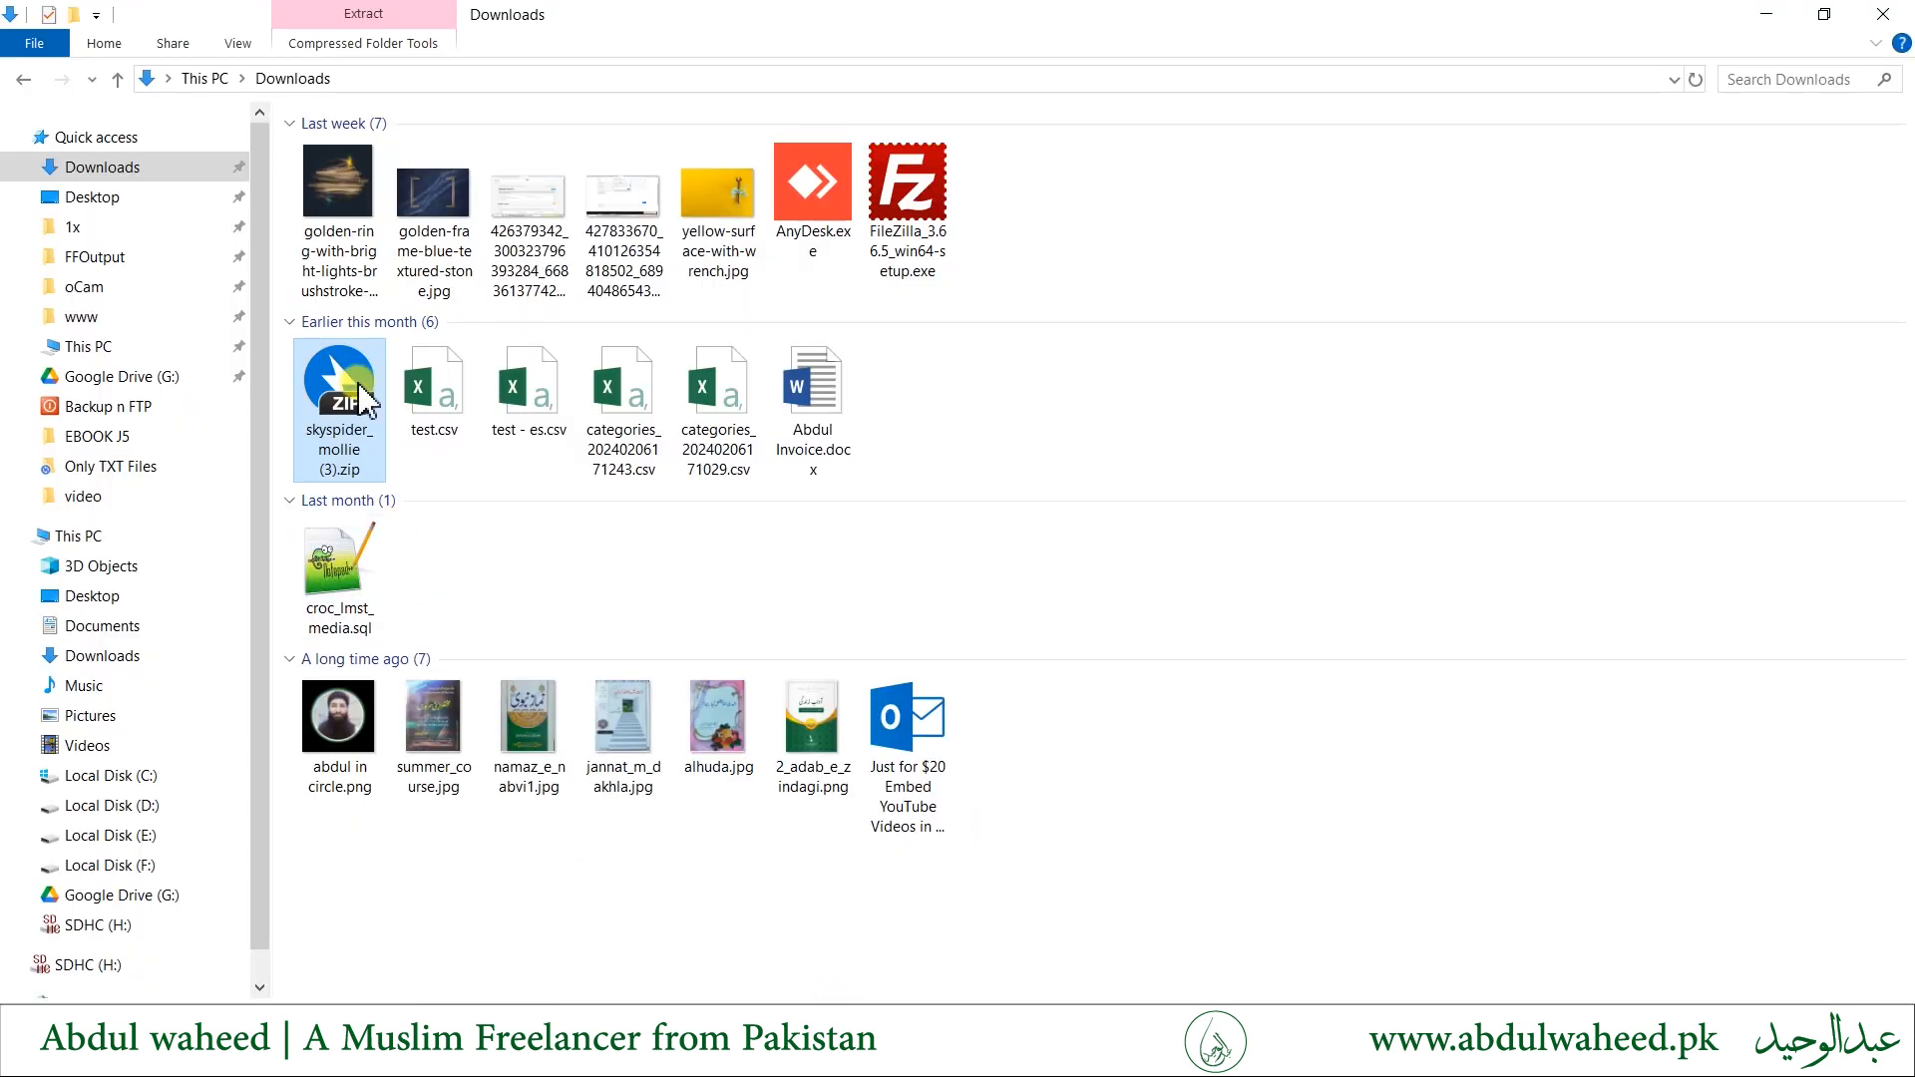
{"action": "left_click_drag", "start_coordinate": [362, 399], "coordinate": [1090, 669]}
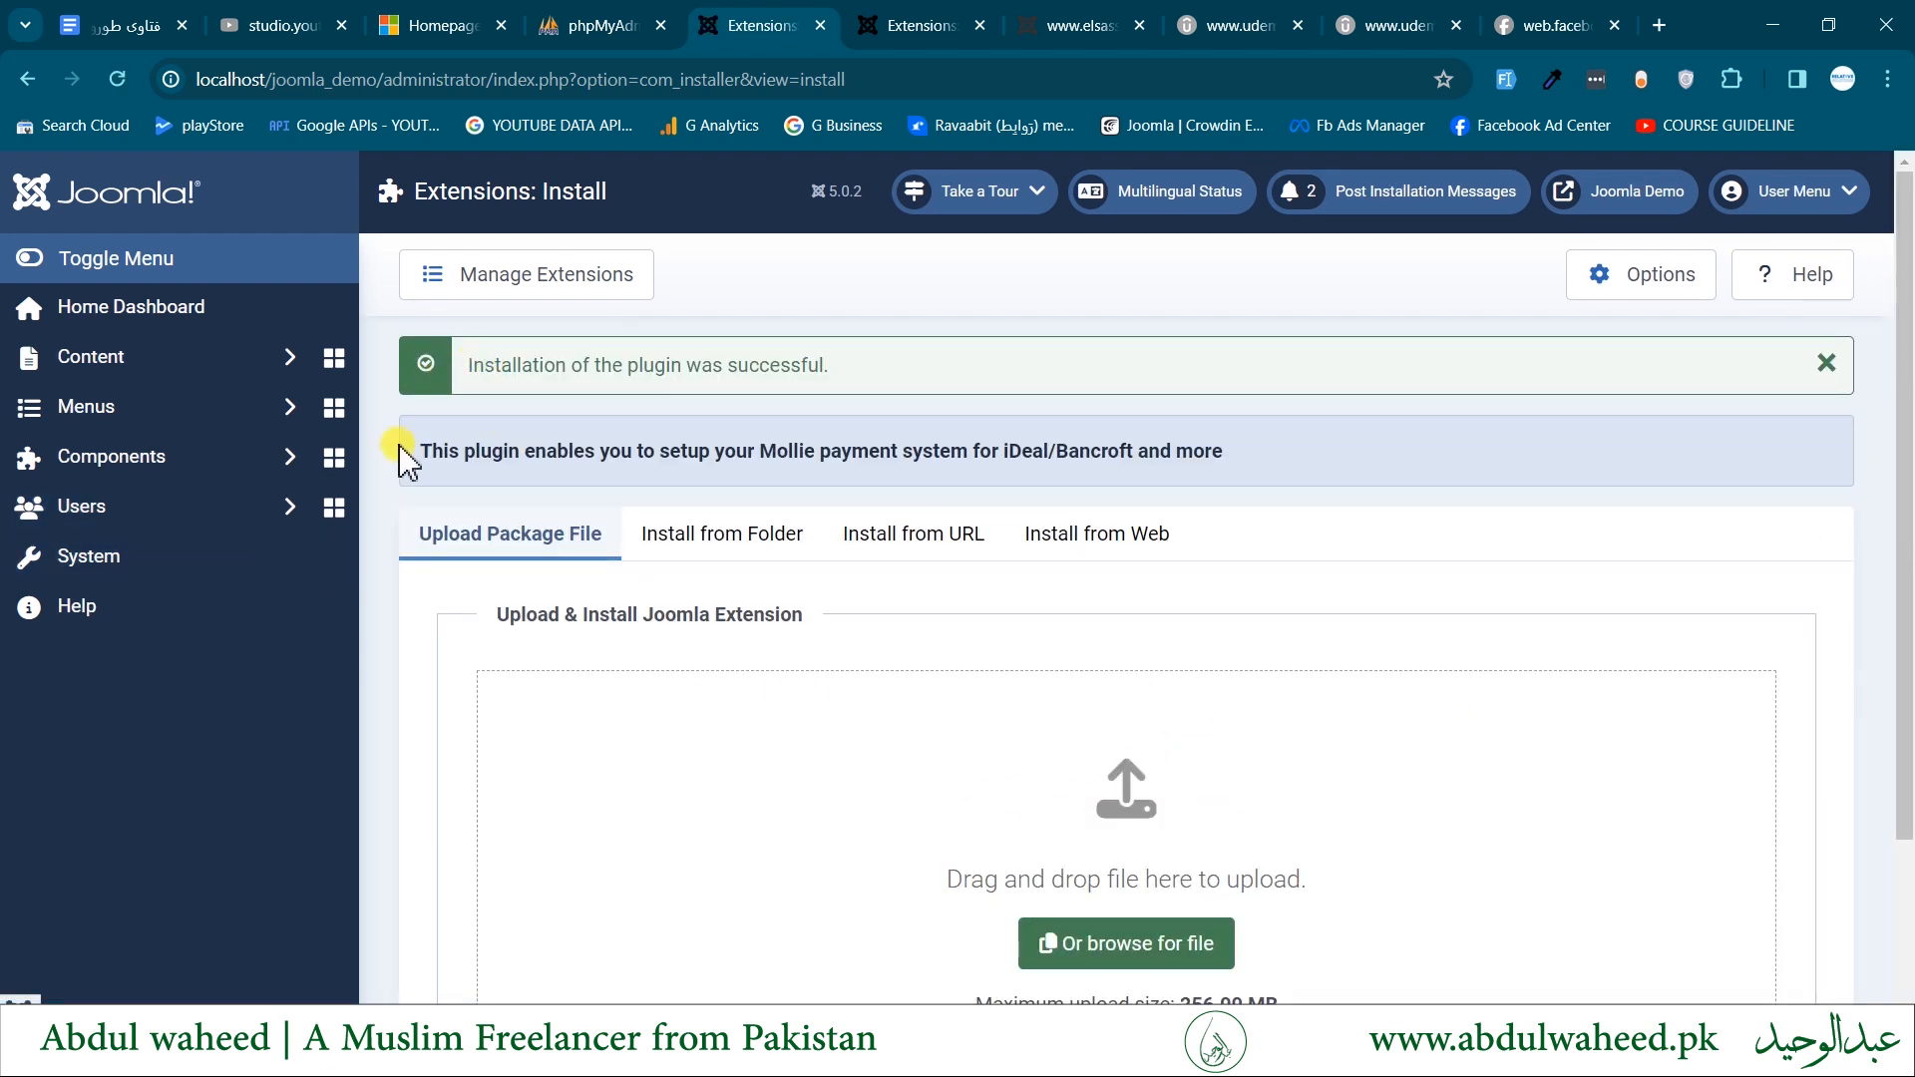
{"action": "left_click_drag", "start_coordinate": [444, 451], "coordinate": [1053, 446]}
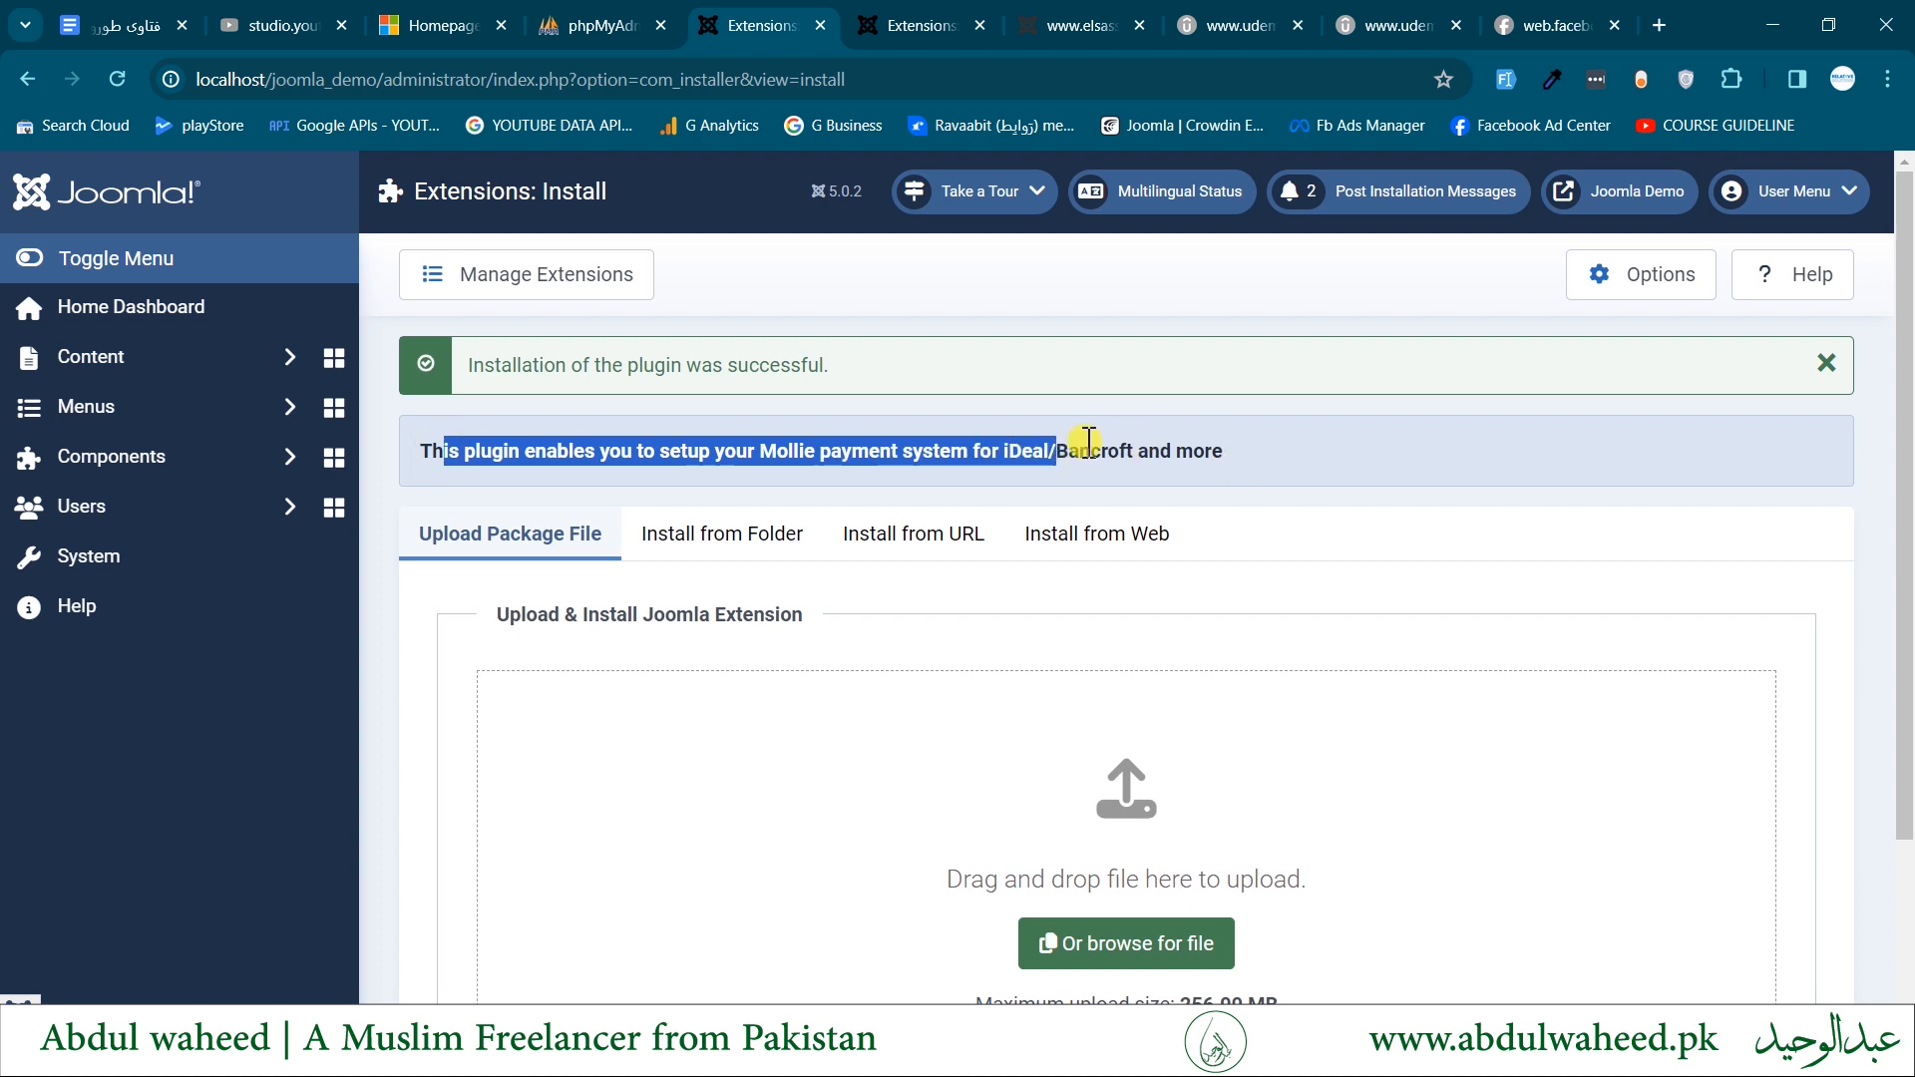
- Read the plugin's description and installation message, and view the Install from Folder method again
{"action": "double_click", "coordinate": [1087, 449]}
{"action": "double_click", "coordinate": [758, 361]}
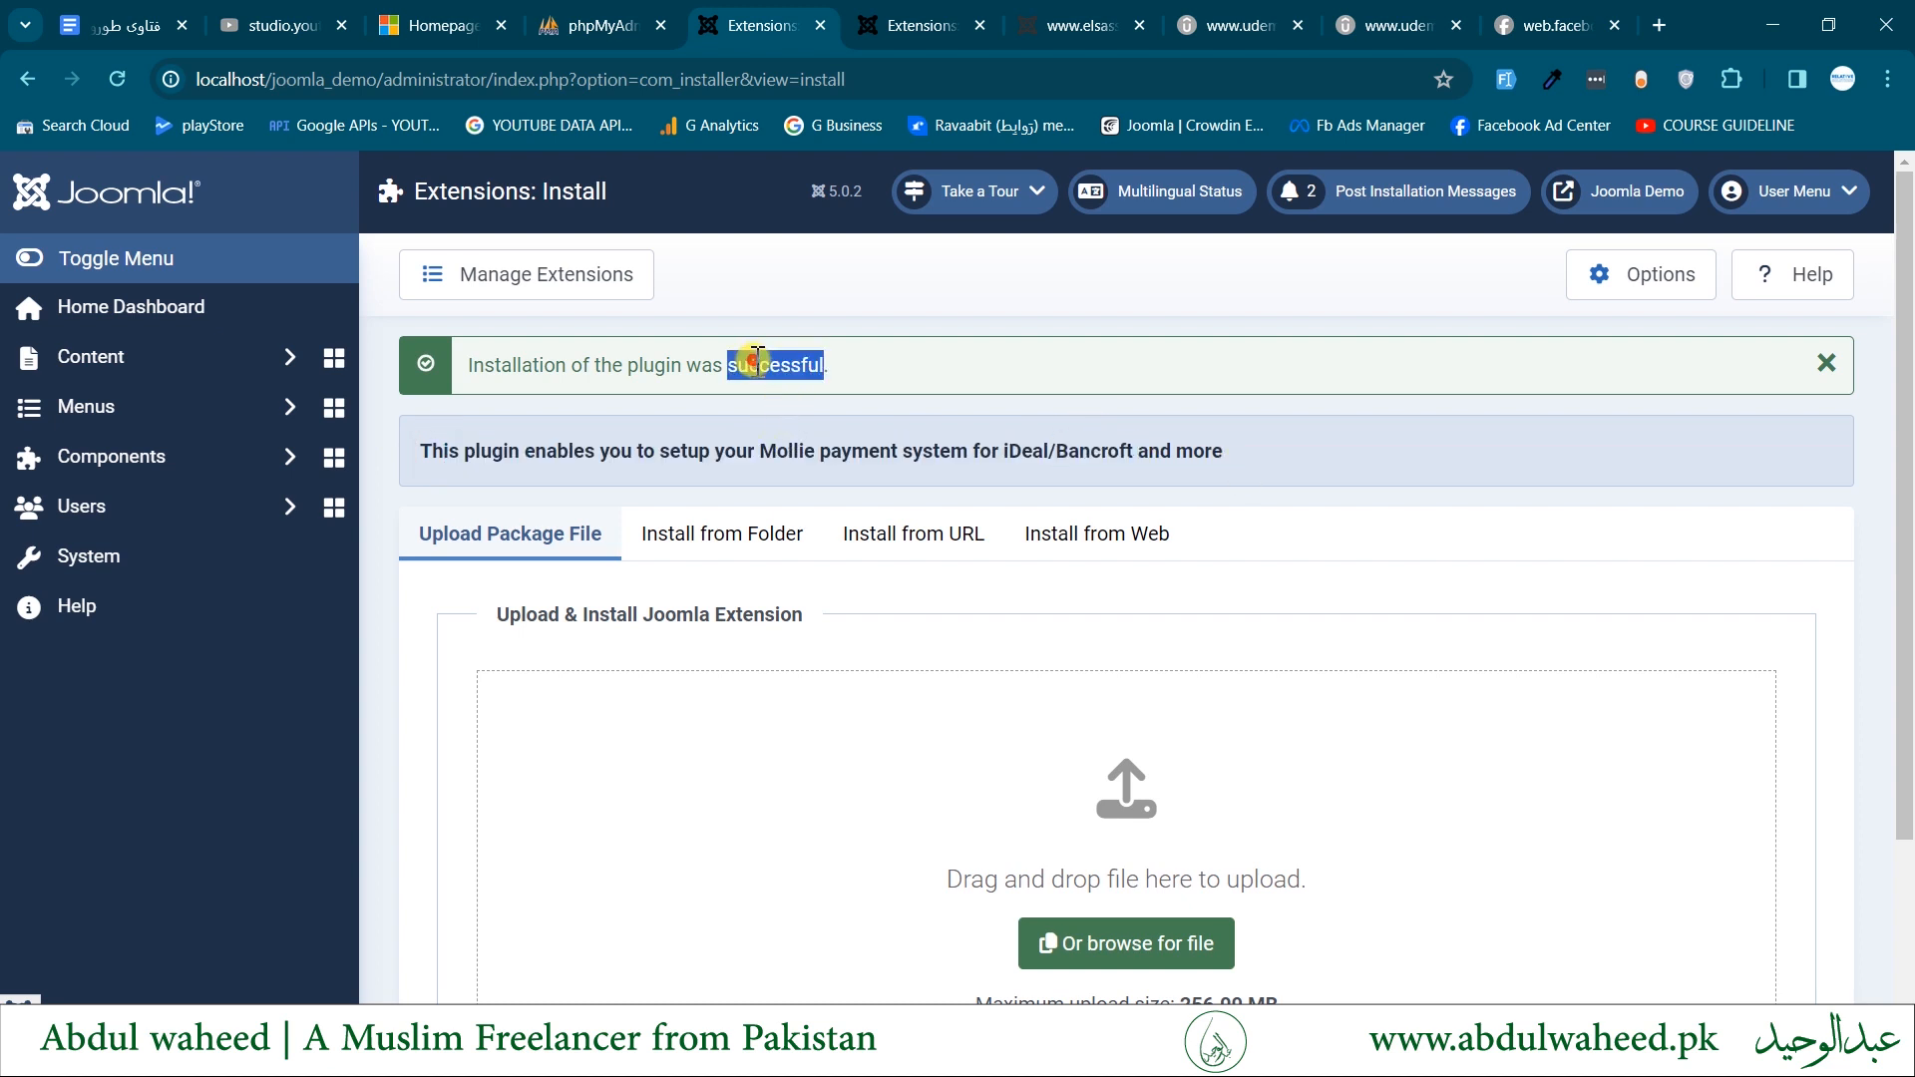
{"action": "triple_click", "coordinate": [758, 362]}
{"action": "scroll", "coordinate": [804, 486], "scroll_direction": "down", "scroll_amount": 1}
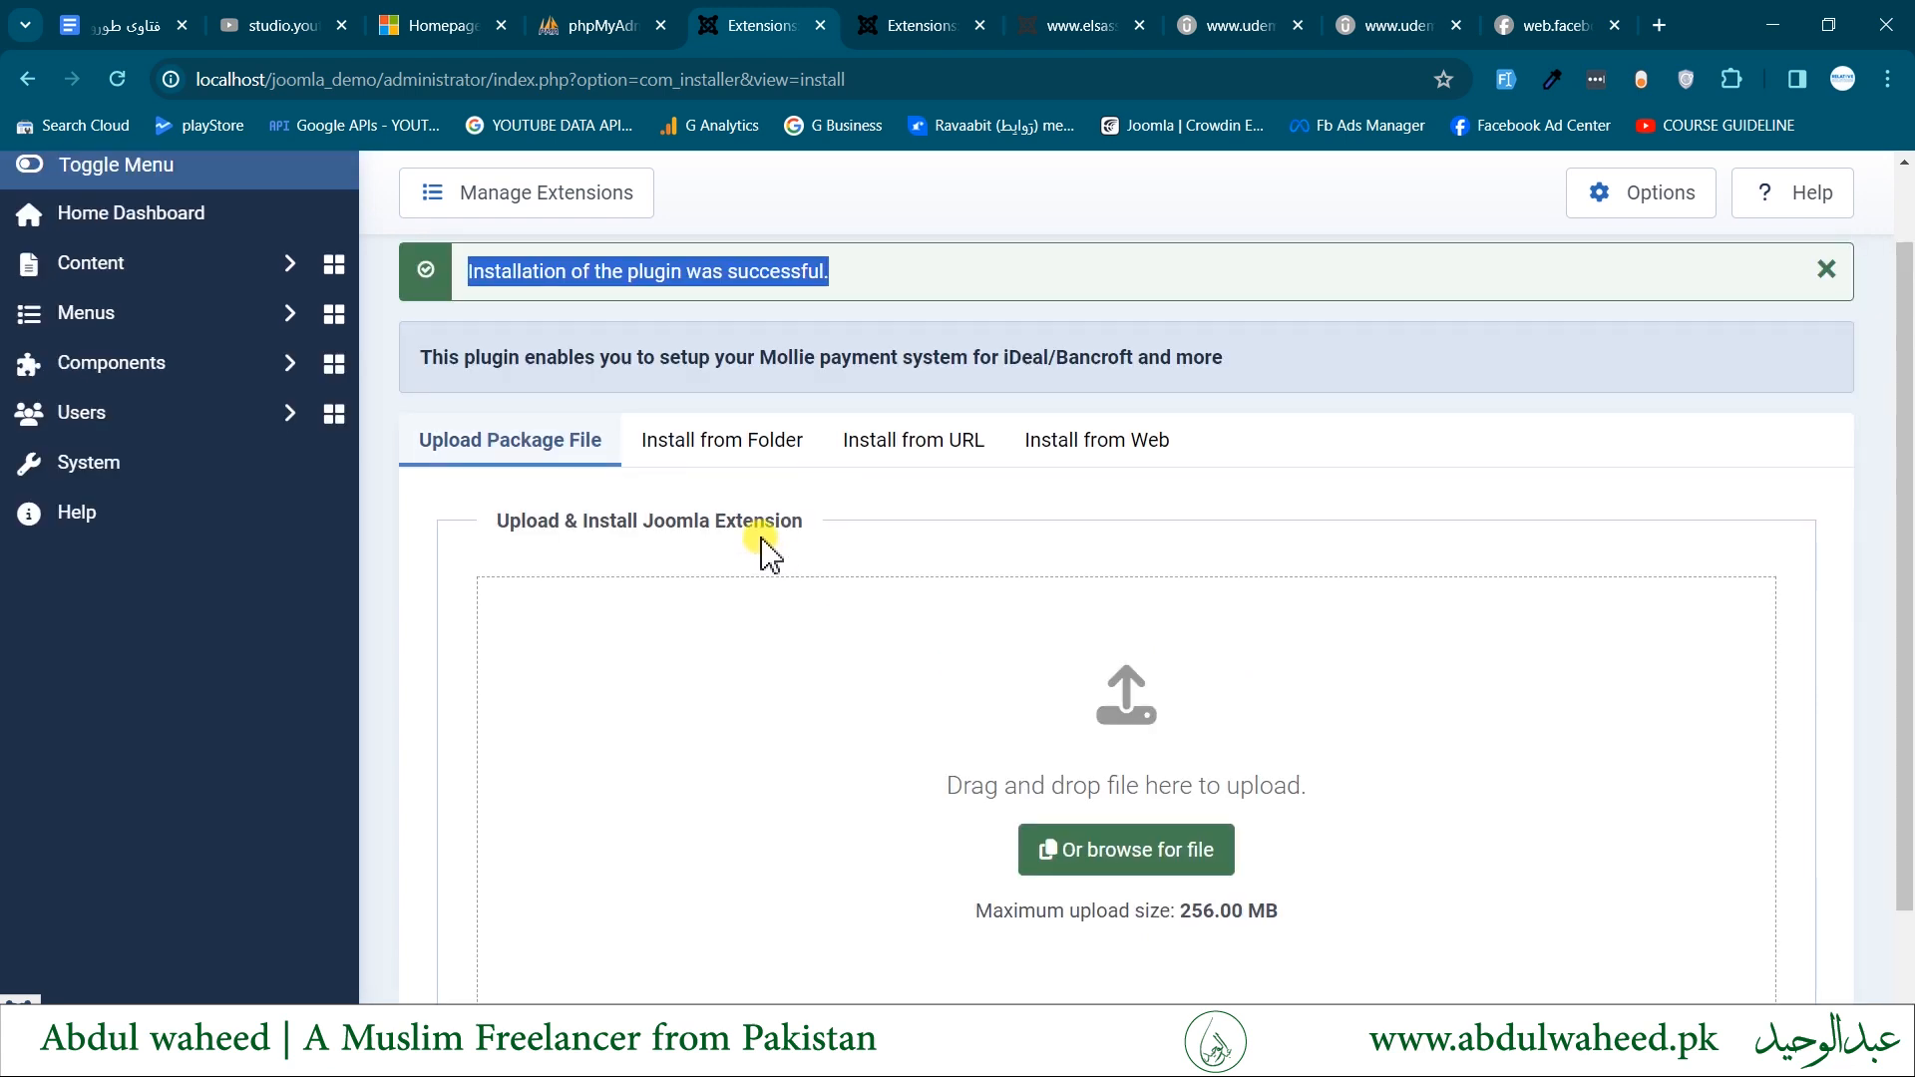
{"action": "left_click", "coordinate": [701, 464]}
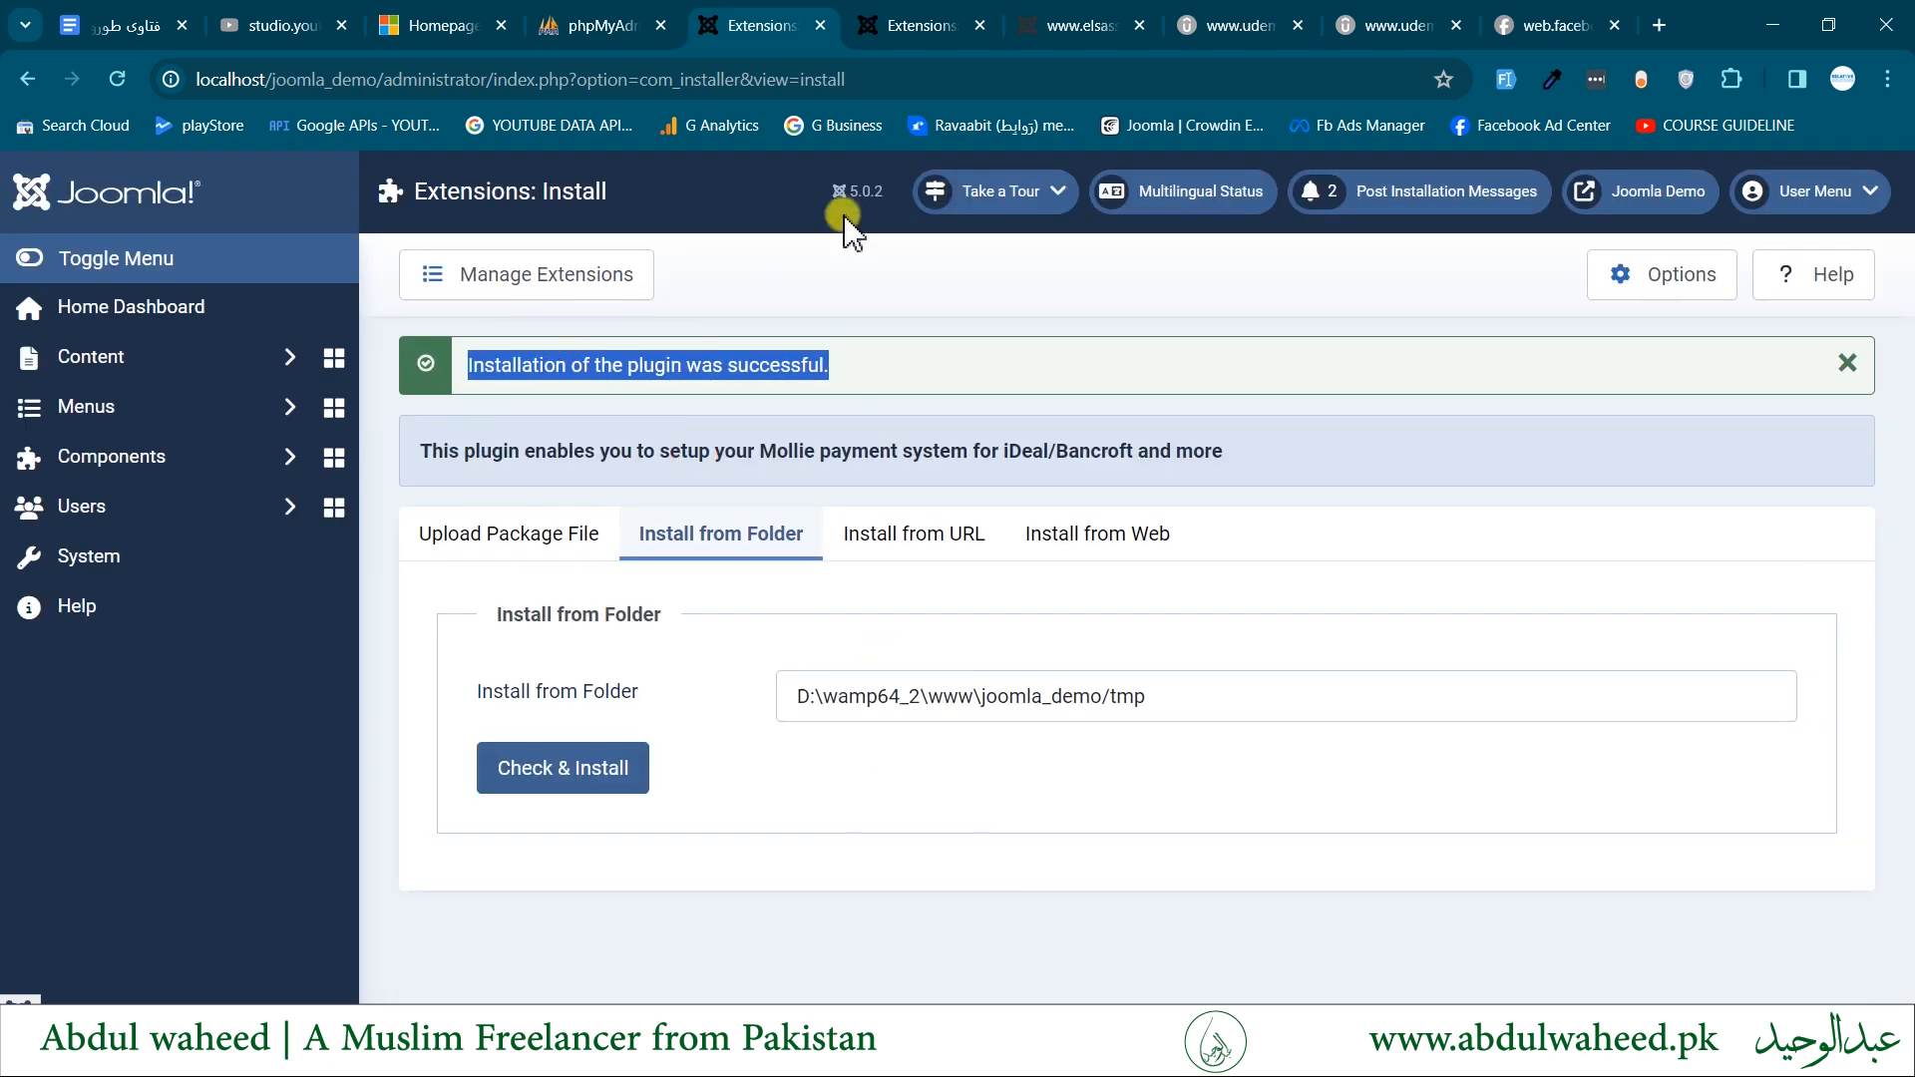
- Uninstall the Mollie Payment for HikaShop plugin from the Manage Extensions list, leaving the sorting on ID descending
{"action": "left_click", "coordinate": [487, 284]}
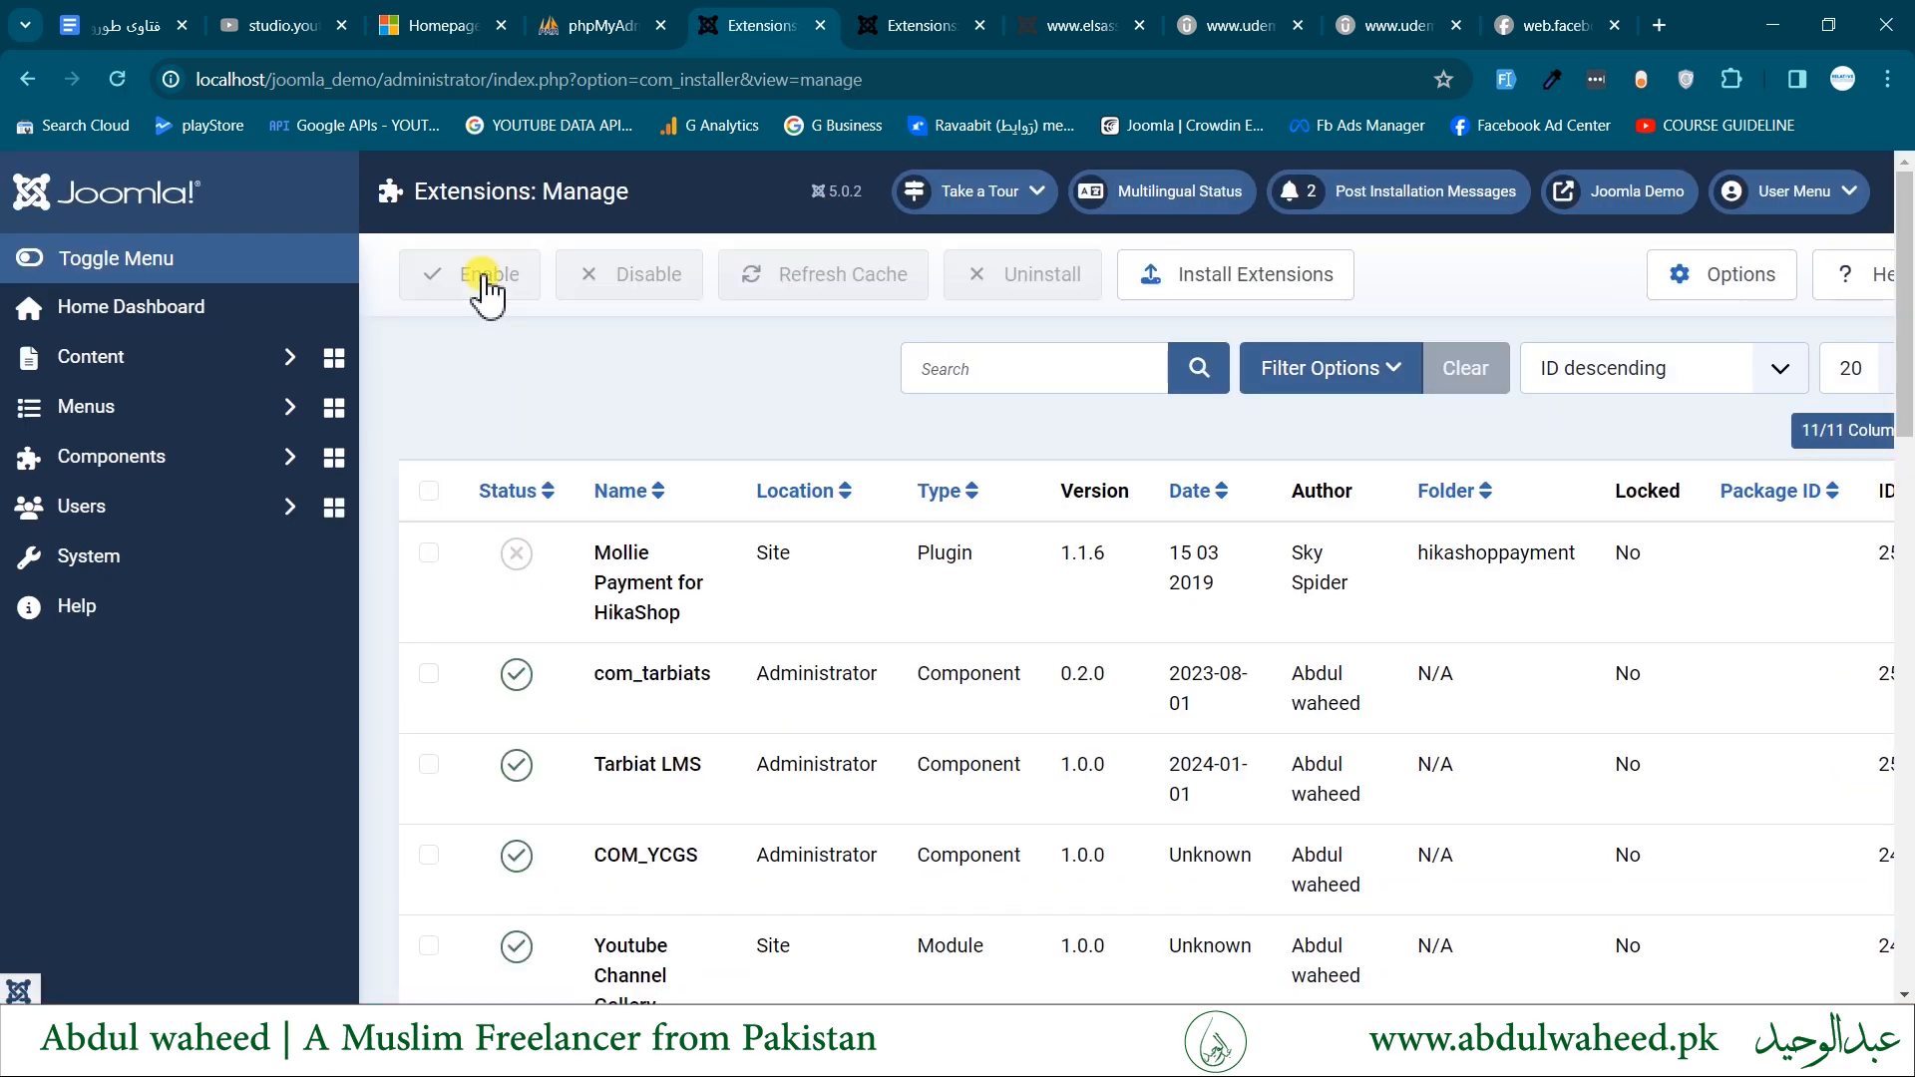
{"action": "left_click", "coordinate": [1606, 371]}
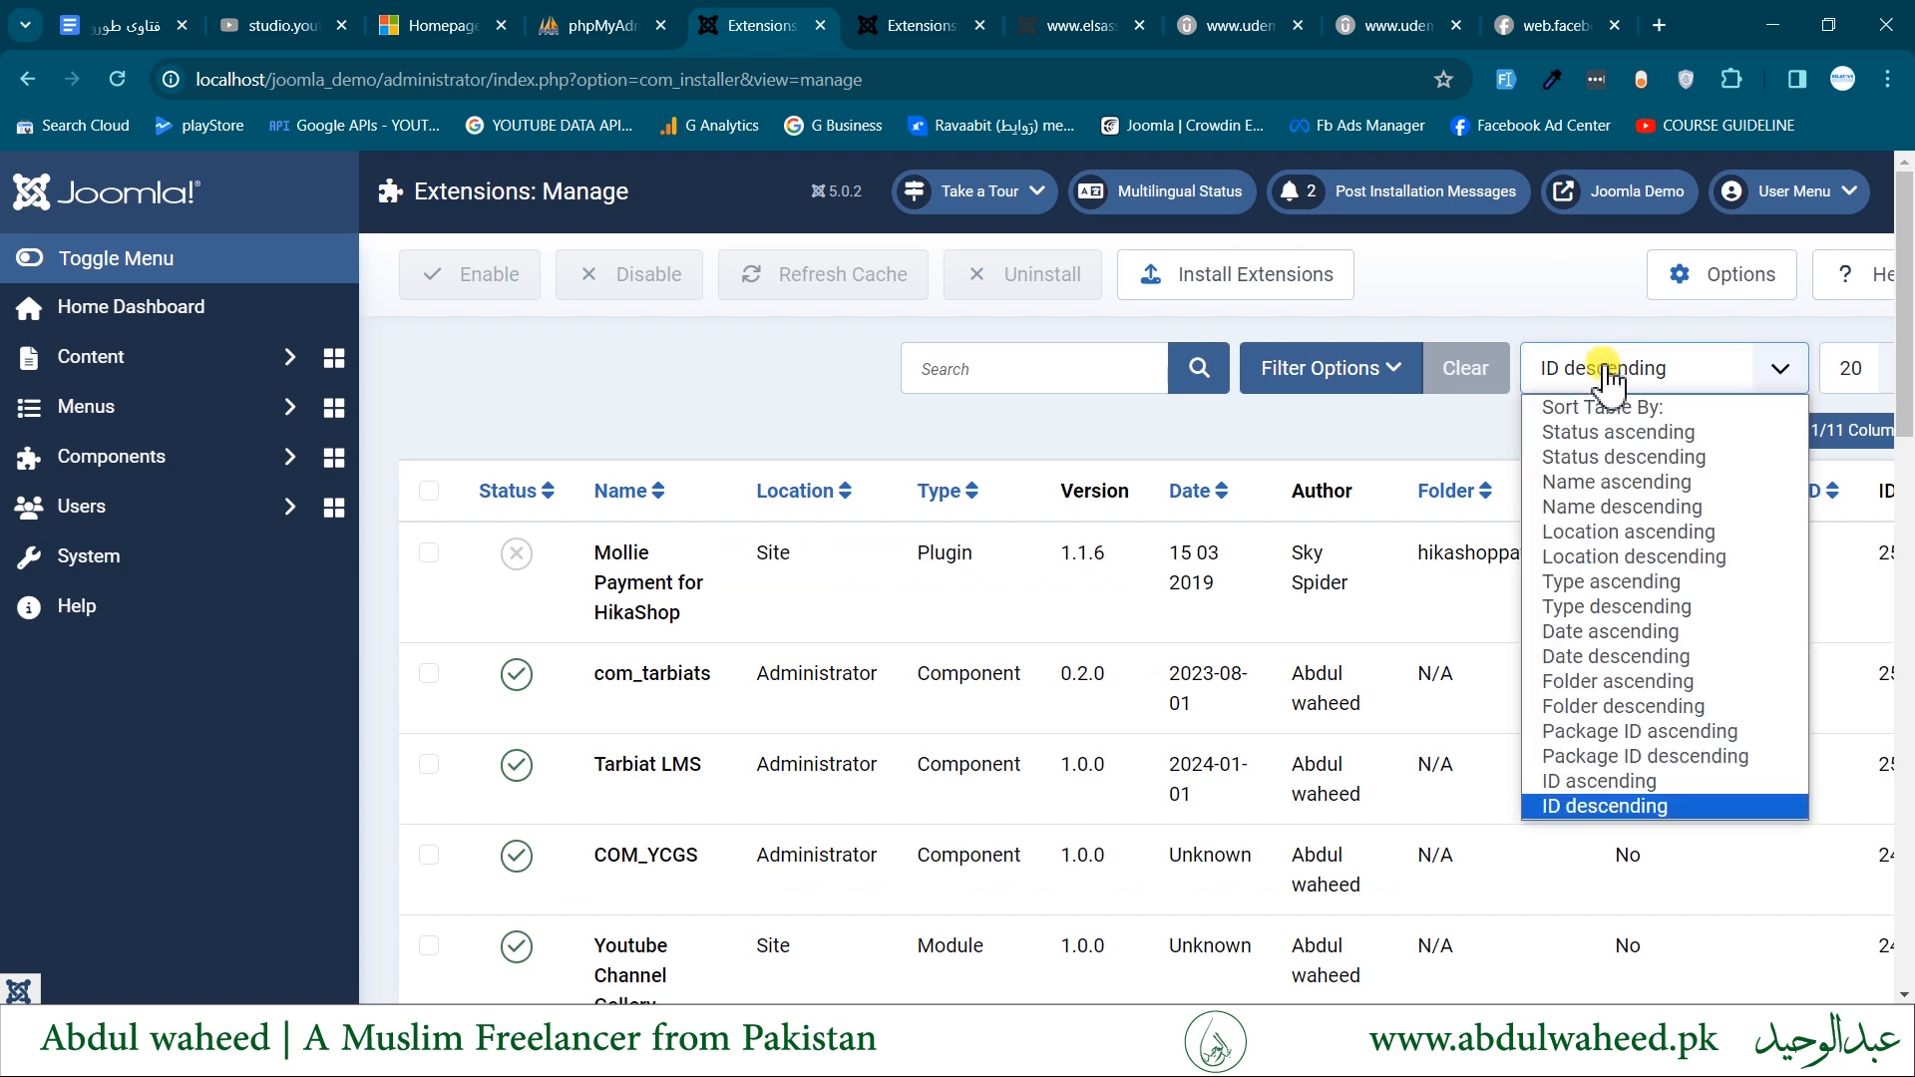
{"action": "left_click", "coordinate": [1696, 377]}
{"action": "left_click", "coordinate": [429, 552]}
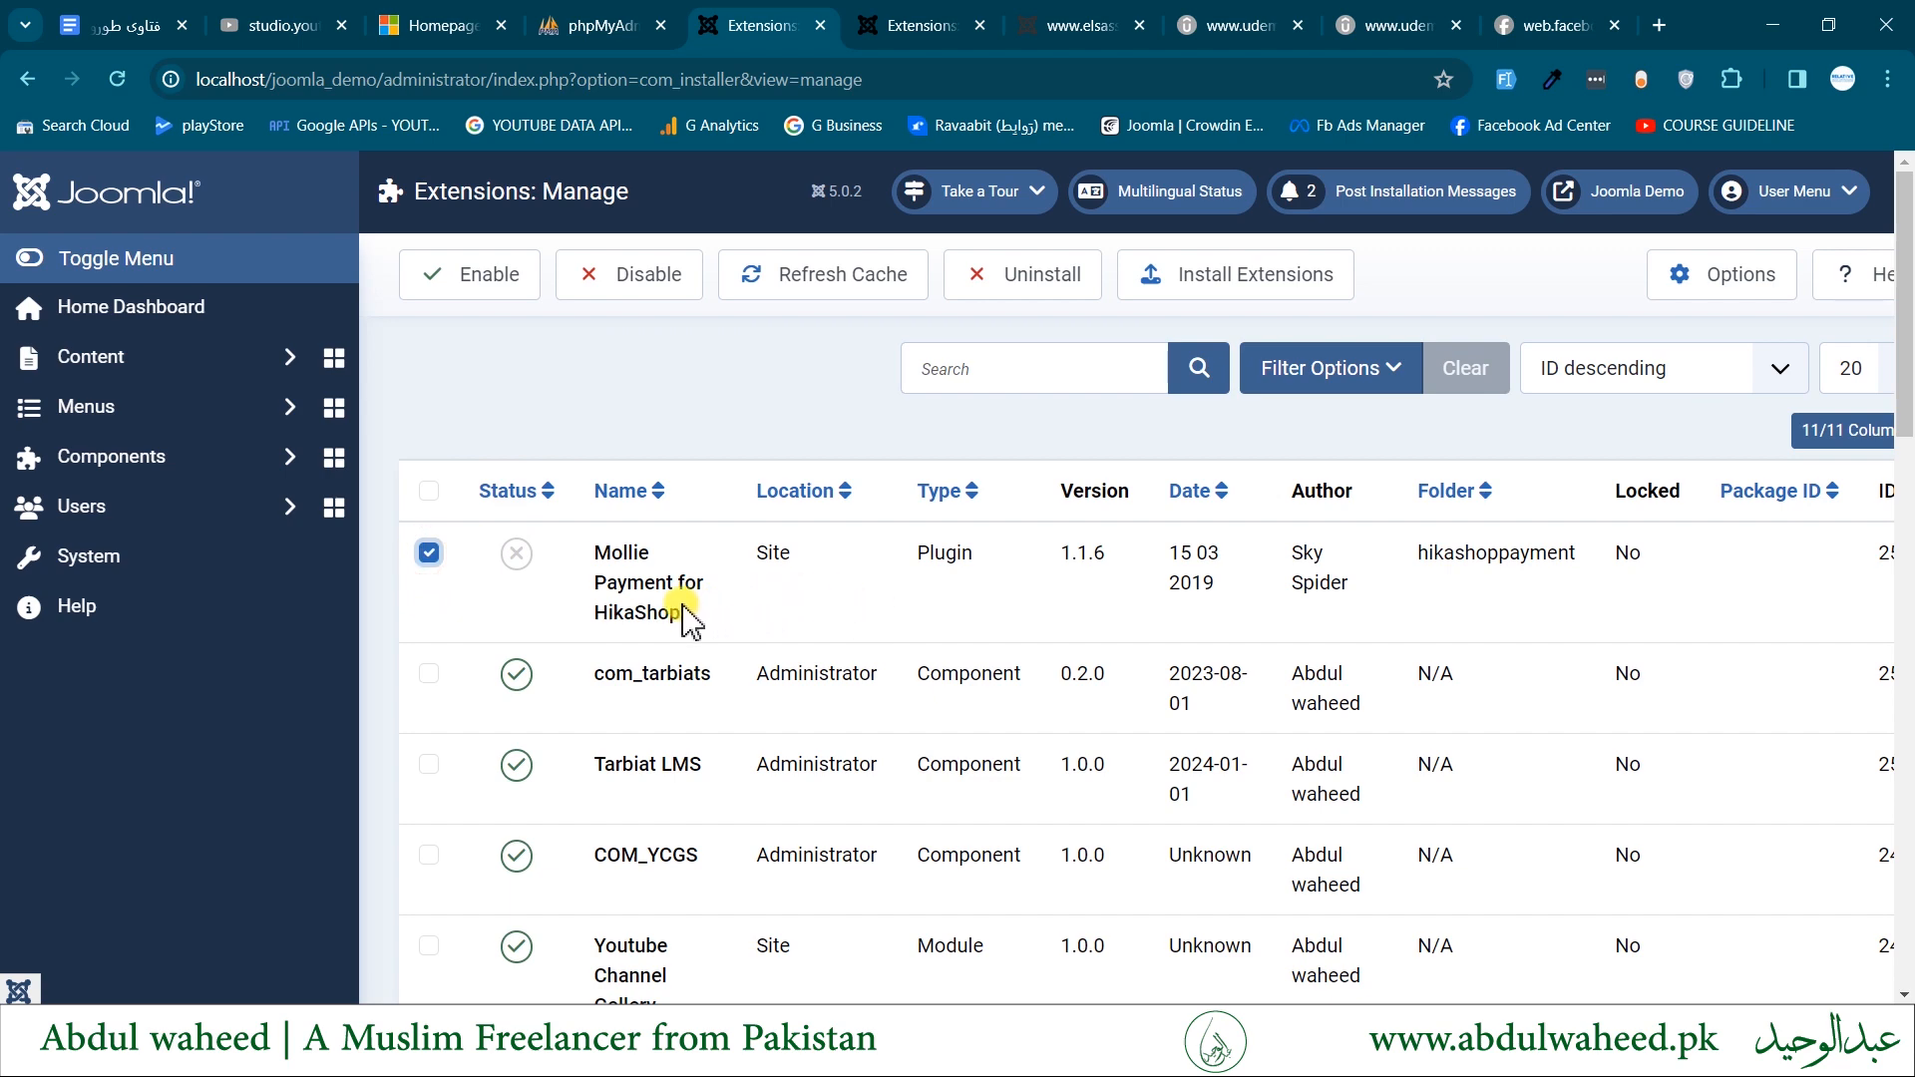
{"action": "left_click", "coordinate": [1017, 294]}
{"action": "left_click", "coordinate": [1152, 662]}
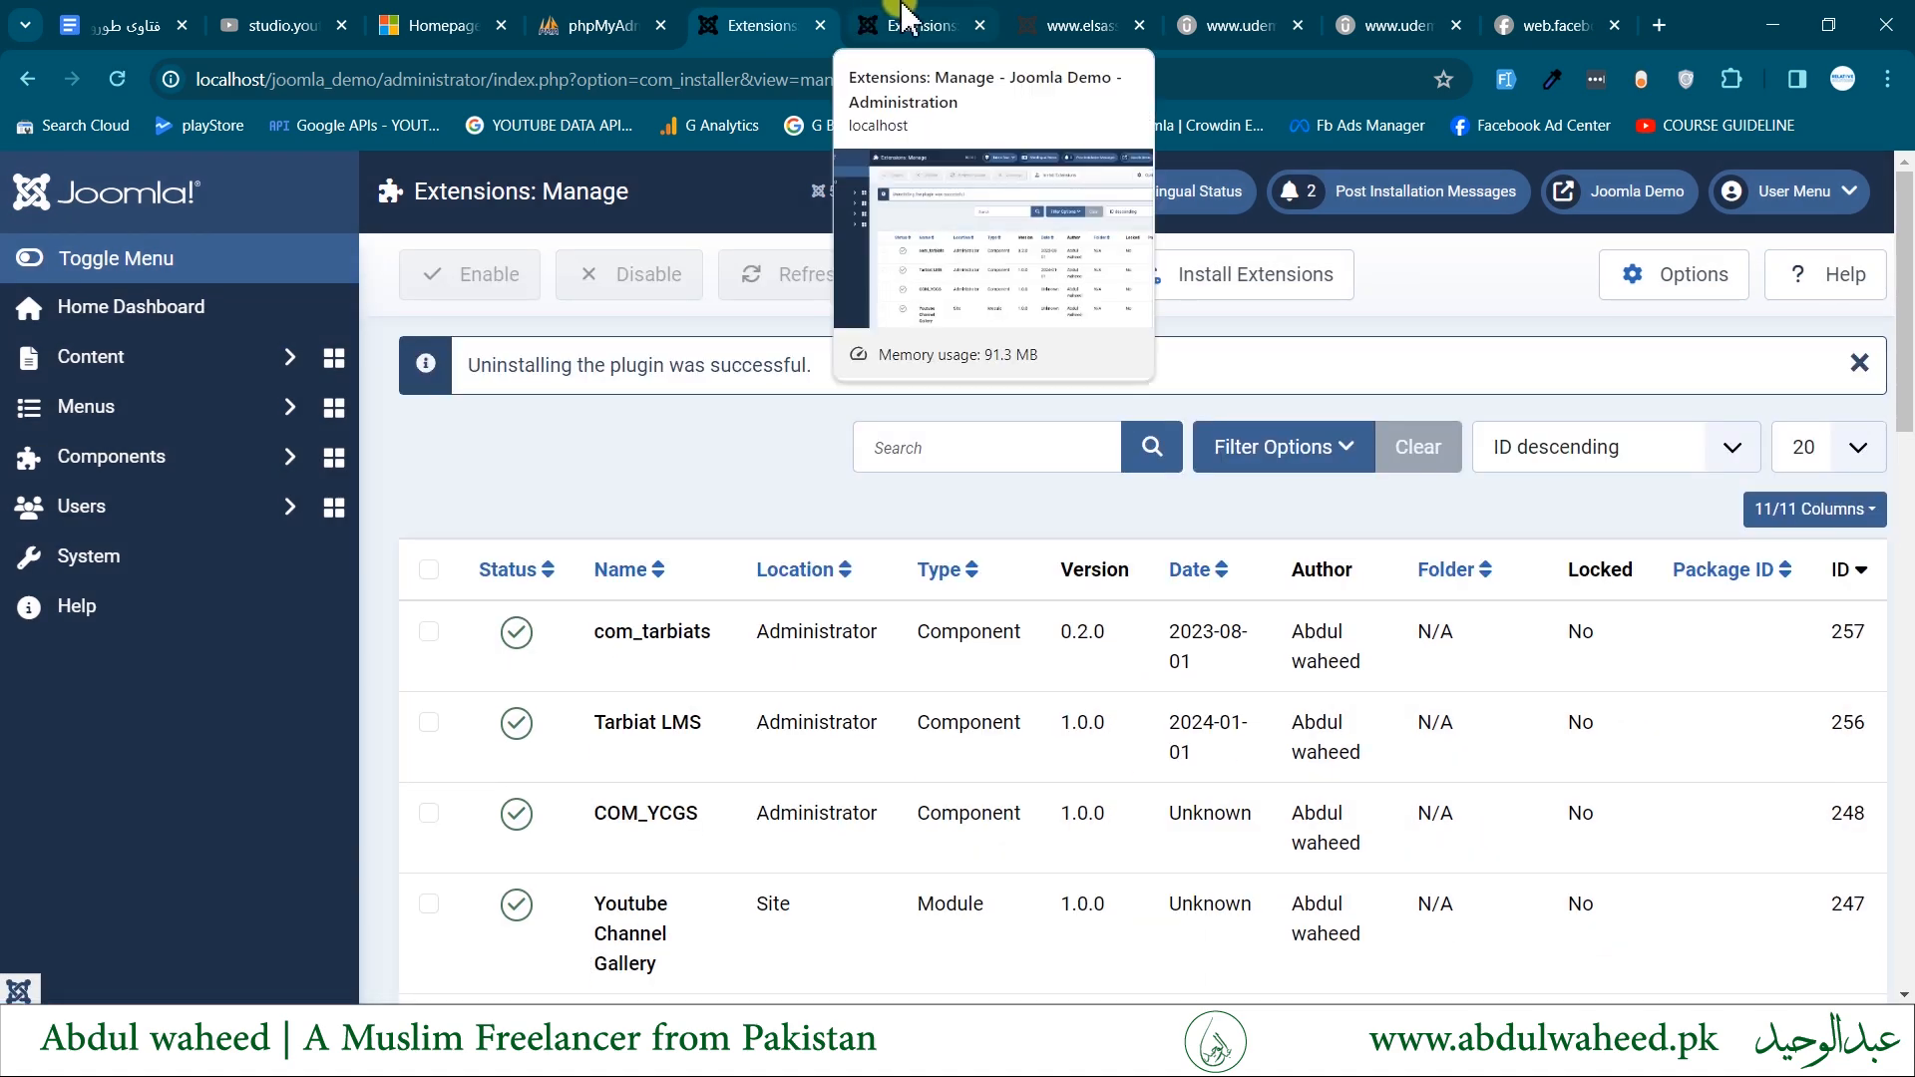
- Return to the Install from Folder method, then copy skyspider_mollie (3).zip from Downloads into joomla_demo's tmp folder in File Explorer
{"action": "left_click", "coordinate": [1297, 280]}
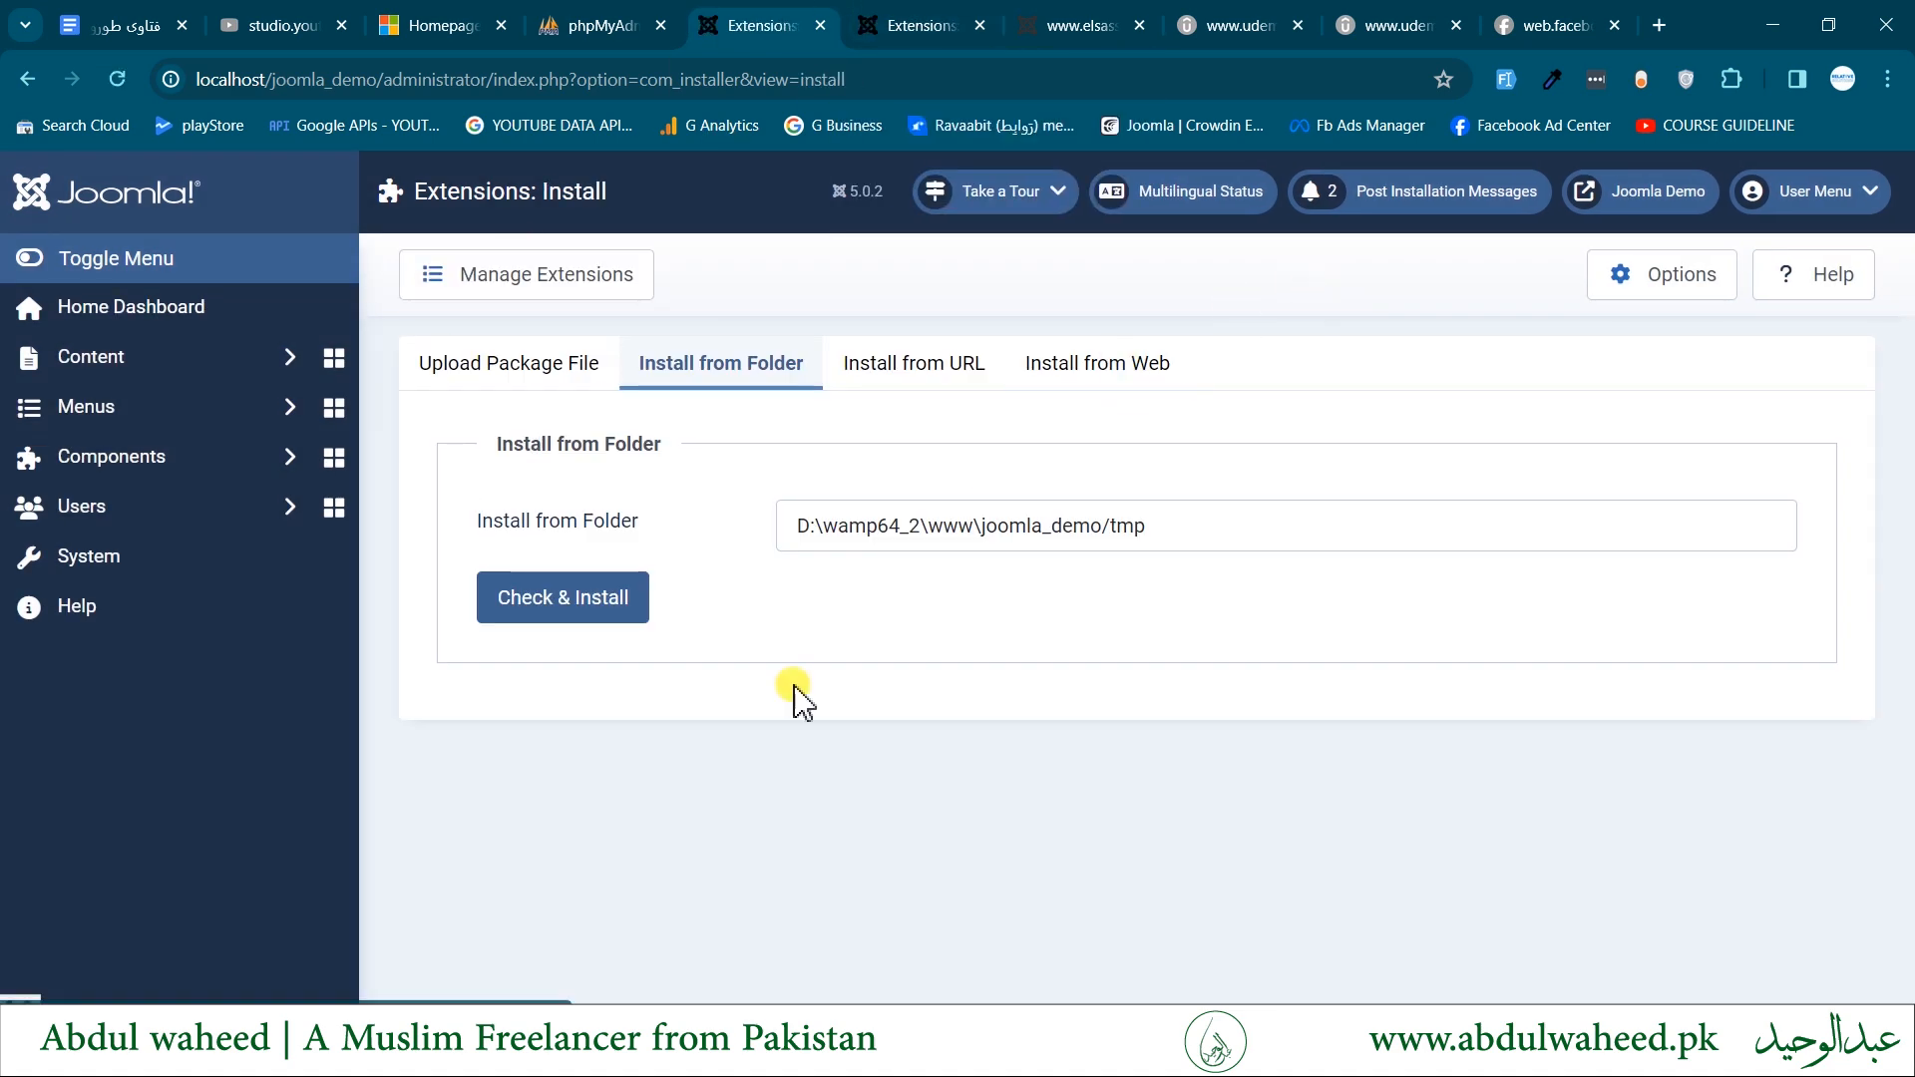
{"action": "left_click", "coordinate": [770, 379]}
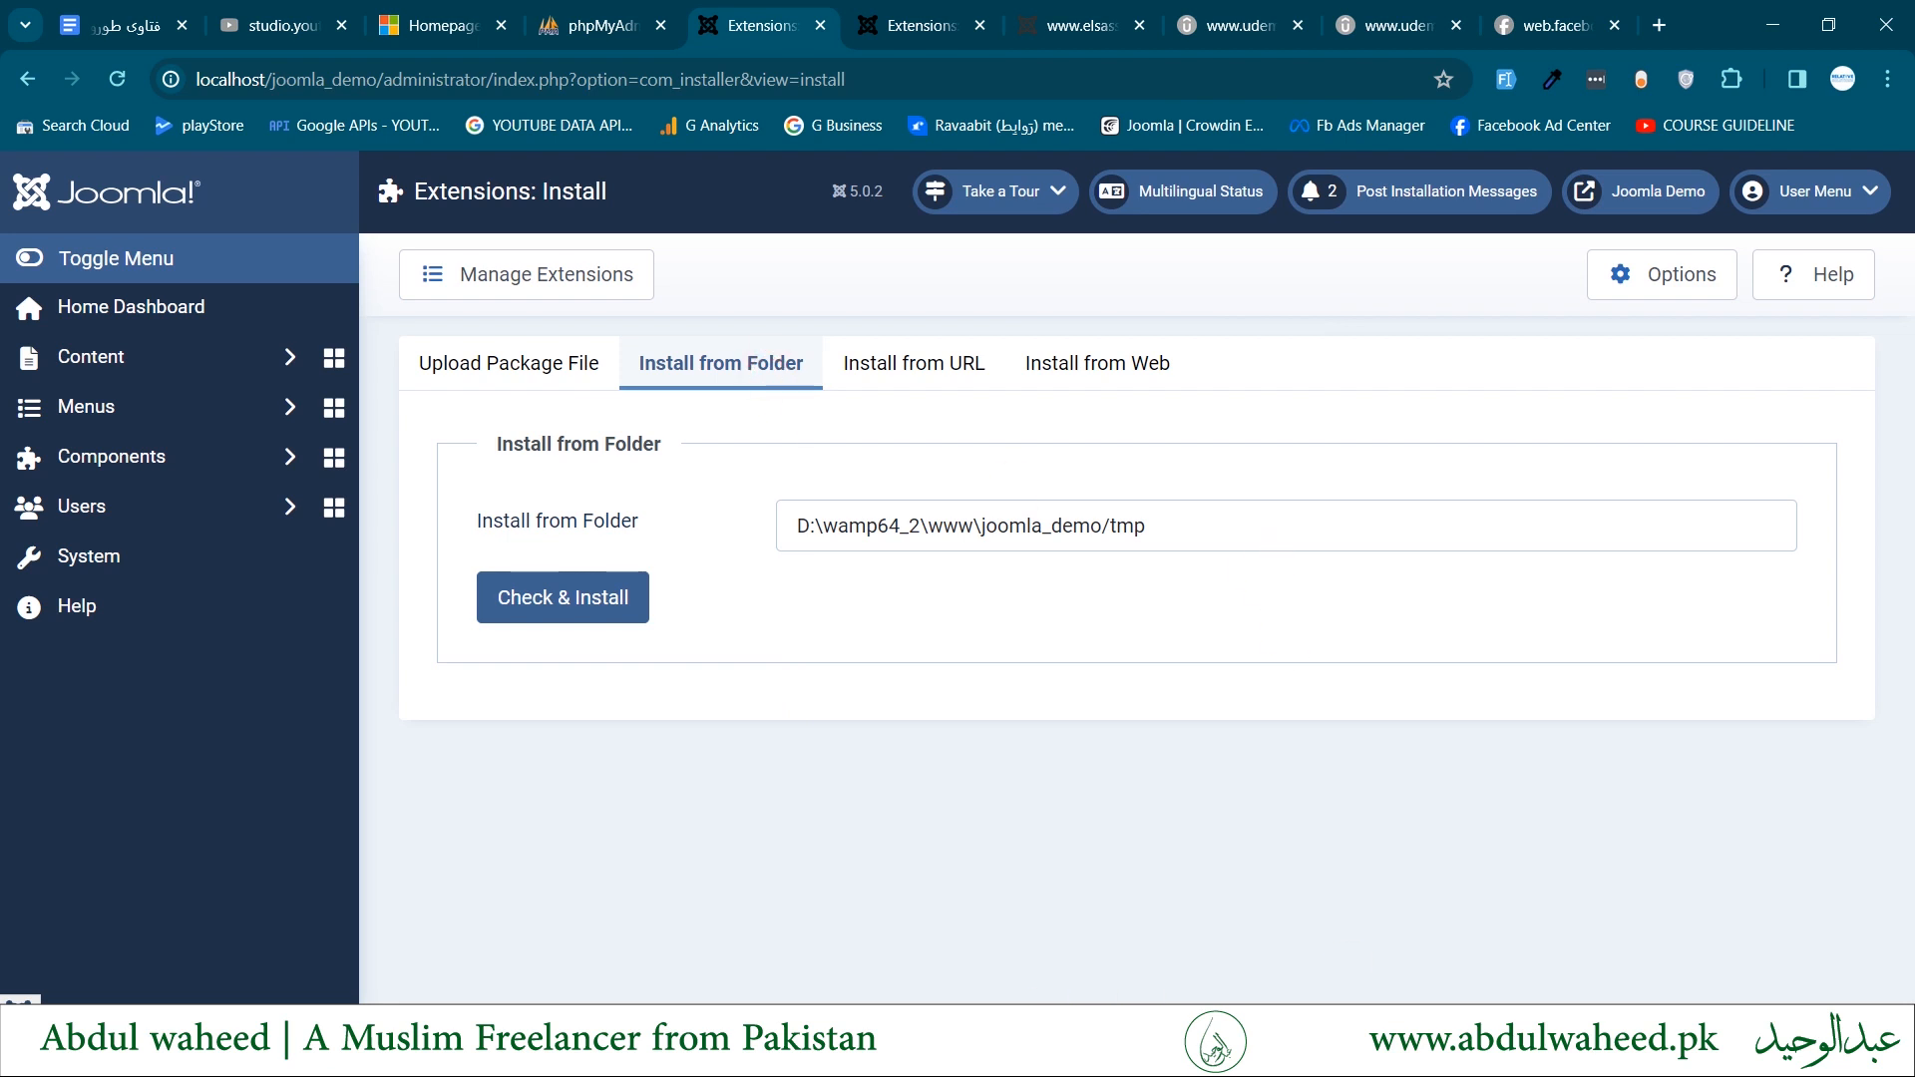
{"action": "left_click", "coordinate": [290, 1055]}
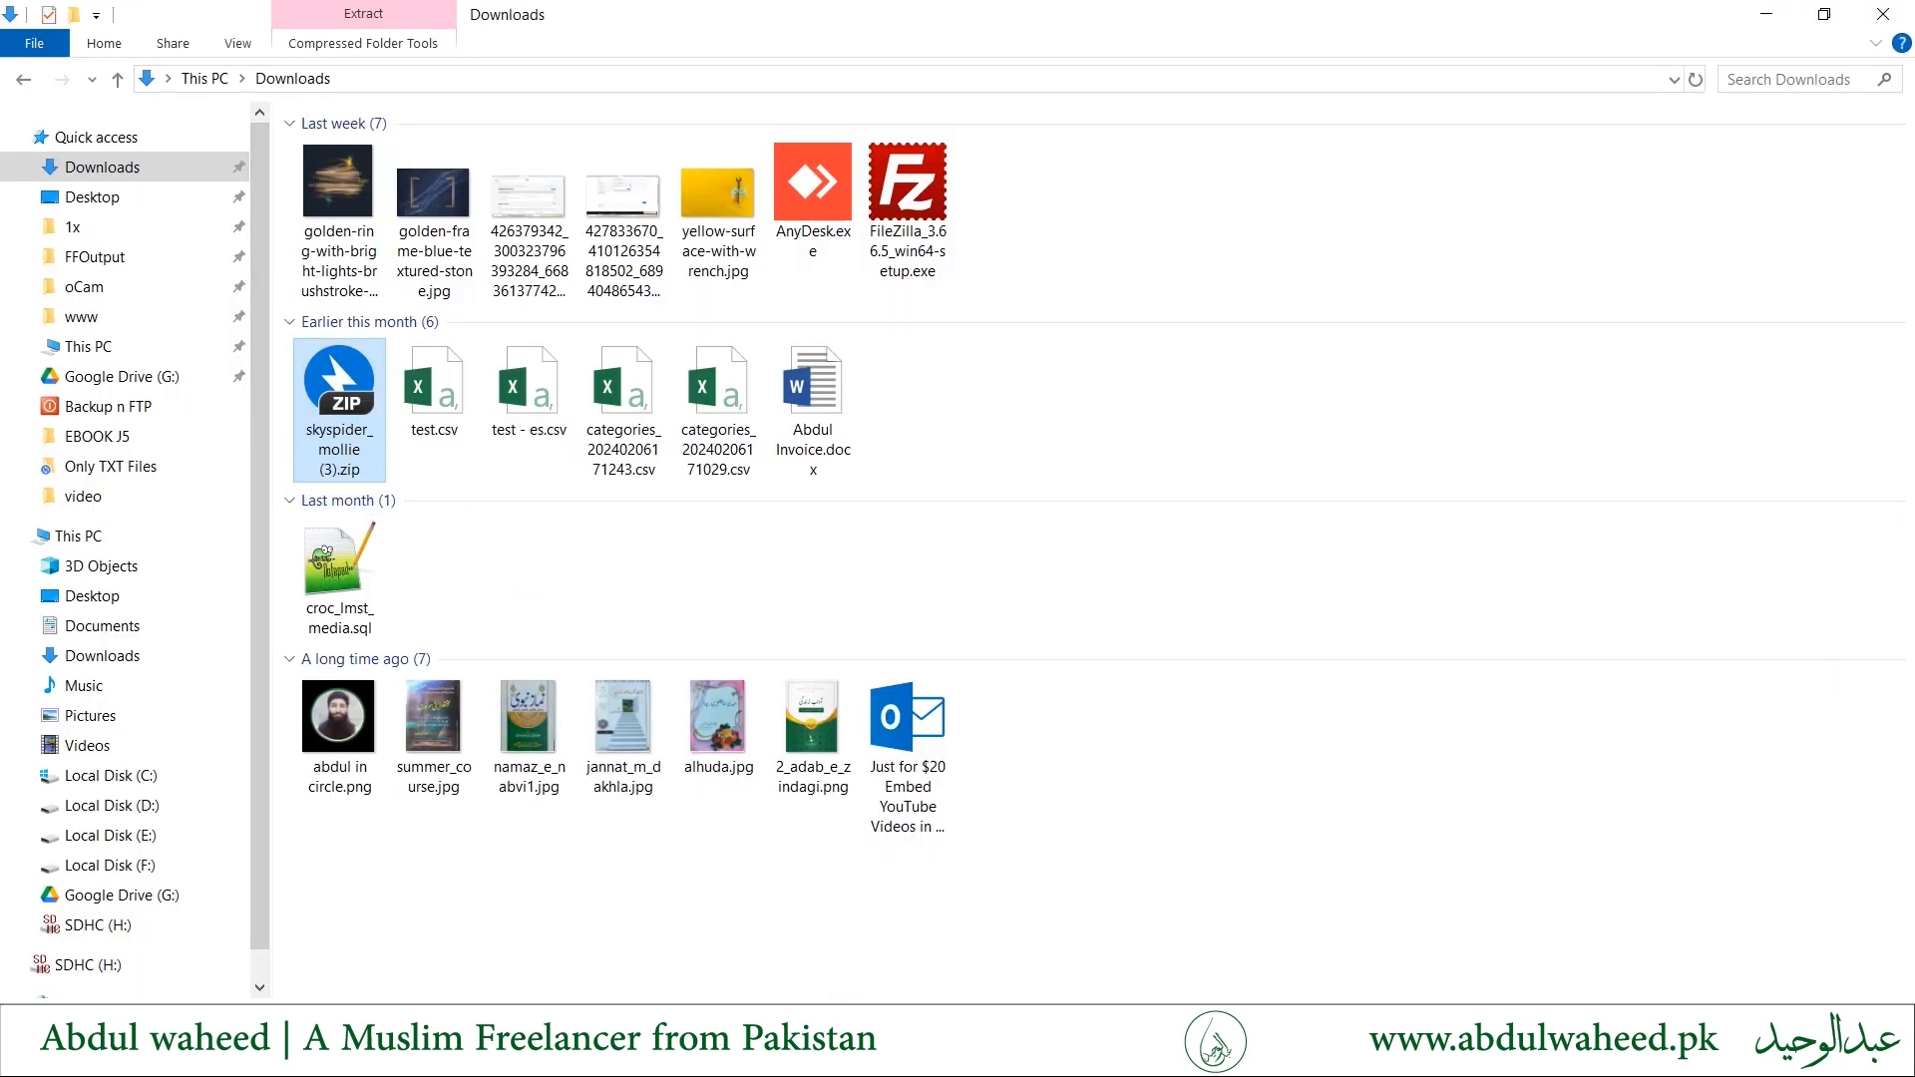
{"action": "left_click", "coordinate": [23, 78]}
{"action": "double_click", "coordinate": [371, 536]}
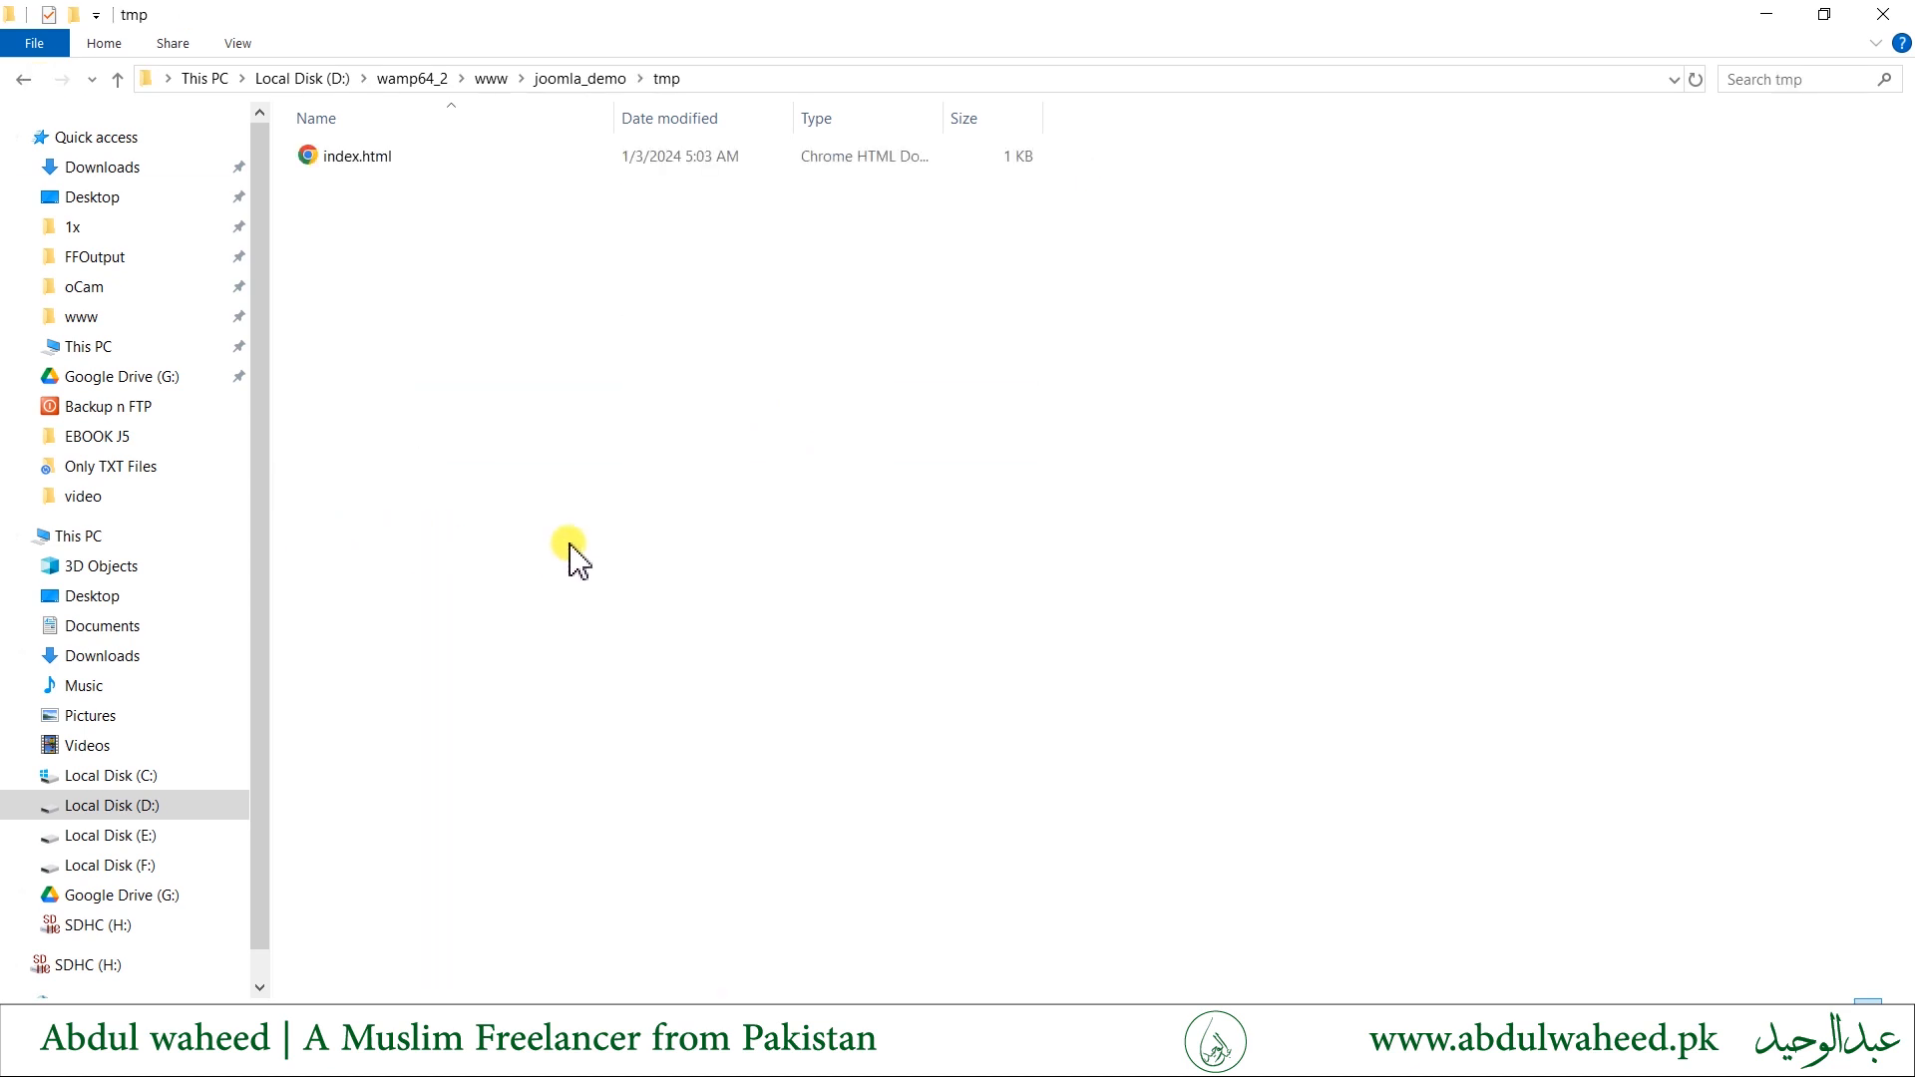
{"action": "key", "text": "ctrl+v"}
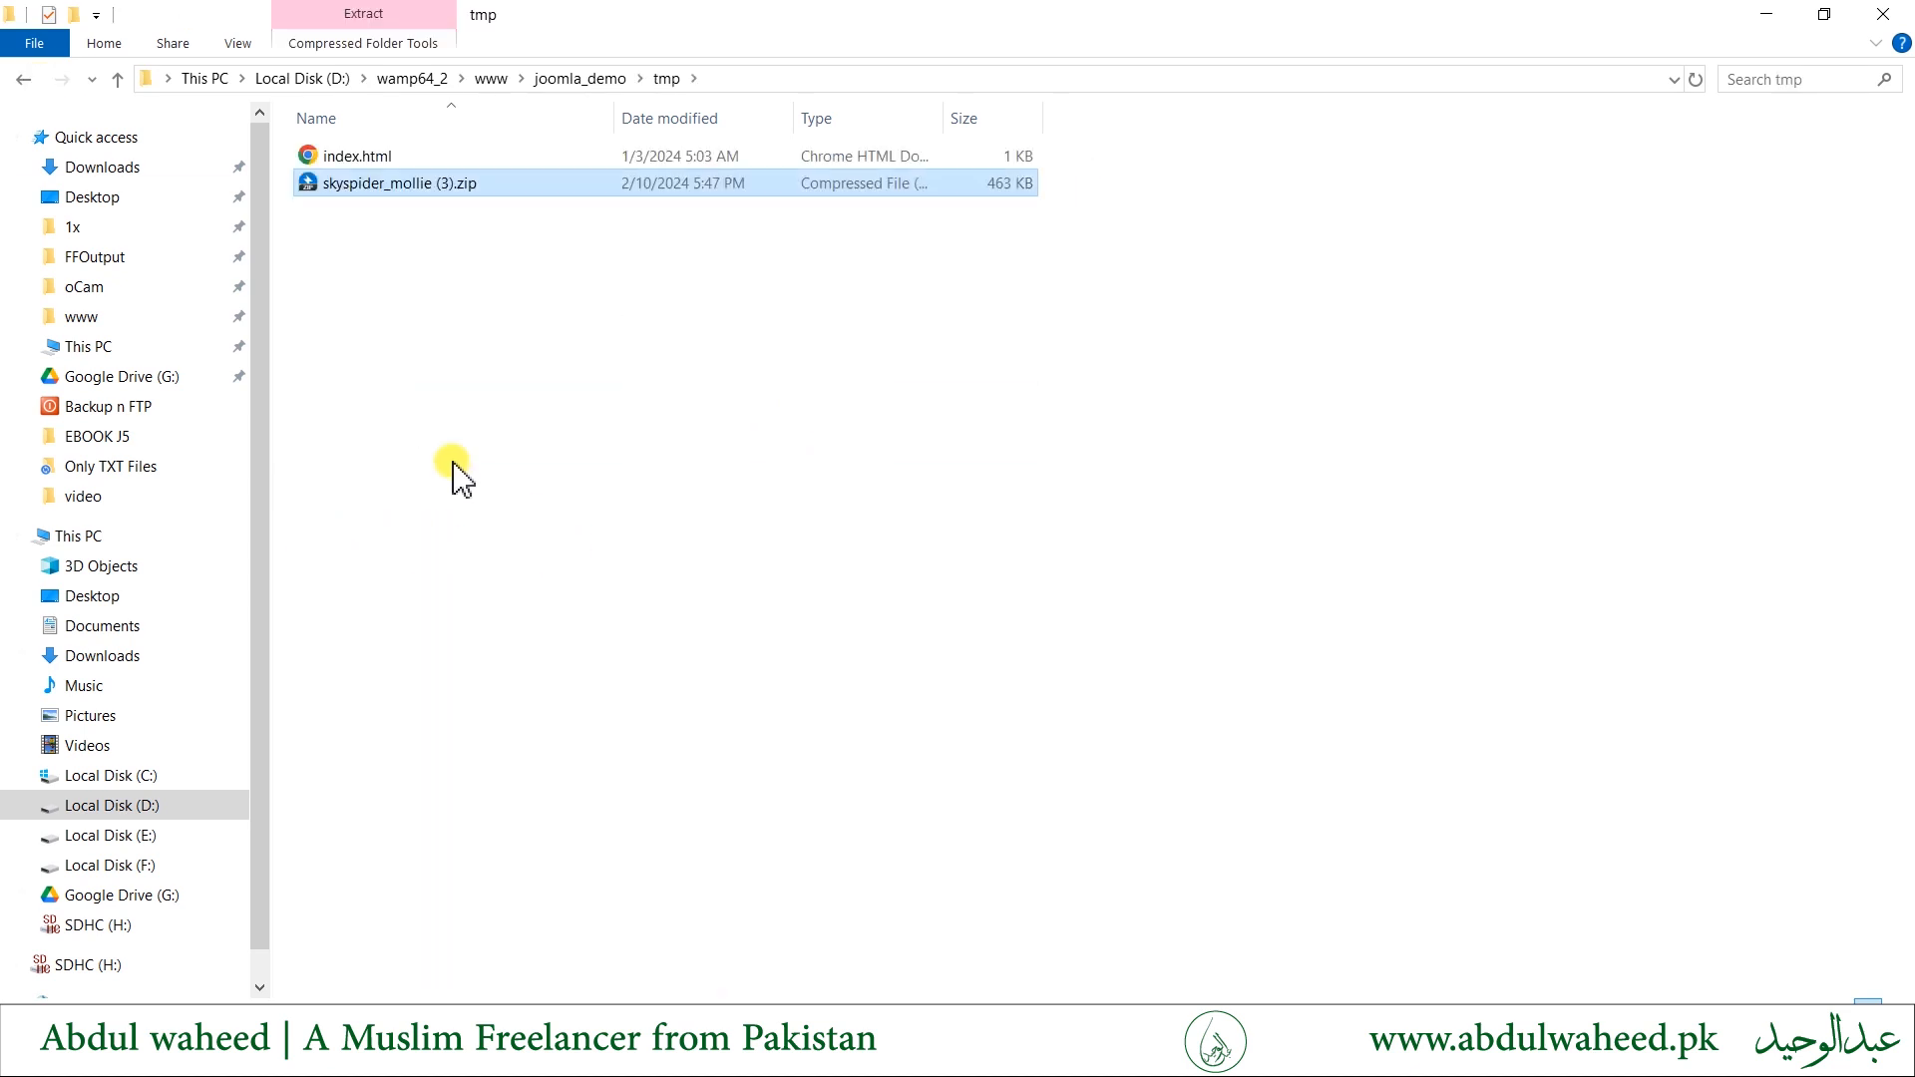
- Extract skyspider_mollie (3).zip directly into the tmp folder and close the extraction window
{"action": "right_click", "coordinate": [416, 185]}
{"action": "left_click", "coordinate": [494, 289]}
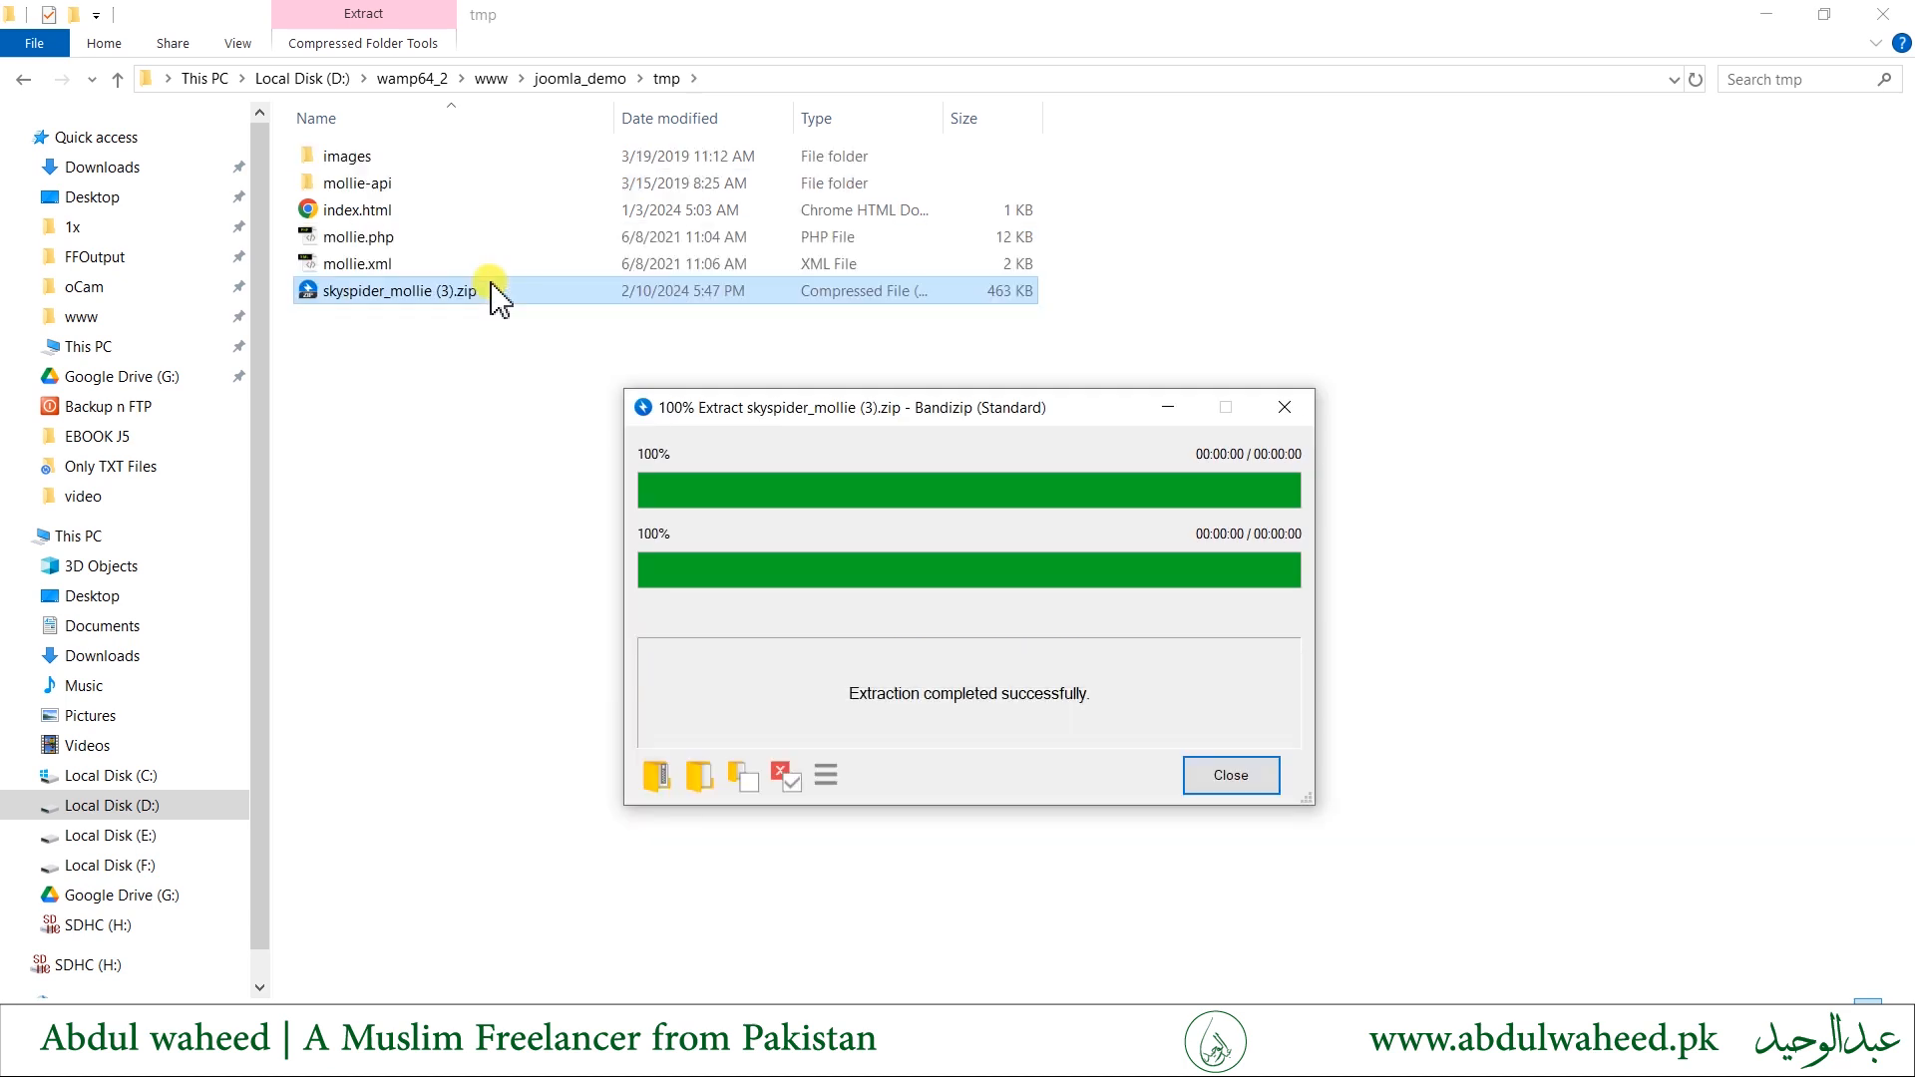
{"action": "left_click", "coordinate": [1240, 788]}
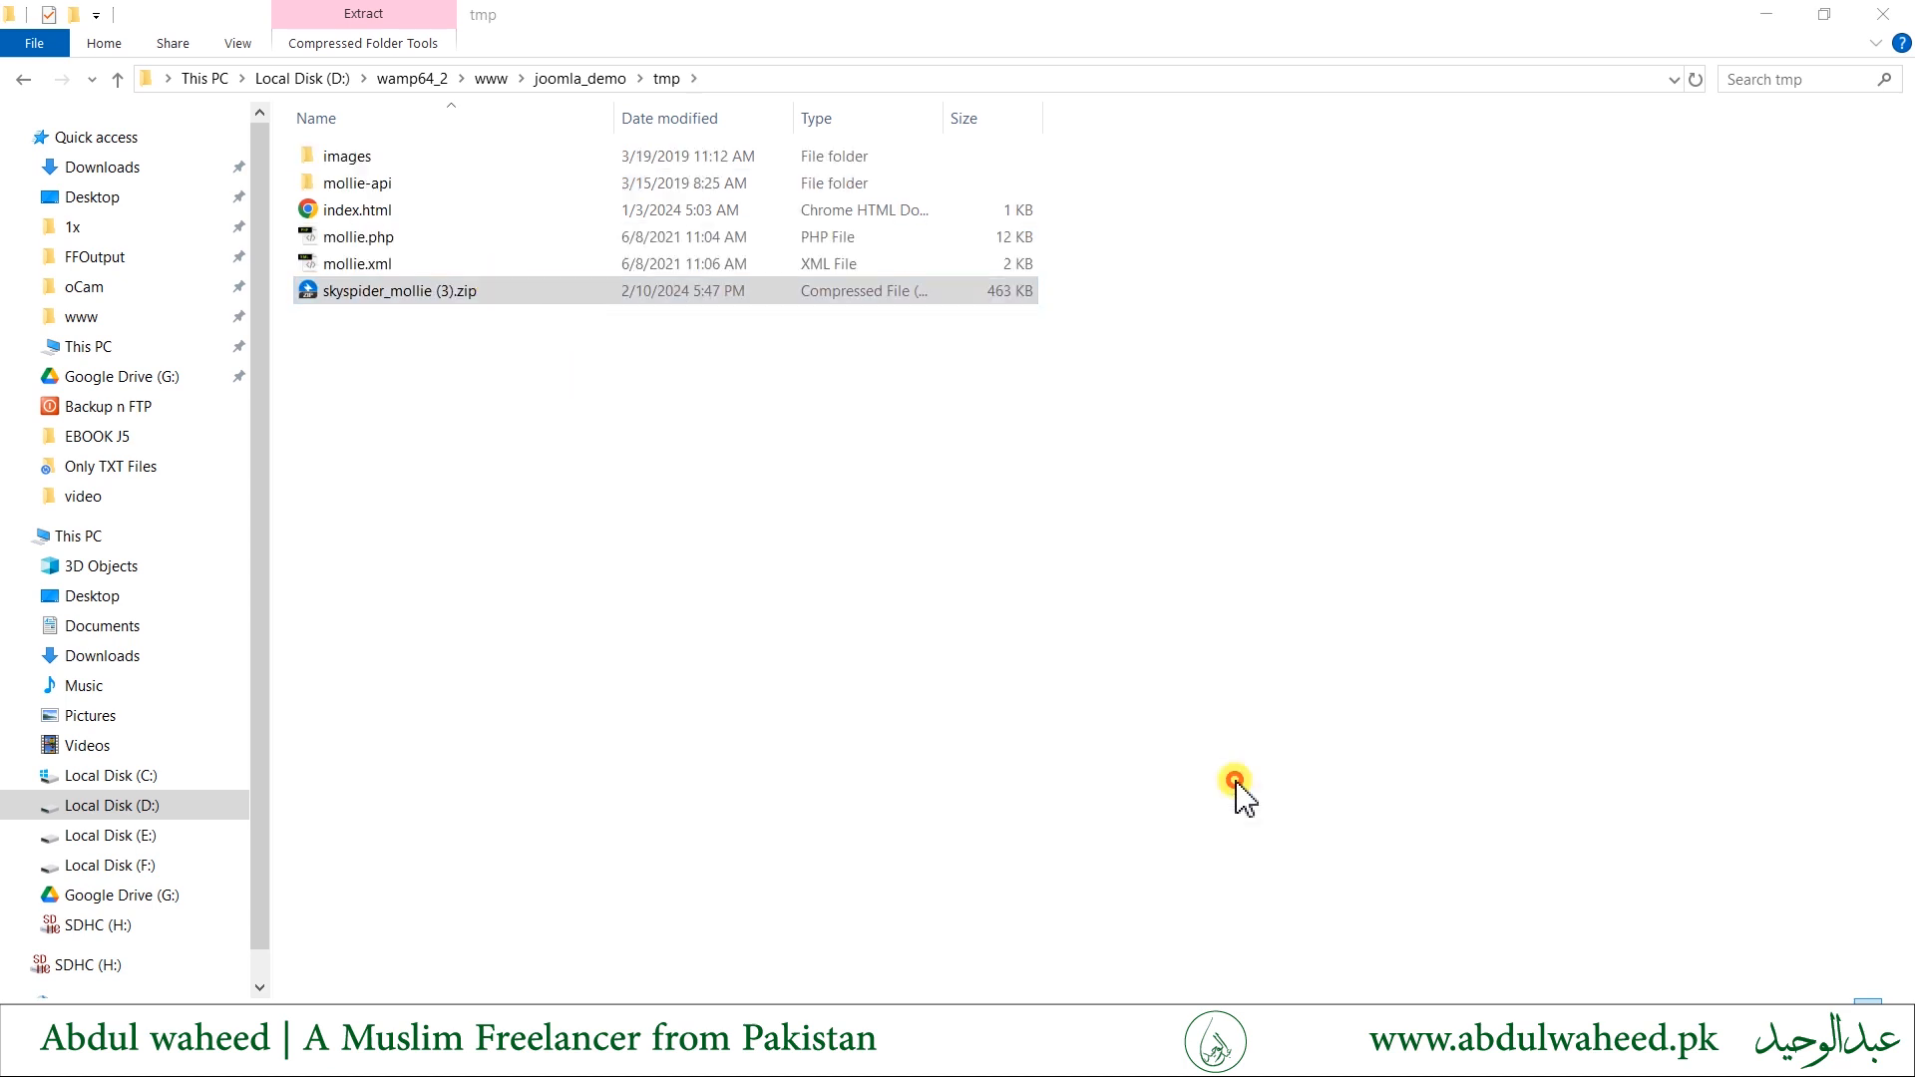
- Copy the tmp folder's path from File Explorer into Joomla's Install from Folder field and install the extracted plugin
{"action": "left_click", "coordinate": [969, 82]}
{"action": "key", "text": "ctrl+c"}
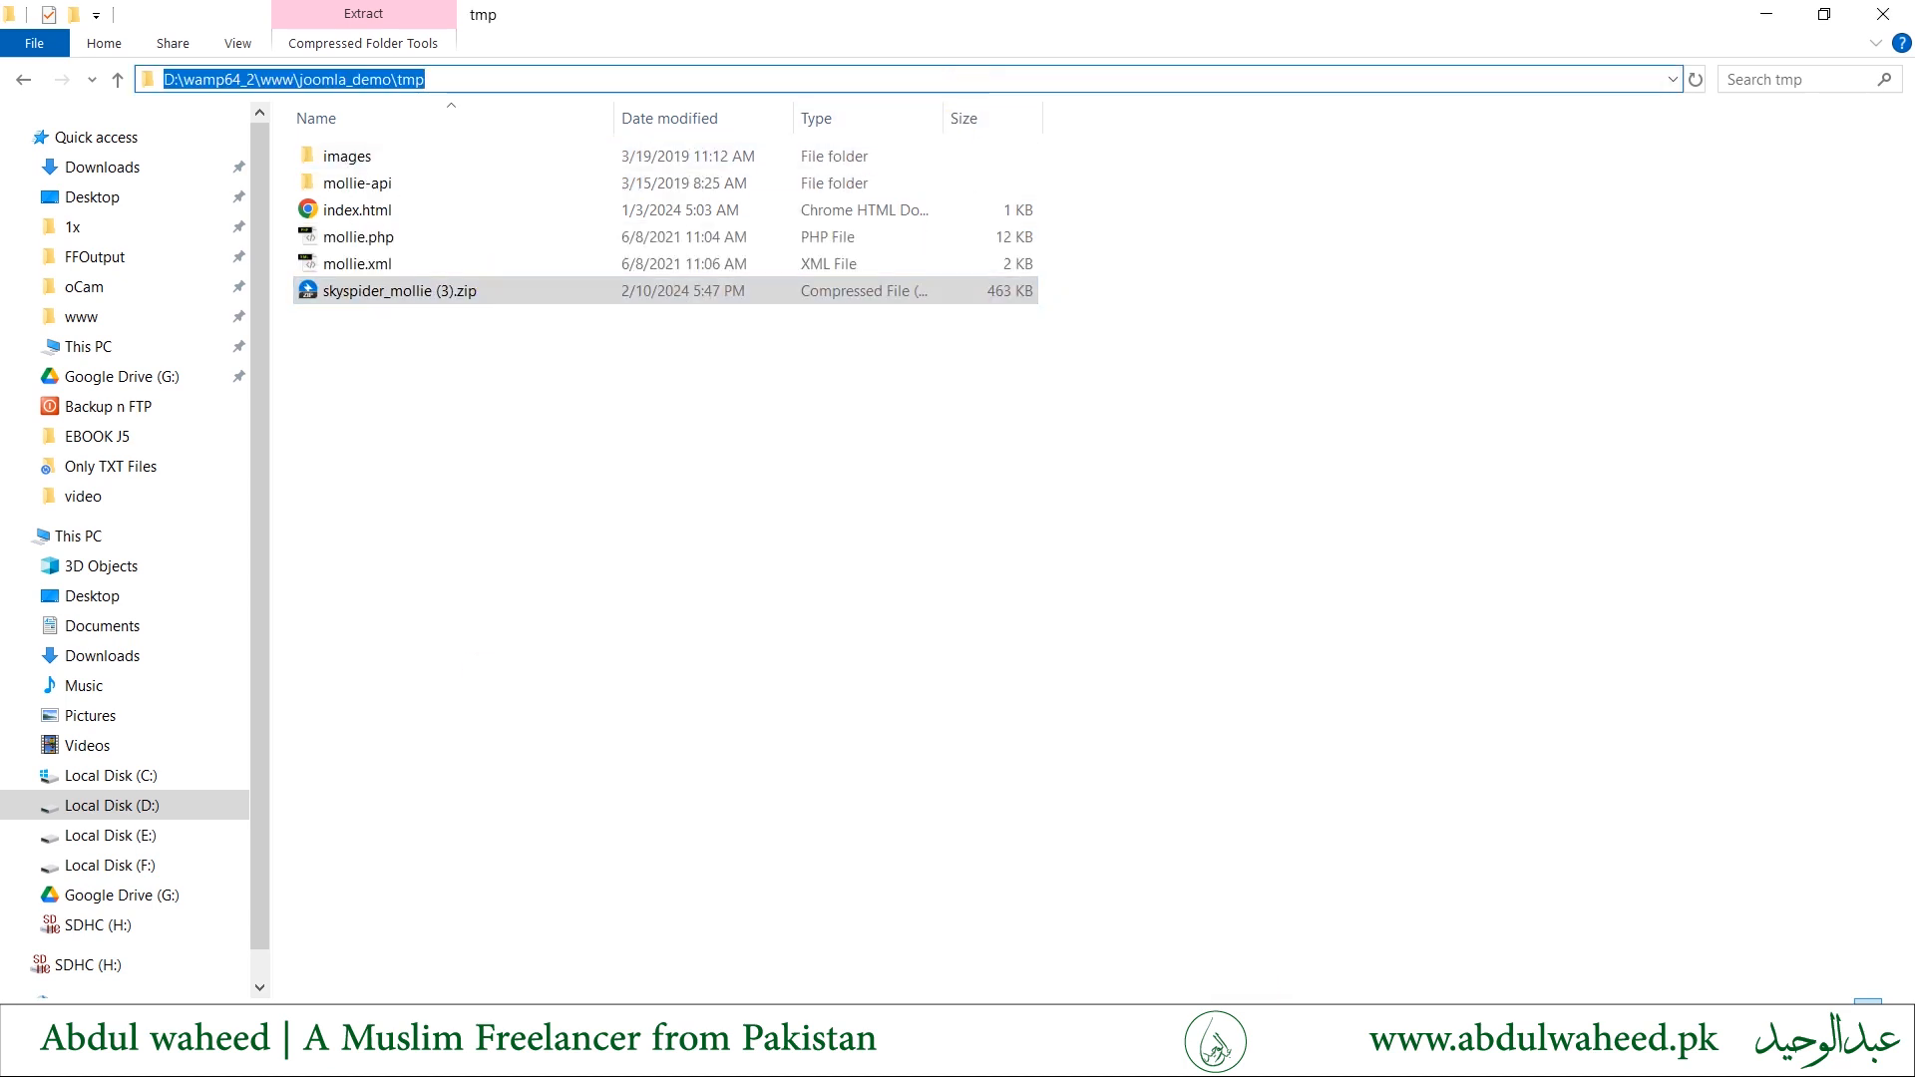
{"action": "left_click", "coordinate": [1425, 1057]}
{"action": "left_click", "coordinate": [906, 510]}
{"action": "key", "text": "ctrl+a"}
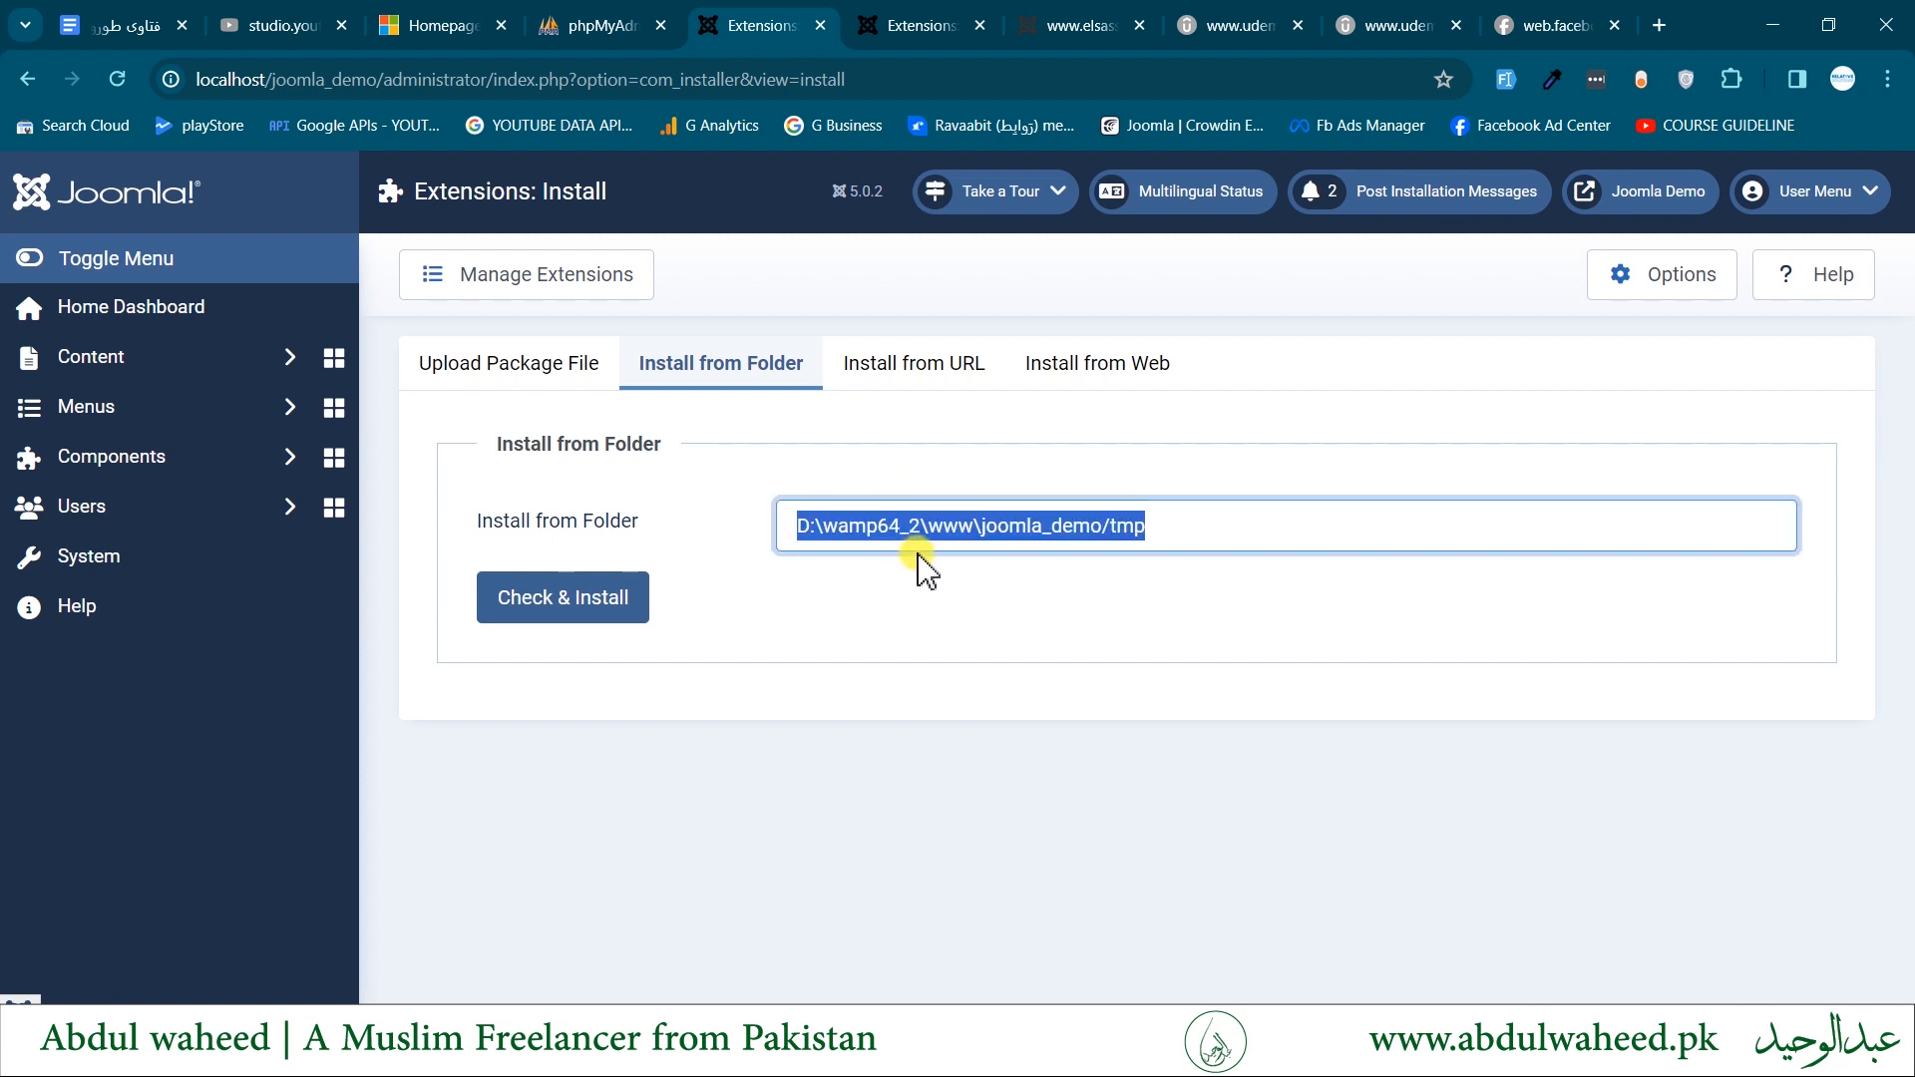
{"action": "key", "text": "ctrl+v"}
{"action": "left_click", "coordinate": [581, 603]}
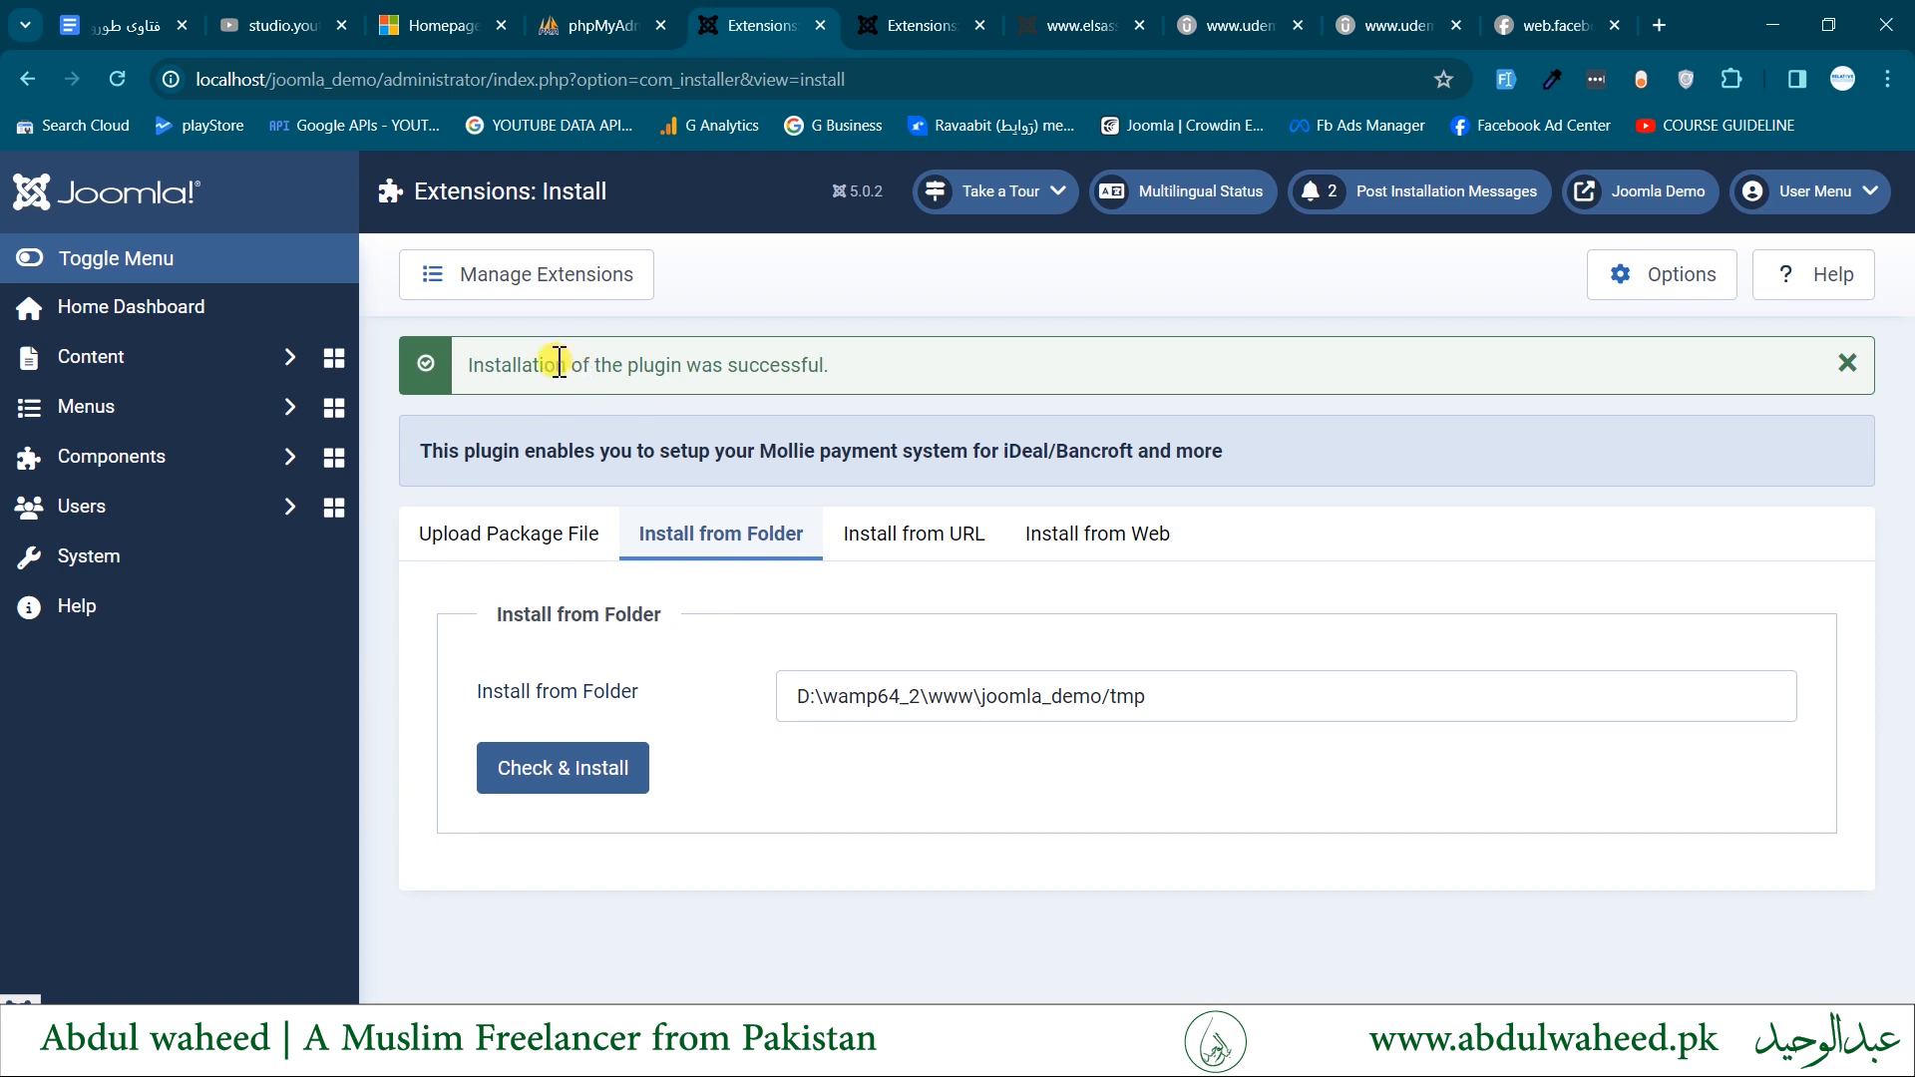
- Read the installation message, then view the Install from URL and Install from Web methods
{"action": "left_click_drag", "start_coordinate": [558, 365], "coordinate": [822, 456]}
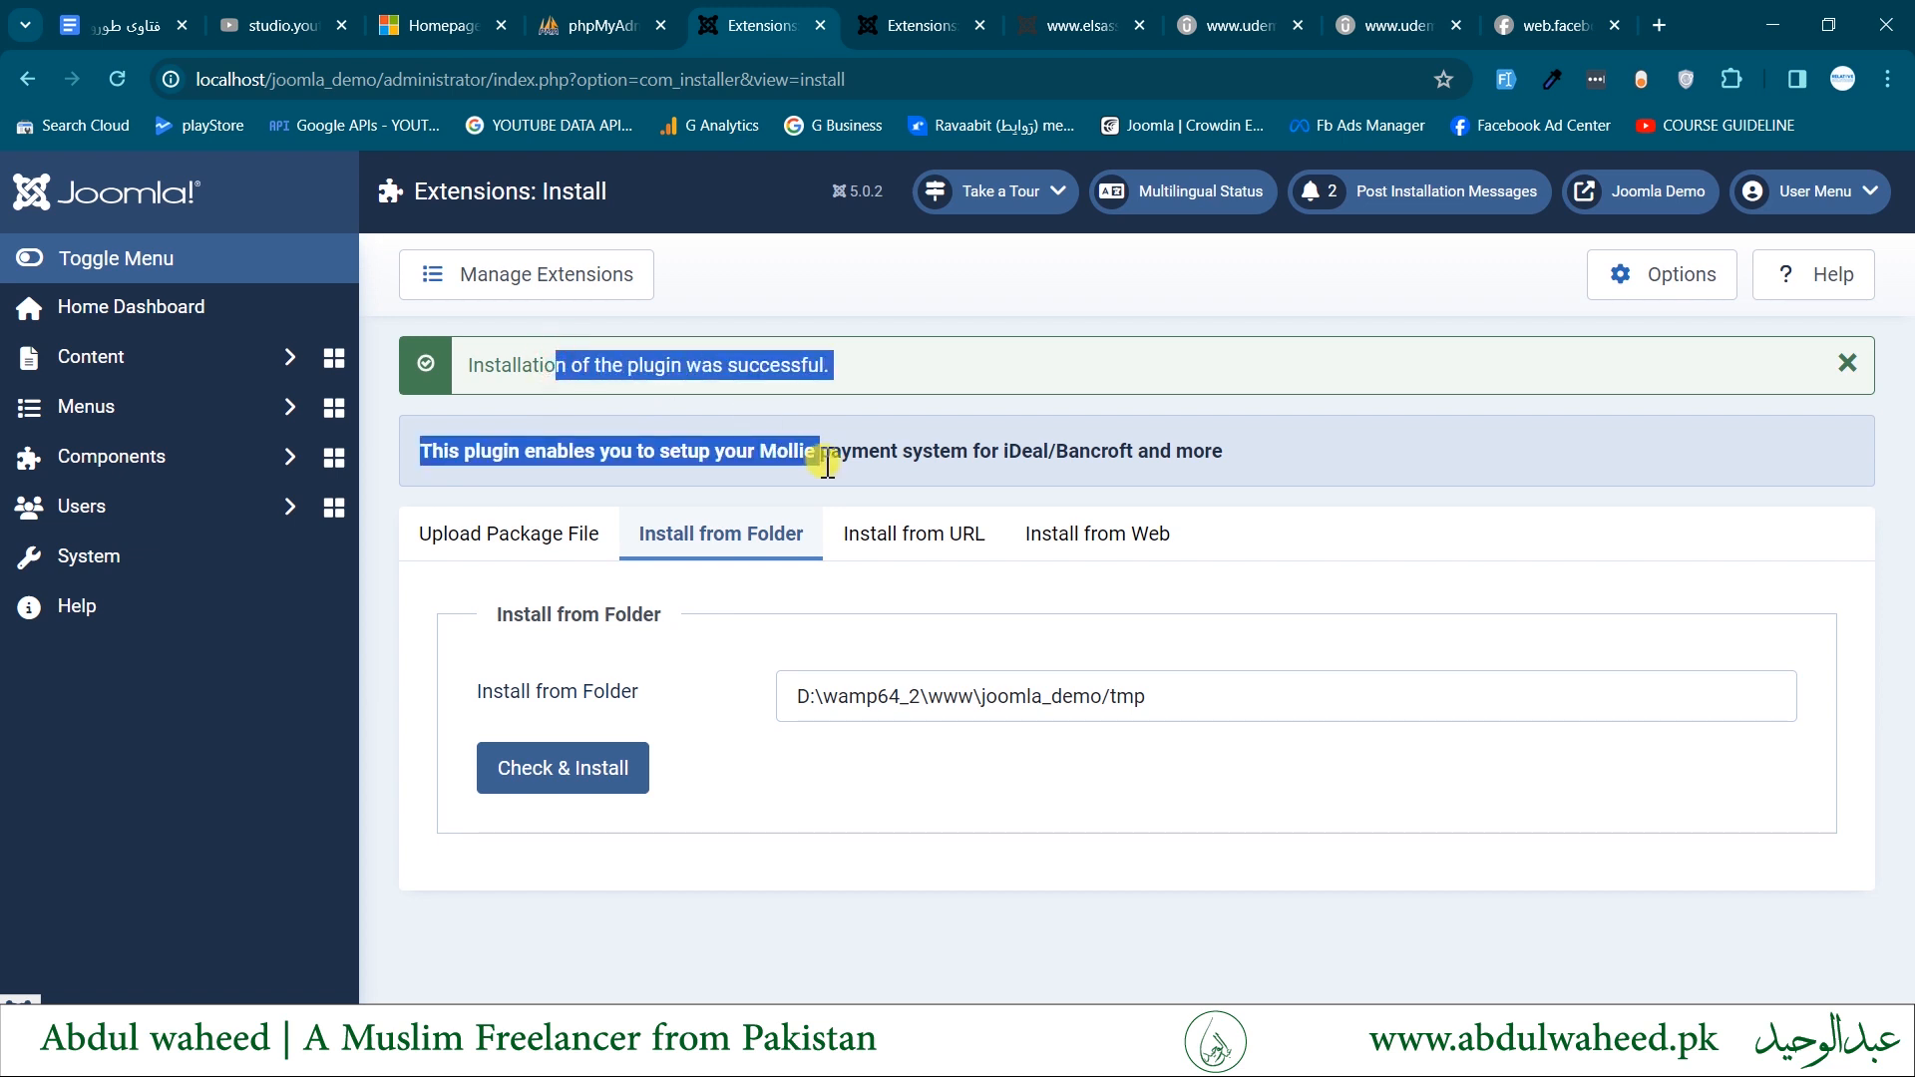
{"action": "left_click", "coordinate": [896, 551]}
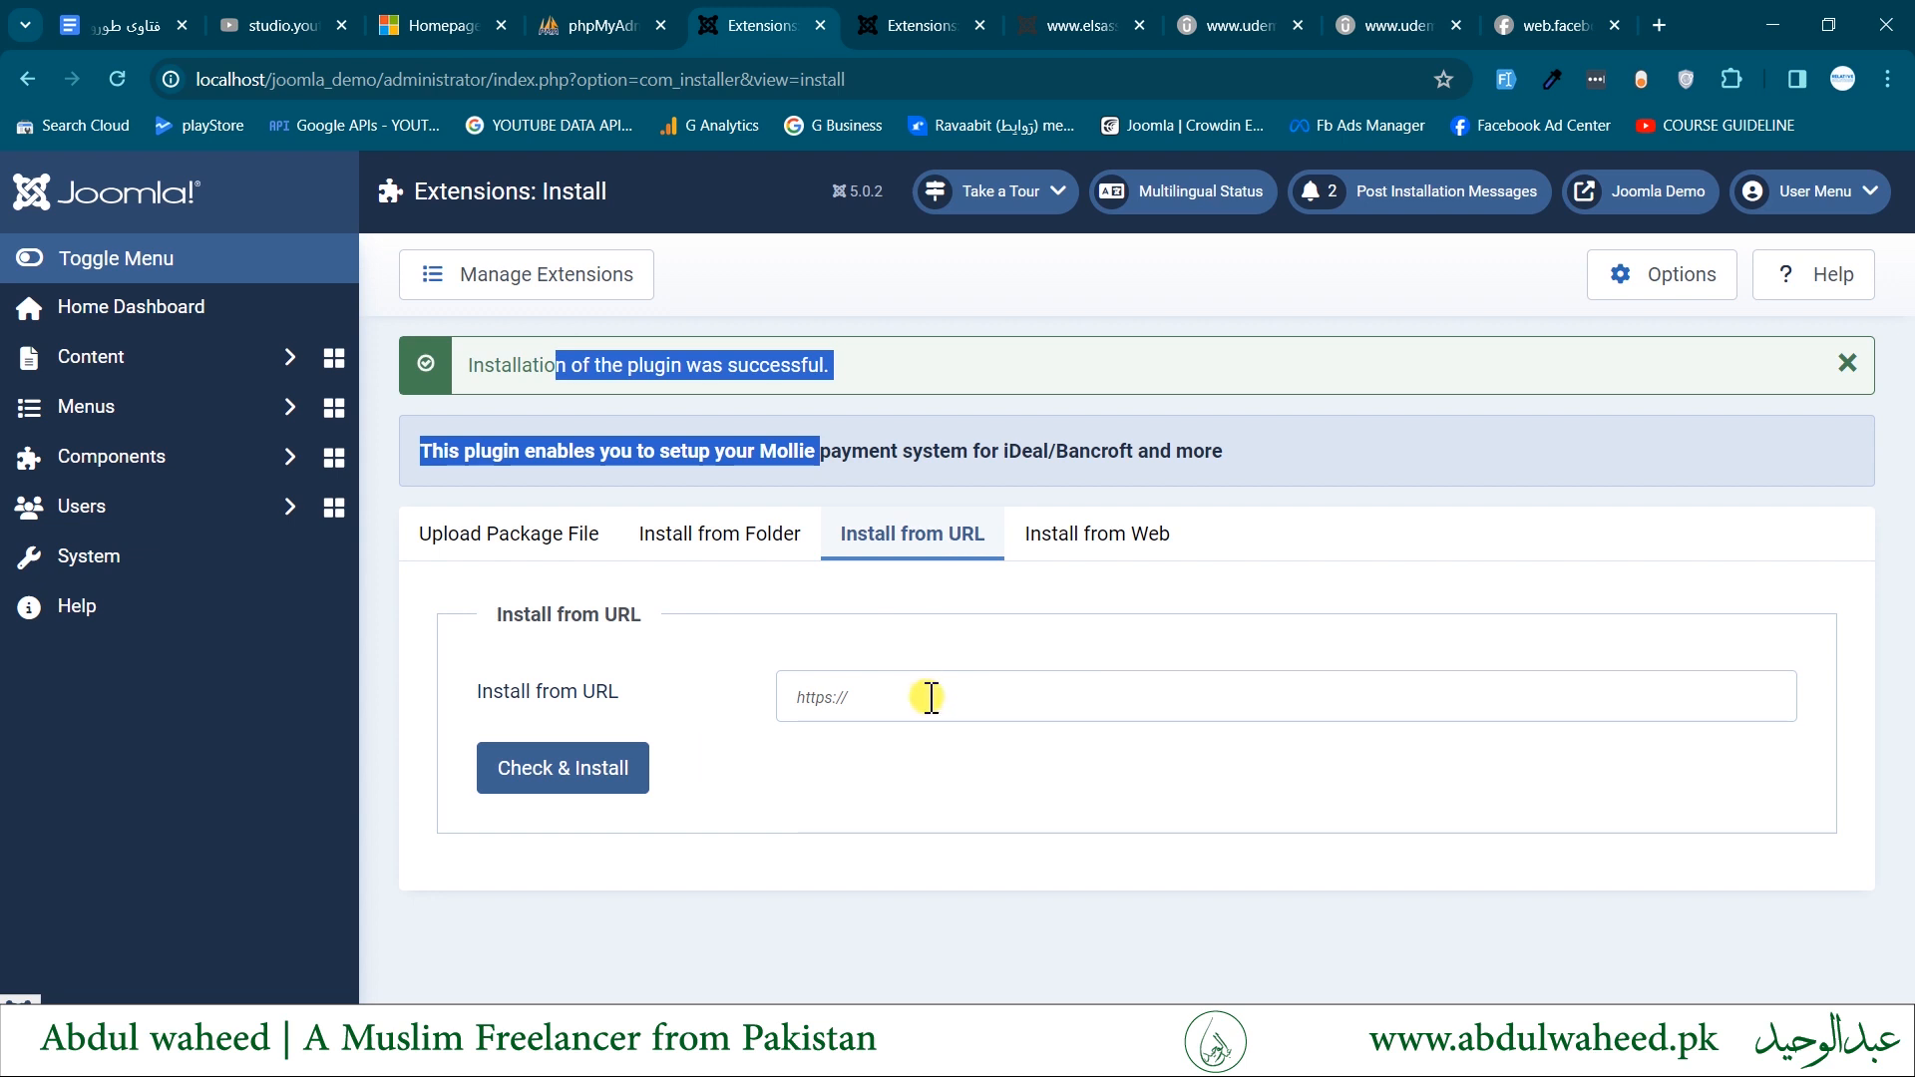
{"action": "left_click", "coordinate": [1137, 557]}
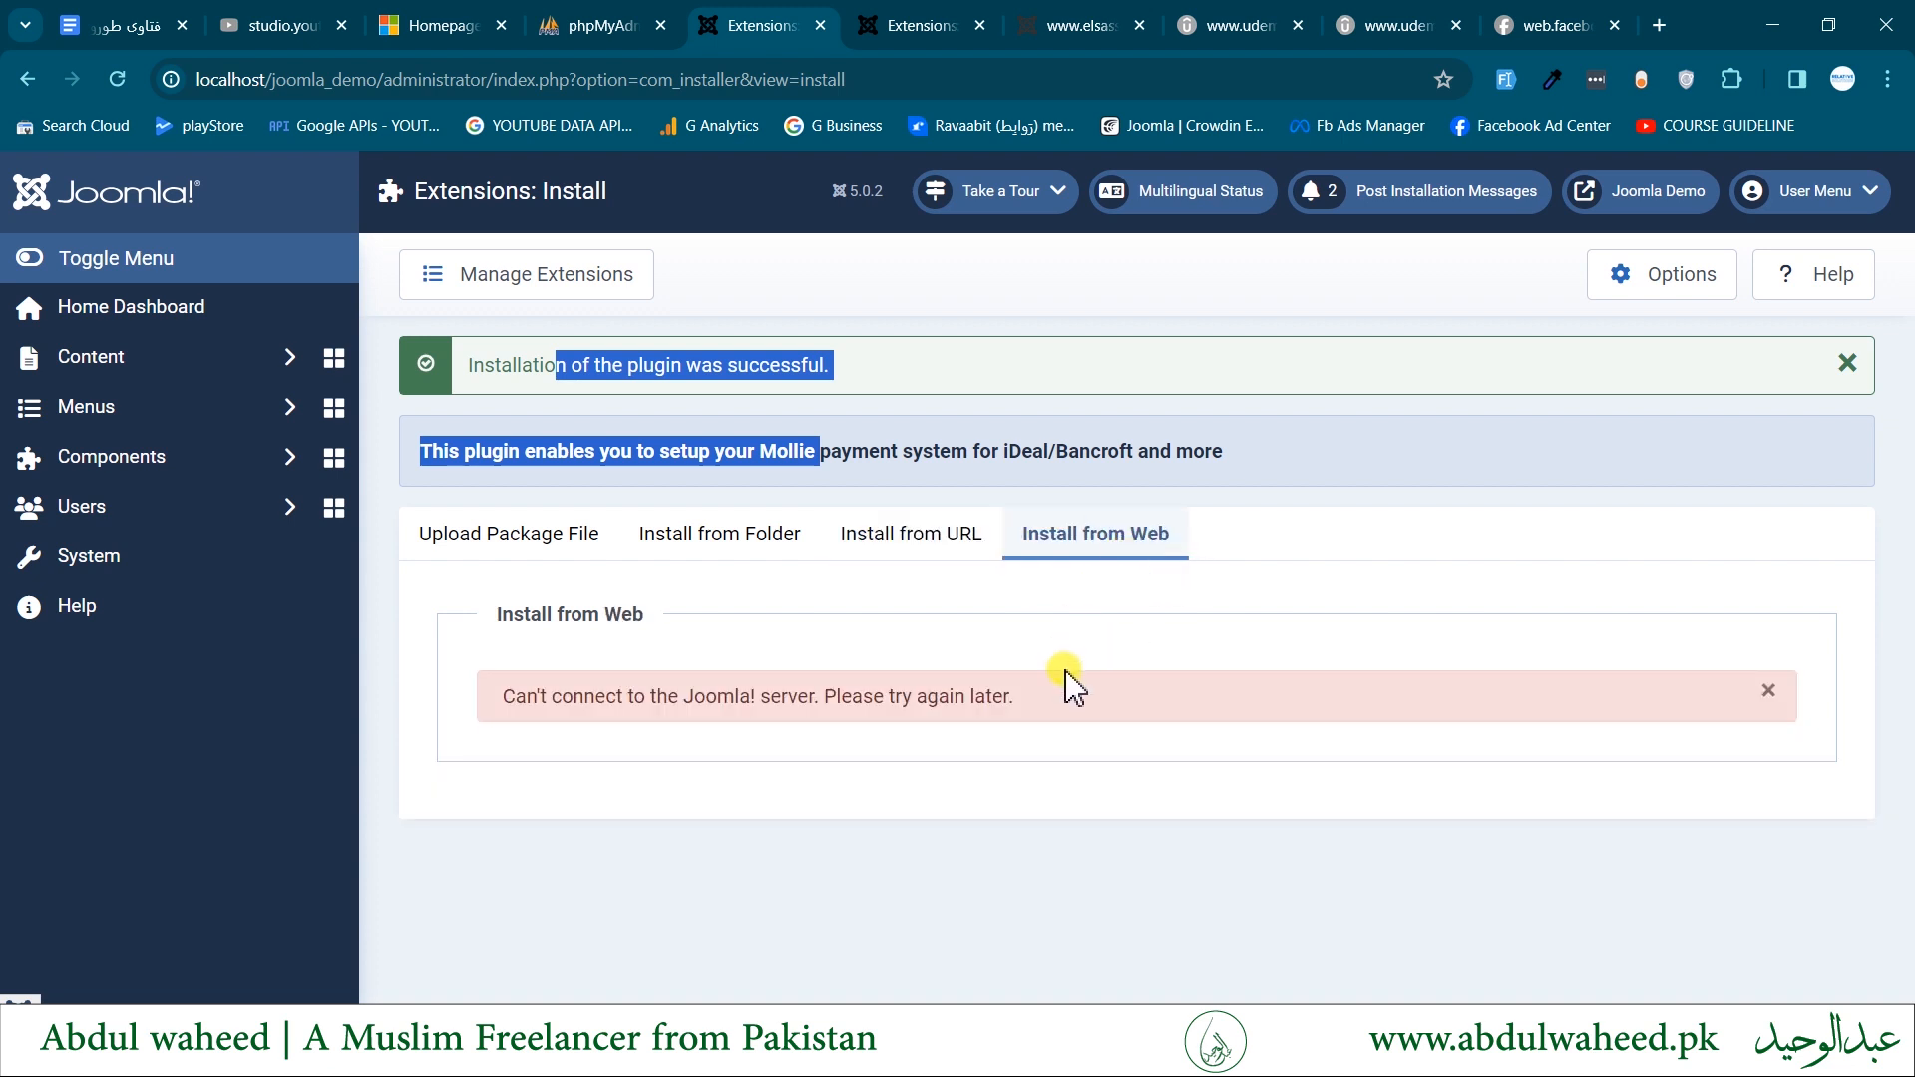